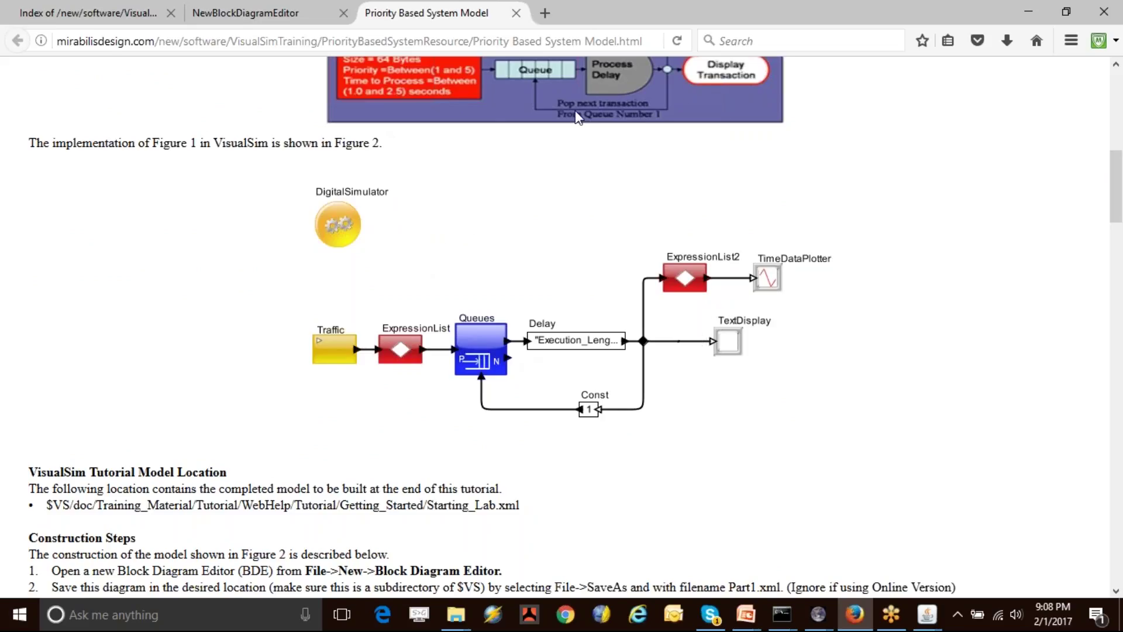
# Switch to VisualSim Architect and place a Digital simulator block in the upper-left area of the empty block diagram
pyautogui.scroll(3, 577, 146)
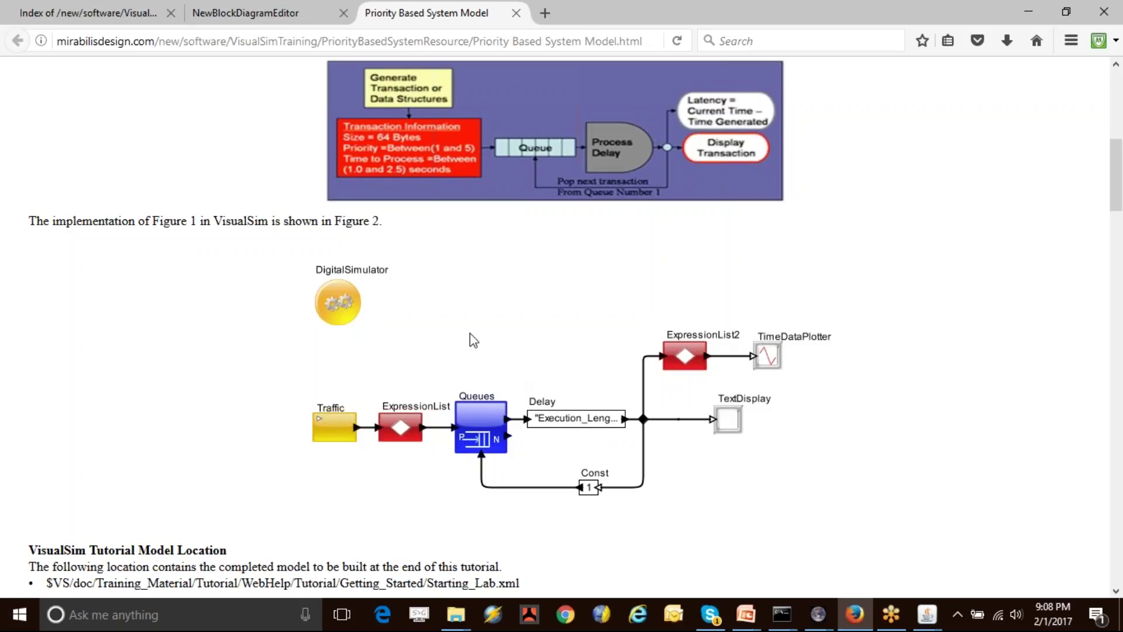
pyautogui.hotkey('alt', 'Tab')
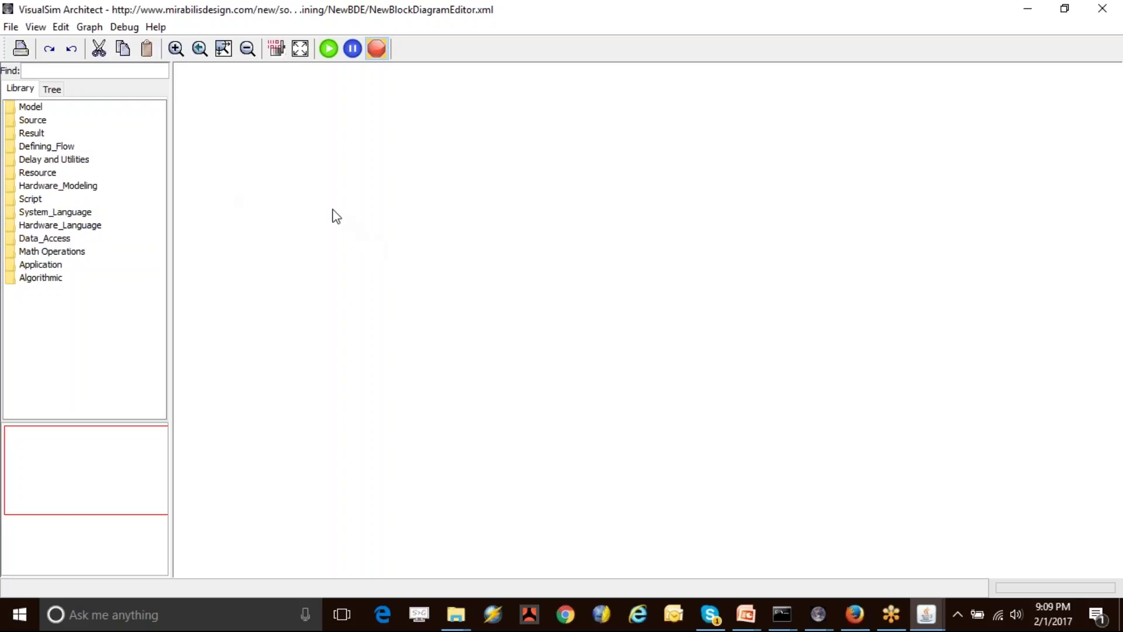
pyautogui.click(33, 108)
pyautogui.doubleClick(32, 109)
pyautogui.doubleClick(32, 109)
pyautogui.doubleClick(37, 121)
pyautogui.doubleClick(31, 107)
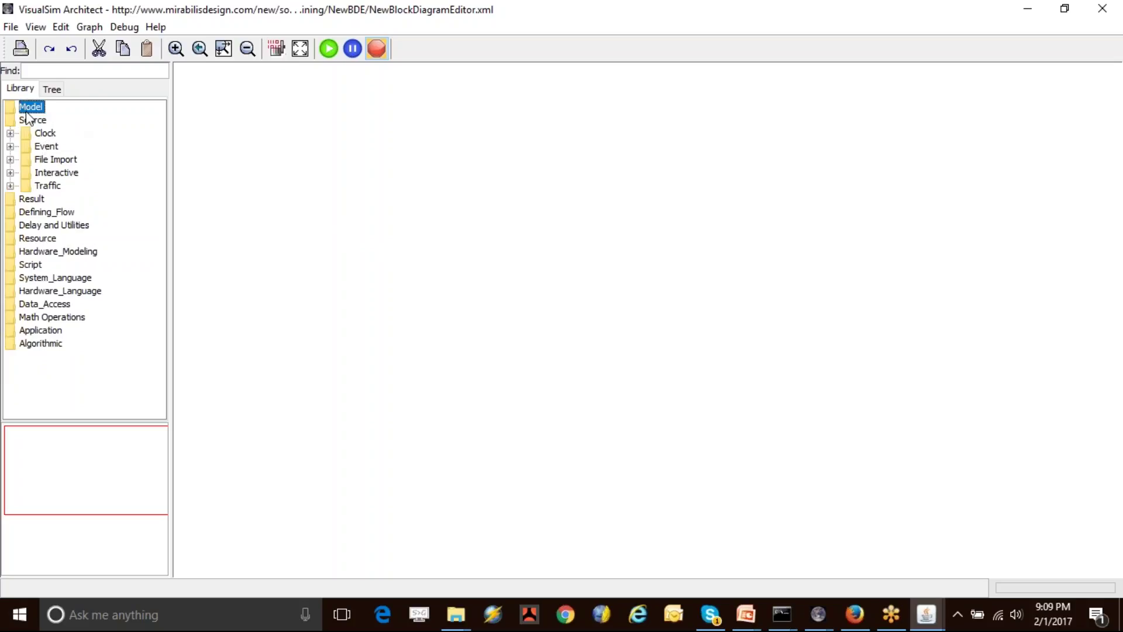
pyautogui.doubleClick(51, 147)
pyautogui.click(69, 159)
pyautogui.moveTo(88, 166); pyautogui.dragTo(229, 117)
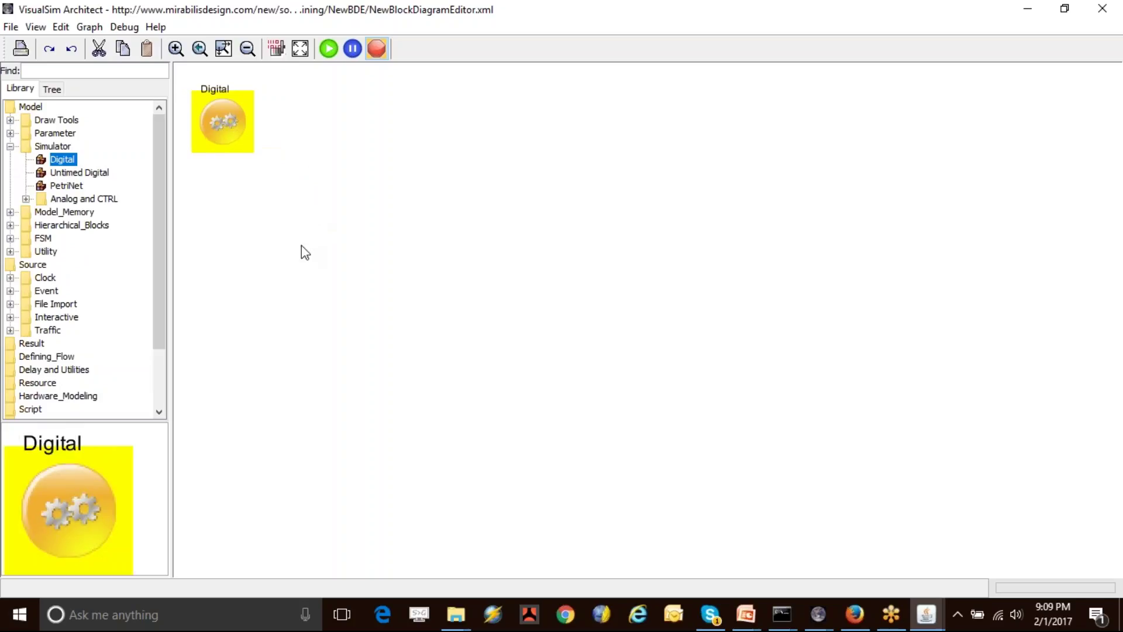
# Set the Digital simulator's stopTime to 10.0 and commit the parameters
pyautogui.click(252, 196)
pyautogui.doubleClick(229, 124)
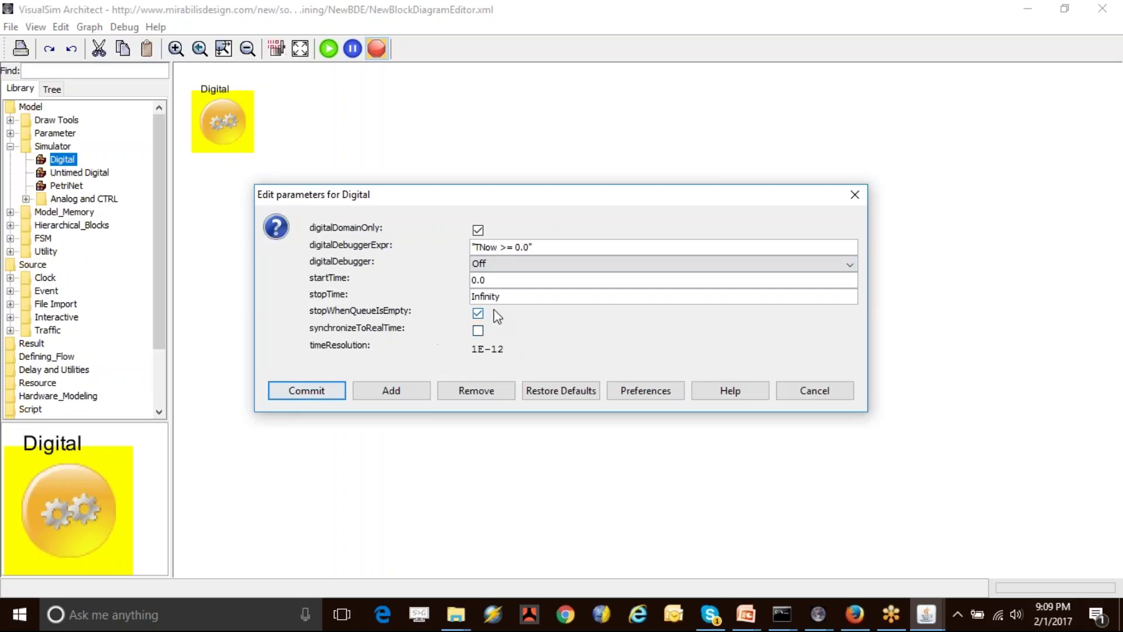
pyautogui.moveTo(519, 297); pyautogui.dragTo(435, 279)
pyautogui.write('10.0')
pyautogui.moveTo(504, 296); pyautogui.dragTo(450, 283)
pyautogui.click(307, 396)
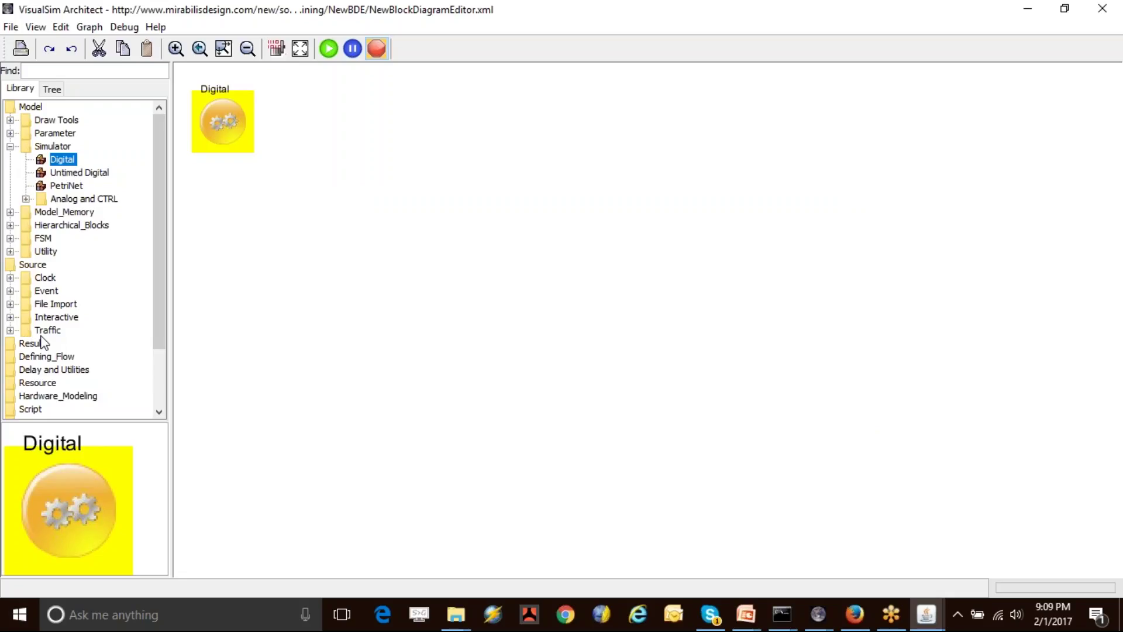
pyautogui.click(258, 249)
# Add a Smart_Resource block from the Resource library to the diagram, well to the right of and below the Digital simulator
pyautogui.doubleClick(46, 332)
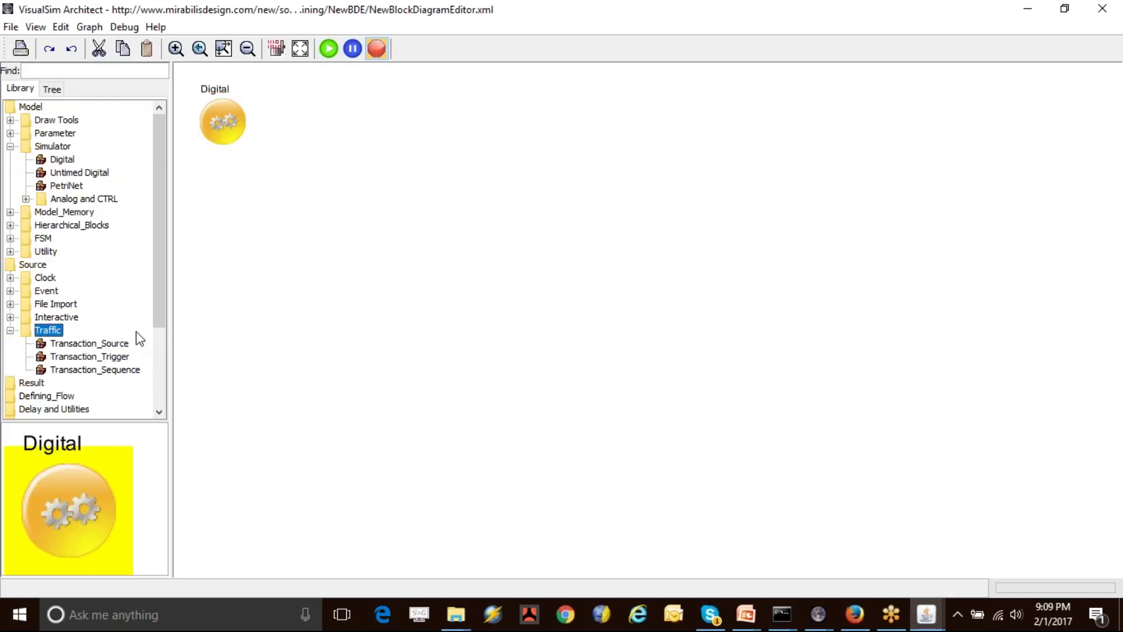
pyautogui.scroll(-2, 131, 329)
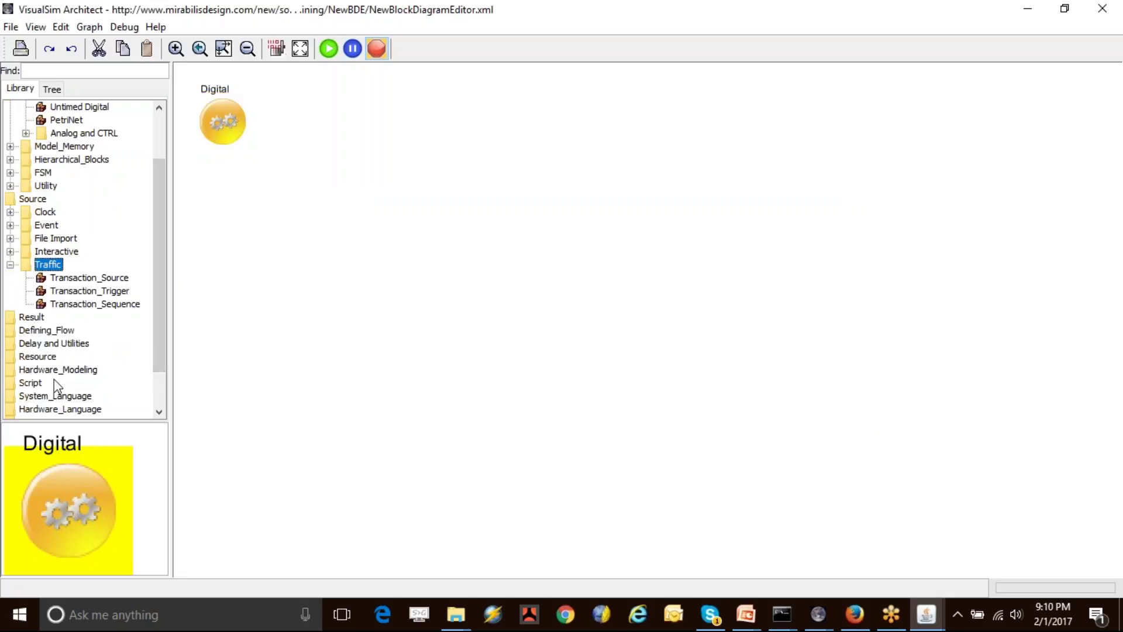
pyautogui.doubleClick(39, 356)
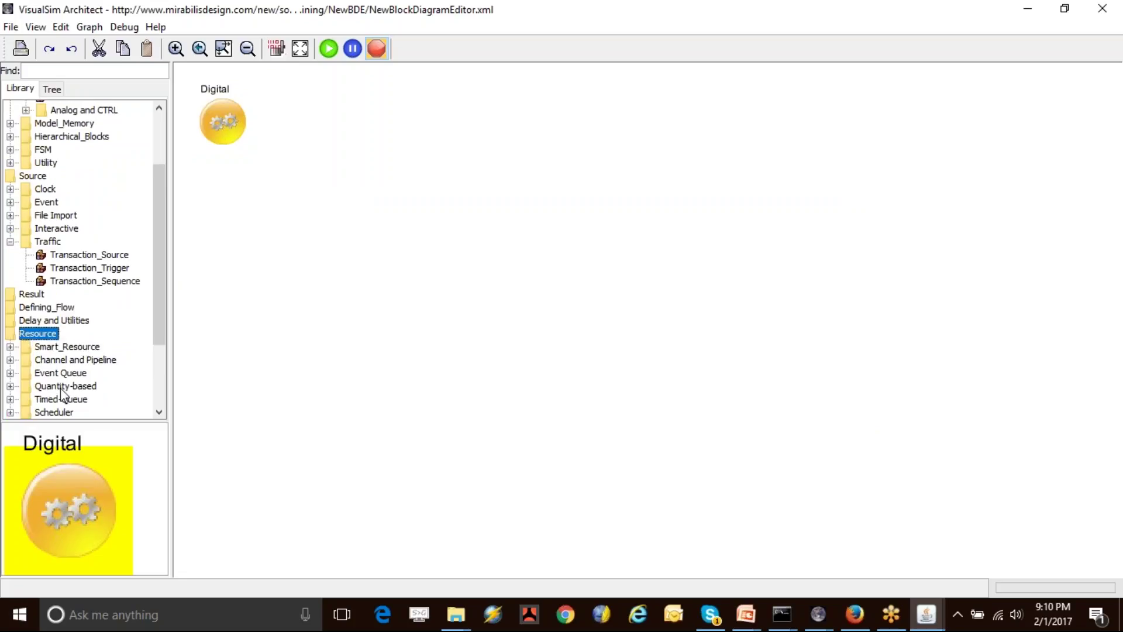
pyautogui.click(61, 351)
pyautogui.doubleClick(61, 349)
pyautogui.moveTo(62, 359); pyautogui.dragTo(554, 241)
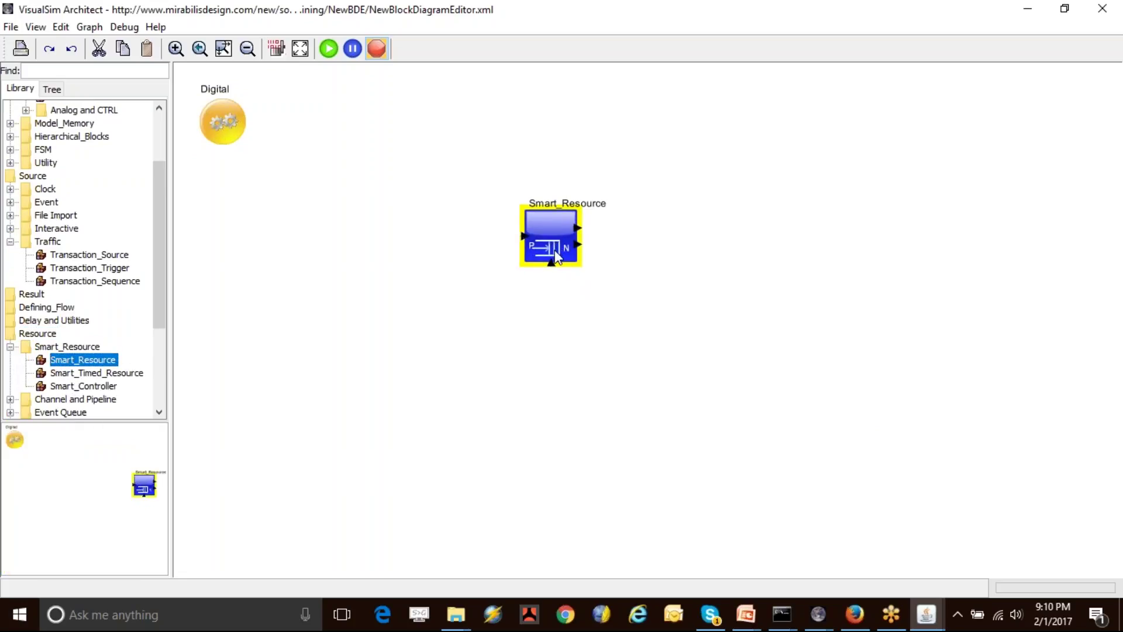
# Rename the Smart_Resource block as Bus
pyautogui.rightClick(547, 219)
pyautogui.click(613, 247)
pyautogui.moveTo(593, 186); pyautogui.dragTo(586, 299)
pyautogui.moveTo(598, 337); pyautogui.dragTo(484, 318)
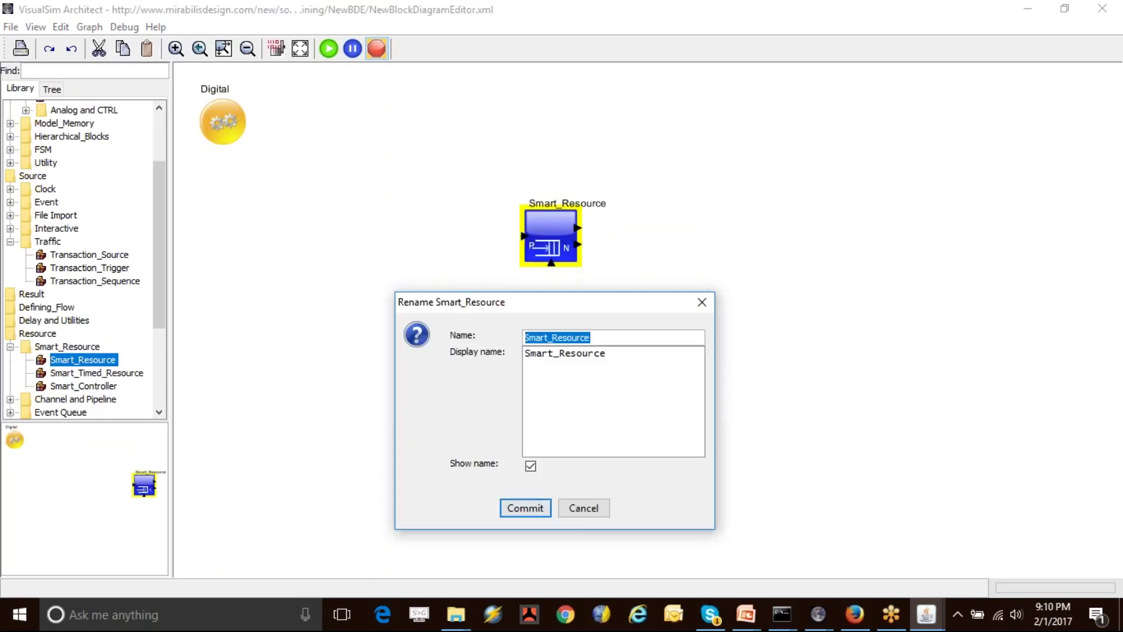
pyautogui.write('Bus')
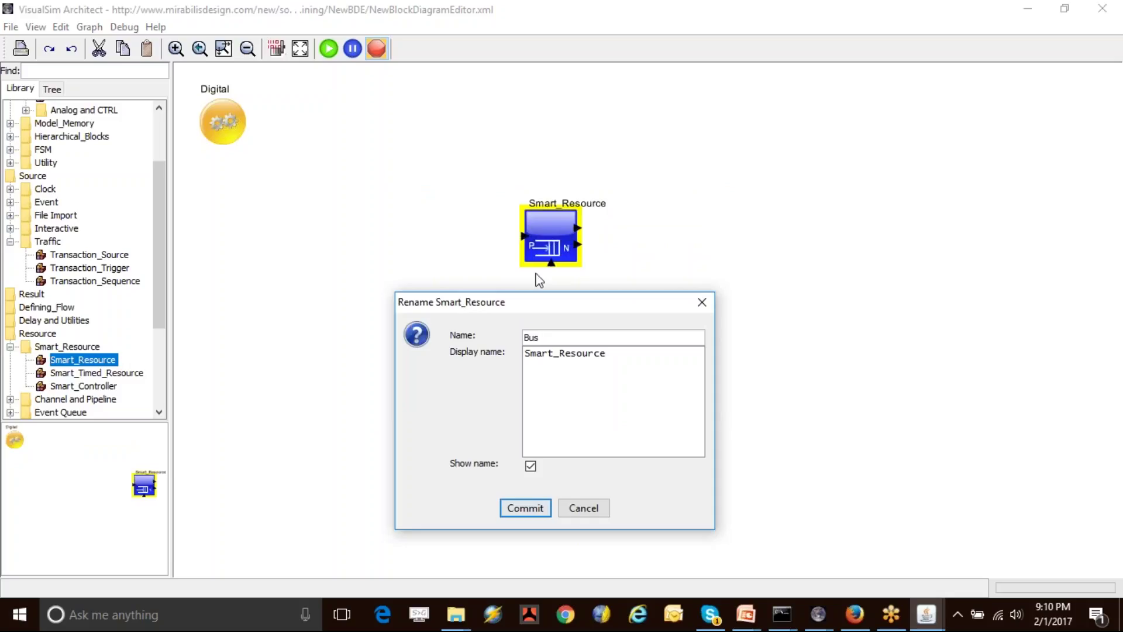
pyautogui.click(525, 507)
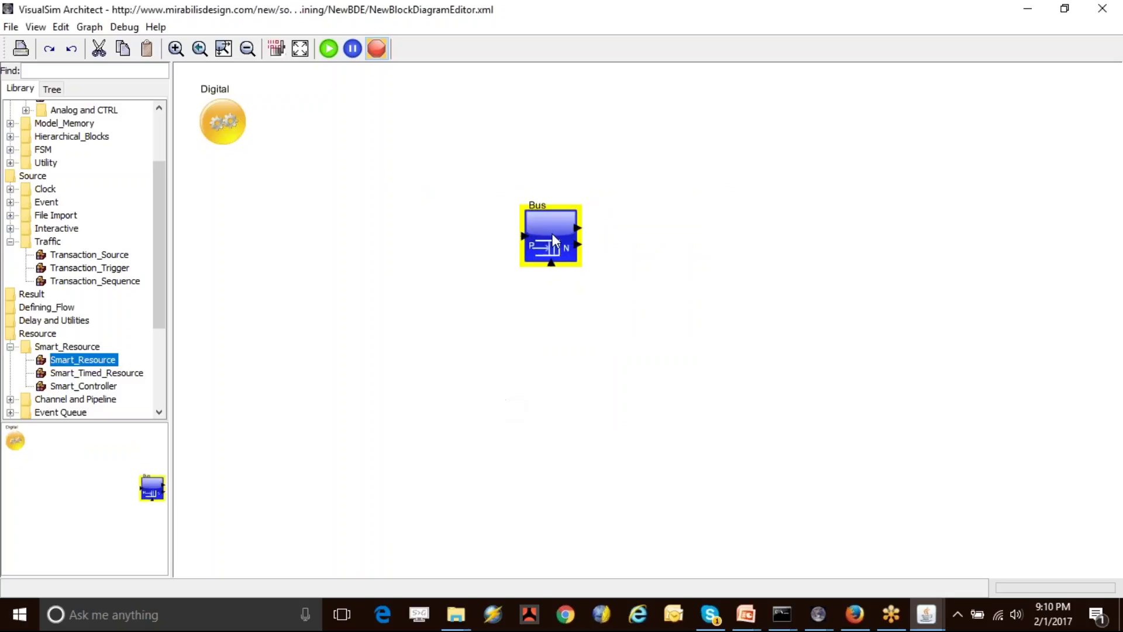
# Set the Bus block's Block_Name to "Bus" and its Priority_Field to "Priority", and commit the parameters
pyautogui.doubleClick(554, 240)
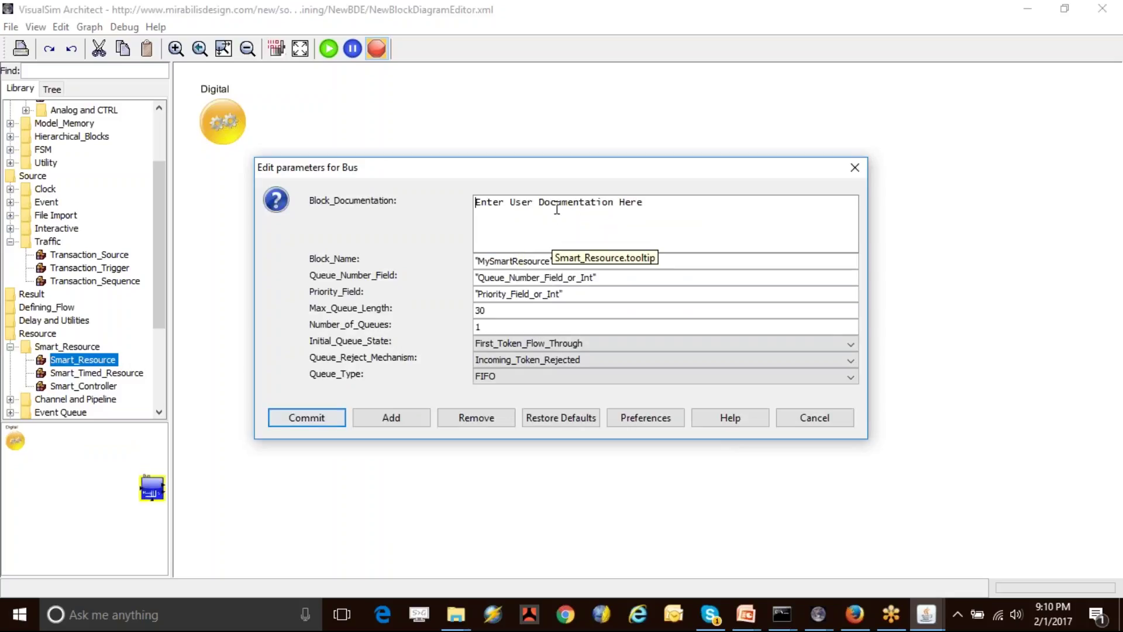
pyautogui.moveTo(525, 172); pyautogui.dragTo(477, 279)
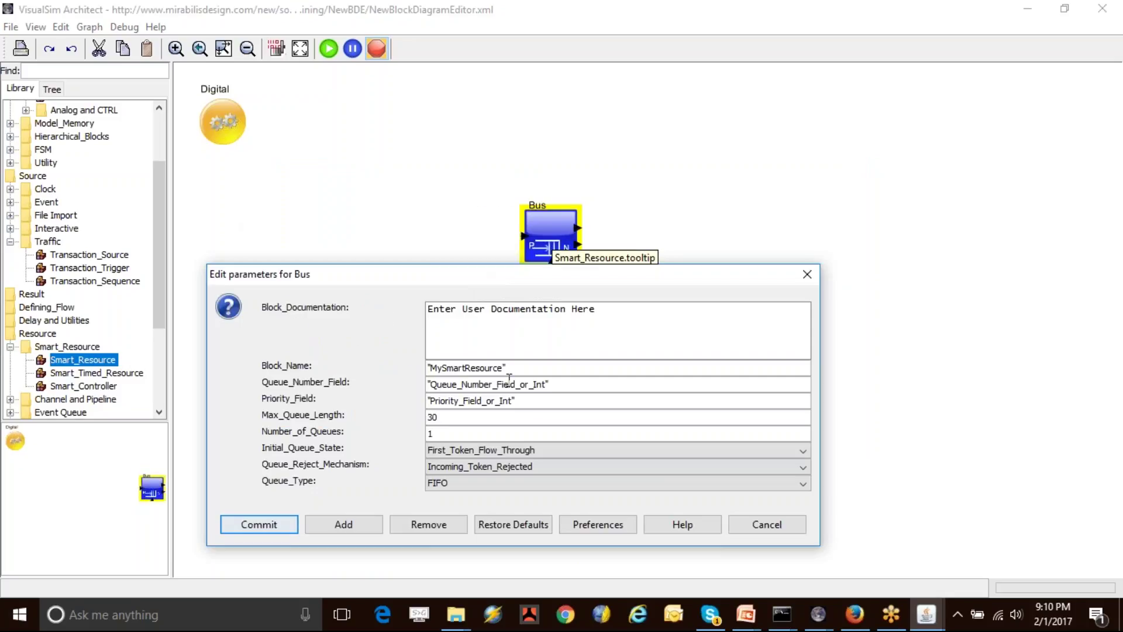
pyautogui.doubleClick(472, 369)
pyautogui.write('Bus')
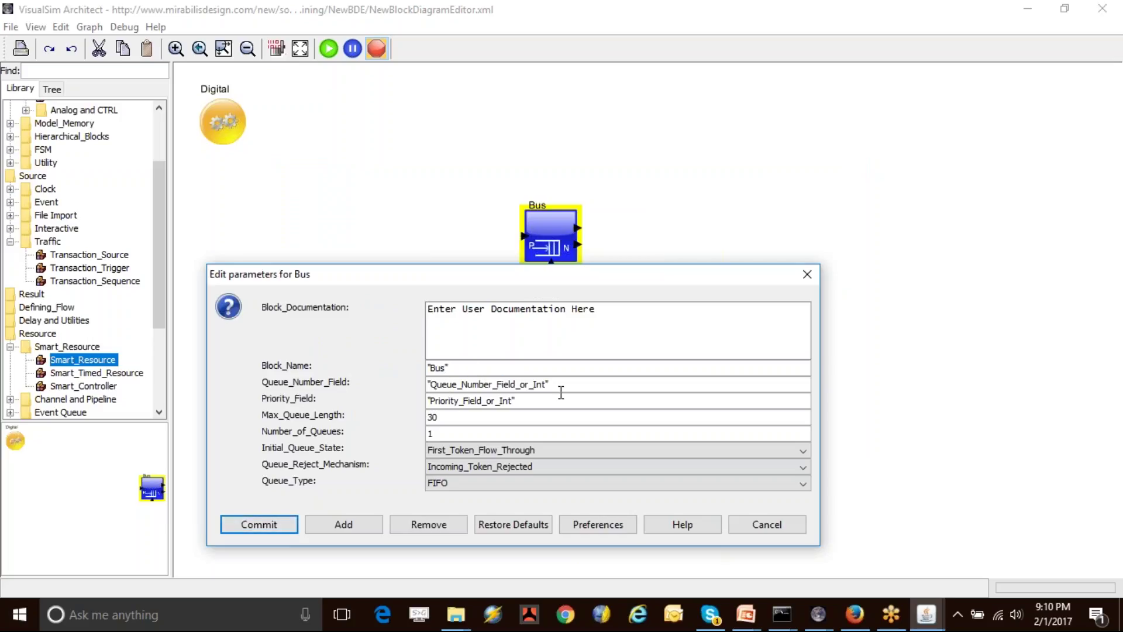
pyautogui.doubleClick(473, 403)
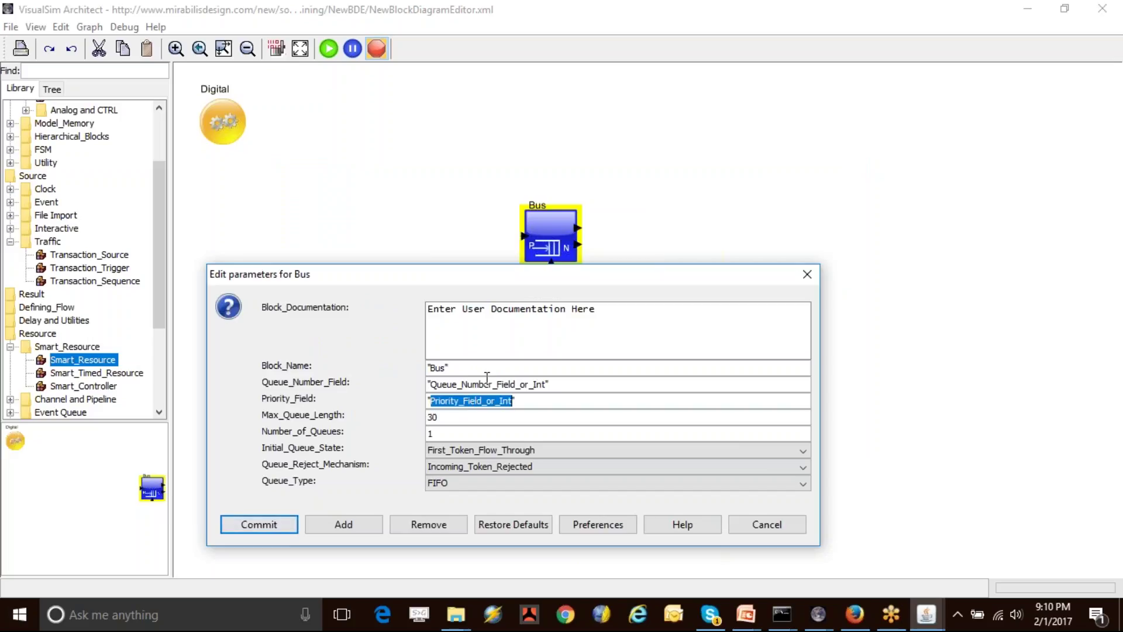
pyautogui.write('Pri')
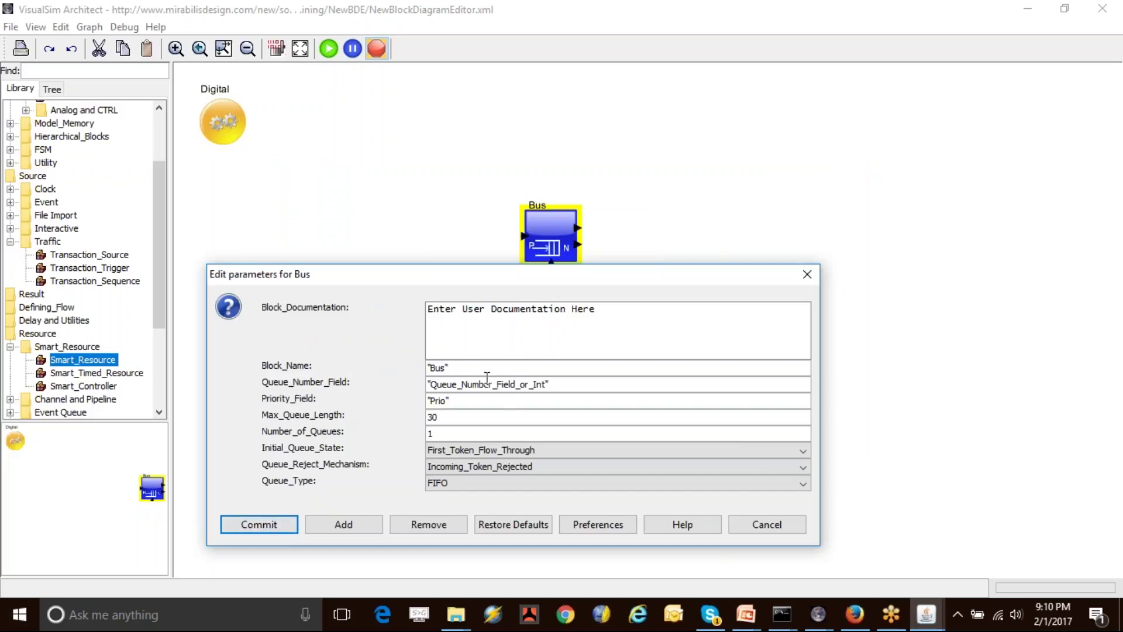
pyautogui.write('ority')
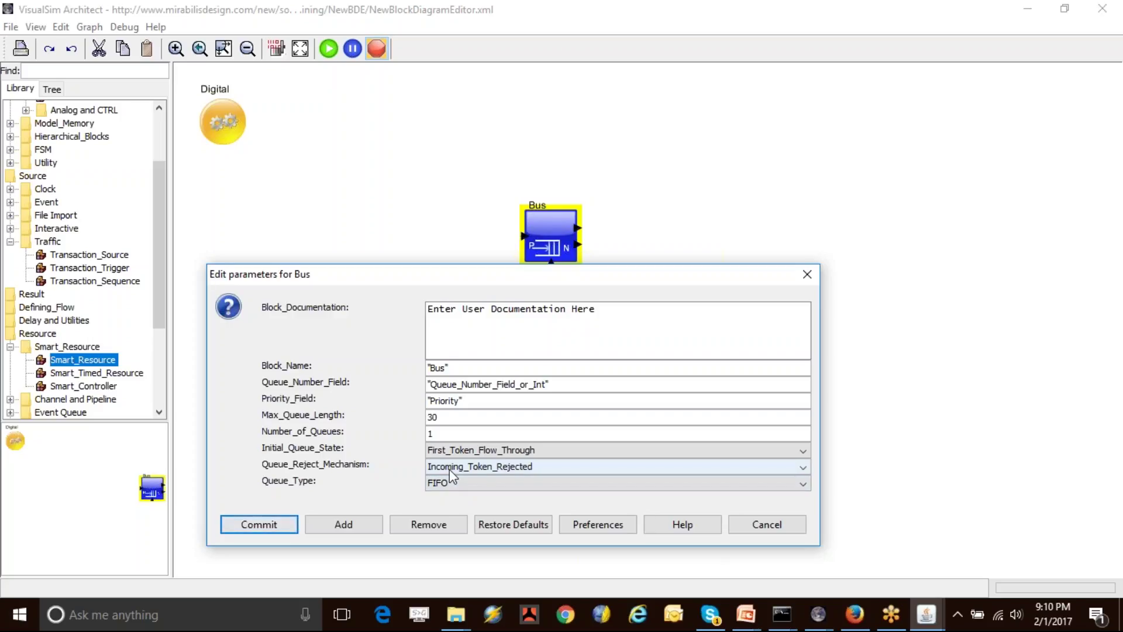
pyautogui.doubleClick(424, 432)
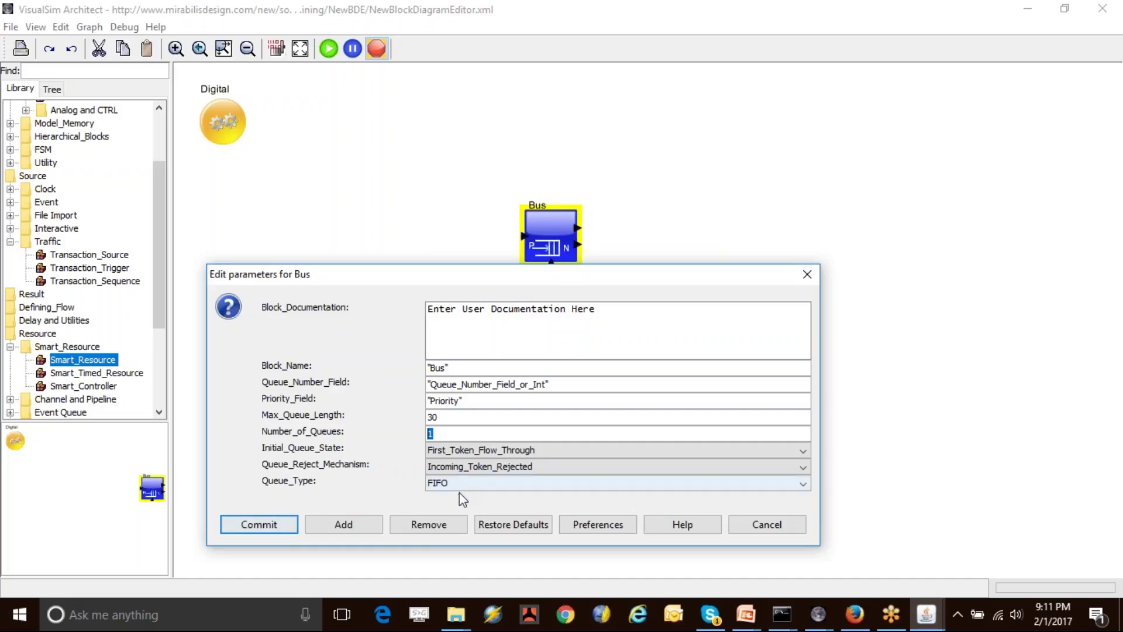
pyautogui.click(259, 524)
pyautogui.click(473, 298)
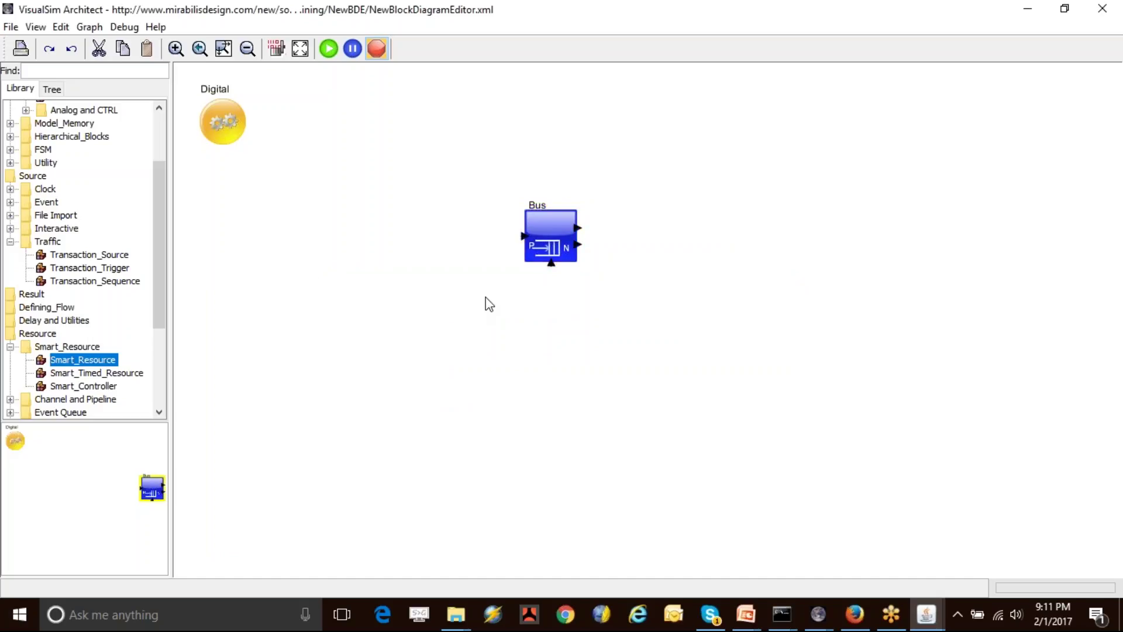
pyautogui.hotkey('alt', 'Tab')
pyautogui.hotkey('alt', 'Tab')
pyautogui.hotkey('alt', 'Tab')
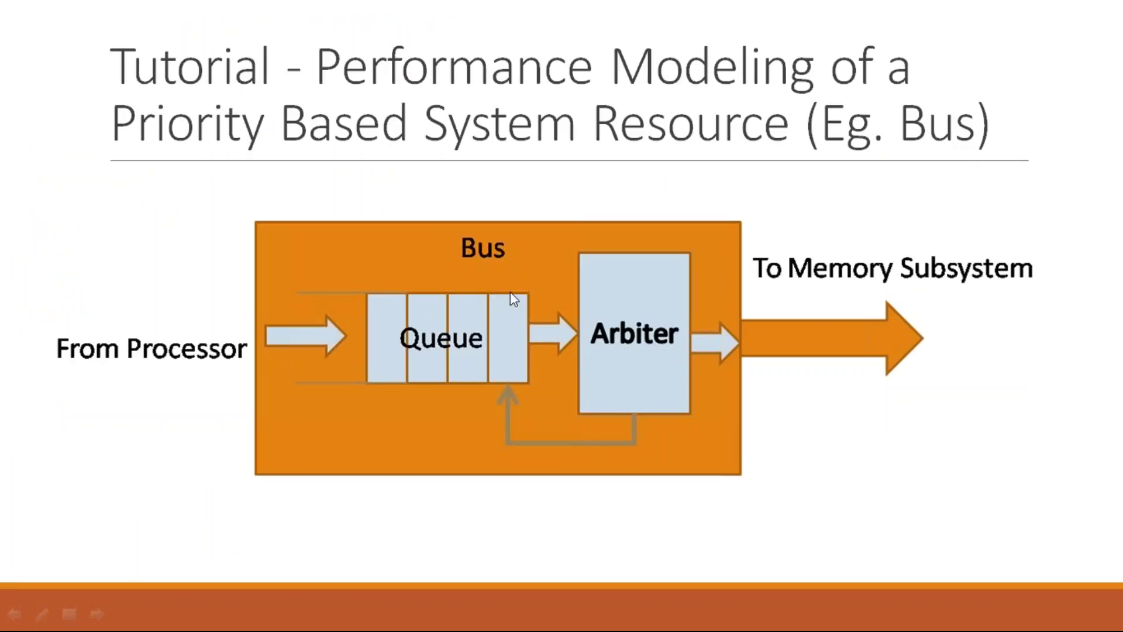
pyautogui.hotkey('alt', 'Tab')
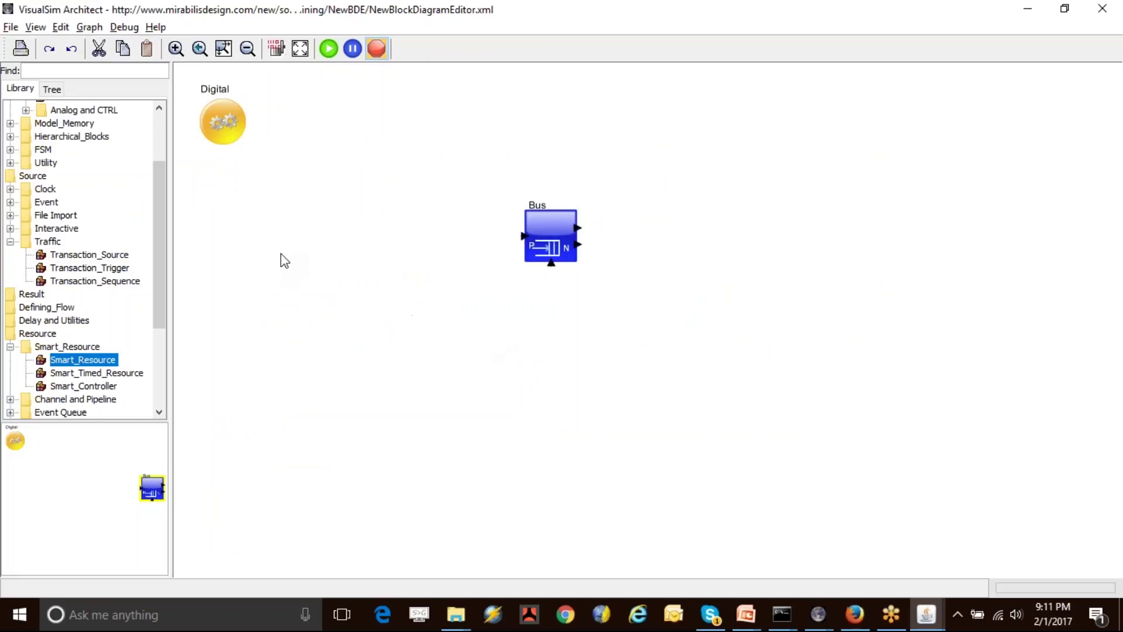
# Add a Transaction_Source traffic block to the diagram, to the left of the Bus block
pyautogui.click(93, 255)
pyautogui.moveTo(93, 255); pyautogui.dragTo(263, 233)
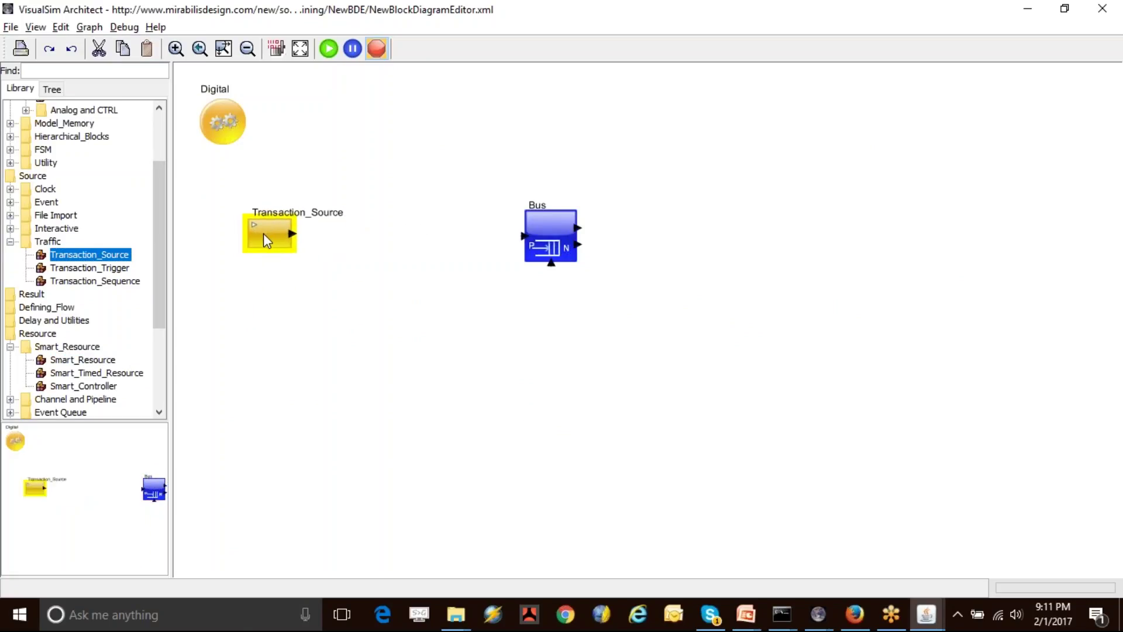
pyautogui.rightClick(264, 233)
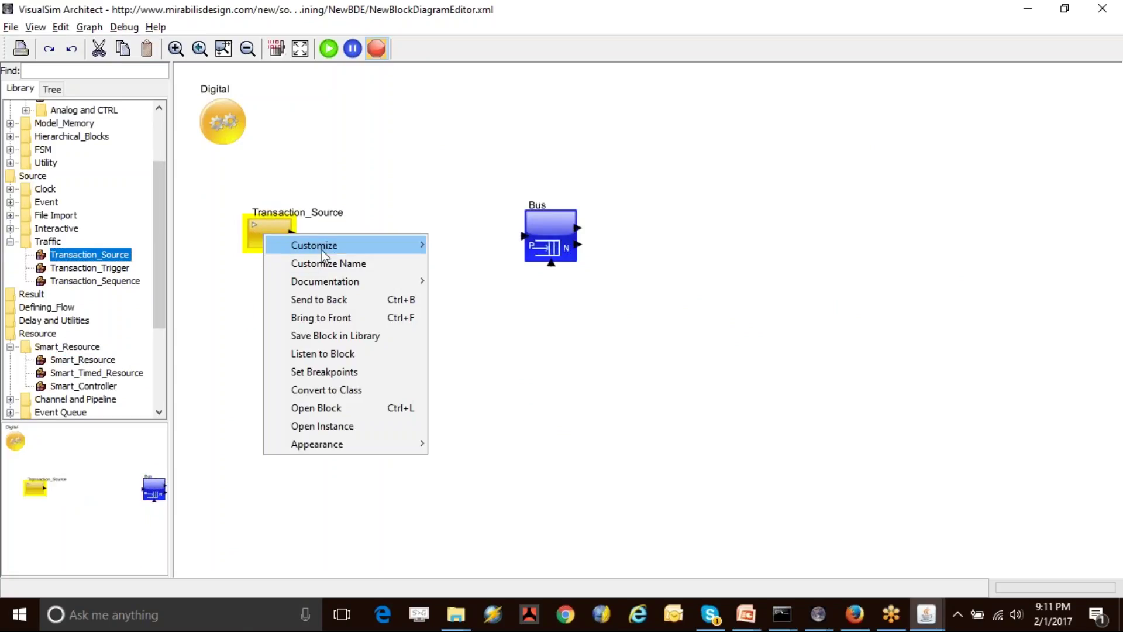
pyautogui.click(296, 262)
pyautogui.click(692, 224)
pyautogui.hotkey('shift', 'Home')
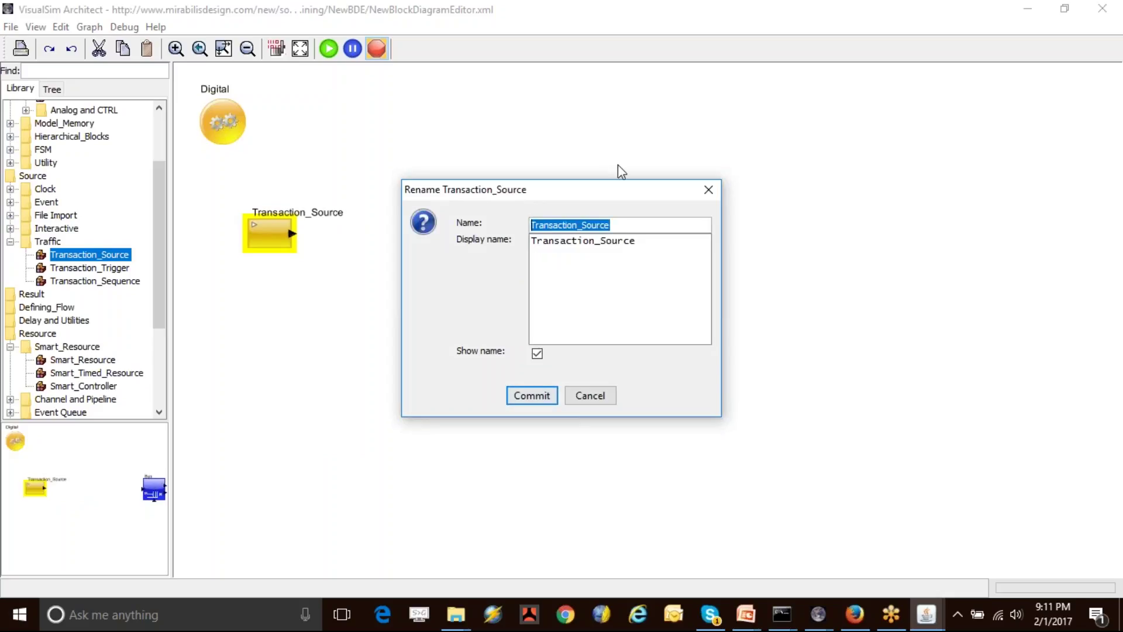
pyautogui.click(530, 397)
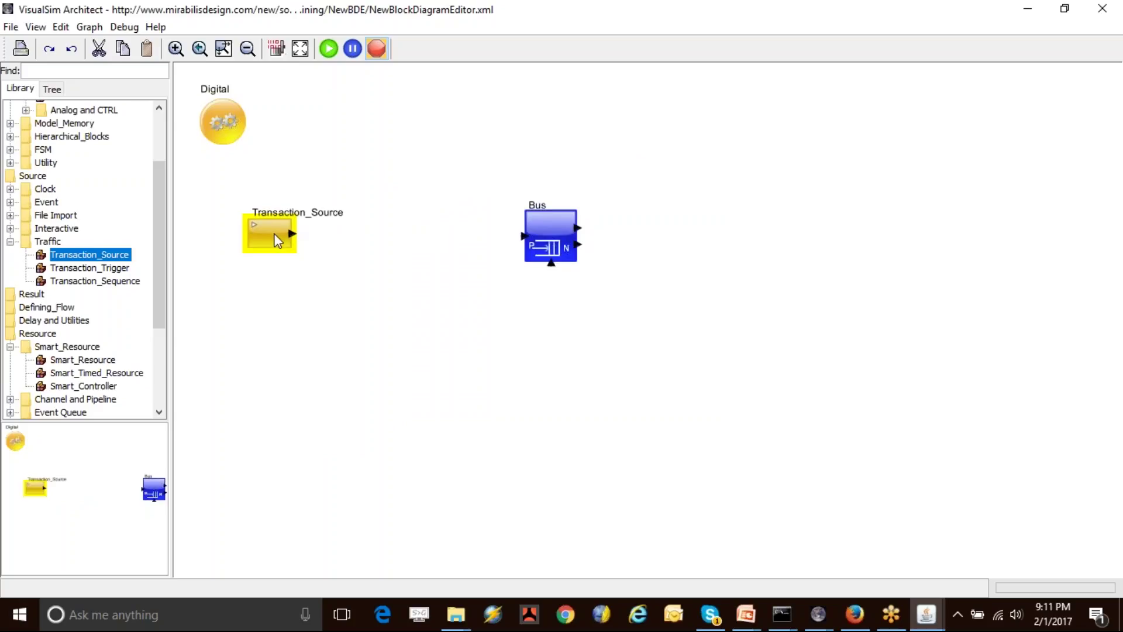
# Shift the Transaction_Source block slightly toward the Bus, set its Time_Distribution to Fixed (Value_1) and commit the parameters
pyautogui.moveTo(253, 240); pyautogui.dragTo(274, 237)
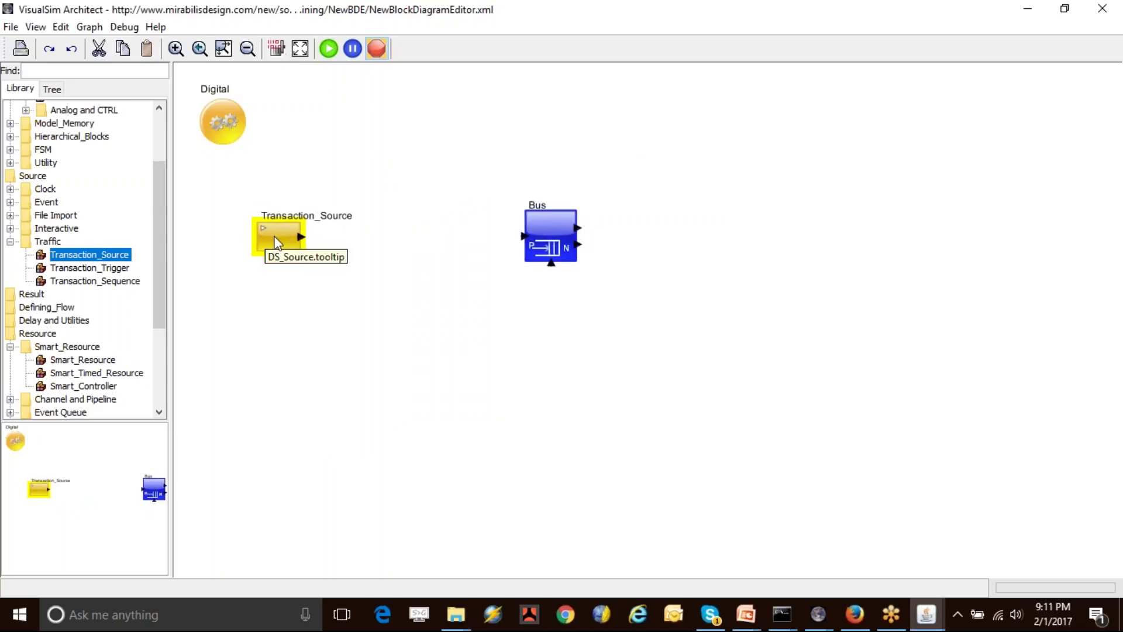
pyautogui.doubleClick(280, 234)
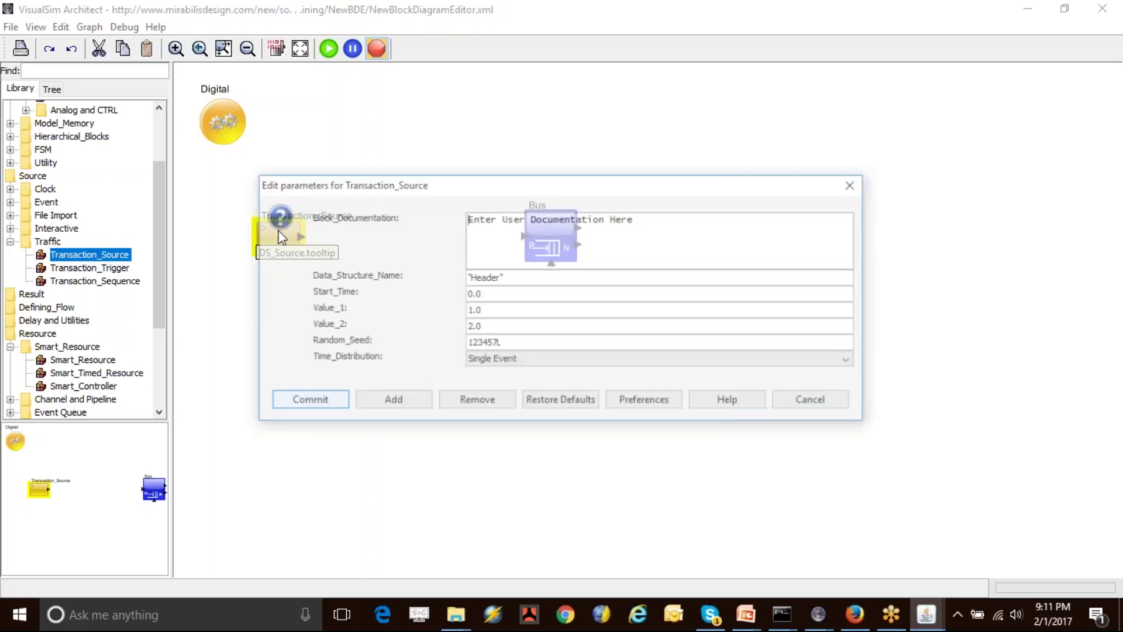
pyautogui.click(530, 364)
pyautogui.click(509, 385)
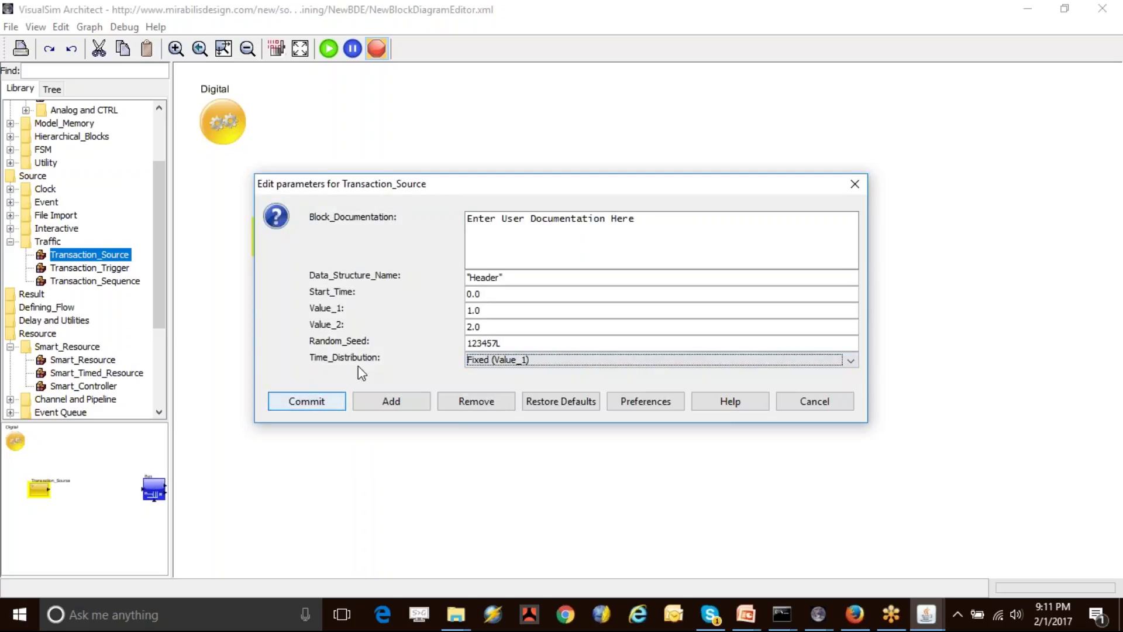
pyautogui.click(483, 310)
pyautogui.doubleClick(483, 311)
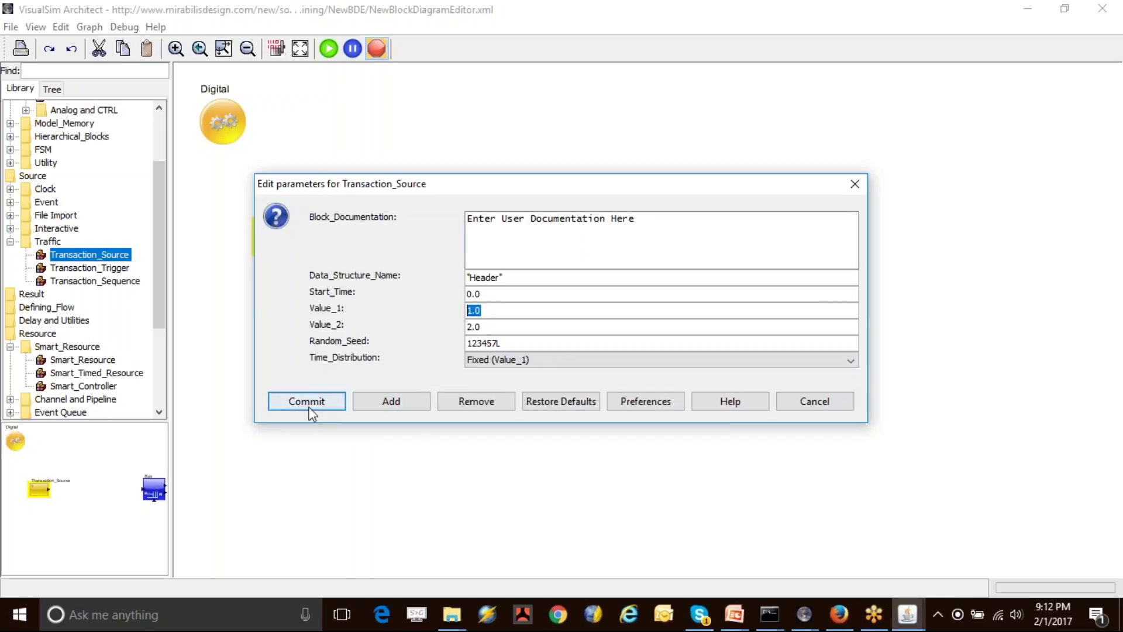
pyautogui.moveTo(354, 186); pyautogui.dragTo(433, 163)
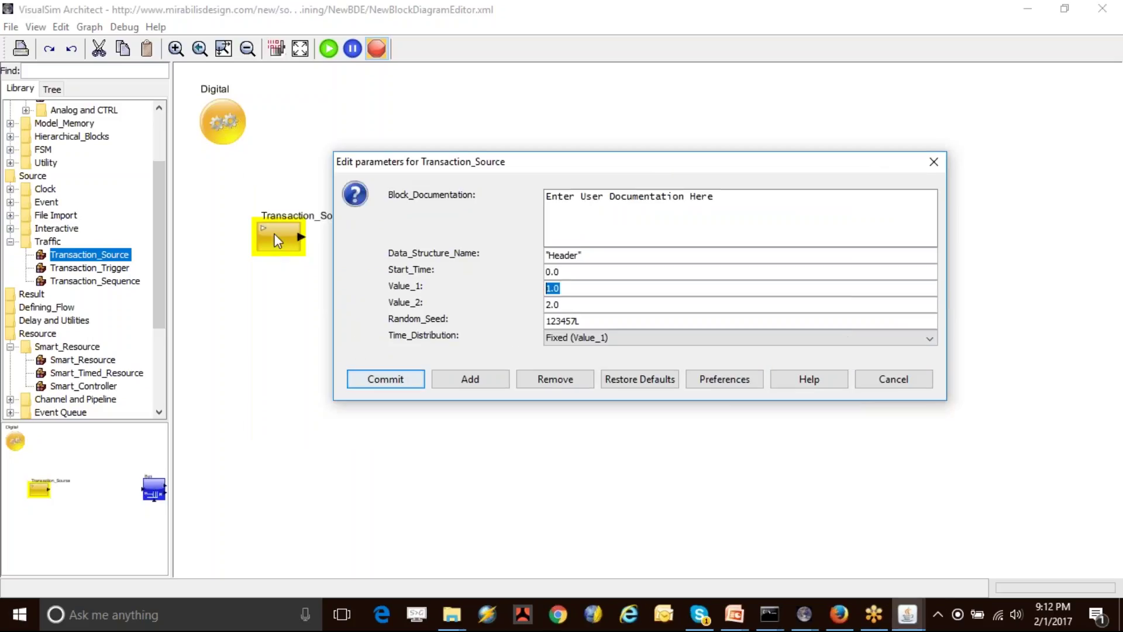
pyautogui.moveTo(591, 171); pyautogui.dragTo(462, 166)
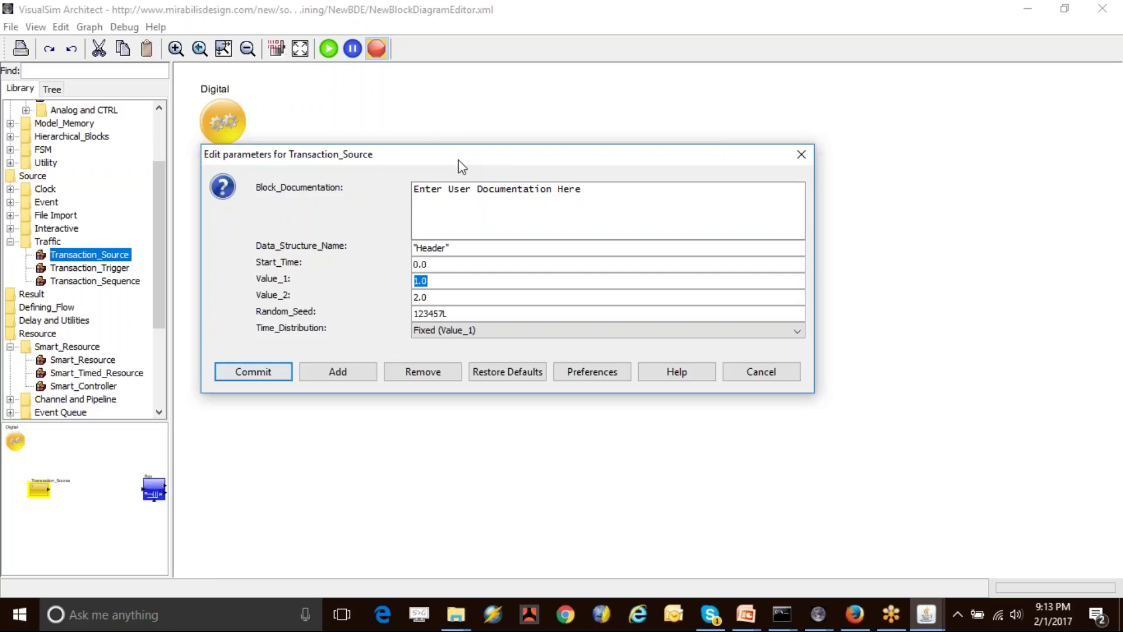
pyautogui.click(445, 281)
pyautogui.moveTo(423, 282); pyautogui.dragTo(388, 281)
pyautogui.click(271, 373)
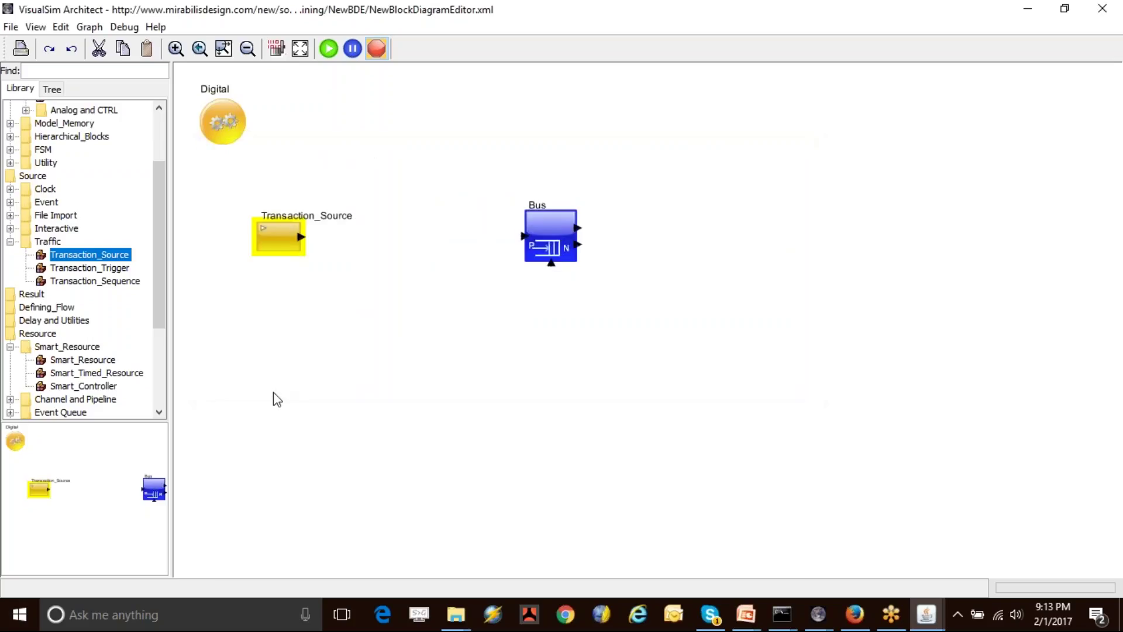
# Nudge the Bus block slightly upward in the diagram
pyautogui.moveTo(557, 264); pyautogui.dragTo(557, 261)
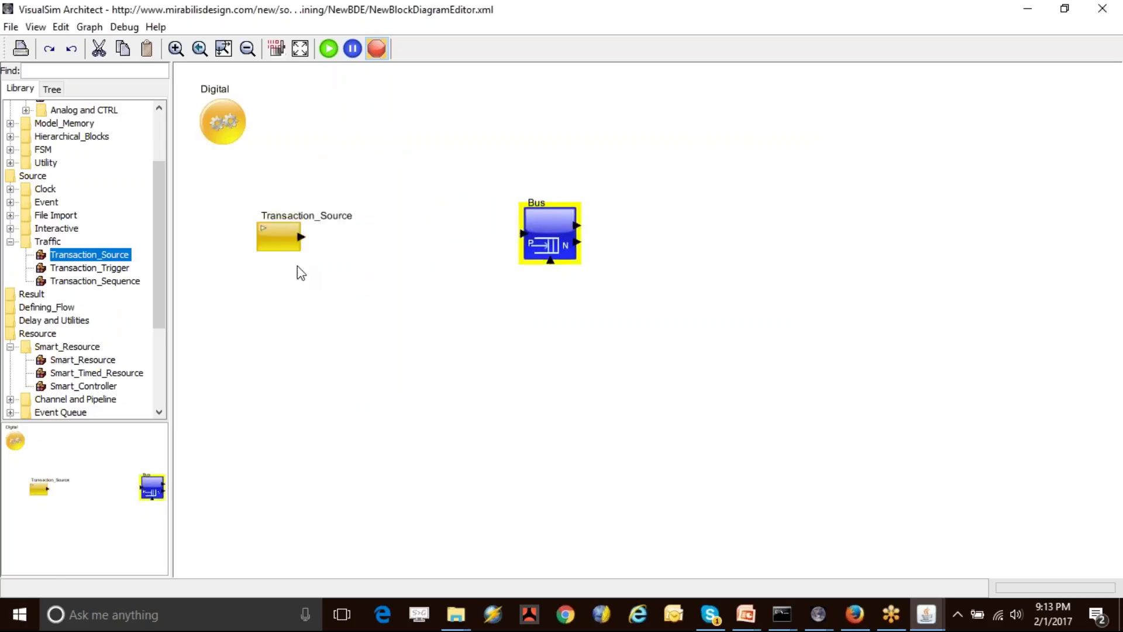
pyautogui.doubleClick(54, 308)
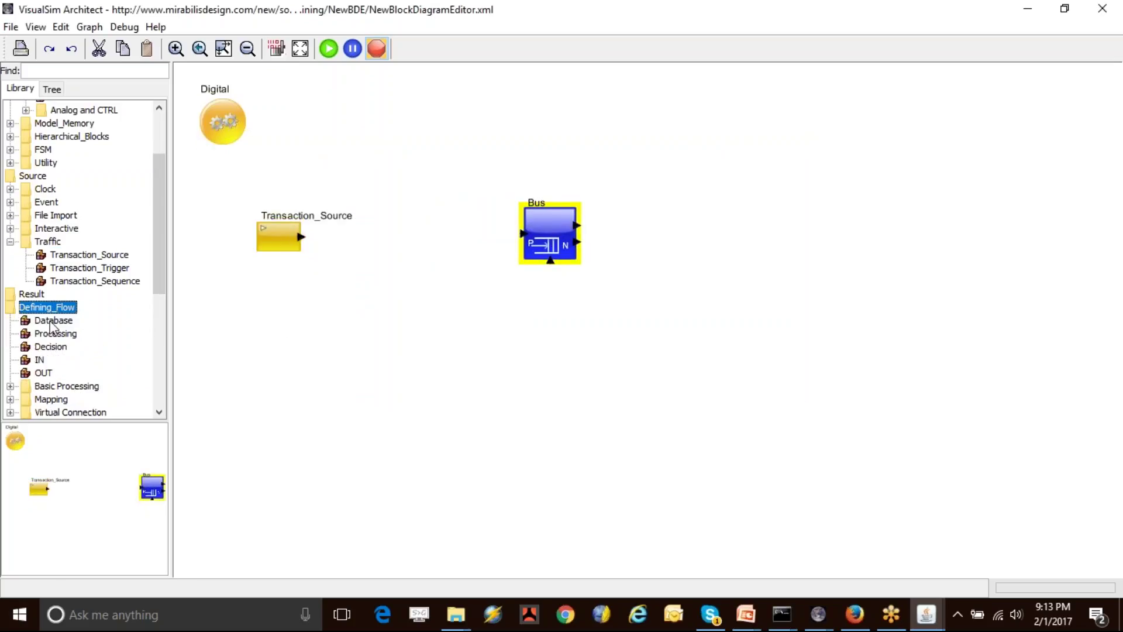
pyautogui.click(56, 333)
pyautogui.moveTo(56, 333); pyautogui.dragTo(391, 237)
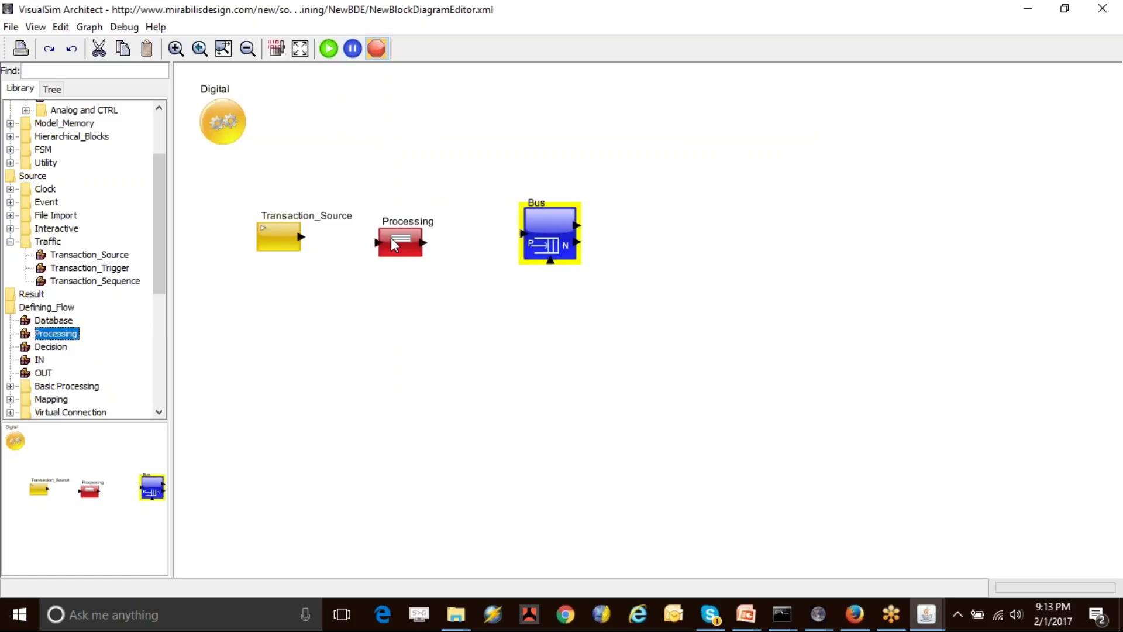
pyautogui.moveTo(302, 237); pyautogui.dragTo(384, 237)
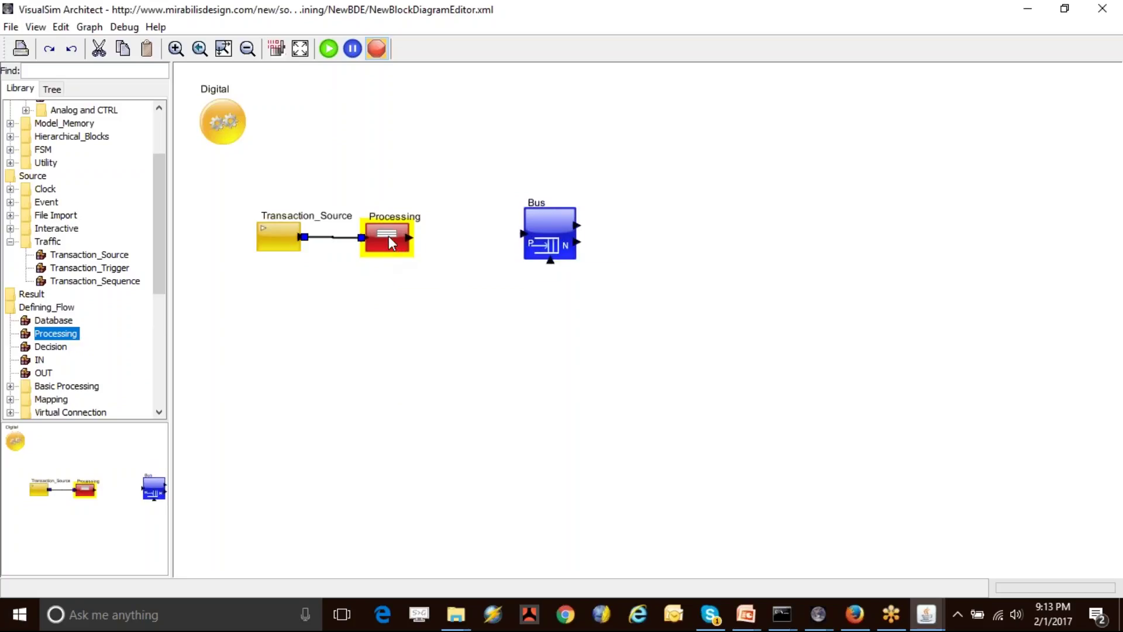
pyautogui.press('Delete')
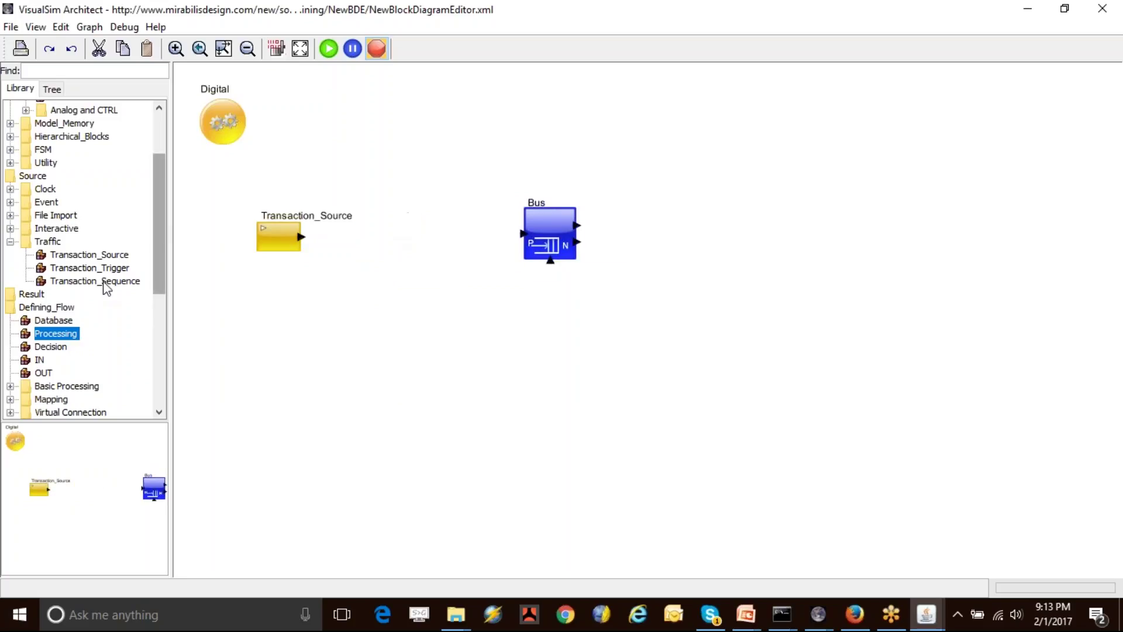
# Add a Decision block between the Transaction_Source and Bus blocks and rename it ExpressionList
pyautogui.click(57, 349)
pyautogui.moveTo(58, 356); pyautogui.dragTo(381, 234)
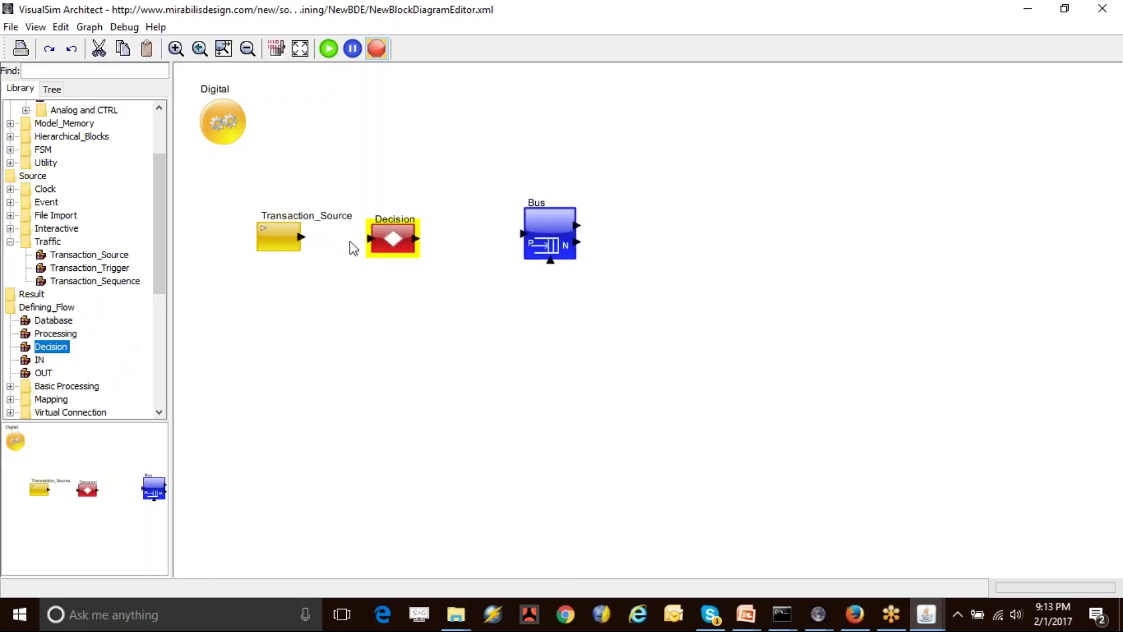
pyautogui.rightClick(386, 234)
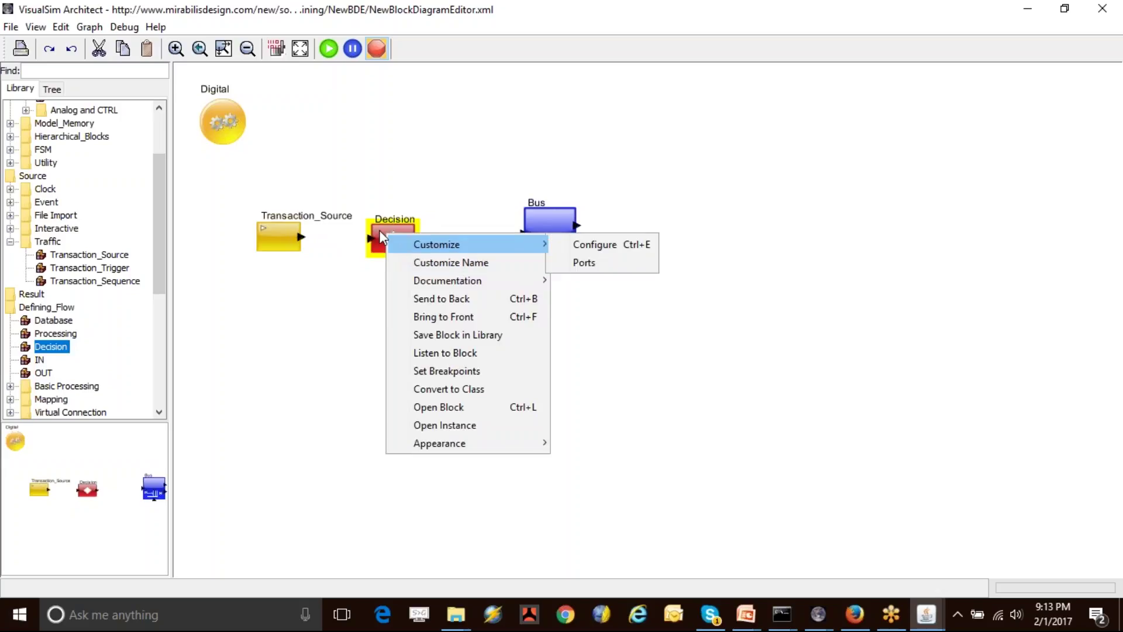
pyautogui.click(455, 263)
pyautogui.moveTo(546, 194); pyautogui.dragTo(473, 295)
pyautogui.doubleClick(492, 327)
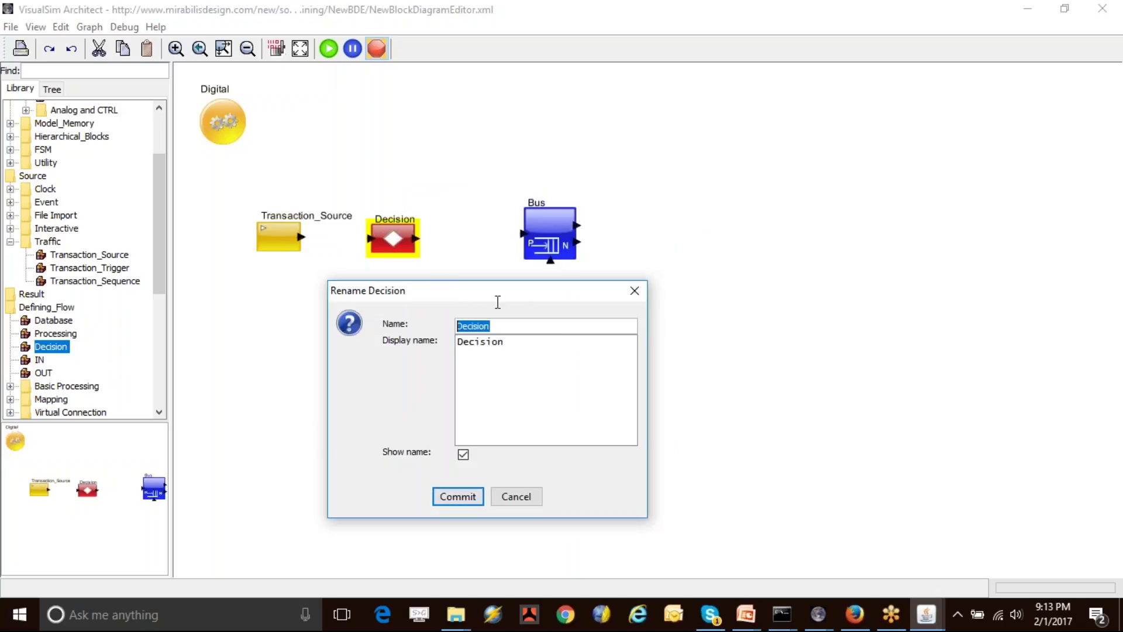
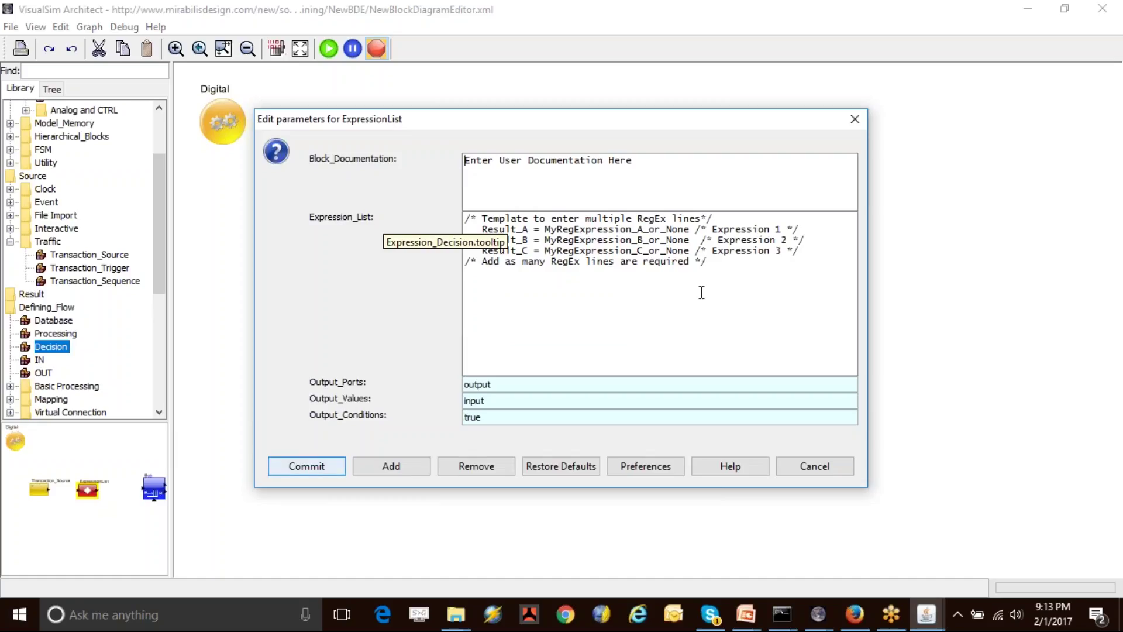
# Replace the ExpressionList block's template expressions with input.Priority = irand(1,10) and input.Execution_Length = rand(2.5,4.2), and commit the parameters
pyautogui.moveTo(546, 125); pyautogui.dragTo(507, 187)
pyautogui.moveTo(692, 324); pyautogui.dragTo(404, 263)
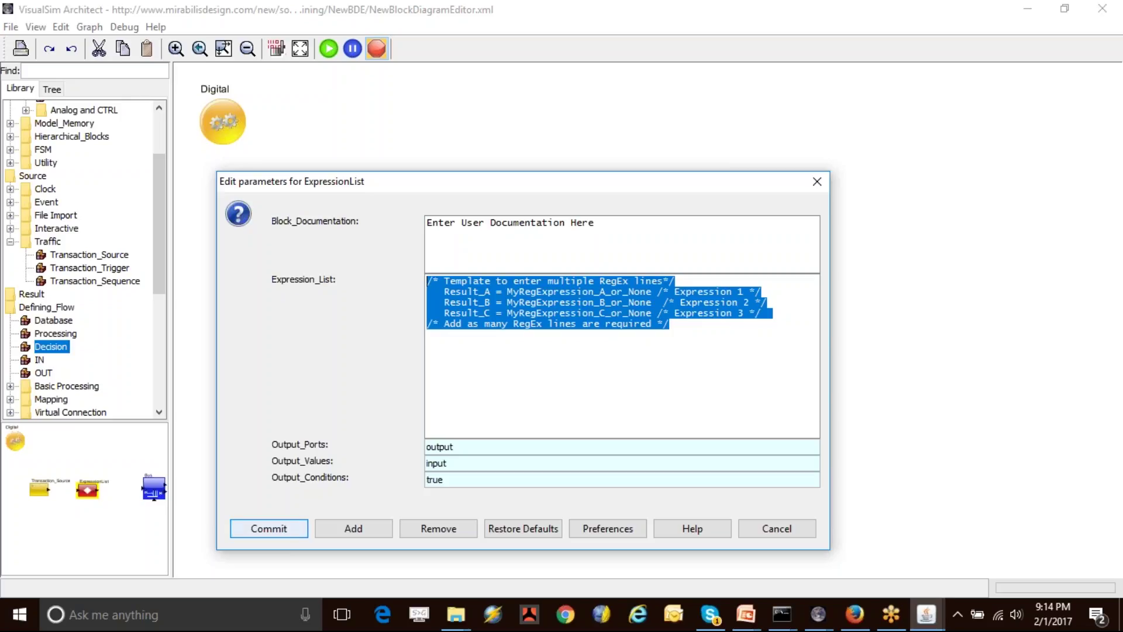
pyautogui.write('inpu')
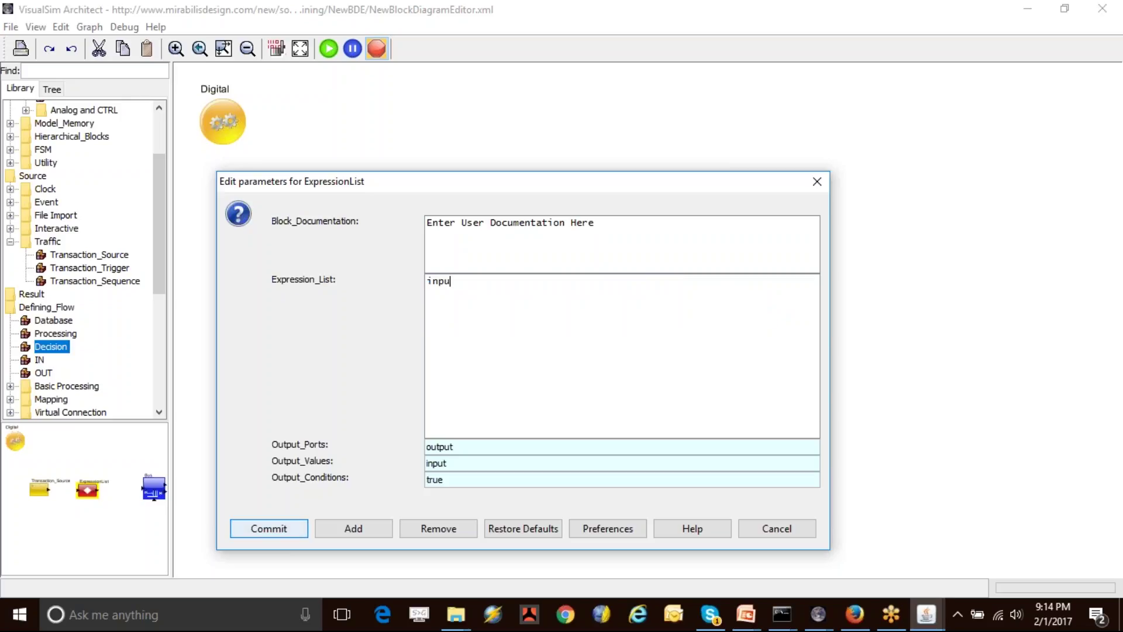
pyautogui.write('t.Priority = irand()1,10')
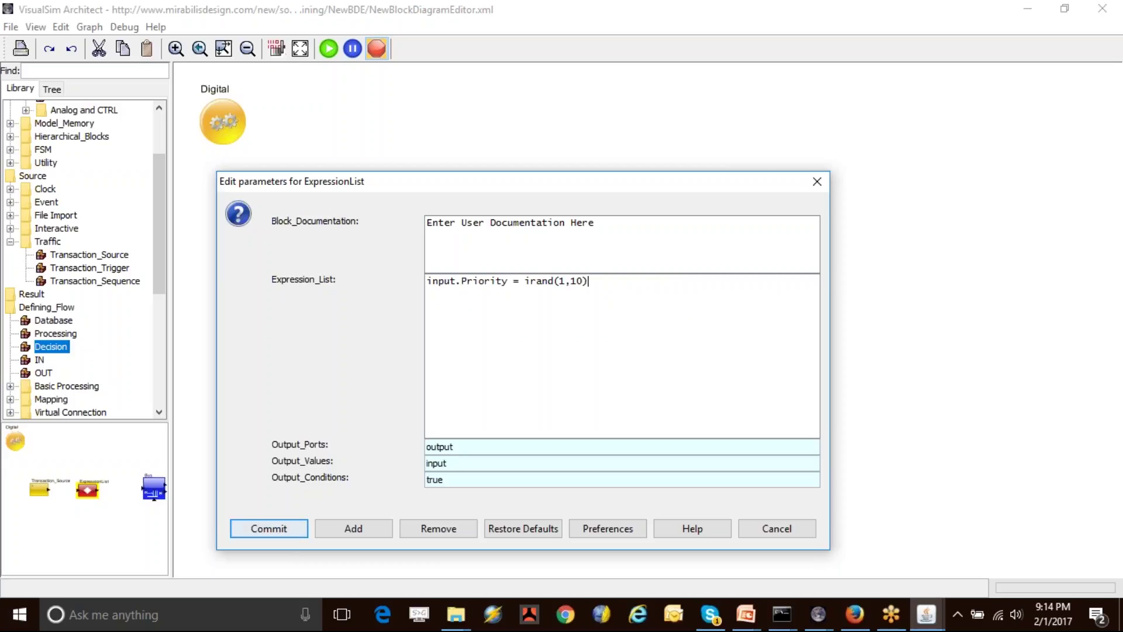
pyautogui.write('input.Execution_Length = rand(')
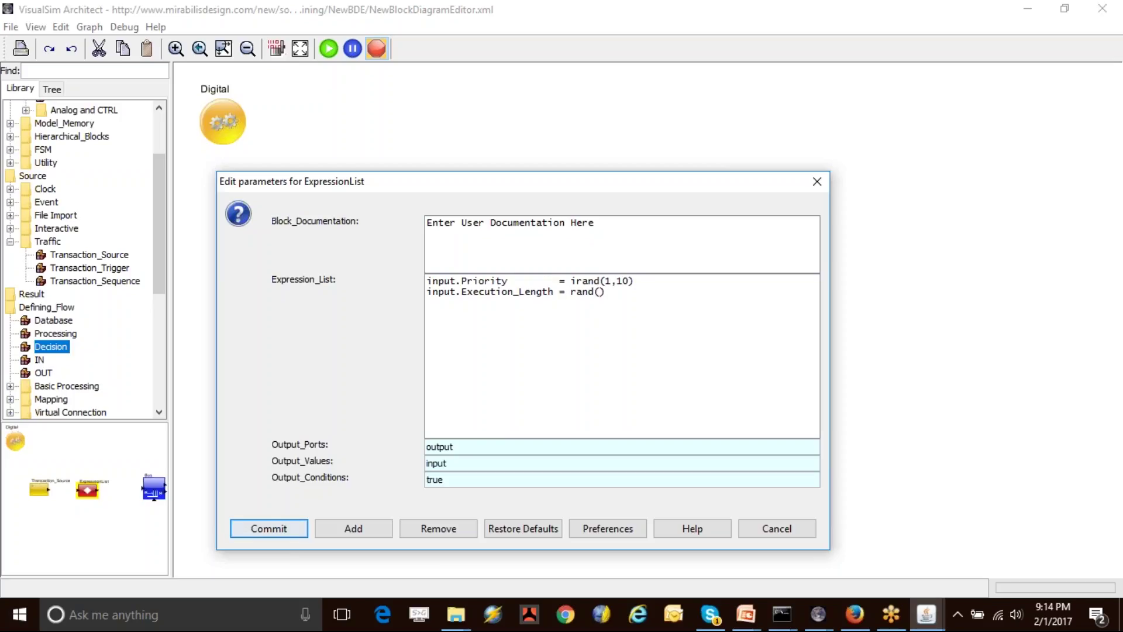
pyautogui.write('2.5,4.2')
pyautogui.click(286, 532)
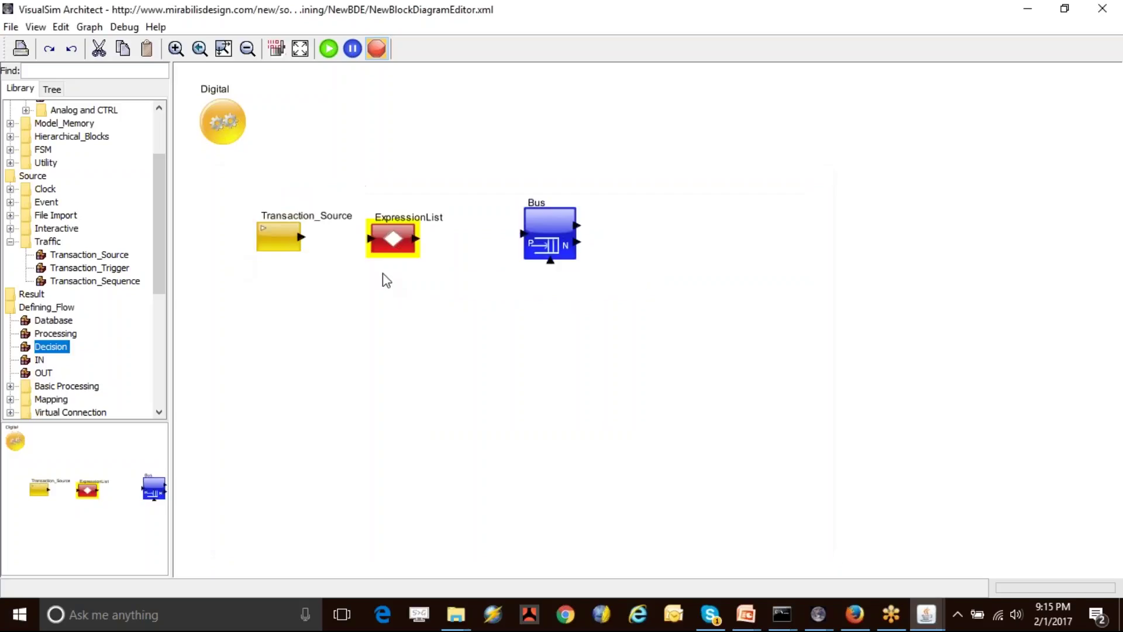
# Connect Transaction_Source to ExpressionList and ExpressionList to the Bus input, shifting the source and Bus blocks slightly to align the chain
pyautogui.moveTo(302, 237); pyautogui.dragTo(371, 241)
pyautogui.moveTo(284, 245); pyautogui.dragTo(264, 244)
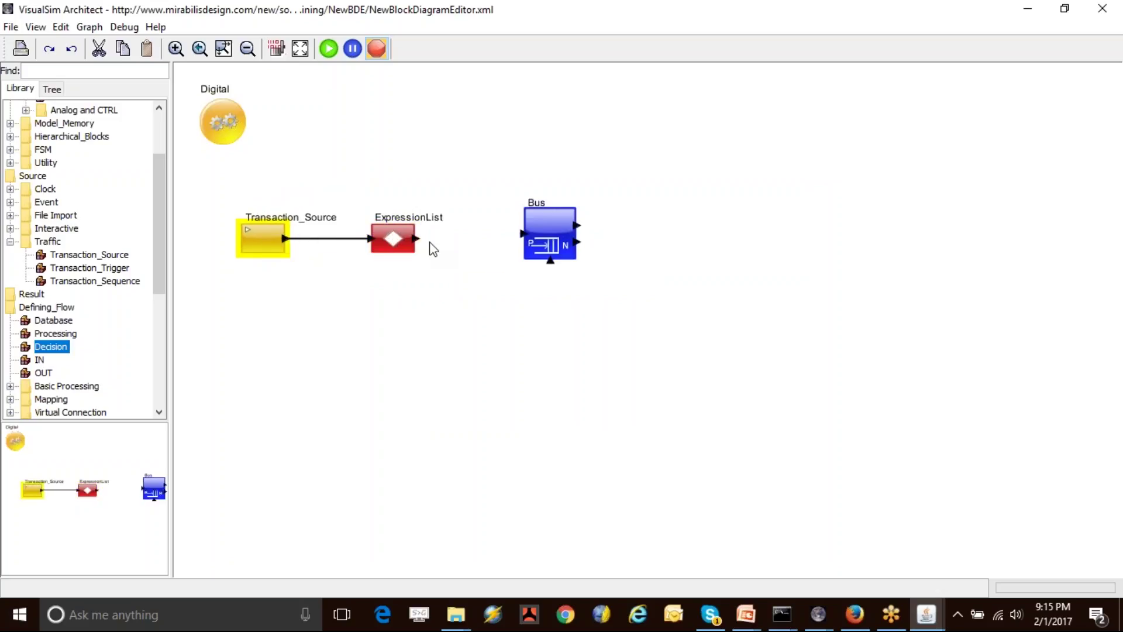
pyautogui.moveTo(529, 242); pyautogui.dragTo(527, 248)
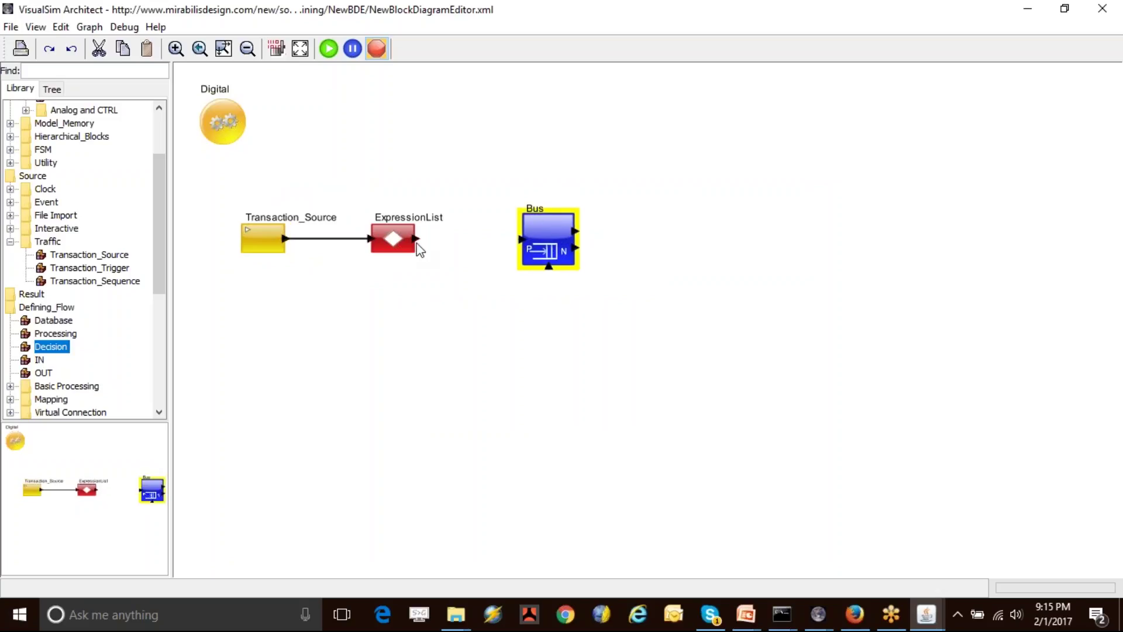
pyautogui.moveTo(417, 238); pyautogui.dragTo(521, 238)
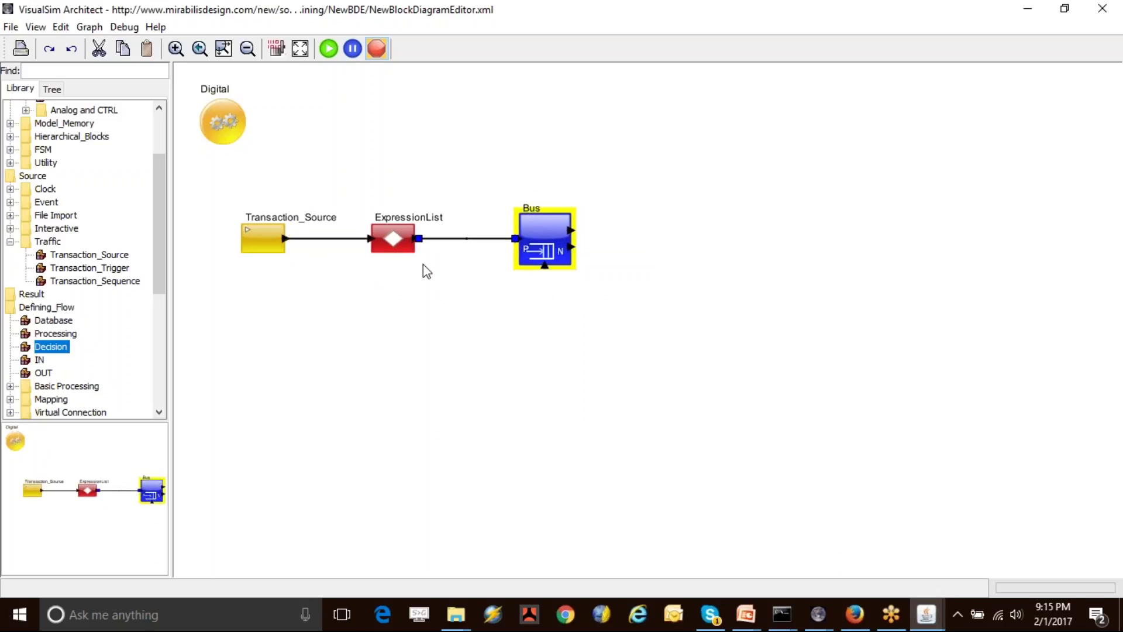
# Review the expressions in the ExpressionList block and the Priority_Field of the Bus block, closing both parameter dialogs without changes
pyautogui.doubleClick(389, 241)
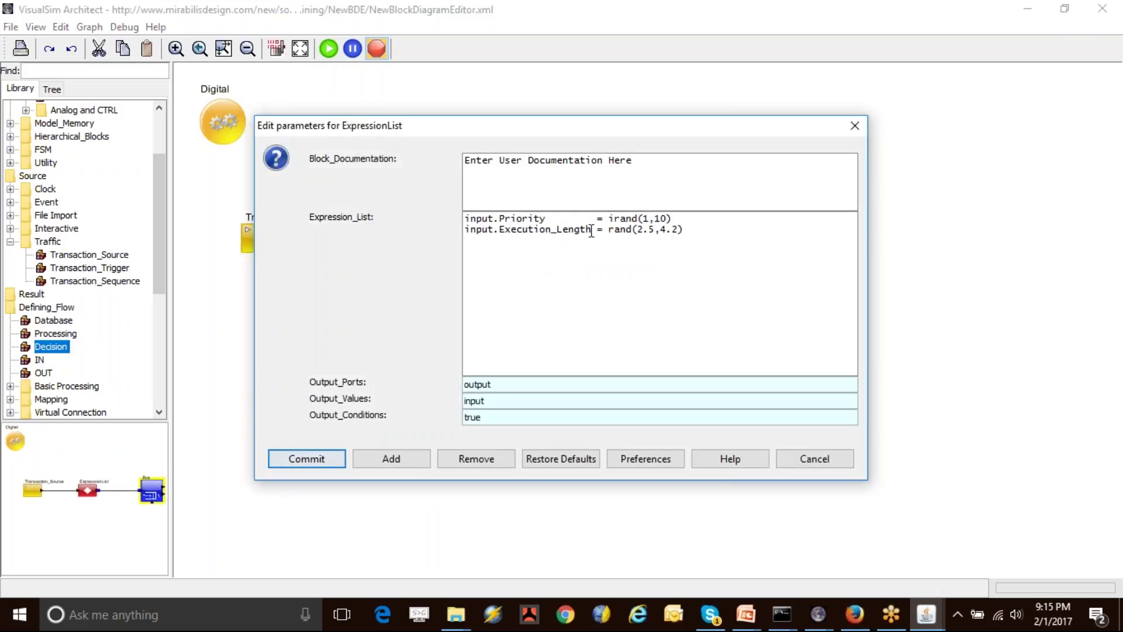
pyautogui.moveTo(546, 219); pyautogui.dragTo(504, 217)
pyautogui.click(824, 466)
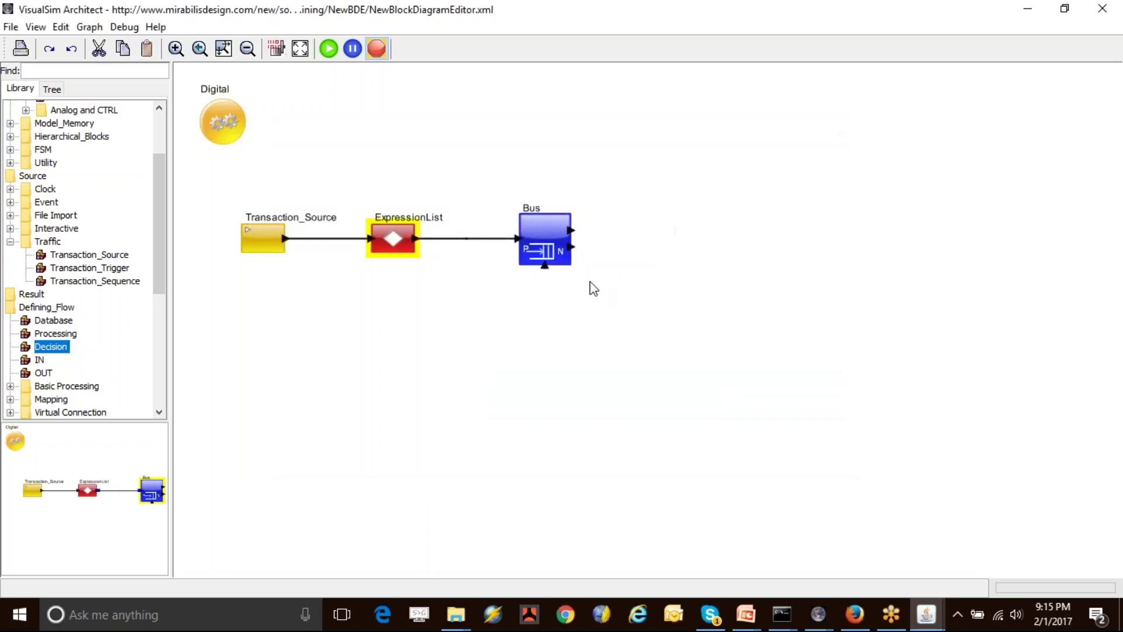
pyautogui.doubleClick(543, 235)
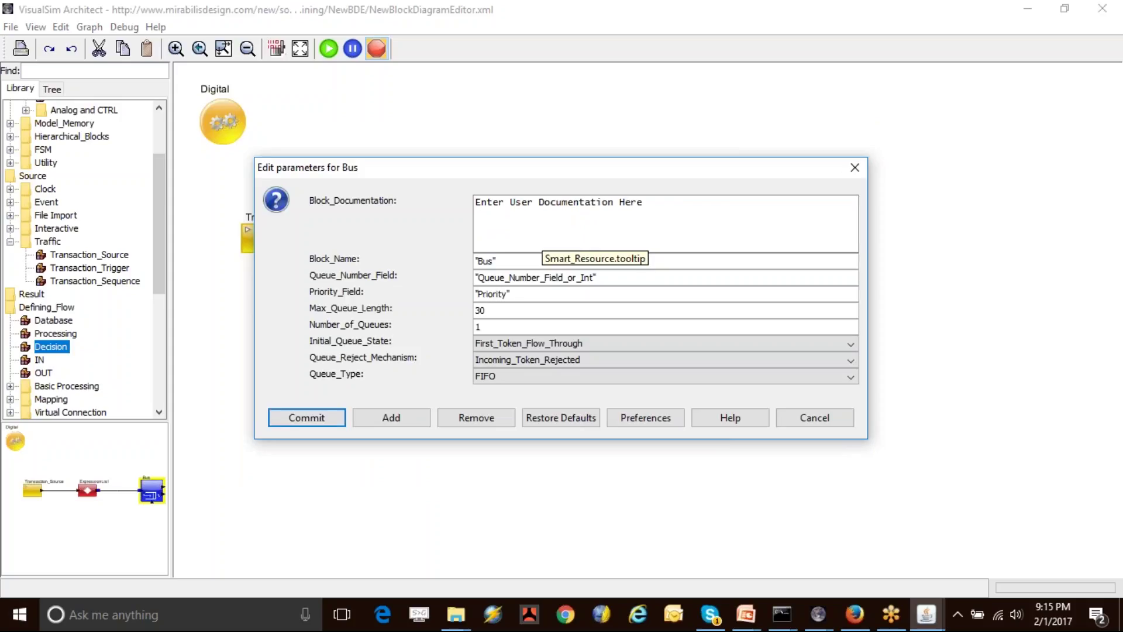
pyautogui.doubleClick(494, 293)
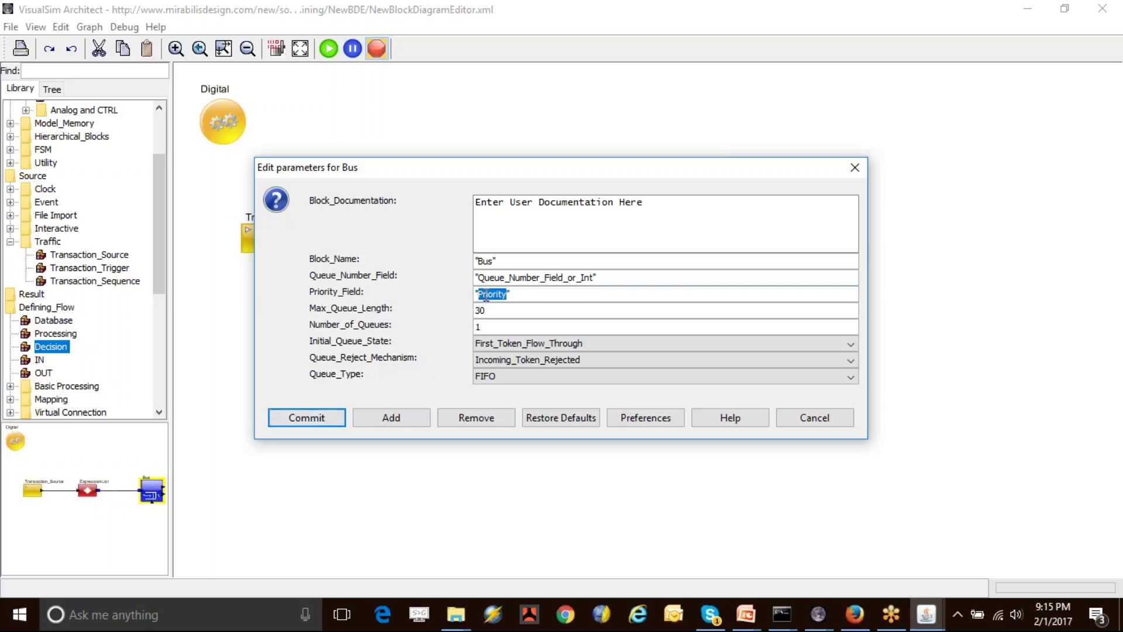
pyautogui.moveTo(433, 170); pyautogui.dragTo(720, 171)
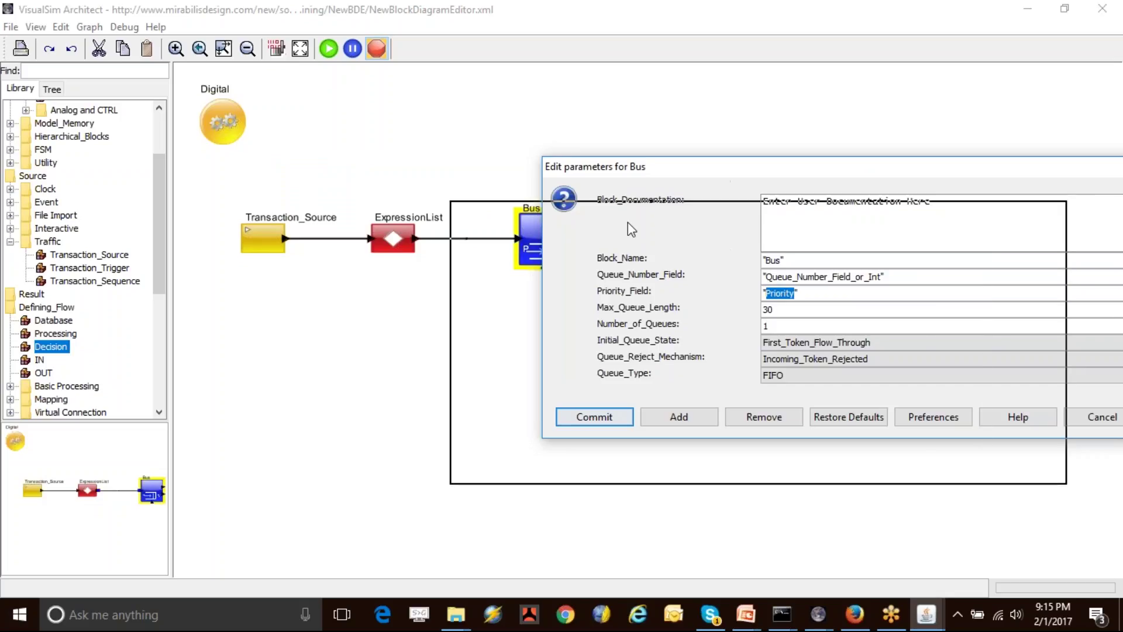
pyautogui.moveTo(489, 276); pyautogui.dragTo(488, 276)
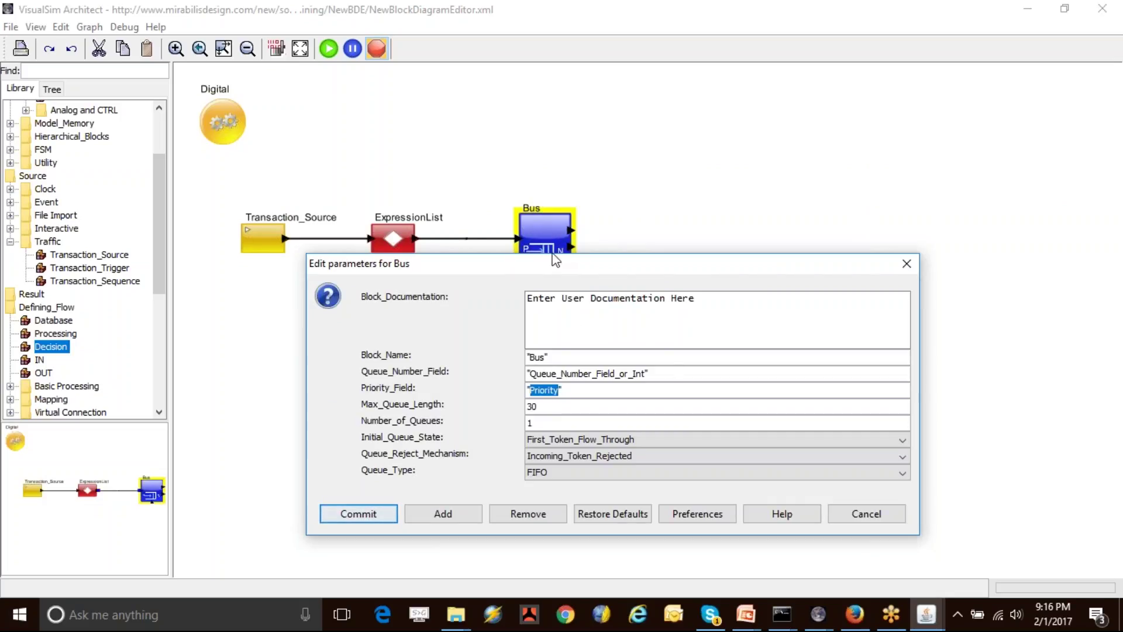
pyautogui.click(867, 513)
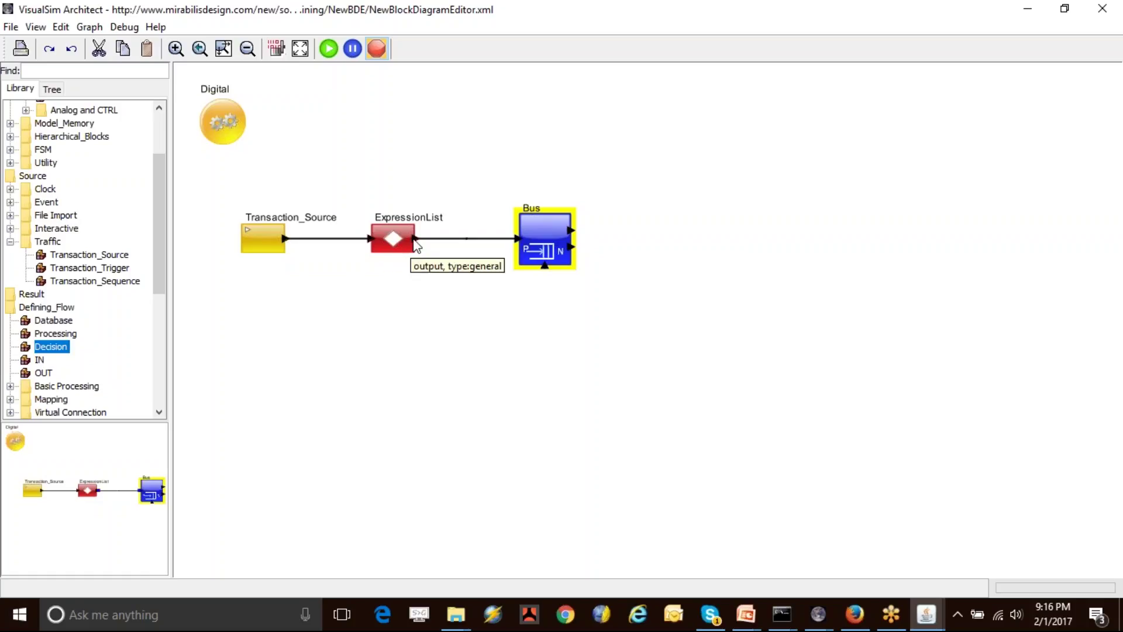
# Listen to the Transaction_Source output port, run the simulation and bring the port's output window to the front
pyautogui.rightClick(284, 239)
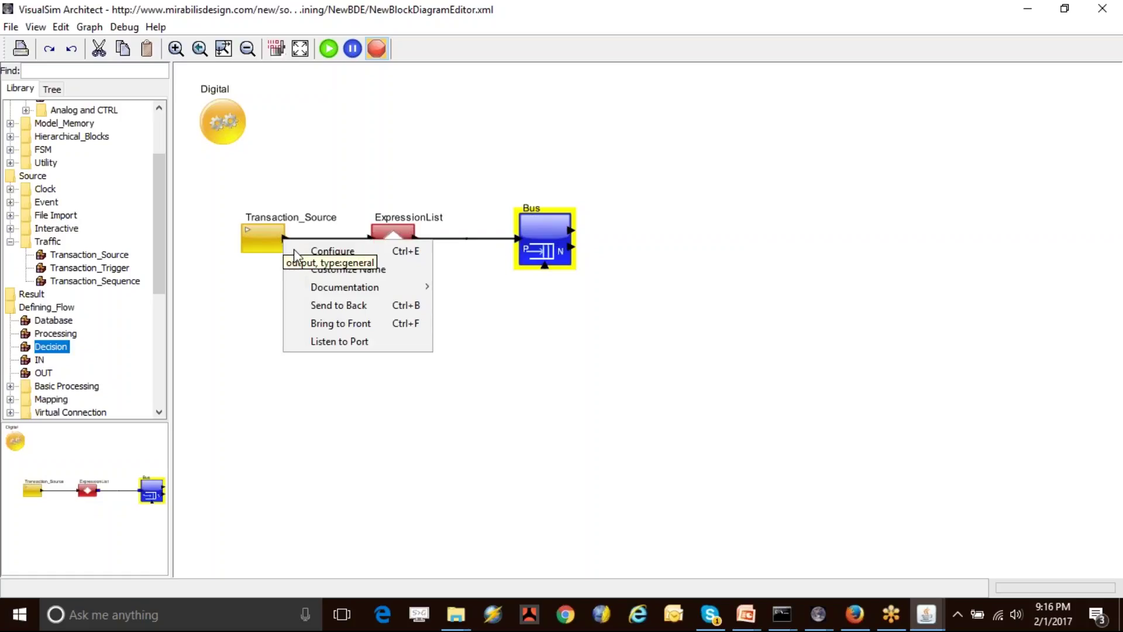
pyautogui.click(351, 347)
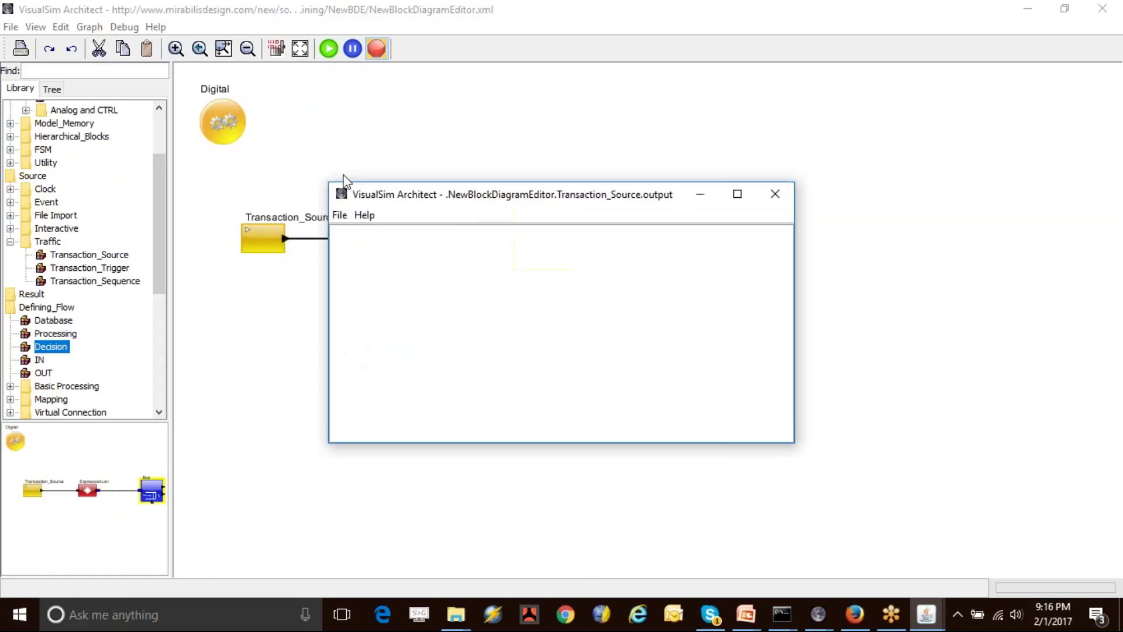
pyautogui.moveTo(649, 391); pyautogui.dragTo(701, 416)
pyautogui.click(330, 52)
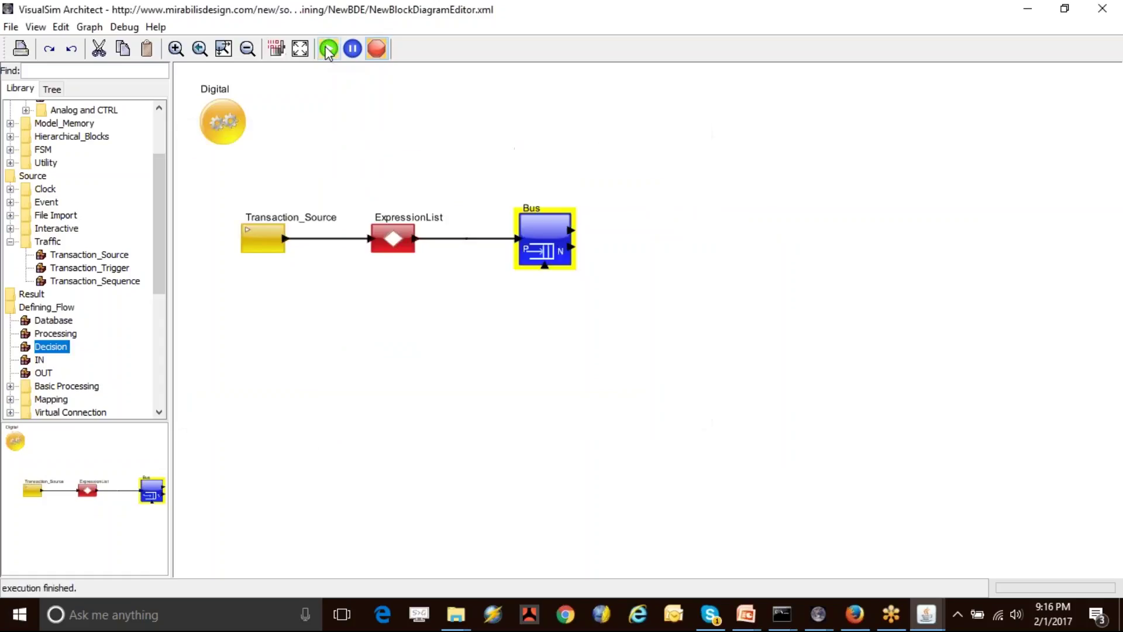
pyautogui.hotkey('alt', 'Tab')
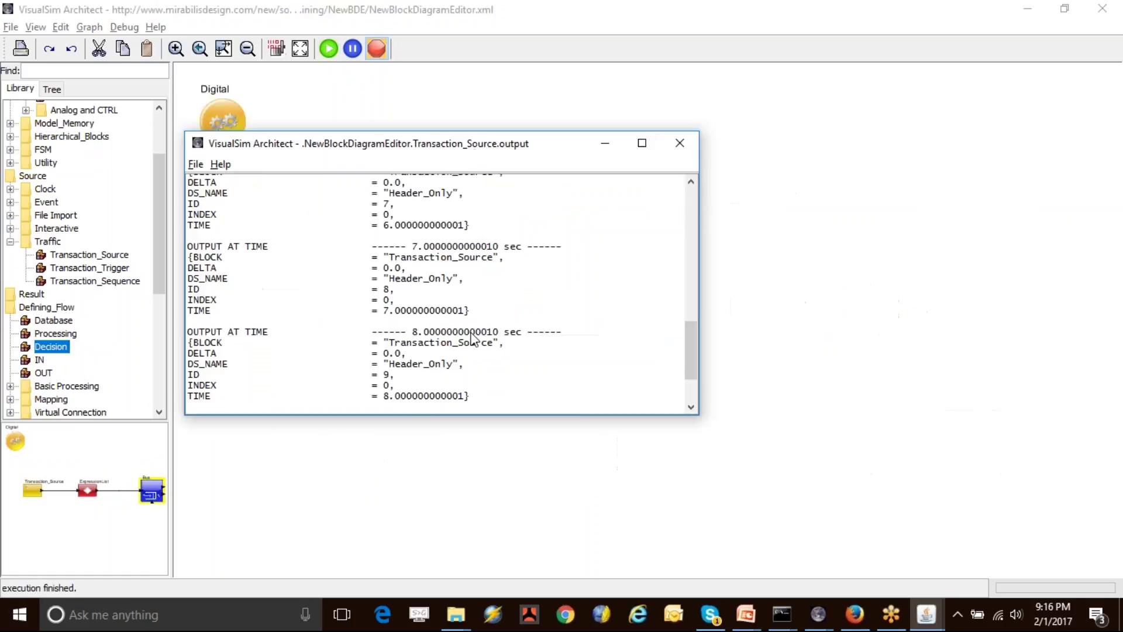
# Examine the transactions logged at the Transaction_Source output, comparing the BLOCK, DELTA, DS_NAME, ID and TIME fields of successive entries
pyautogui.moveTo(632, 115); pyautogui.dragTo(643, 113)
pyautogui.moveTo(831, 338); pyautogui.dragTo(823, 187)
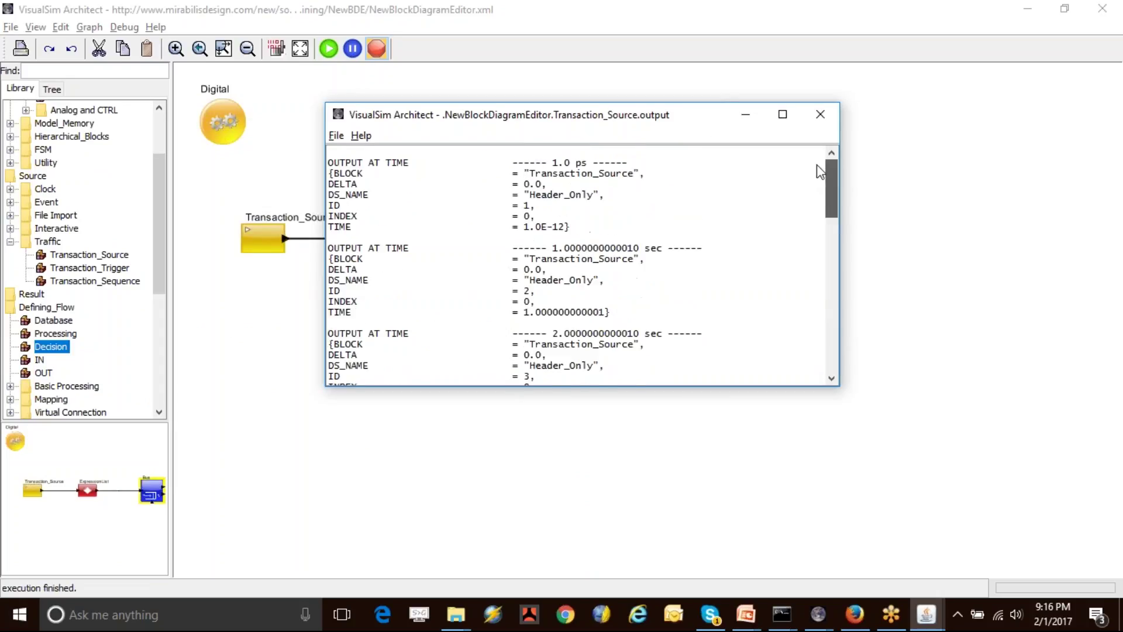
pyautogui.moveTo(333, 258); pyautogui.dragTo(606, 315)
pyautogui.click(344, 269)
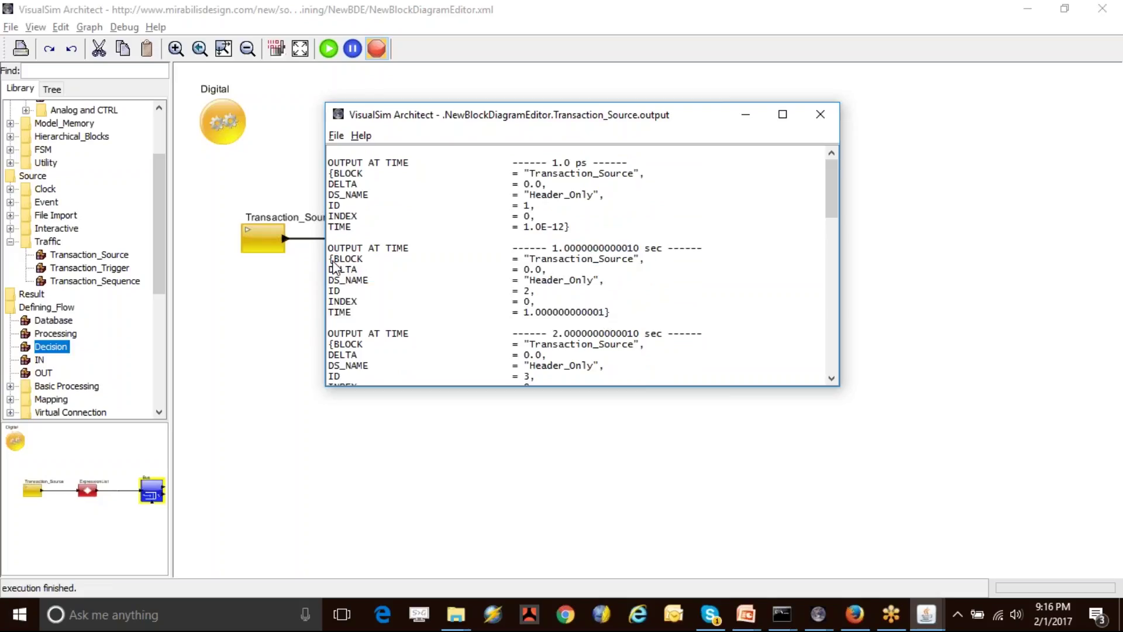
pyautogui.moveTo(333, 261); pyautogui.dragTo(600, 317)
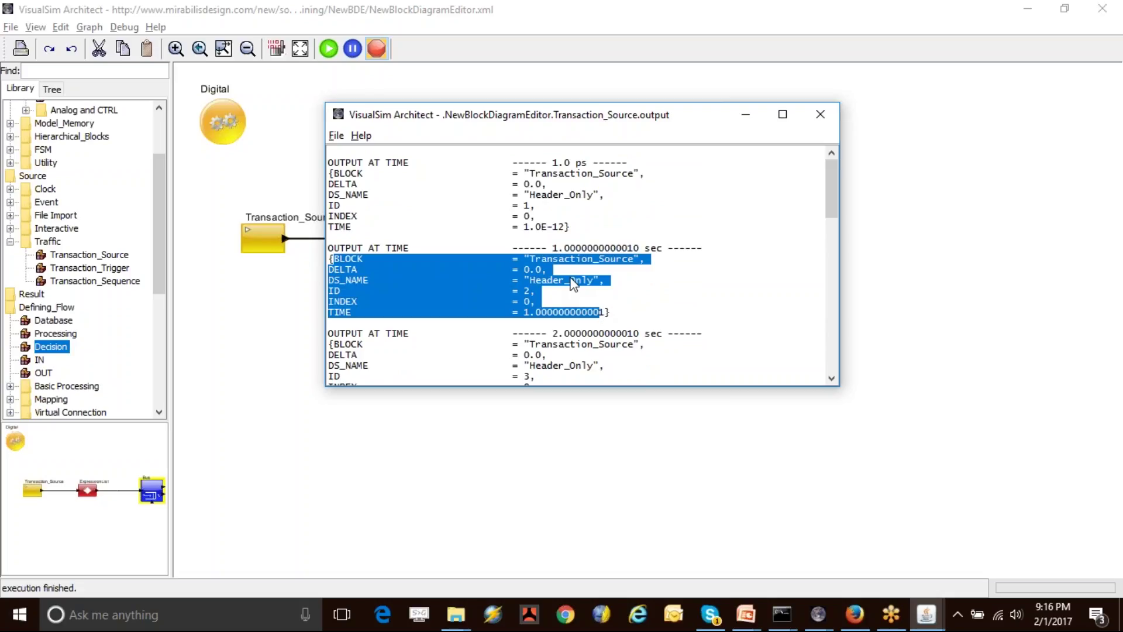
pyautogui.moveTo(606, 316); pyautogui.dragTo(581, 314)
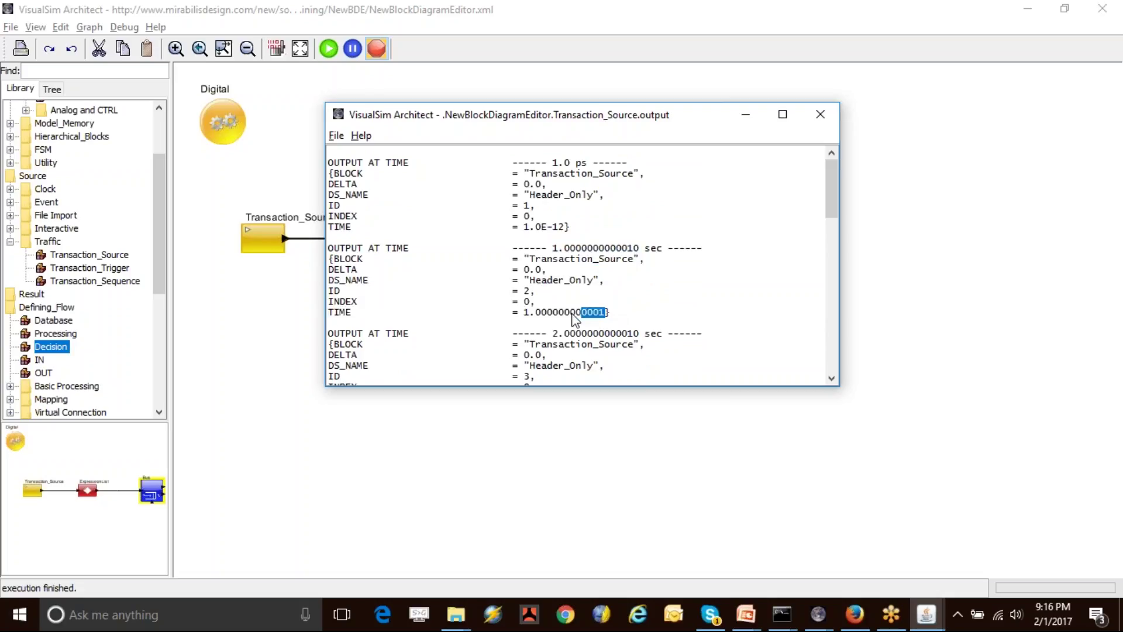
pyautogui.doubleClick(347, 261)
pyautogui.doubleClick(346, 270)
pyautogui.tripleClick(345, 282)
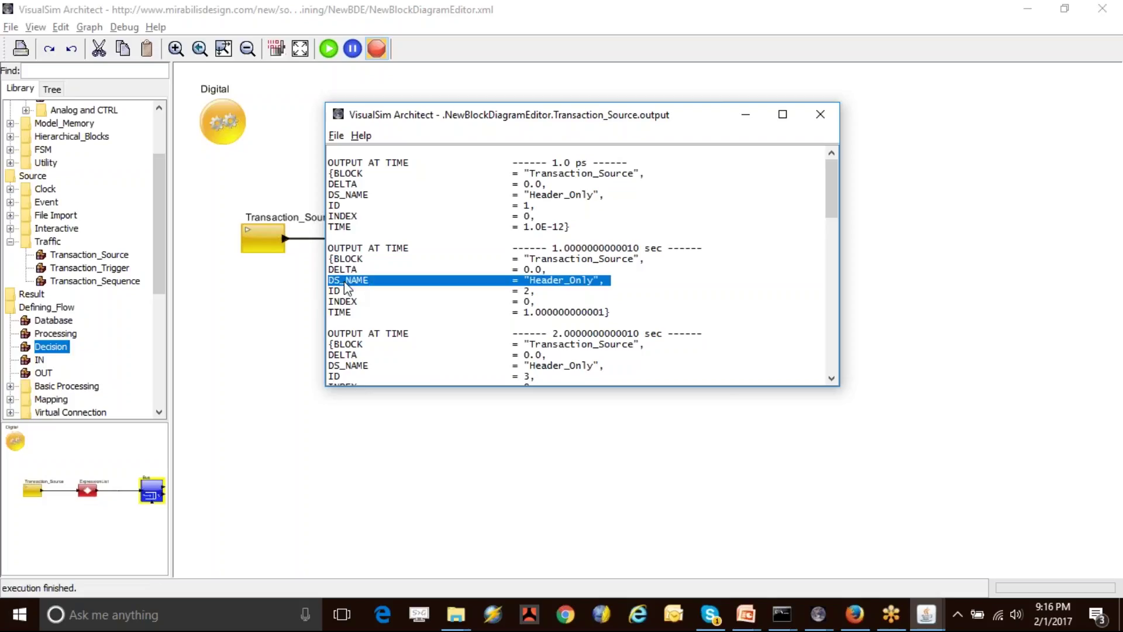
pyautogui.doubleClick(335, 291)
pyautogui.click(352, 203)
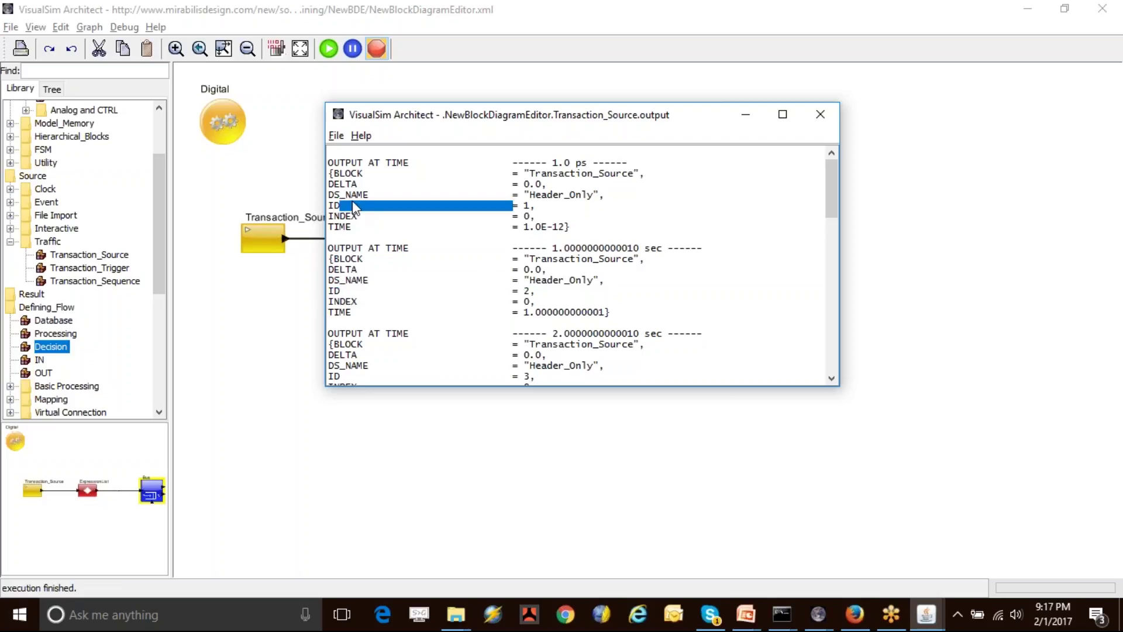
pyautogui.moveTo(542, 207); pyautogui.dragTo(327, 208)
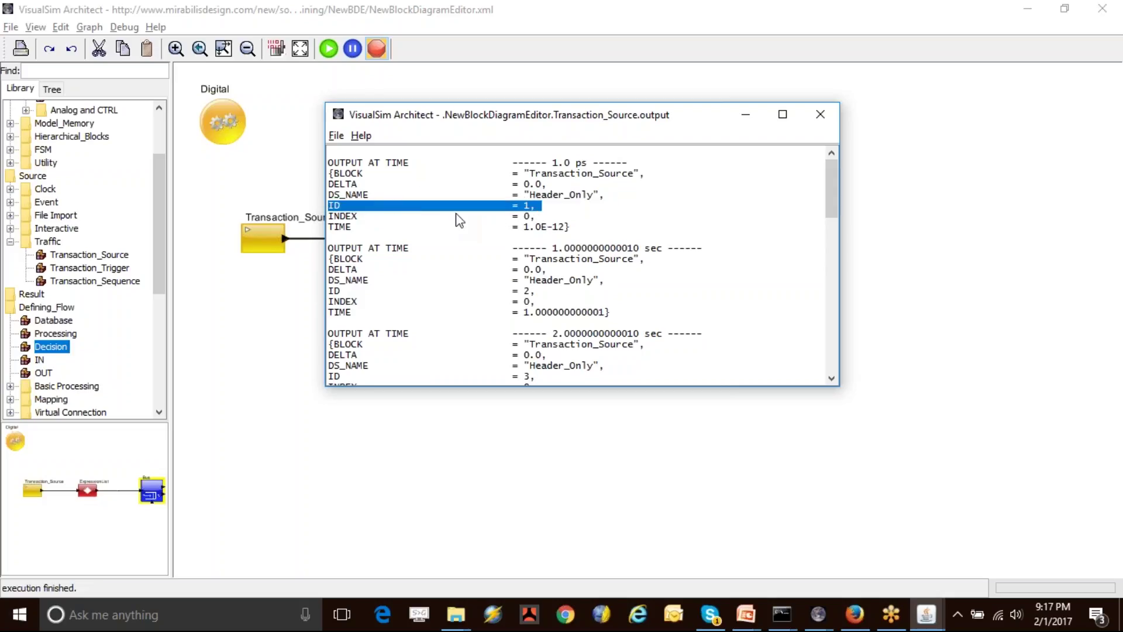
pyautogui.moveTo(545, 290); pyautogui.dragTo(338, 292)
pyautogui.scroll(-8, 557, 313)
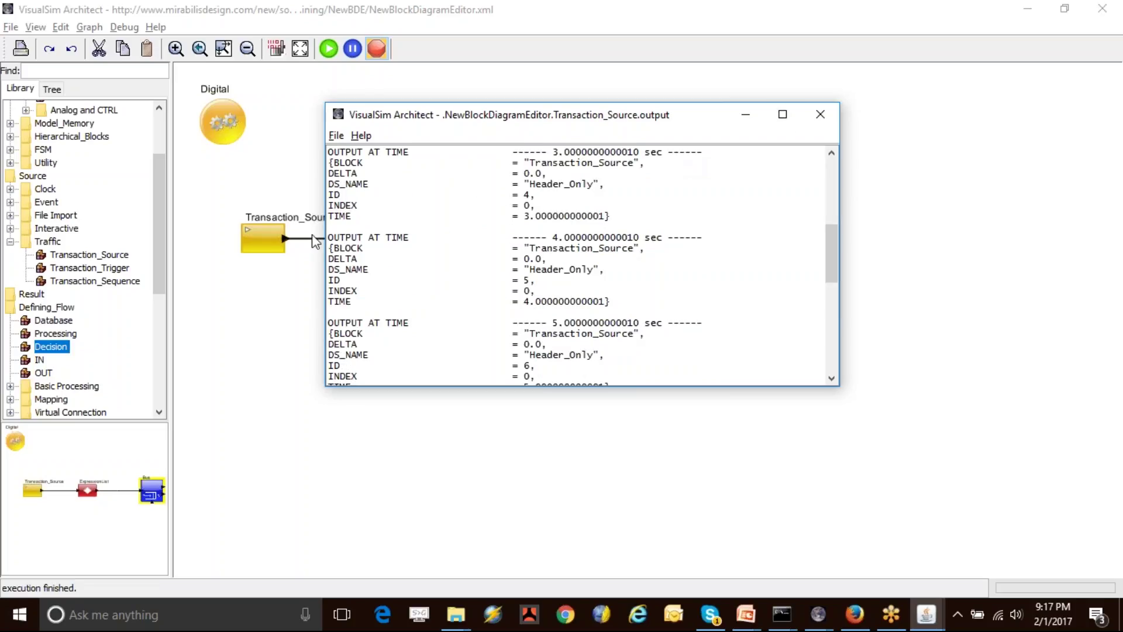
# Close the Transaction_Source output window, listen to the ExpressionList output port, run the simulation and bring that port's output window to the front
pyautogui.moveTo(333, 152); pyautogui.dragTo(565, 224)
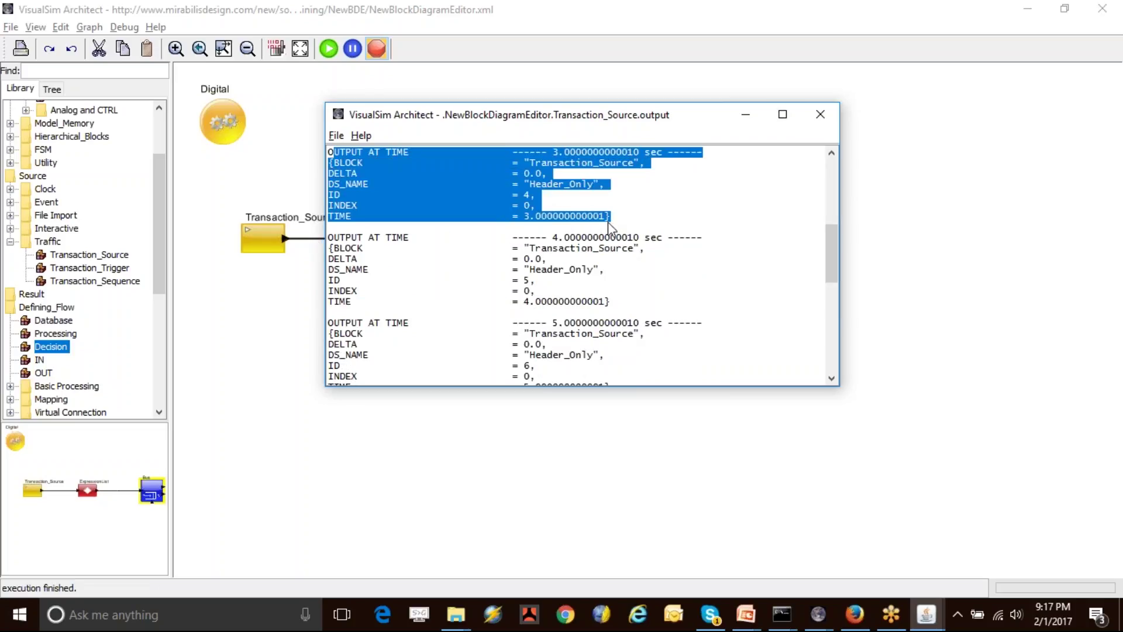
pyautogui.click(820, 114)
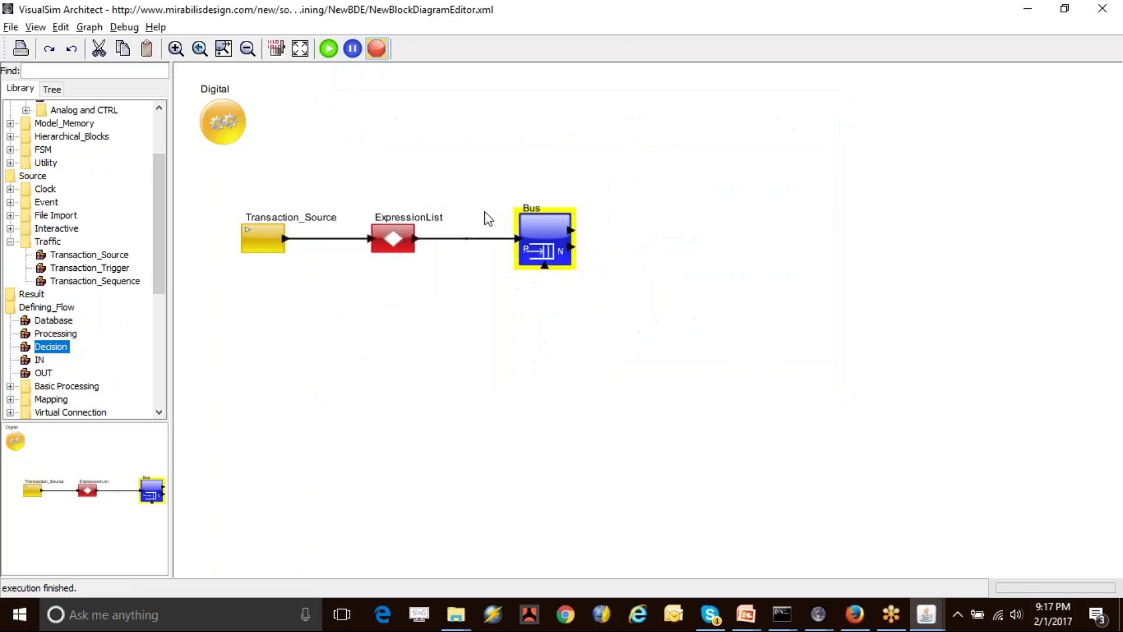
pyautogui.rightClick(417, 242)
pyautogui.click(489, 340)
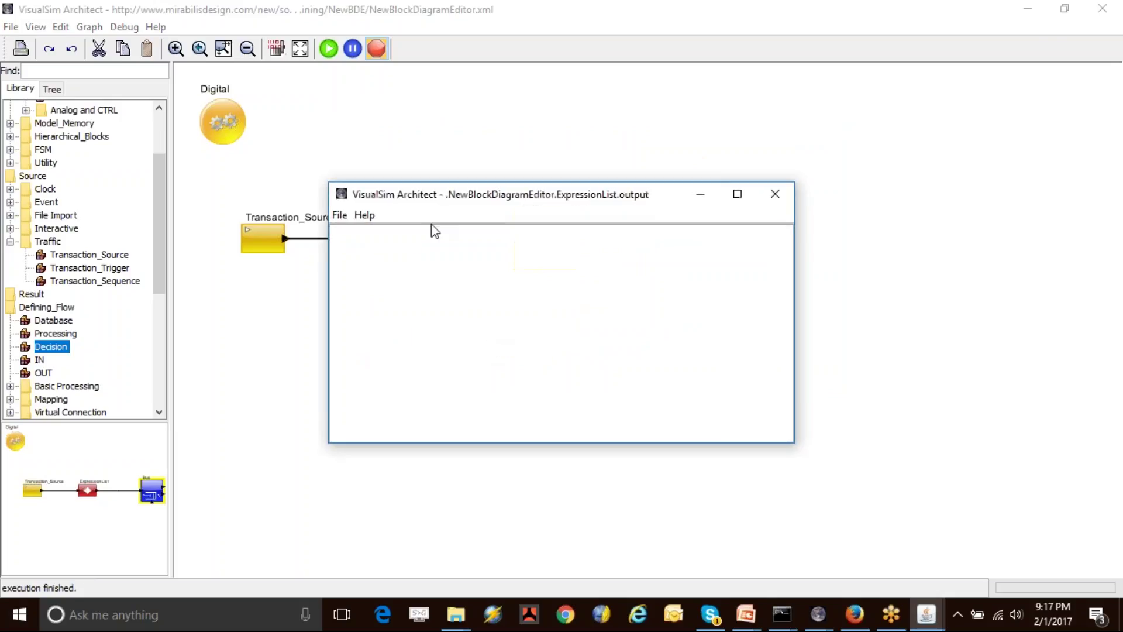
pyautogui.click(329, 49)
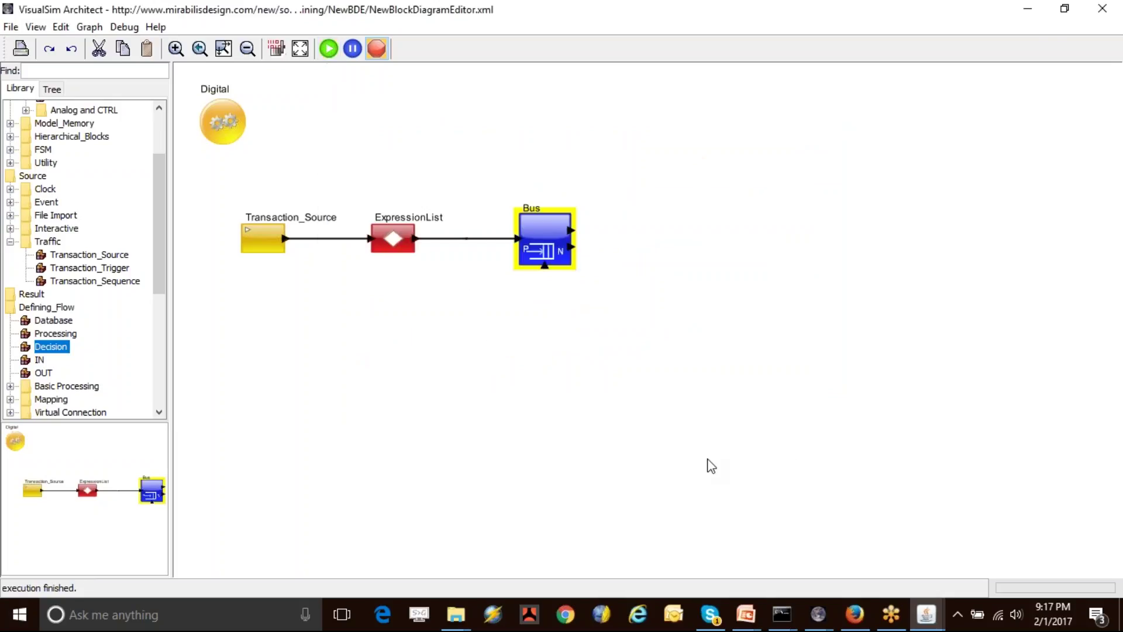
pyautogui.click(927, 614)
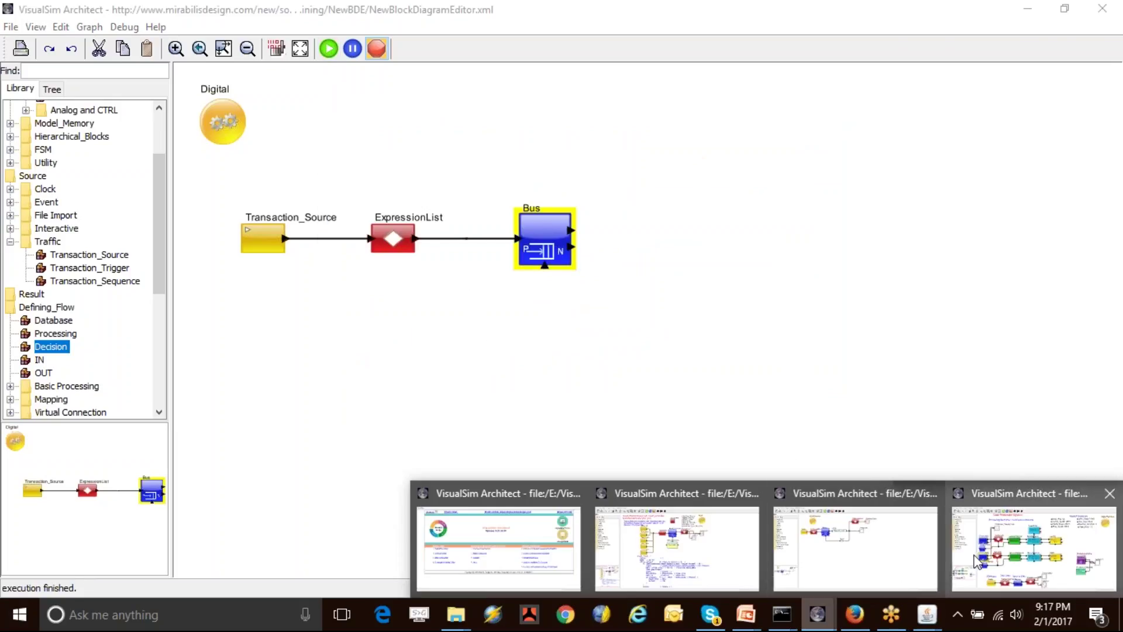
pyautogui.click(929, 625)
pyautogui.moveTo(929, 625)
pyautogui.click(957, 471)
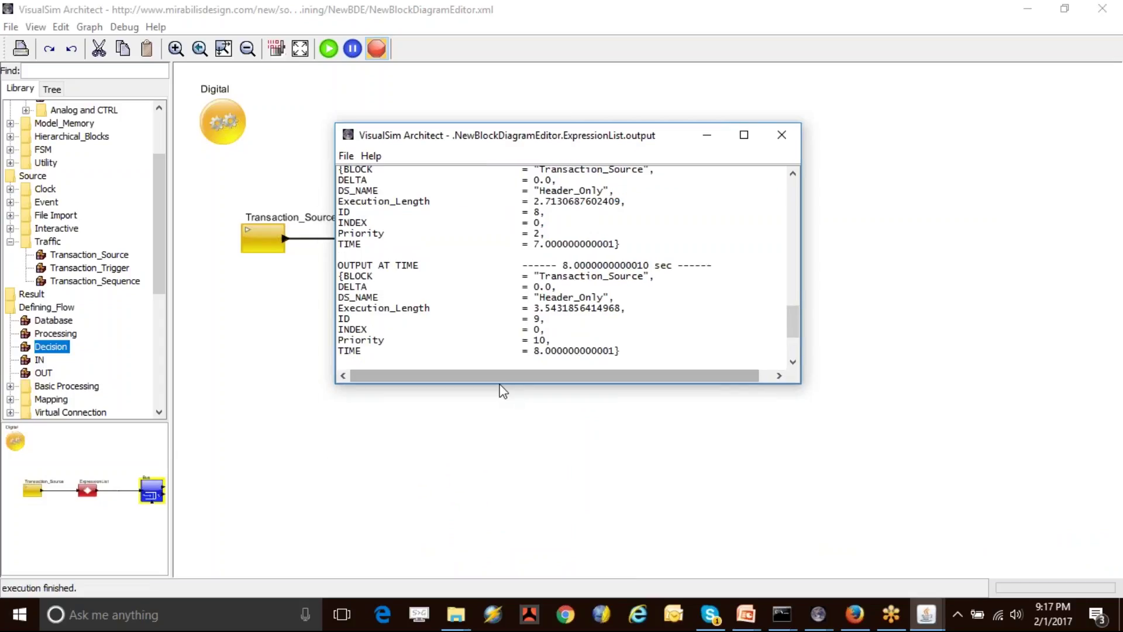
# Enlarge the ExpressionList output window, examine the Execution_Length and Priority fields of the logged transactions, and close the window
pyautogui.moveTo(502, 385); pyautogui.dragTo(501, 477)
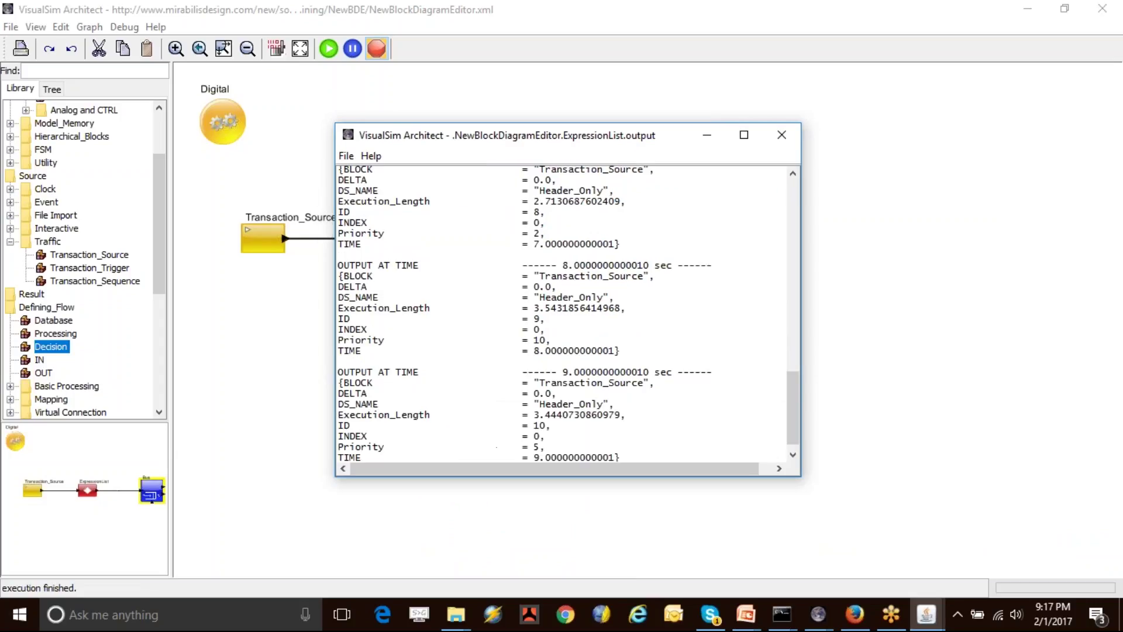
pyautogui.tripleClick(358, 310)
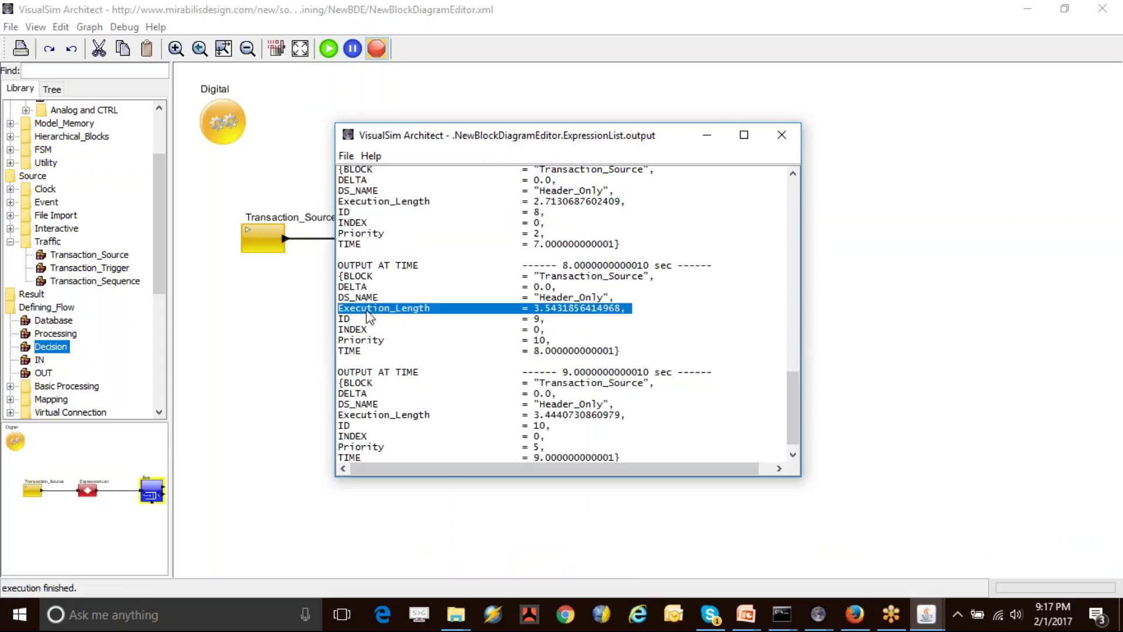
pyautogui.click(366, 344)
pyautogui.tripleClick(367, 344)
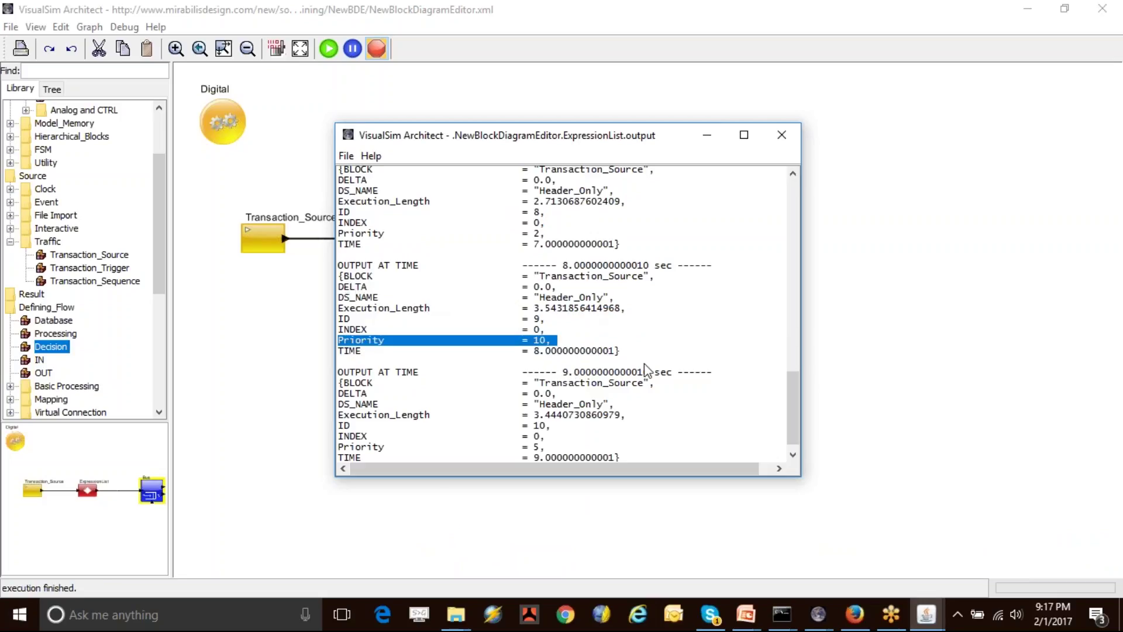
pyautogui.click(781, 136)
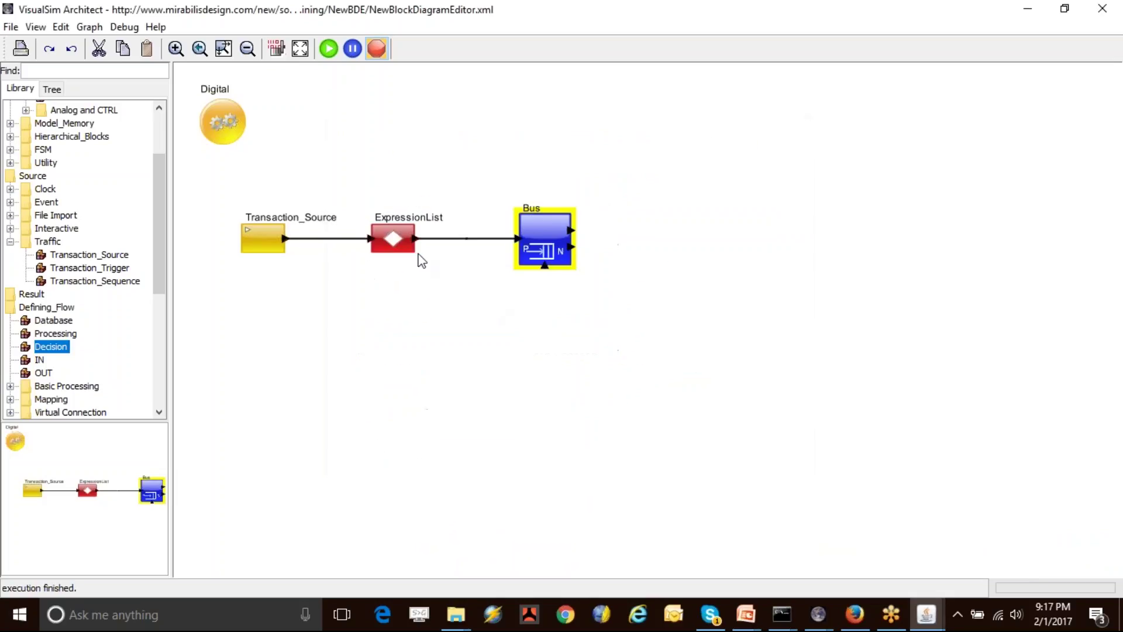
# Review the Priority and Execution_Length expressions in the ExpressionList block and close its parameters without changes
pyautogui.click(400, 248)
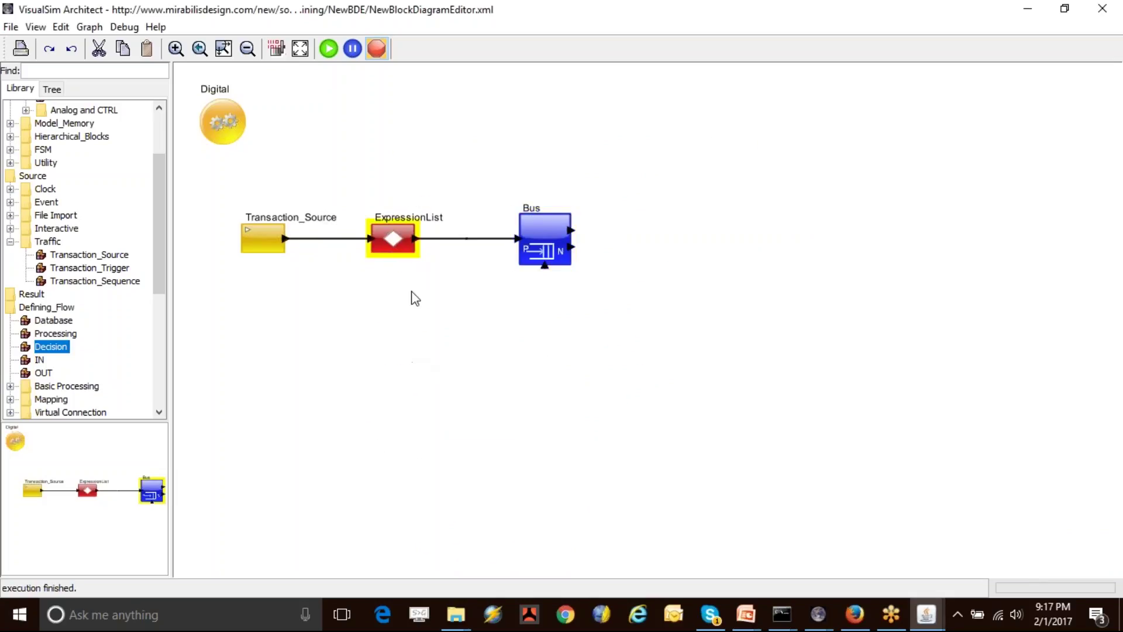
pyautogui.doubleClick(388, 241)
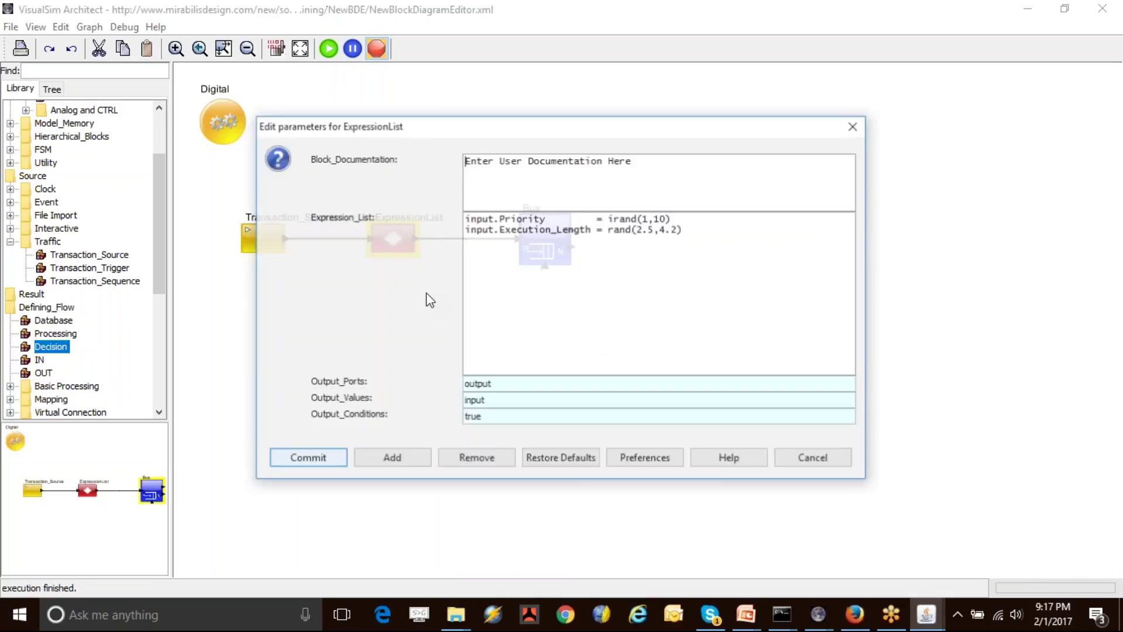
pyautogui.click(835, 460)
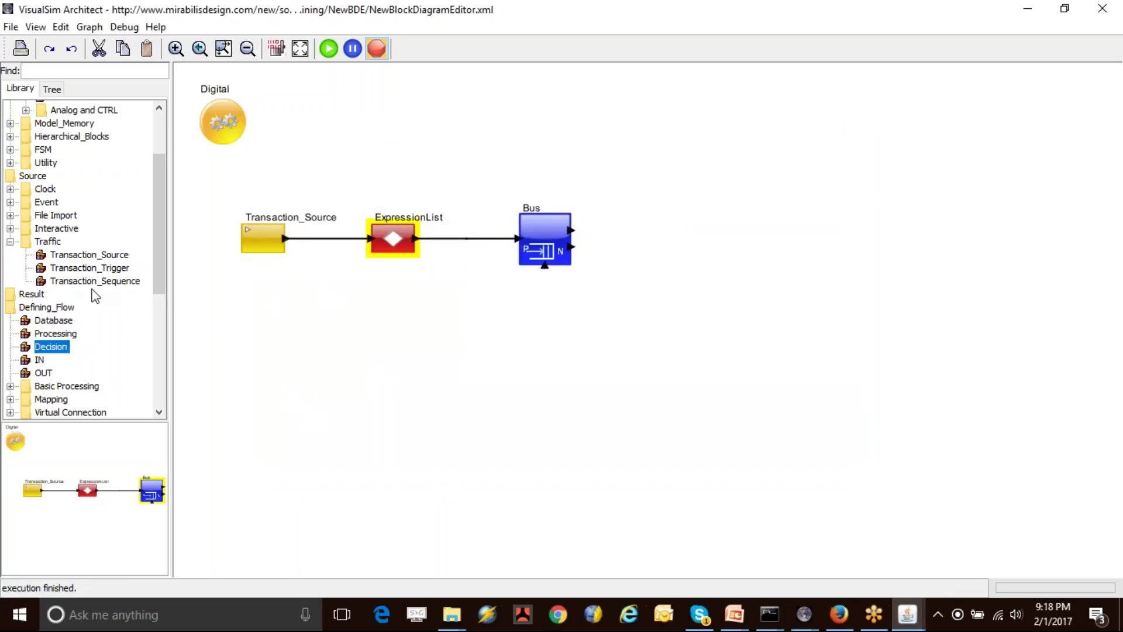
# Add a Delay block from Delay and Utilities beside the Bus block and connect the Bus's upper output to its input
pyautogui.hotkey('ctrl', 'shift', '=')
pyautogui.hotkey('ctrl', '-')
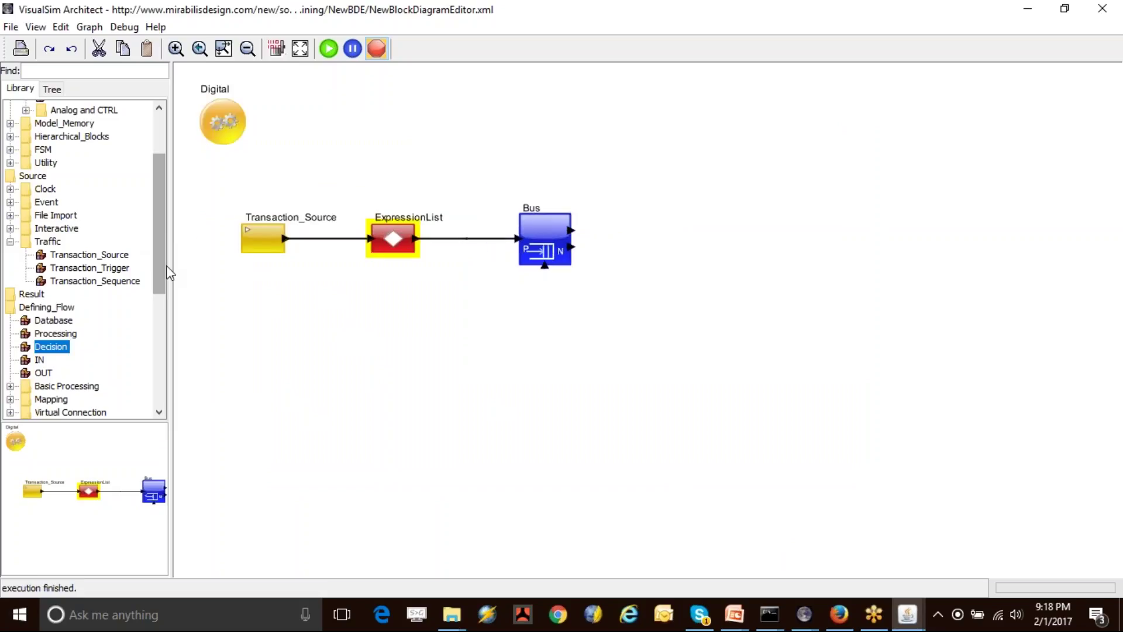
pyautogui.moveTo(164, 265); pyautogui.dragTo(155, 212)
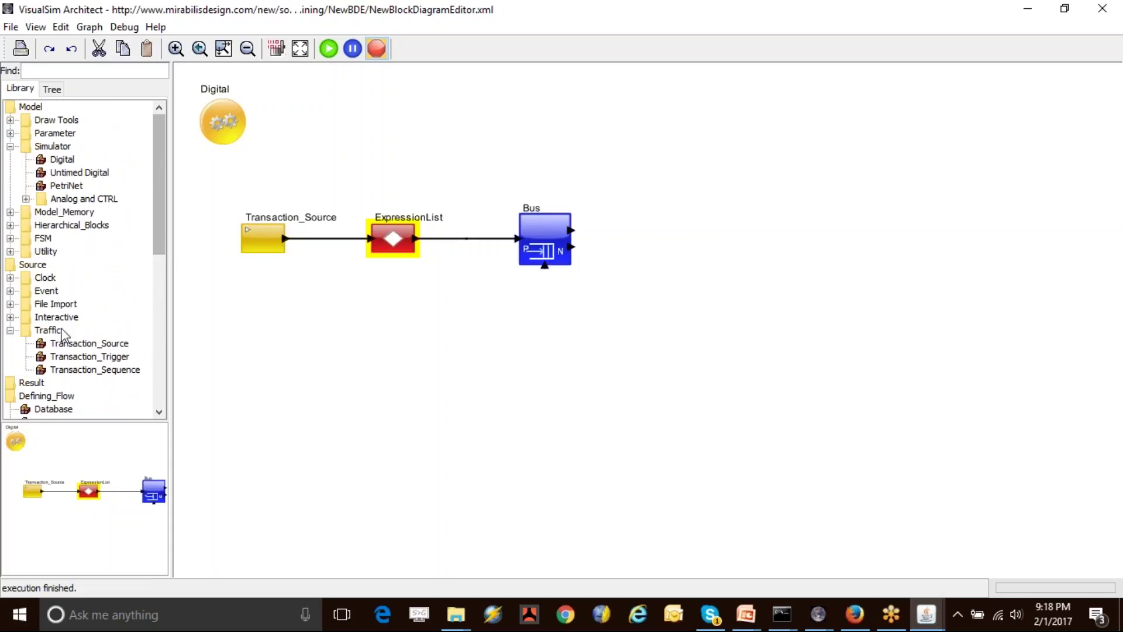
pyautogui.moveTo(163, 228); pyautogui.dragTo(158, 297)
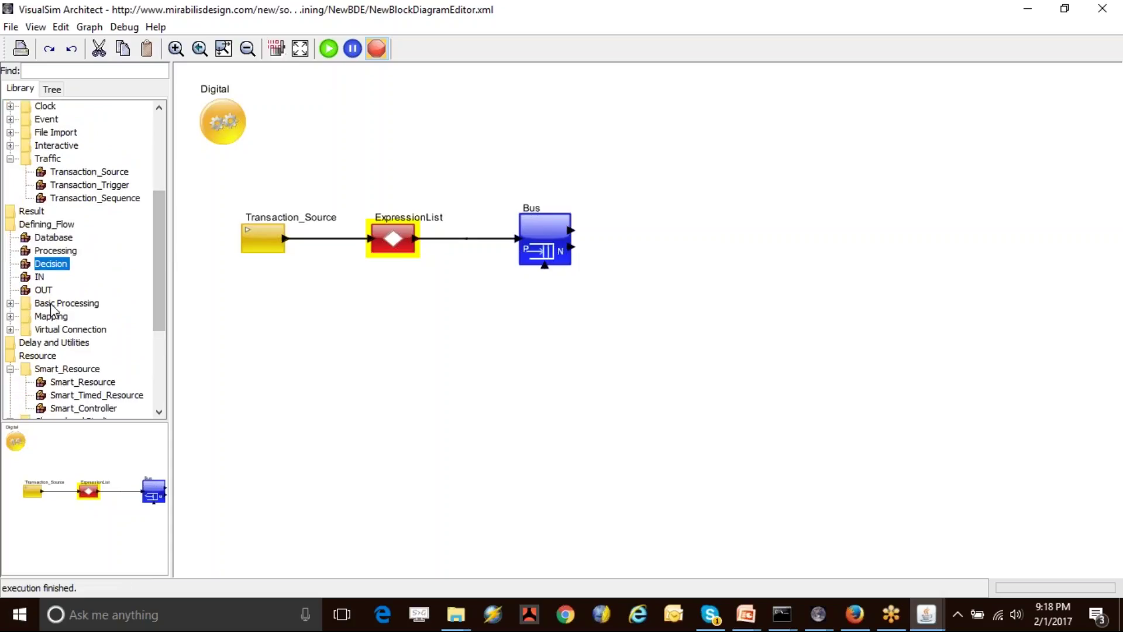
pyautogui.click(61, 344)
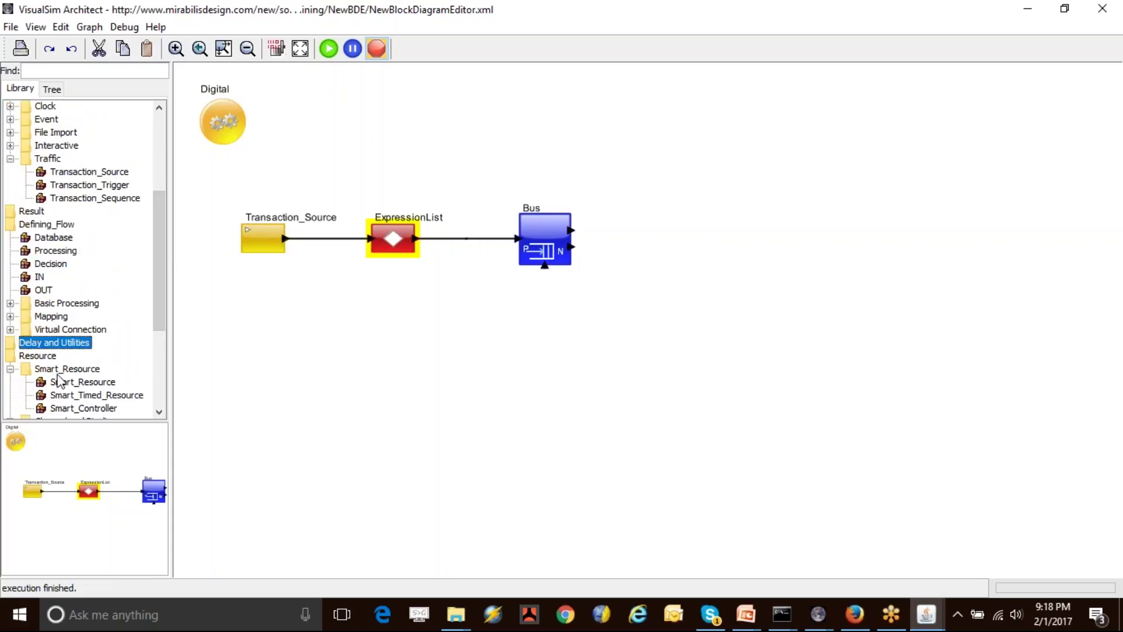
pyautogui.doubleClick(39, 345)
pyautogui.moveTo(44, 346); pyautogui.dragTo(645, 215)
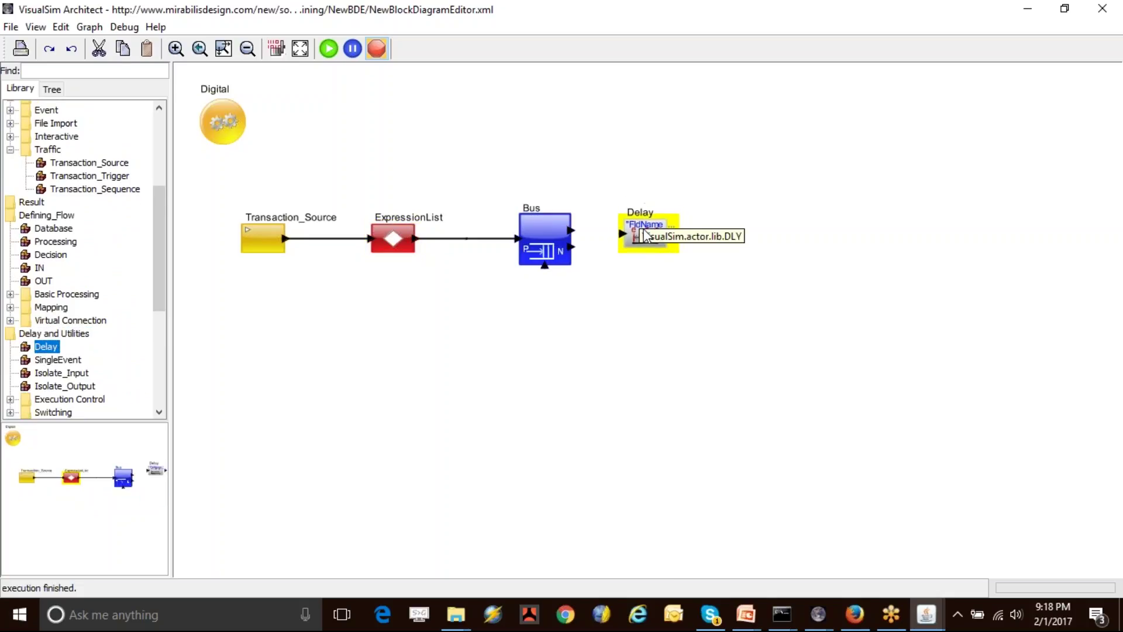
pyautogui.moveTo(572, 231); pyautogui.dragTo(641, 231)
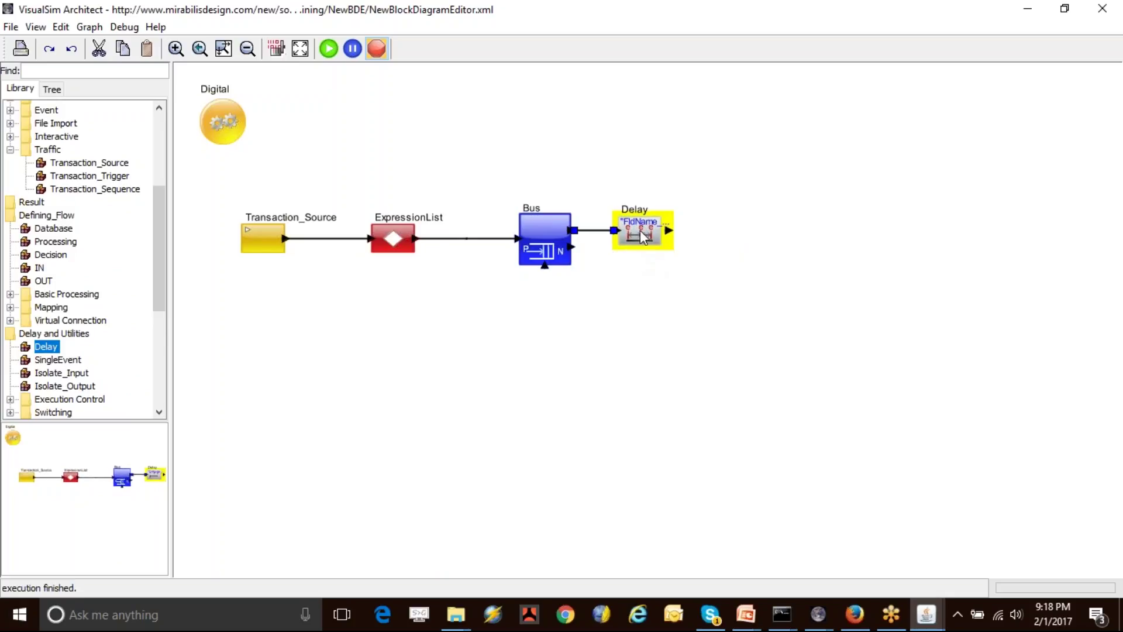
# Set the Delay block's Delay_Value to "Execution_Length" and commit the change
pyautogui.doubleClick(640, 230)
pyautogui.moveTo(468, 319); pyautogui.dragTo(512, 318)
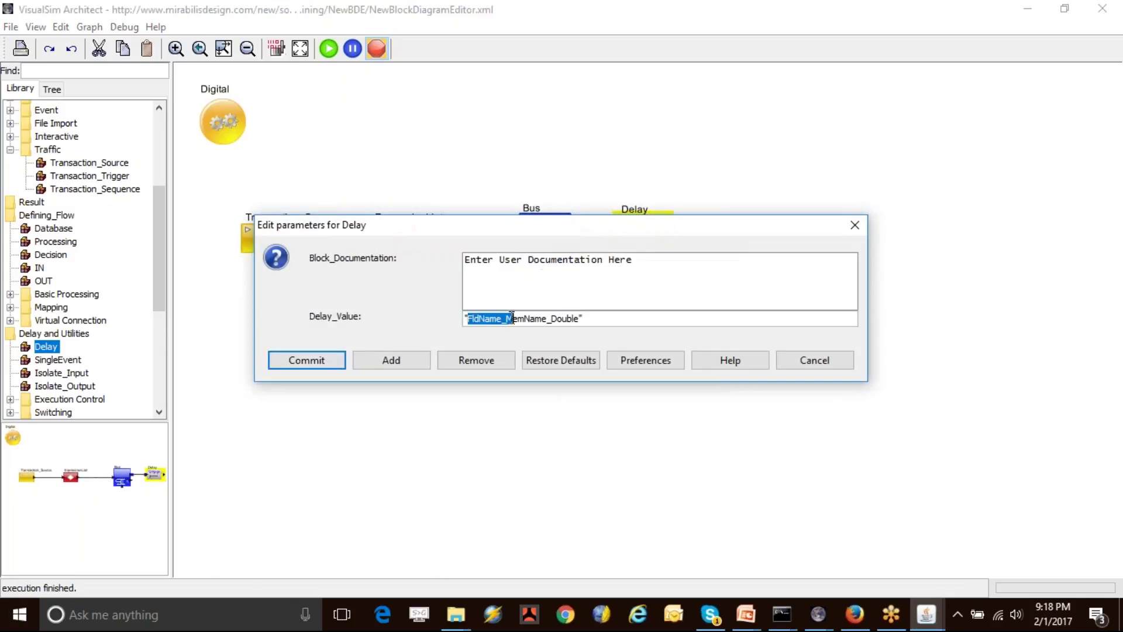
pyautogui.hotkey('ctrl', 'a')
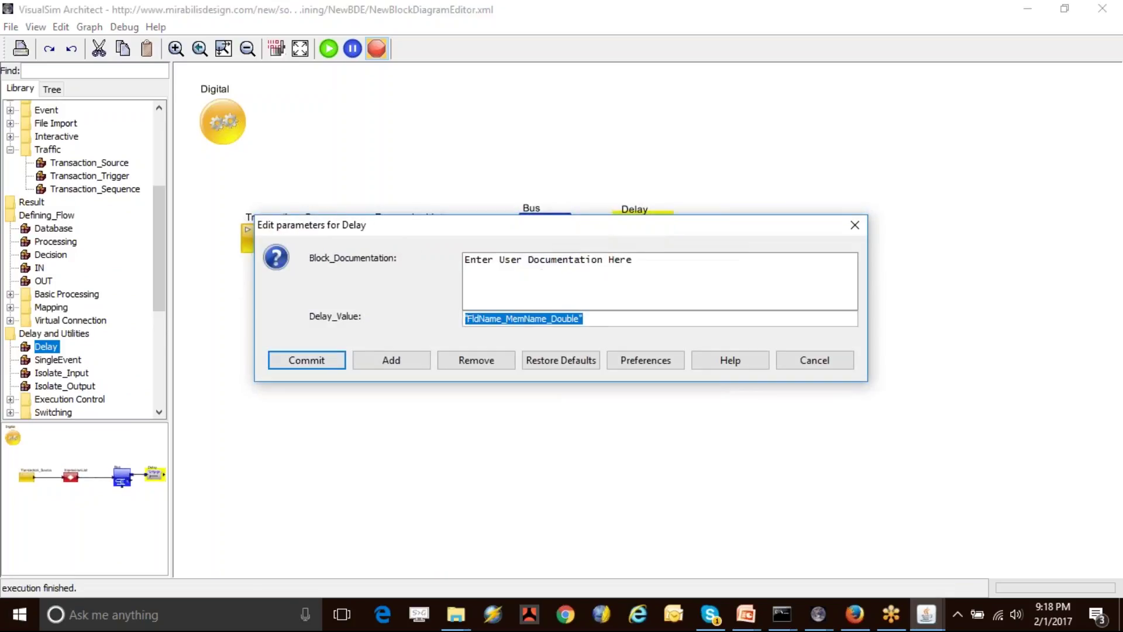
pyautogui.write('"Execution_Length')
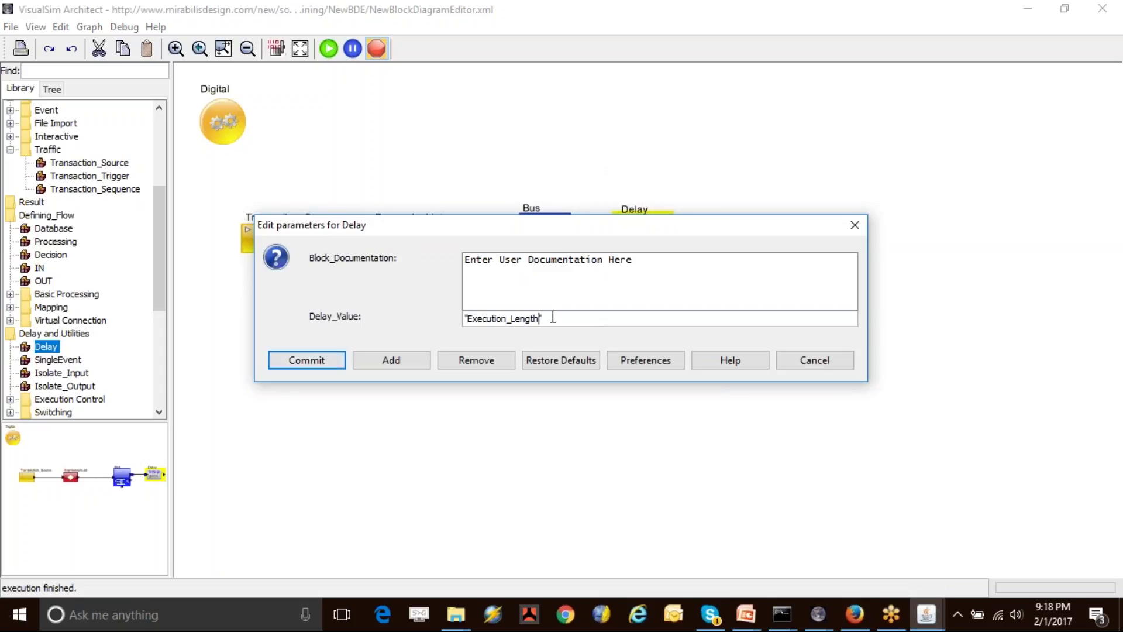
pyautogui.moveTo(552, 321); pyautogui.dragTo(458, 315)
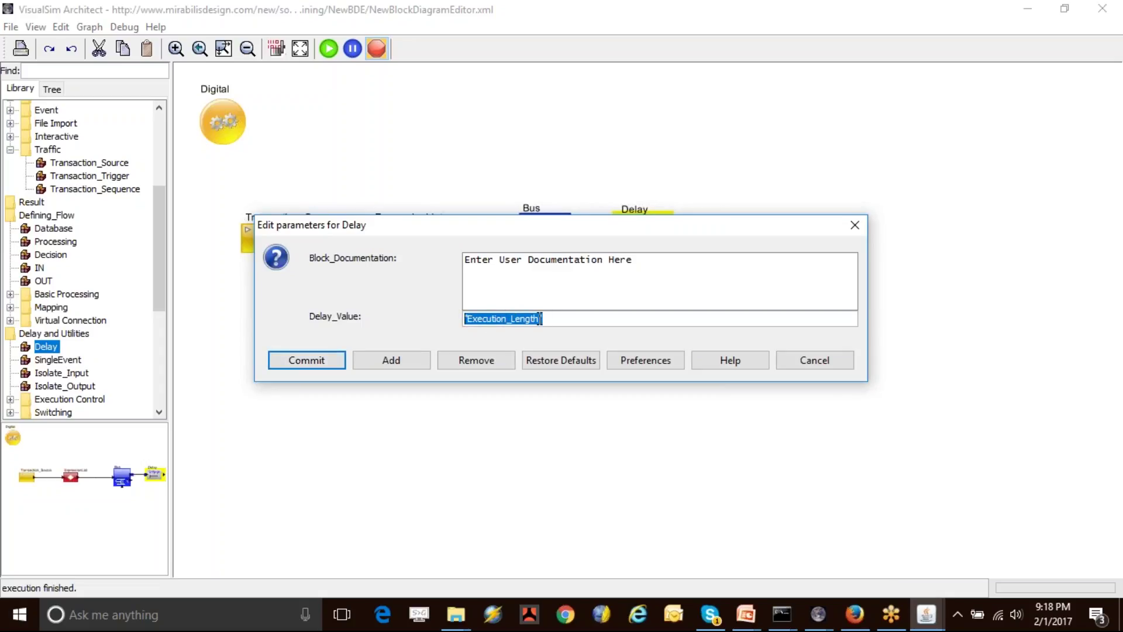
pyautogui.doubleClick(507, 324)
pyautogui.click(325, 363)
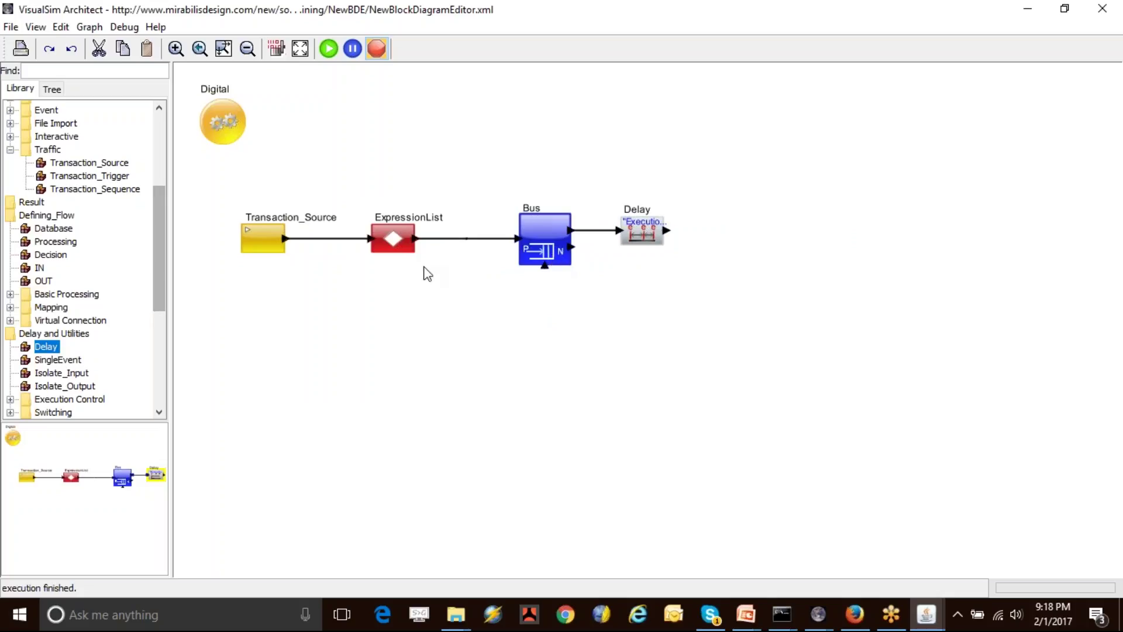
# Add a Decision block from Defining_Flow and position it just below the Delay block
pyautogui.scroll(-1, 81, 323)
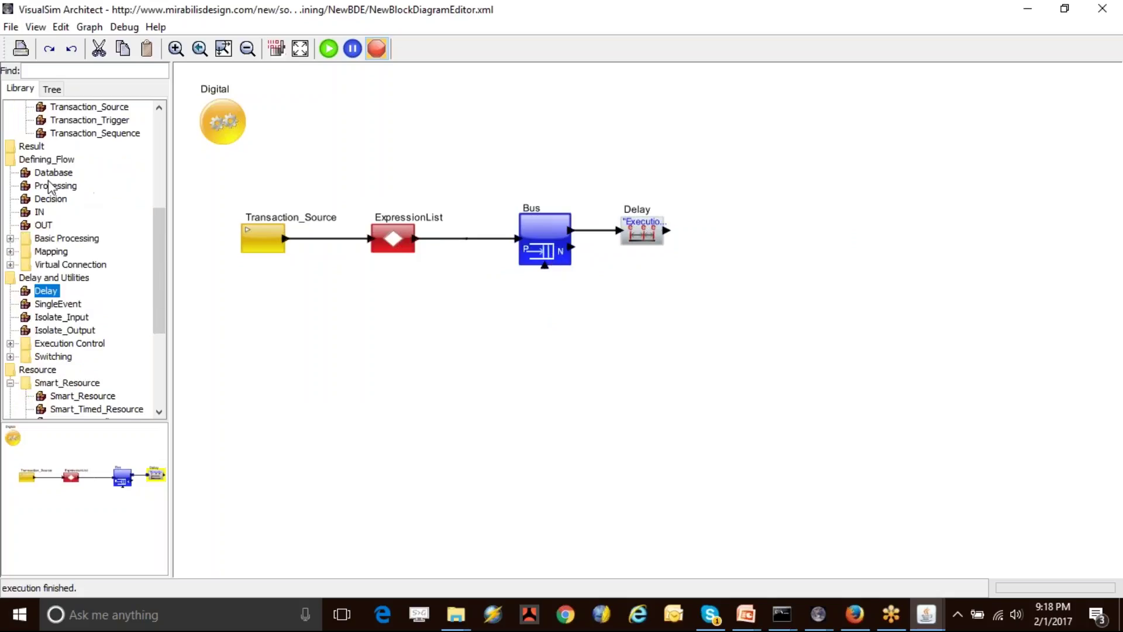
pyautogui.moveTo(48, 200); pyautogui.dragTo(651, 325)
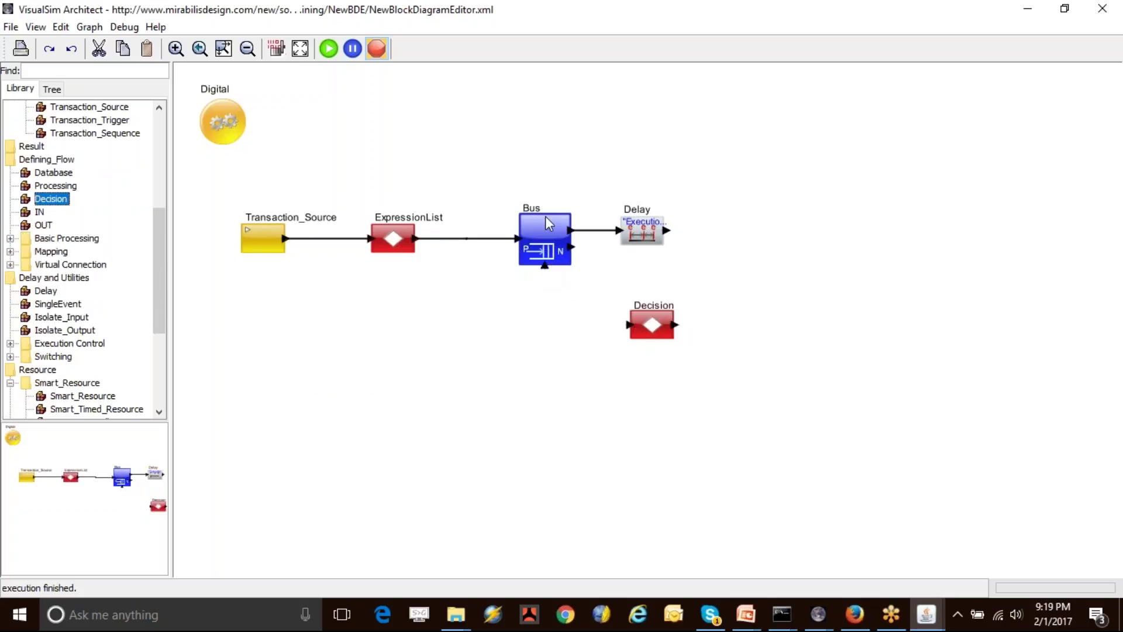
pyautogui.moveTo(662, 326); pyautogui.dragTo(640, 297)
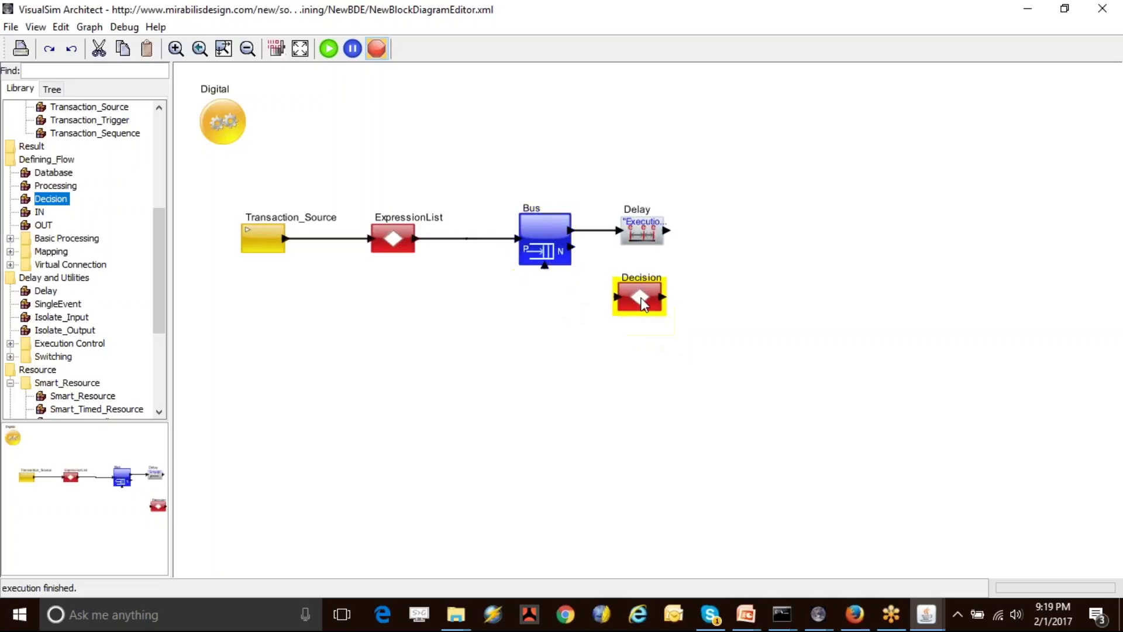
# Clear the Decision block's Expression_List, set its Output_Values to 1 and commit the parameters
pyautogui.rightClick(632, 300)
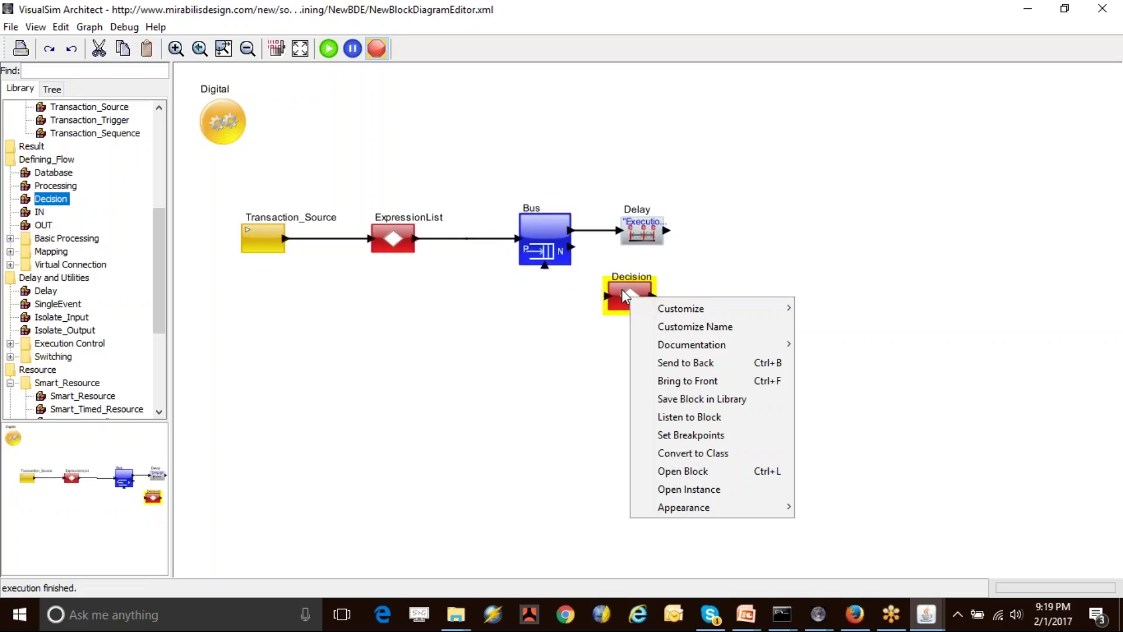
pyautogui.press('Down')
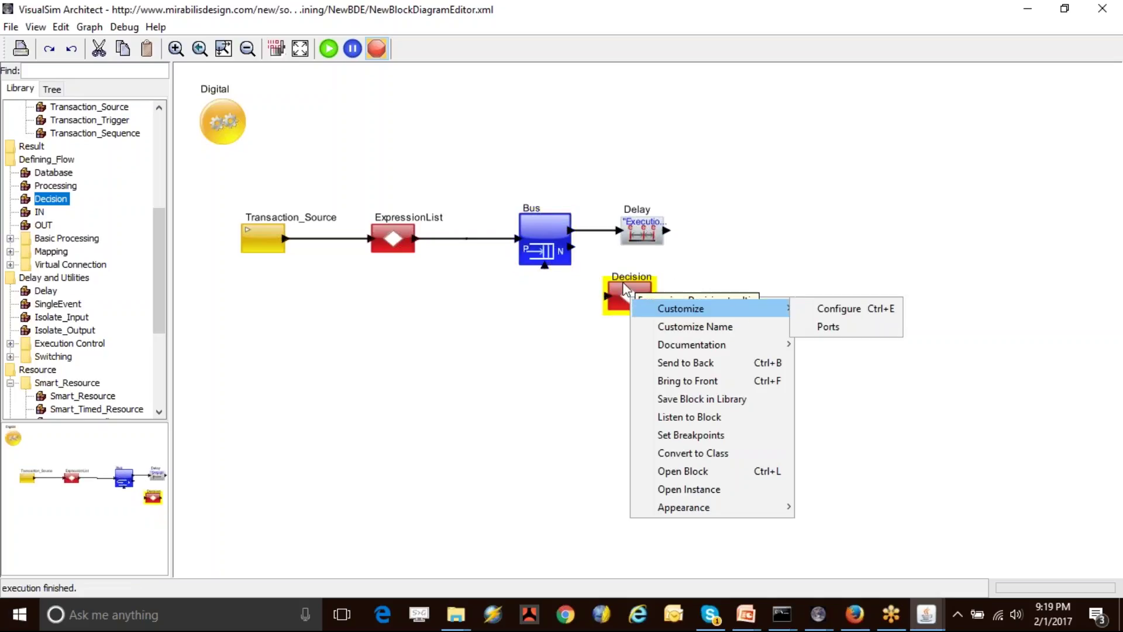
pyautogui.press('Right')
pyautogui.press('Return')
pyautogui.moveTo(734, 288); pyautogui.dragTo(727, 195)
pyautogui.press('BackSpace')
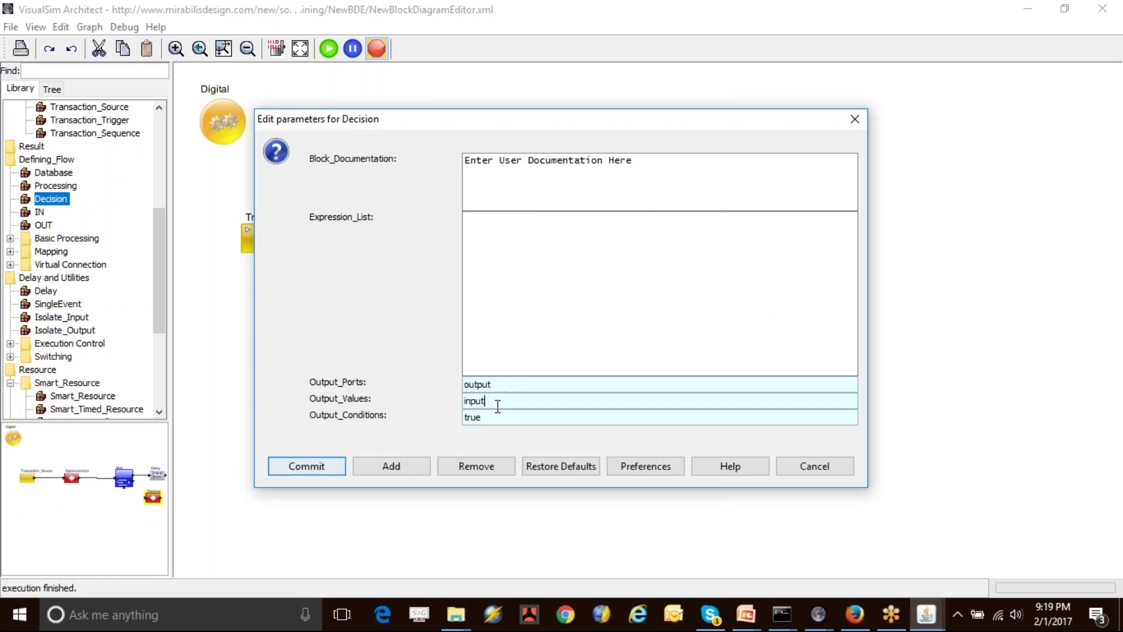
pyautogui.moveTo(504, 401); pyautogui.dragTo(365, 391)
pyautogui.write('1')
pyautogui.doubleClick(468, 400)
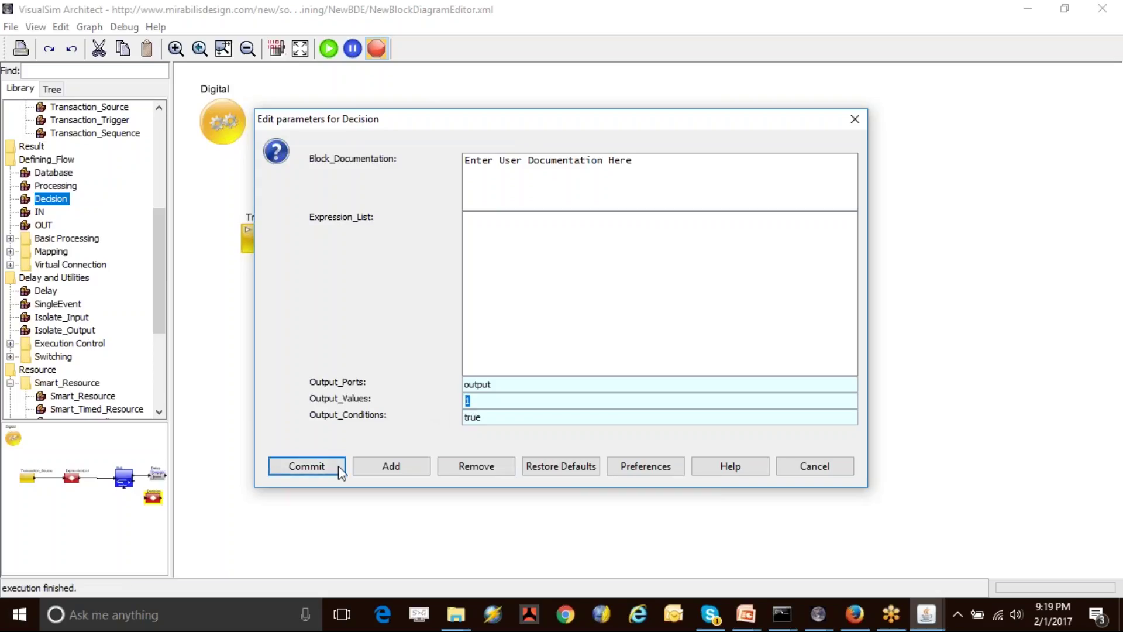
pyautogui.click(315, 468)
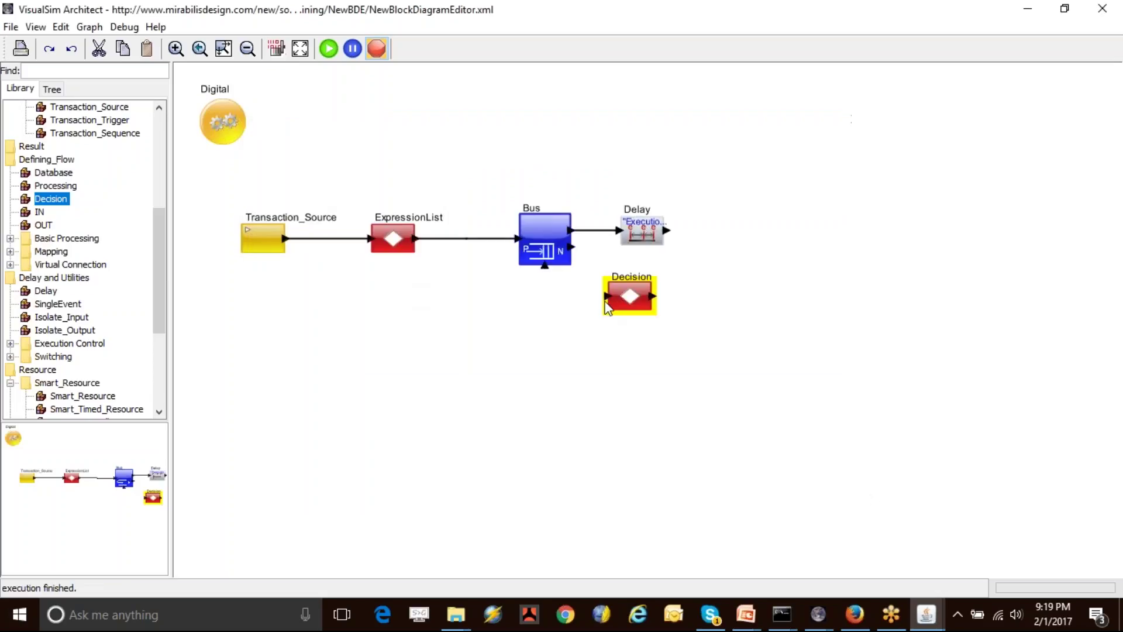
# Rename the Decision block as ExpressionList2
pyautogui.rightClick(620, 291)
pyautogui.click(668, 313)
pyautogui.doubleClick(596, 227)
pyautogui.write('ExpressionList2')
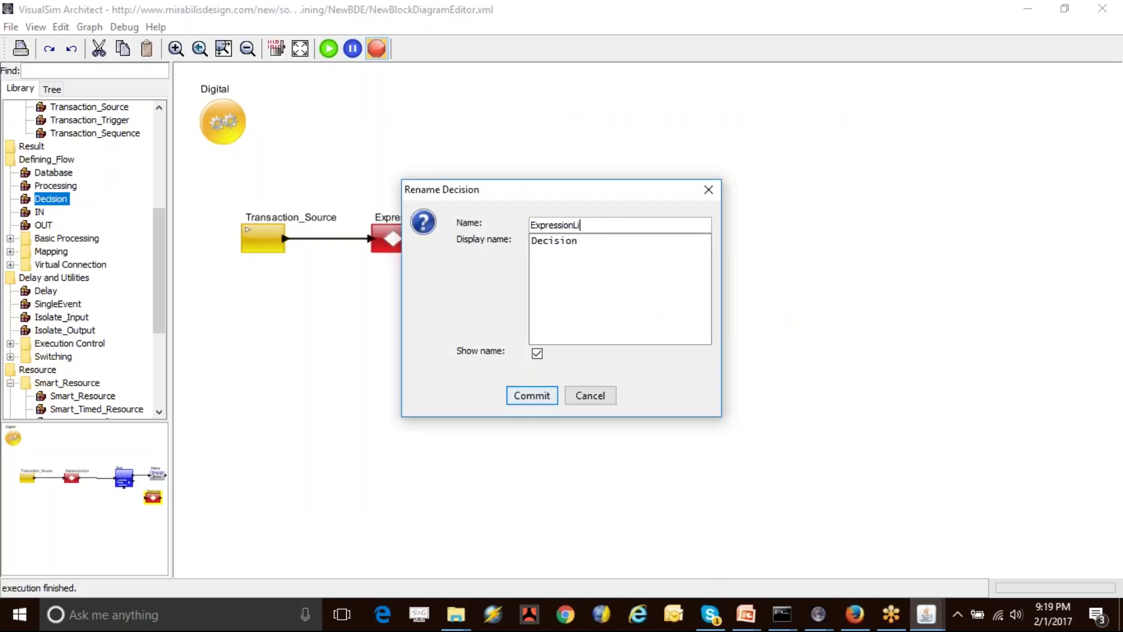
pyautogui.click(535, 397)
# Shift ExpressionList2 slightly toward the Bus block and flip its ports horizontally so its flow direction is reversed
pyautogui.moveTo(630, 299); pyautogui.dragTo(620, 304)
pyautogui.rightClick(620, 305)
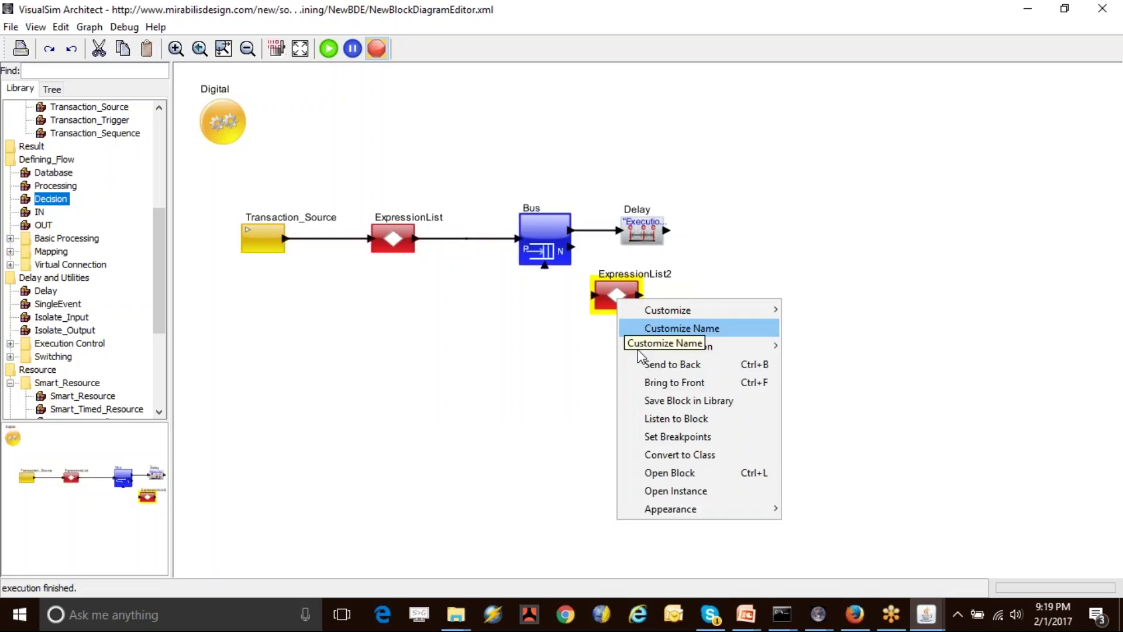
pyautogui.moveTo(683, 515)
pyautogui.click(849, 455)
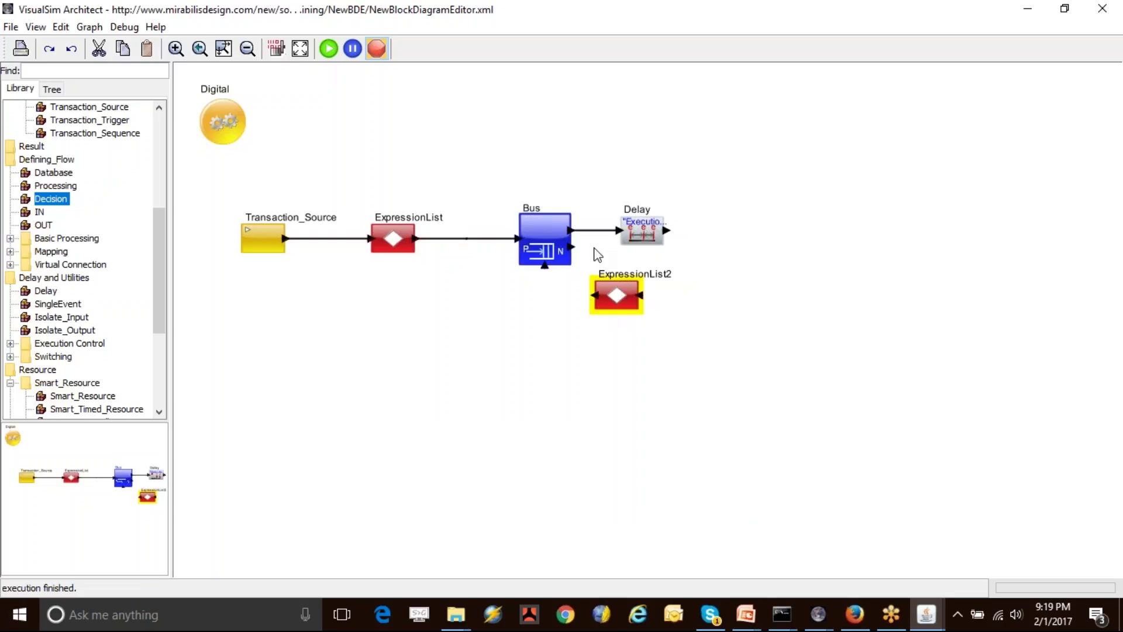
pyautogui.rightClick(623, 291)
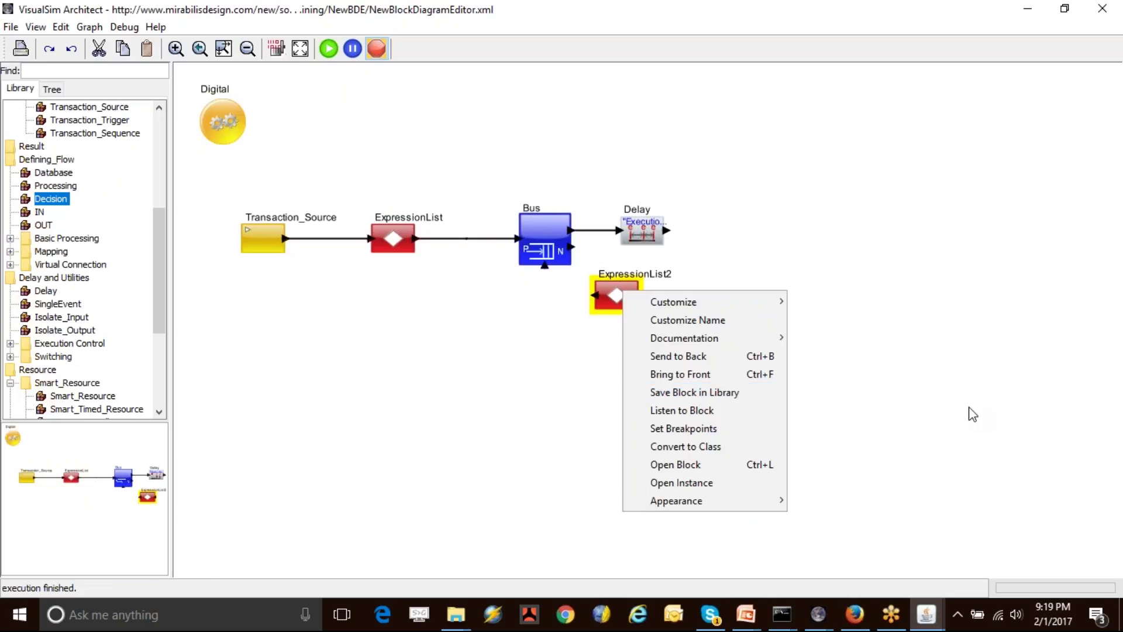
pyautogui.moveTo(694, 504)
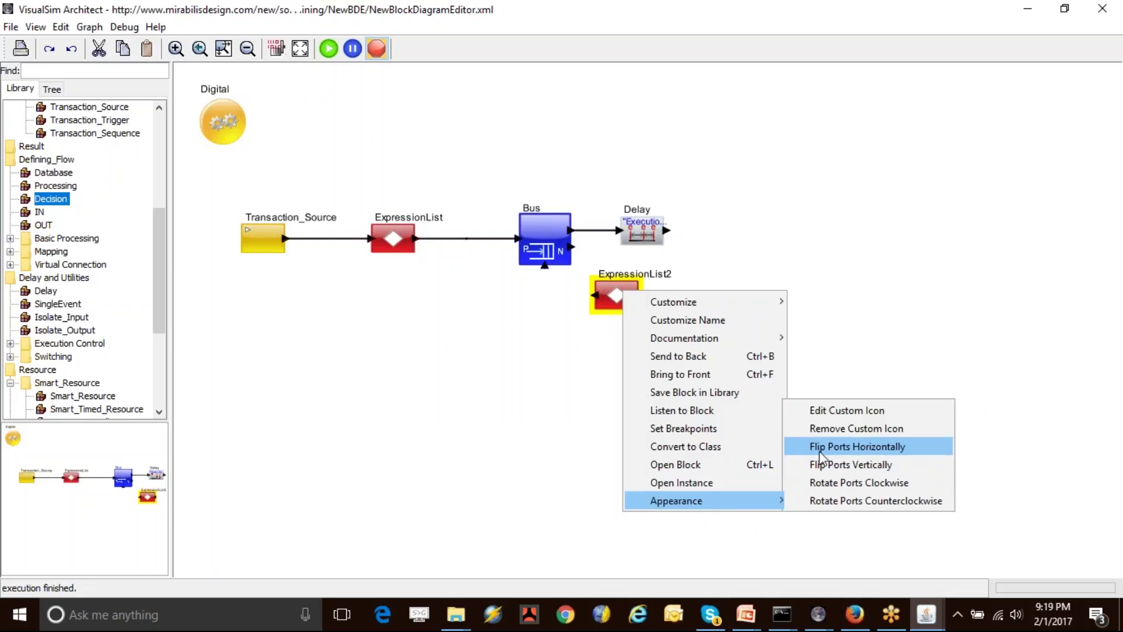
pyautogui.click(744, 244)
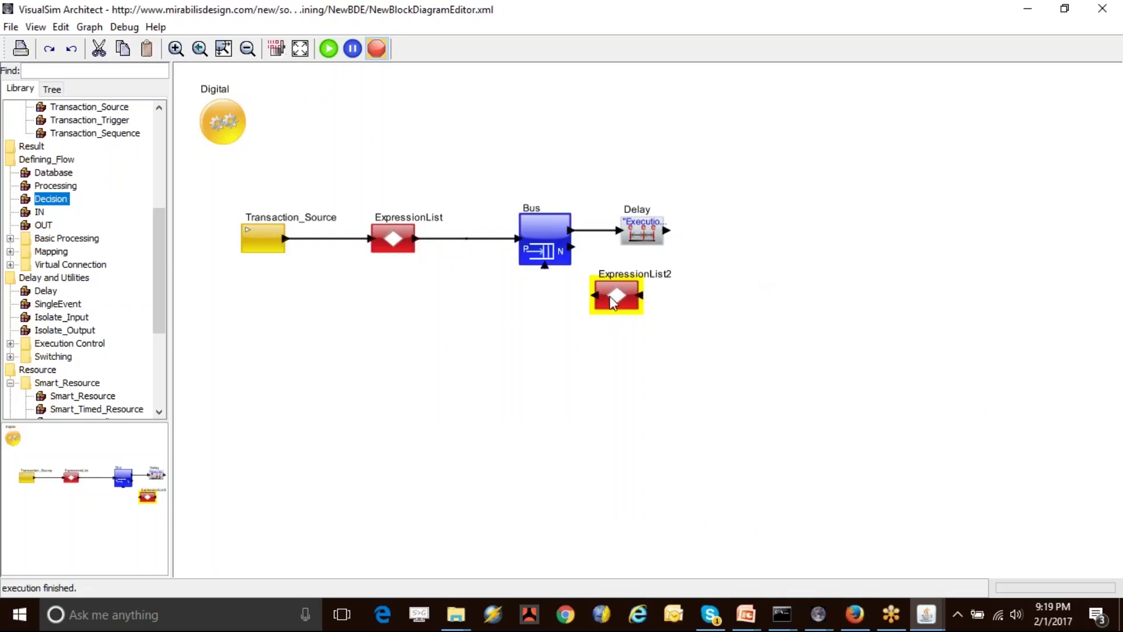
# Wire ExpressionList2's output to the Bus block's underside port and join Delay's output to ExpressionList2's input through a relation node beyond Delay
pyautogui.moveTo(596, 301); pyautogui.dragTo(545, 268)
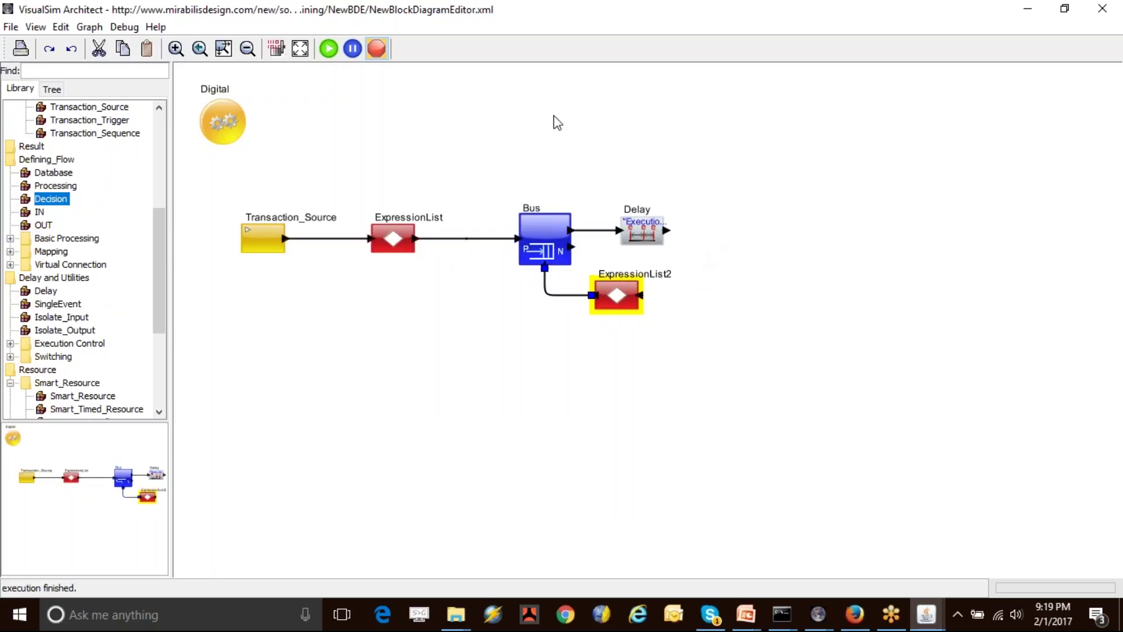
pyautogui.keyDown('ctrl'); pyautogui.click(706, 240); pyautogui.keyUp('ctrl')
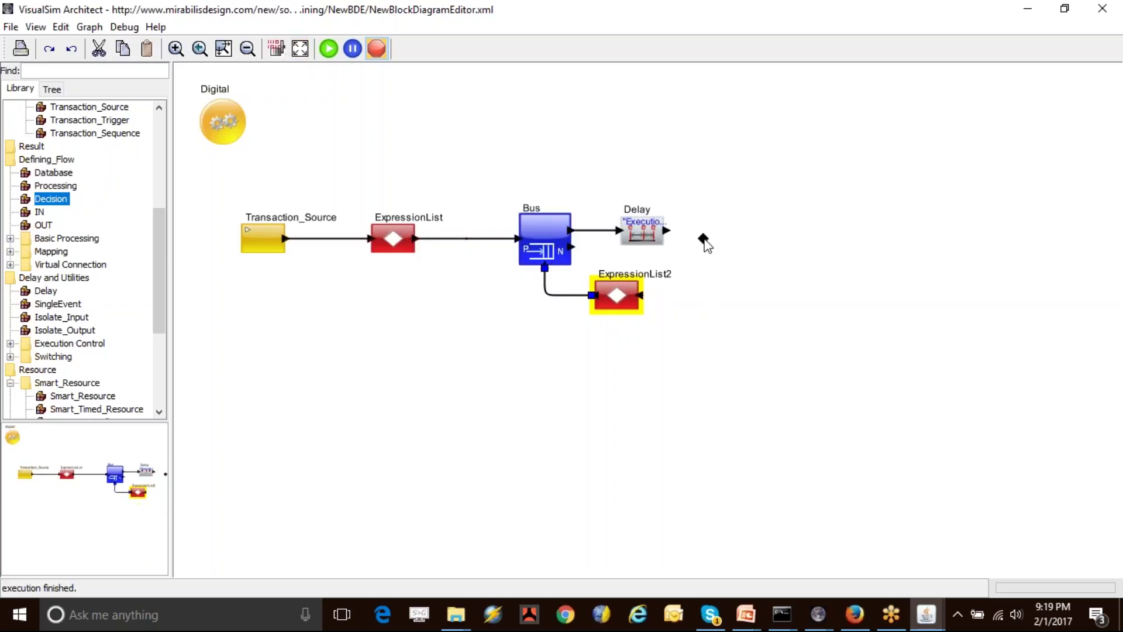
pyautogui.moveTo(706, 238); pyautogui.dragTo(725, 237)
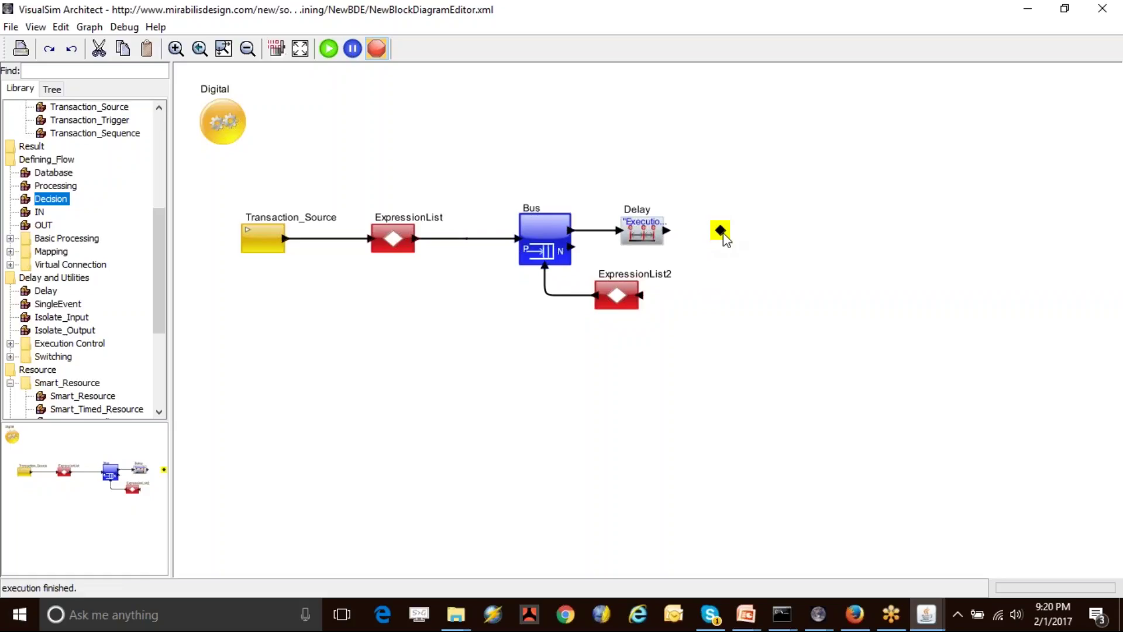
pyautogui.moveTo(668, 233); pyautogui.dragTo(724, 241)
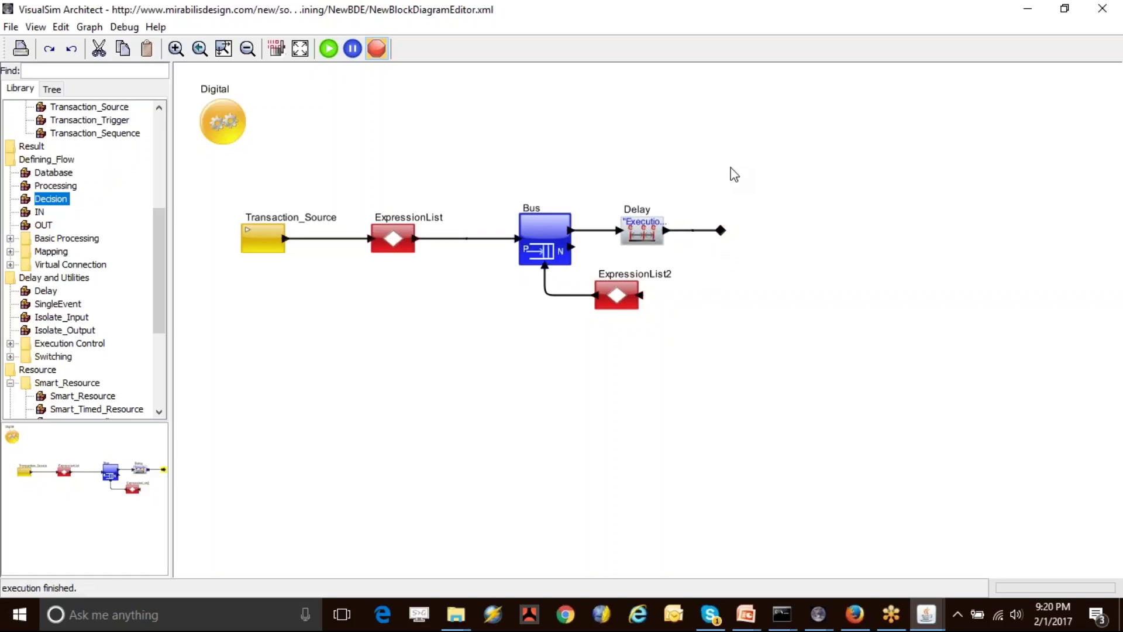
pyautogui.moveTo(640, 299); pyautogui.dragTo(721, 237)
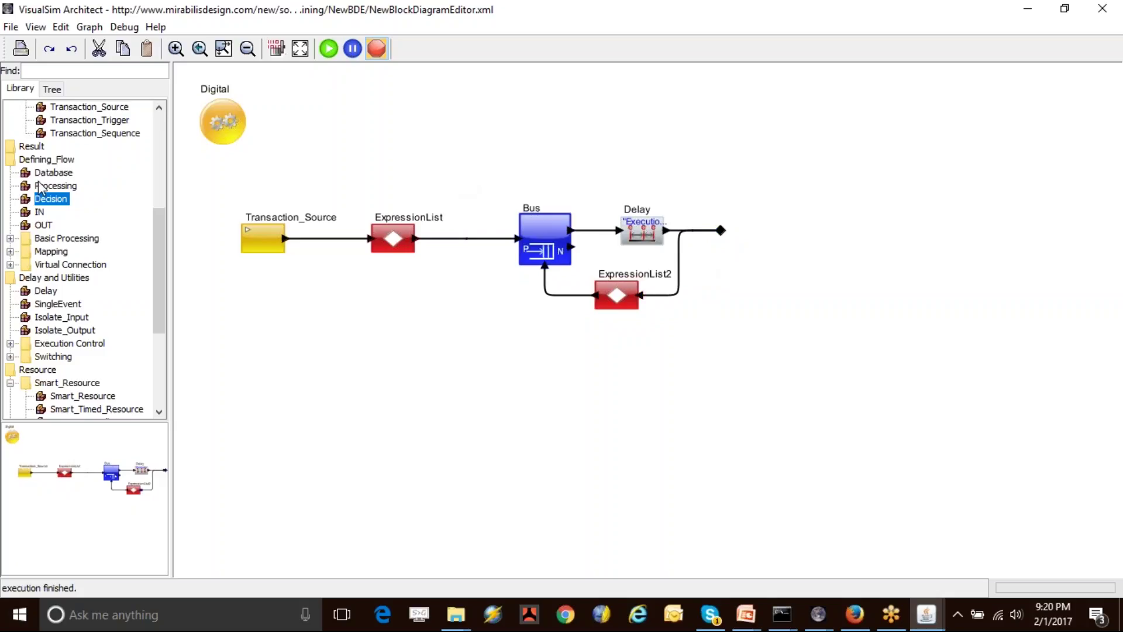
# Add a Decision block from Defining_Flow beyond the relation node and connect its input to that node
pyautogui.moveTo(51, 199); pyautogui.dragTo(775, 241)
pyautogui.rightClick(775, 242)
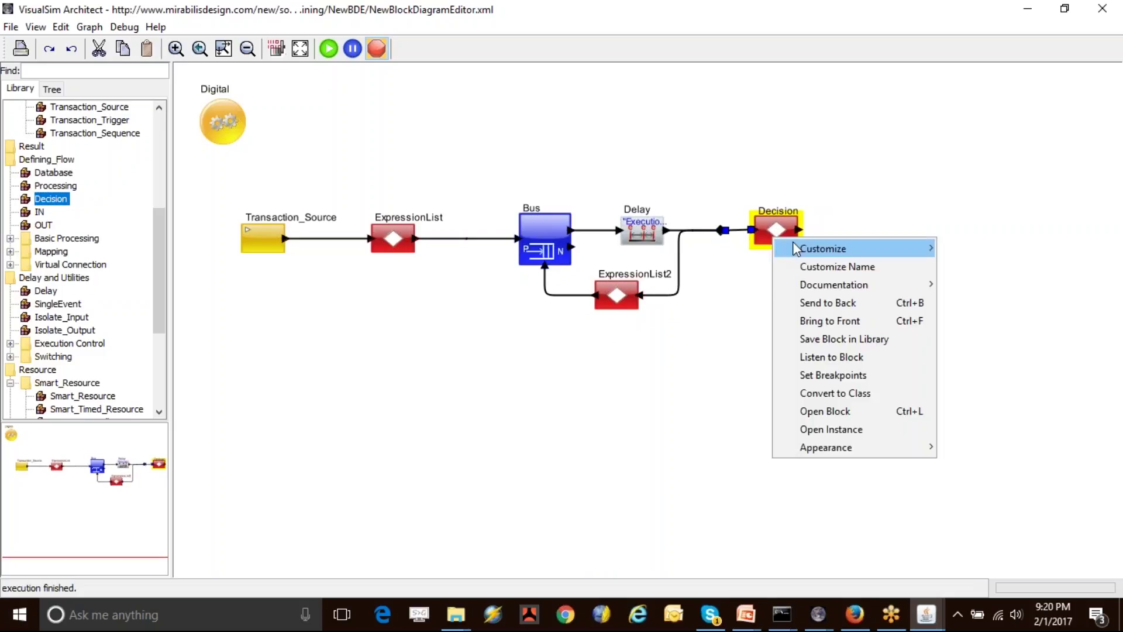
pyautogui.moveTo(819, 249)
pyautogui.click(500, 170)
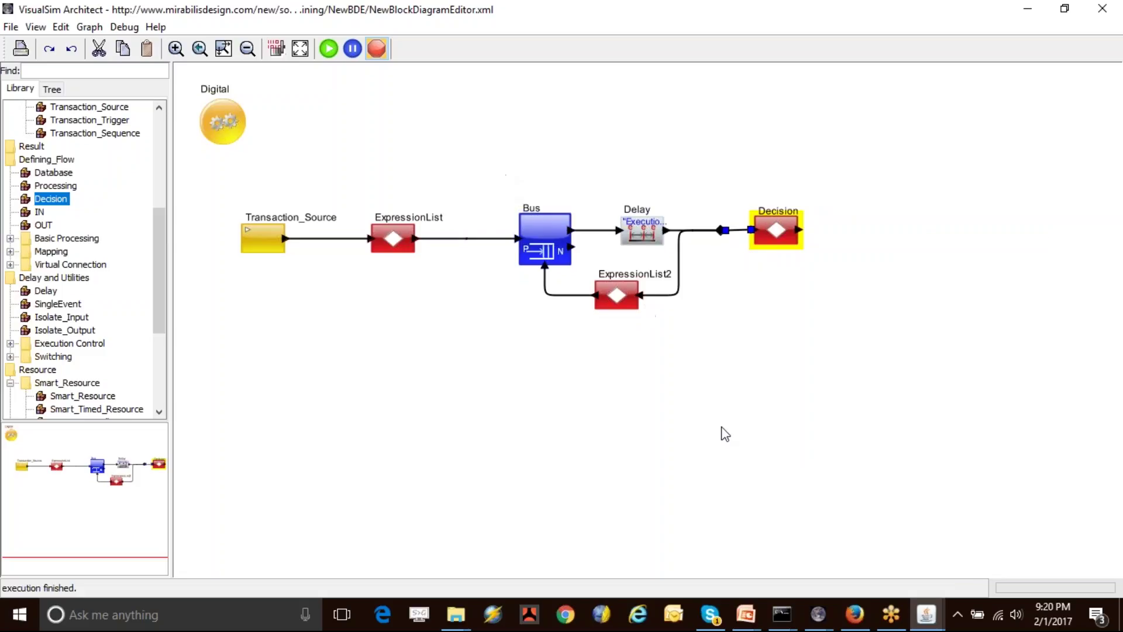
pyautogui.click(472, 160)
pyautogui.moveTo(471, 159); pyautogui.dragTo(732, 409)
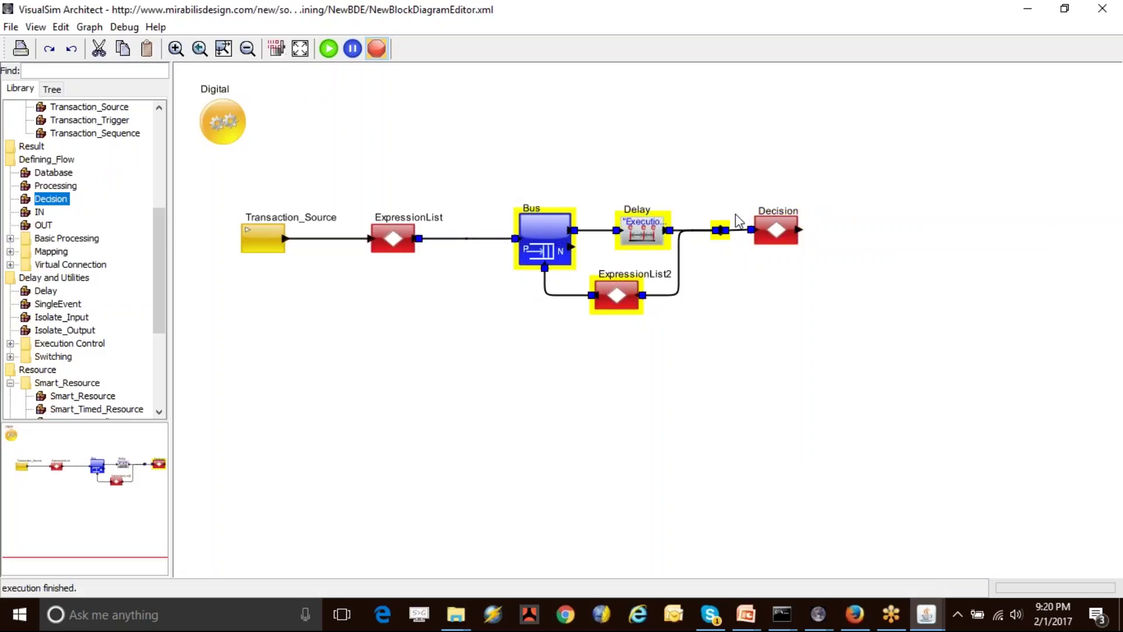
# Delete the template expressions below the first comment line of the Decision block's Expression_List and set its Output_Values to TNow - input.TIME
pyautogui.doubleClick(776, 231)
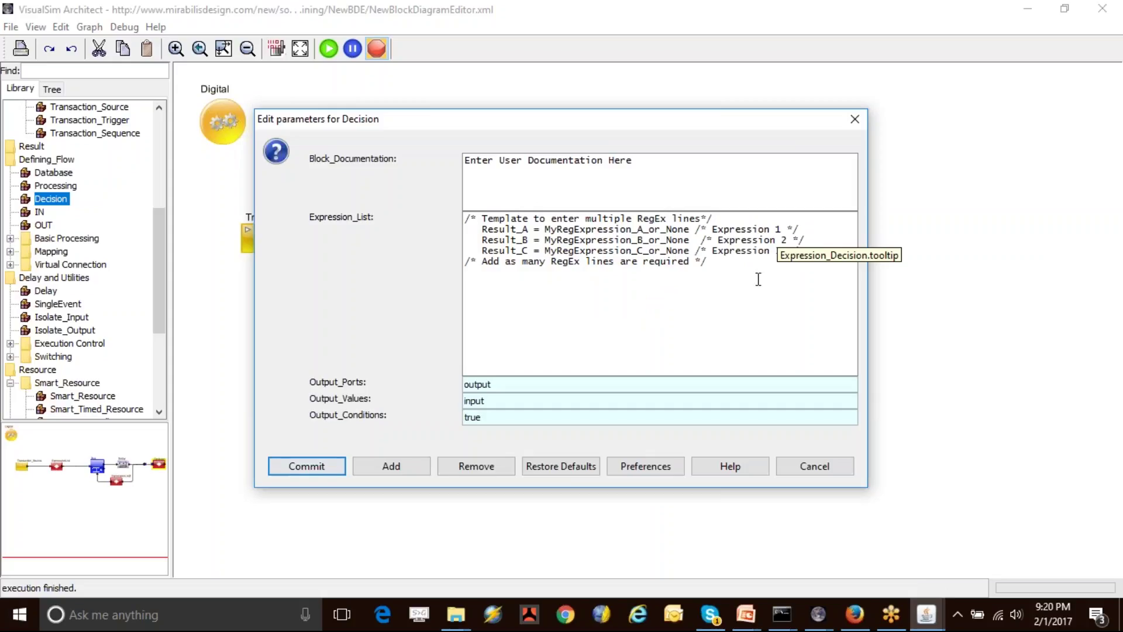
pyautogui.moveTo(751, 283); pyautogui.dragTo(445, 229)
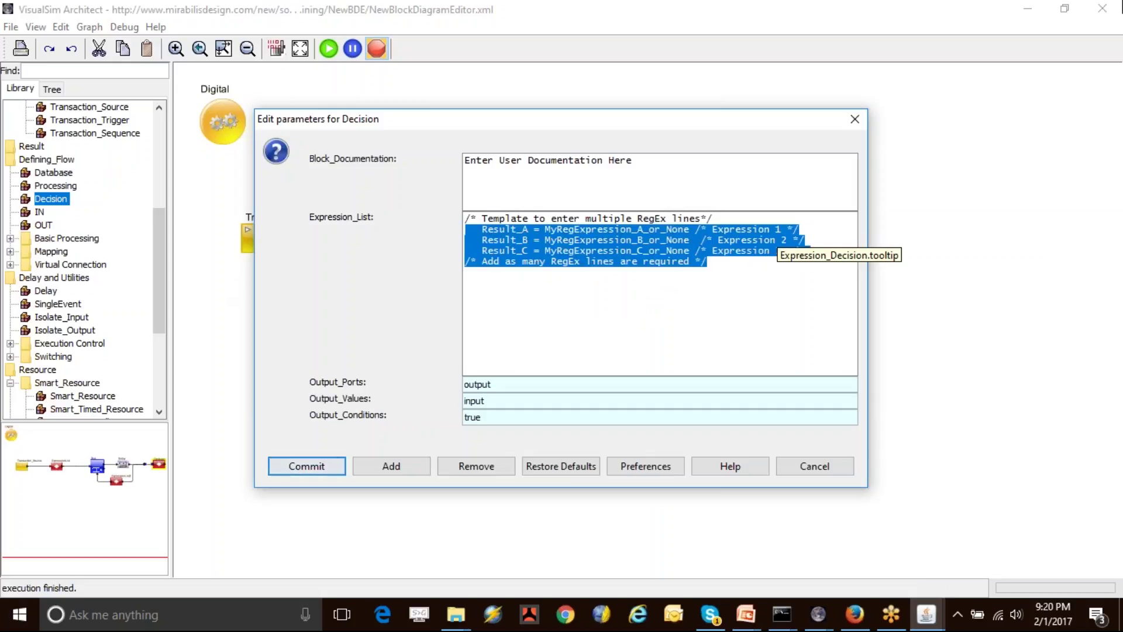
pyautogui.press('BackSpace')
pyautogui.doubleClick(474, 401)
pyautogui.write('TNow -')
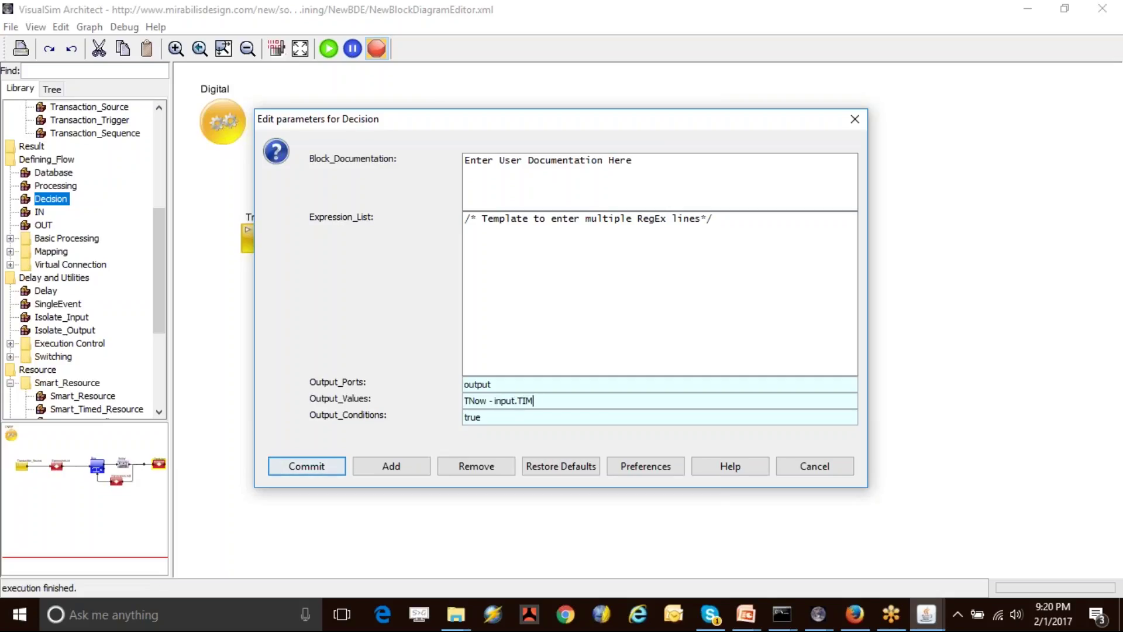
pyautogui.doubleClick(478, 401)
pyautogui.moveTo(618, 132); pyautogui.dragTo(566, 387)
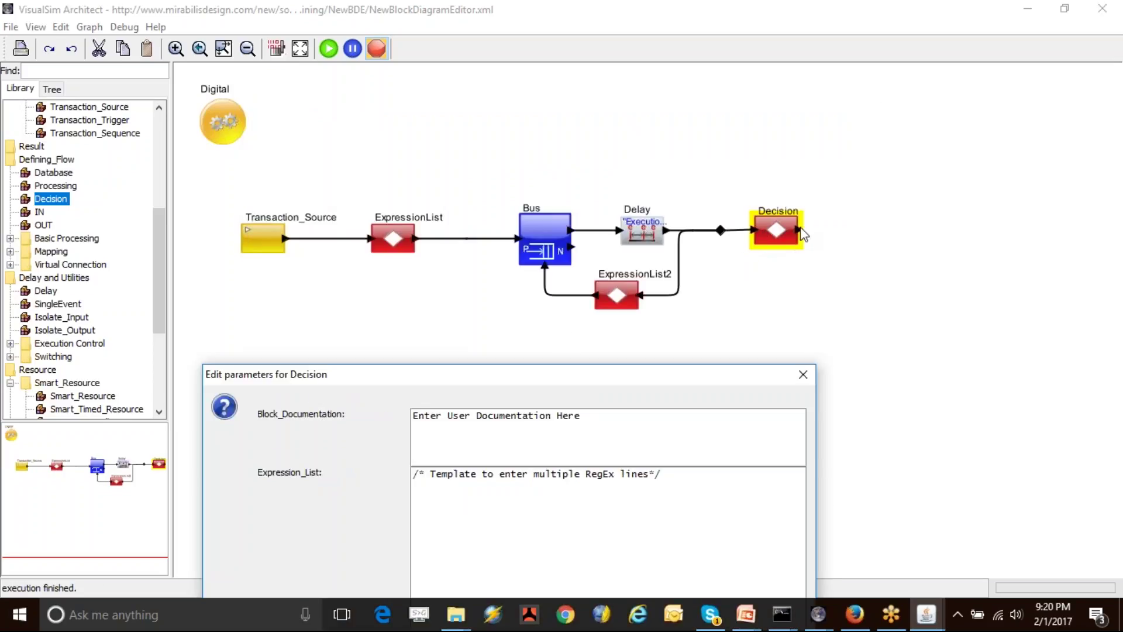
pyautogui.moveTo(612, 376); pyautogui.dragTo(391, 104)
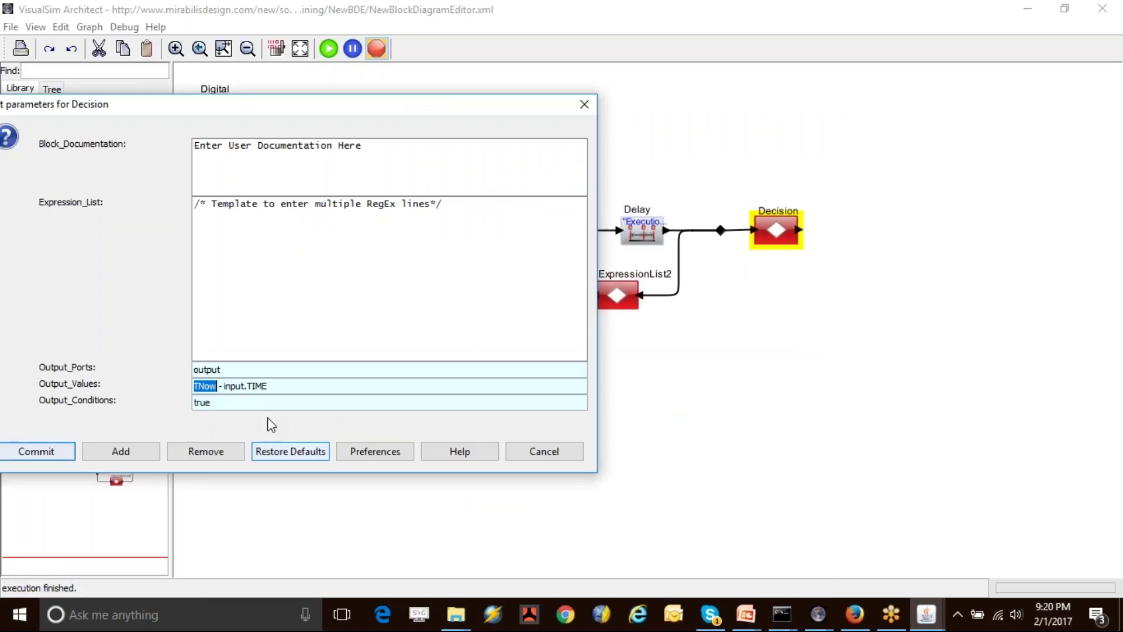
pyautogui.moveTo(279, 390); pyautogui.dragTo(227, 391)
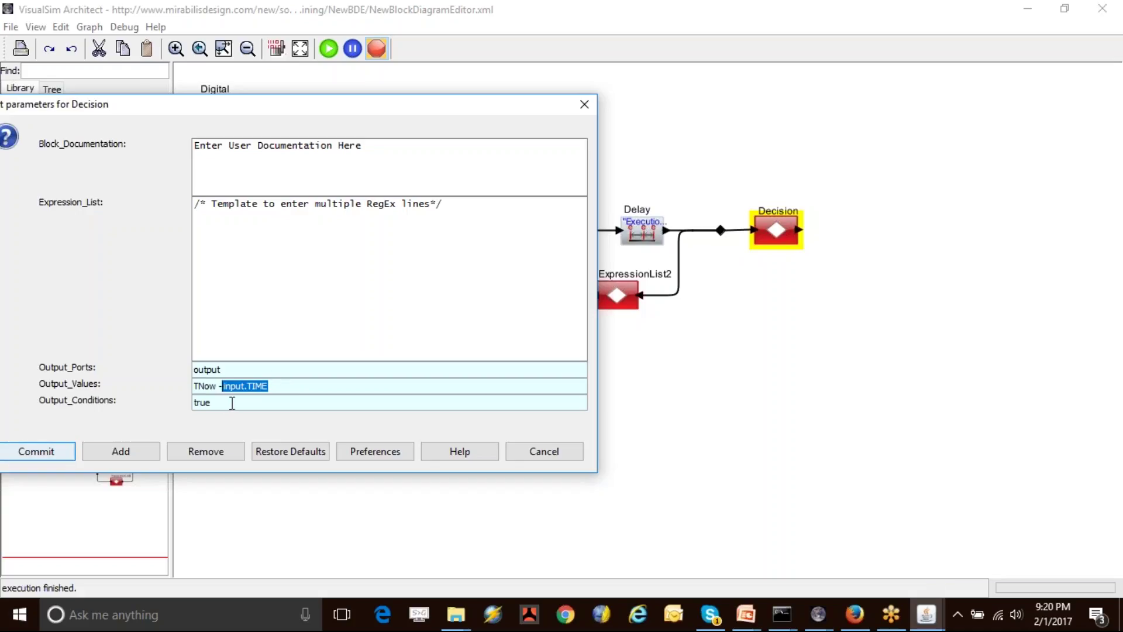
pyautogui.moveTo(321, 110); pyautogui.dragTo(420, 108)
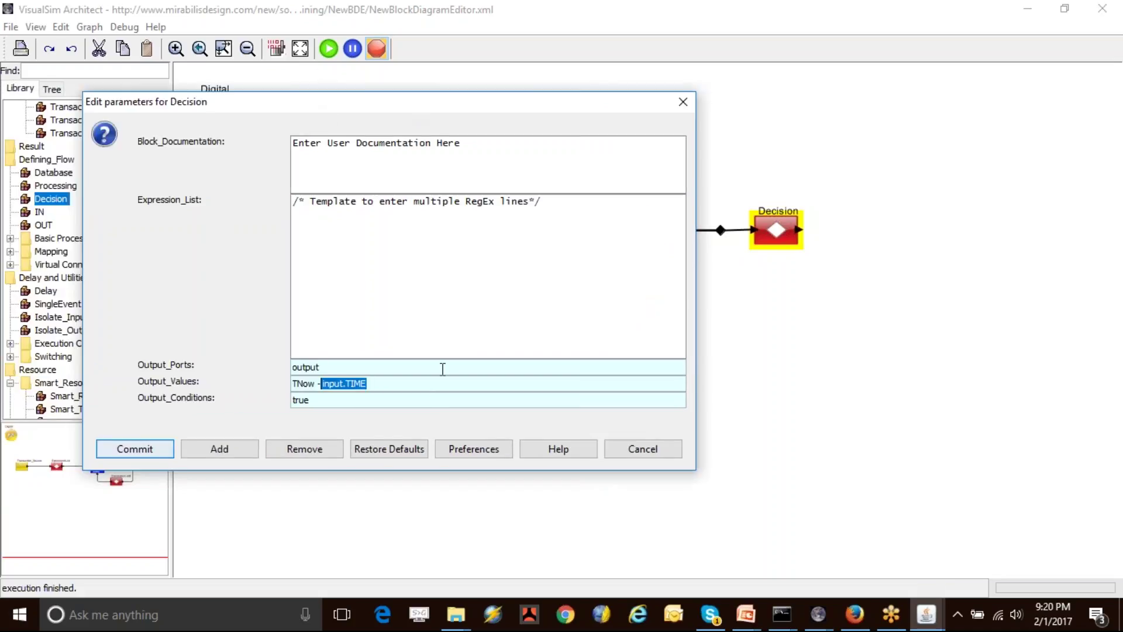
pyautogui.click(409, 381)
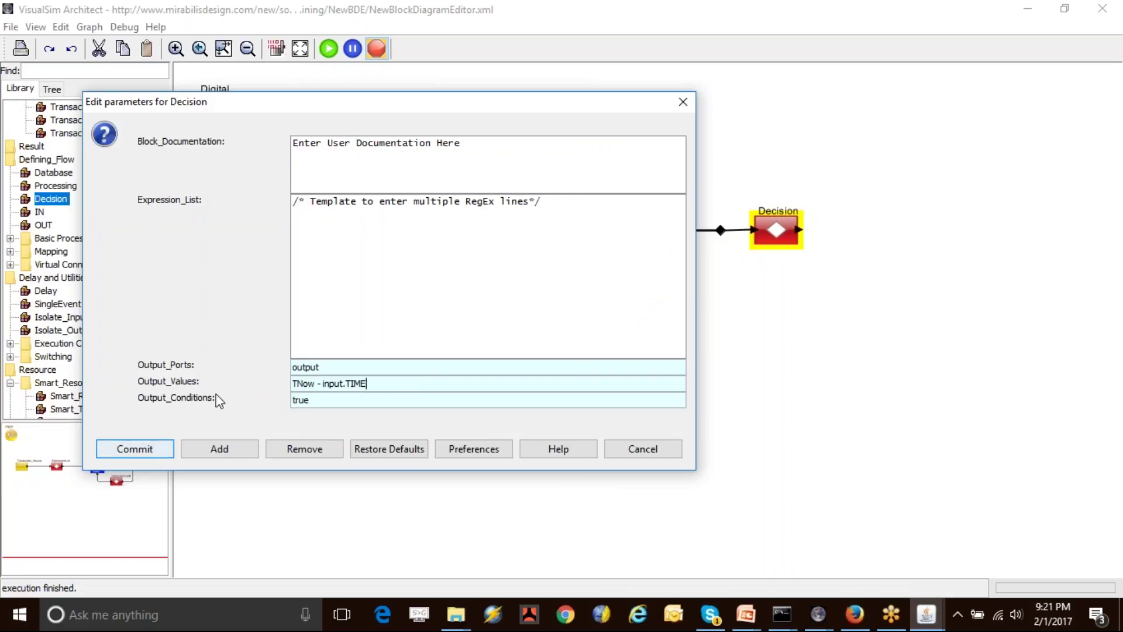
# Commit the Decision block's parameters and rename the block as Latency_Computations
pyautogui.click(151, 454)
pyautogui.rightClick(787, 230)
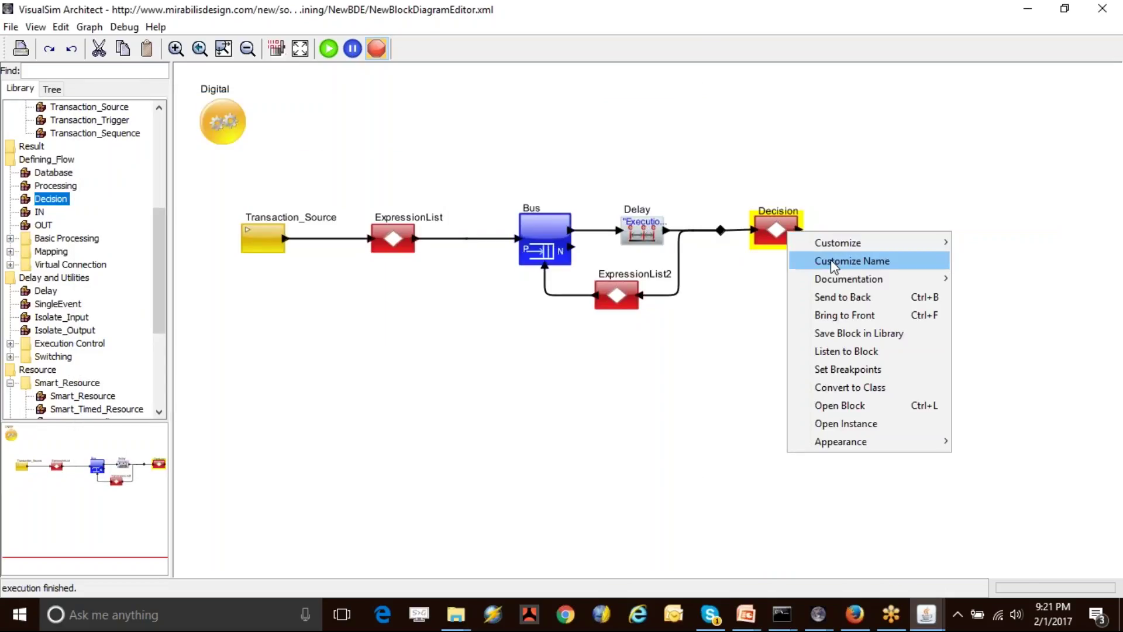
pyautogui.click(833, 261)
pyautogui.write('Latency_Co')
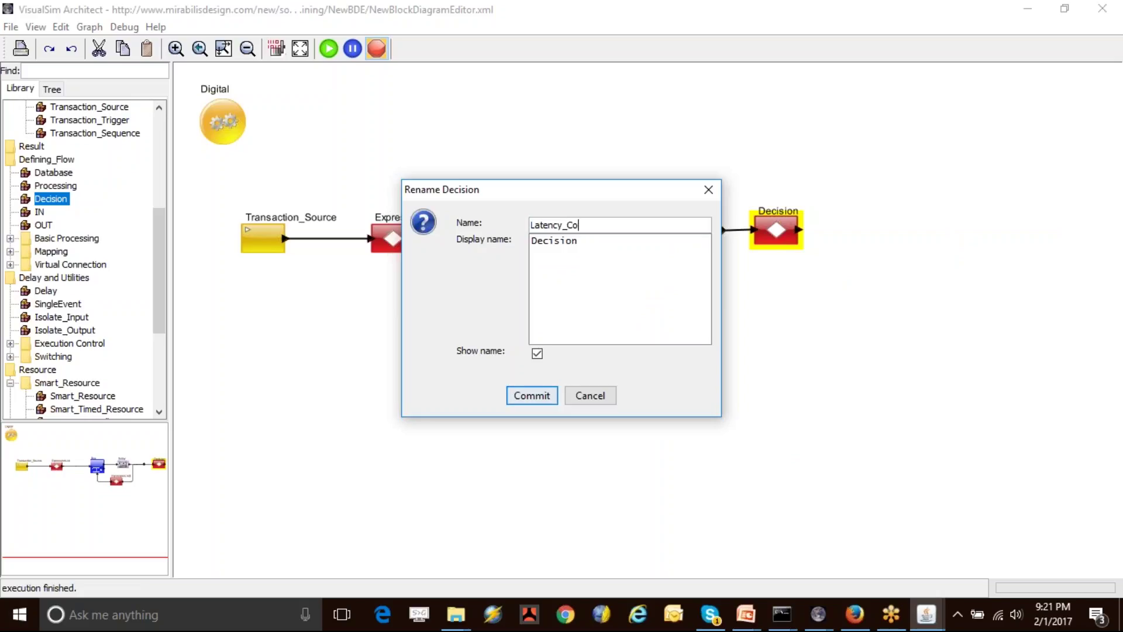
pyautogui.write('mputations')
pyautogui.click(910, 357)
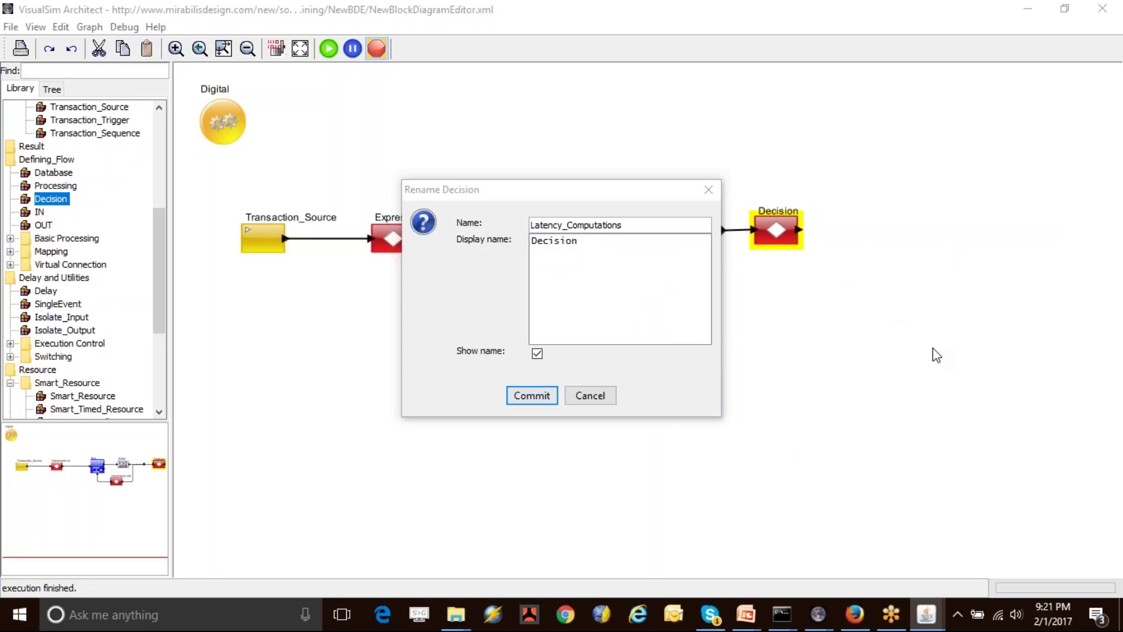
pyautogui.click(521, 392)
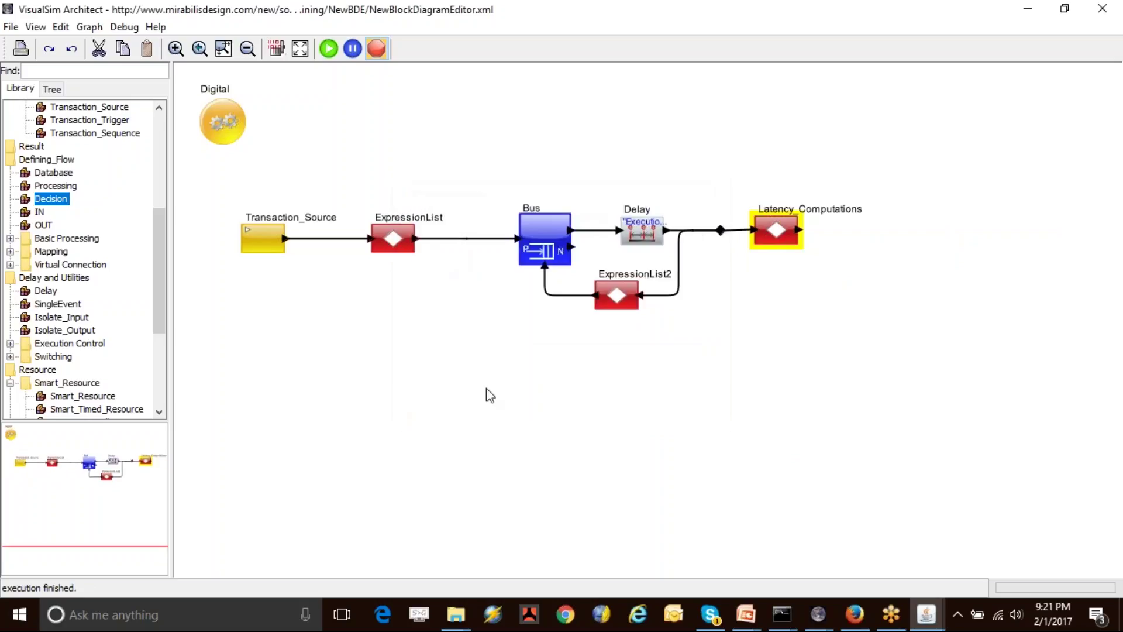
# Add an xTime_yData_Plotter from the Result library's Plotter group, connect it to Latency_Computations' output and shift it farther from that block
pyautogui.doubleClick(32, 147)
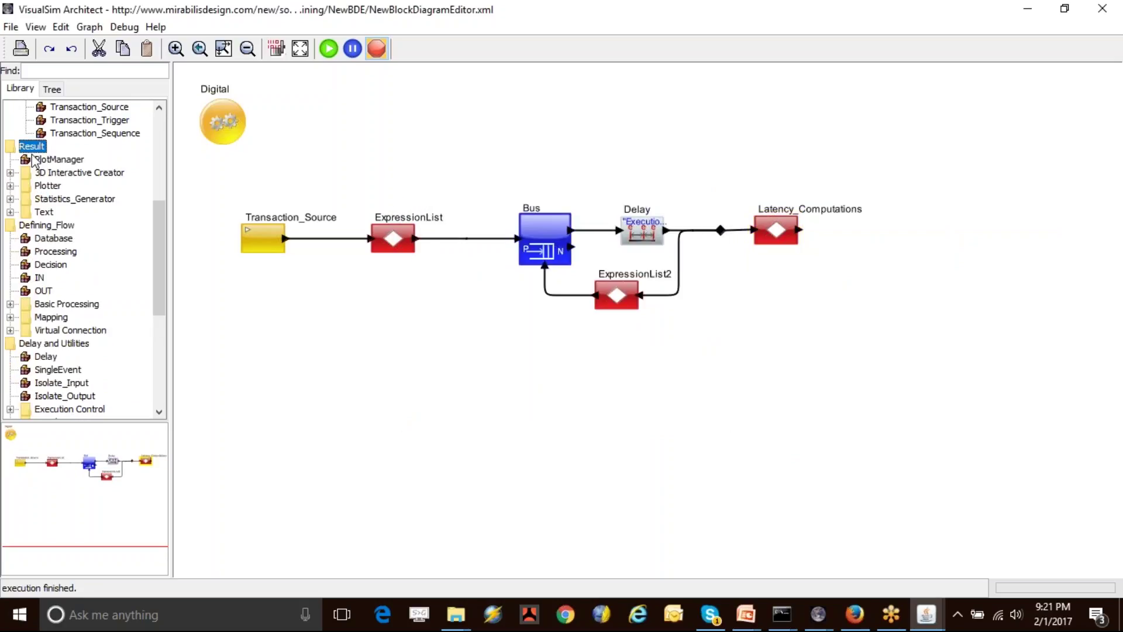
pyautogui.doubleClick(47, 186)
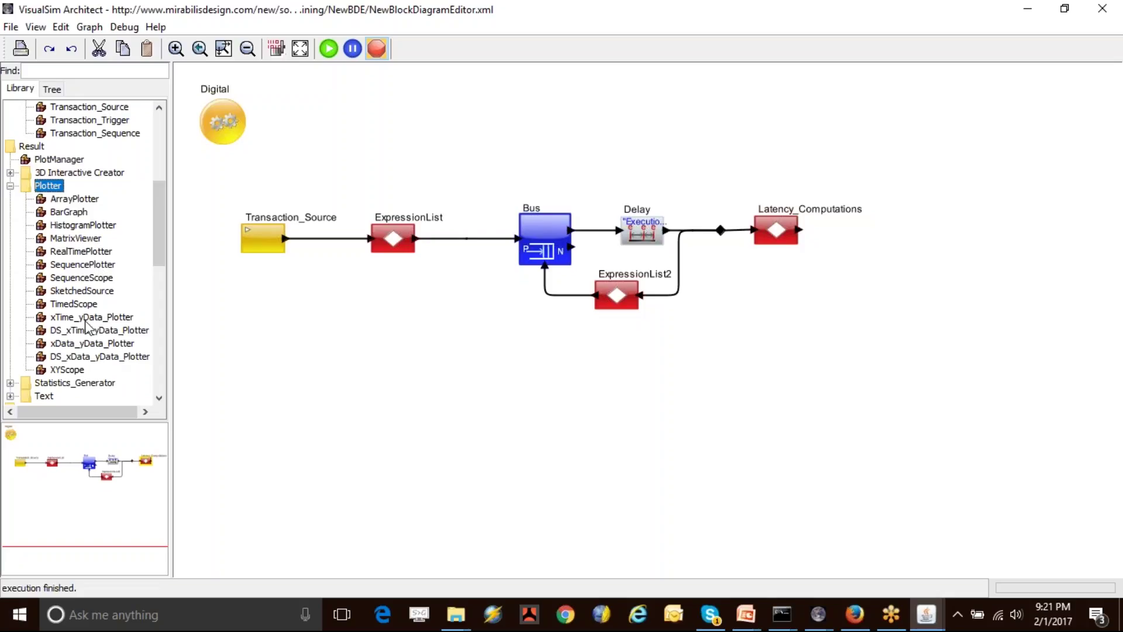
pyautogui.moveTo(93, 319); pyautogui.dragTo(837, 303)
pyautogui.moveTo(860, 234); pyautogui.dragTo(800, 229)
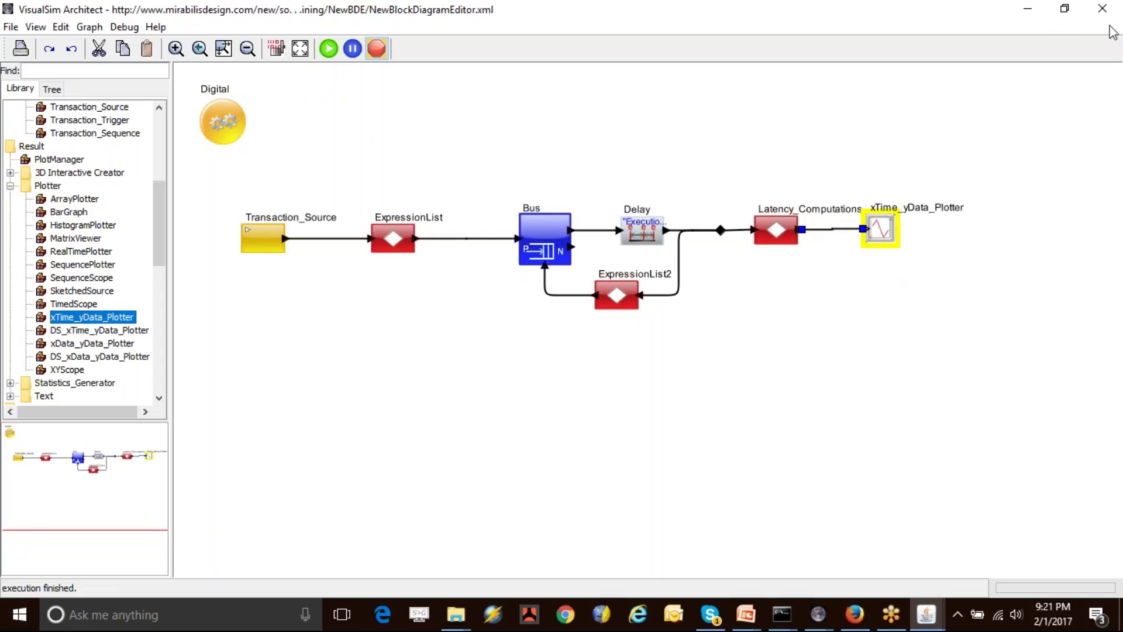
pyautogui.moveTo(883, 229); pyautogui.dragTo(921, 233)
pyautogui.rightClick(922, 233)
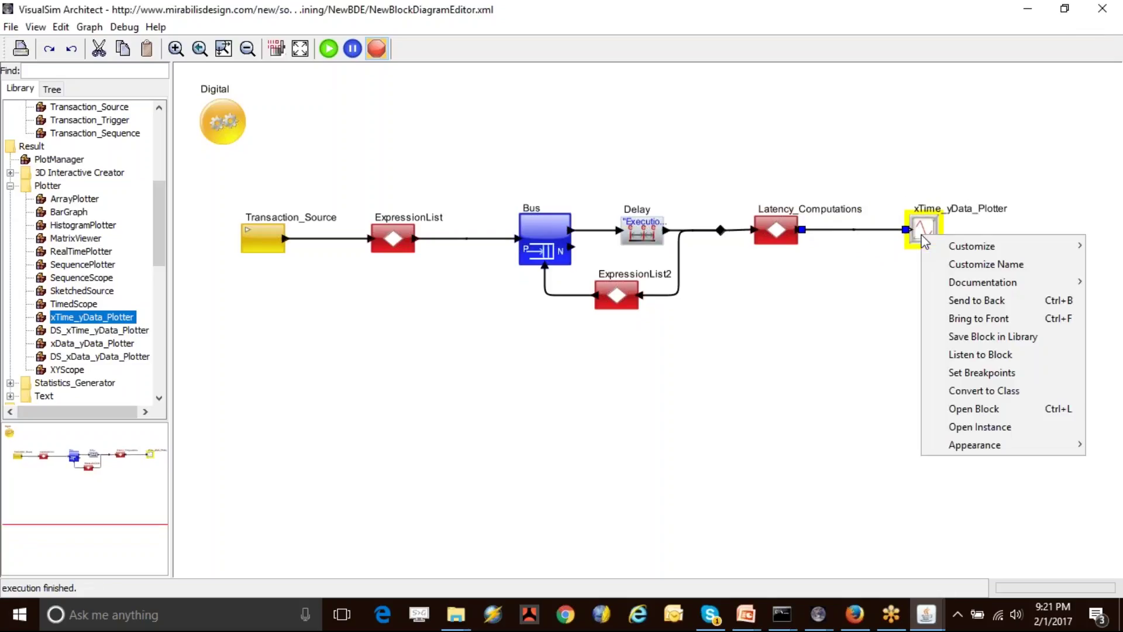
pyautogui.click(970, 267)
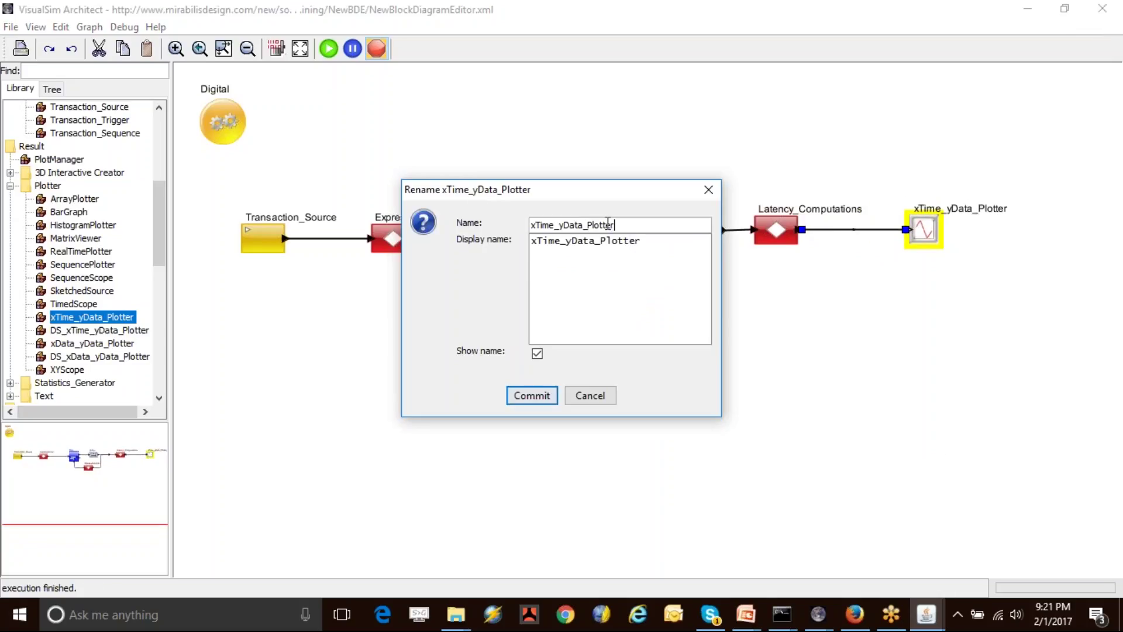
pyautogui.click(541, 398)
pyautogui.click(875, 295)
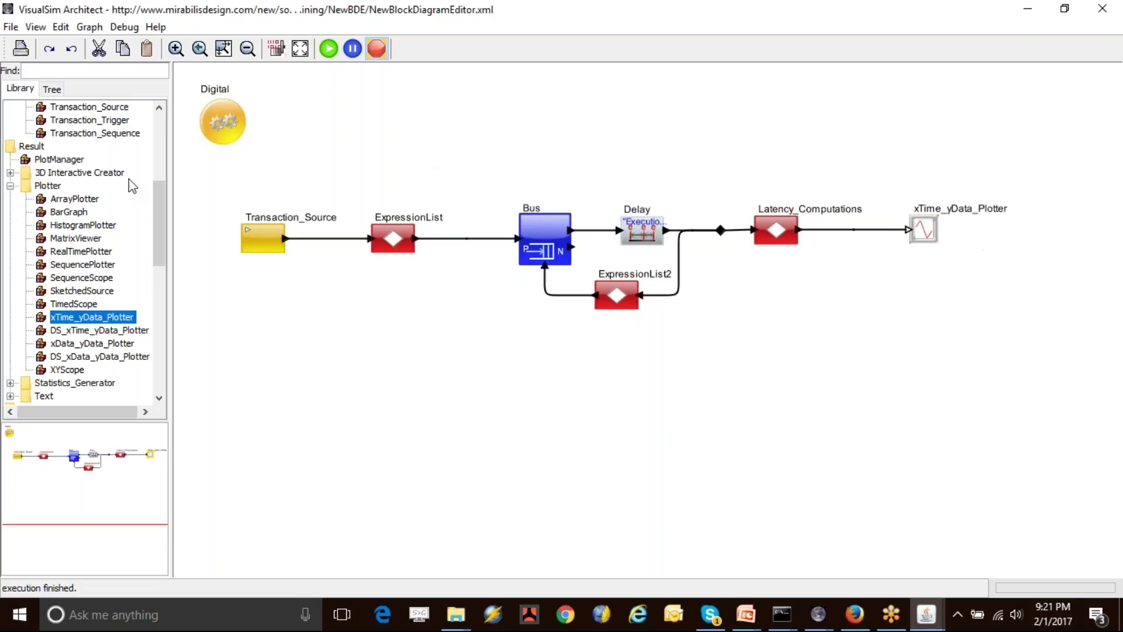
# Add a Rectangle from Draw Tools and stretch it to enclose the Bus, Delay and ExpressionList2 blocks
pyautogui.scroll(6, 62, 228)
pyautogui.click(10, 119)
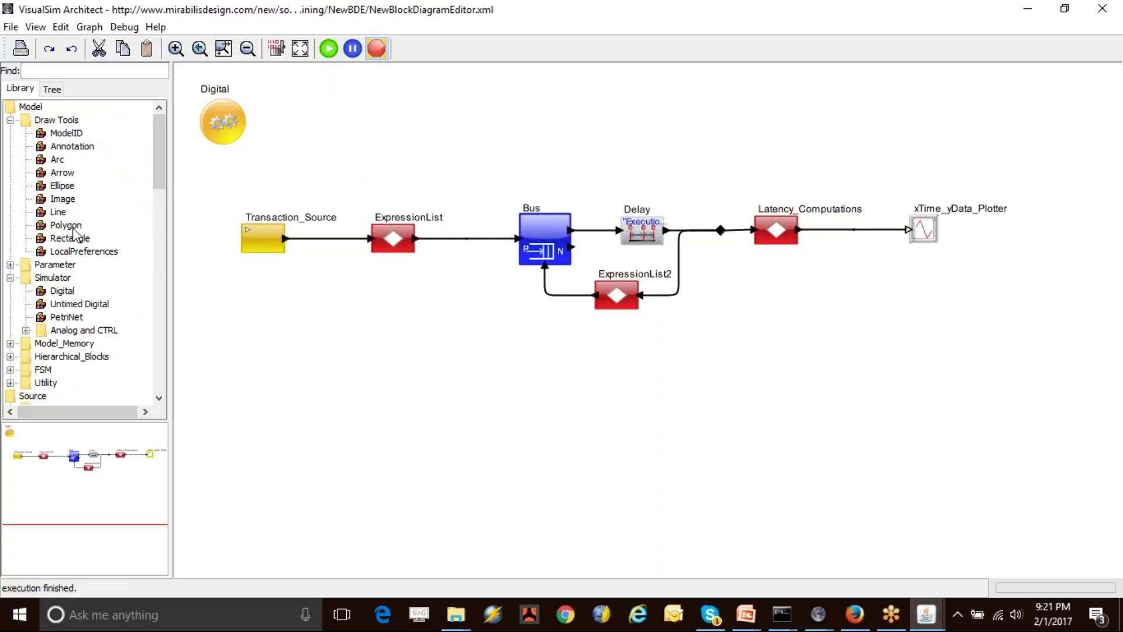
pyautogui.moveTo(70, 238); pyautogui.dragTo(508, 186)
pyautogui.moveTo(555, 232); pyautogui.dragTo(725, 365)
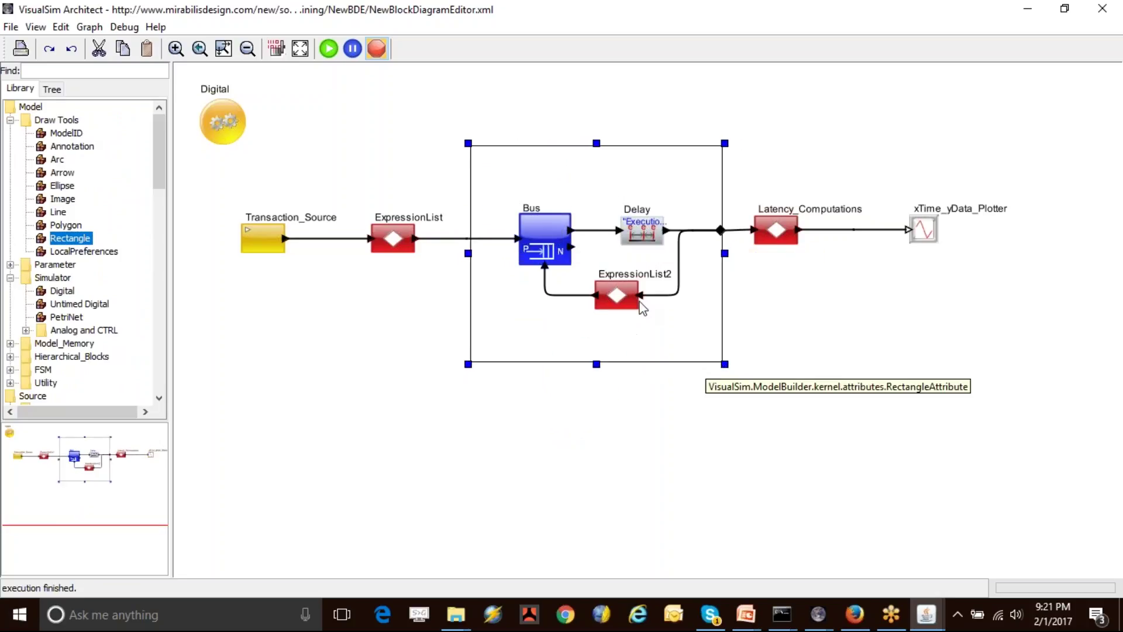
pyautogui.doubleClick(601, 349)
pyautogui.click(811, 391)
# Add an Annotation from Draw Tools below the rectangle and set its text to "Bus + Arbiter"
pyautogui.moveTo(64, 146)
pyautogui.mouseDown()
pyautogui.moveTo(517, 415)
pyautogui.moveTo(619, 460)
pyautogui.mouseUp()
pyautogui.doubleClick(614, 454)
pyautogui.click(549, 244)
pyautogui.hotkey('ctrl', 'a')
pyautogui.press('BackSpace')
pyautogui.write('Bus ')
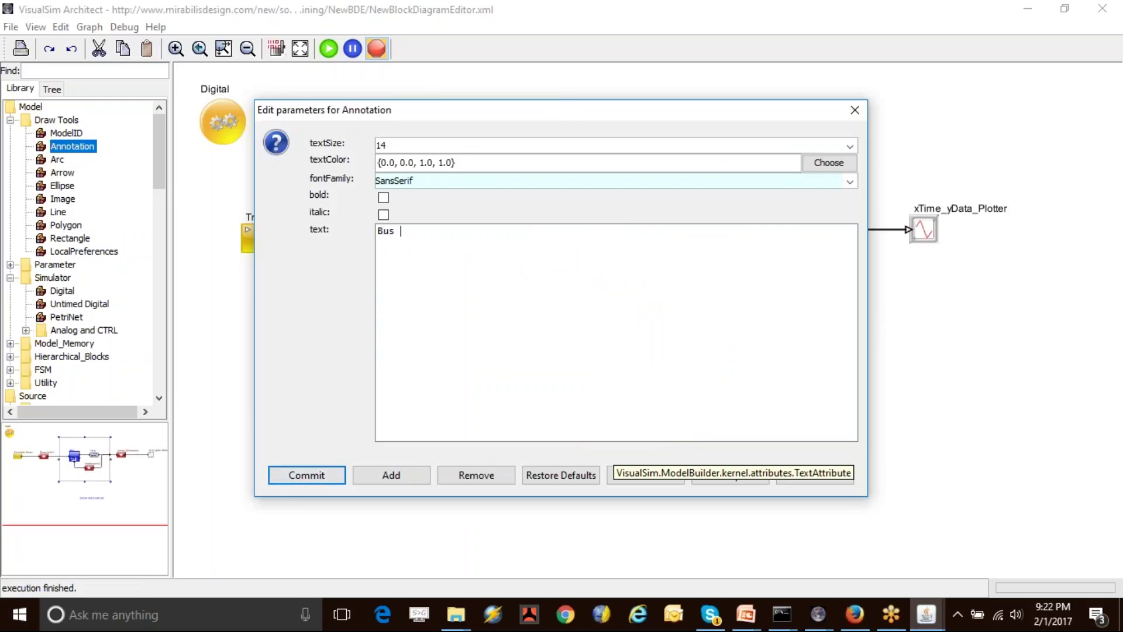
pyautogui.write('+ Arbiter')
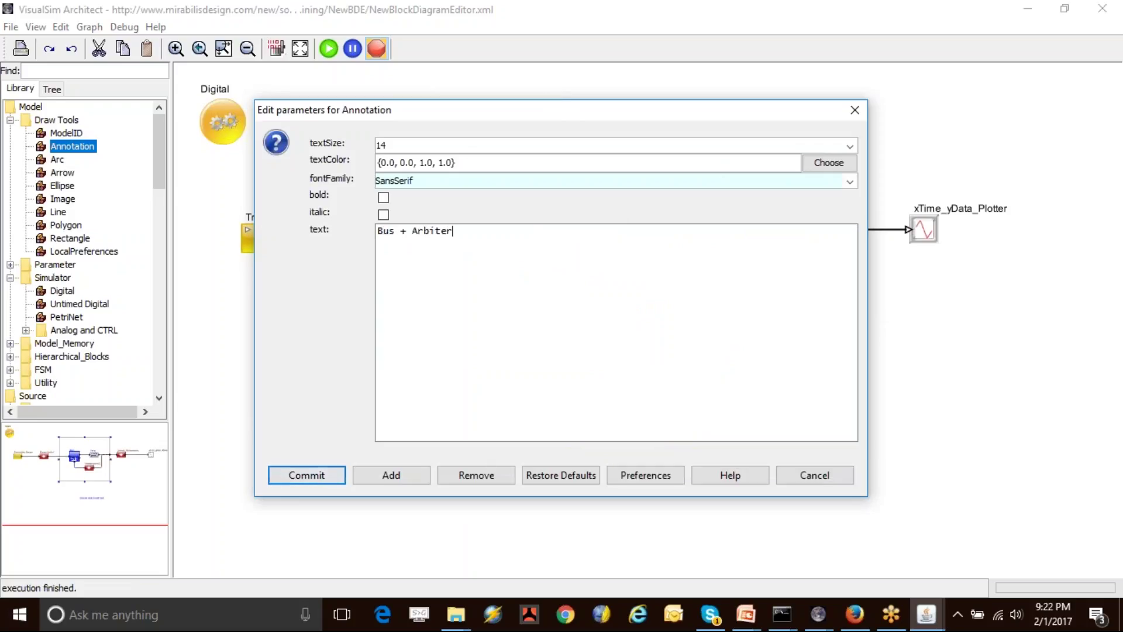
pyautogui.click(325, 471)
# Move the annotation inside the rectangle above the Bus and Delay blocks, and nudge the rectangle slightly toward Latency_Computations
pyautogui.moveTo(626, 453); pyautogui.dragTo(605, 181)
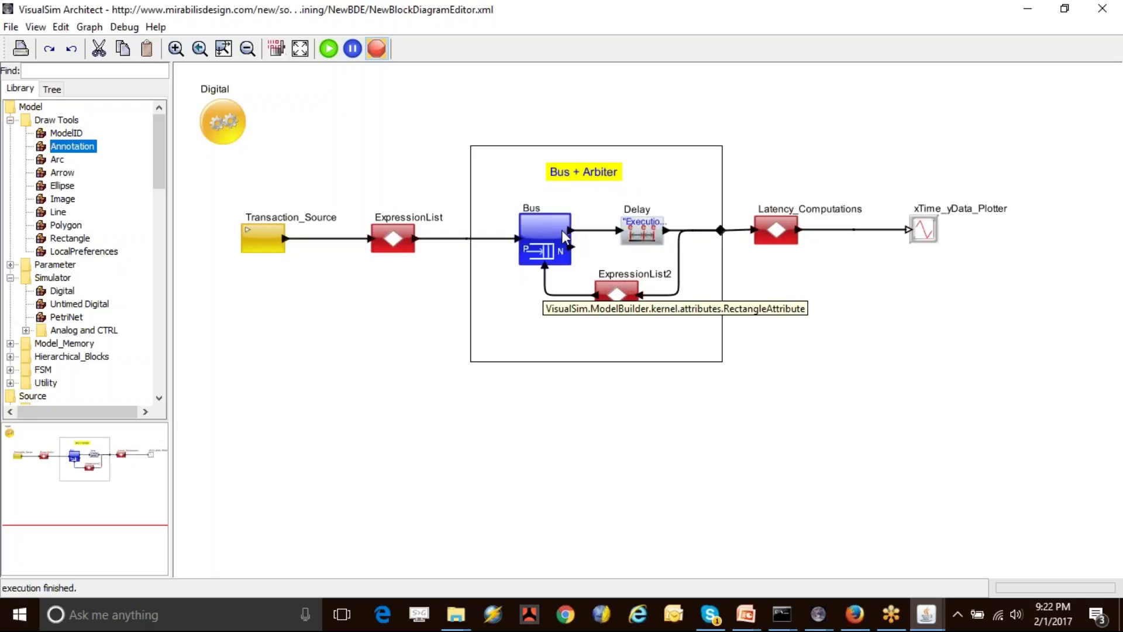
pyautogui.click(718, 238)
pyautogui.moveTo(718, 238); pyautogui.dragTo(727, 238)
pyautogui.click(713, 389)
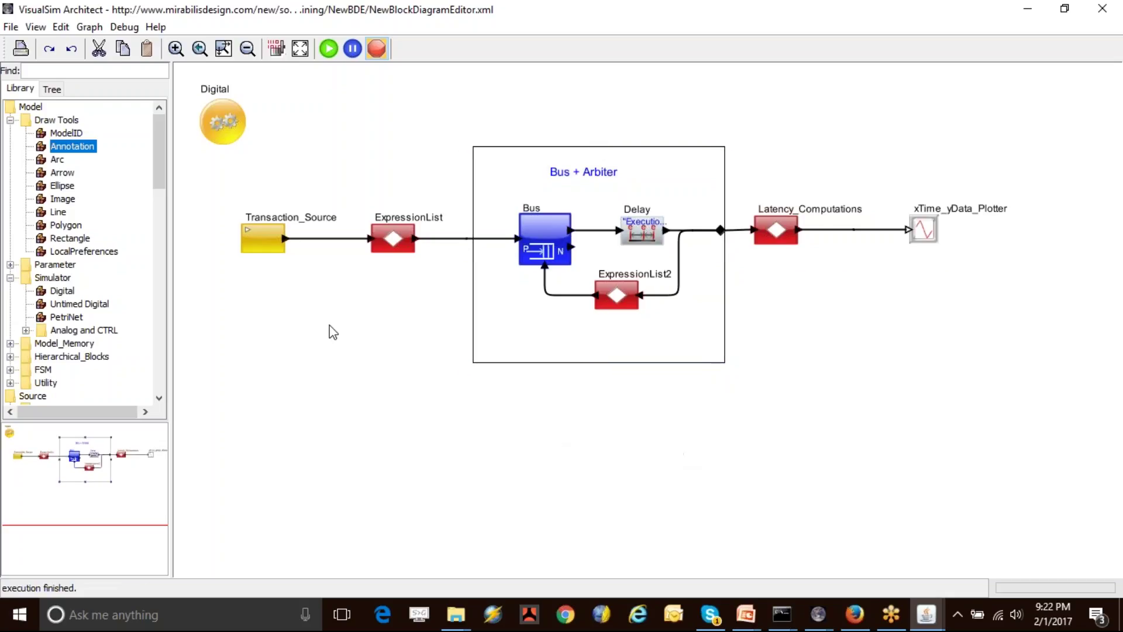
# Run the simulation, then mark the xTime_yData_Plotter plot's data points with dots and fit the plot to its data
pyautogui.click(329, 49)
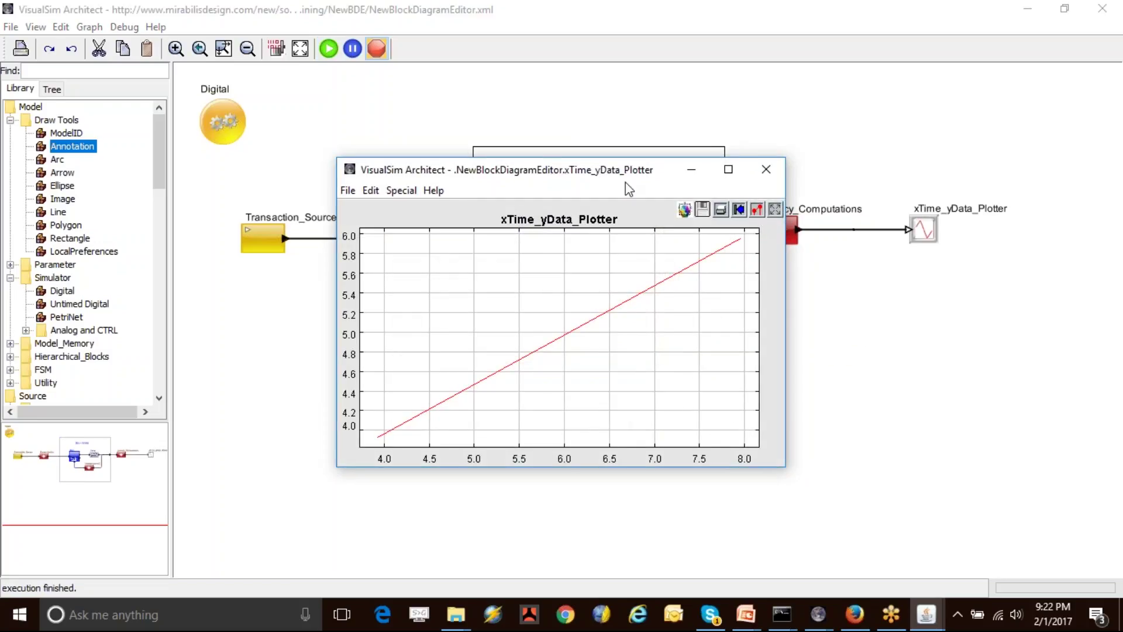
pyautogui.moveTo(619, 173); pyautogui.dragTo(558, 94)
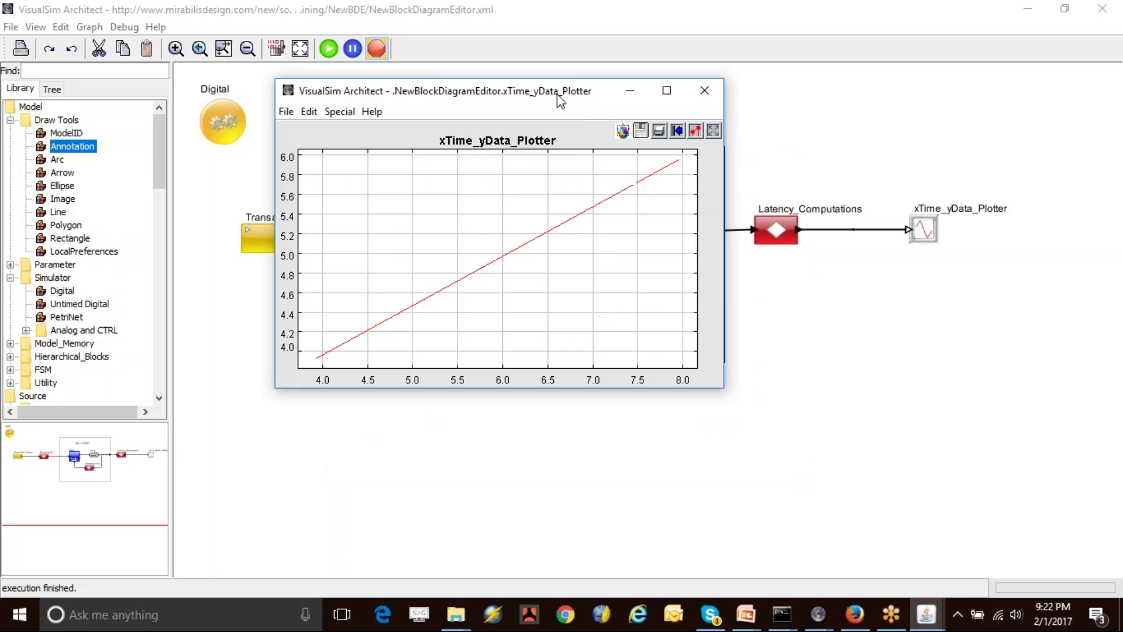
pyautogui.click(695, 132)
pyautogui.click(479, 254)
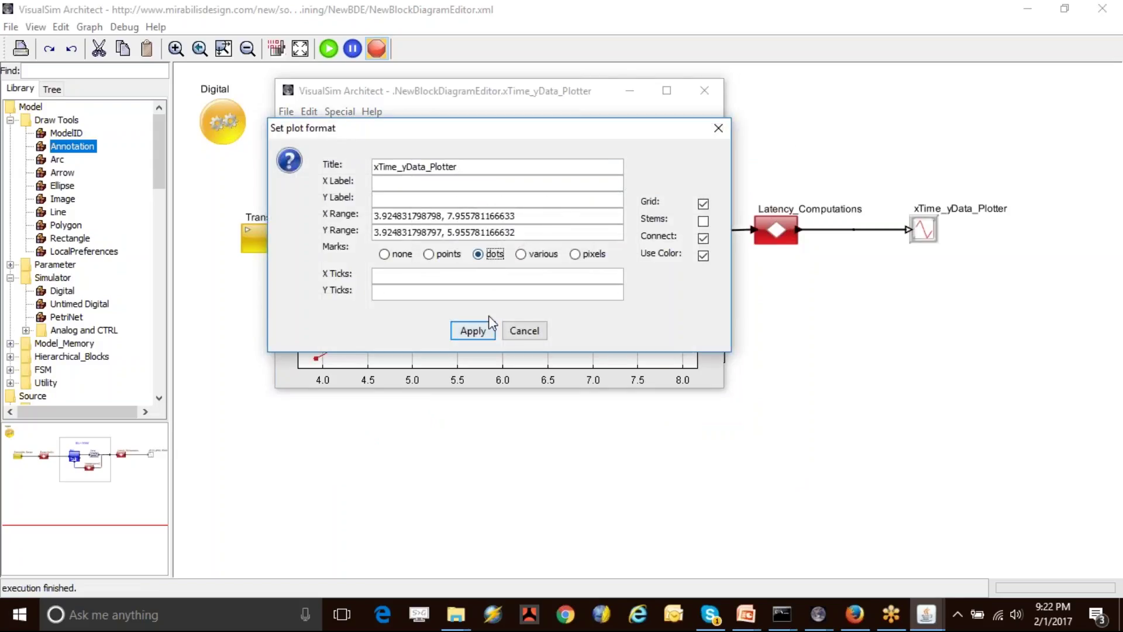
pyautogui.click(472, 331)
pyautogui.click(713, 131)
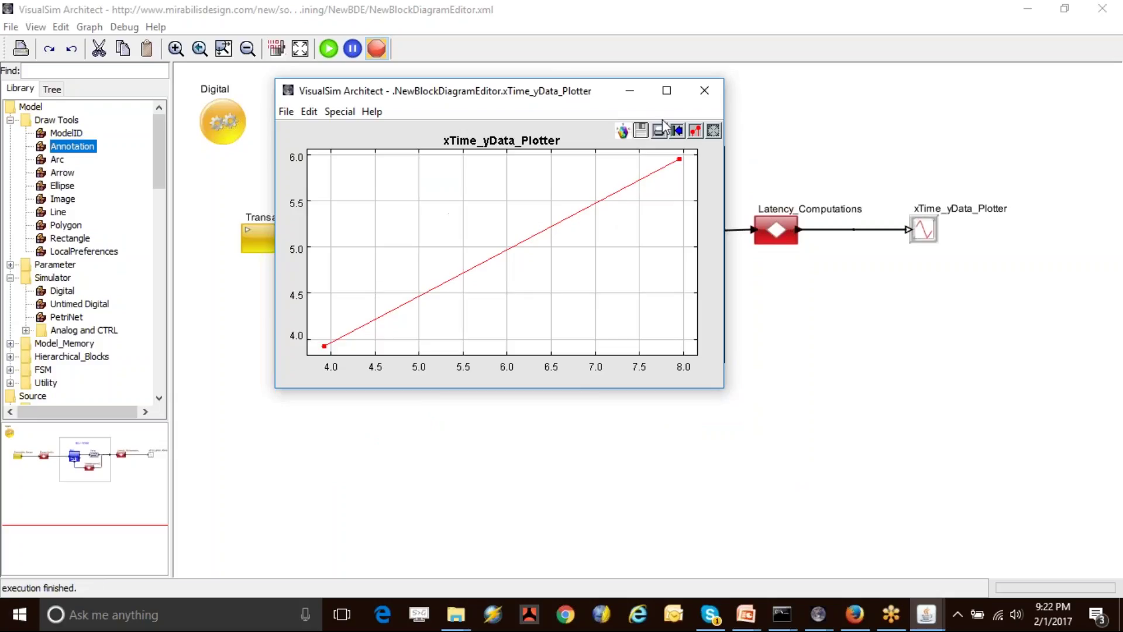
pyautogui.click(703, 92)
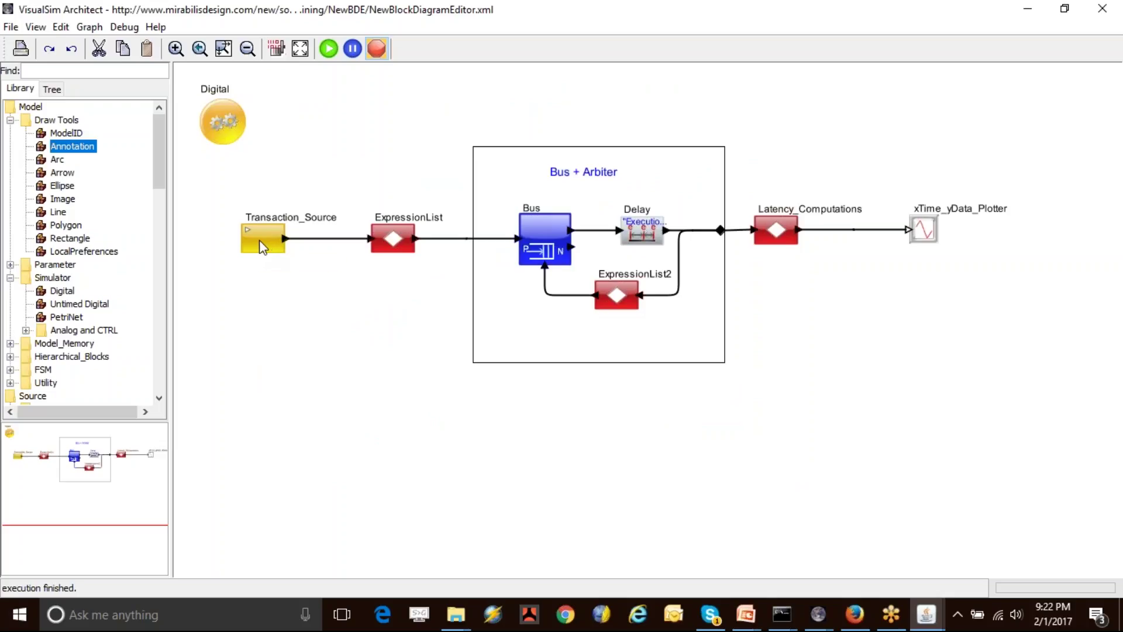
# Send the rectangle around the Bus, Delay and ExpressionList2 blocks to the back
pyautogui.click(644, 233)
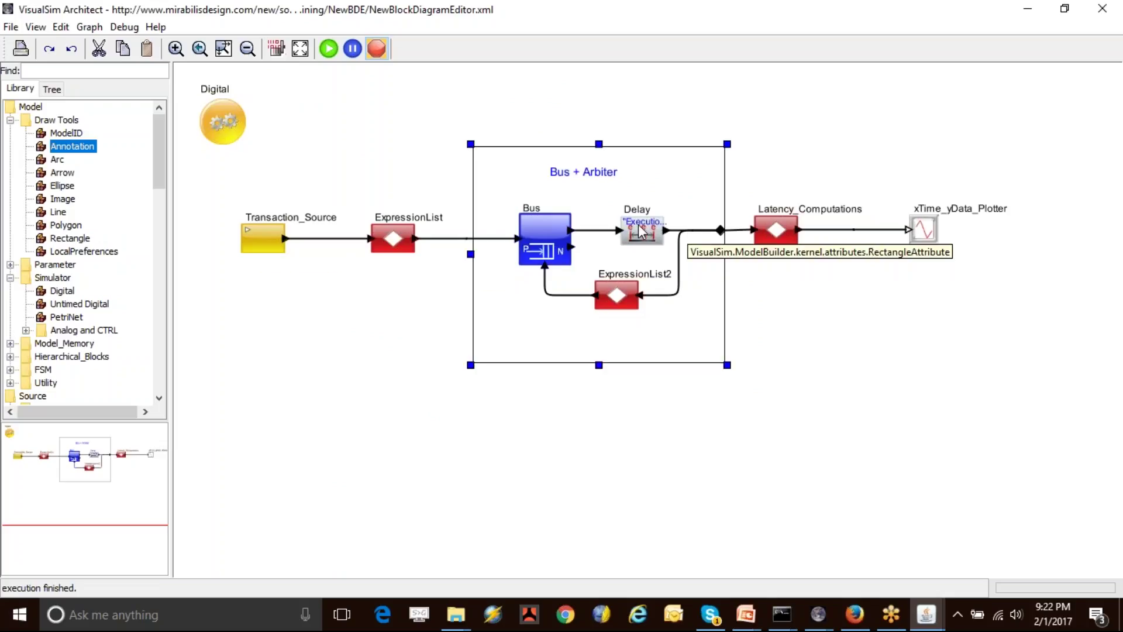
pyautogui.rightClick(647, 184)
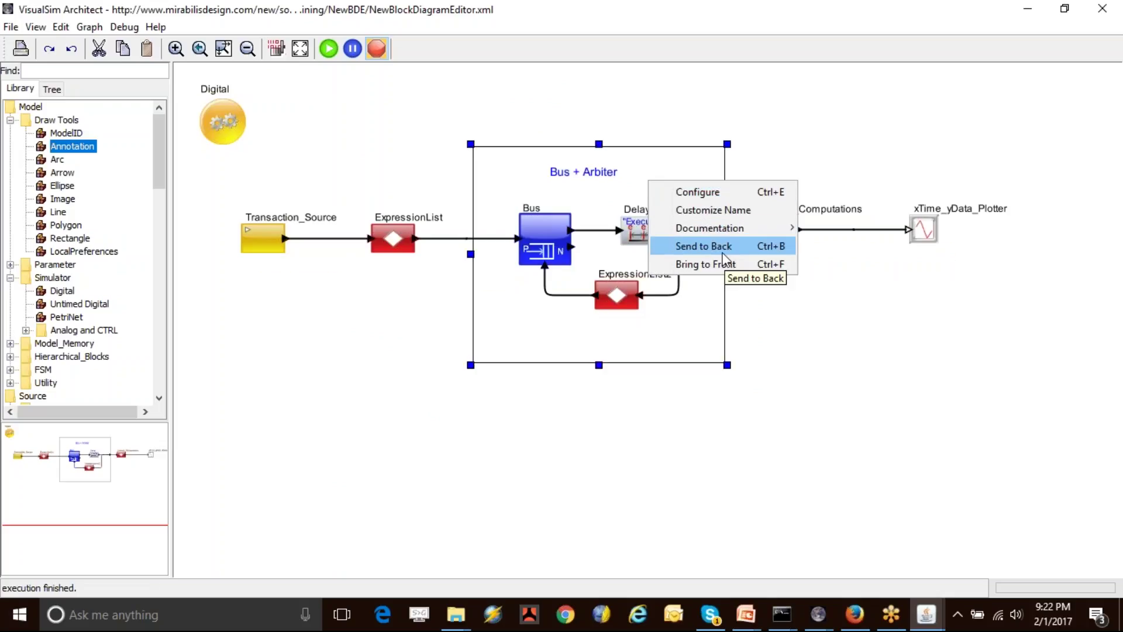
pyautogui.click(659, 248)
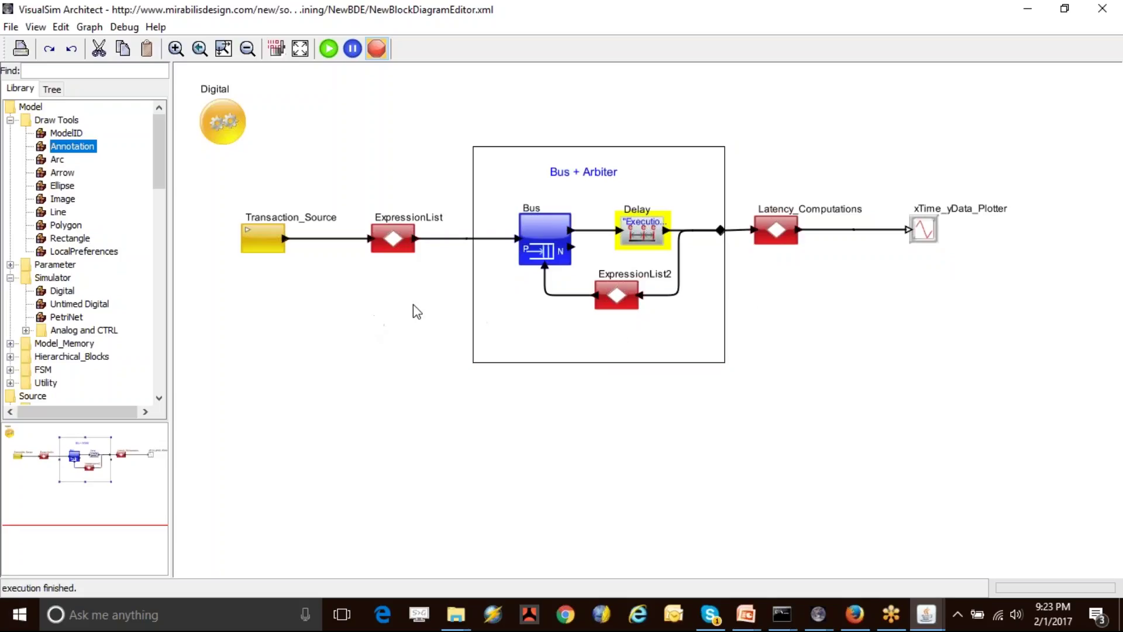
# Review Transaction_Source's parameters and set input.Execution_Length in ExpressionList to rand(2.5e-2,4.2e-2)
pyautogui.doubleClick(264, 238)
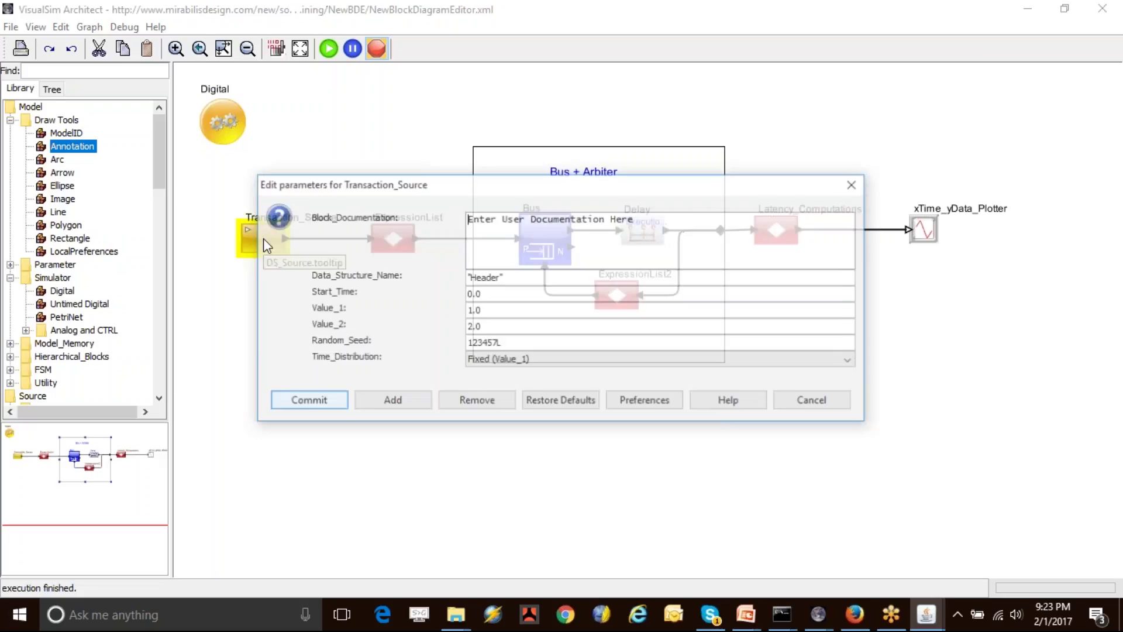
pyautogui.click(301, 401)
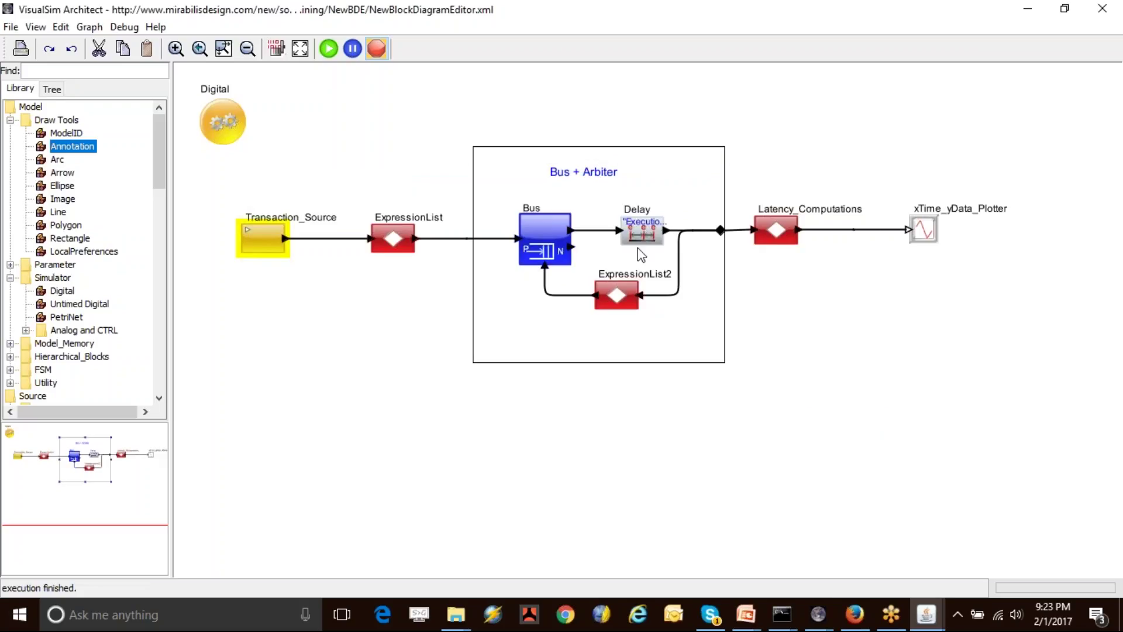
pyautogui.doubleClick(391, 236)
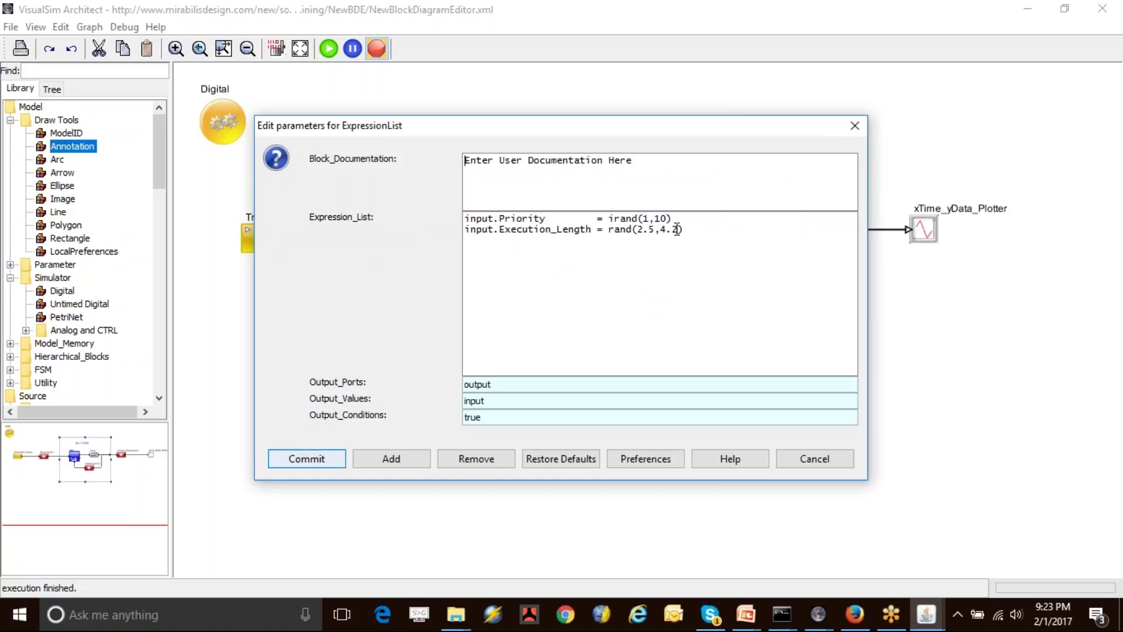
pyautogui.click(653, 229)
pyautogui.write('e-2')
pyautogui.press('Right')
pyautogui.press('Right')
pyautogui.write('e-2')
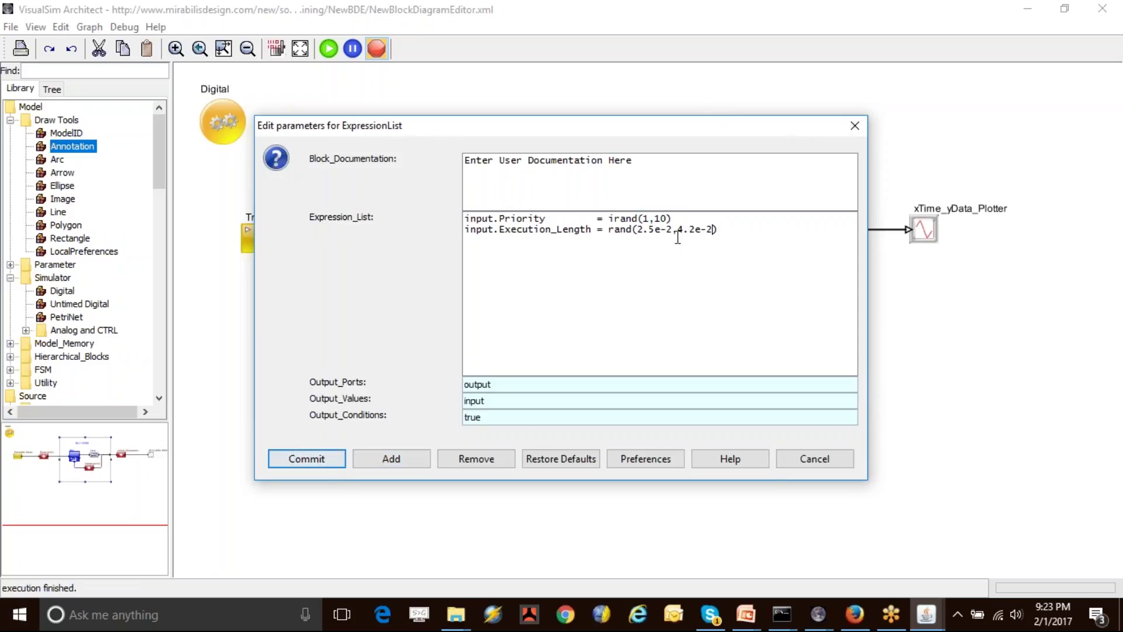
pyautogui.click(307, 460)
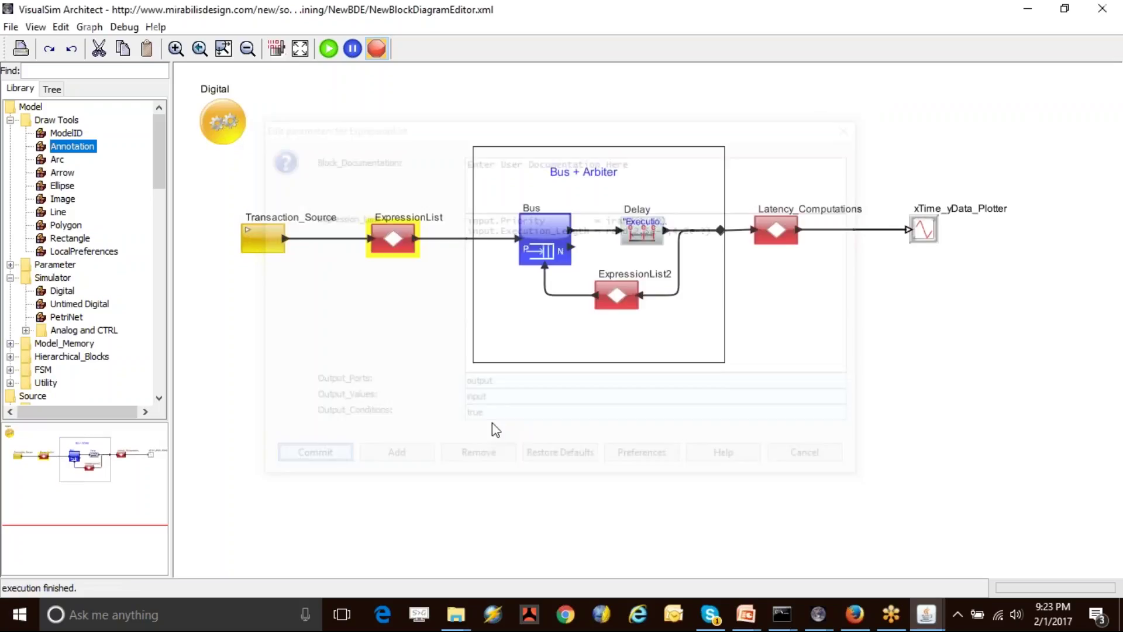
# Run the simulation to view the latency plot with the shorter execution length, then close the plot
pyautogui.click(329, 50)
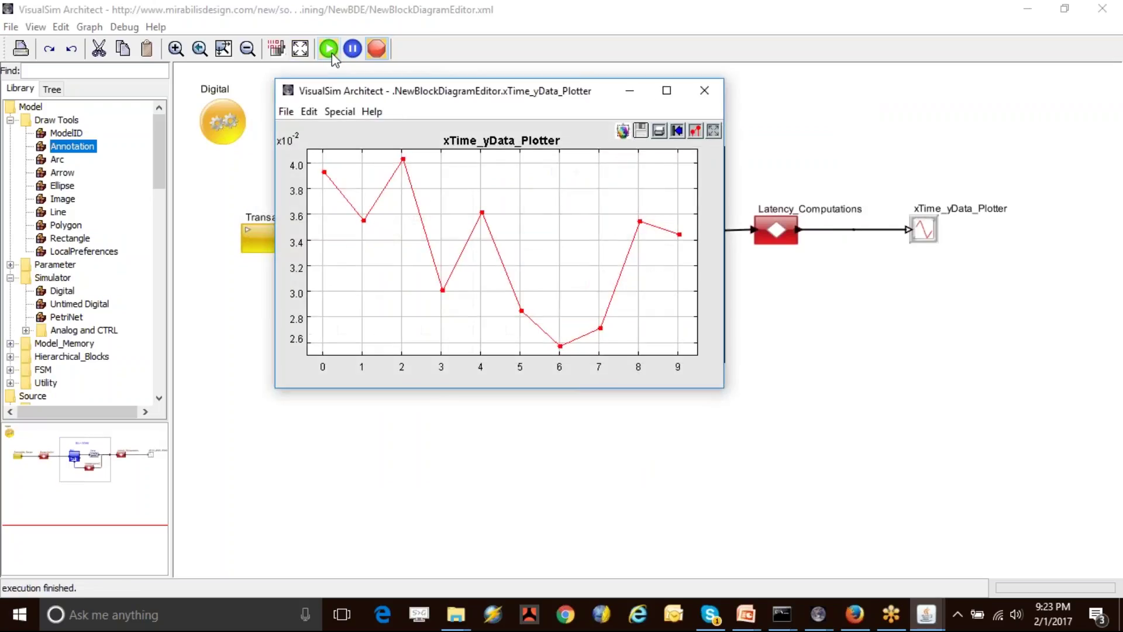
pyautogui.moveTo(541, 224); pyautogui.dragTo(550, 357)
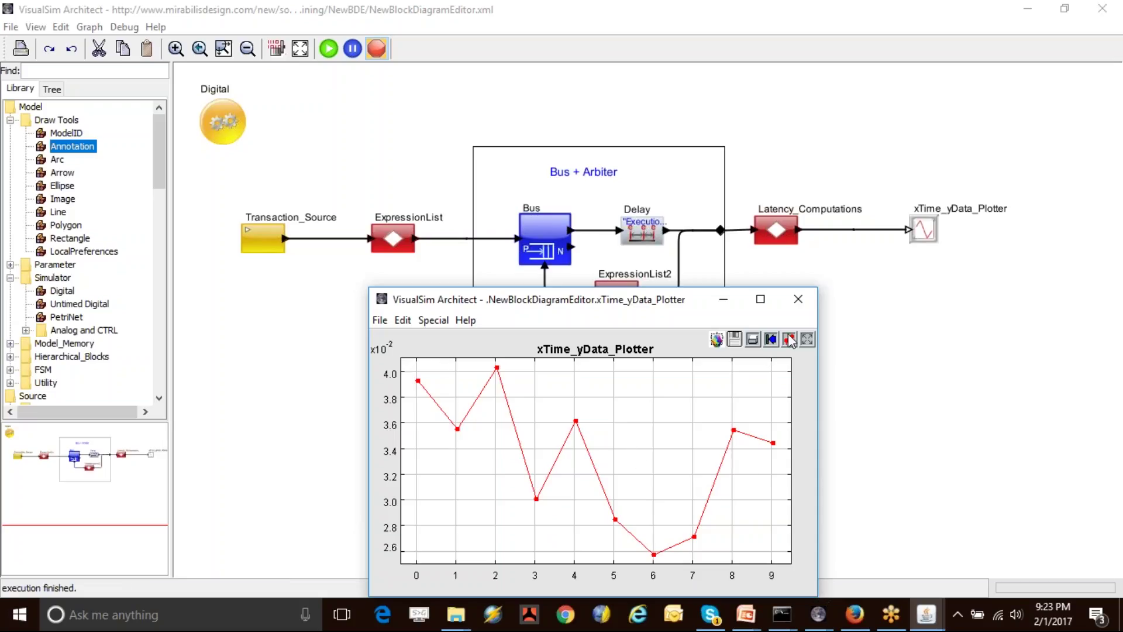
pyautogui.click(798, 299)
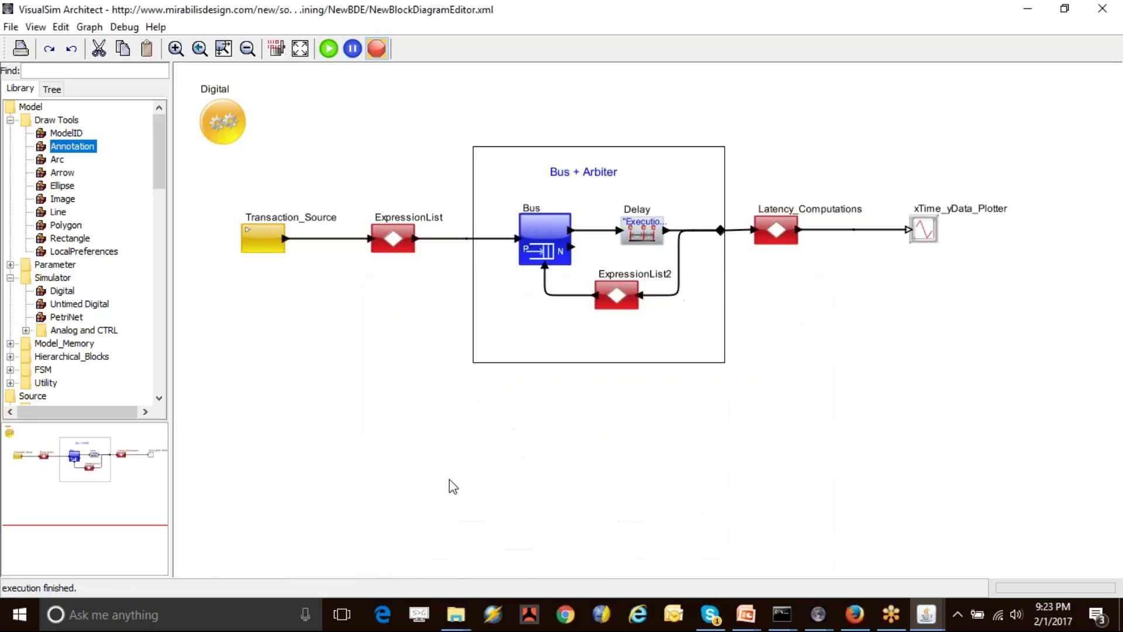
# Add a Parameter from the Parameter library above the rectangle and rename it Bus_Speed
pyautogui.doubleClick(55, 264)
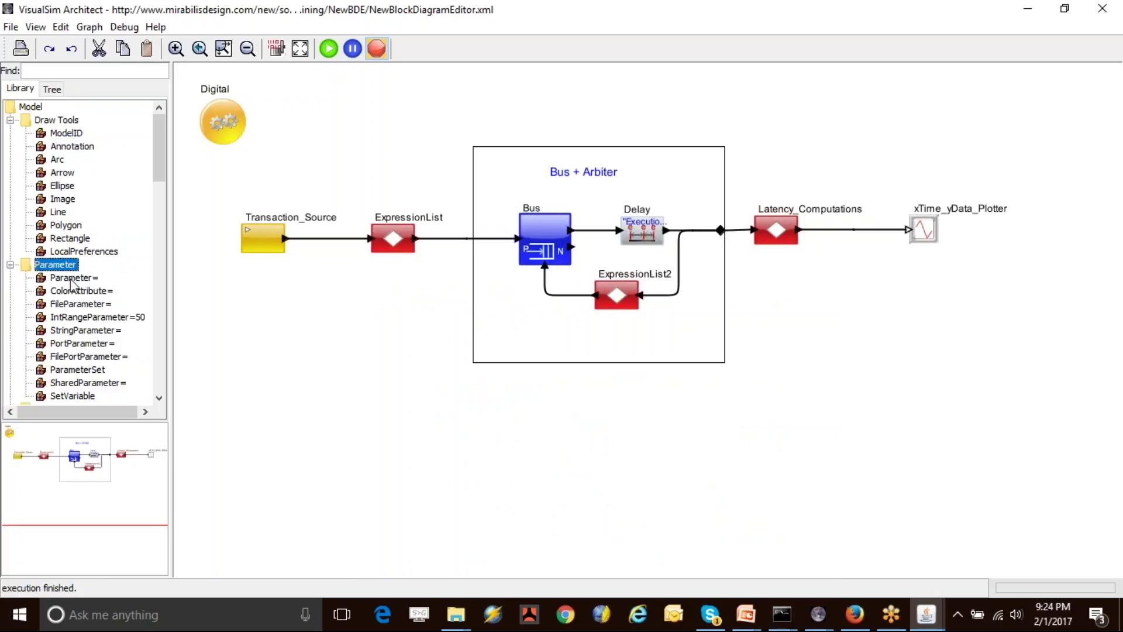
pyautogui.click(71, 279)
pyautogui.moveTo(356, 86); pyautogui.dragTo(403, 94)
pyautogui.click(439, 106)
pyautogui.rightClick(438, 99)
pyautogui.click(479, 116)
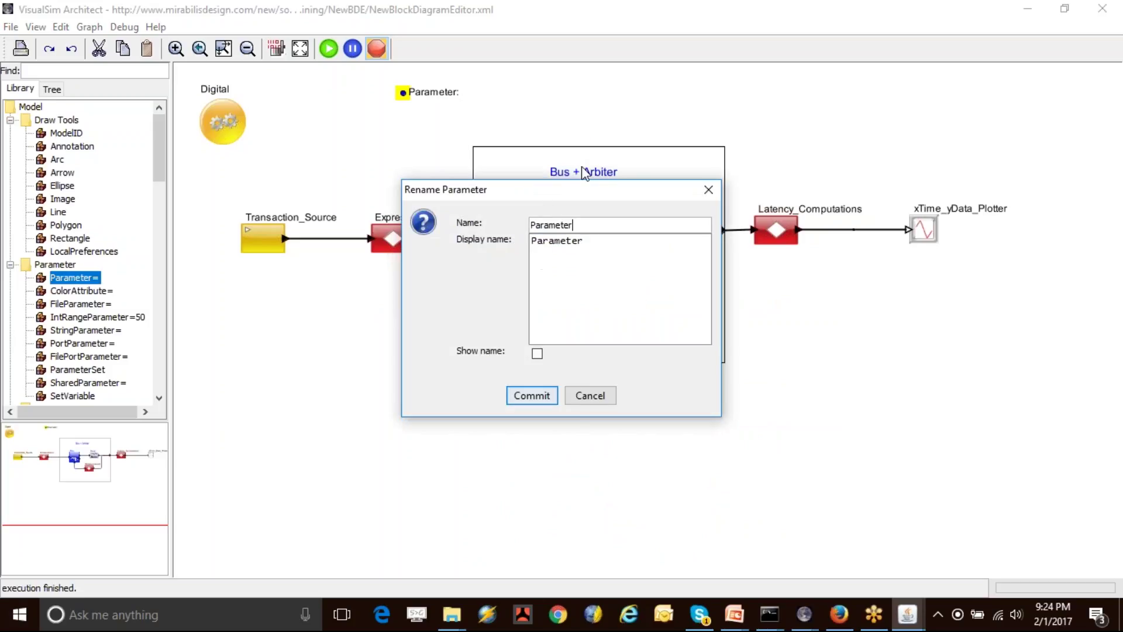
pyautogui.doubleClick(595, 228)
pyautogui.write('Bus_speed')
pyautogui.press('BackSpace')
pyautogui.press('BackSpace')
pyautogui.press('BackSpace')
pyautogui.write('Spe')
pyautogui.click(514, 400)
# Set the Bus_Speed parameter's value to 200.0e6
pyautogui.doubleClick(446, 100)
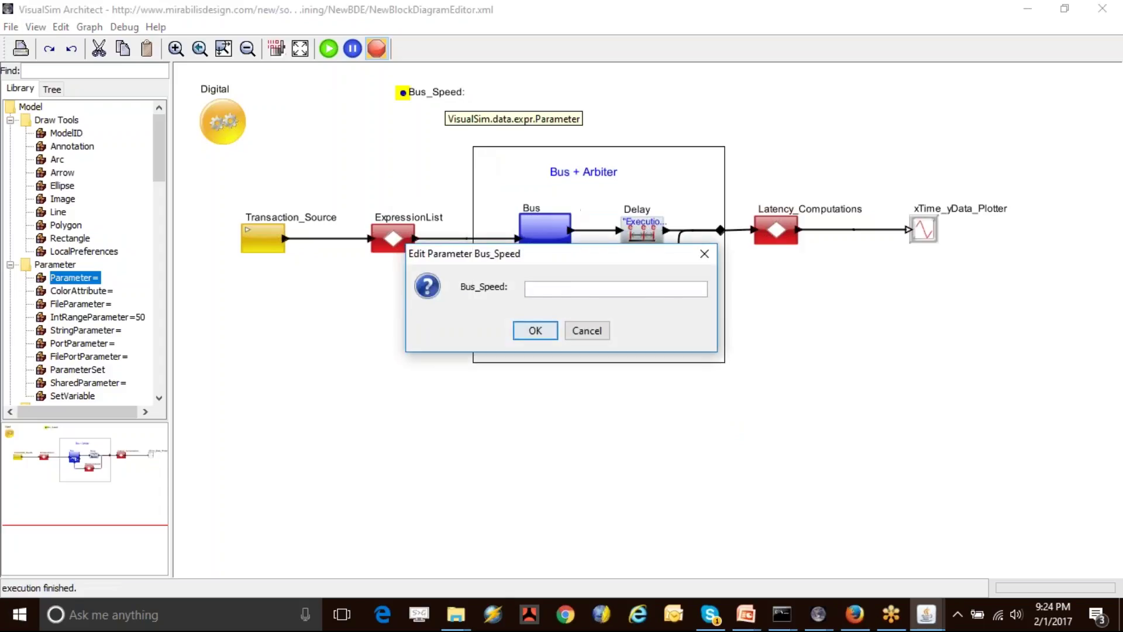
pyautogui.write('200.0e-6')
pyautogui.press('Left')
pyautogui.press('BackSpace')
pyautogui.click(534, 329)
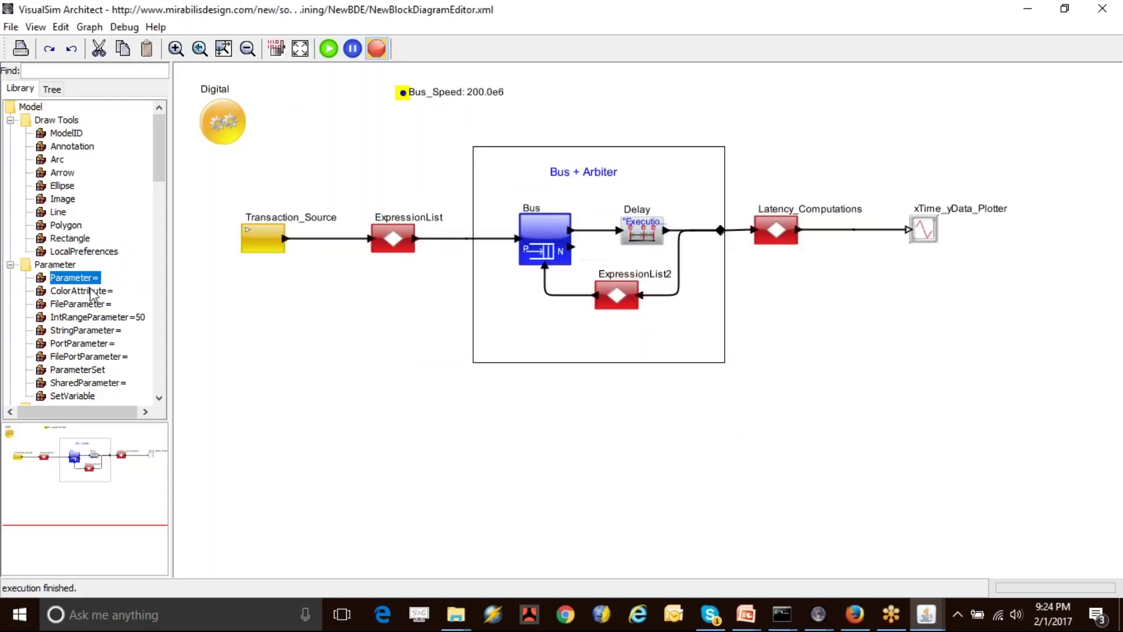
pyautogui.moveTo(402, 104); pyautogui.dragTo(402, 108)
pyautogui.rightClick(422, 108)
pyautogui.click(470, 139)
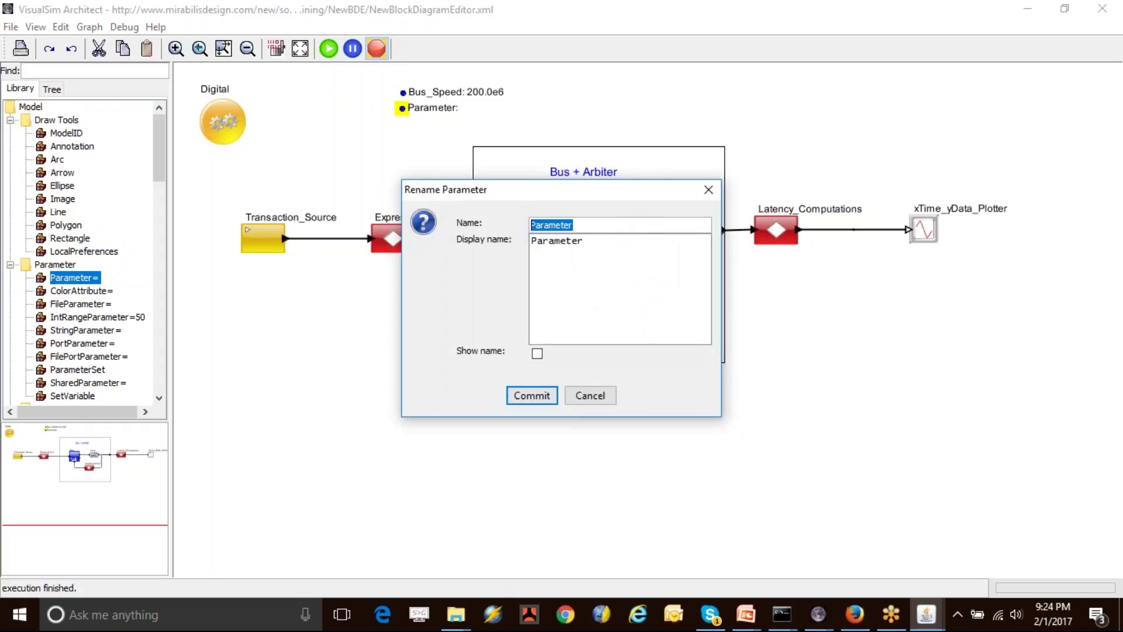
pyautogui.click(591, 395)
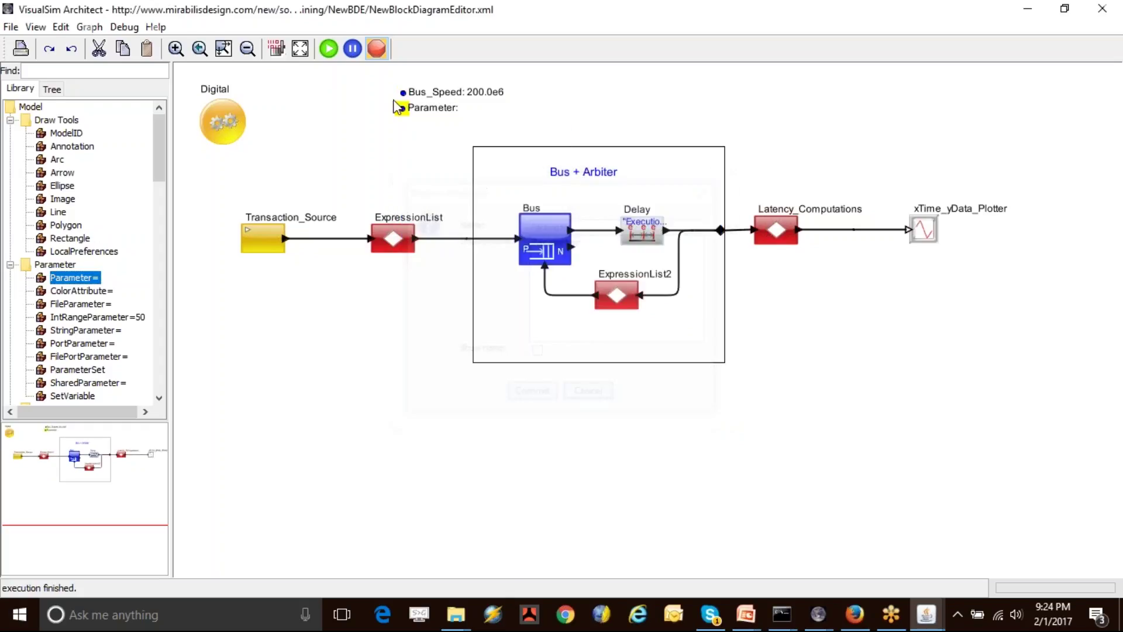
pyautogui.press('Delete')
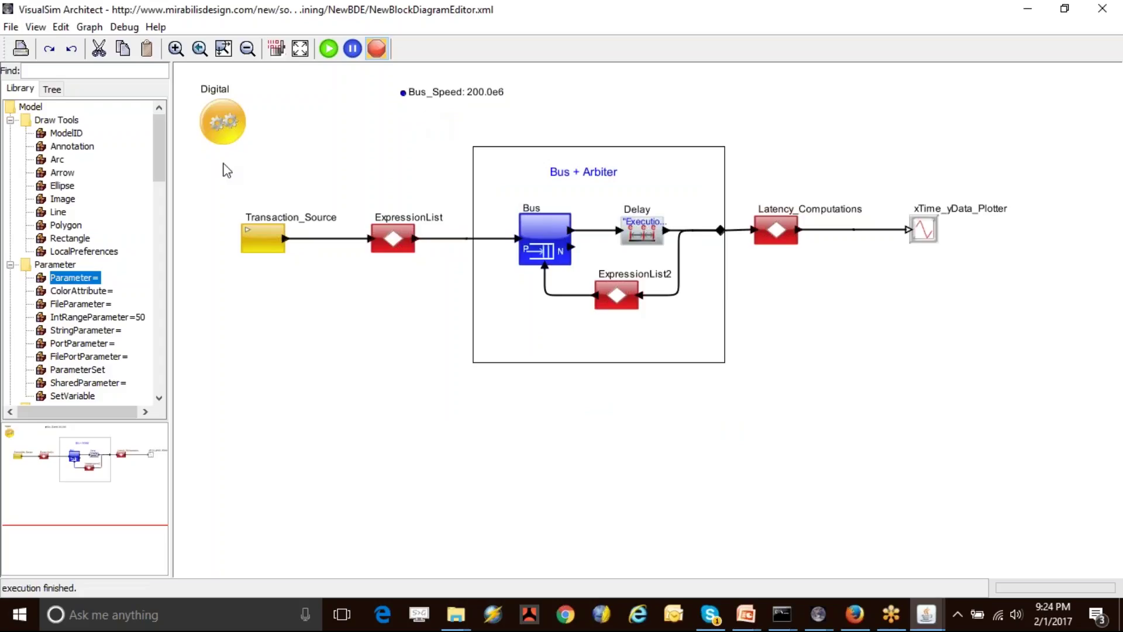
# Shift the Bus_Speed parameter slightly toward the plotter side and add input.Data_Size = rand(32.0,256.0) below input.Priority in ExpressionList
pyautogui.moveTo(443, 106); pyautogui.dragTo(515, 98)
pyautogui.click(398, 236)
pyautogui.doubleClick(399, 237)
pyautogui.moveTo(475, 120); pyautogui.dragTo(475, 302)
pyautogui.click(689, 402)
pyautogui.press('Return')
pyautogui.write('inp')
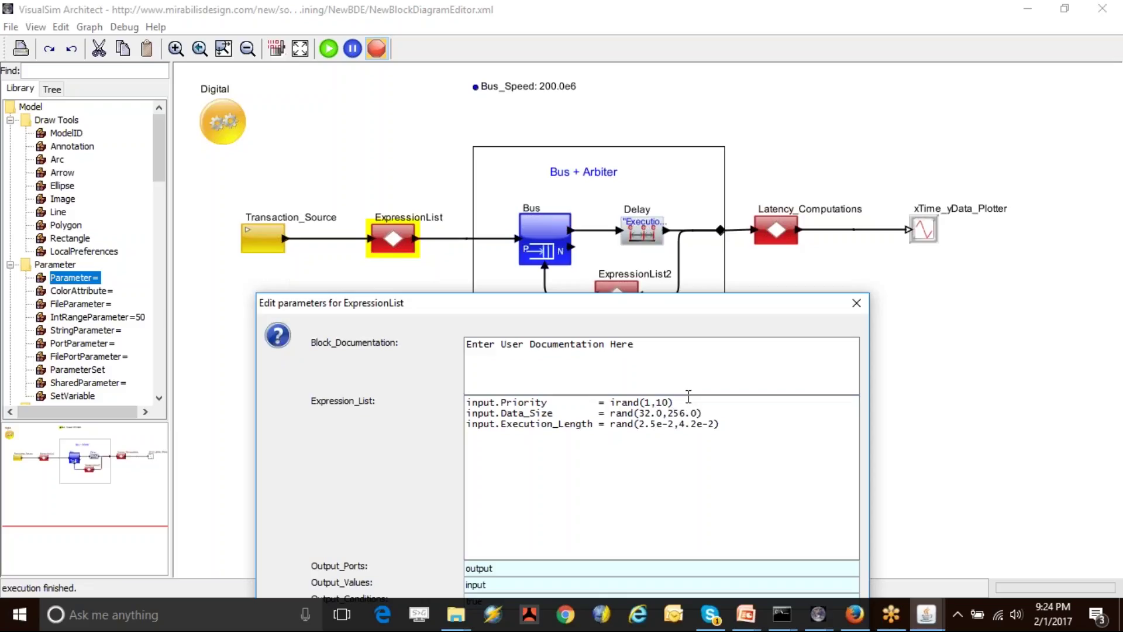
# Replace the input.Execution_Length expression in ExpressionList with input.Data_Size/Bus_Speed and commit the block's parameters
pyautogui.press('Return')
pyautogui.press('BackSpace')
pyautogui.press('BackSpace')
pyautogui.press('BackSpace')
pyautogui.press('BackSpace')
pyautogui.press('BackSpace')
pyautogui.press('BackSpace')
pyautogui.press('BackSpace')
pyautogui.press('BackSpace')
pyautogui.press('BackSpace')
pyautogui.press('BackSpace')
pyautogui.press('BackSpace')
pyautogui.press('BackSpace')
pyautogui.press('BackSpace')
pyautogui.press('BackSpace')
pyautogui.press('BackSpace')
pyautogui.press('BackSpace')
pyautogui.press('BackSpace')
pyautogui.press('BackSpace')
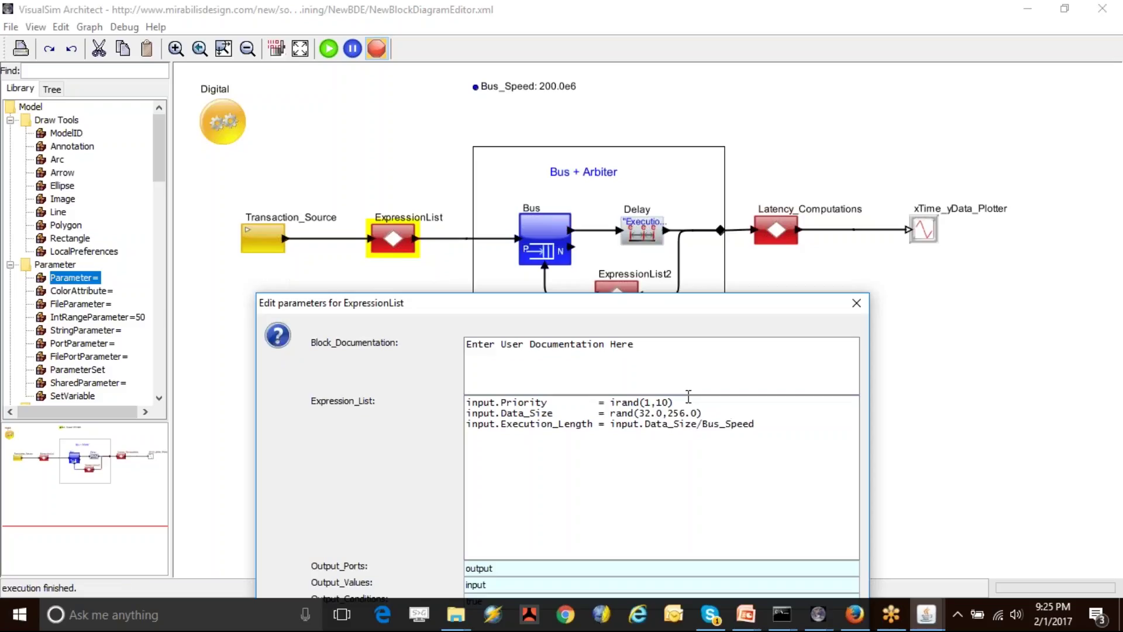
pyautogui.moveTo(503, 310); pyautogui.dragTo(440, 209)
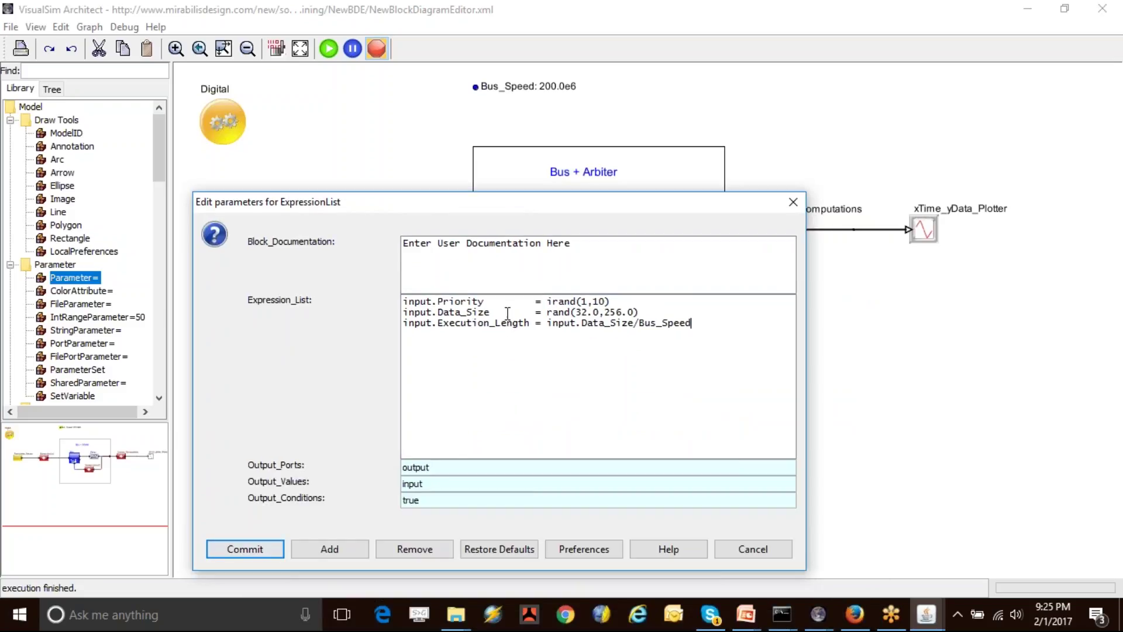
pyautogui.moveTo(639, 312); pyautogui.dragTo(543, 313)
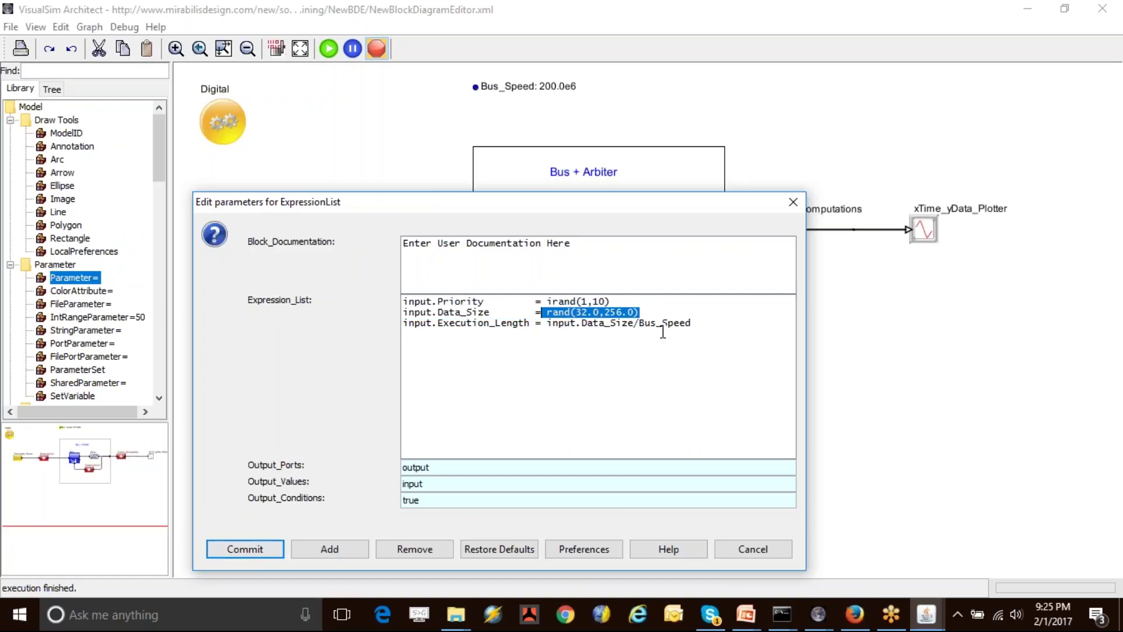
pyautogui.click(258, 548)
# Run the simulation to examine the latency plot, then review ExpressionList's expressions without changing them
pyautogui.click(328, 49)
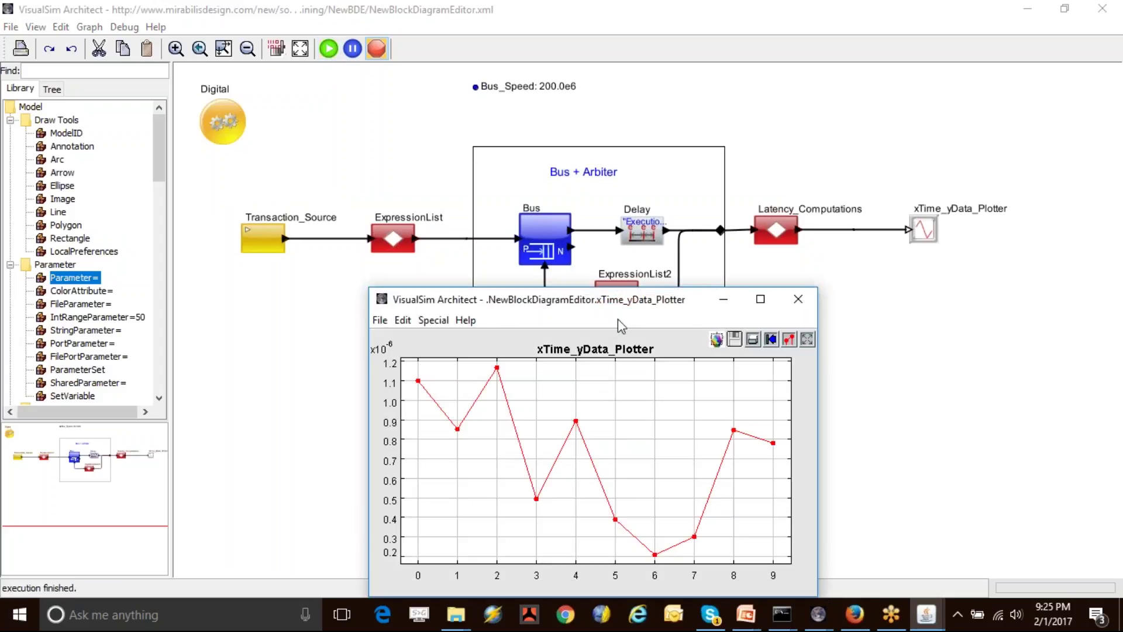
pyautogui.moveTo(688, 301); pyautogui.dragTo(682, 288)
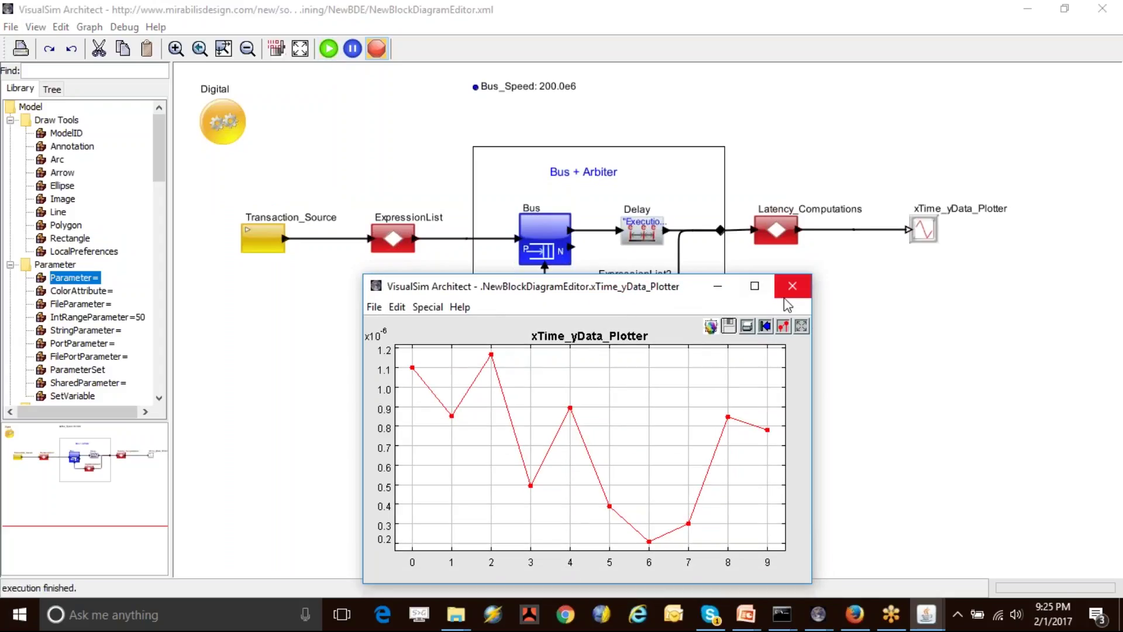
pyautogui.doubleClick(399, 234)
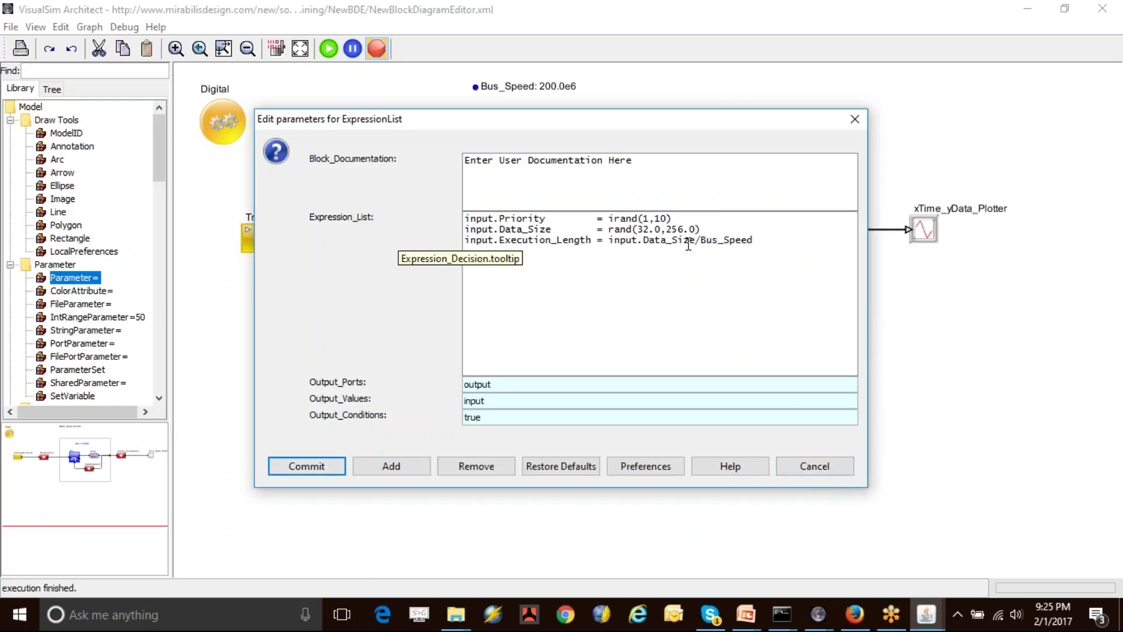
pyautogui.click(815, 466)
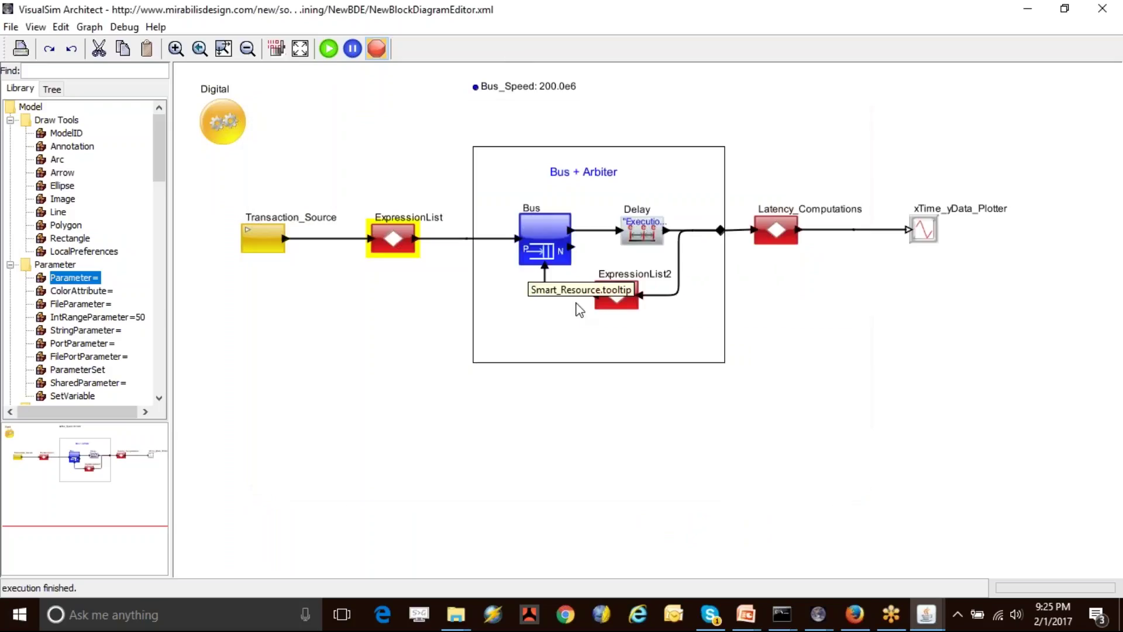
# Change input.Execution_Length in ExpressionList to (input.Data_Size * 8.0)/Bus_Speed and rerun the simulation
pyautogui.doubleClick(391, 240)
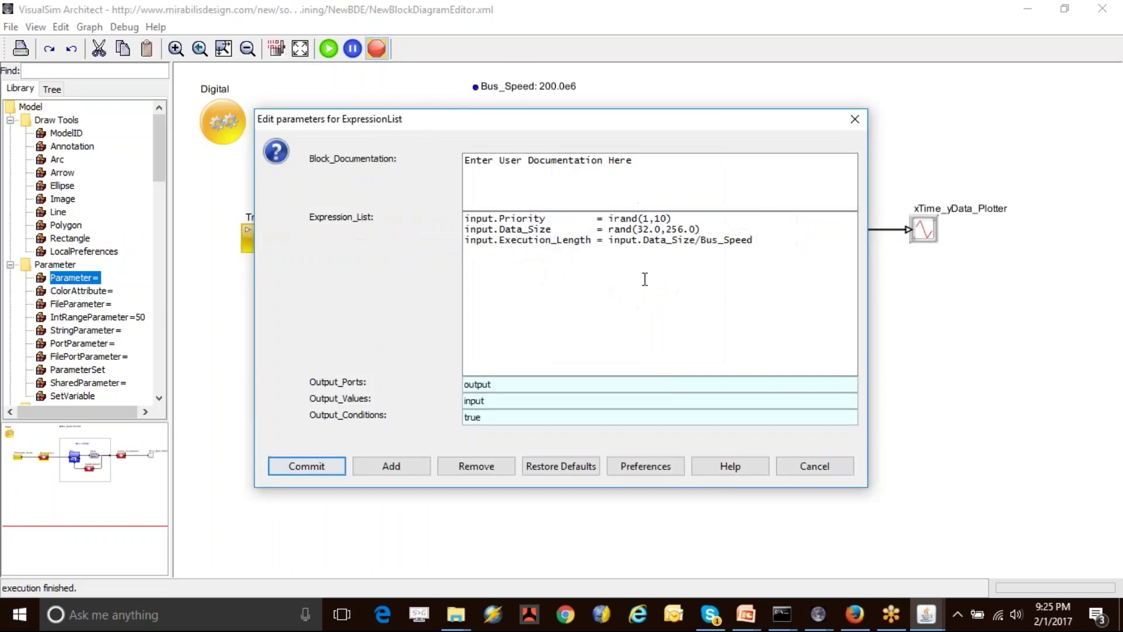
pyautogui.click(697, 240)
pyautogui.write('* 8.0')
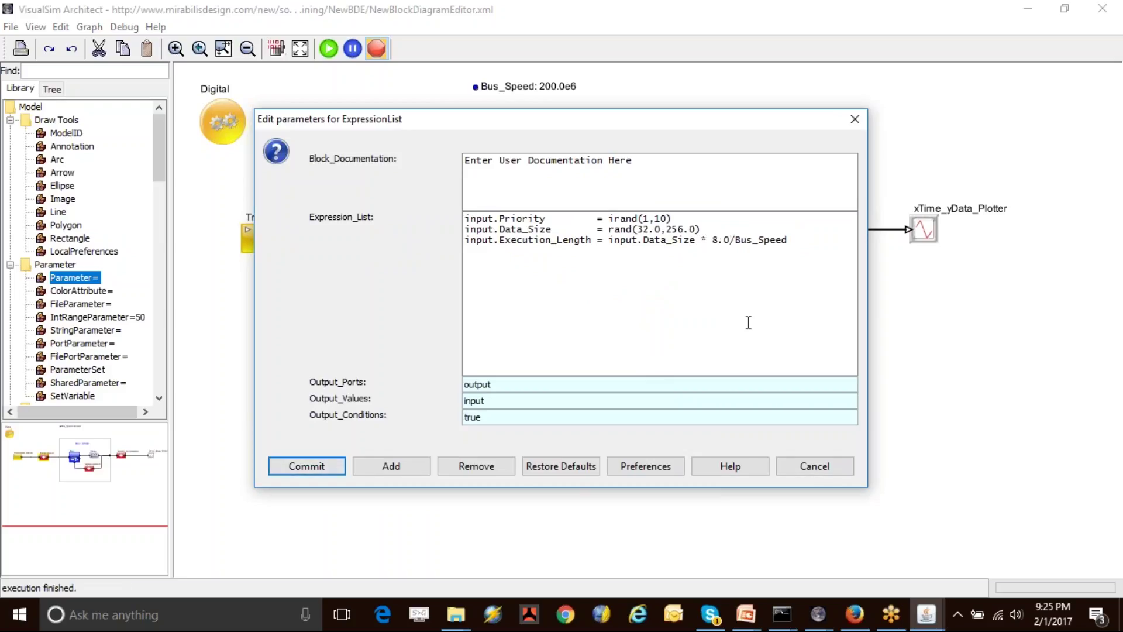
pyautogui.write(')')
pyautogui.hotkey('ctrl', 'Left')
pyautogui.hotkey('ctrl', 'Left')
pyautogui.hotkey('ctrl', 'Left')
pyautogui.hotkey('ctrl', 'Left')
pyautogui.hotkey('ctrl', 'Left')
pyautogui.hotkey('ctrl', 'Left')
pyautogui.write('(')
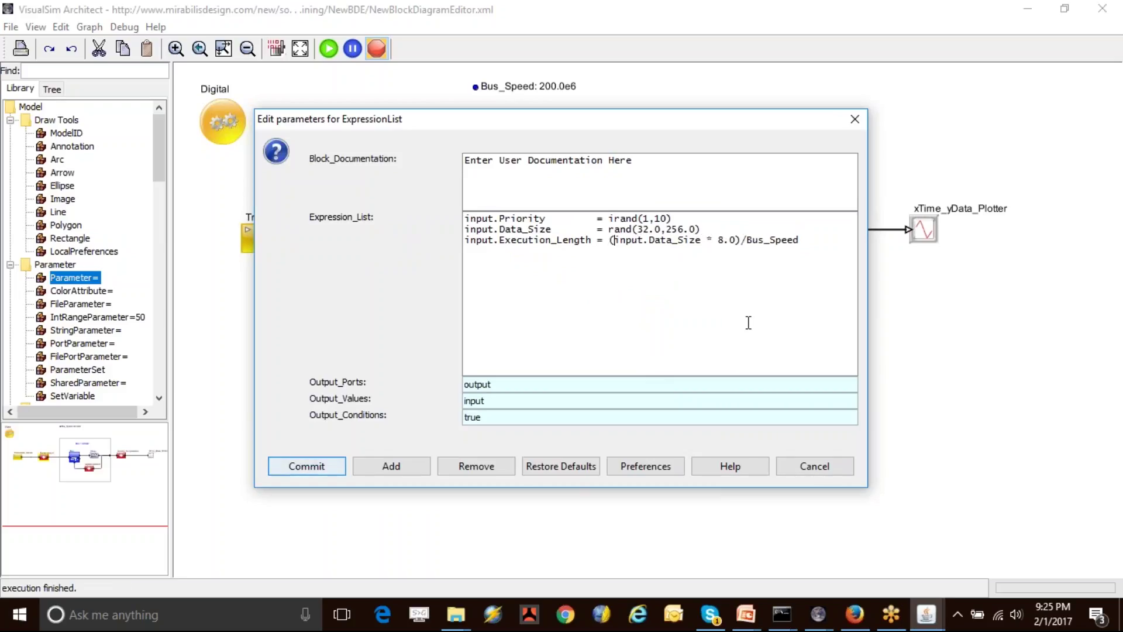
pyautogui.click(322, 471)
pyautogui.click(329, 48)
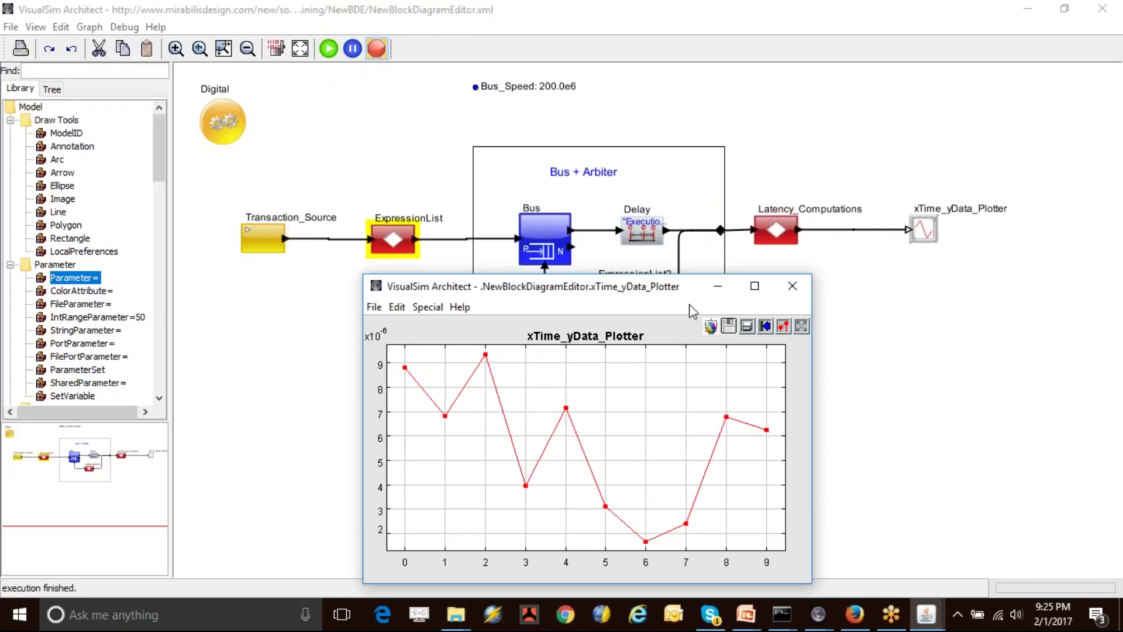
# Set Transaction_Source's Value_1 to 0.1, commit the block's parameters and rerun the simulation to view the latency plot
pyautogui.moveTo(621, 296); pyautogui.dragTo(609, 337)
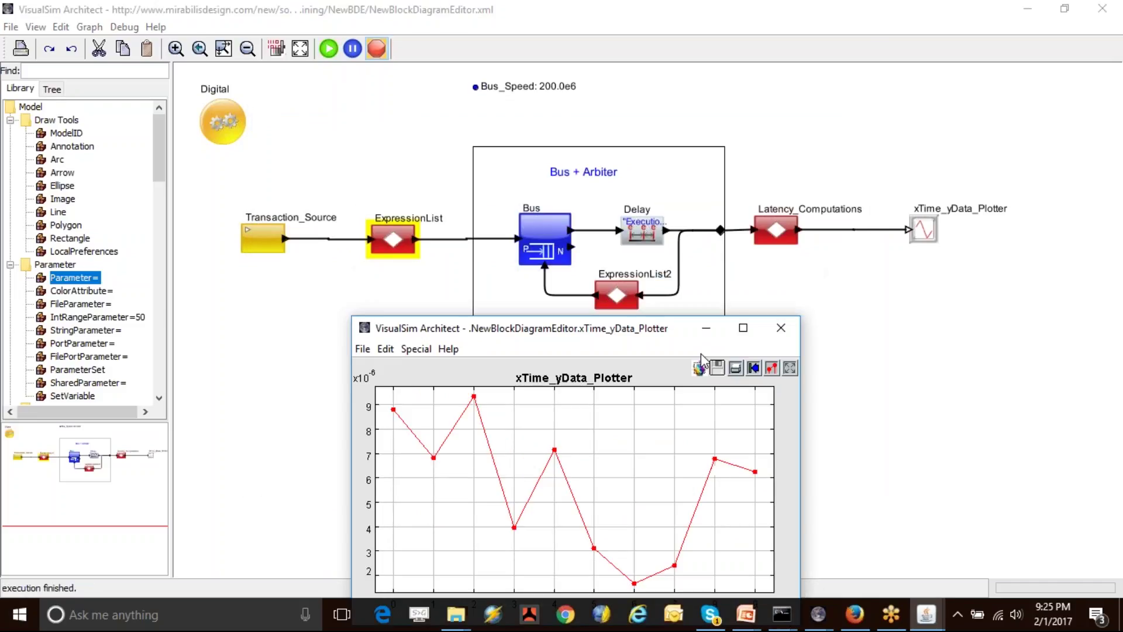
pyautogui.click(781, 331)
pyautogui.doubleClick(265, 236)
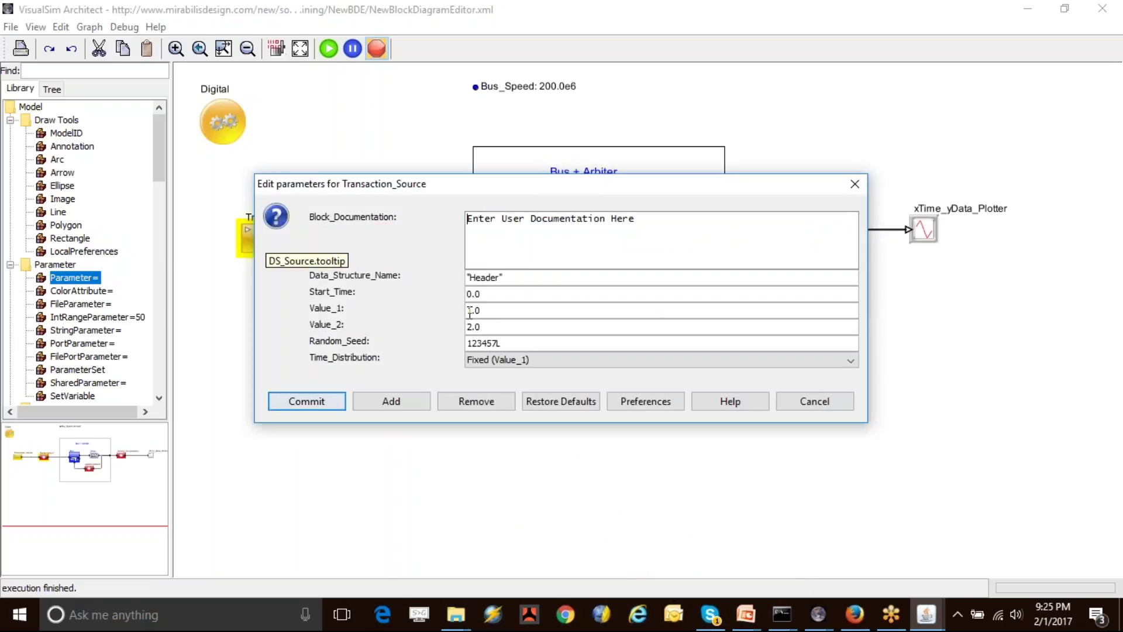
pyautogui.doubleClick(473, 310)
pyautogui.write('0')
pyautogui.press('BackSpace')
pyautogui.write('1')
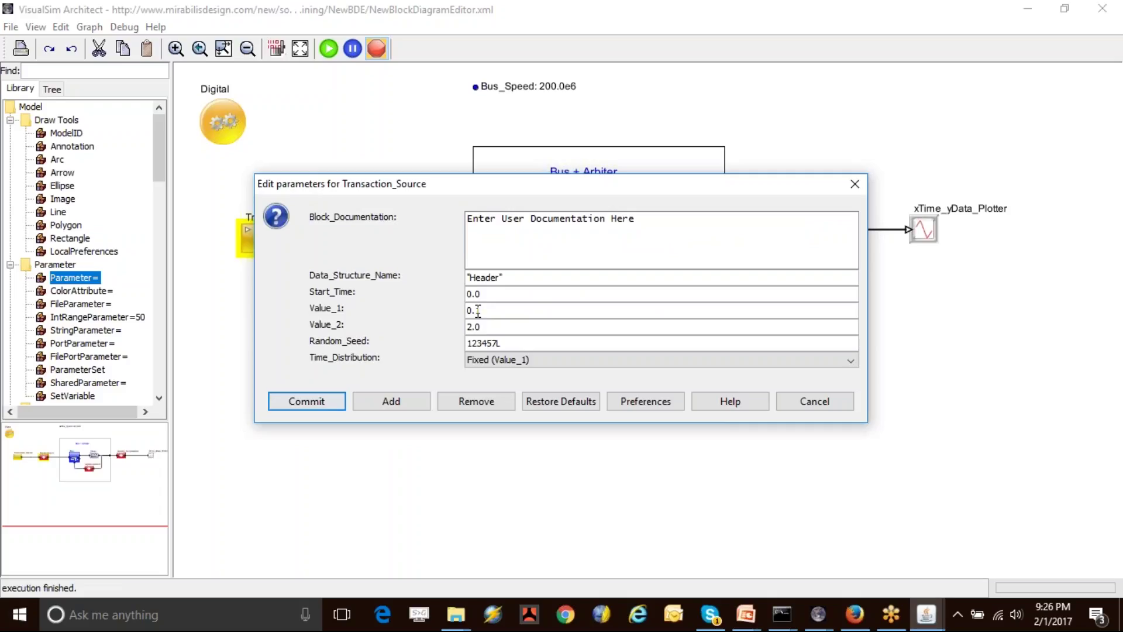
pyautogui.click(1103, 434)
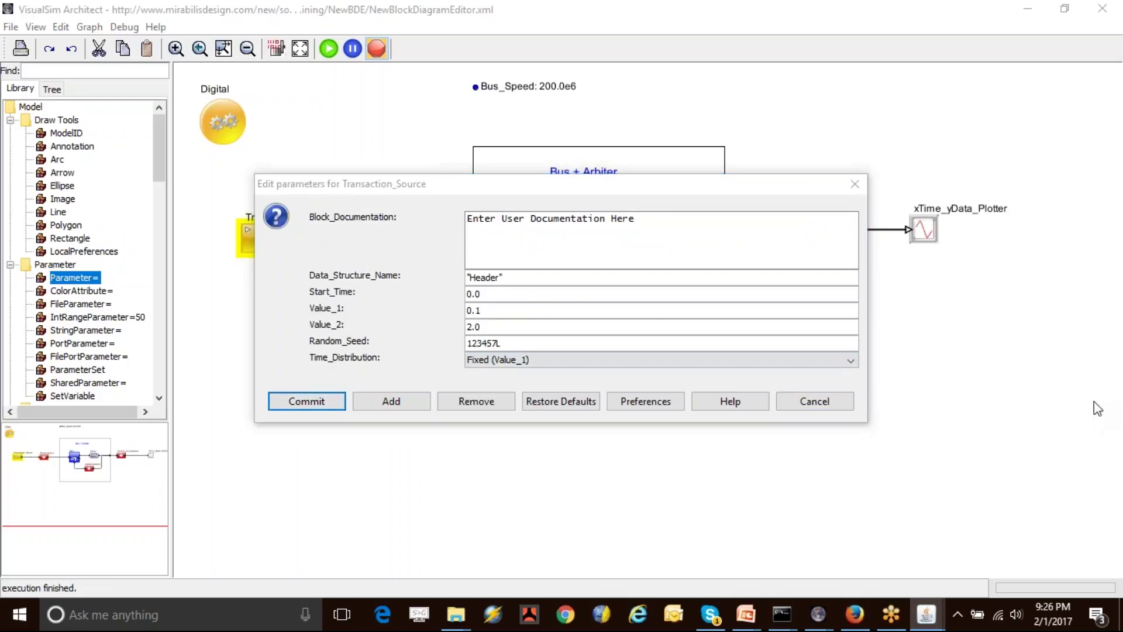
pyautogui.click(776, 391)
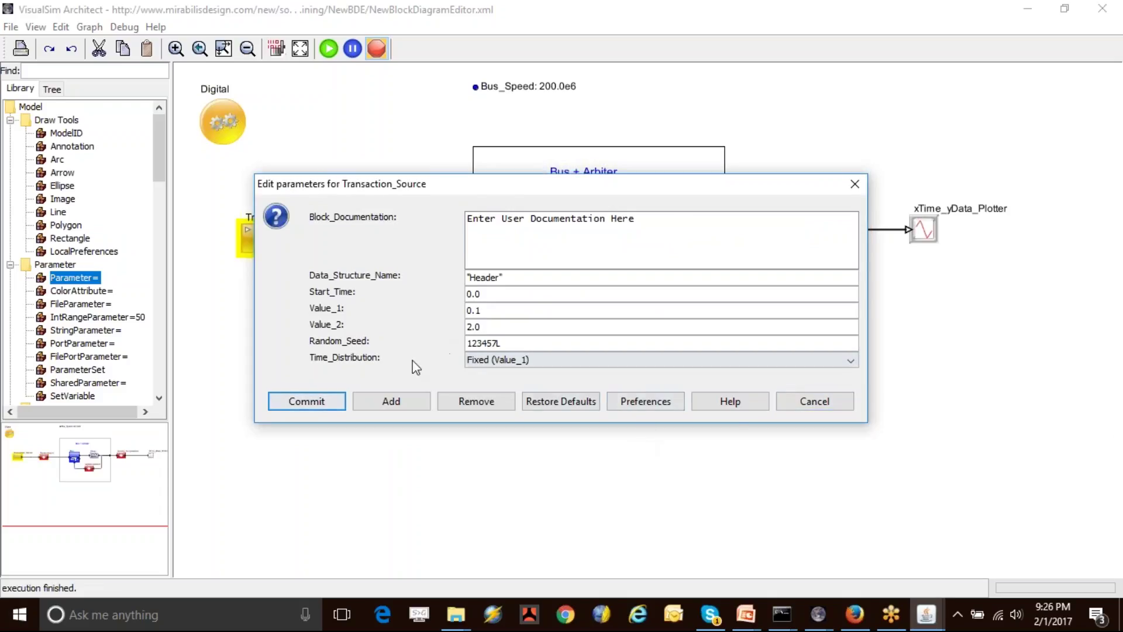
pyautogui.click(319, 401)
pyautogui.click(327, 49)
pyautogui.moveTo(553, 332); pyautogui.dragTo(426, 169)
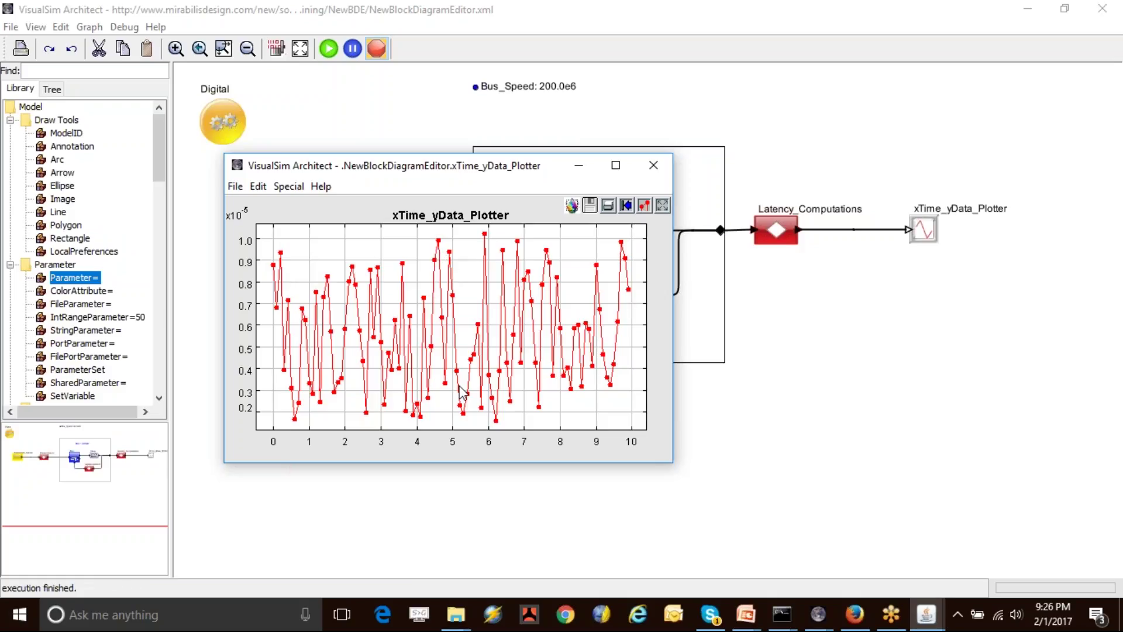
# Label the latency plot's X axis Simulation Time and its Y axis Latency in Secs
pyautogui.click(645, 206)
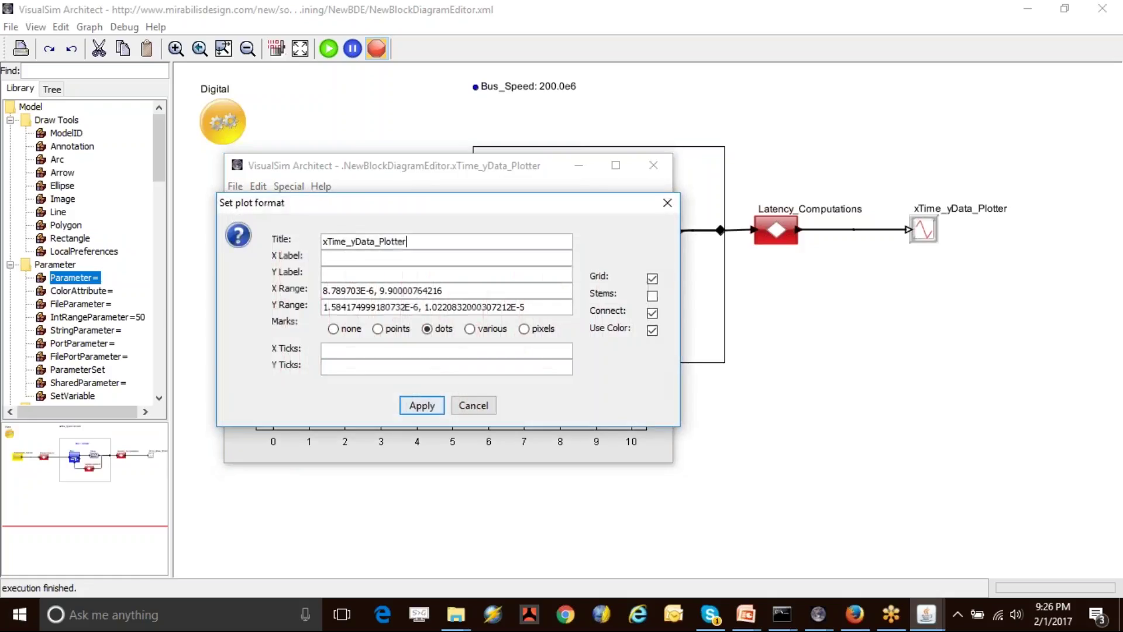
pyautogui.click(362, 258)
pyautogui.write('Simulation Time')
pyautogui.press('Tab')
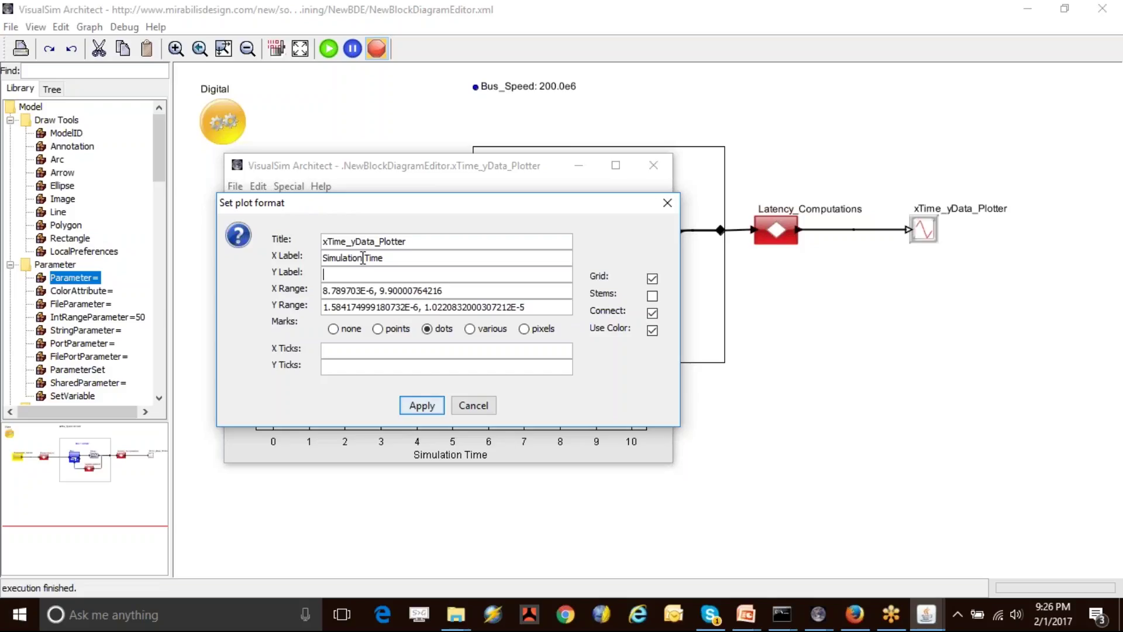
pyautogui.write('Latency in Secs')
pyautogui.click(421, 405)
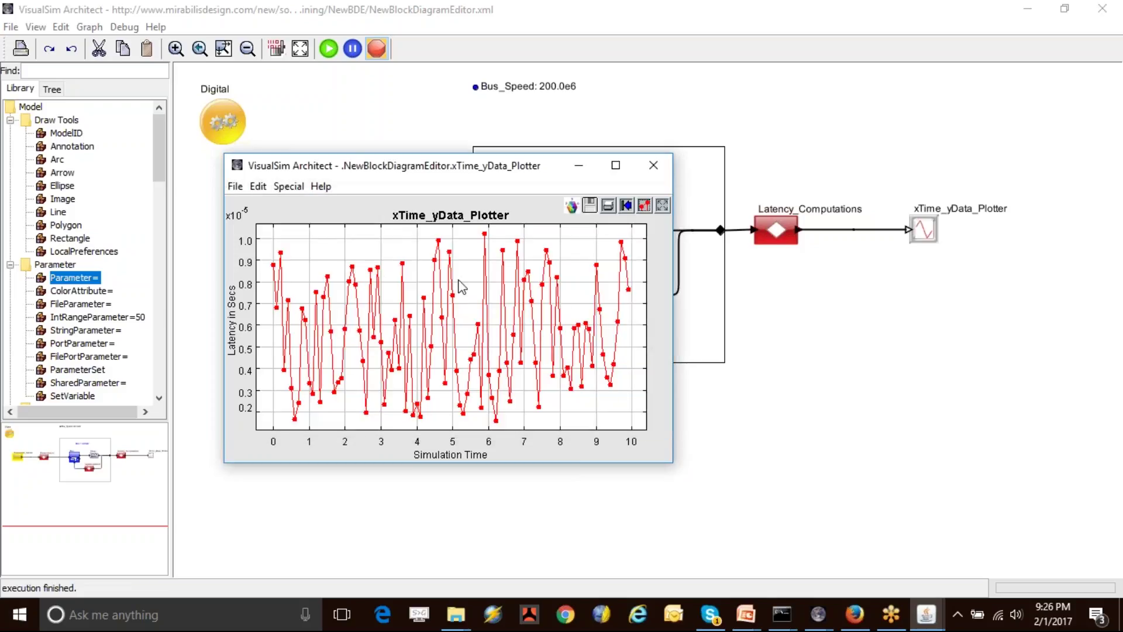
# Change the plot's title to Latency and apply the format
pyautogui.click(645, 206)
pyautogui.tripleClick(438, 238)
pyautogui.write('Latency')
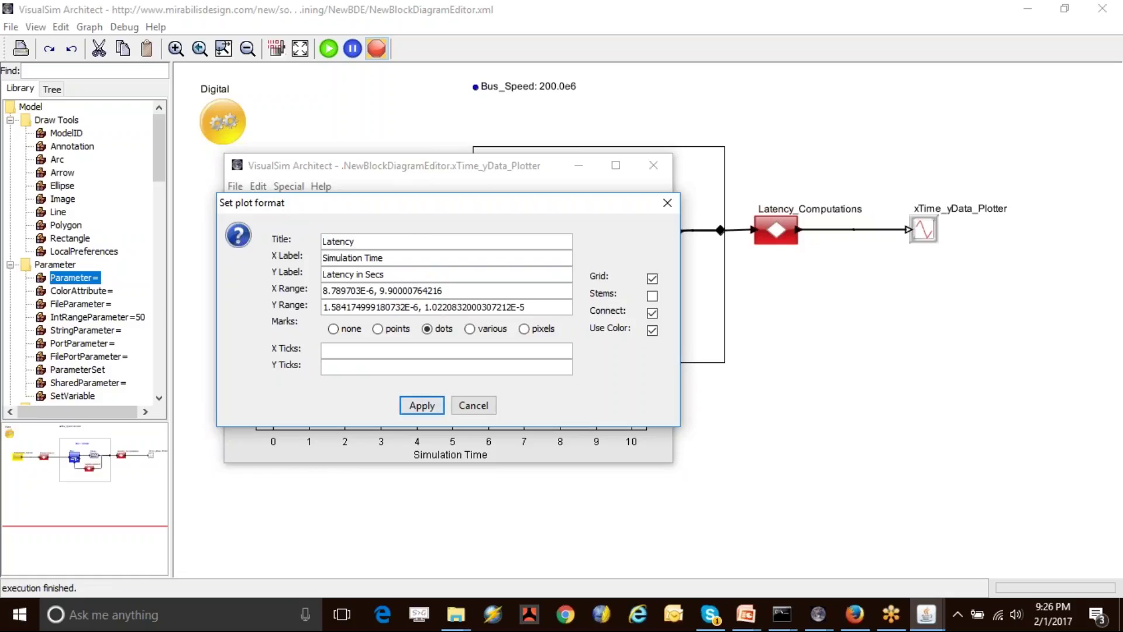
pyautogui.click(421, 404)
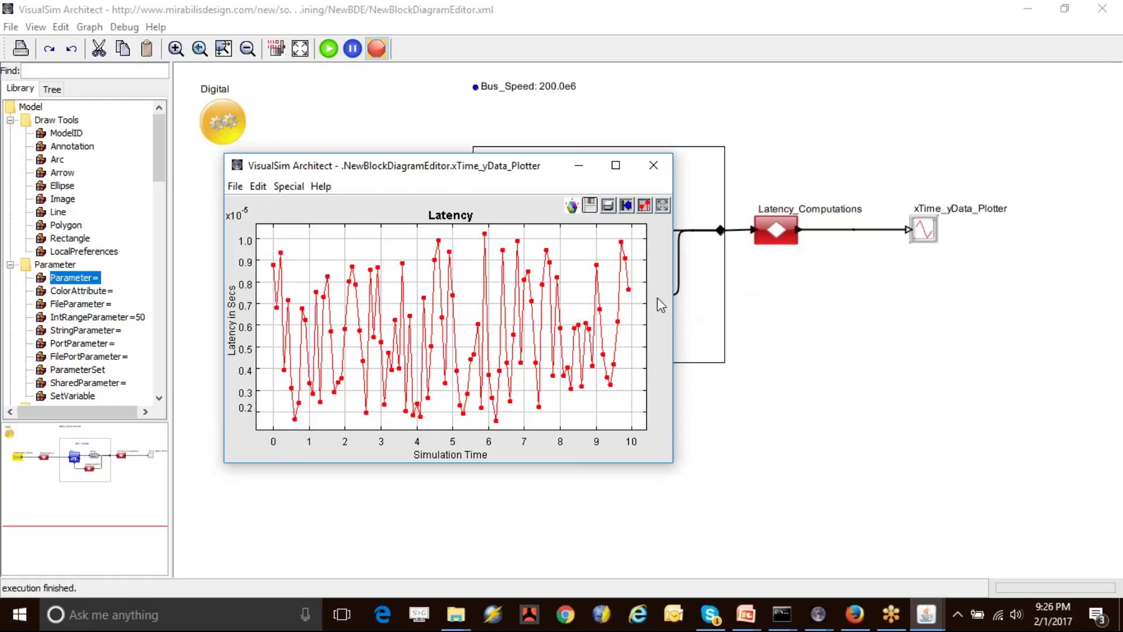
# Set the Bus_Speed parameter to 100.0e6 and rerun the simulation to check the latency plot, closing the plot when done
pyautogui.click(654, 168)
pyautogui.doubleClick(530, 92)
pyautogui.click(531, 289)
pyautogui.press('BackSpace')
pyautogui.write('1')
pyautogui.click(522, 335)
pyautogui.click(328, 48)
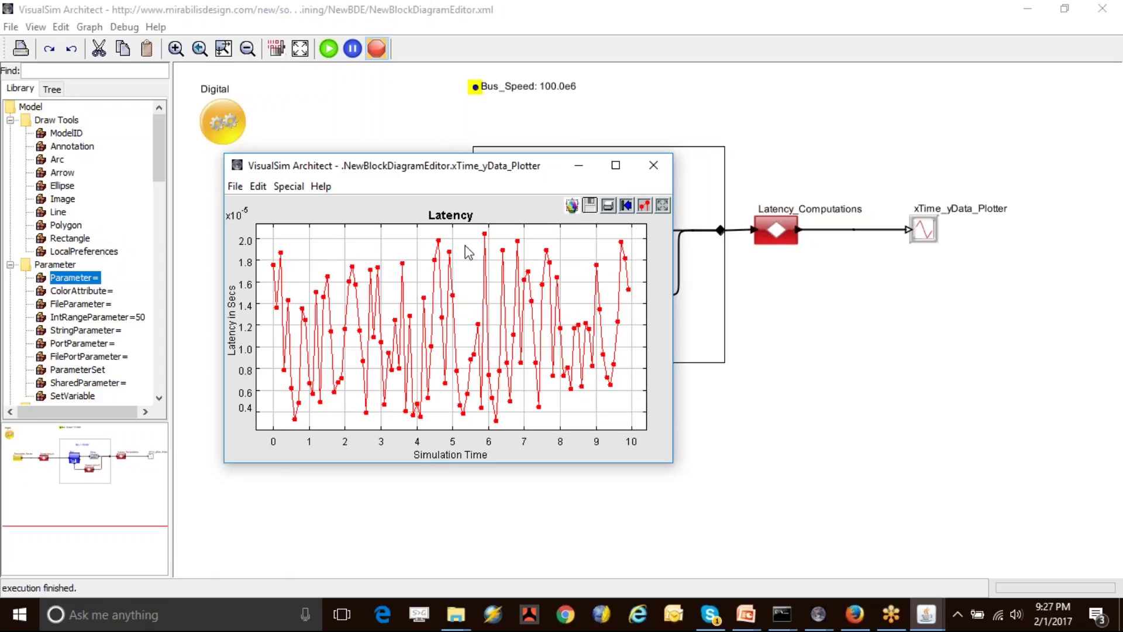
pyautogui.click(653, 165)
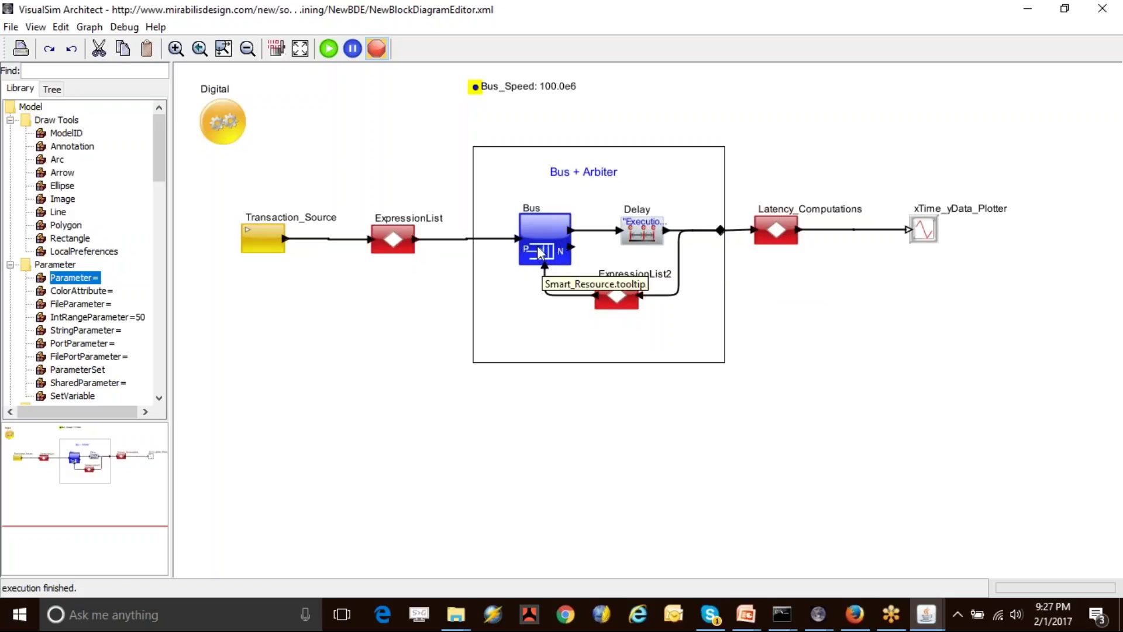
# Switch to the VM_05_Deficit_RR_Script_VM model and examine its Smart_Resource, Smart_Controller and five Trans_Src blocks
pyautogui.moveTo(821, 602)
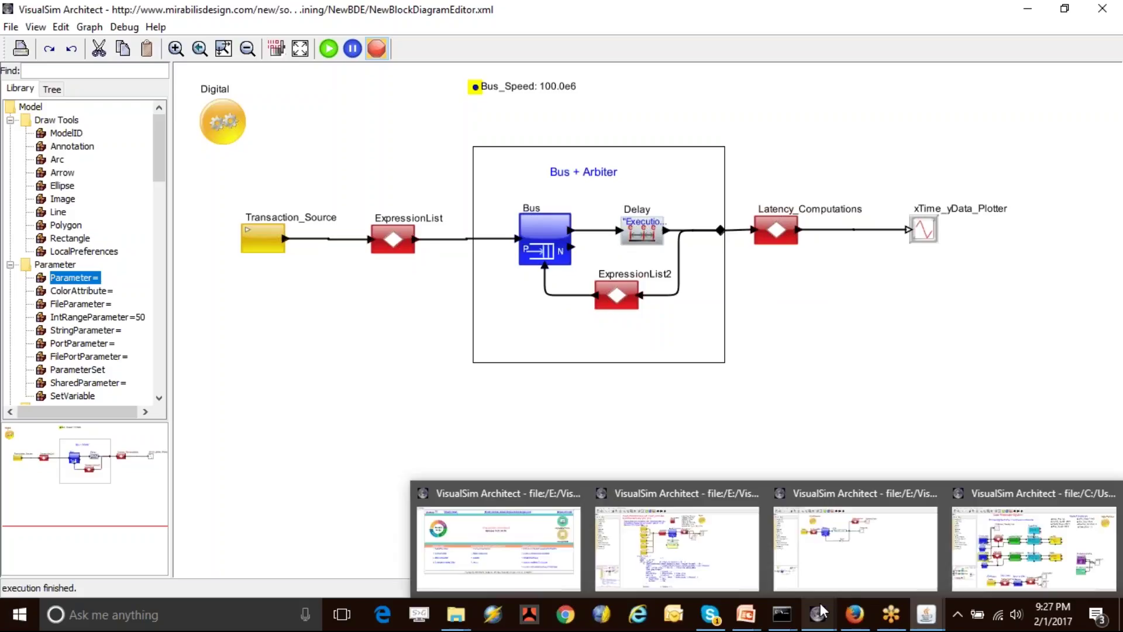
pyautogui.click(667, 545)
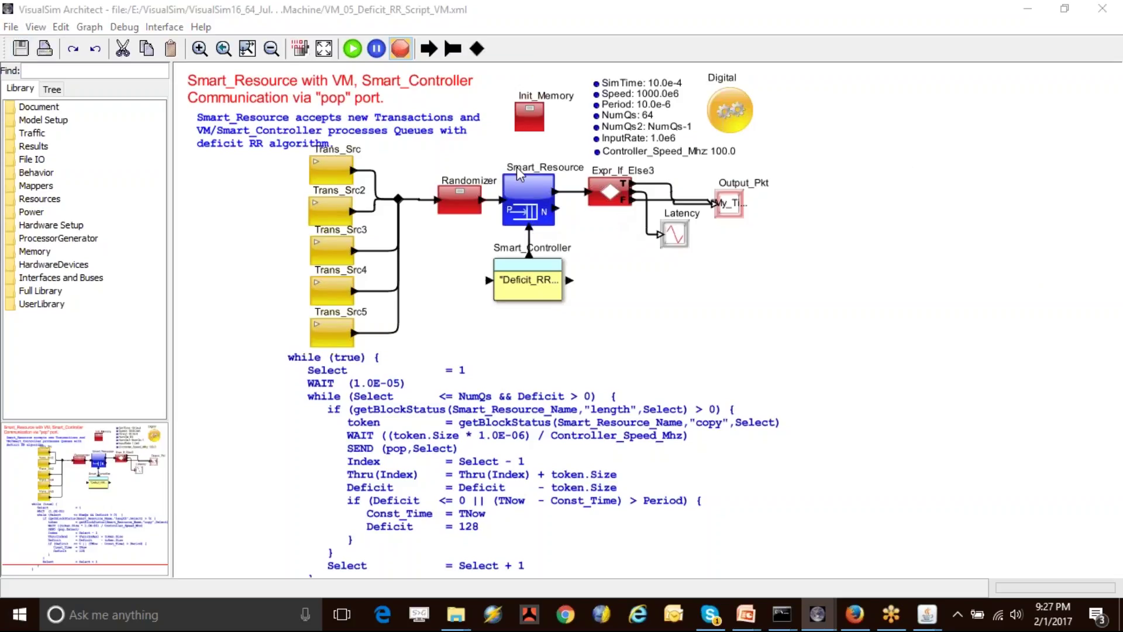
pyautogui.click(538, 198)
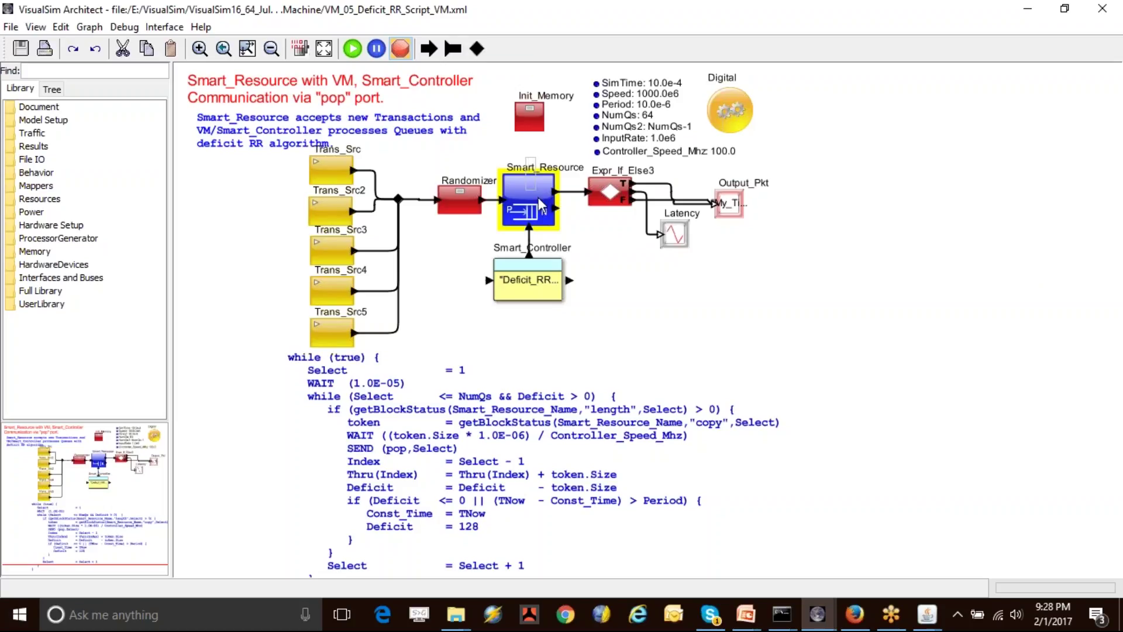
pyautogui.click(541, 285)
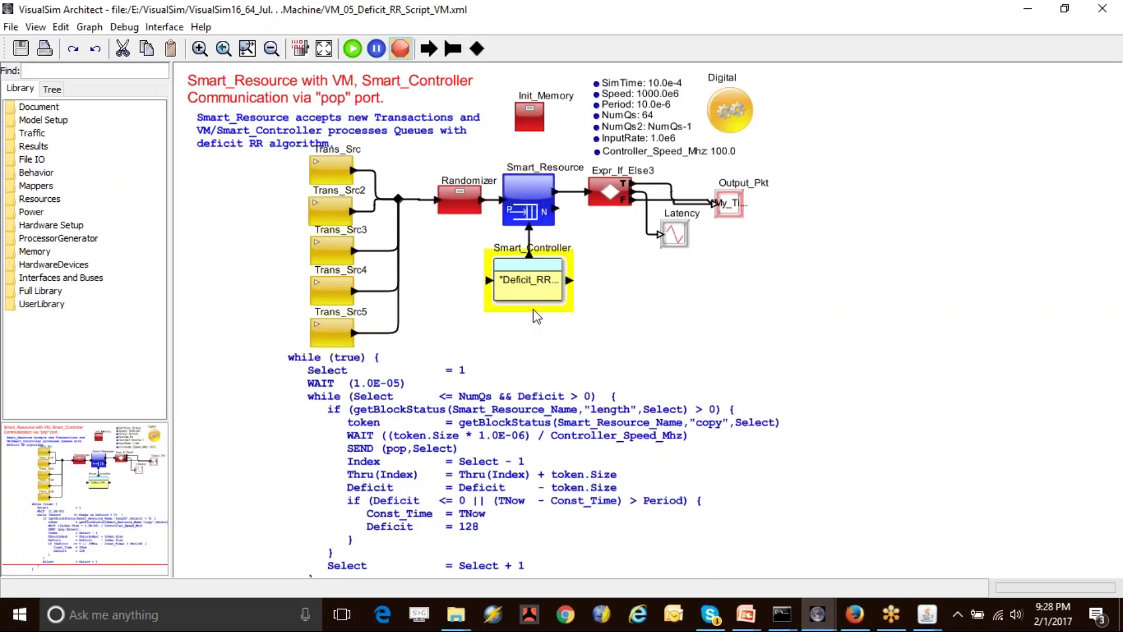
pyautogui.moveTo(279, 165); pyautogui.dragTo(336, 334)
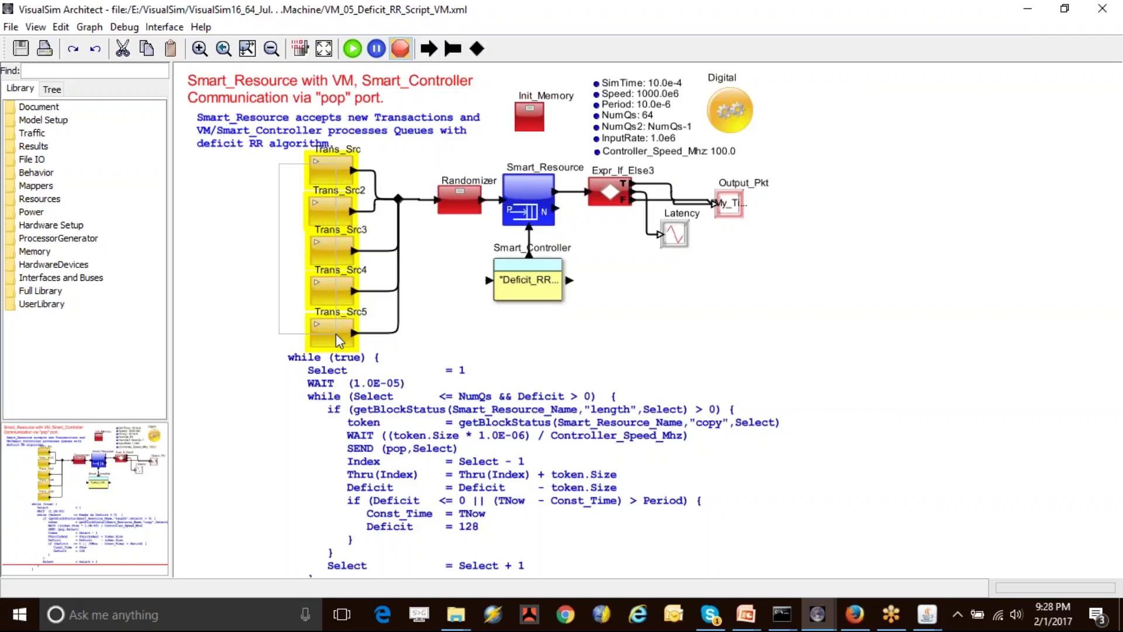
pyautogui.moveTo(336, 334); pyautogui.dragTo(336, 334)
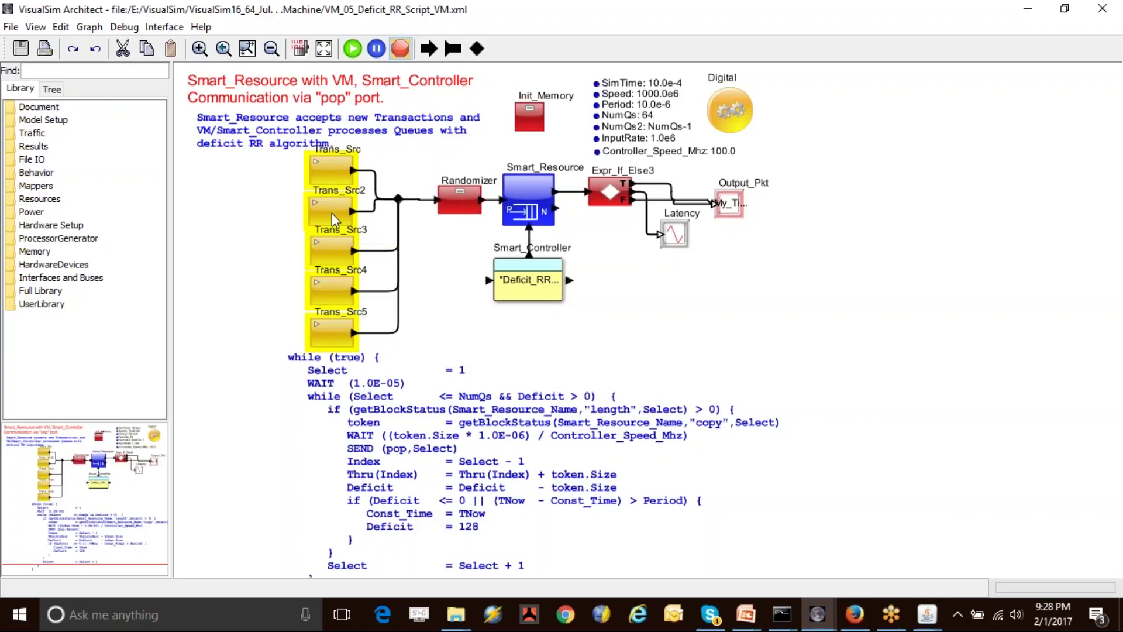
# Move the while-loop script annotation clear of the Trans_Src blocks, into the empty area below Smart_Controller
pyautogui.moveTo(457, 515); pyautogui.dragTo(578, 493)
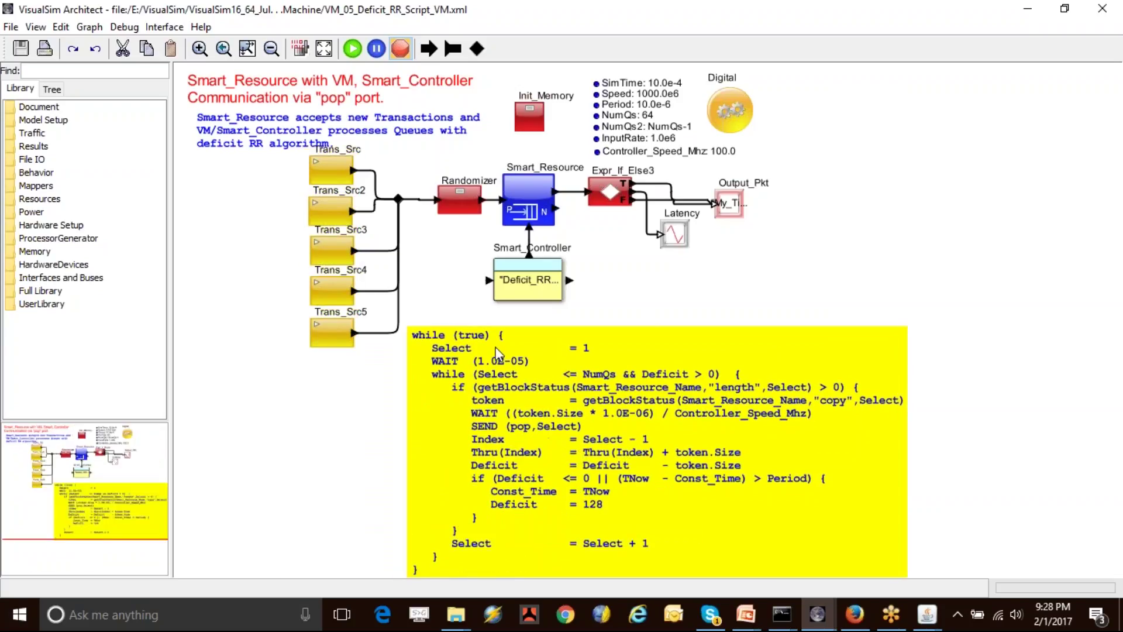
pyautogui.click(535, 280)
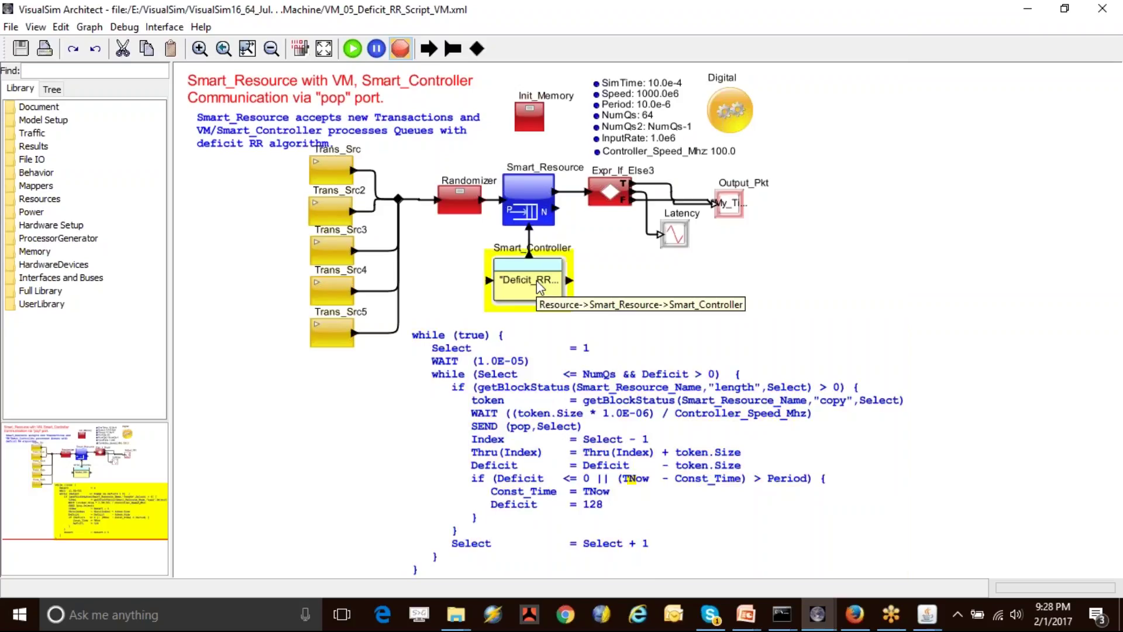
pyautogui.click(683, 322)
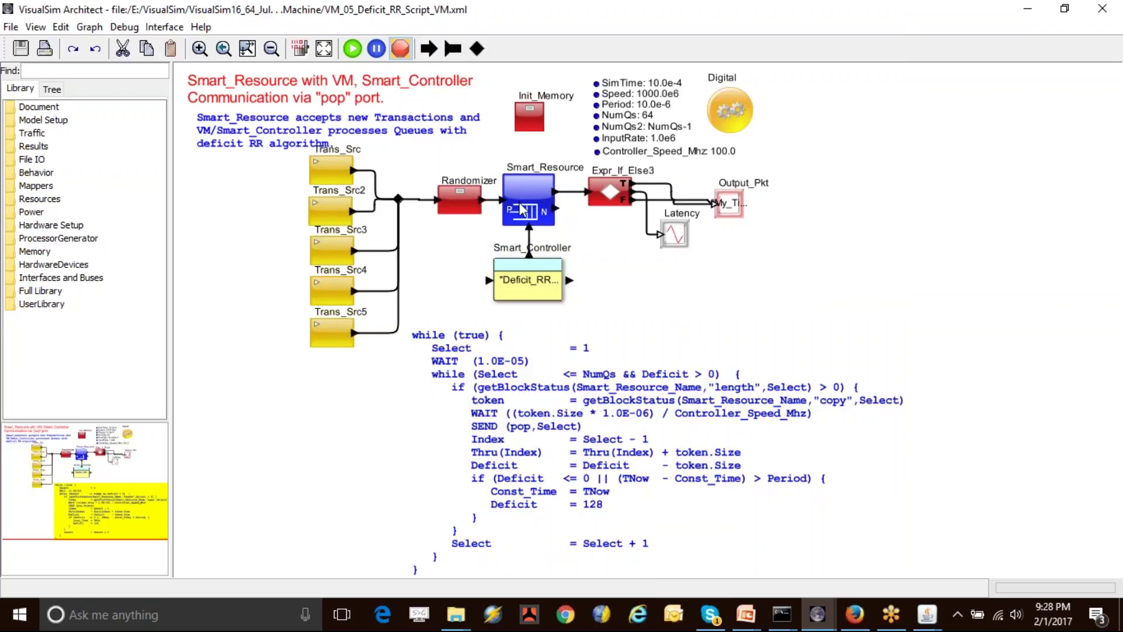
# Review Smart_Resource's queue parameters, including Max_Queue_Length and the queue number field, and close them unchanged
pyautogui.doubleClick(517, 205)
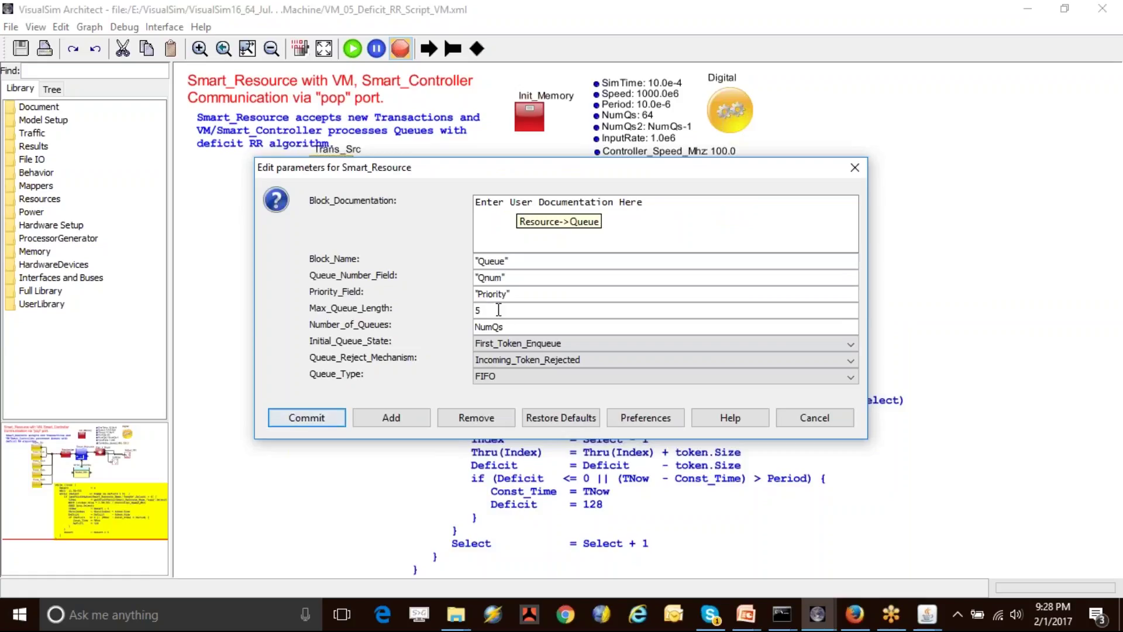
pyautogui.moveTo(475, 311); pyautogui.dragTo(495, 311)
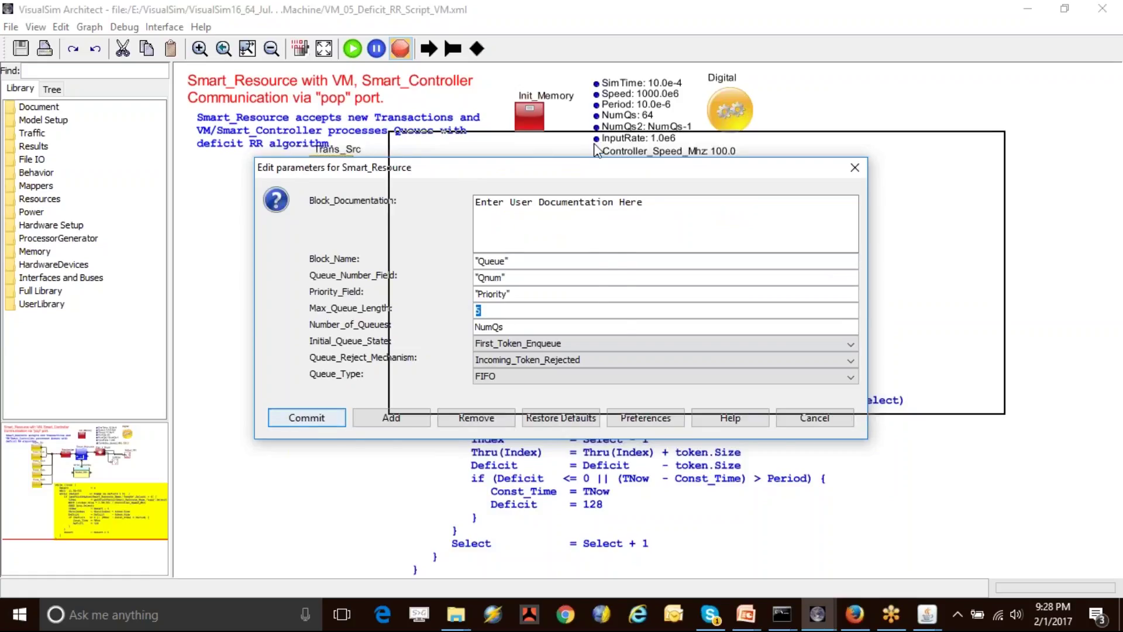
pyautogui.moveTo(458, 169); pyautogui.dragTo(593, 142)
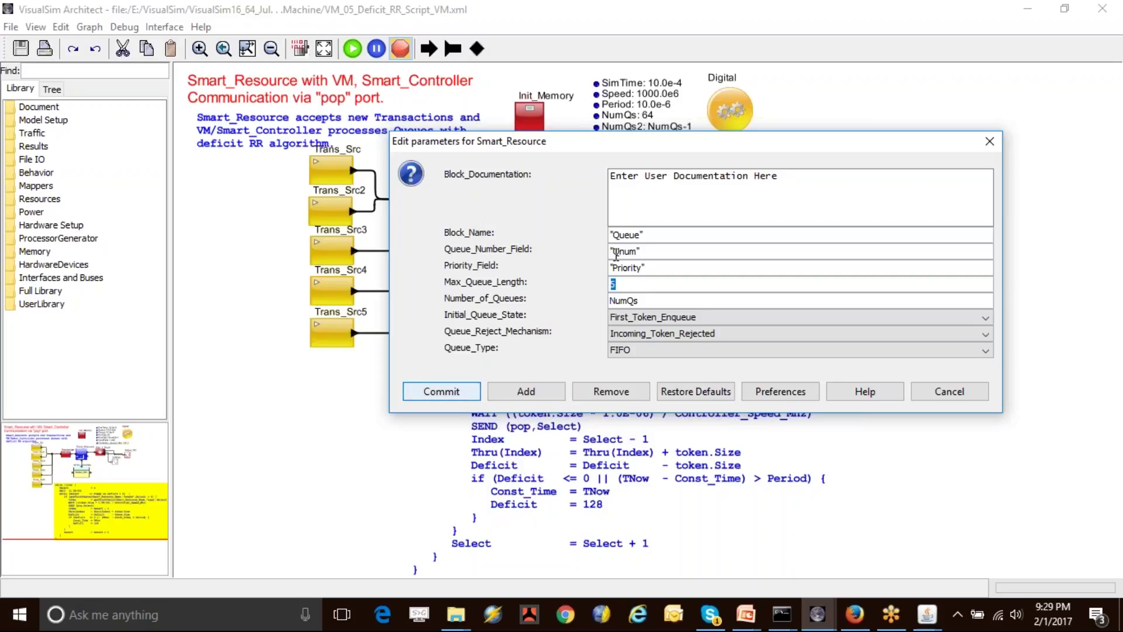
pyautogui.moveTo(605, 142); pyautogui.dragTo(410, 141)
pyautogui.click(240, 395)
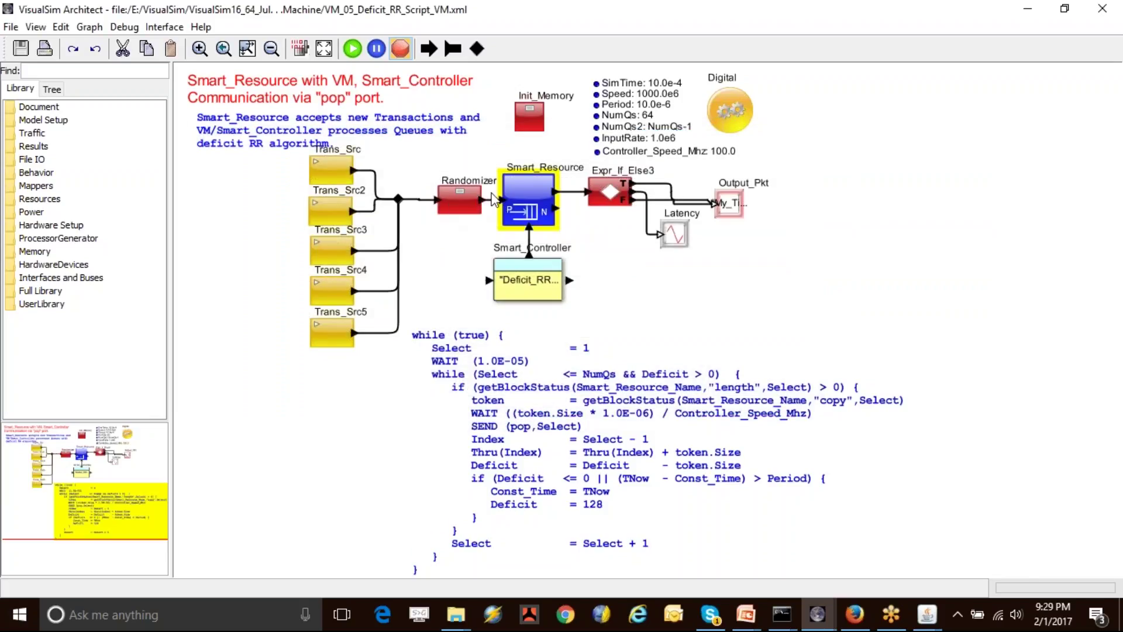
# Open Smart_Controller's script in its own window, moved aside and widened for reading
pyautogui.click(546, 288)
pyautogui.rightClick(545, 288)
pyautogui.click(609, 457)
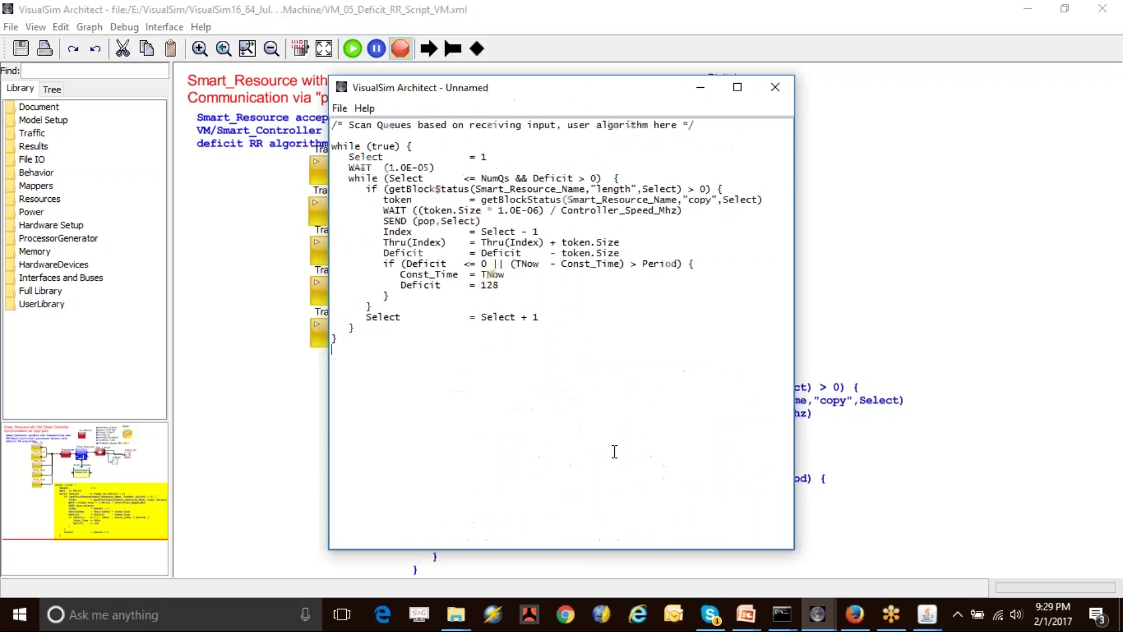
pyautogui.moveTo(417, 87); pyautogui.dragTo(254, 78)
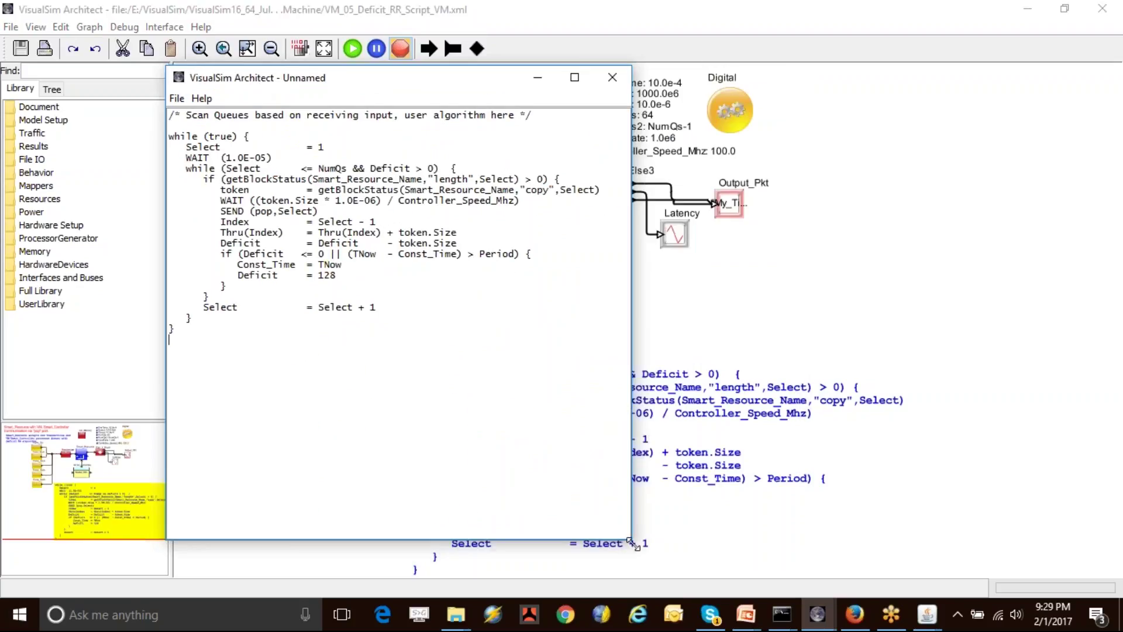
pyautogui.moveTo(630, 542); pyautogui.dragTo(742, 501)
# Examine the script's inner while loop, its queue length check, WAIT expression and SEND statement, then close the script
pyautogui.moveTo(186, 168); pyautogui.dragTo(175, 330)
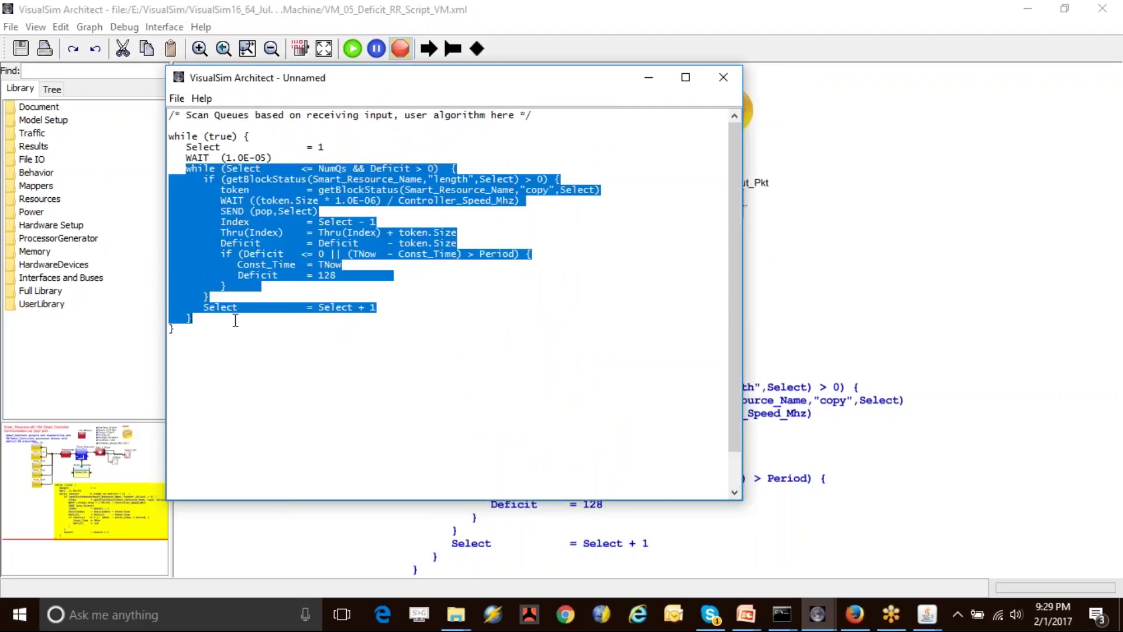
pyautogui.click(302, 234)
pyautogui.moveTo(225, 179); pyautogui.dragTo(552, 181)
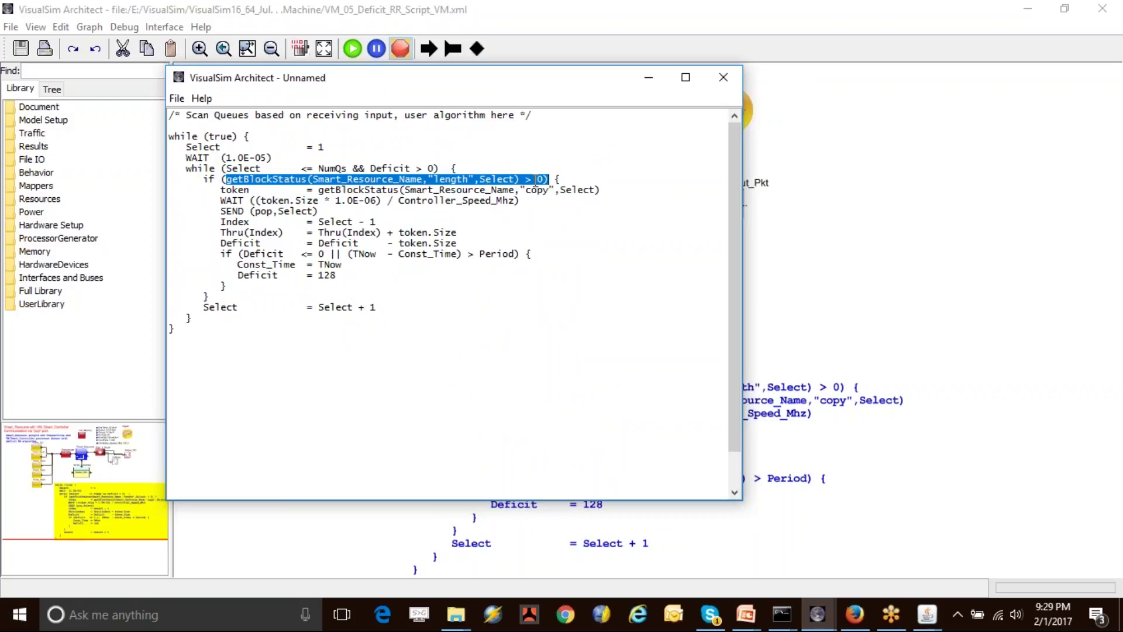
pyautogui.click(538, 179)
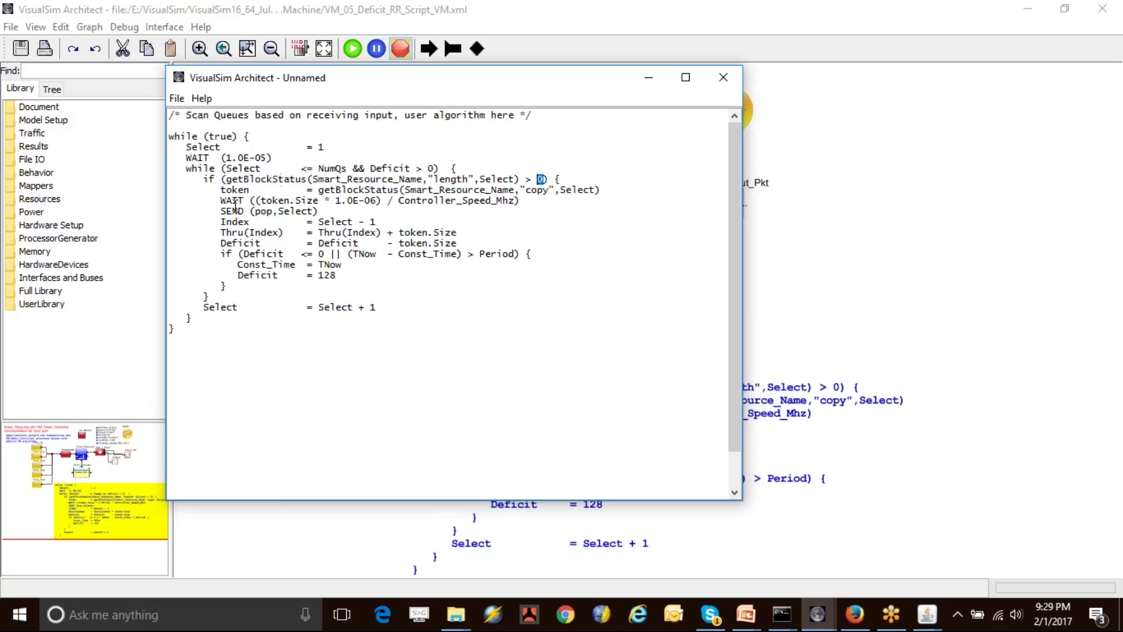
pyautogui.moveTo(211, 188); pyautogui.dragTo(519, 202)
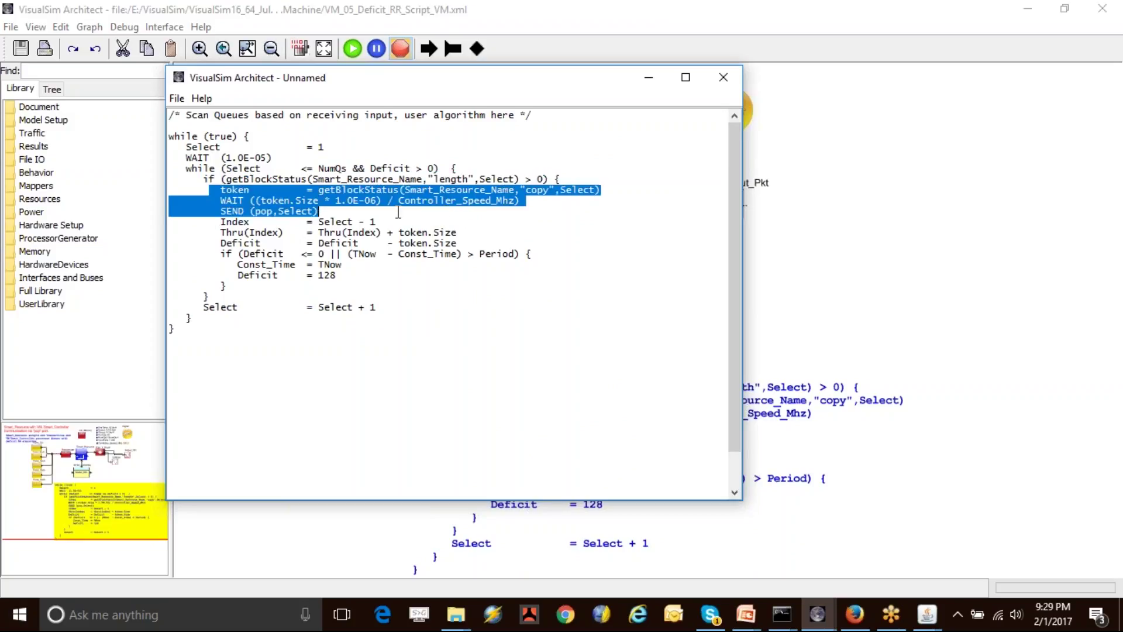
pyautogui.doubleClick(439, 202)
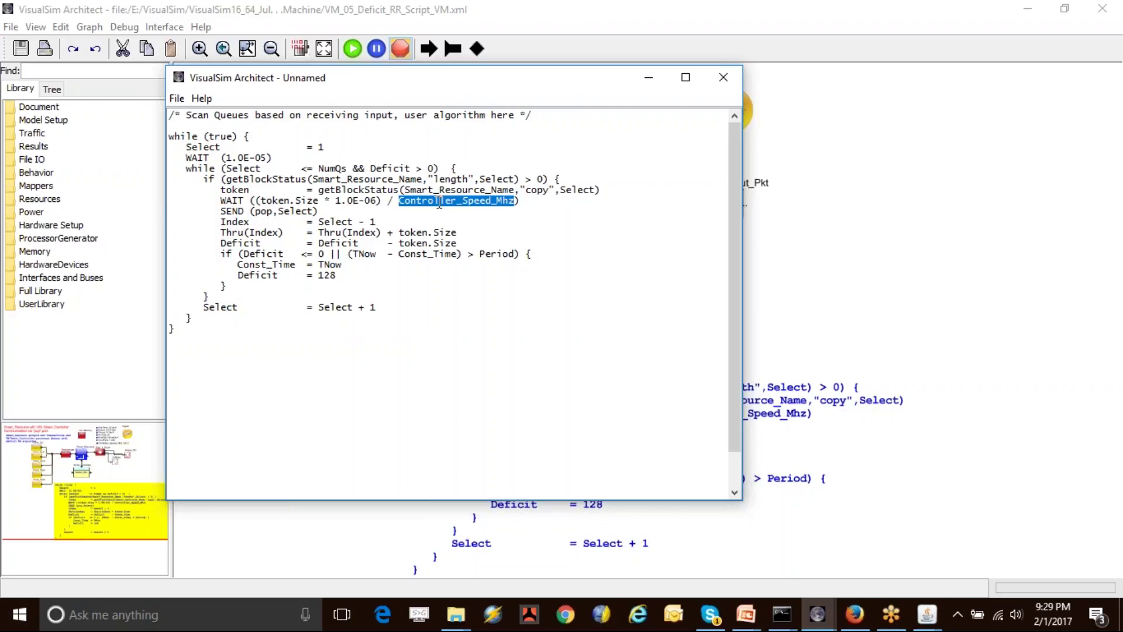
pyautogui.doubleClick(296, 212)
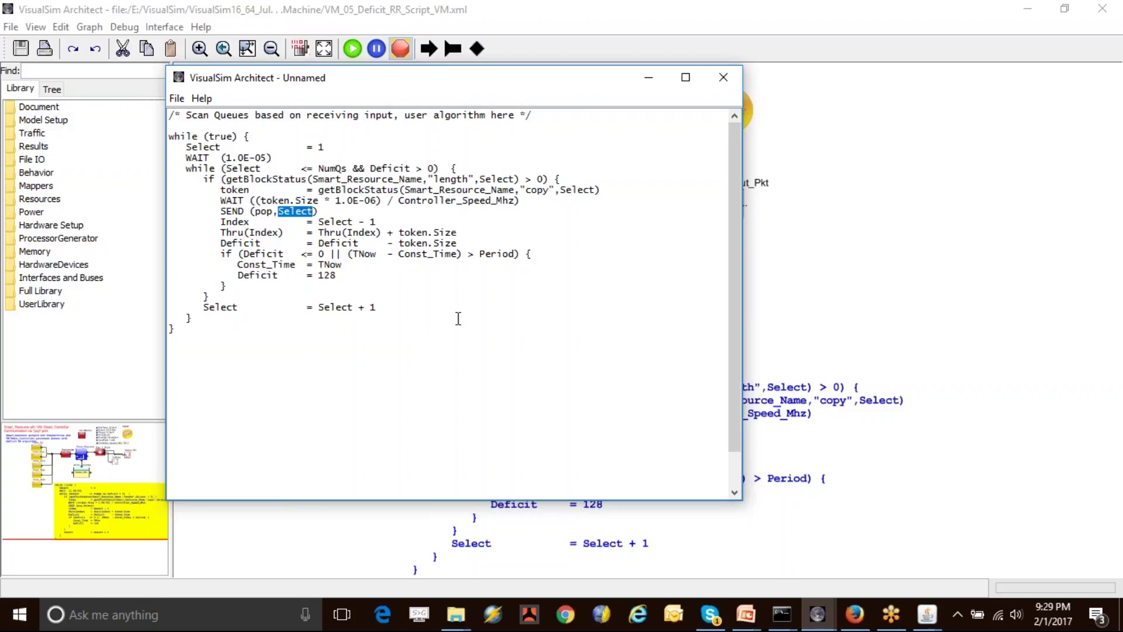
pyautogui.click(713, 83)
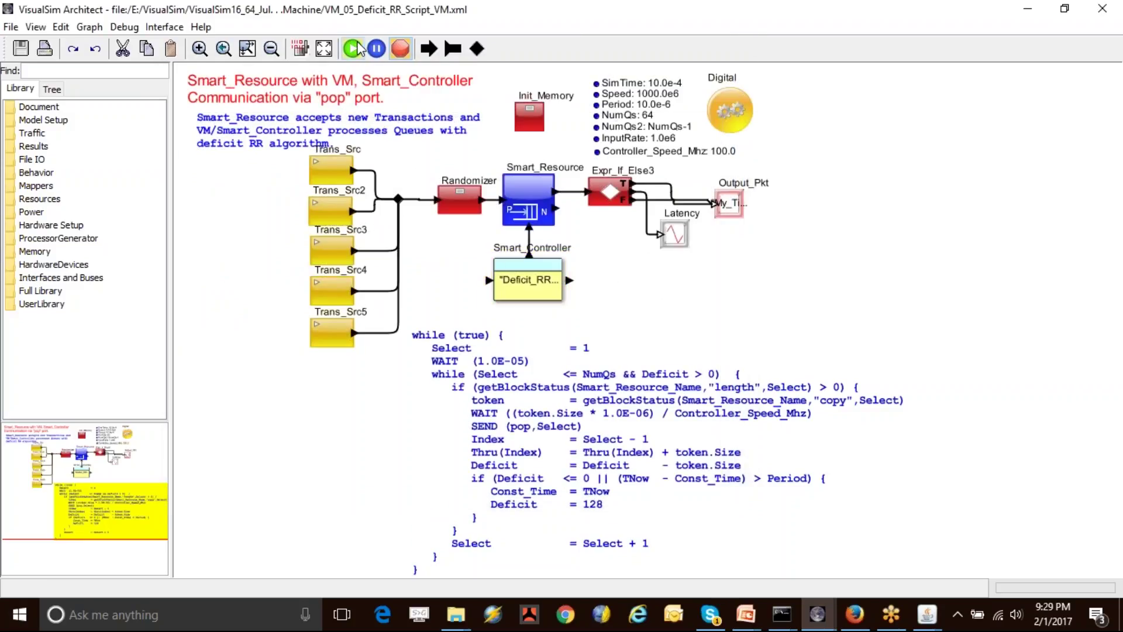
# Run the deficit round-robin simulation, then move the Latency plot beside the output and enlarge it for reading
pyautogui.click(358, 49)
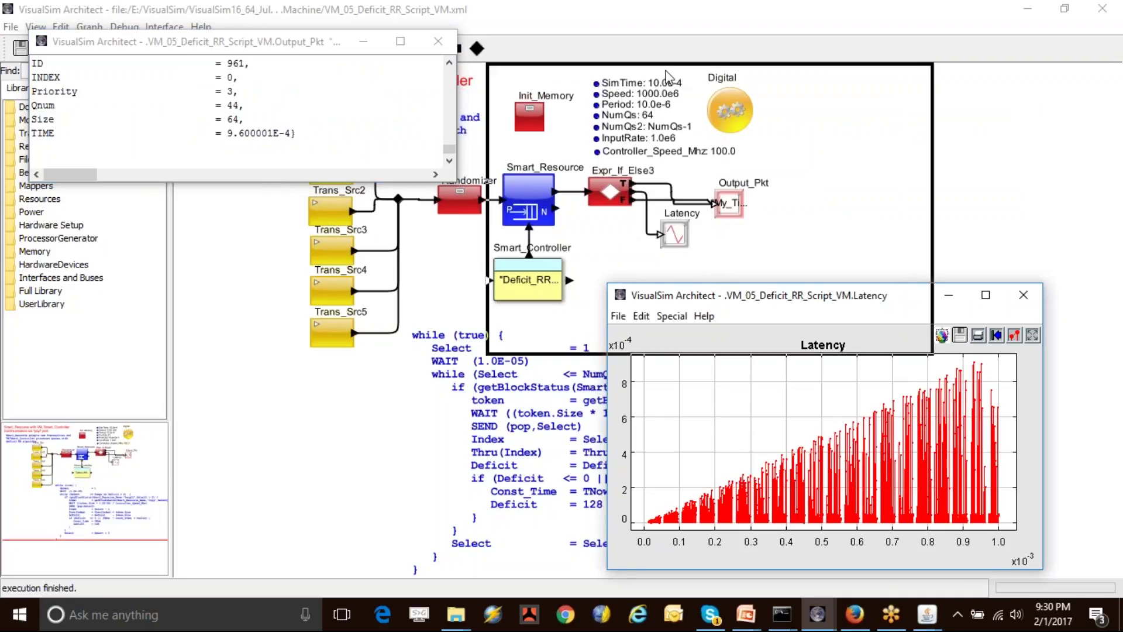
pyautogui.moveTo(634, 78); pyautogui.dragTo(634, 77)
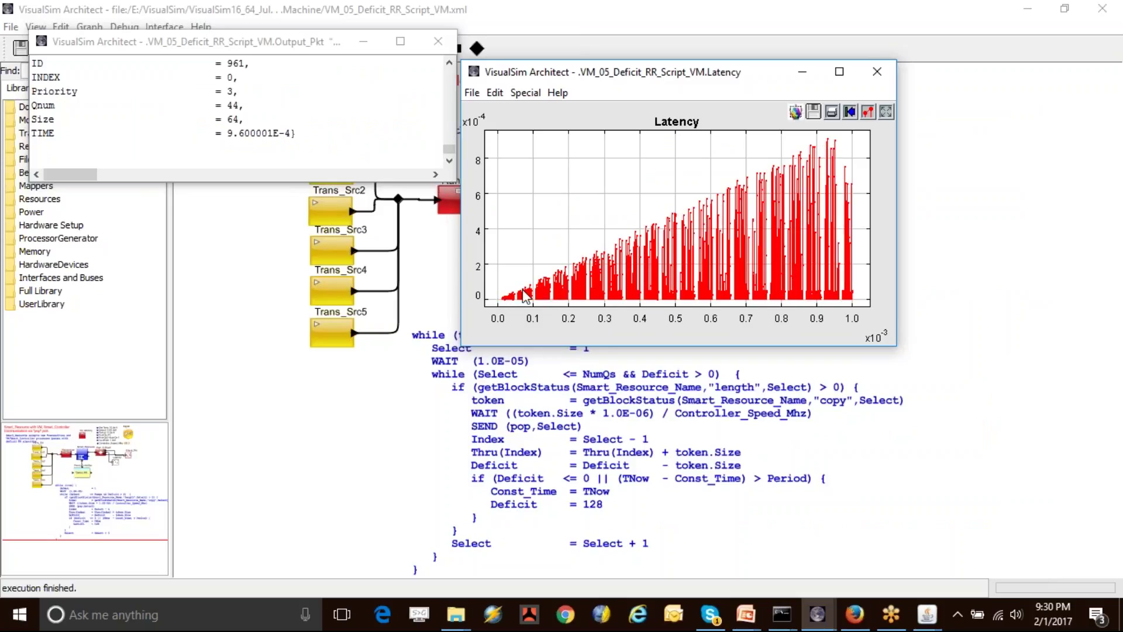
pyautogui.moveTo(658, 75); pyautogui.dragTo(371, 185)
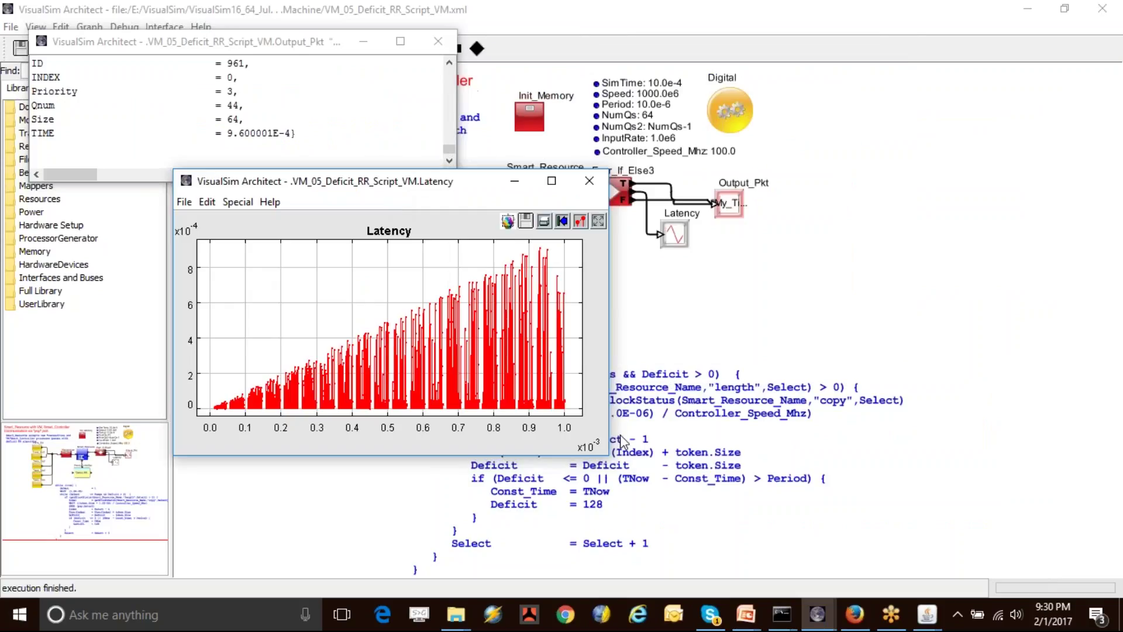
pyautogui.moveTo(609, 455); pyautogui.dragTo(820, 515)
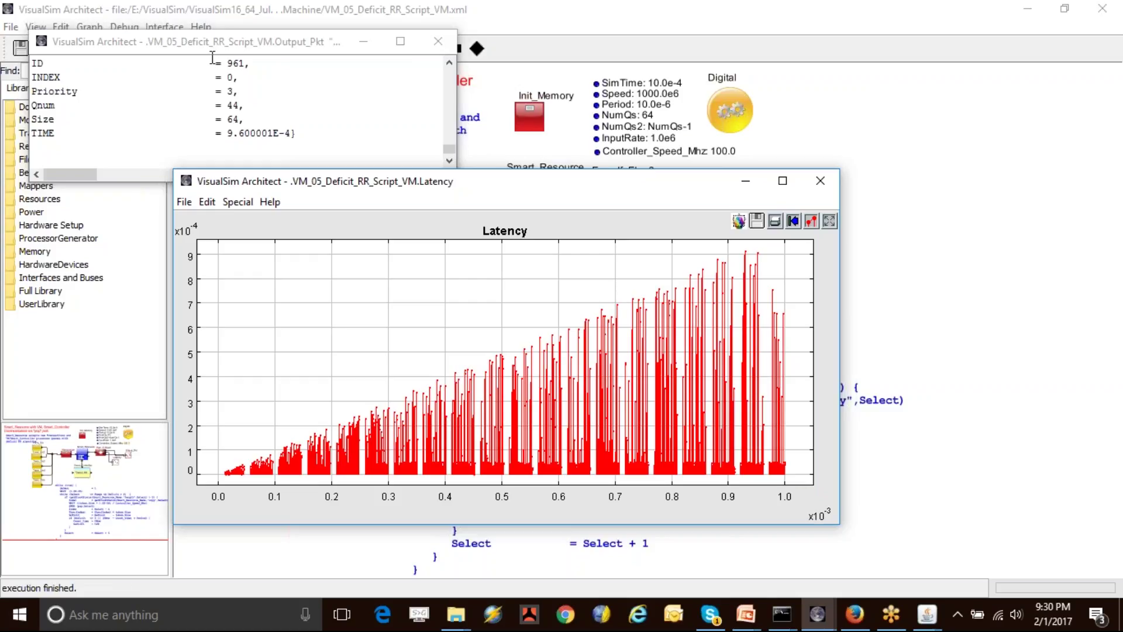
# Enlarge the Output_Pkt text window to examine its last transaction records, then close it and the Latency plot
pyautogui.click(267, 158)
pyautogui.moveTo(267, 183); pyautogui.dragTo(277, 489)
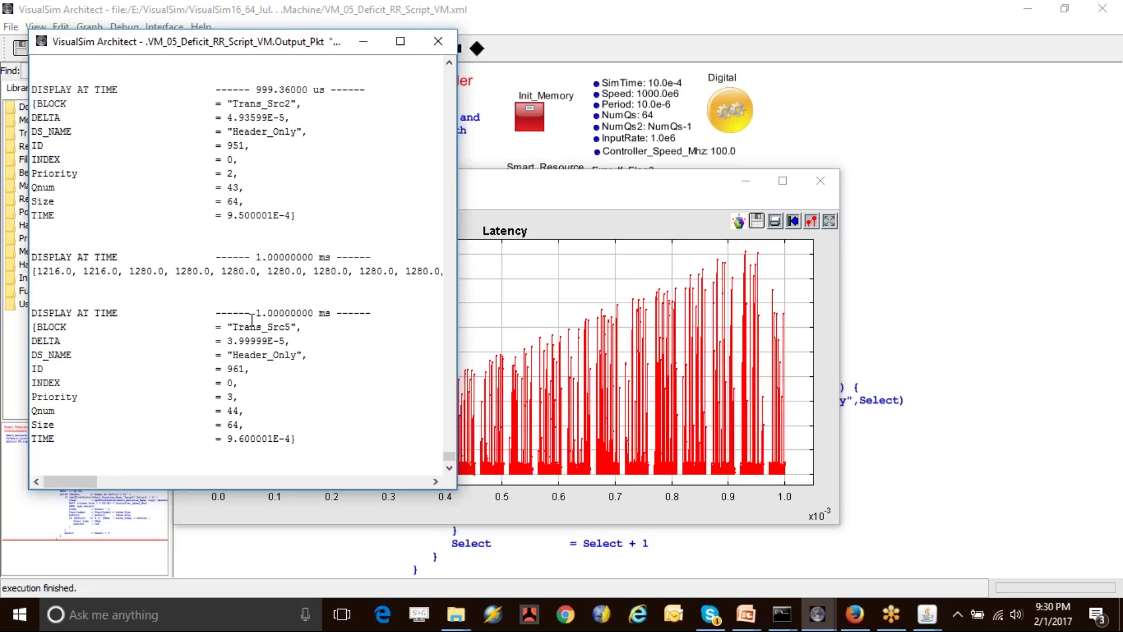
pyautogui.click(439, 41)
pyautogui.click(813, 183)
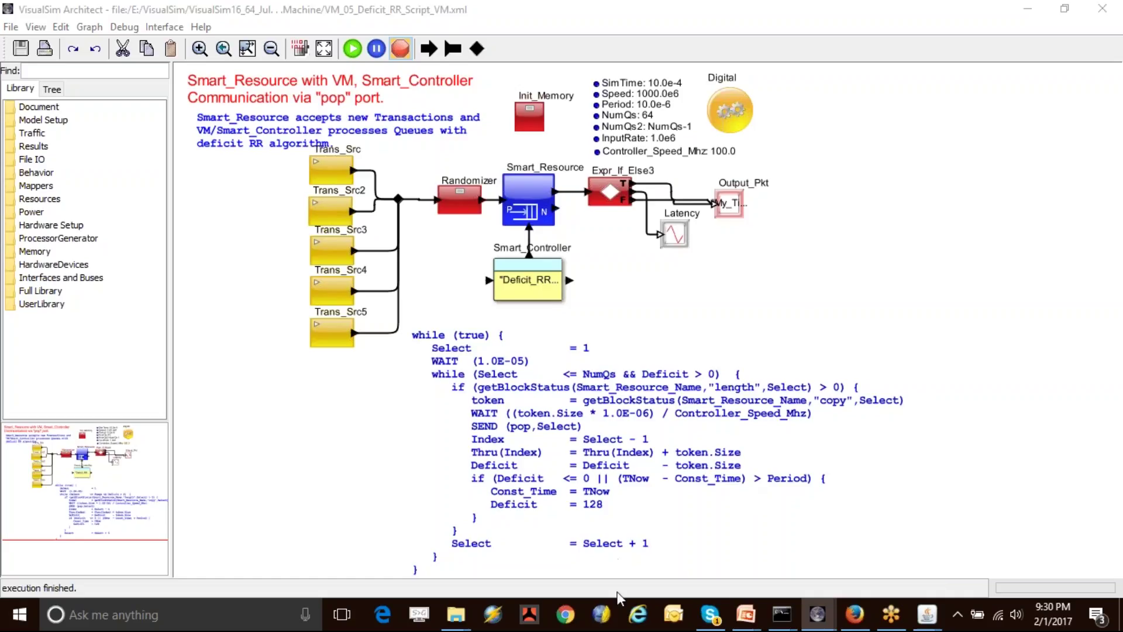
# Switch to the NewBlockDiagramEditor bus model and shift the Bus_Speed parameter slightly toward the centre above the Bus + Arbiter box
pyautogui.moveTo(746, 614)
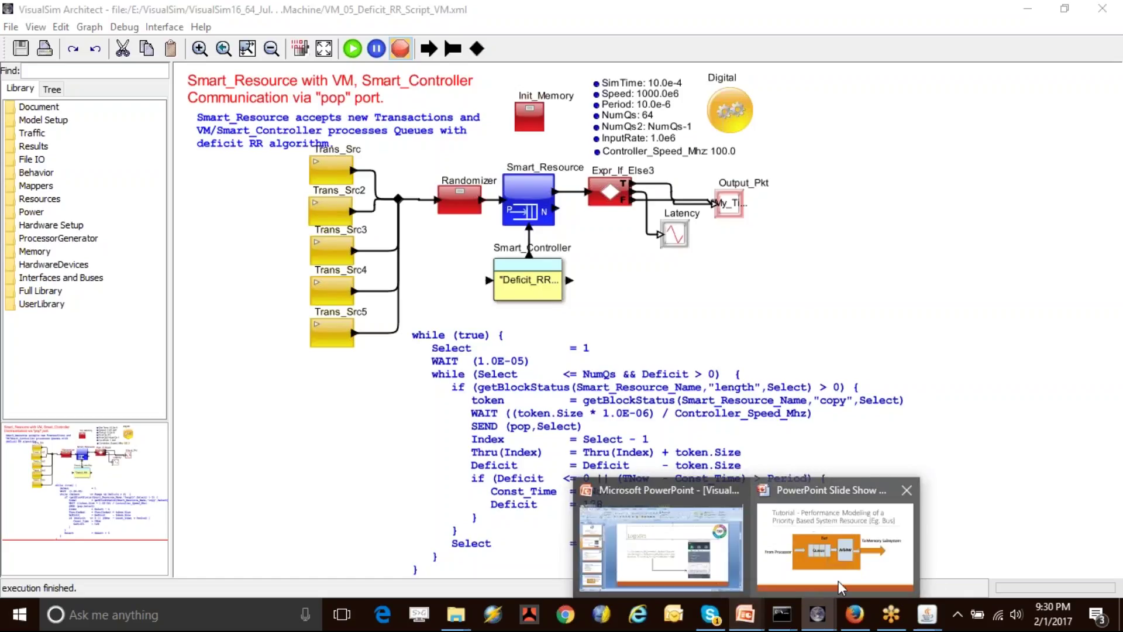
pyautogui.moveTo(821, 619)
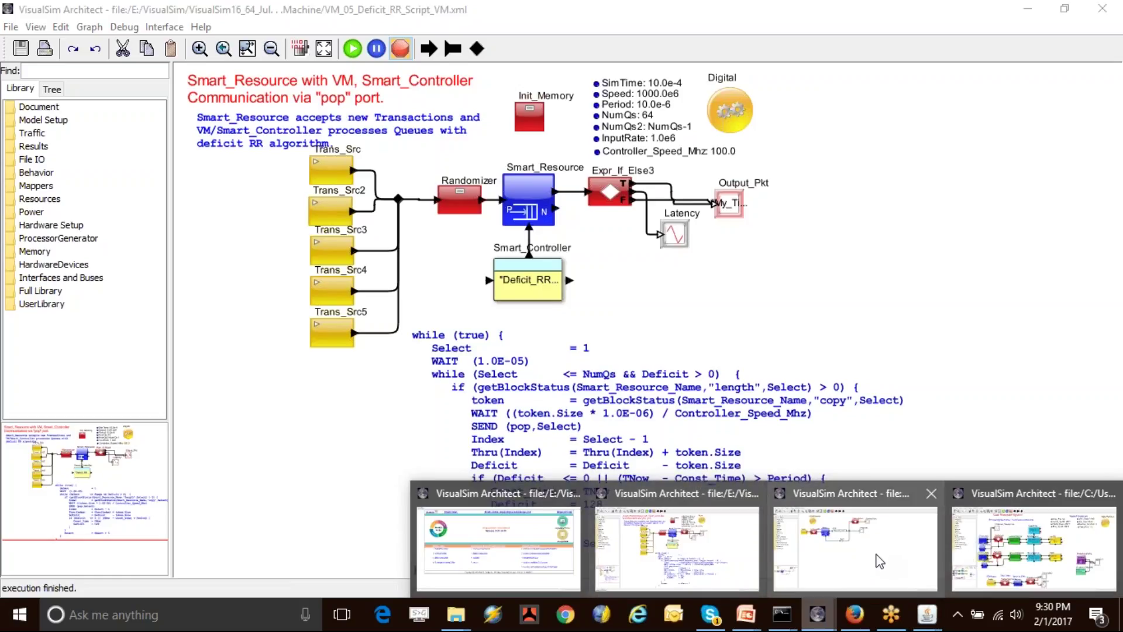
pyautogui.click(846, 555)
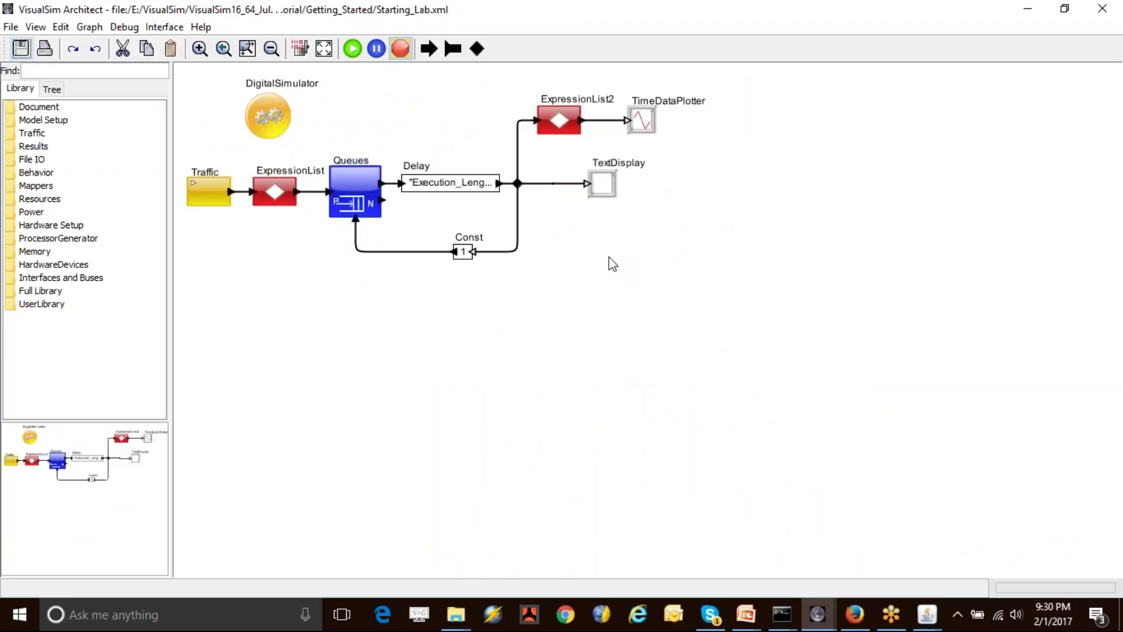
pyautogui.moveTo(927, 614)
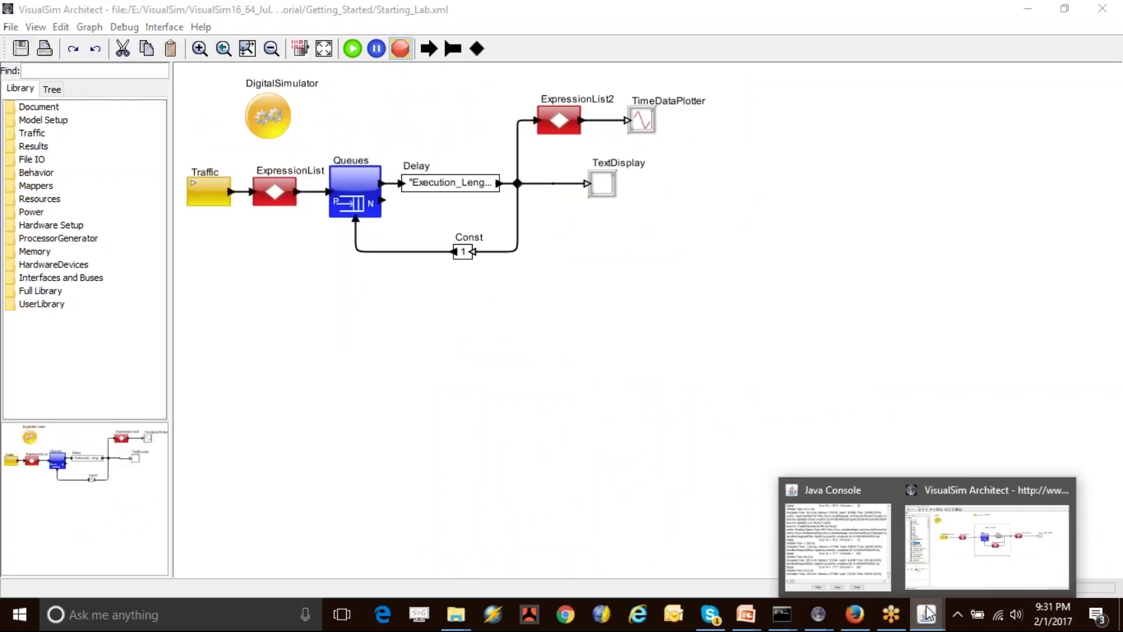
pyautogui.click(988, 553)
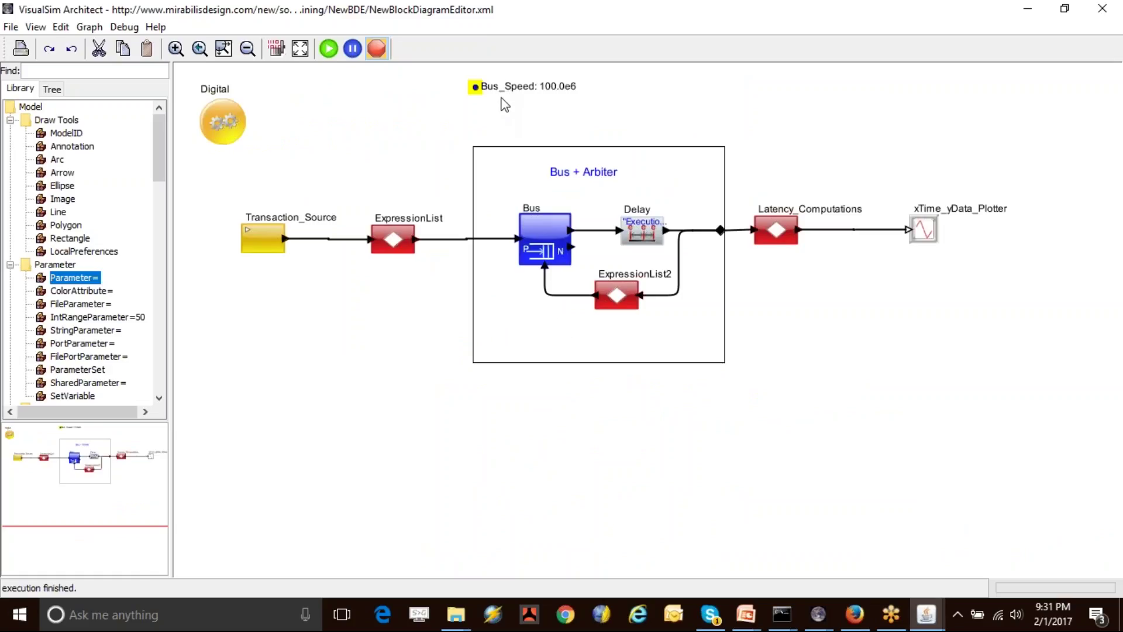
pyautogui.moveTo(510, 97)
pyautogui.mouseDown()
pyautogui.moveTo(536, 107)
pyautogui.moveTo(527, 103)
pyautogui.mouseUp()
# Misspell Bus_Speed as Bus_Spee in ExpressionList's Execution_Length expression, run the model to test error reporting, and dismiss the exception and plot
pyautogui.doubleClick(398, 245)
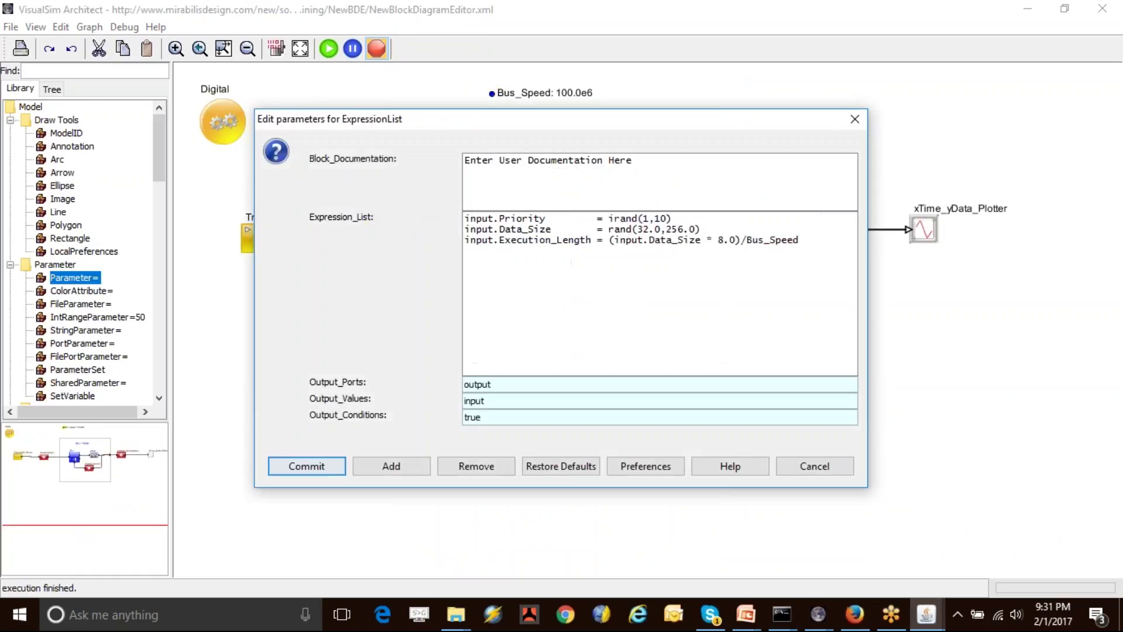
pyautogui.moveTo(514, 130); pyautogui.dragTo(457, 184)
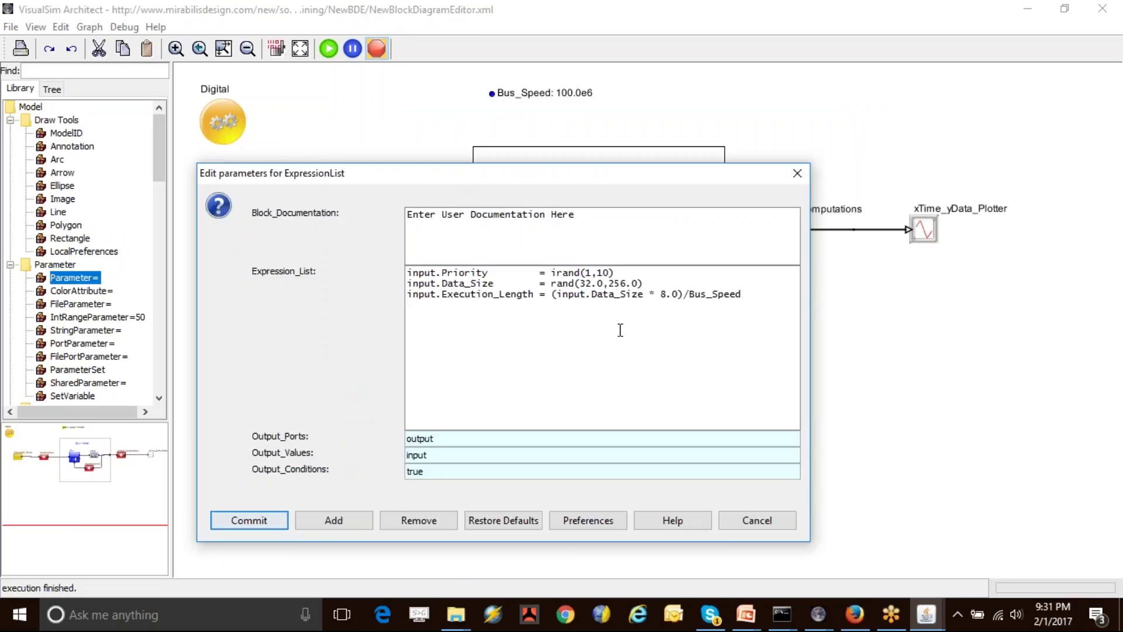
pyautogui.click(760, 294)
pyautogui.press('BackSpace')
pyautogui.click(268, 527)
pyautogui.click(325, 47)
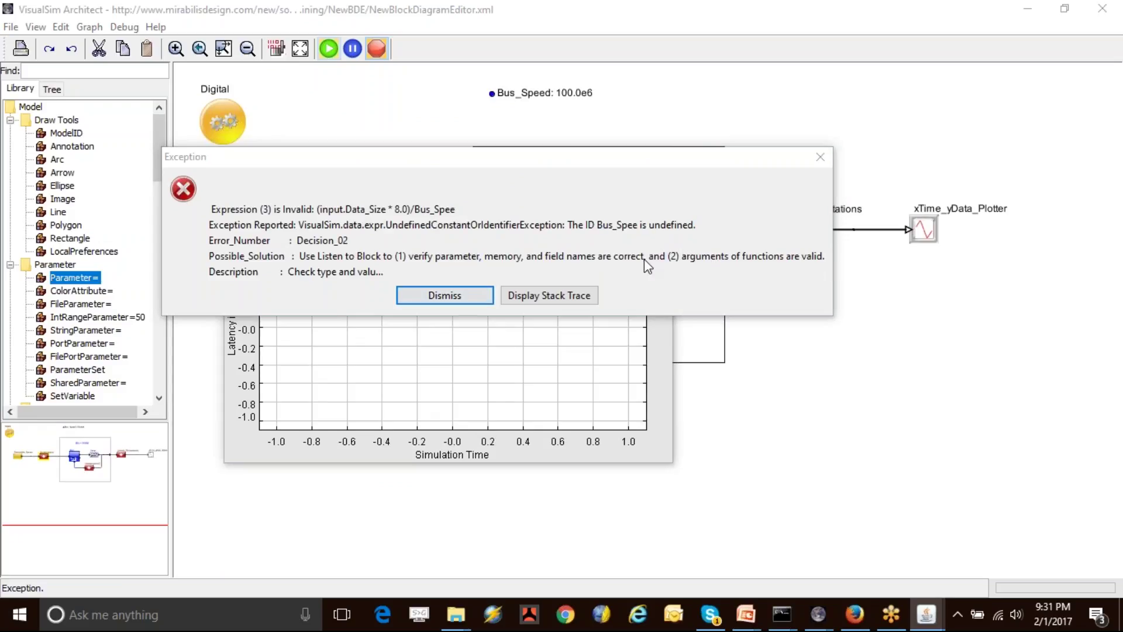
pyautogui.click(461, 301)
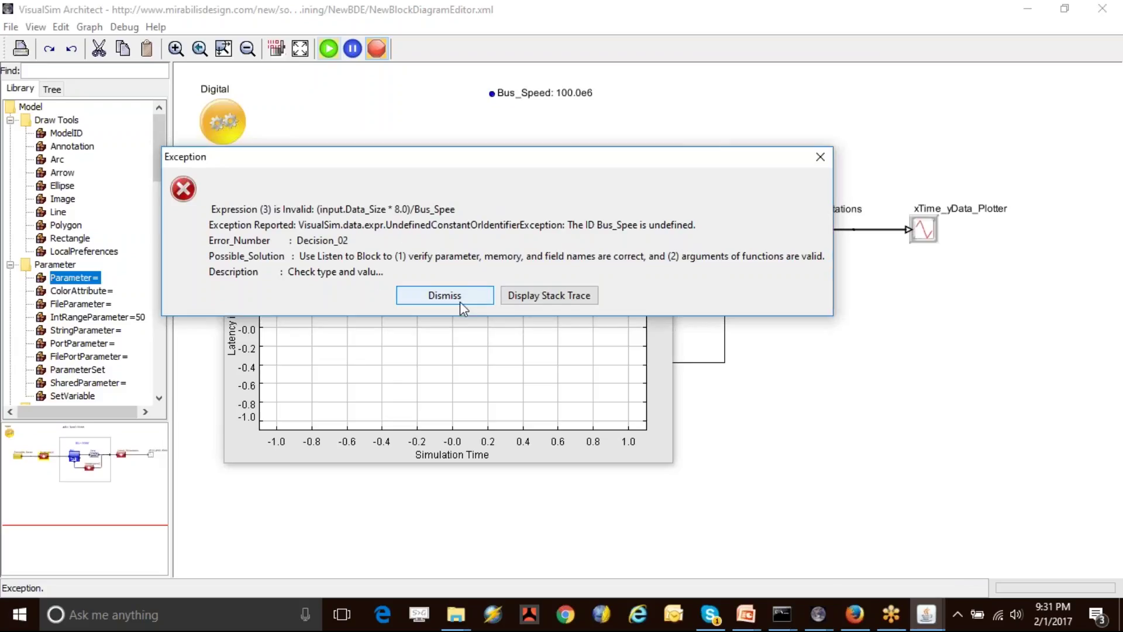
pyautogui.click(567, 169)
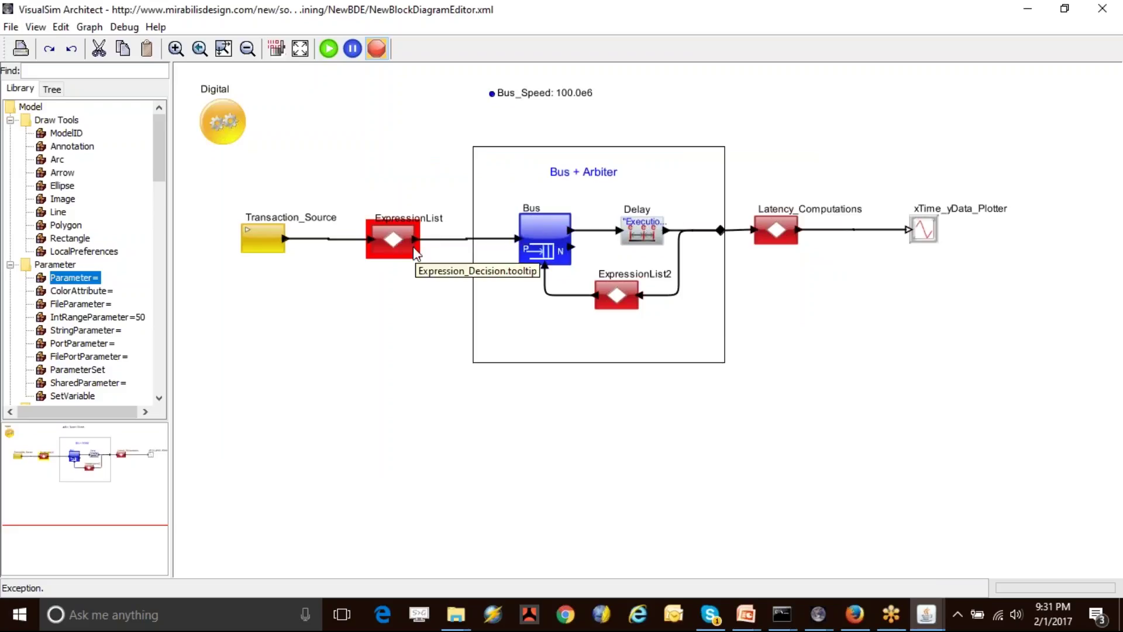
# Correct the divisor in ExpressionList's Execution_Length expression to Bus_Speed and commit it
pyautogui.doubleClick(395, 238)
pyautogui.click(795, 241)
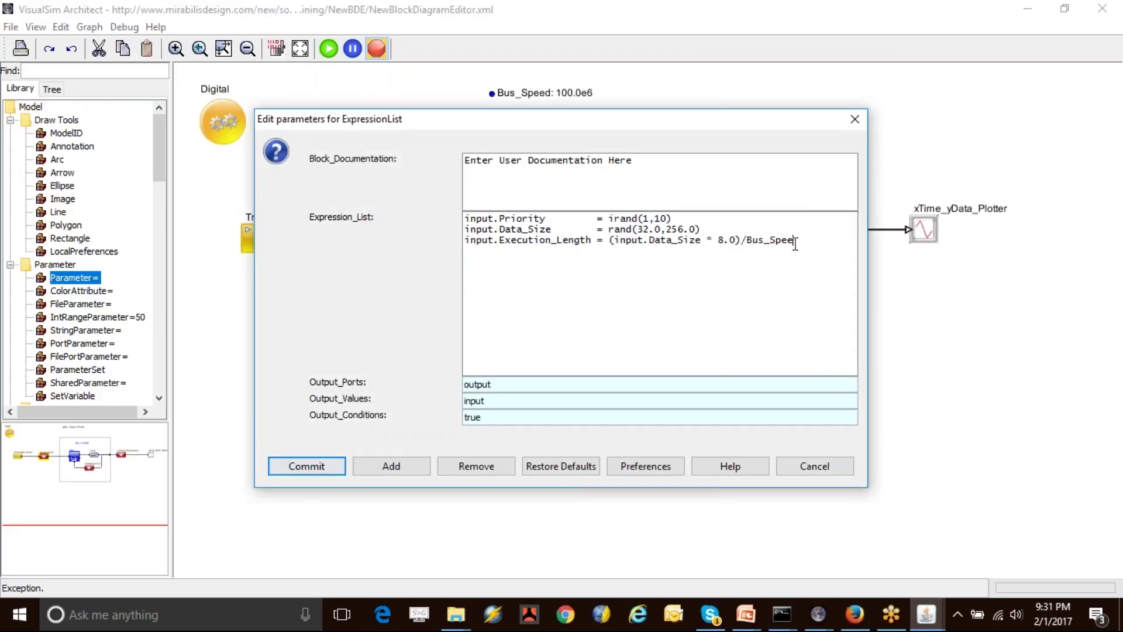
pyautogui.write('d')
pyautogui.click(307, 466)
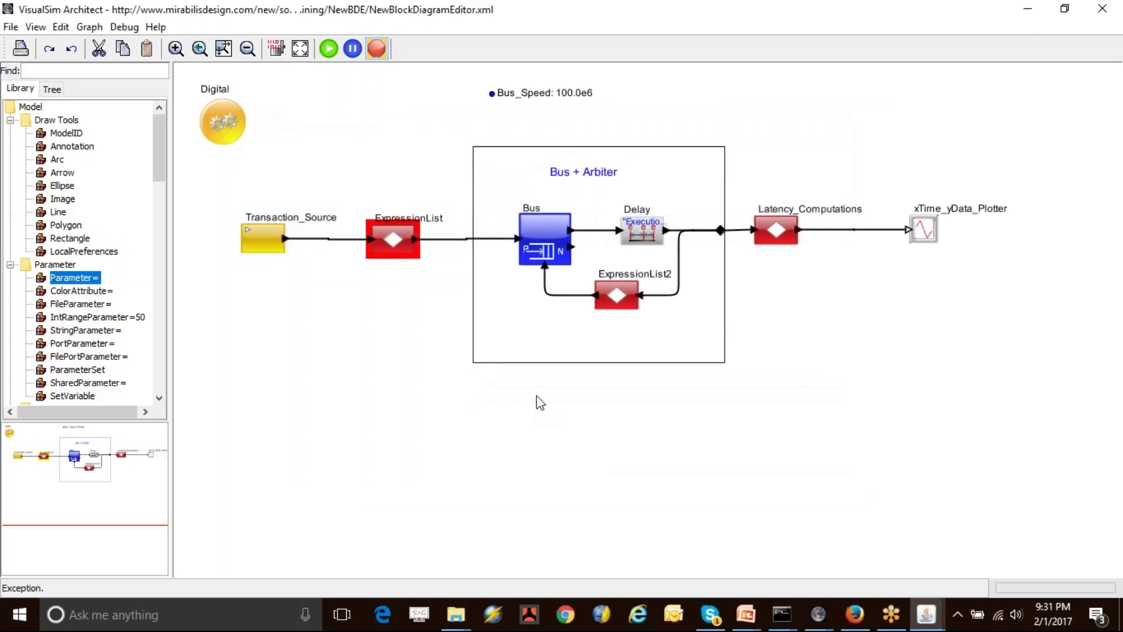
# Set the Delay block's Delay_Value to "Execution_length" with a lowercase l and commit it
pyautogui.doubleClick(643, 234)
pyautogui.click(511, 323)
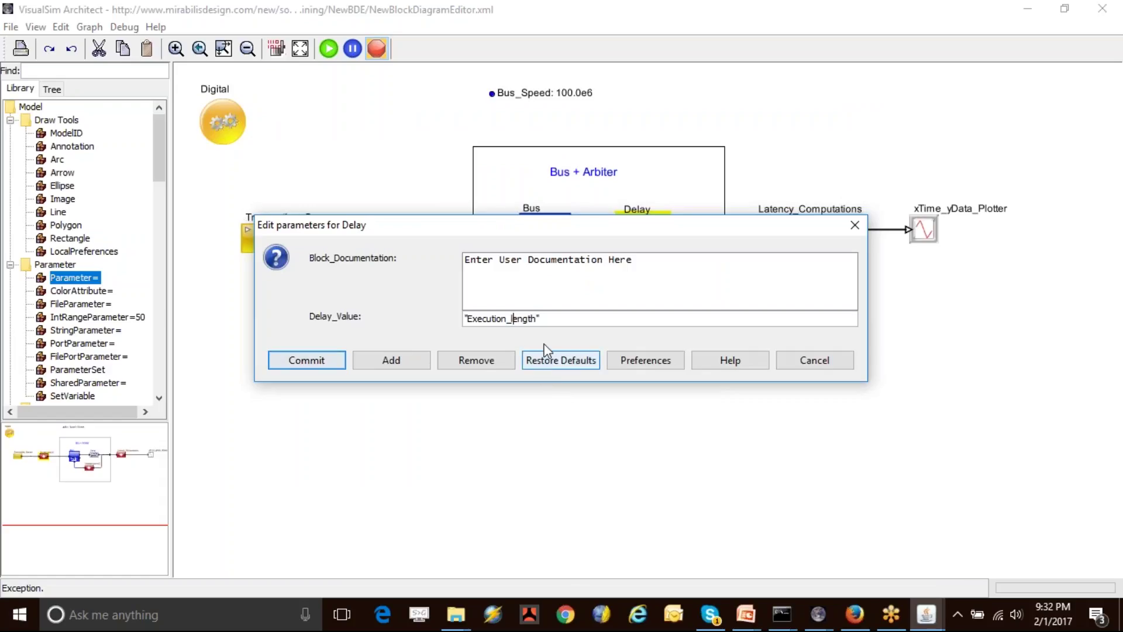
pyautogui.moveTo(463, 227); pyautogui.dragTo(440, 217)
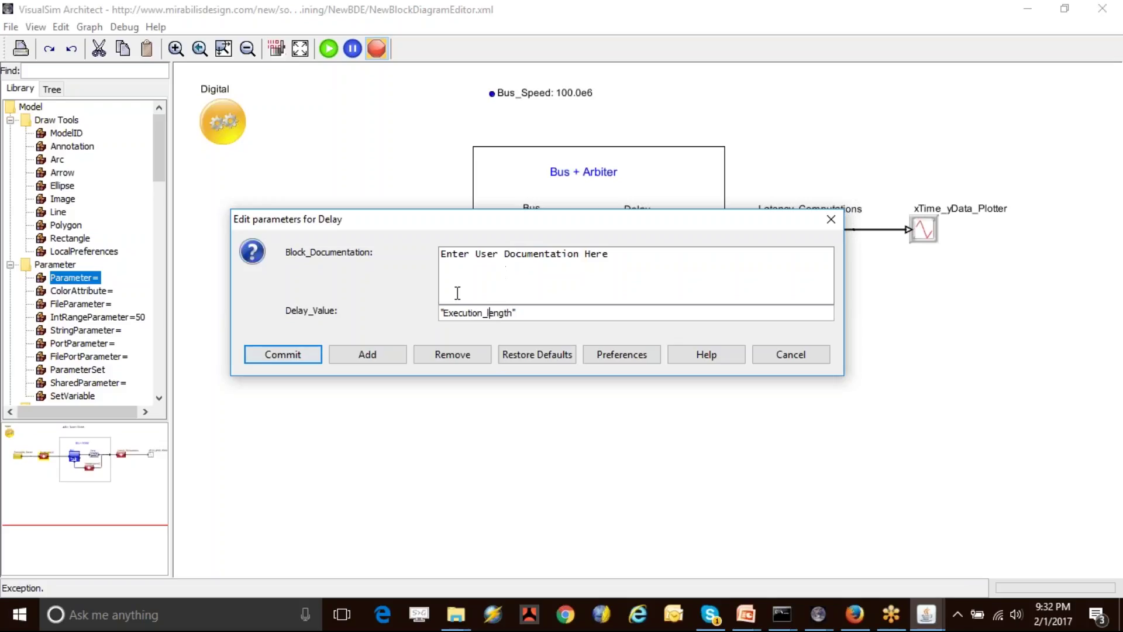
pyautogui.click(293, 358)
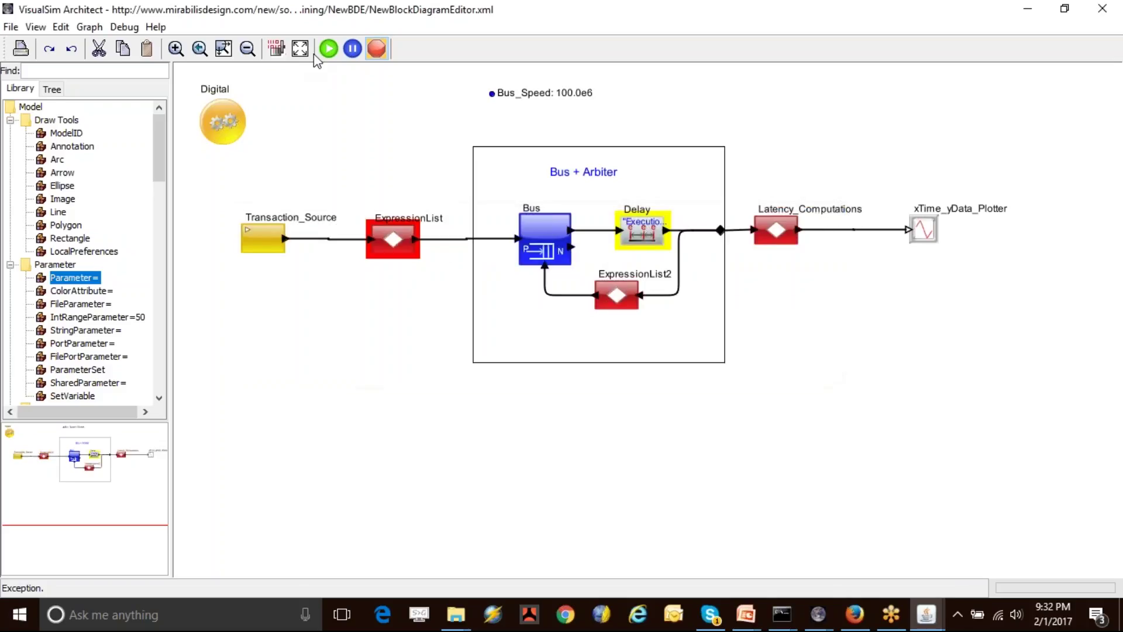
# Run the model with the miscased delay field, examine the exception and its stack trace, then close them
pyautogui.click(323, 51)
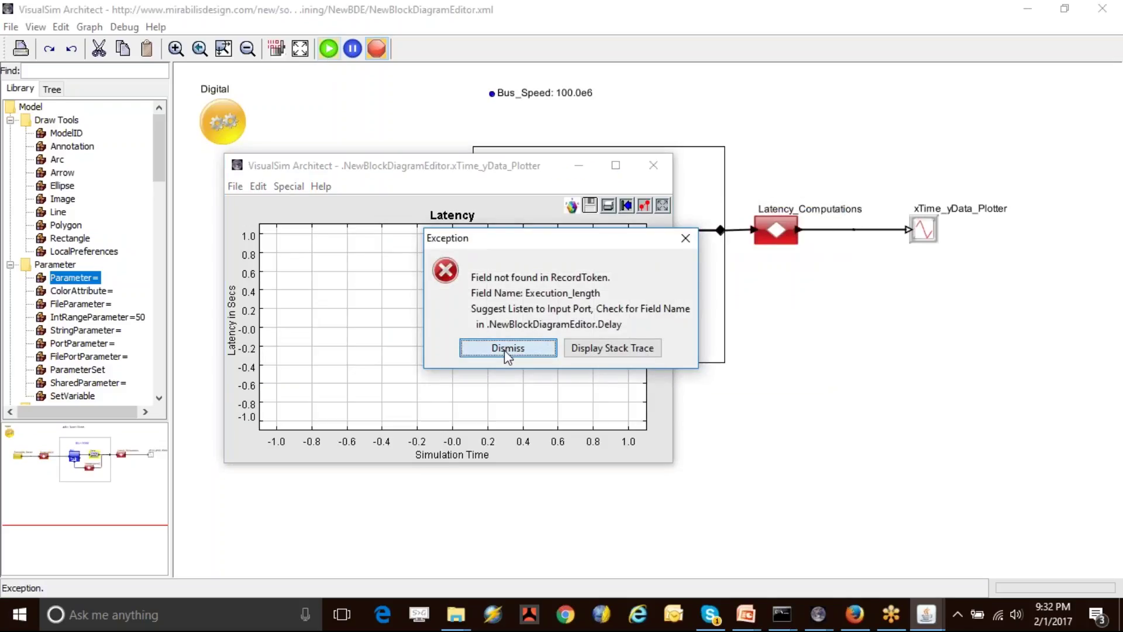
pyautogui.click(504, 350)
pyautogui.click(328, 49)
pyautogui.click(585, 348)
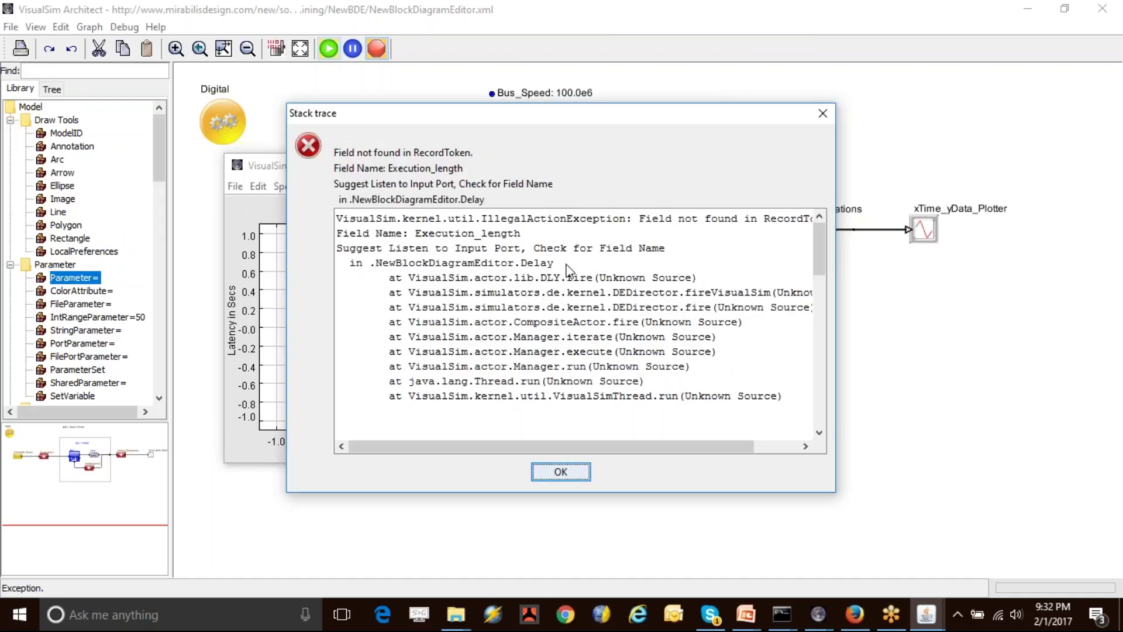
pyautogui.click(562, 472)
pyautogui.click(743, 449)
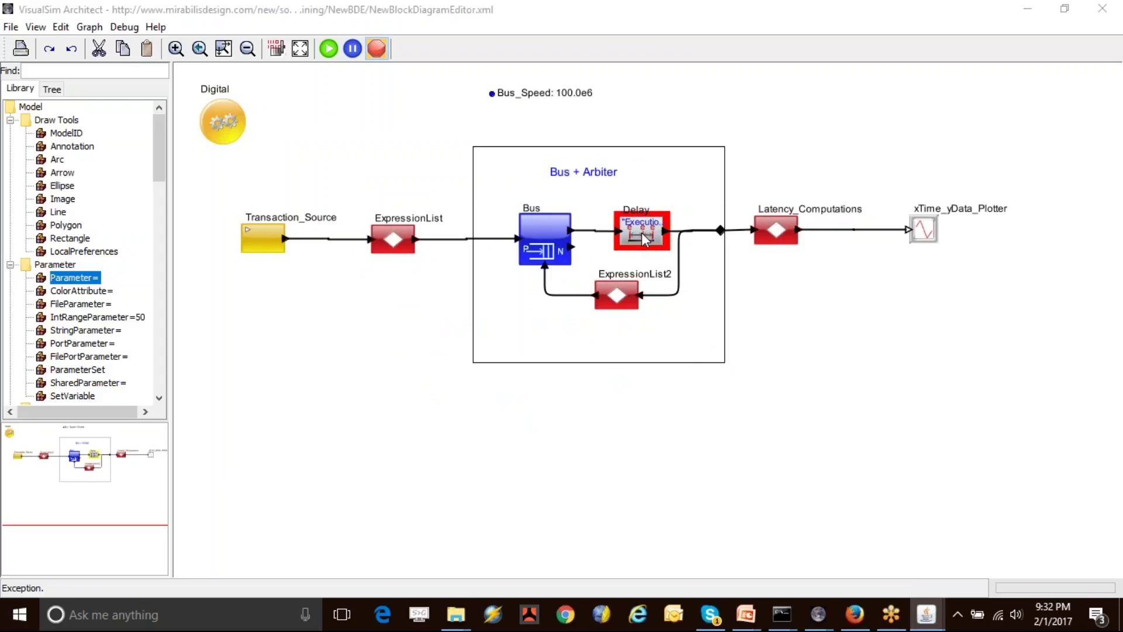
# Correct the Delay block's Delay_Value to "Execution_Length" and commit it
pyautogui.doubleClick(643, 239)
pyautogui.click(507, 318)
pyautogui.press('BackSpace')
pyautogui.press('BackSpace')
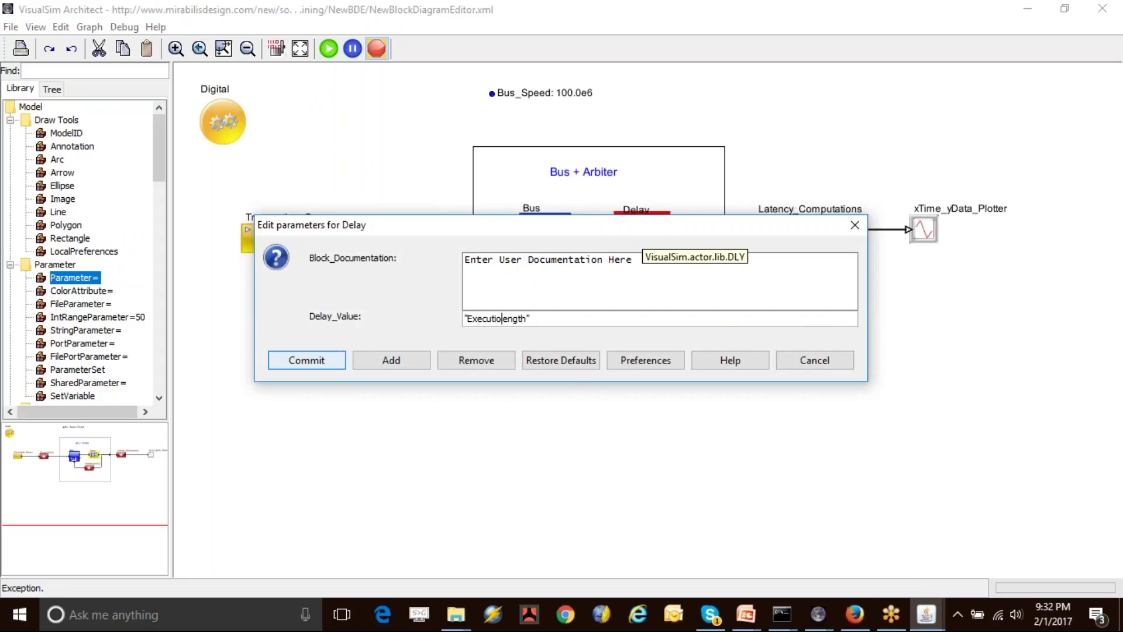
pyautogui.write('n_L')
pyautogui.press('Delete')
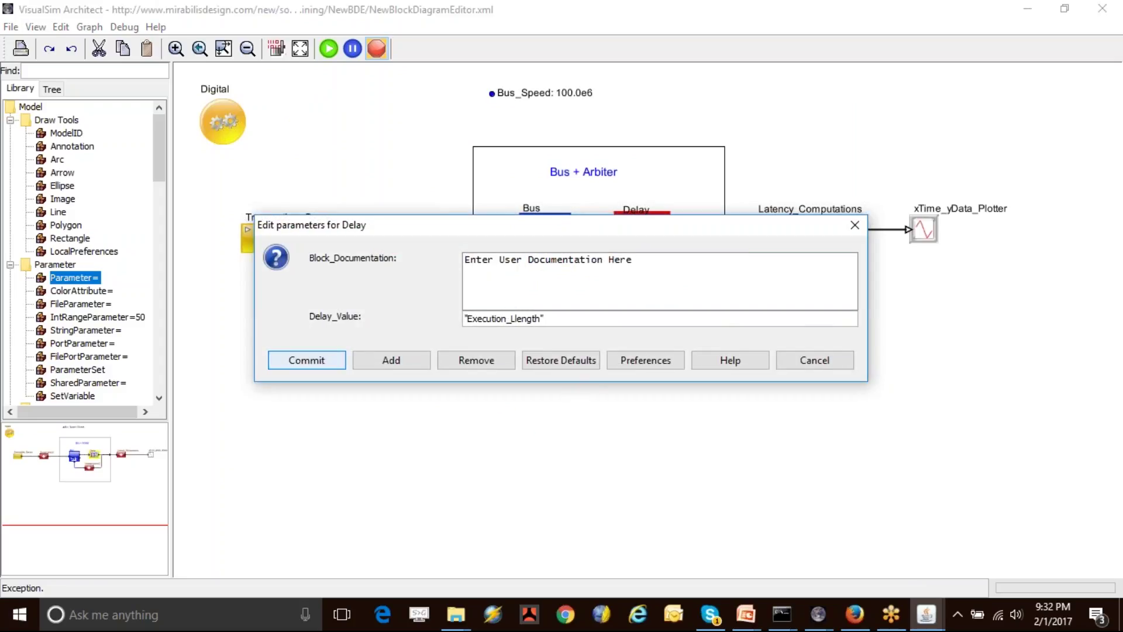
pyautogui.press('Delete')
pyautogui.click(326, 359)
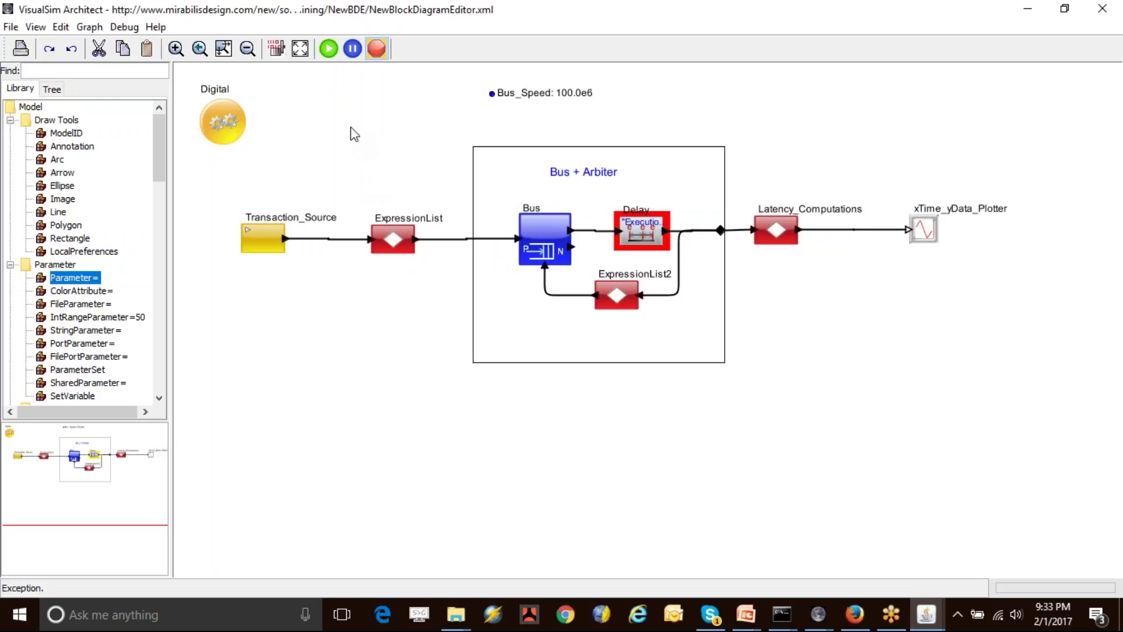
# Enable execution animation with a 300 ms highlight hold, run the bus model to watch the blocks fire, and stop it
pyautogui.click(90, 27)
pyautogui.moveTo(119, 35)
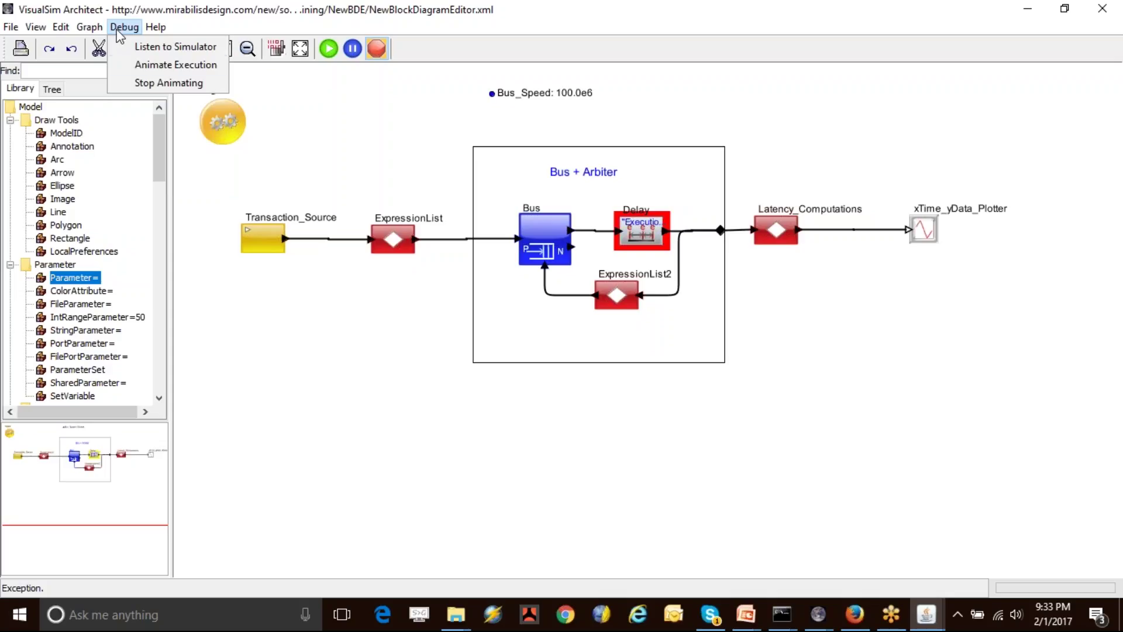
pyautogui.click(144, 60)
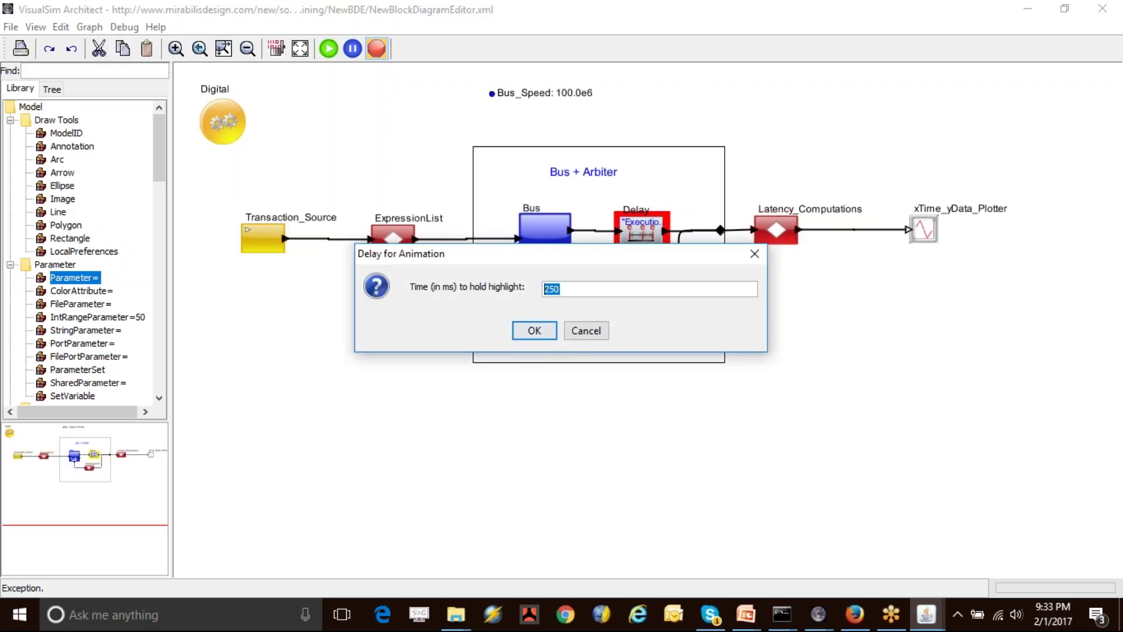
pyautogui.write('300')
pyautogui.click(530, 329)
pyautogui.click(328, 48)
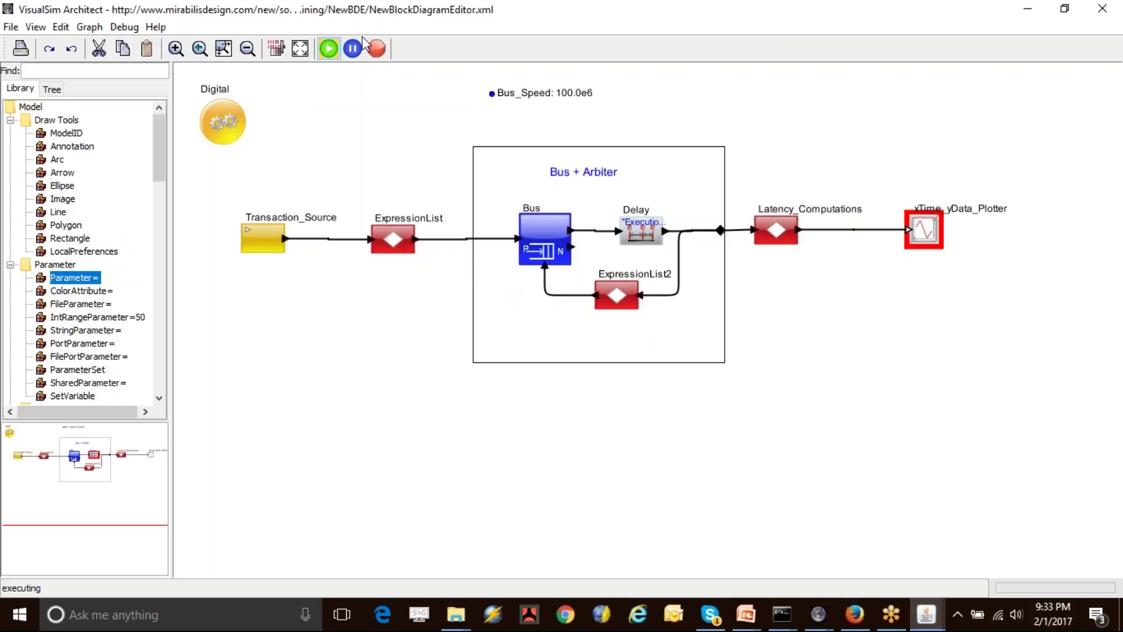
pyautogui.click(377, 48)
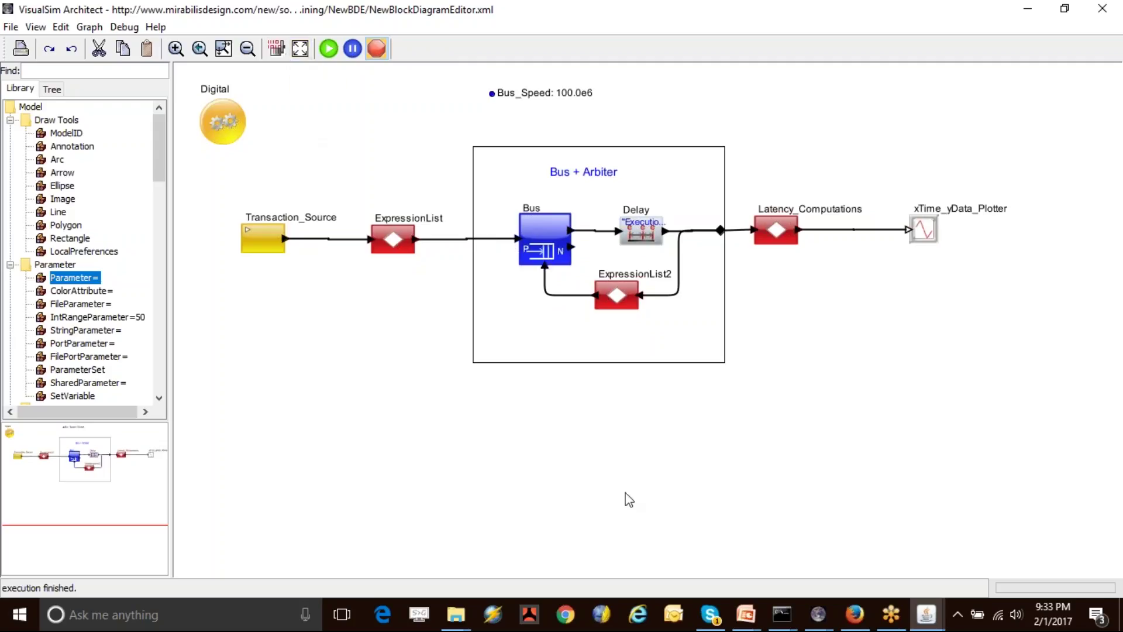
# Switch to the PowerPoint slide show and advance to the Selection of a Scheduling Algorithm slide
pyautogui.moveTo(745, 614)
pyautogui.click(788, 543)
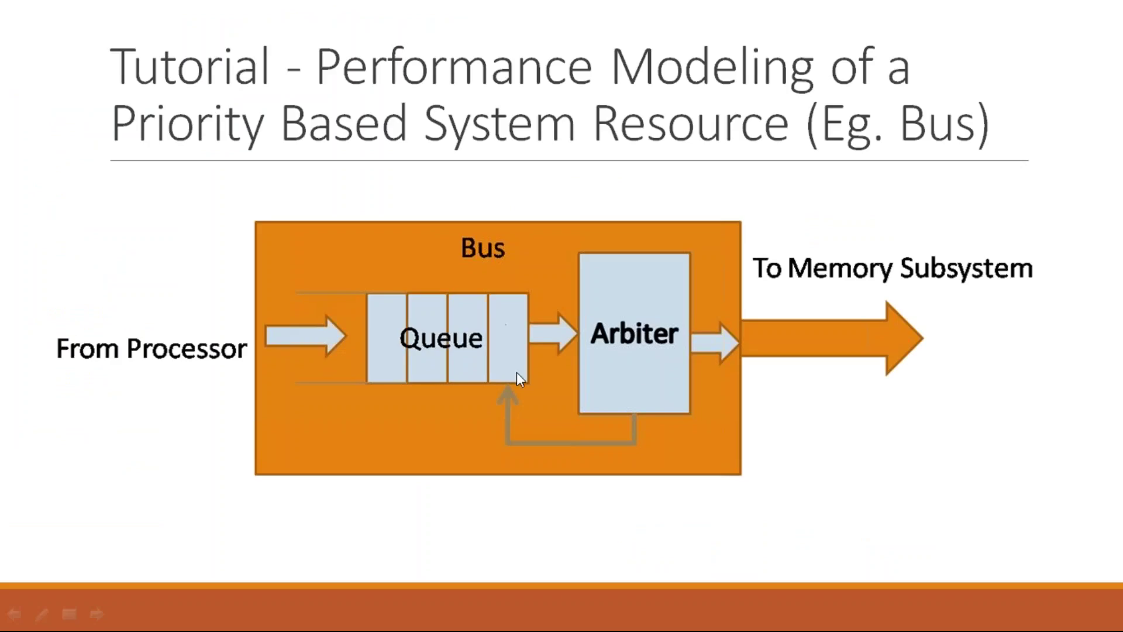
pyautogui.press('Right')
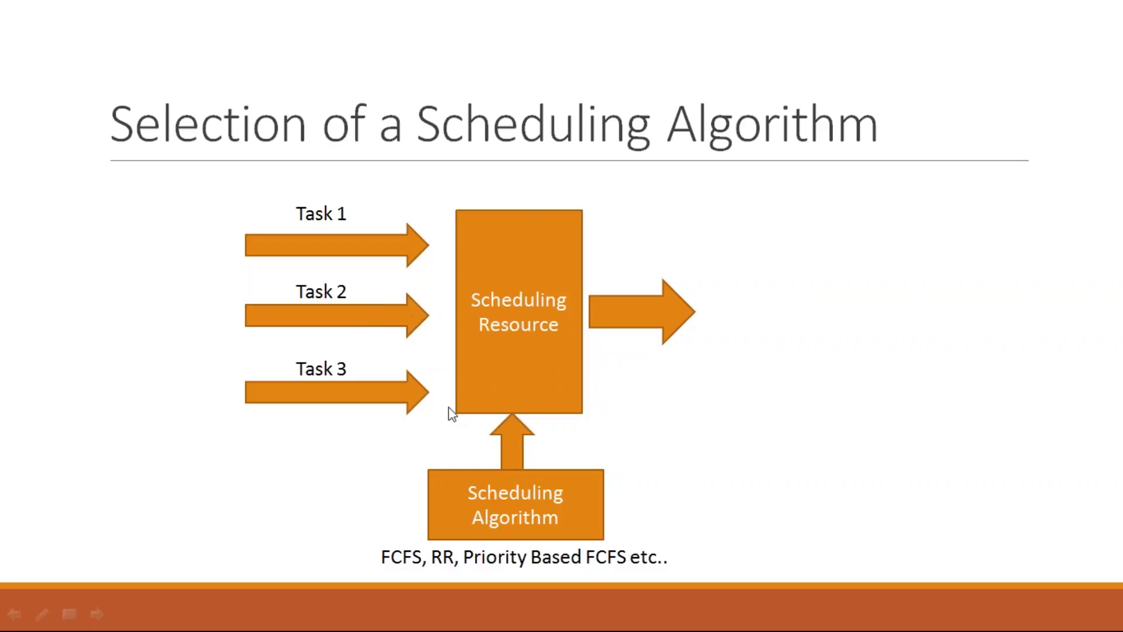
# Switch from the slide show back to the VM_05_Deficit_RR_Script_VM model in VisualSim Architect
pyautogui.hotkey('alt', 'Tab')
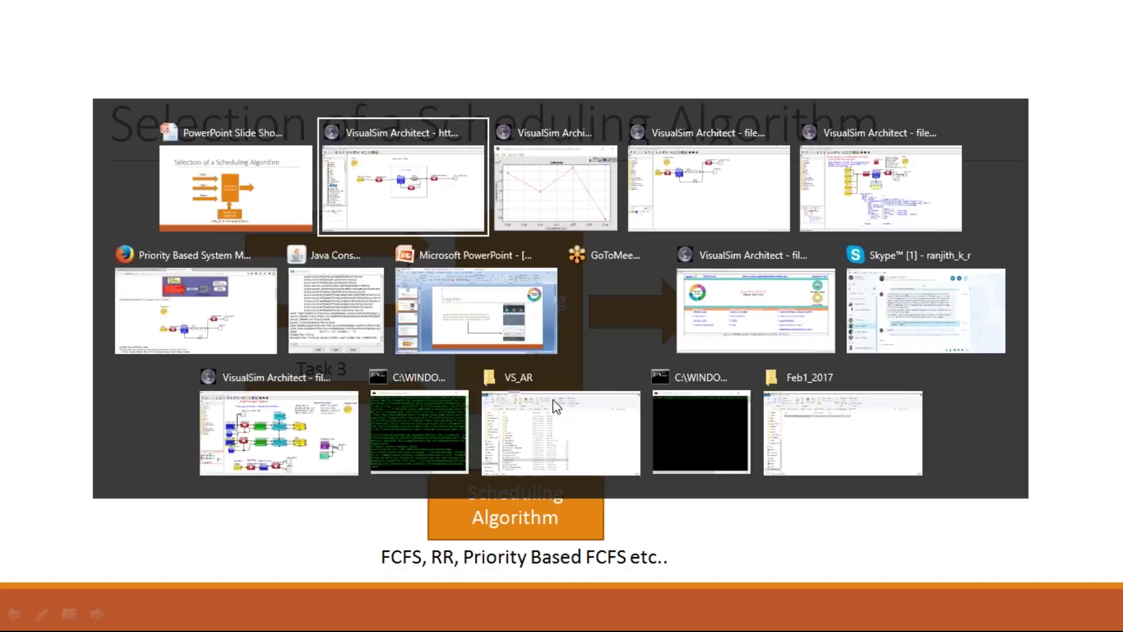
pyautogui.hotkey('alt', 'Tab')
pyautogui.hotkey('alt', 'Tab')
pyautogui.hotkey('alt', 'Tab')
pyautogui.hotkey('alt', 'Tab')
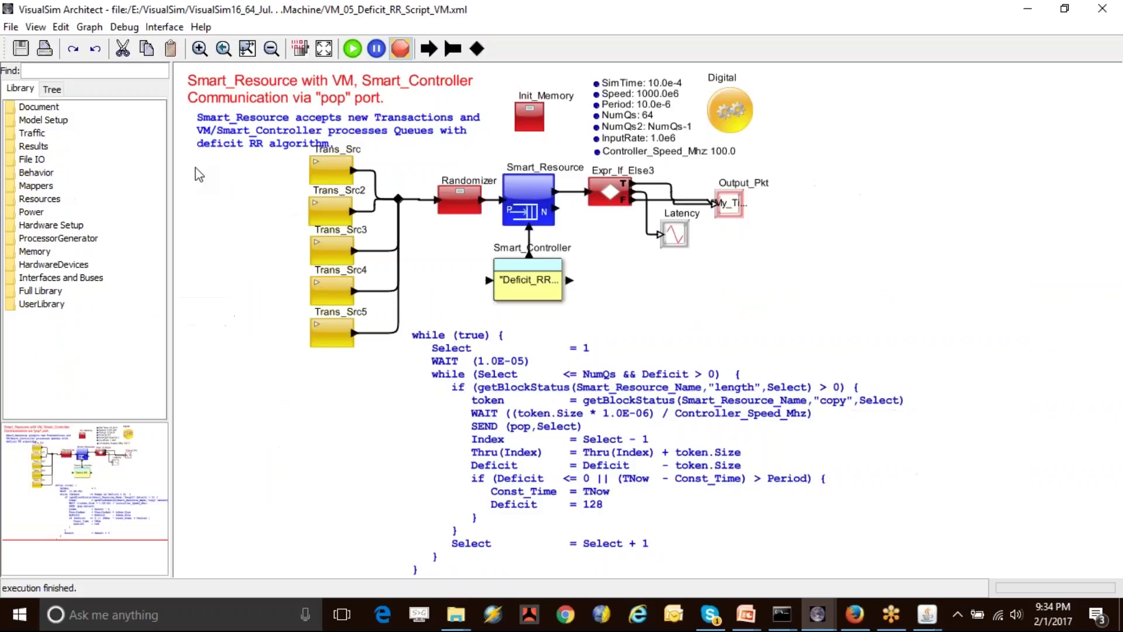
# Create a new blank block diagram model and maximize its editor window
pyautogui.click(10, 27)
pyautogui.moveTo(93, 52)
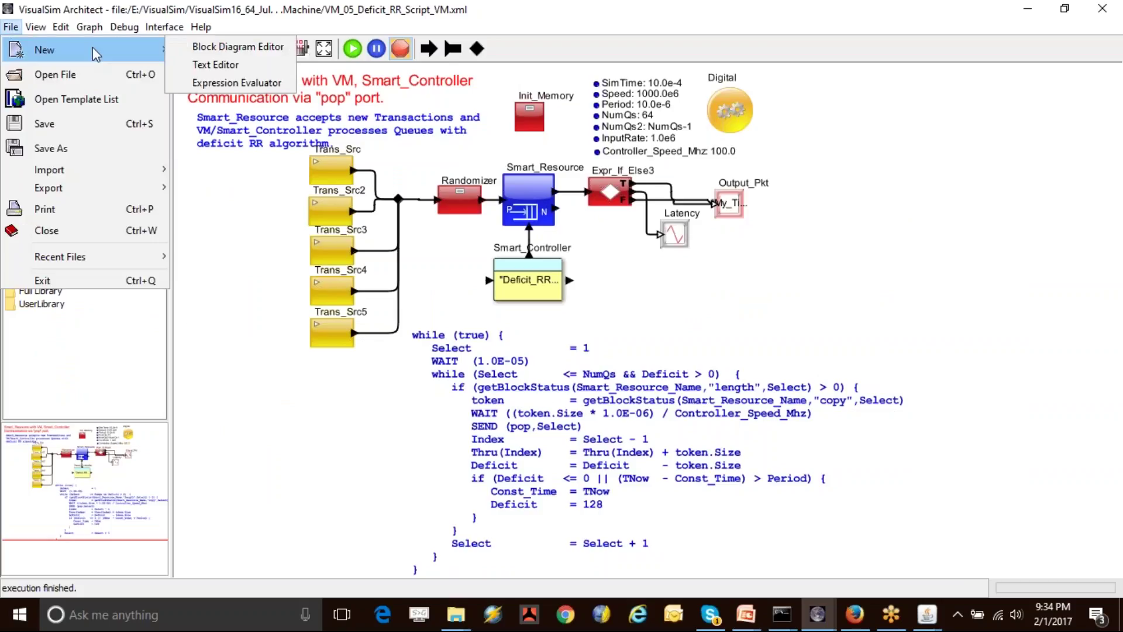
pyautogui.click(211, 48)
pyautogui.doubleClick(538, 82)
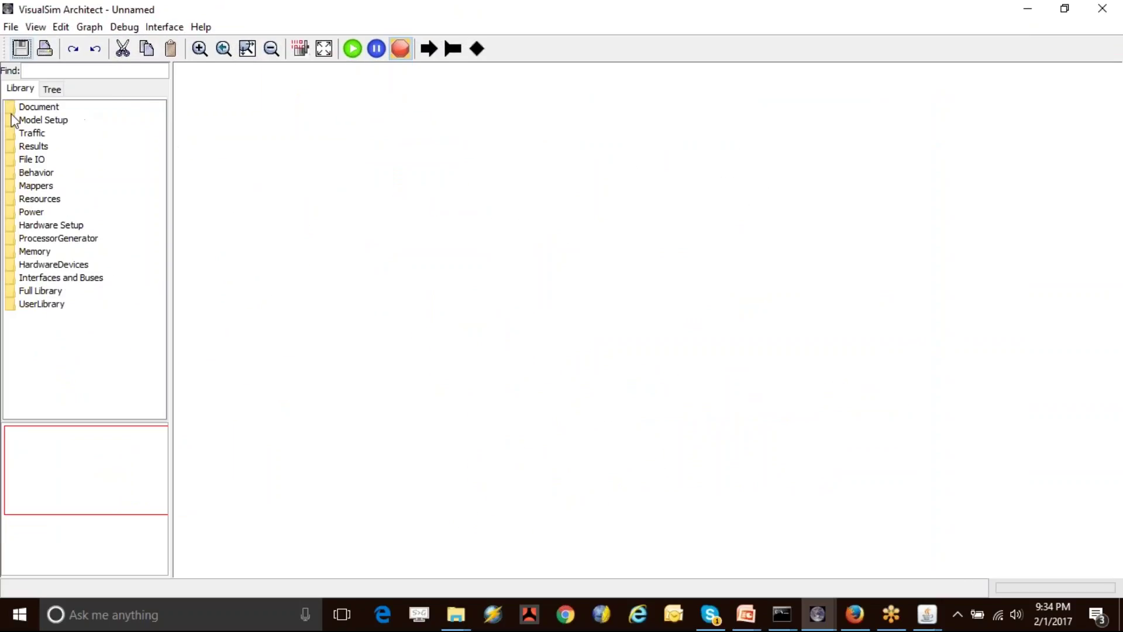
# Add a DigitalSimulator block near the upper-left of the empty model and set its stopTime to 10.0
pyautogui.click(34, 120)
pyautogui.doubleClick(39, 121)
pyautogui.click(67, 134)
pyautogui.moveTo(70, 144); pyautogui.dragTo(249, 147)
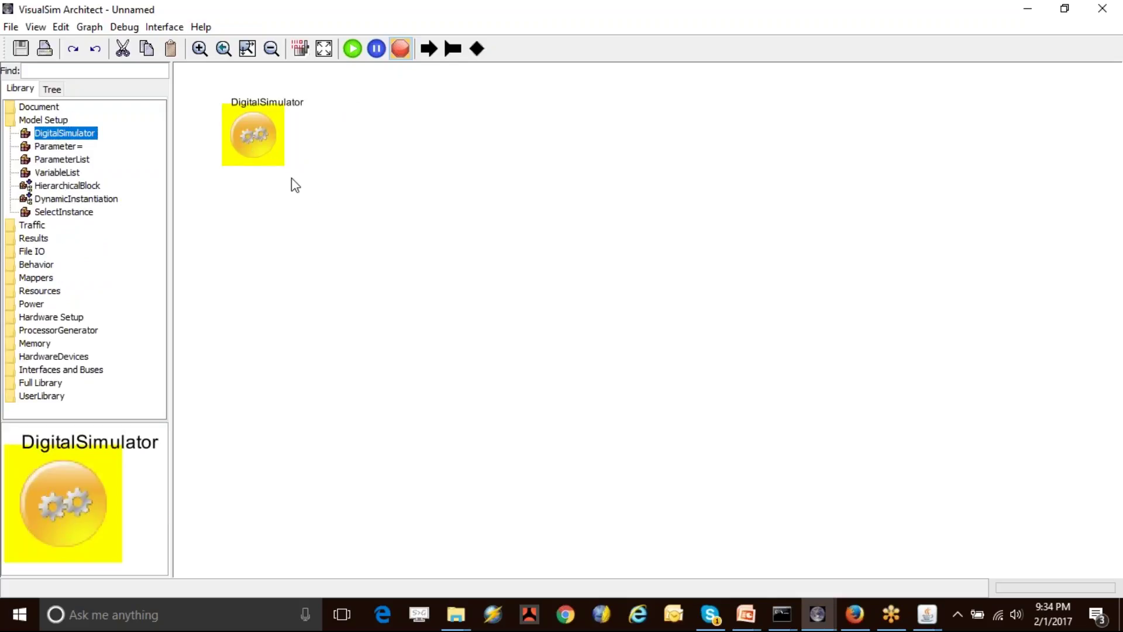
pyautogui.doubleClick(254, 132)
pyautogui.doubleClick(524, 297)
pyautogui.write('10.0')
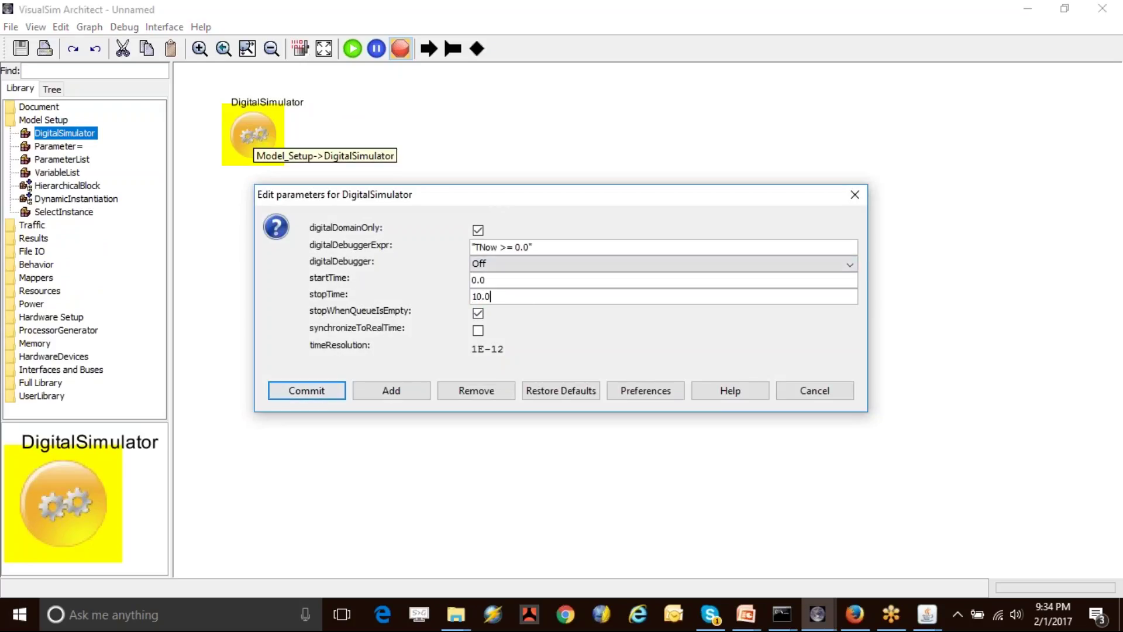
pyautogui.click(296, 388)
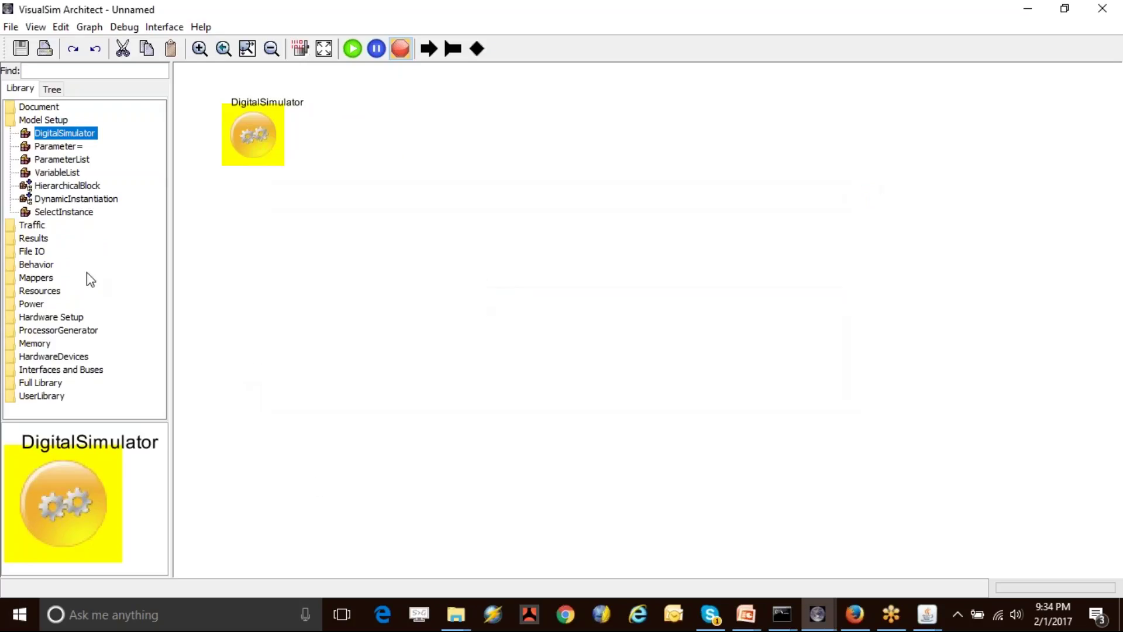
# Add a Traffic block below the DigitalSimulator and paste two copies, stacking all three vertically
pyautogui.doubleClick(33, 227)
pyautogui.moveTo(47, 238); pyautogui.dragTo(267, 299)
pyautogui.hotkey('ctrl', 'c')
pyautogui.hotkey('ctrl', 'v')
pyautogui.hotkey('ctrl', 'v')
pyautogui.moveTo(275, 343)
pyautogui.mouseDown()
pyautogui.moveTo(267, 378)
pyautogui.moveTo(266, 364)
pyautogui.mouseUp()
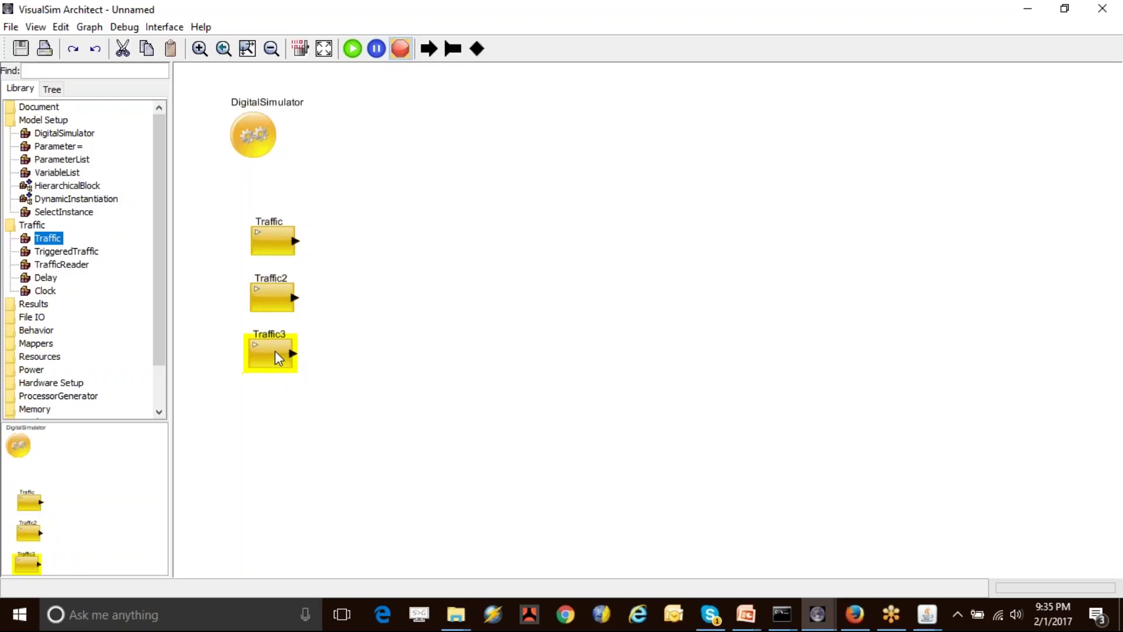
# Find the SystemResource block in the Resources library and place one to the right of the DigitalSimulator
pyautogui.doubleClick(36, 330)
pyautogui.moveTo(65, 308)
pyautogui.mouseDown()
pyautogui.moveTo(347, 243)
pyautogui.moveTo(69, 326)
pyautogui.mouseUp()
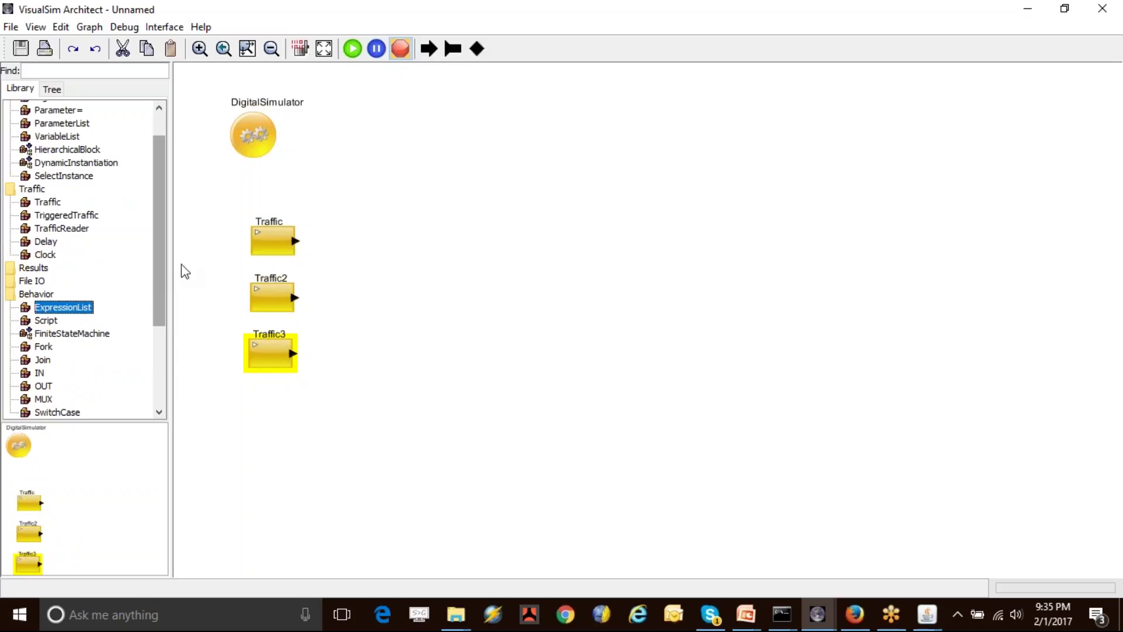
pyautogui.scroll(-3, 79, 324)
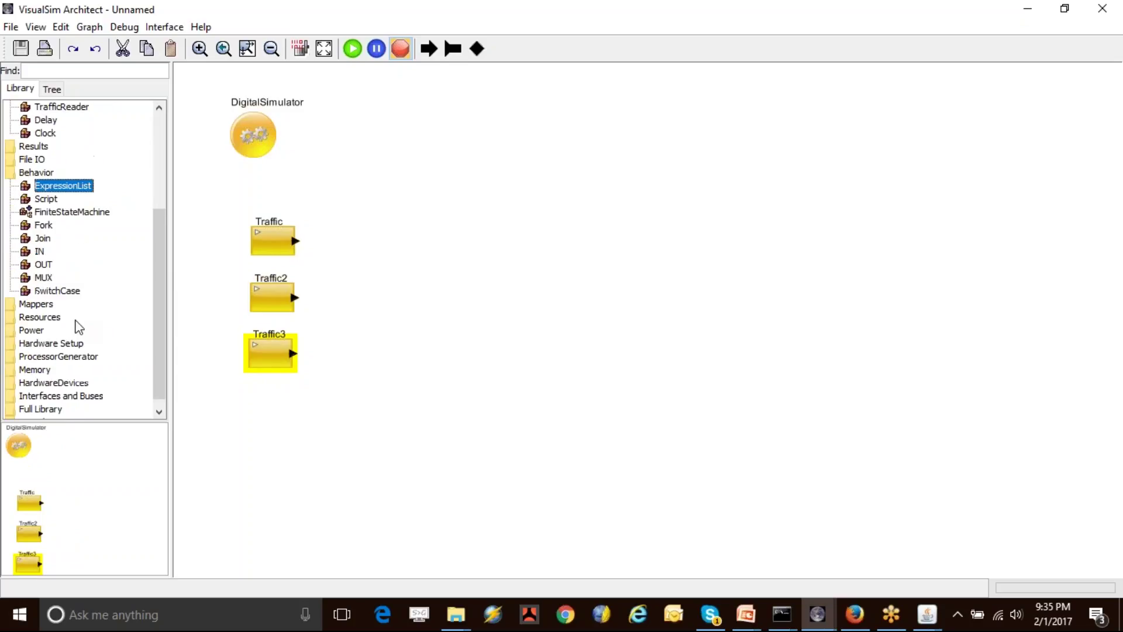
pyautogui.scroll(-1, 76, 326)
pyautogui.doubleClick(42, 308)
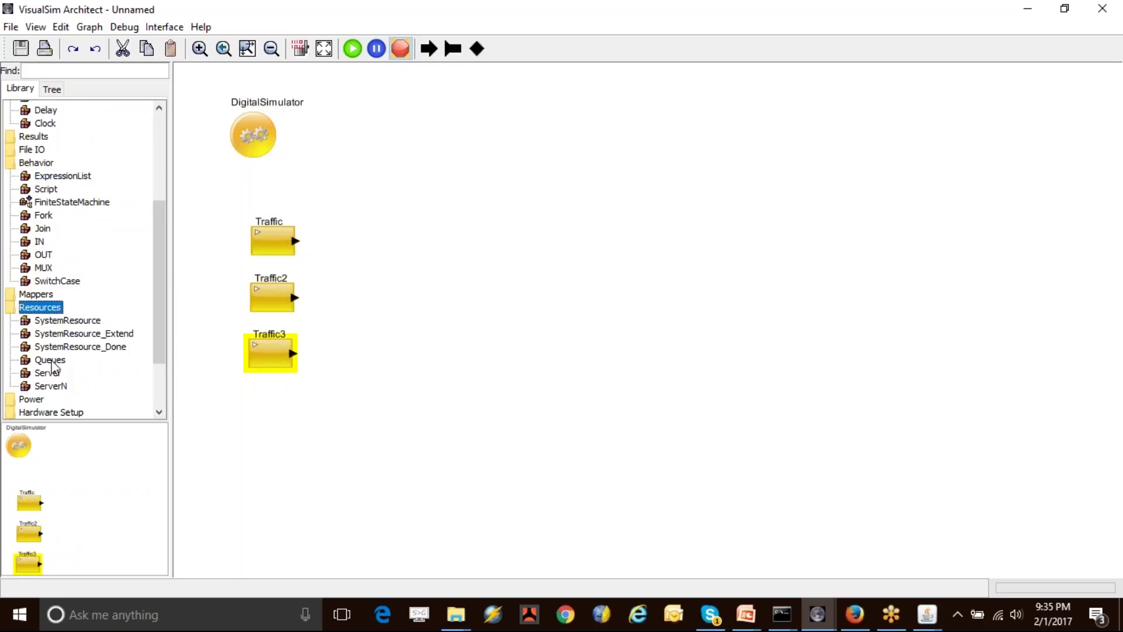
pyautogui.click(65, 320)
pyautogui.moveTo(66, 320); pyautogui.dragTo(466, 173)
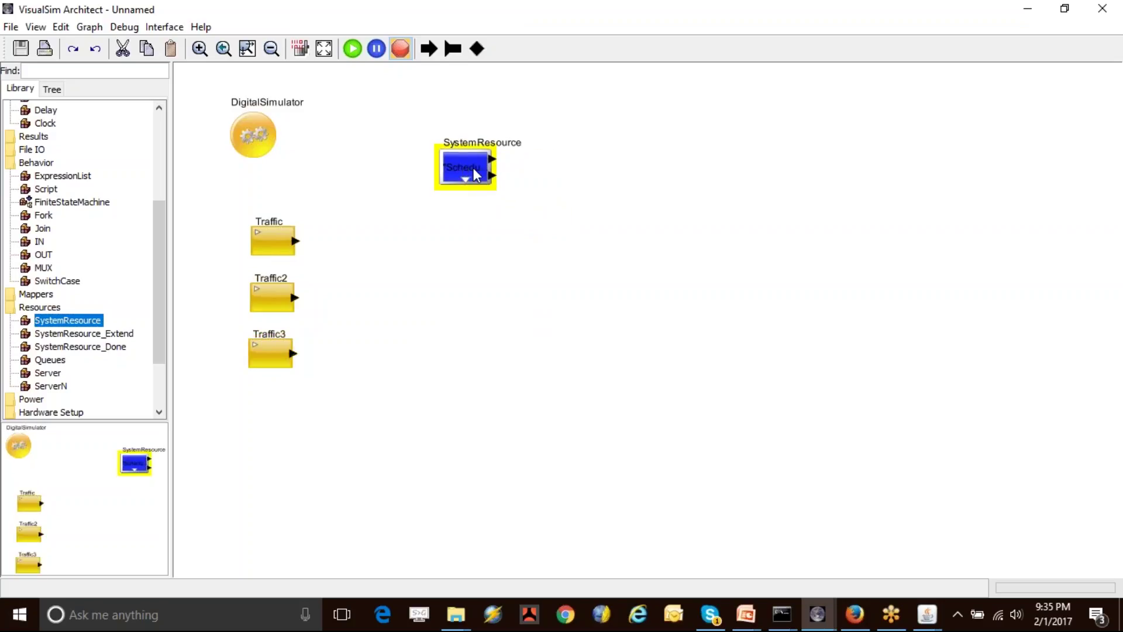
# Name the SystemResource's scheduler "Scheduler", keep the Scheduler_FCFS type, and commit the parameters
pyautogui.doubleClick(476, 174)
pyautogui.doubleClick(520, 252)
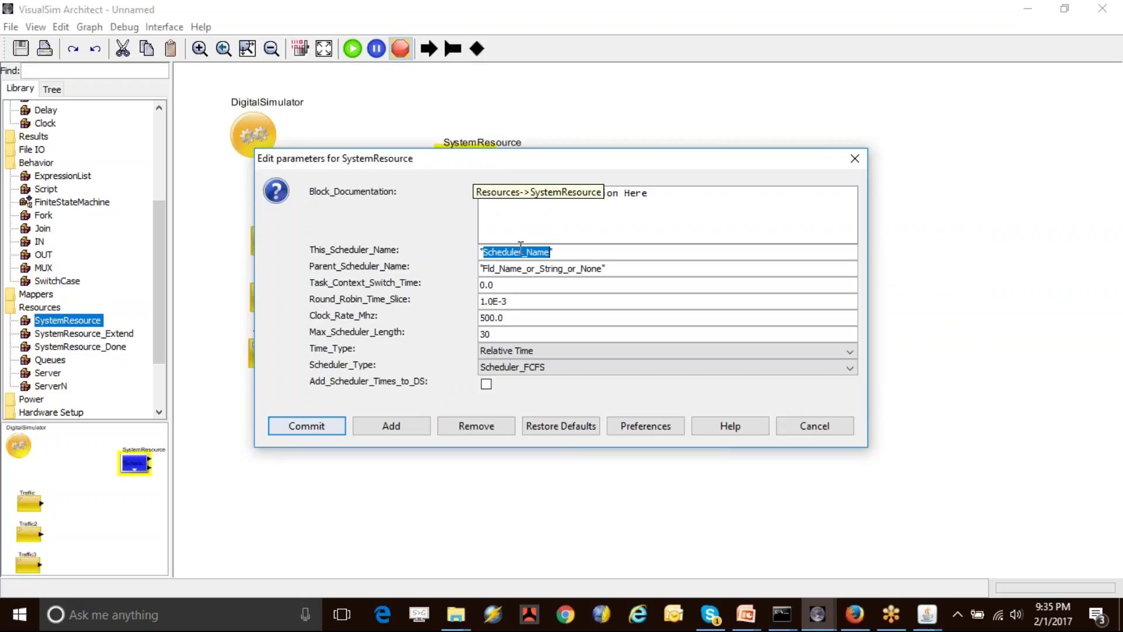
pyautogui.write('Scheduler')
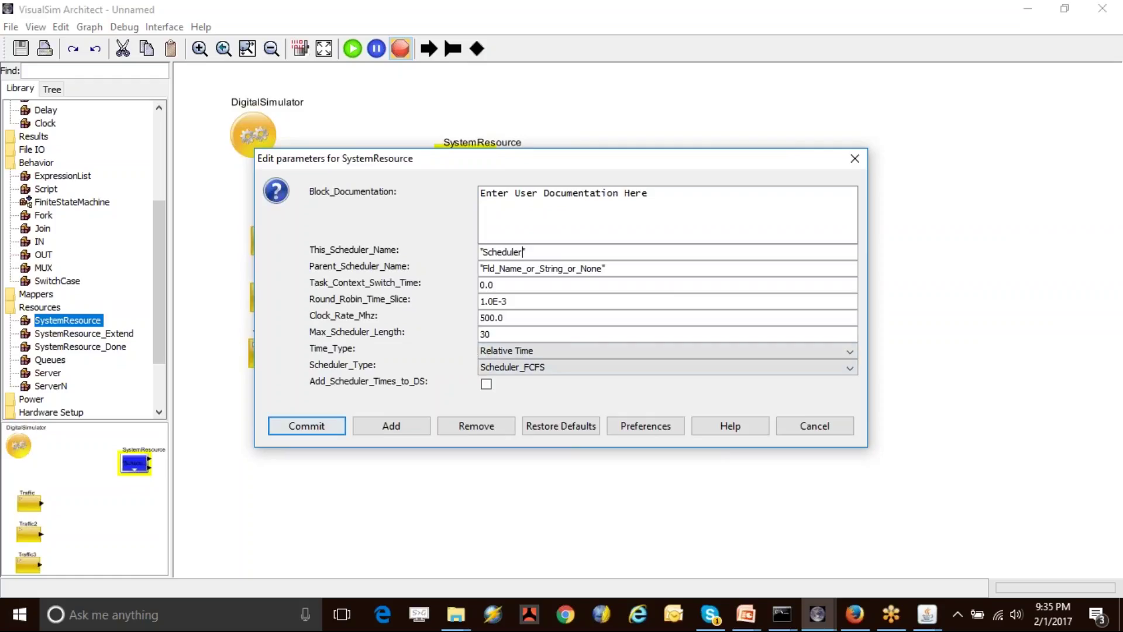
pyautogui.doubleClick(509, 321)
pyautogui.click(537, 368)
pyautogui.click(537, 366)
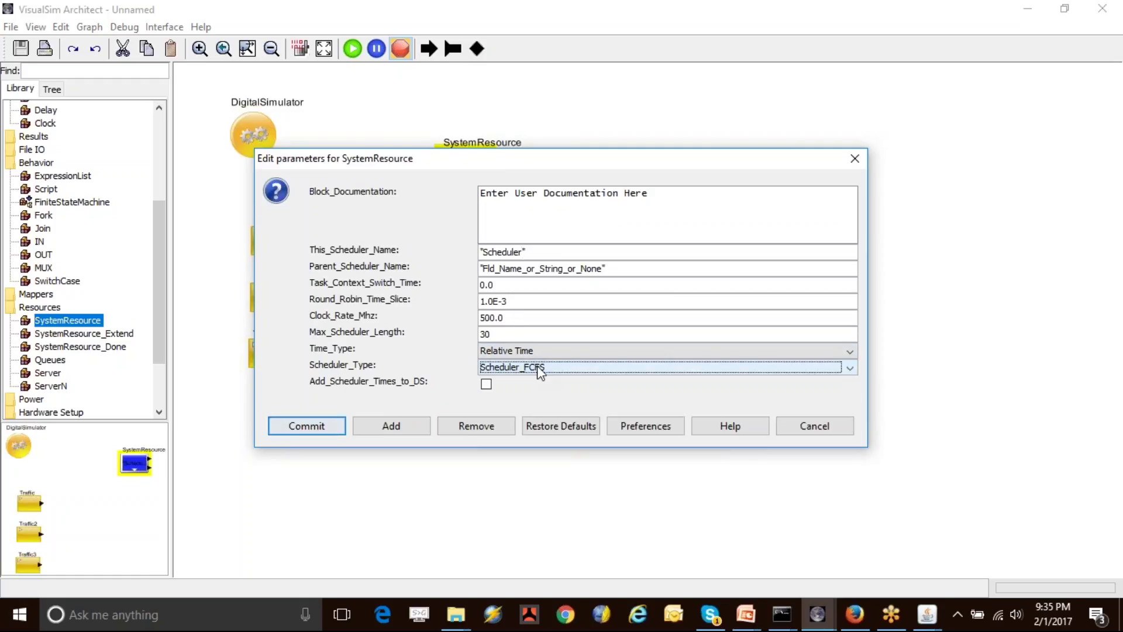
pyautogui.click(321, 425)
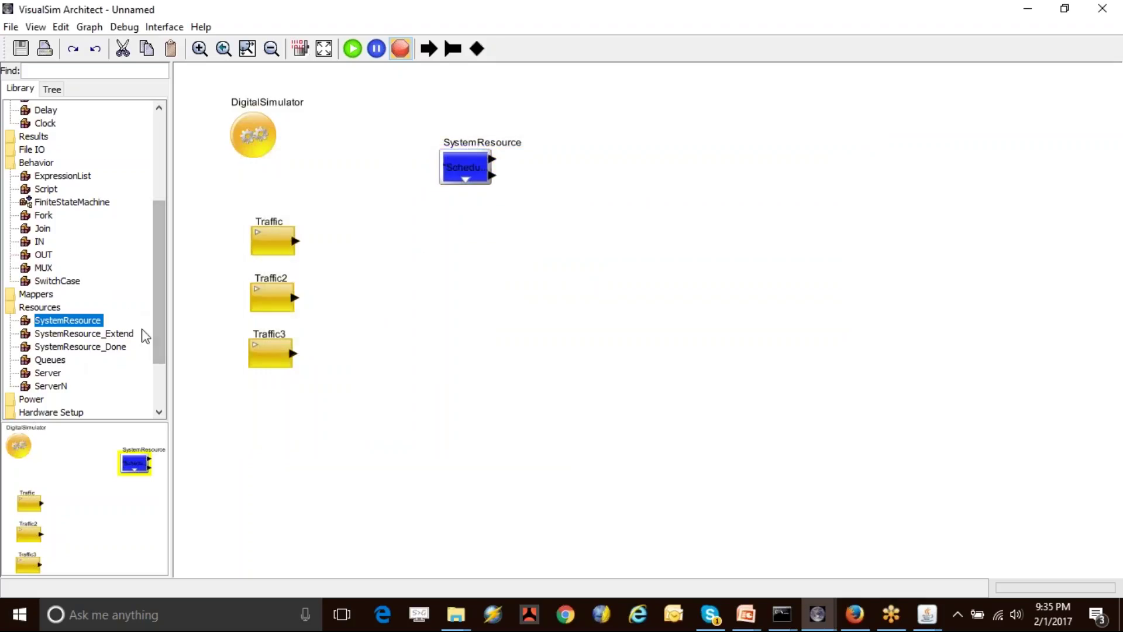
# Shift the three Traffic blocks down and right as a group, and move the SystemResource block farther up and right
pyautogui.moveTo(232, 219); pyautogui.dragTo(454, 446)
pyautogui.moveTo(258, 363); pyautogui.dragTo(316, 399)
pyautogui.moveTo(464, 167); pyautogui.dragTo(532, 139)
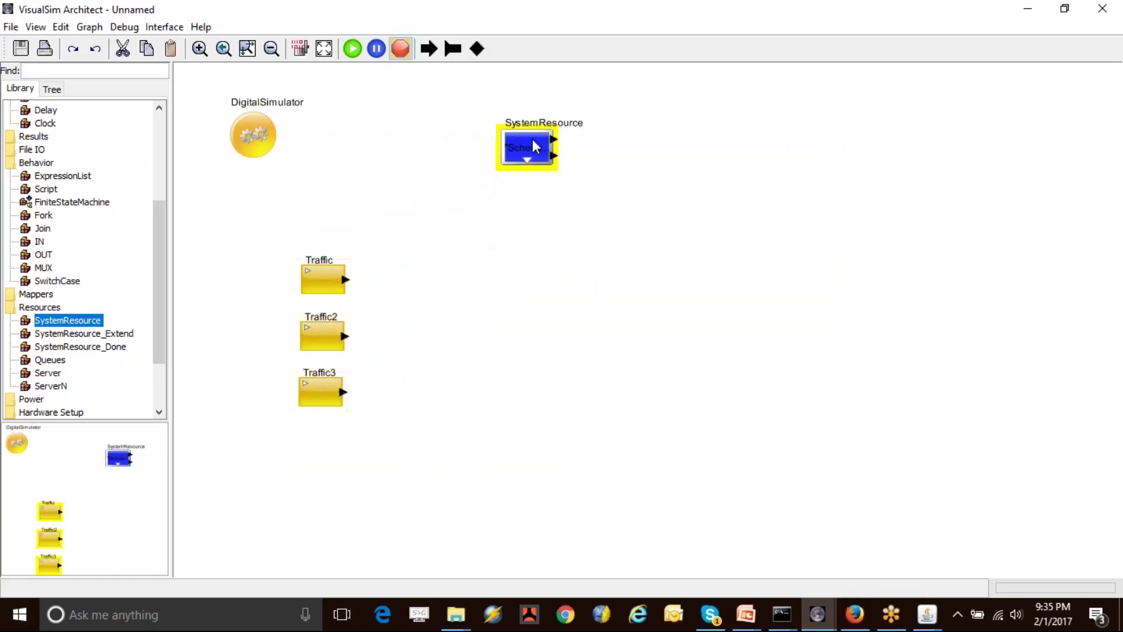
# Add a Mapper block beside the first Traffic block and paste two copies beside the other Traffic blocks
pyautogui.moveTo(159, 303); pyautogui.dragTo(157, 360)
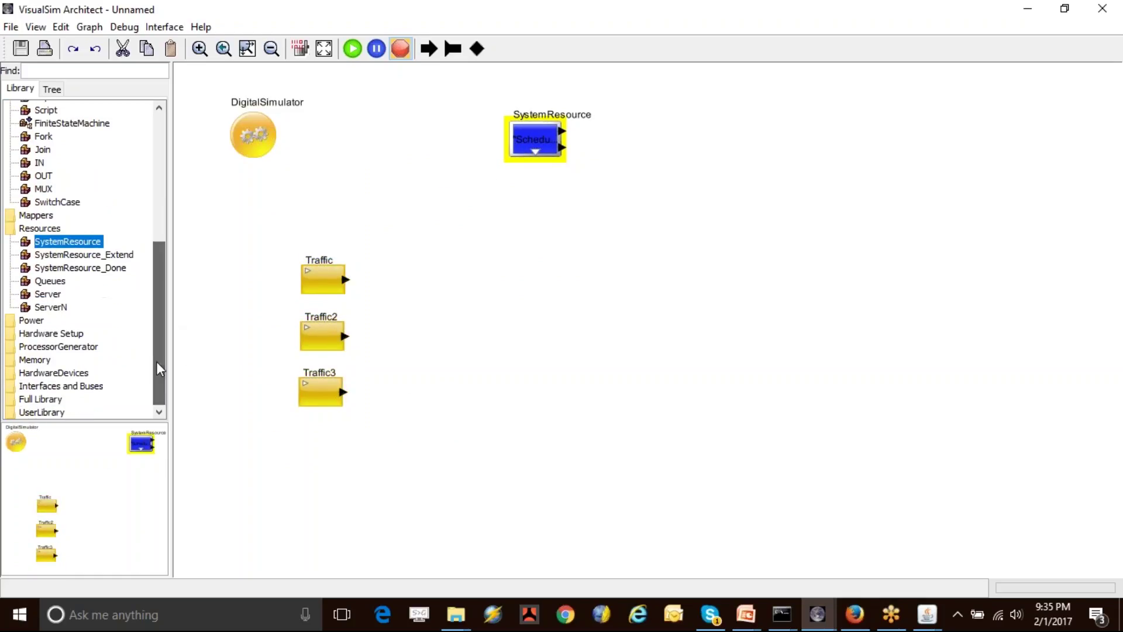
pyautogui.doubleClick(37, 216)
pyautogui.moveTo(50, 229); pyautogui.dragTo(440, 284)
pyautogui.hotkey('ctrl', 'c')
pyautogui.hotkey('ctrl', 'v')
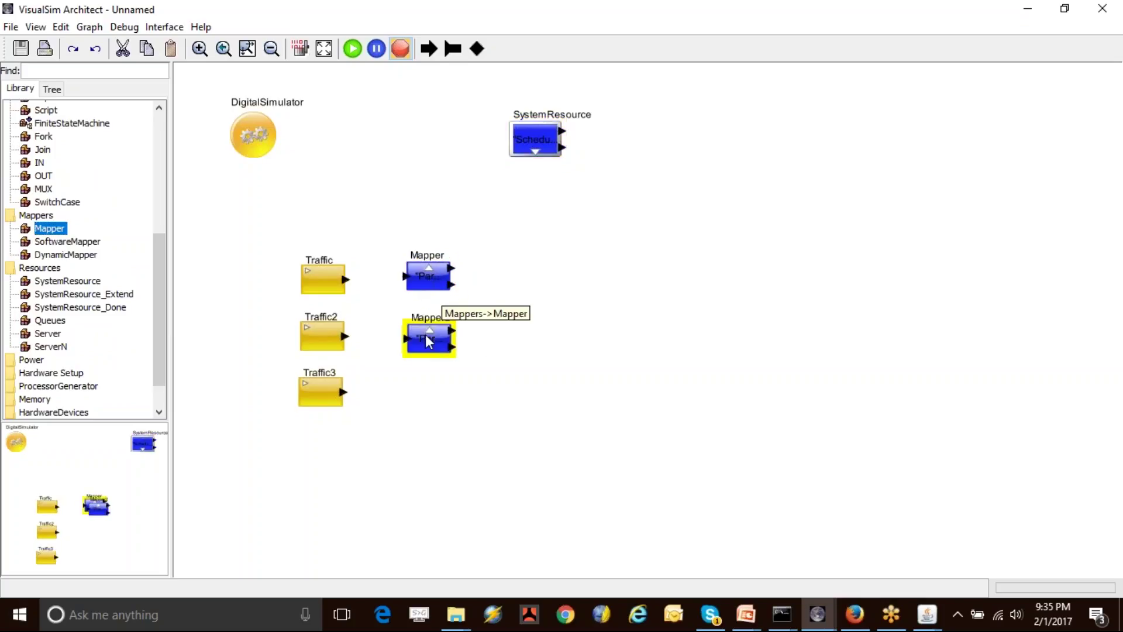
pyautogui.hotkey('ctrl', 'v')
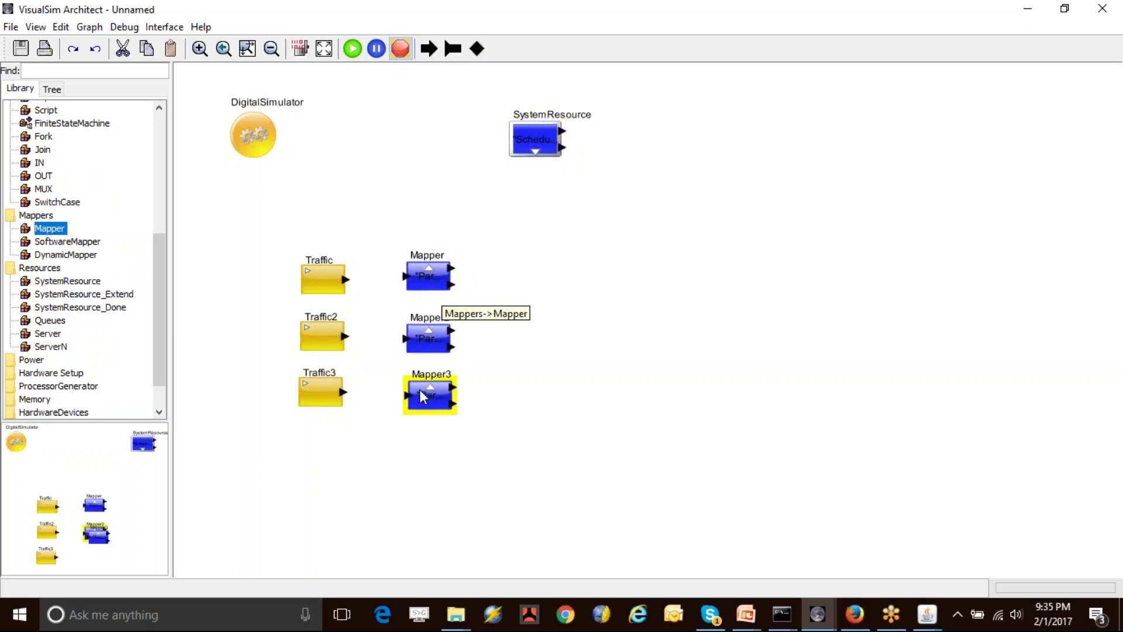
# Connect each Traffic block's output to the input of its neighbouring Mapper and align the Mappers with the wires
pyautogui.moveTo(346, 280); pyautogui.dragTo(404, 276)
pyautogui.moveTo(346, 342); pyautogui.dragTo(421, 343)
pyautogui.click(428, 282)
pyautogui.moveTo(345, 392); pyautogui.dragTo(407, 397)
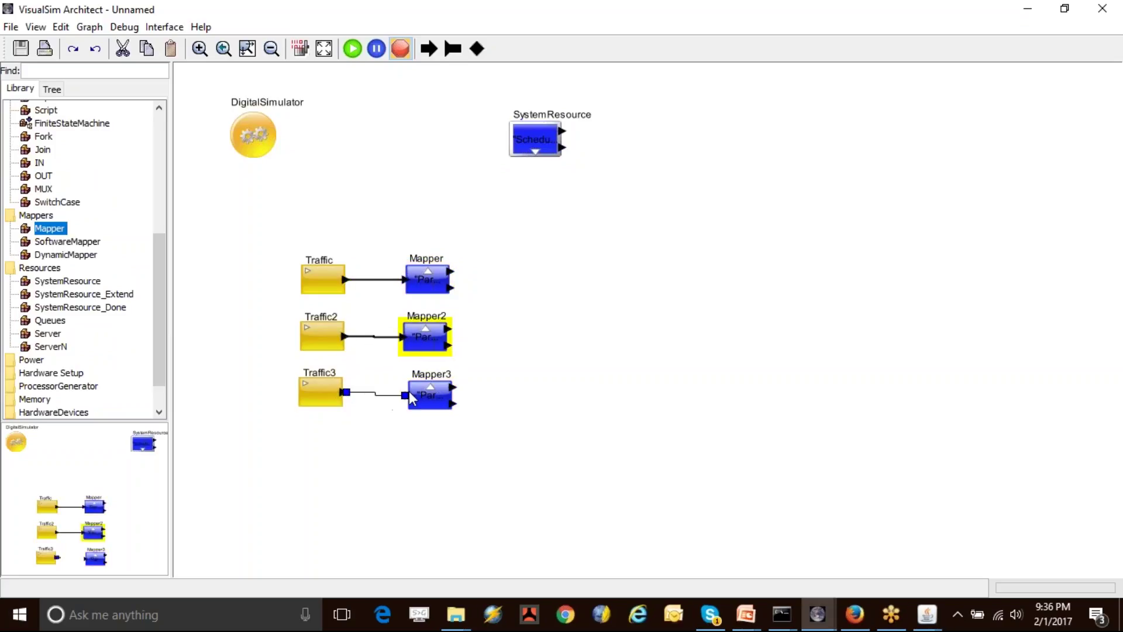
pyautogui.click(427, 405)
# Copy the SystemResource's scheduler name "Scheduler" into the first Mapper's Parent_Scheduler_Name
pyautogui.doubleClick(535, 139)
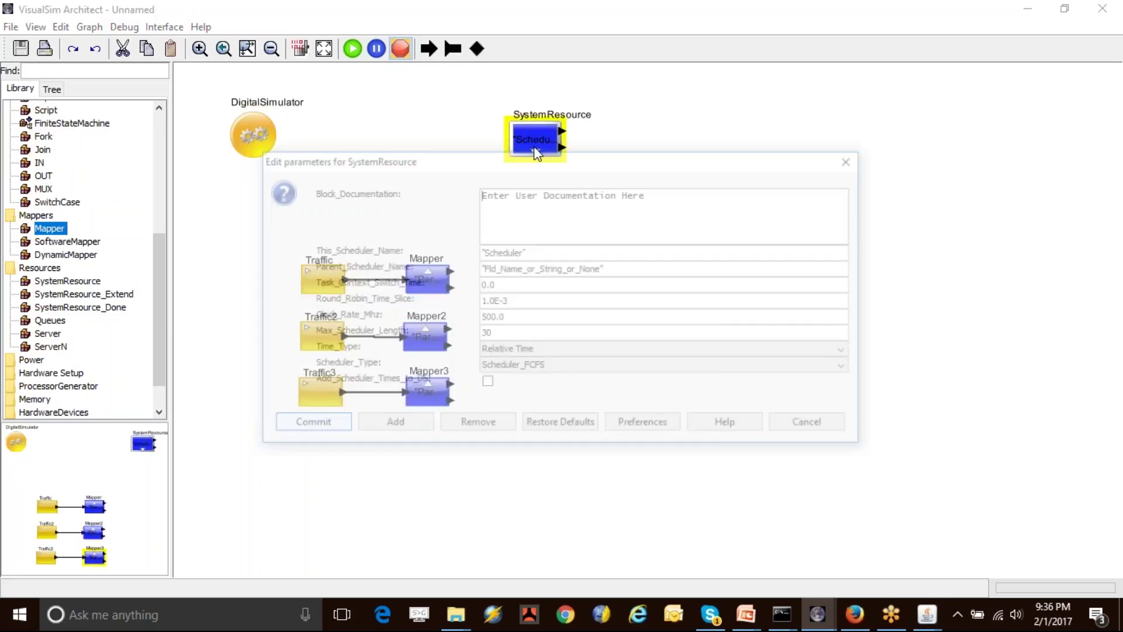
pyautogui.tripleClick(529, 252)
pyautogui.click(814, 426)
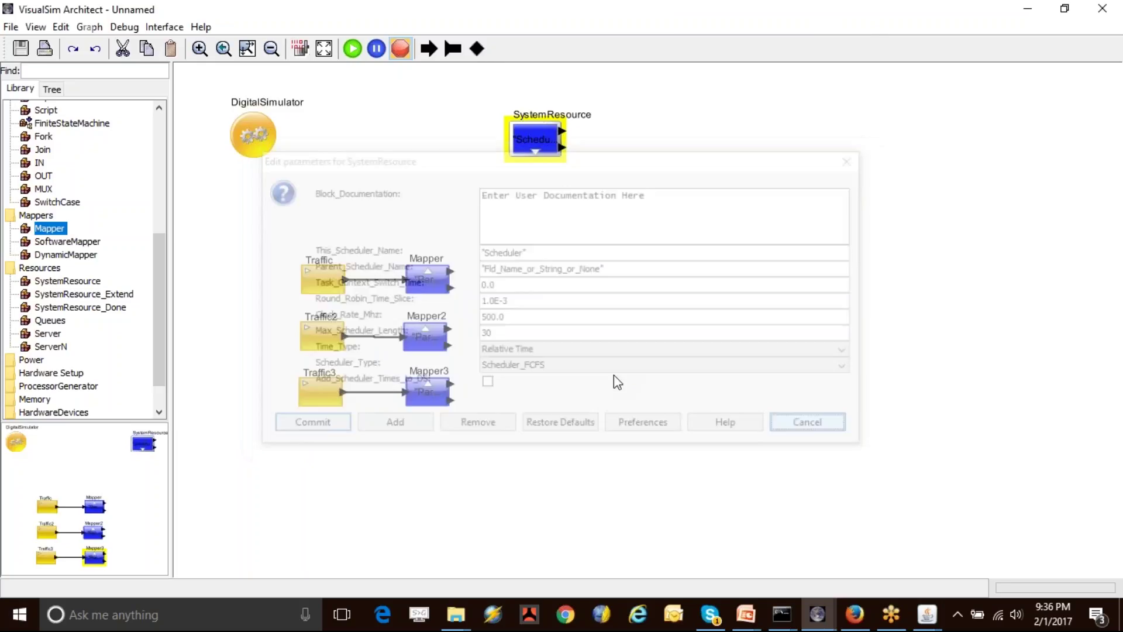
pyautogui.doubleClick(431, 289)
pyautogui.tripleClick(572, 287)
pyautogui.hotkey('ctrl', 'v')
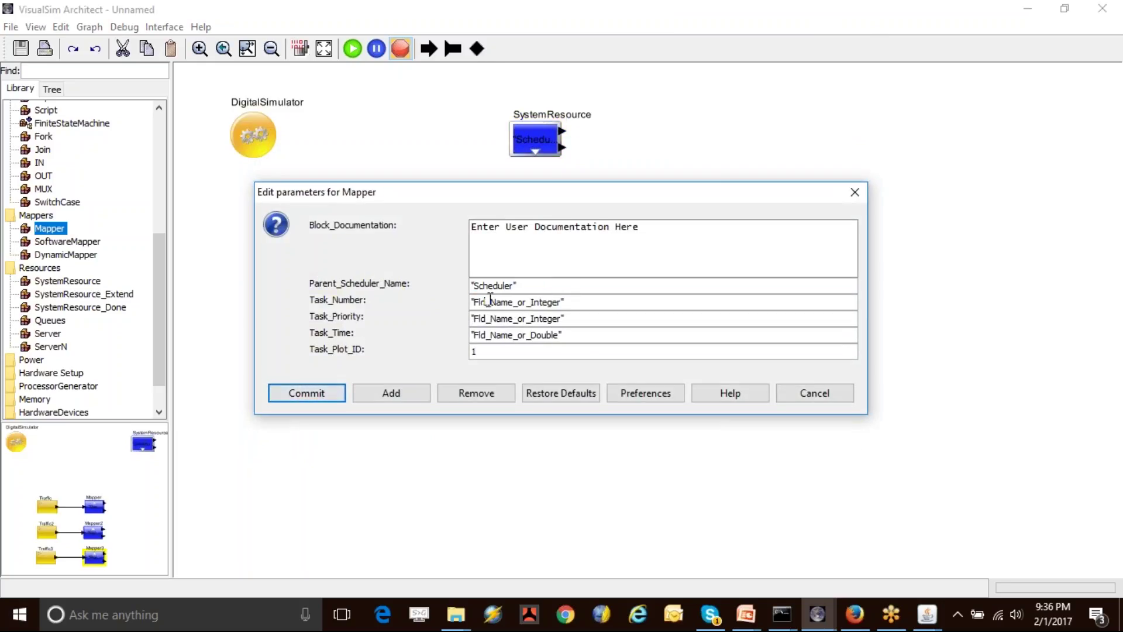
# Set the first Mapper's Task_Number to 1, Task_Priority to 1 and Task_Time to 3.0, and commit
pyautogui.tripleClick(584, 301)
pyautogui.write('1')
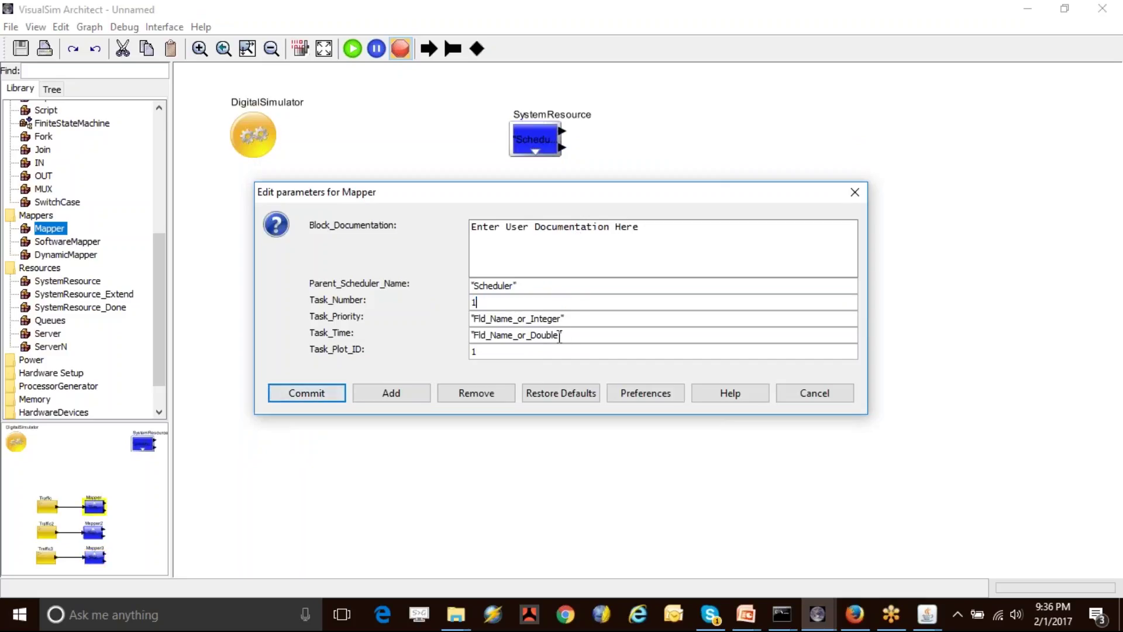
pyautogui.tripleClick(571, 319)
pyautogui.write('1')
pyautogui.tripleClick(573, 334)
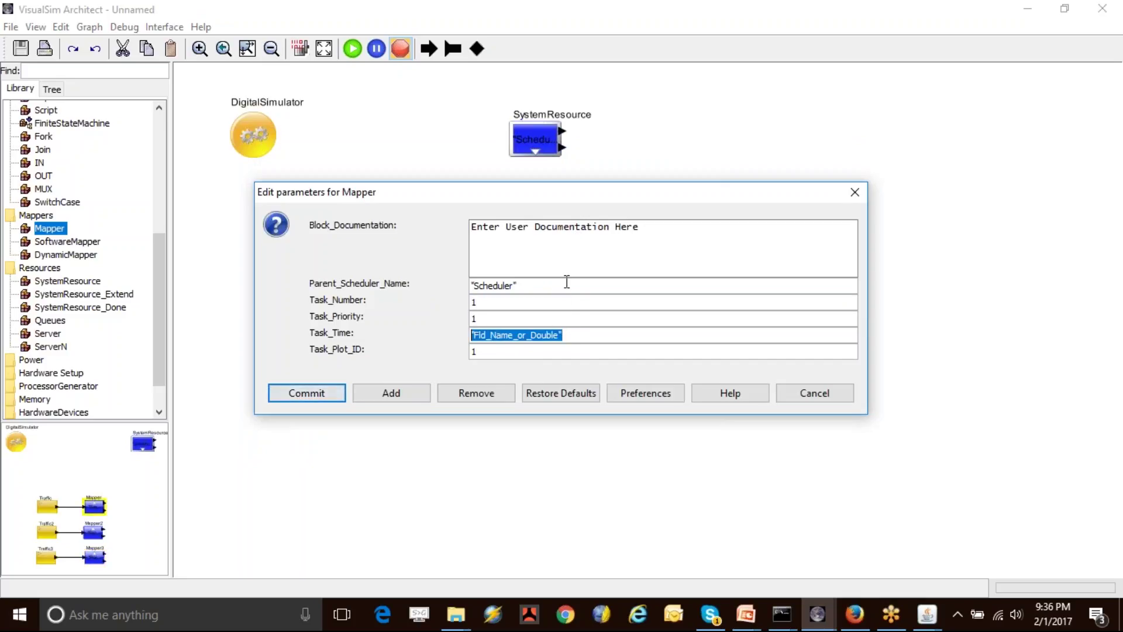
pyautogui.write('3.')
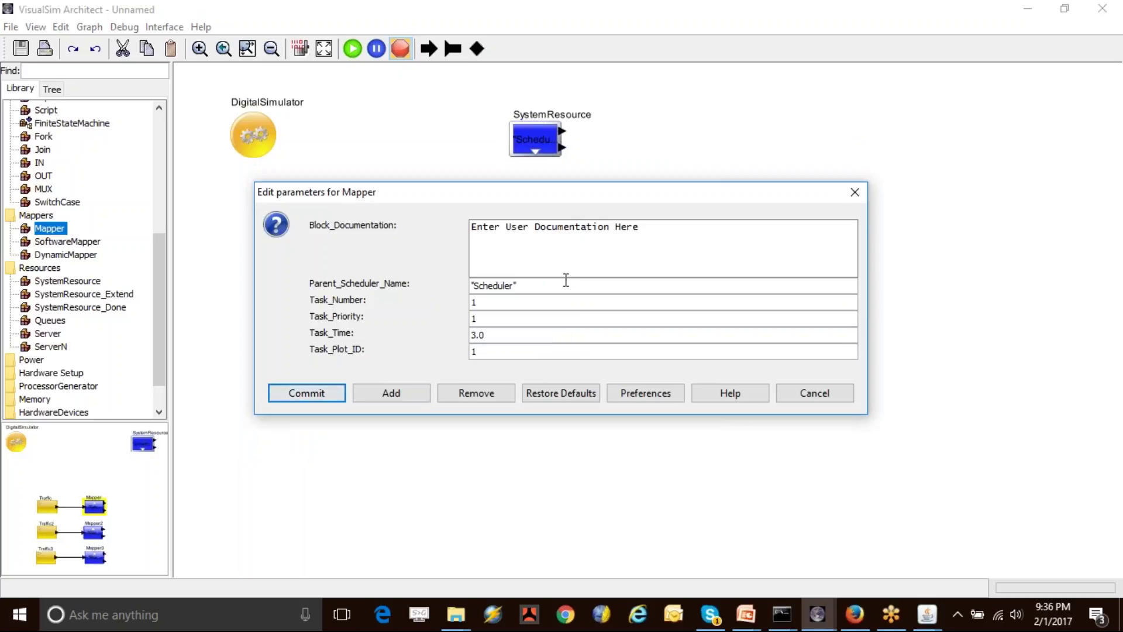
pyautogui.click(328, 394)
# Configure Mapper2 with parent scheduler "Scheduler", Task_Number 2, Task_Priority 2 and Task_Time 3.0, and commit
pyautogui.doubleClick(424, 350)
pyautogui.tripleClick(562, 284)
pyautogui.write('"Scheduler"')
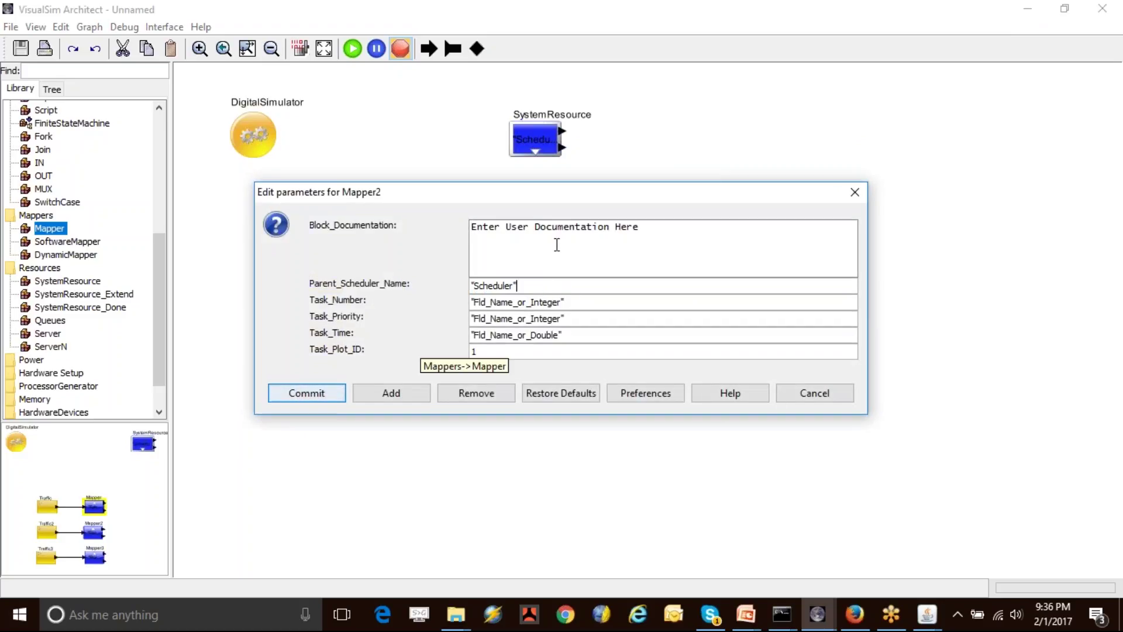
pyautogui.tripleClick(572, 302)
pyautogui.write('2')
pyautogui.click(581, 320)
pyautogui.tripleClick(581, 320)
pyautogui.write('2')
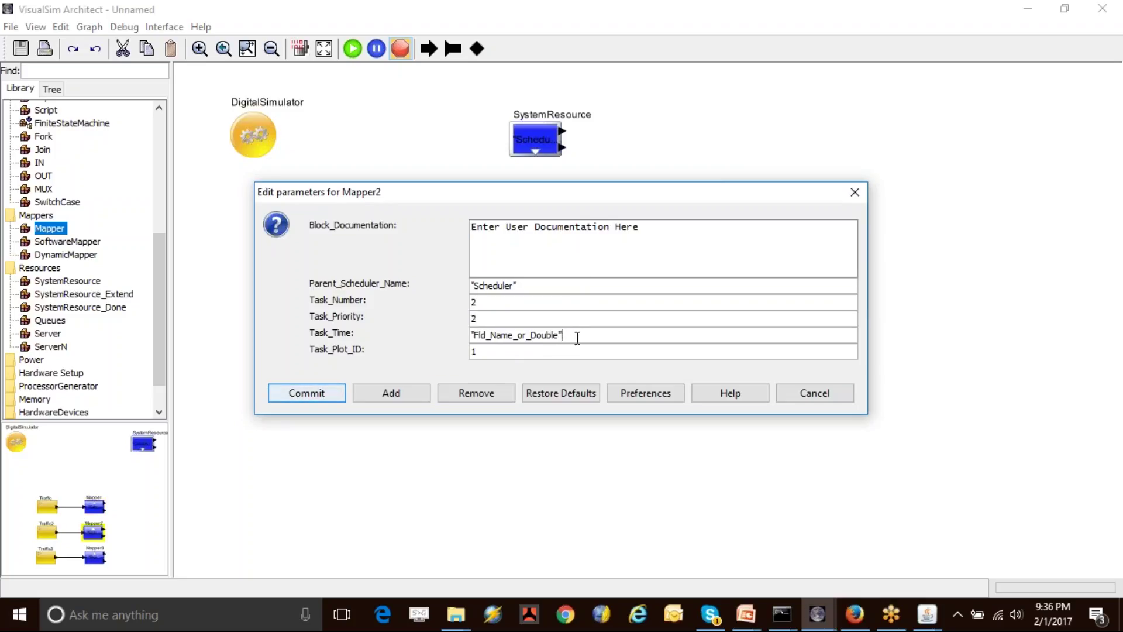
pyautogui.tripleClick(573, 338)
pyautogui.write('3')
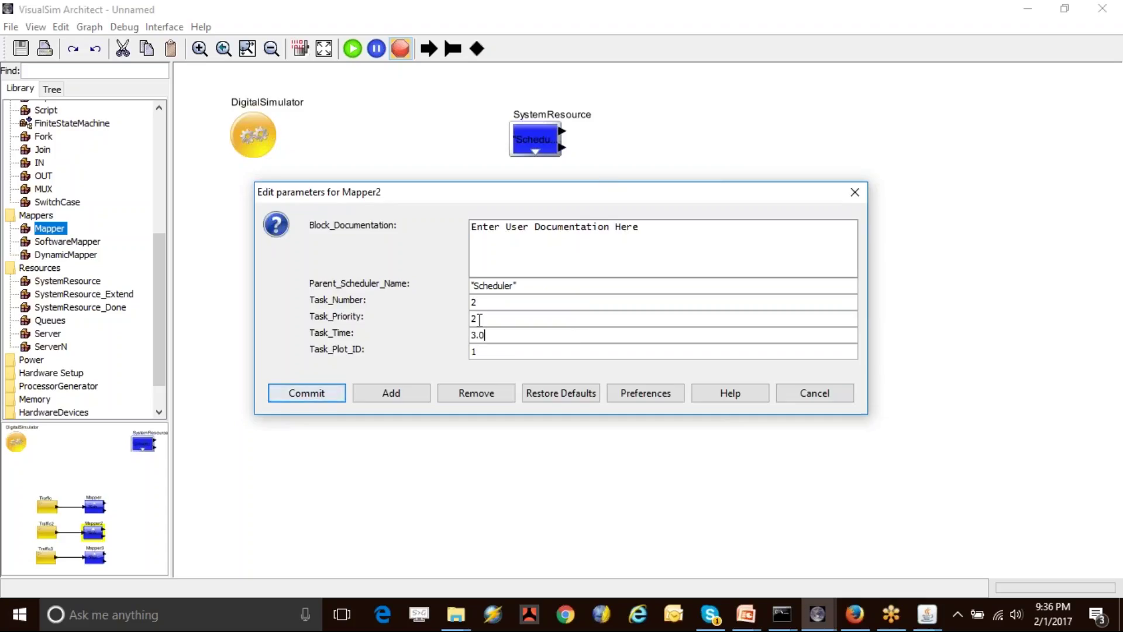
pyautogui.moveTo(449, 192); pyautogui.dragTo(581, 176)
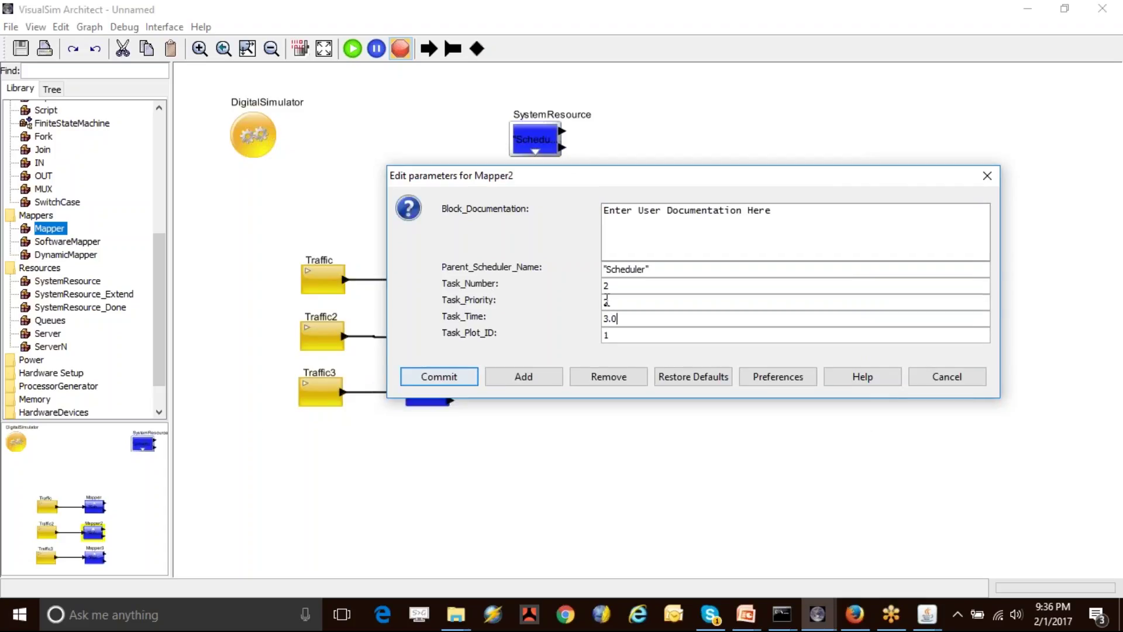
pyautogui.click(454, 377)
# Configure Mapper3 with parent scheduler "Scheduler", Task_Number 3, Task_Priority 3 and Task_Time 3.0, and commit
pyautogui.doubleClick(427, 387)
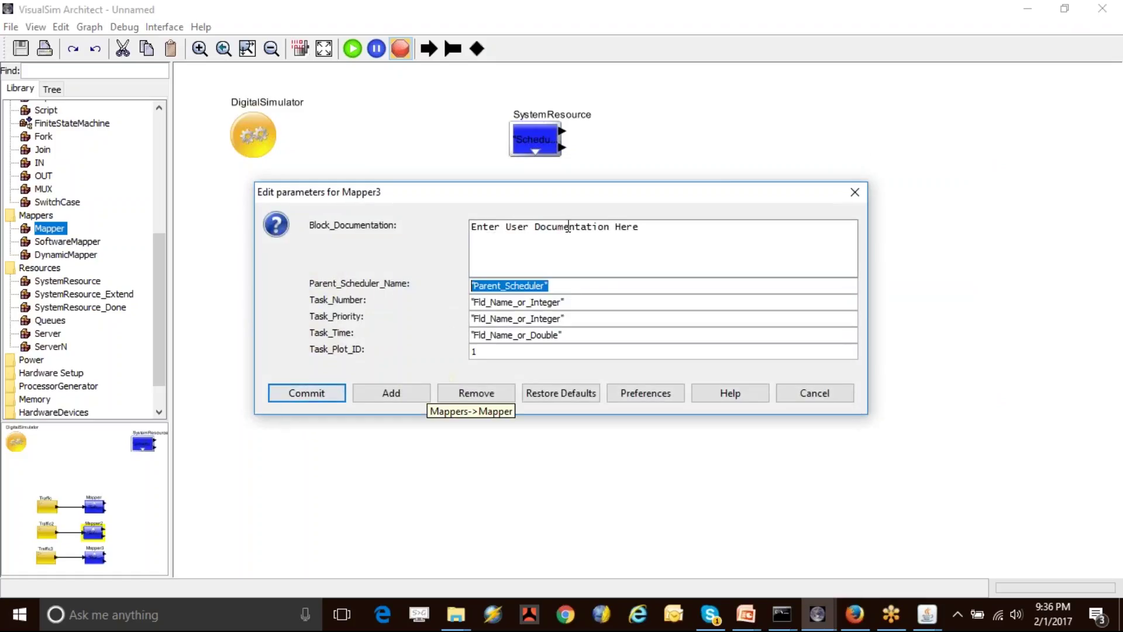
pyautogui.write('"Scheduler"')
pyautogui.press('Tab')
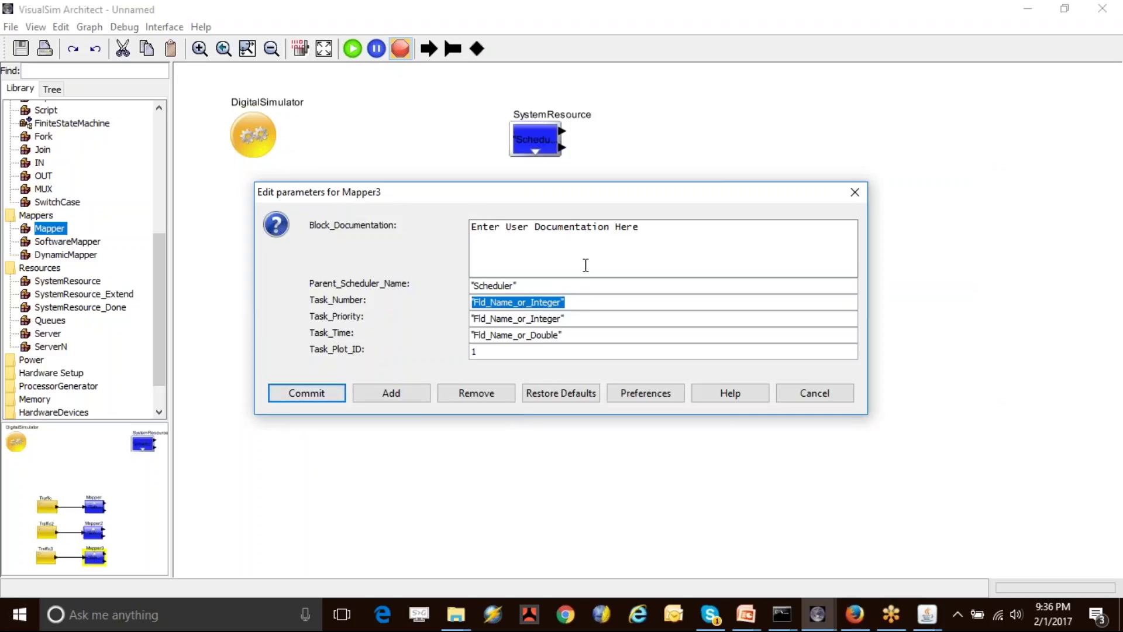
pyautogui.write('3')
pyautogui.press('Tab')
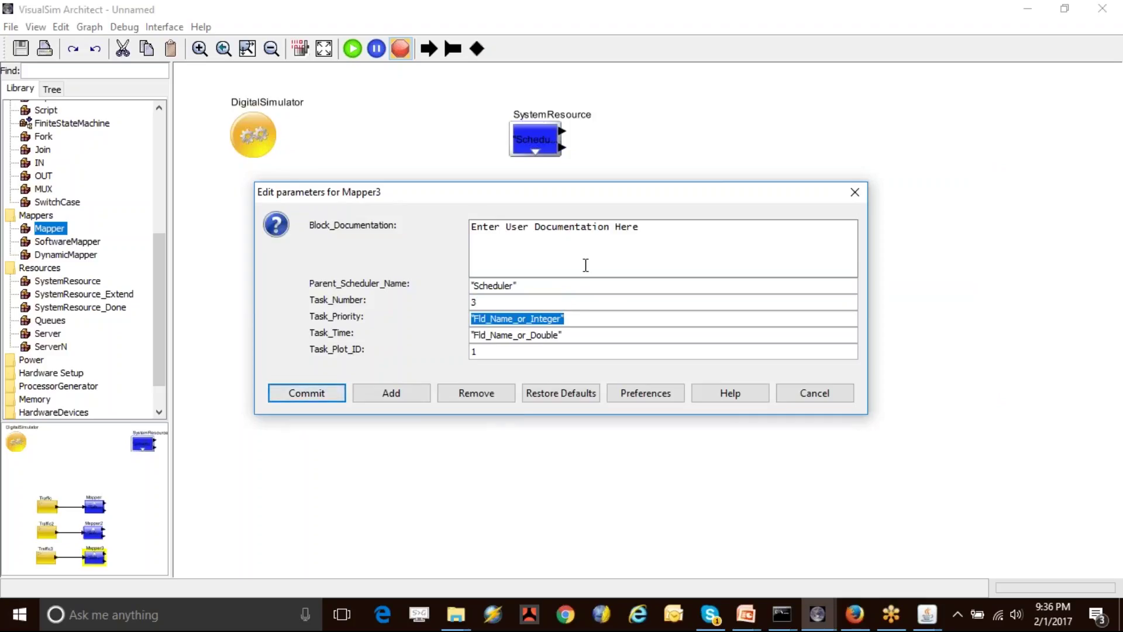
pyautogui.write('3')
pyautogui.press('Tab')
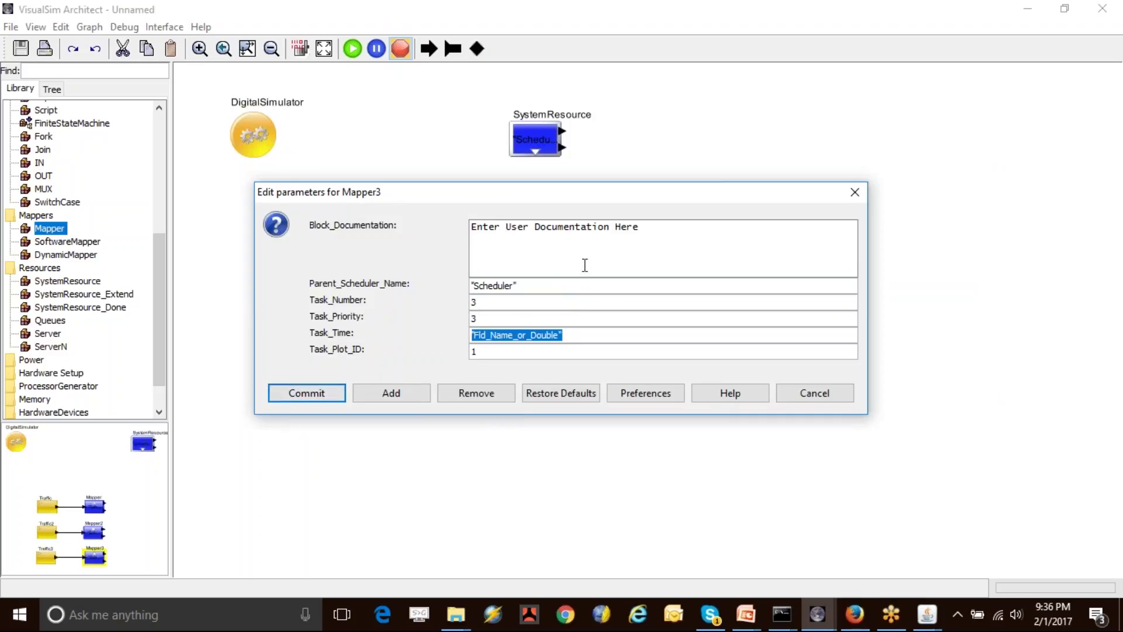
pyautogui.write('3.0')
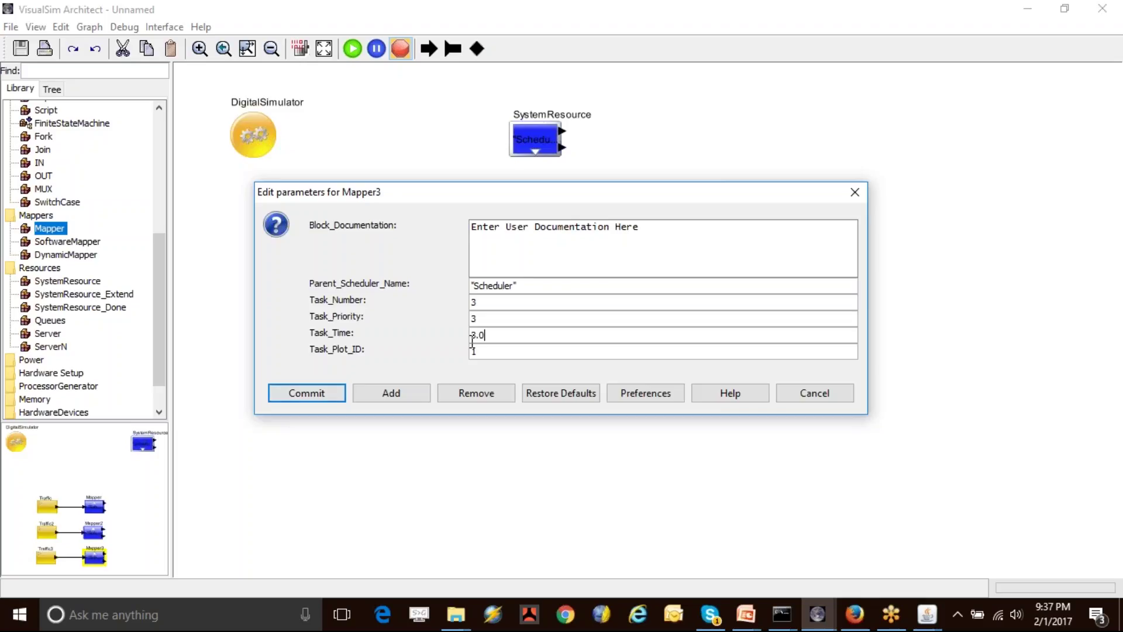
pyautogui.click(338, 394)
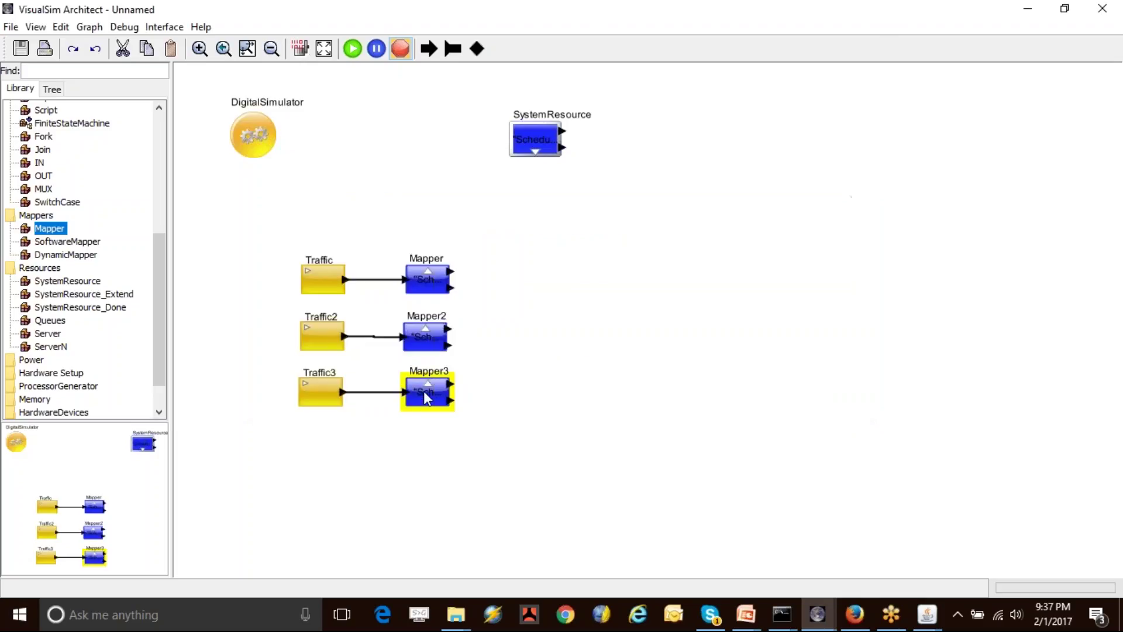
# Review the first Traffic block's Start_Time parameter
pyautogui.doubleClick(324, 292)
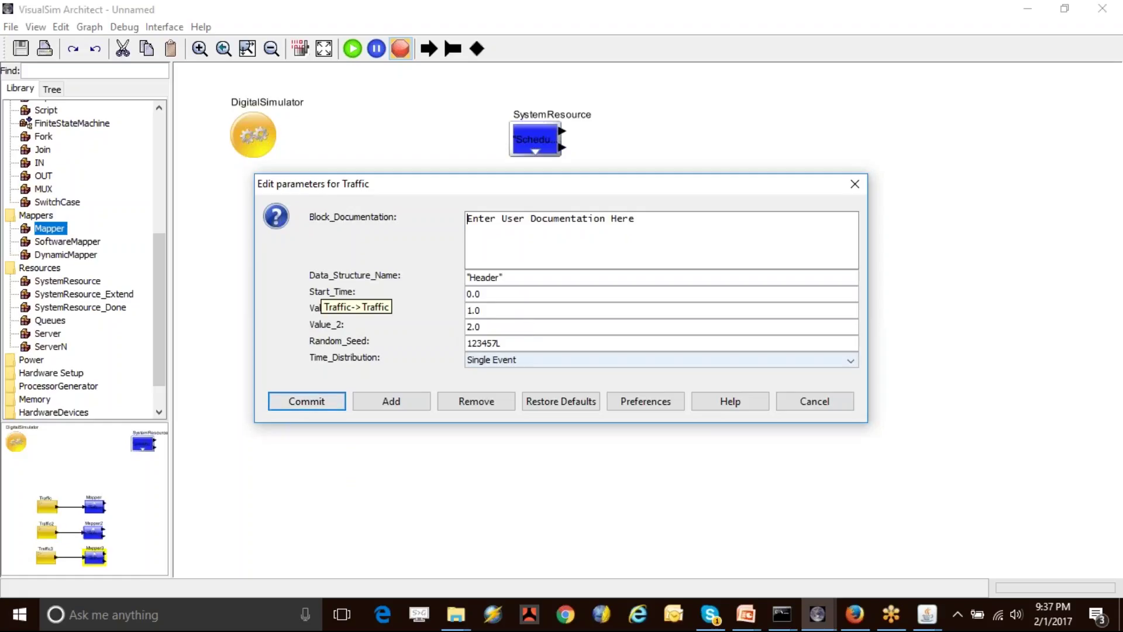
pyautogui.moveTo(424, 183); pyautogui.dragTo(493, 155)
pyautogui.moveTo(553, 267); pyautogui.dragTo(504, 258)
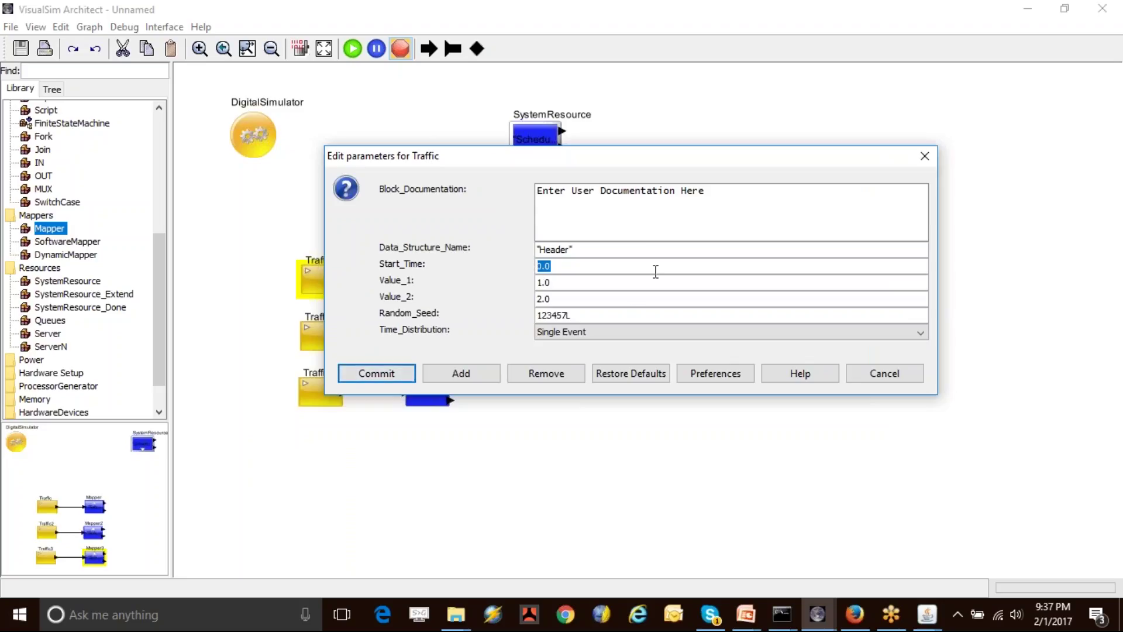
# Set Traffic2's Start_Time to 2.0 and commit
pyautogui.doubleClick(324, 331)
pyautogui.moveTo(473, 296); pyautogui.dragTo(467, 295)
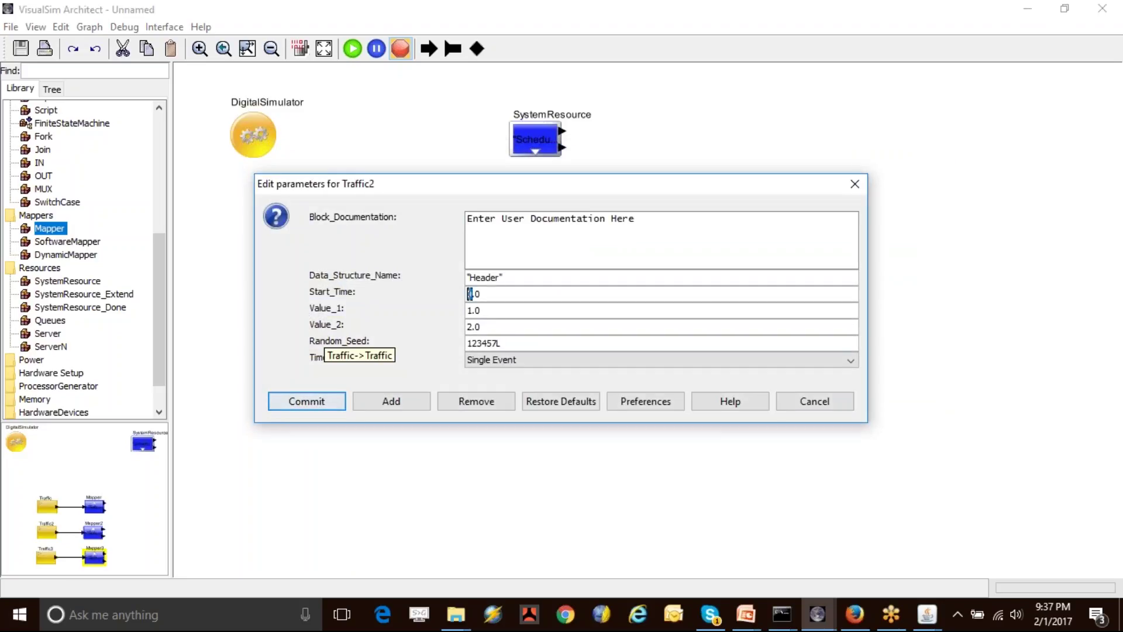
pyautogui.write('2')
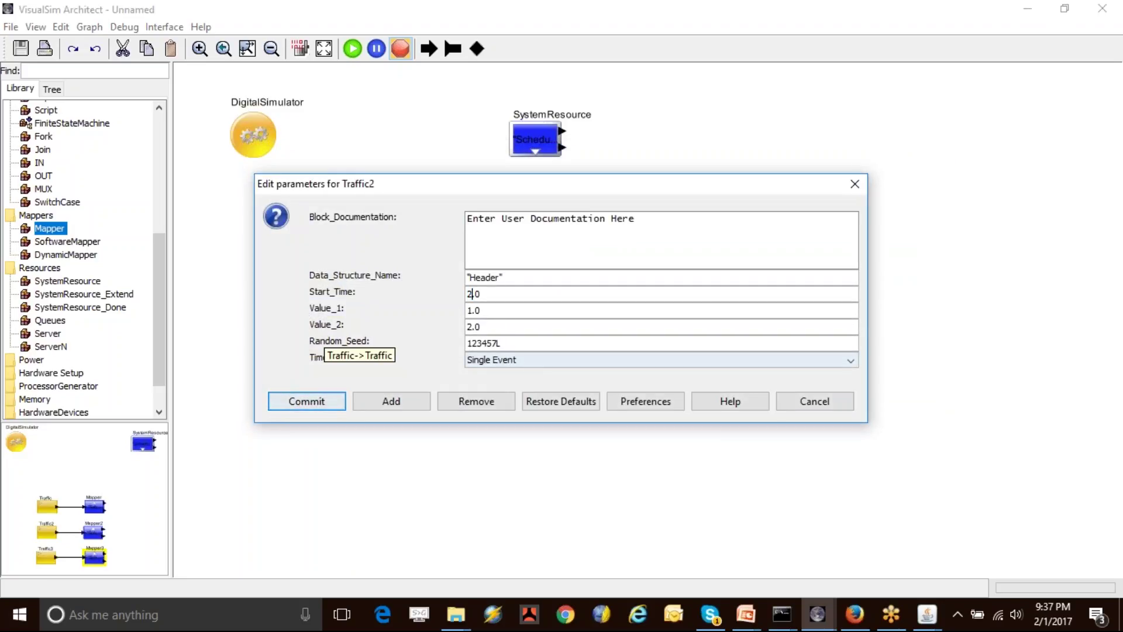
pyautogui.click(328, 406)
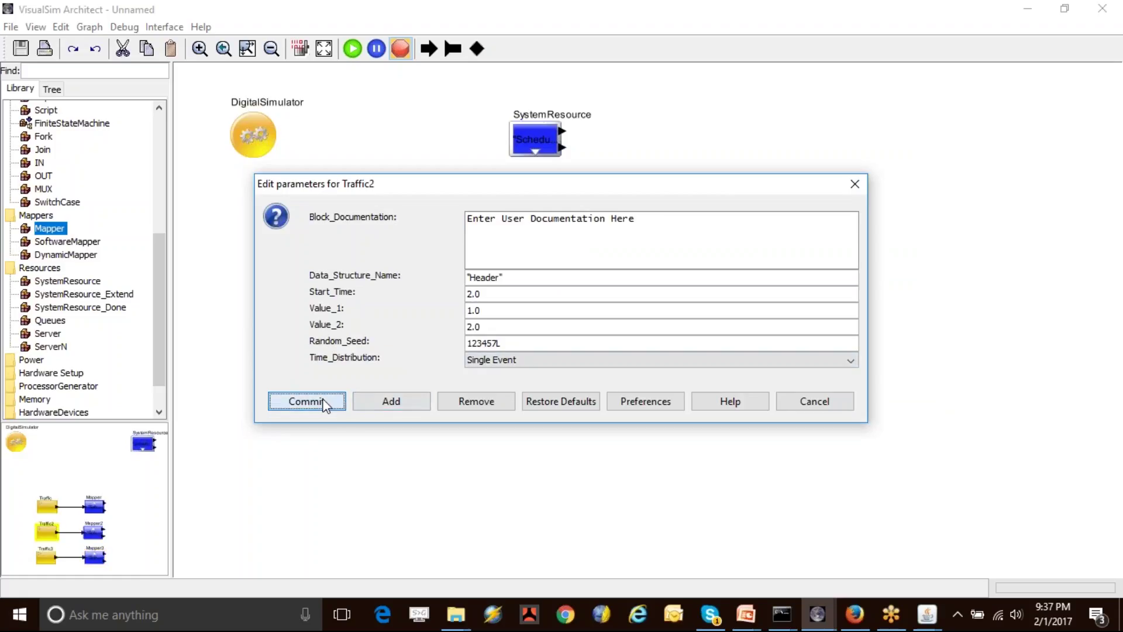
# Set Traffic3's Start_Time to 4.0 and commit
pyautogui.doubleClick(317, 388)
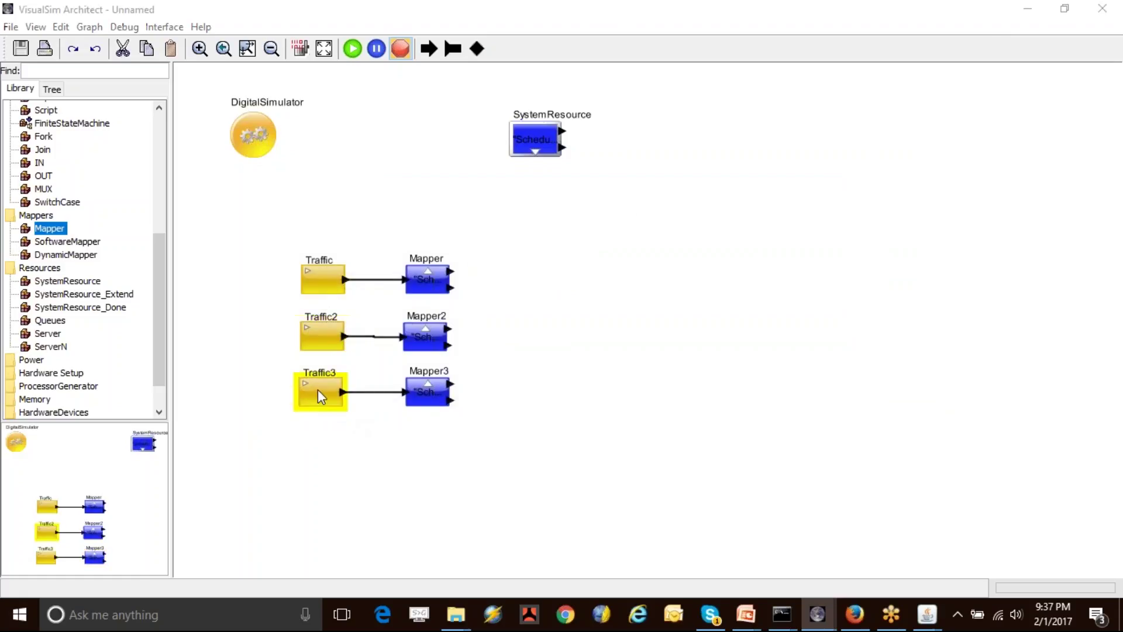
pyautogui.moveTo(470, 294); pyautogui.dragTo(467, 294)
pyautogui.write('4')
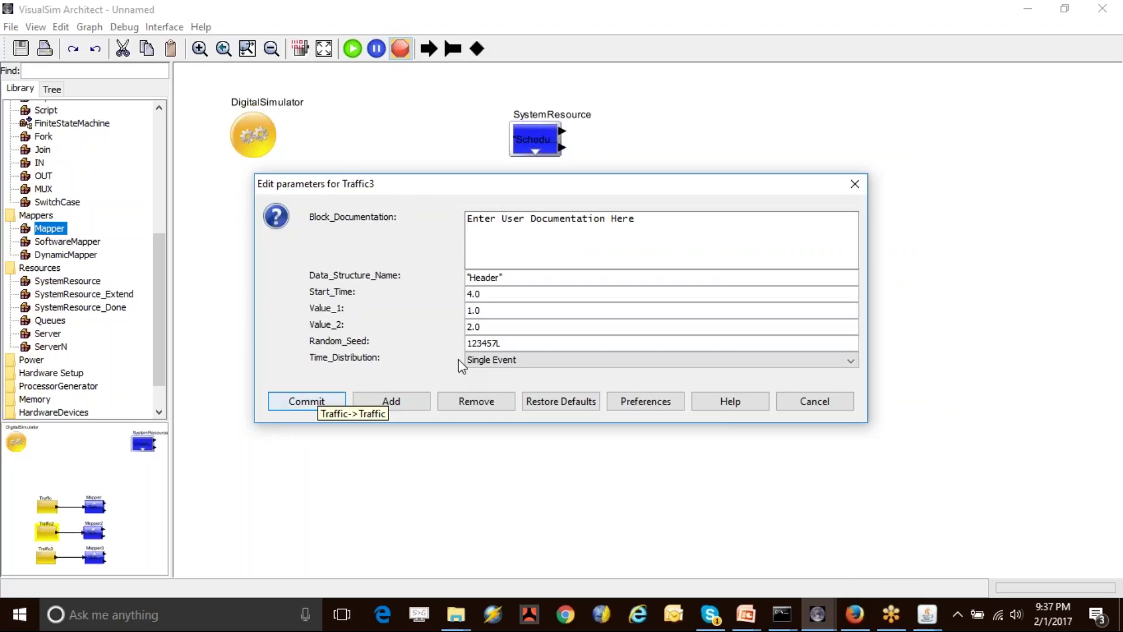
pyautogui.moveTo(492, 310); pyautogui.dragTo(467, 311)
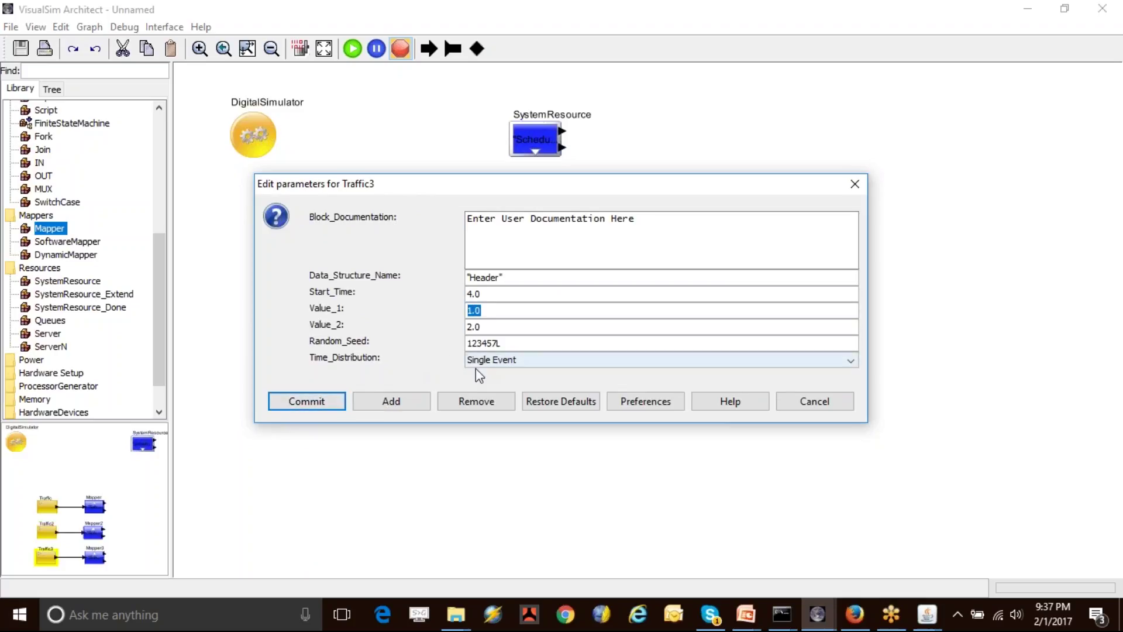
pyautogui.click(325, 406)
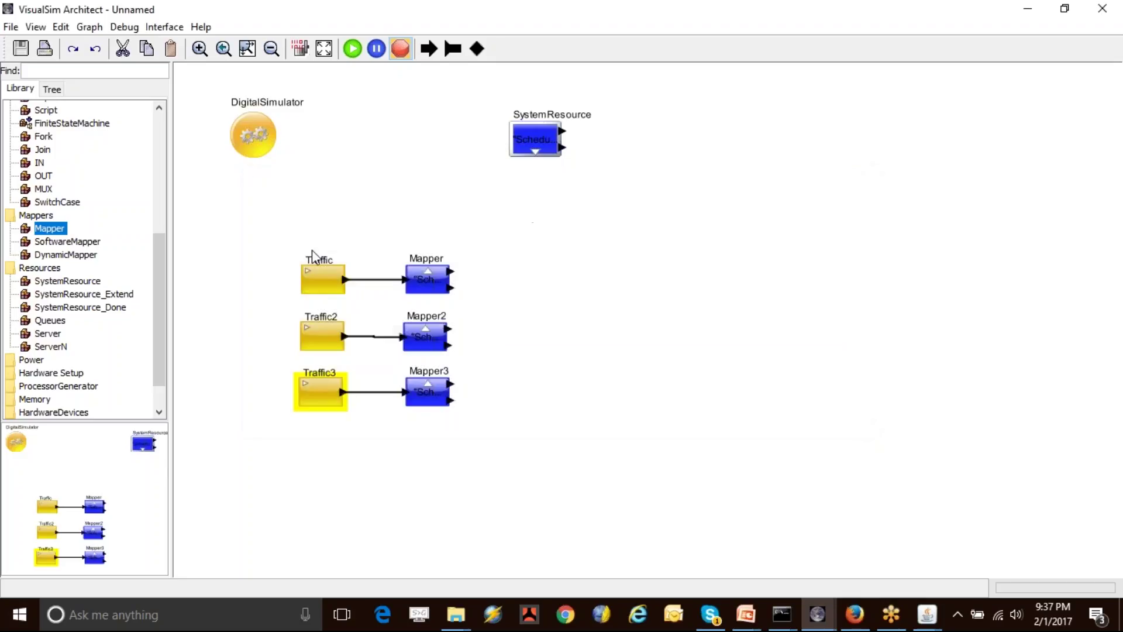
# Move the SystemResource block down on the canvas, closer to the Mapper blocks
pyautogui.moveTo(277, 240); pyautogui.dragTo(473, 475)
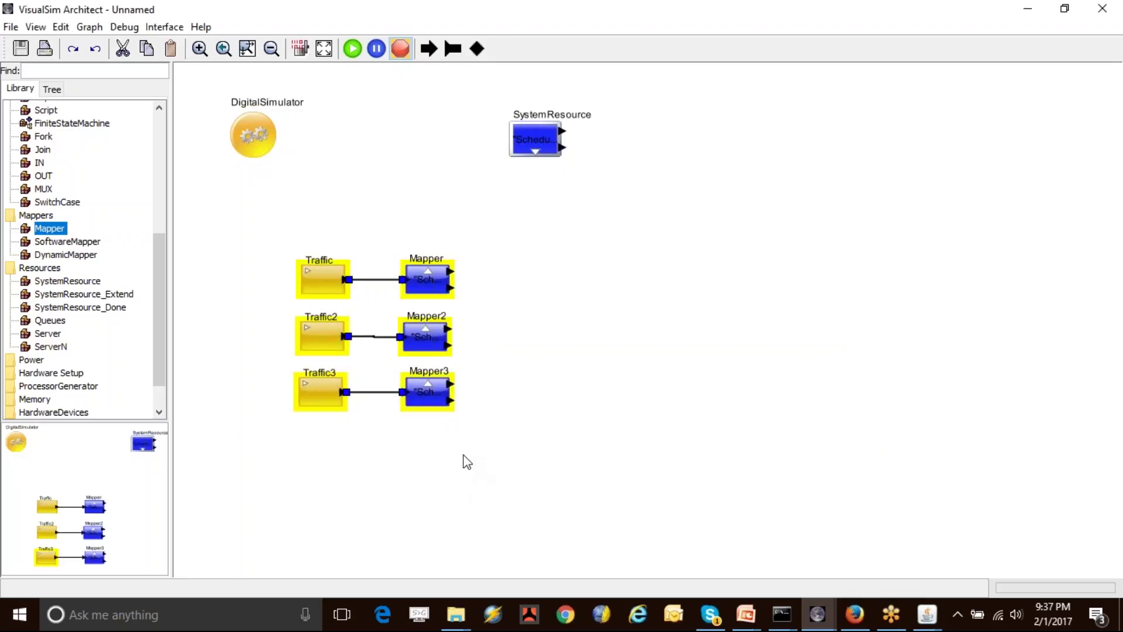
pyautogui.click(275, 229)
pyautogui.moveTo(535, 149); pyautogui.dragTo(504, 223)
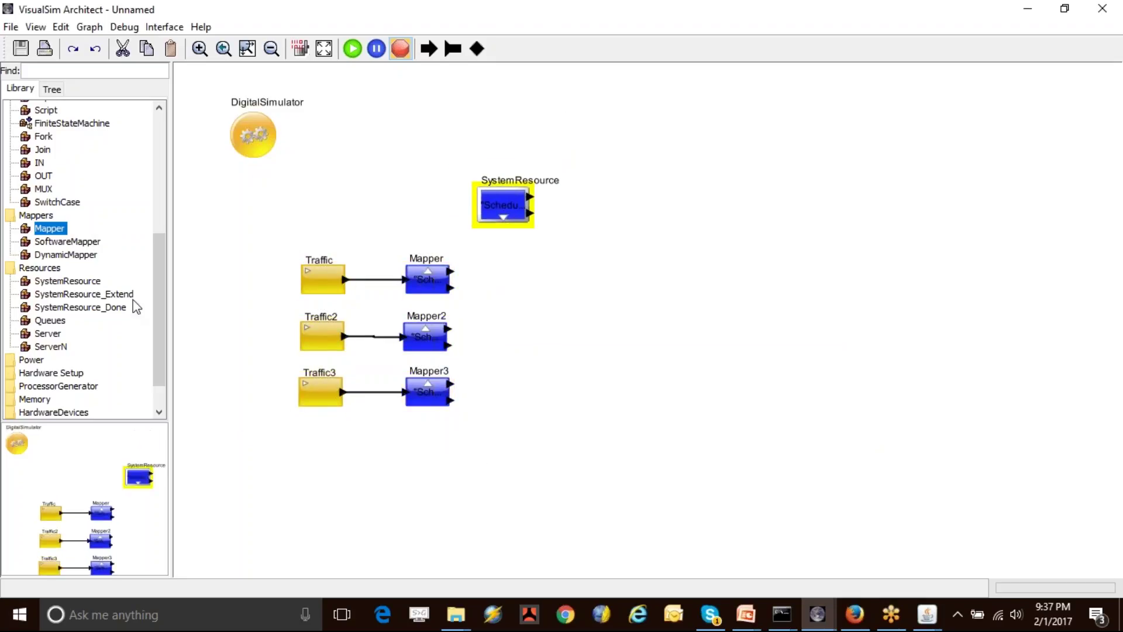
# Place a TimeDataPlotter from the Results library beside the SystemResource and connect it to the SystemResource's lower output port
pyautogui.moveTo(156, 292); pyautogui.dragTo(158, 227)
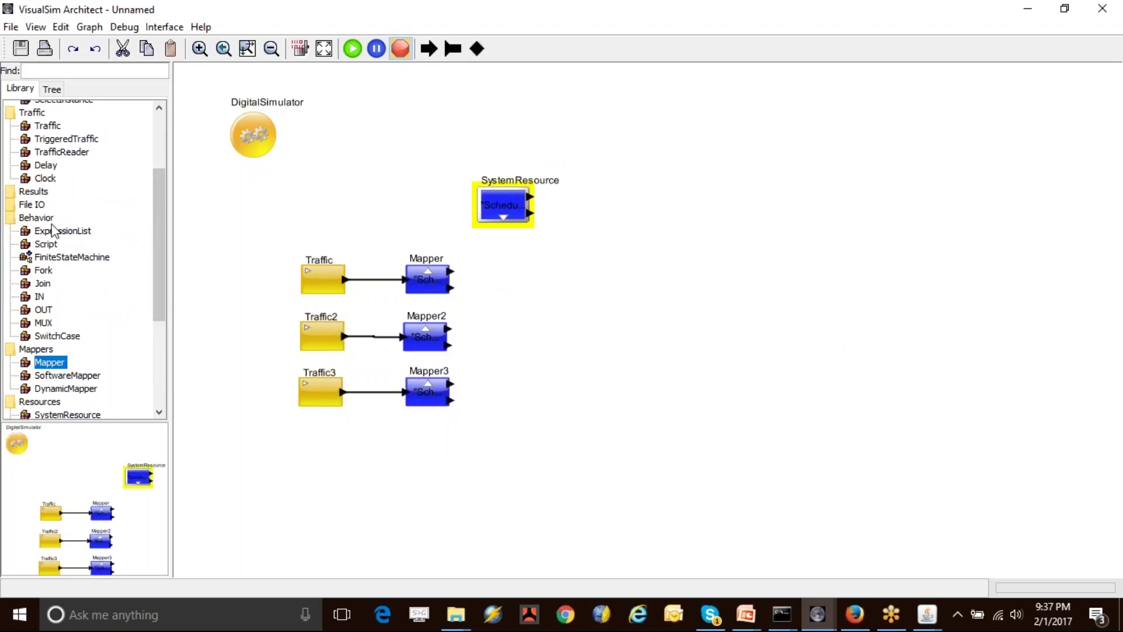
pyautogui.click(33, 193)
pyautogui.doubleClick(32, 193)
pyautogui.moveTo(66, 217); pyautogui.dragTo(601, 214)
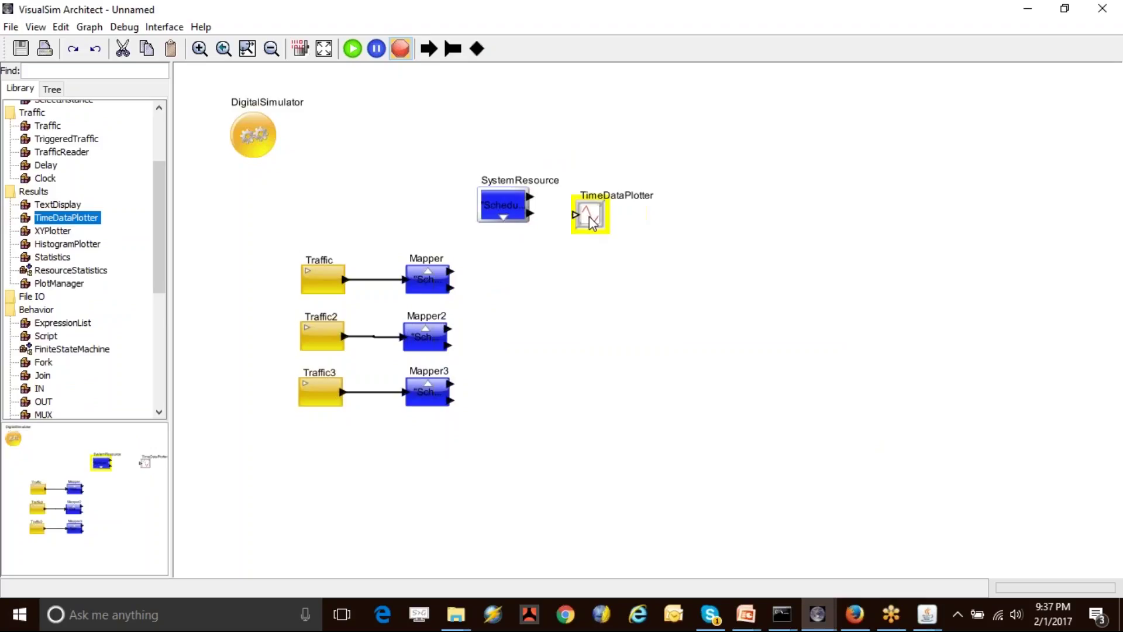
pyautogui.moveTo(530, 213); pyautogui.dragTo(623, 217)
# Run the model to plot the scheduler's task activity over time
pyautogui.click(581, 300)
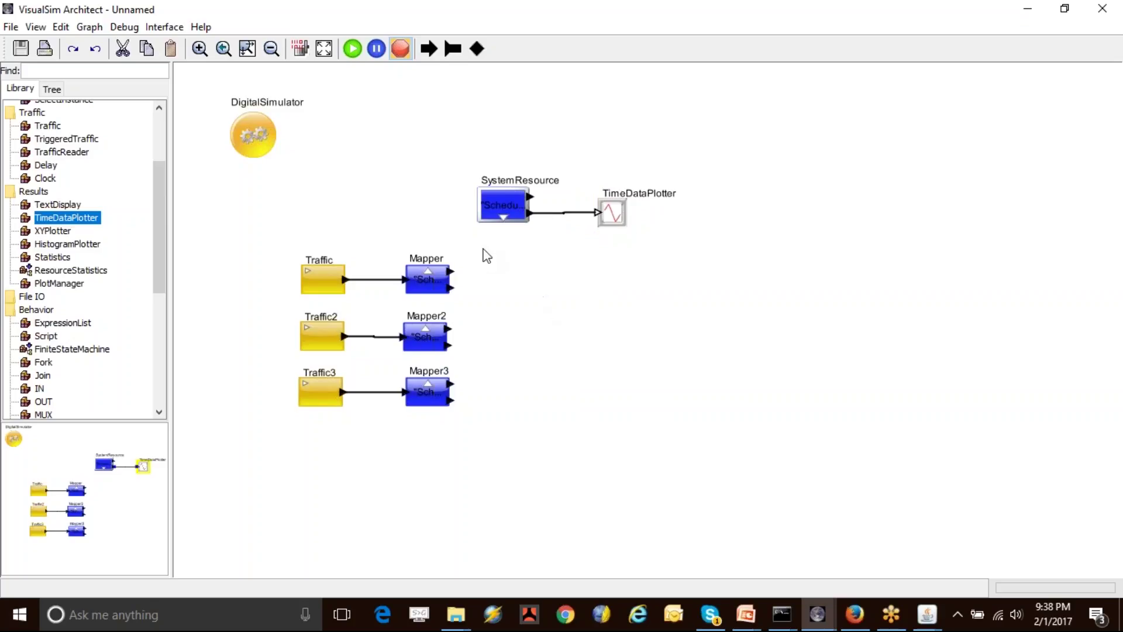
pyautogui.click(353, 48)
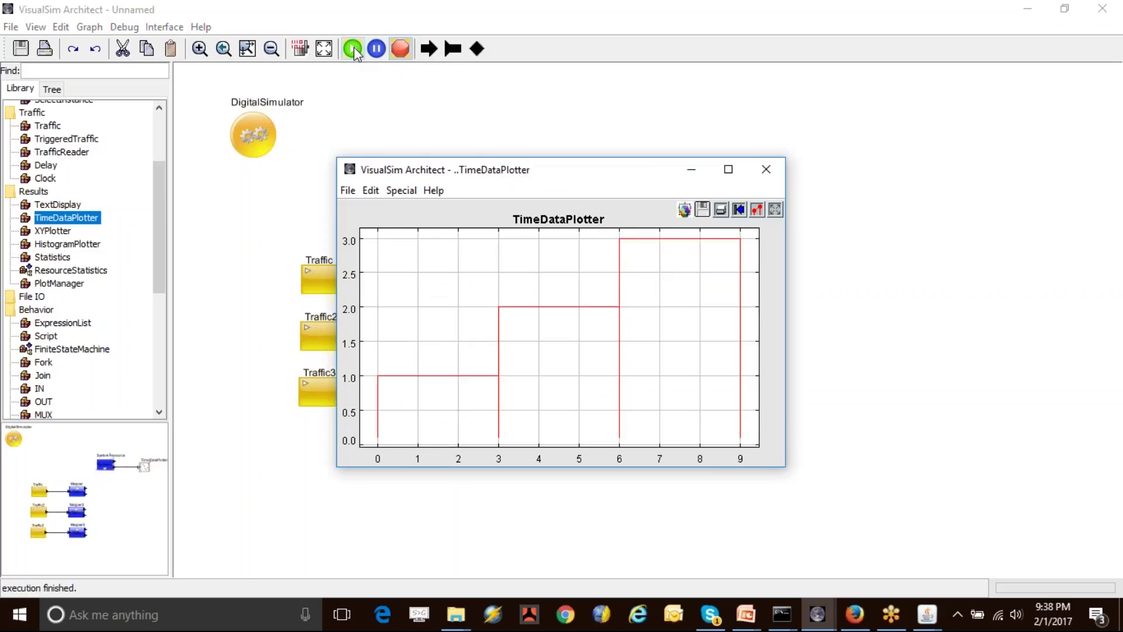
# Hide the grid in the TimeDataPlotter plot and restore it again
pyautogui.click(757, 209)
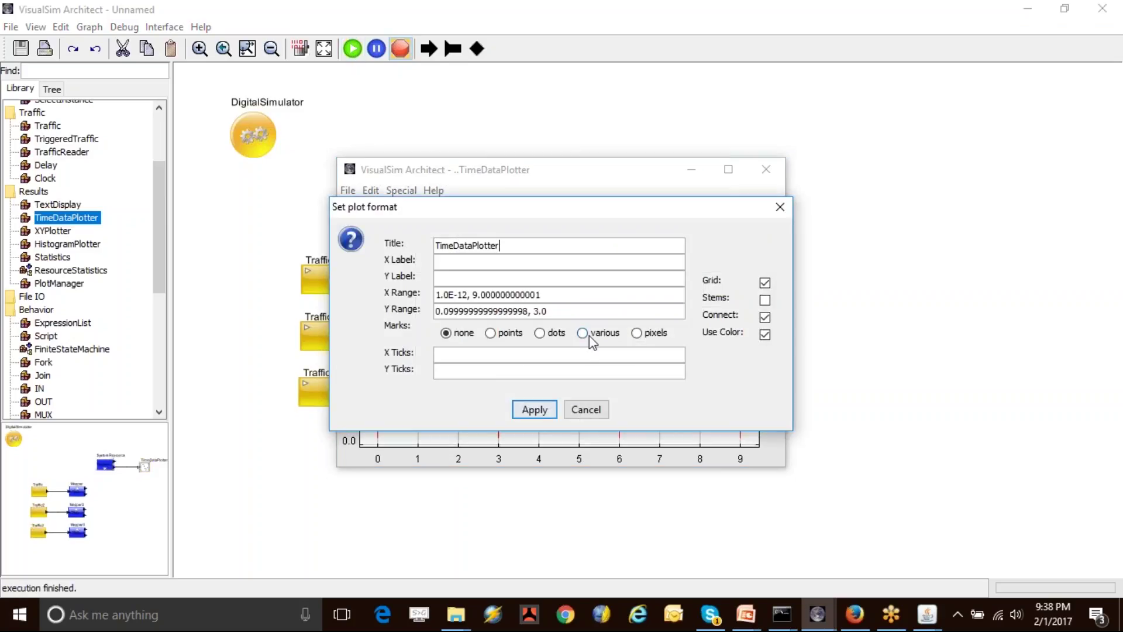
pyautogui.click(765, 283)
pyautogui.click(535, 409)
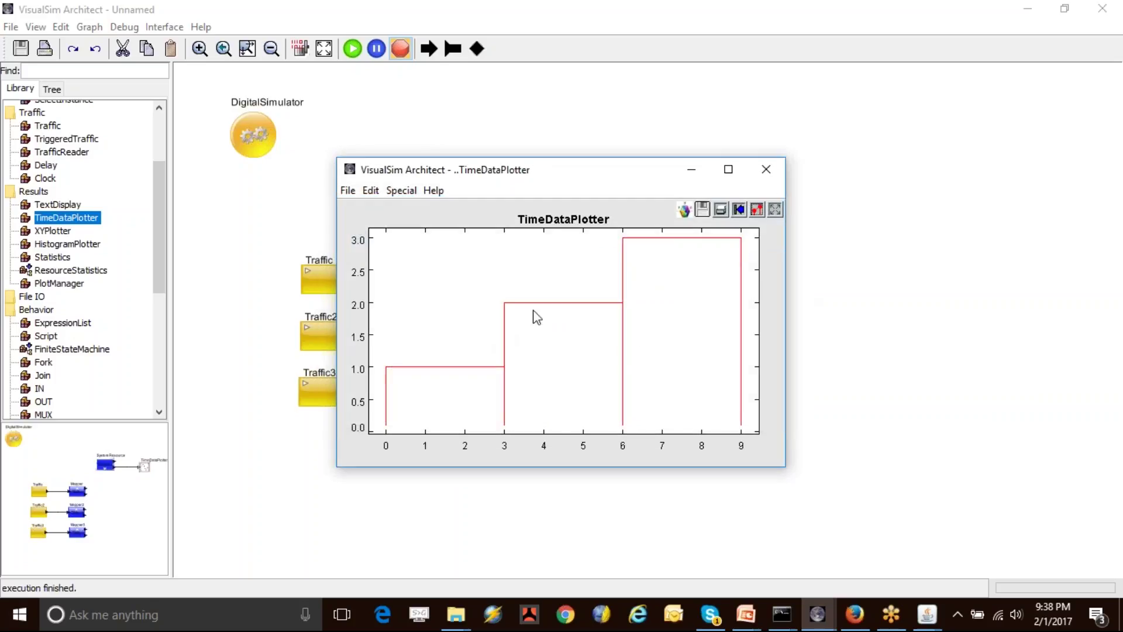
pyautogui.click(757, 209)
pyautogui.click(765, 282)
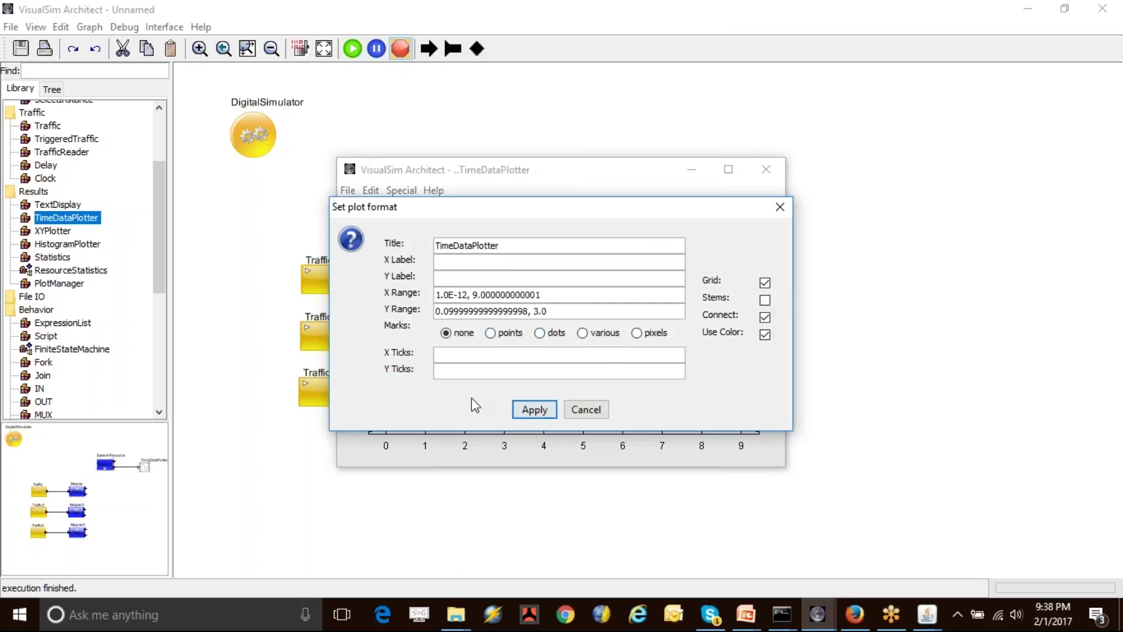
pyautogui.click(533, 409)
# Enlarge the TimeDataPlotter window, examine when each task runs, and return to the model
pyautogui.moveTo(543, 181); pyautogui.dragTo(451, 95)
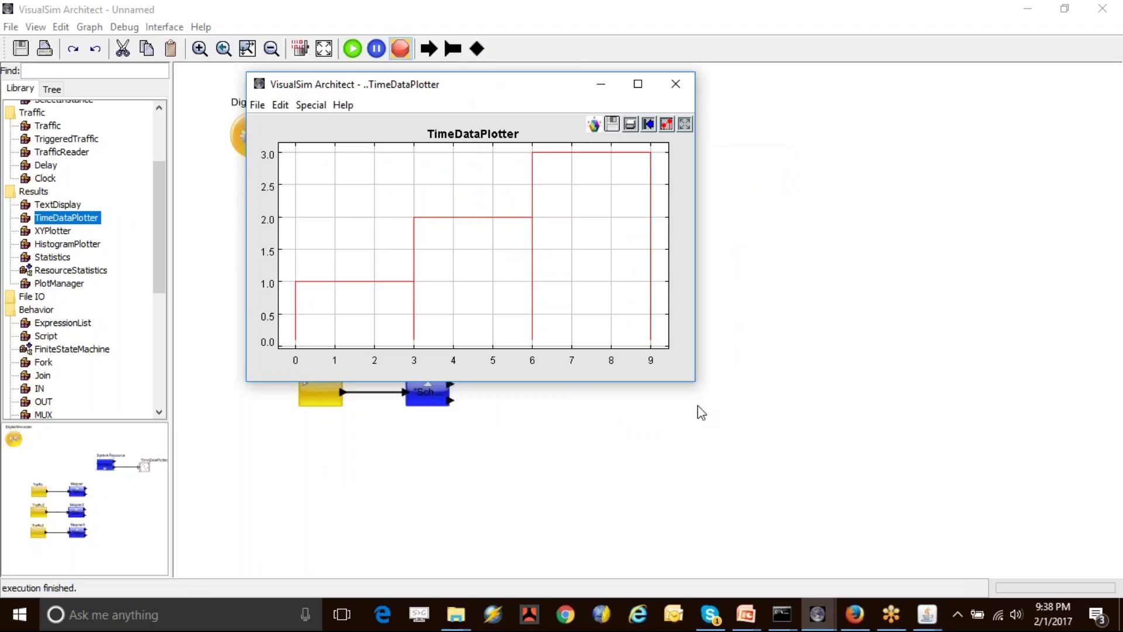
pyautogui.moveTo(694, 382); pyautogui.dragTo(766, 515)
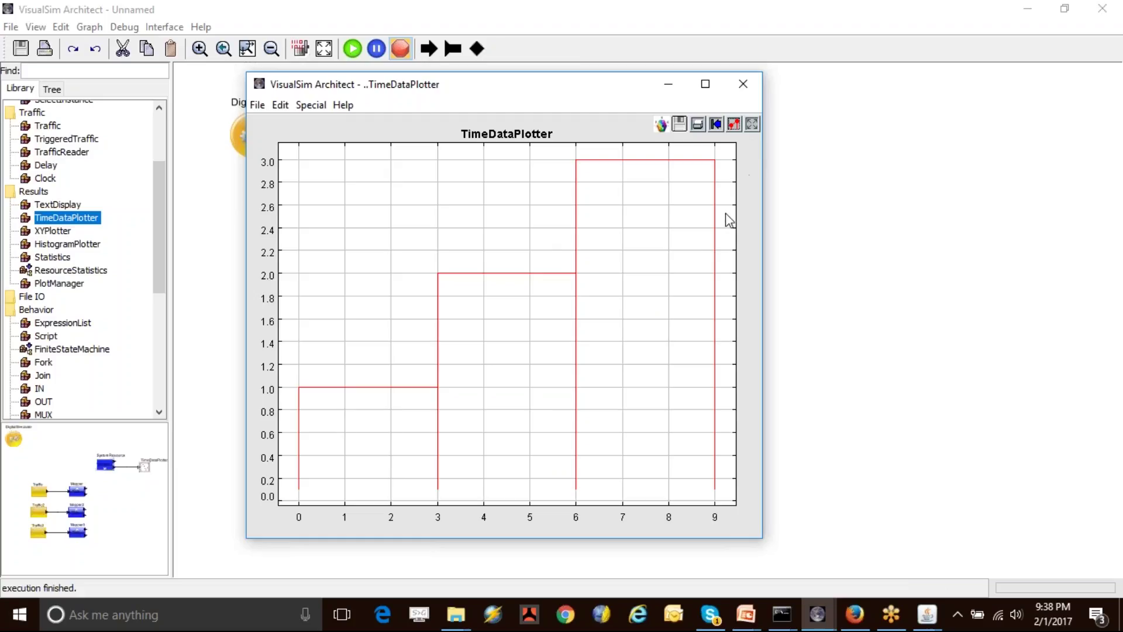
pyautogui.click(809, 241)
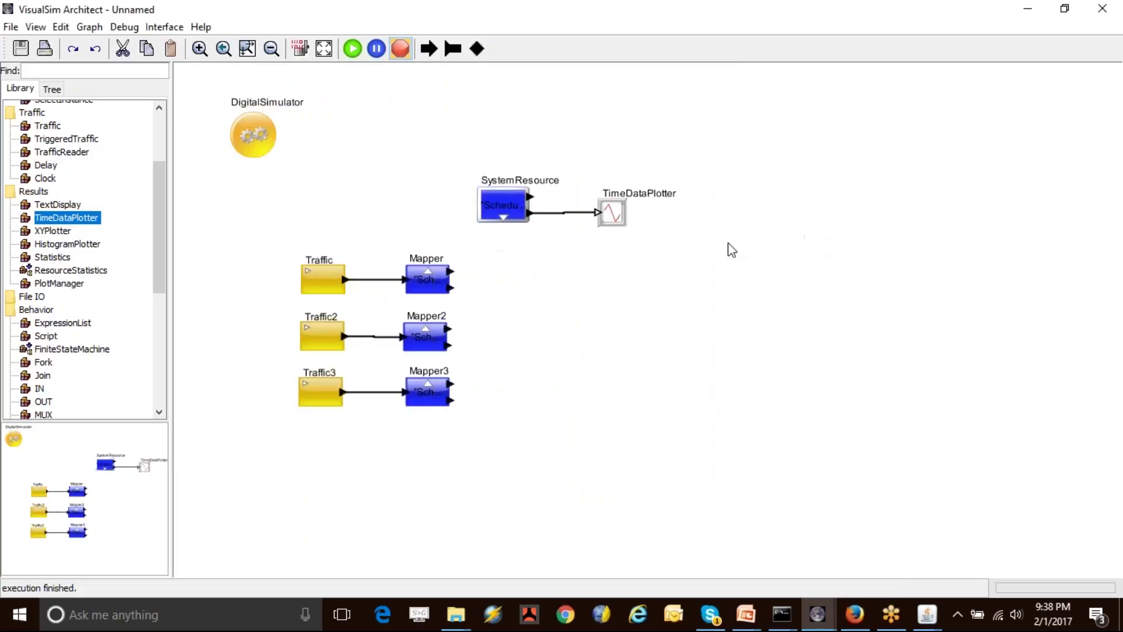
# Set the SystemResource's Scheduler_Type to FCFS + Preempt and commit
pyautogui.doubleClick(507, 209)
pyautogui.click(533, 369)
pyautogui.click(527, 393)
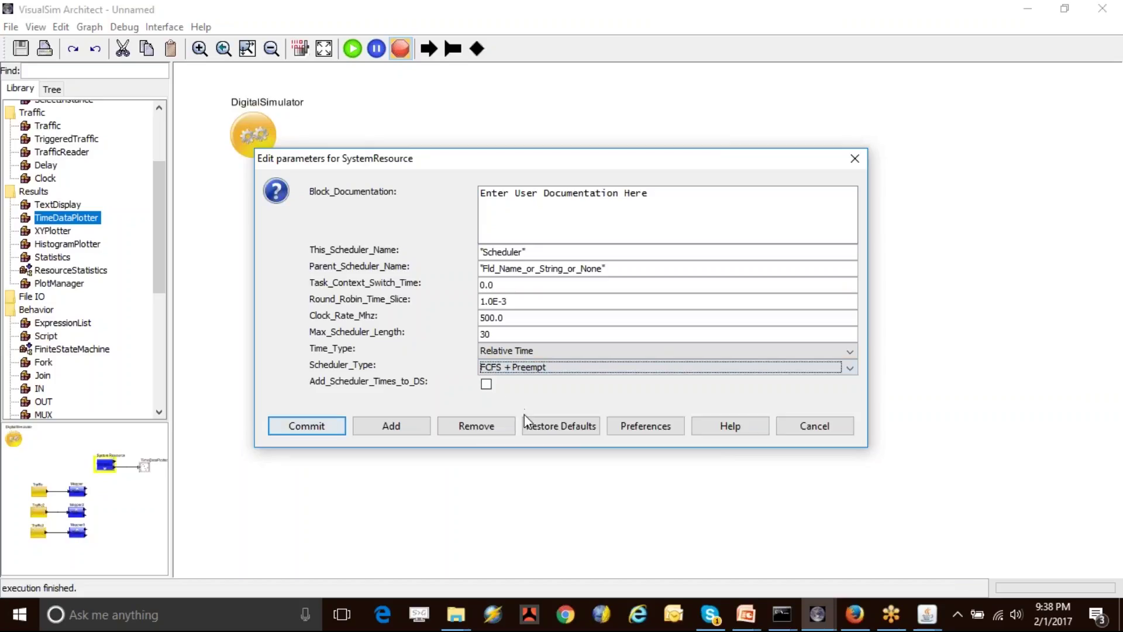
pyautogui.click(306, 426)
pyautogui.click(384, 245)
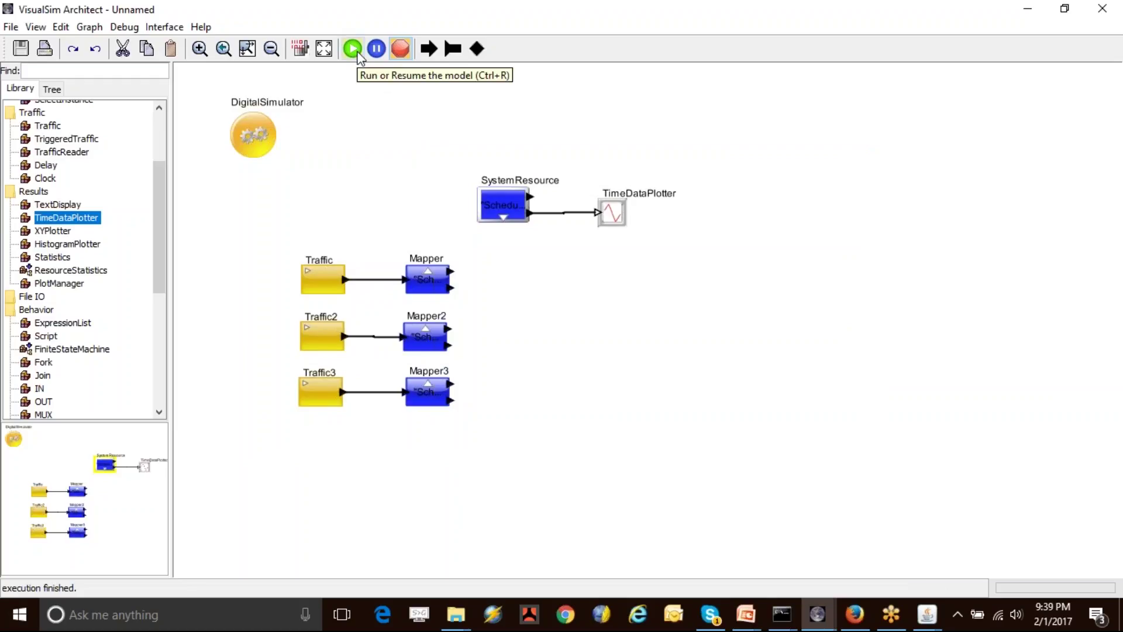
# Recheck the SystemResource's scheduler settings, and run the model to examine the plot under preemptive scheduling
pyautogui.doubleClick(501, 203)
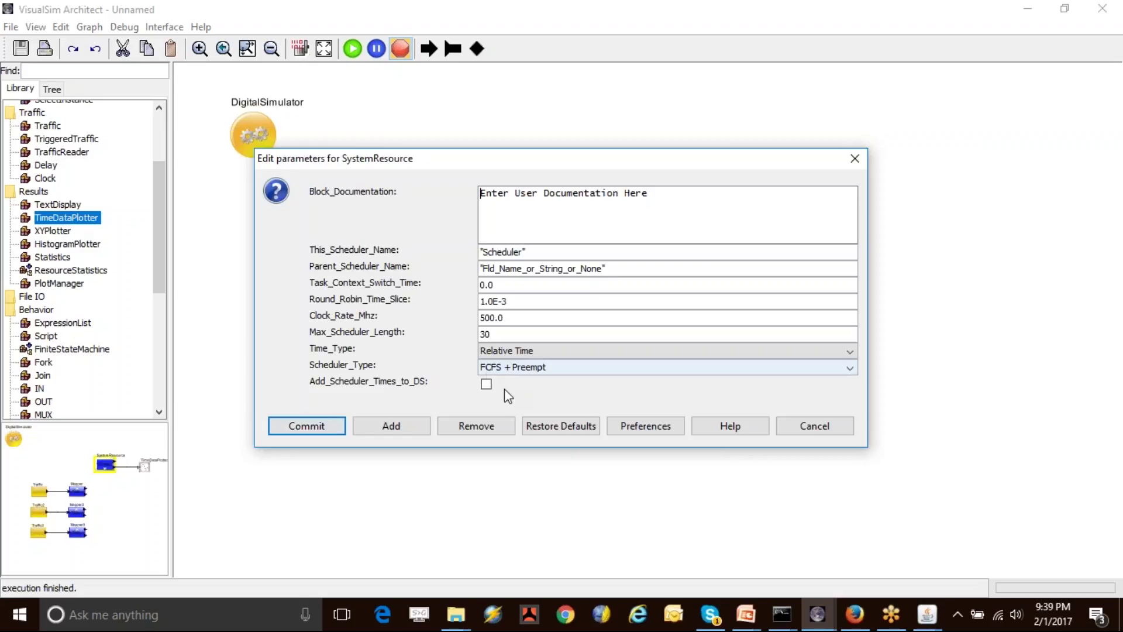
pyautogui.click(809, 427)
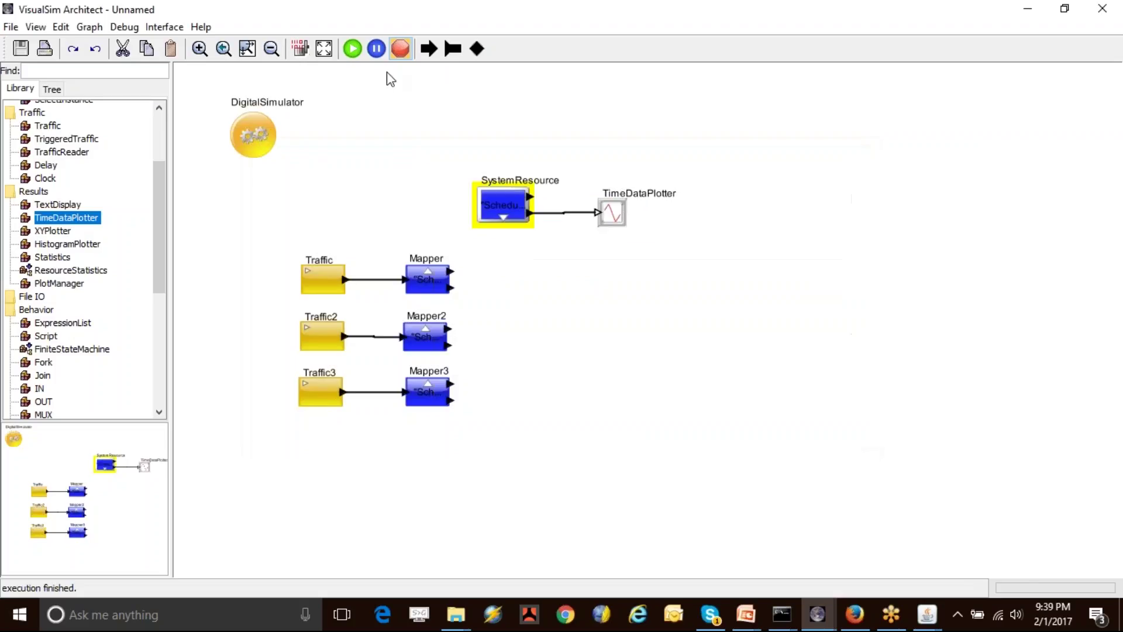
pyautogui.click(352, 51)
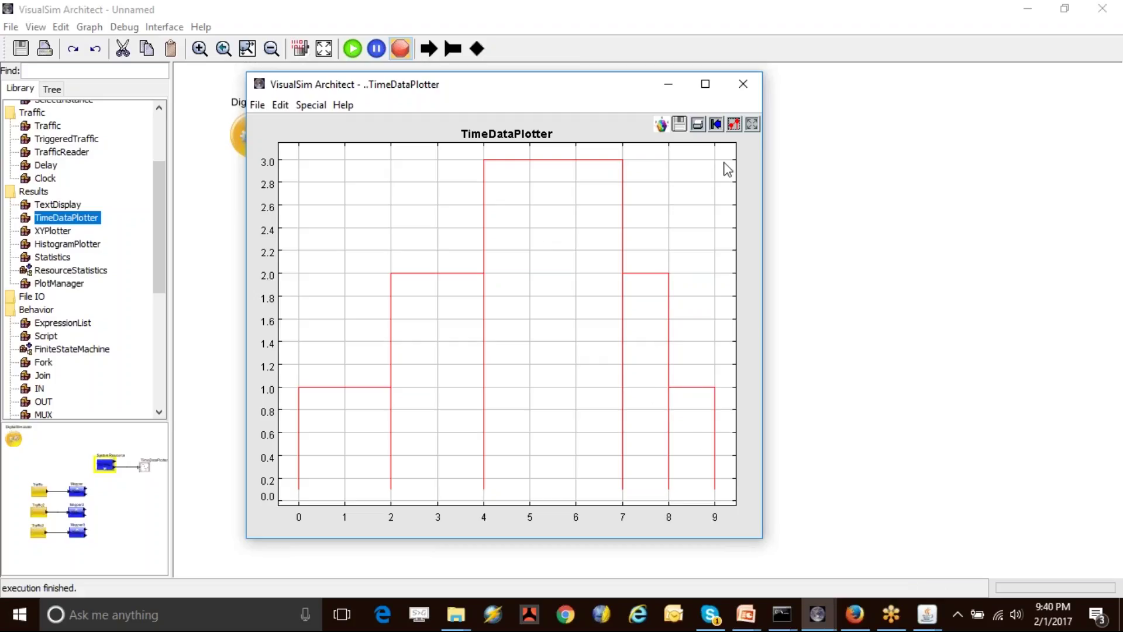
pyautogui.click(769, 151)
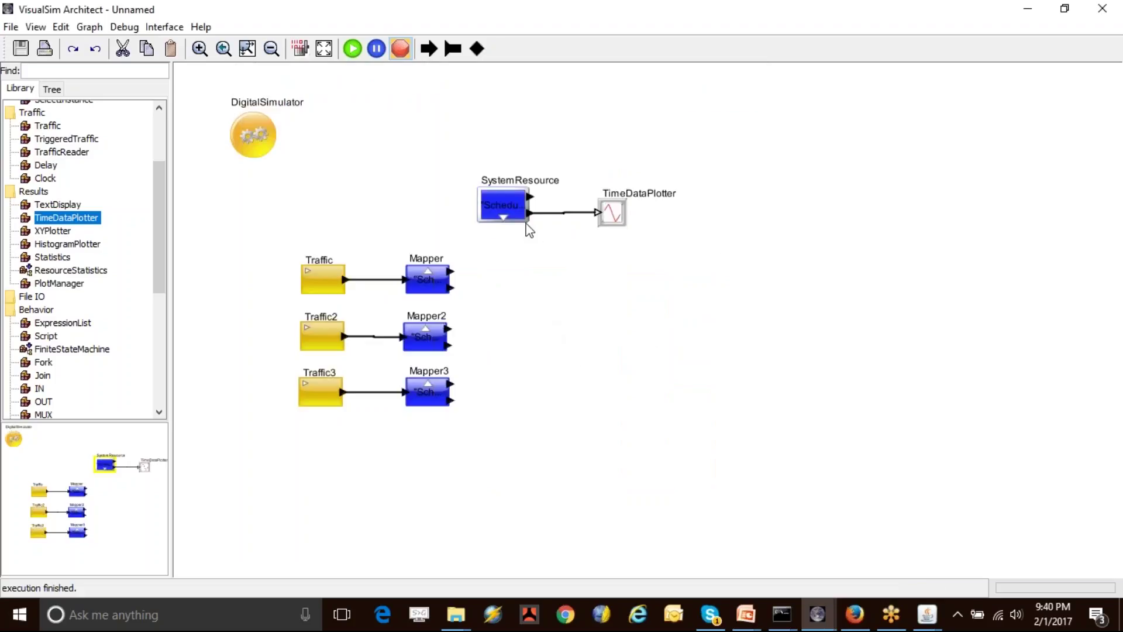
# Move the SystemResource and its TimeDataPlotter up and to the right, away from the Mappers
pyautogui.moveTo(512, 159); pyautogui.dragTo(637, 258)
pyautogui.moveTo(610, 216); pyautogui.dragTo(661, 189)
pyautogui.click(648, 285)
pyautogui.moveTo(557, 183); pyautogui.dragTo(559, 171)
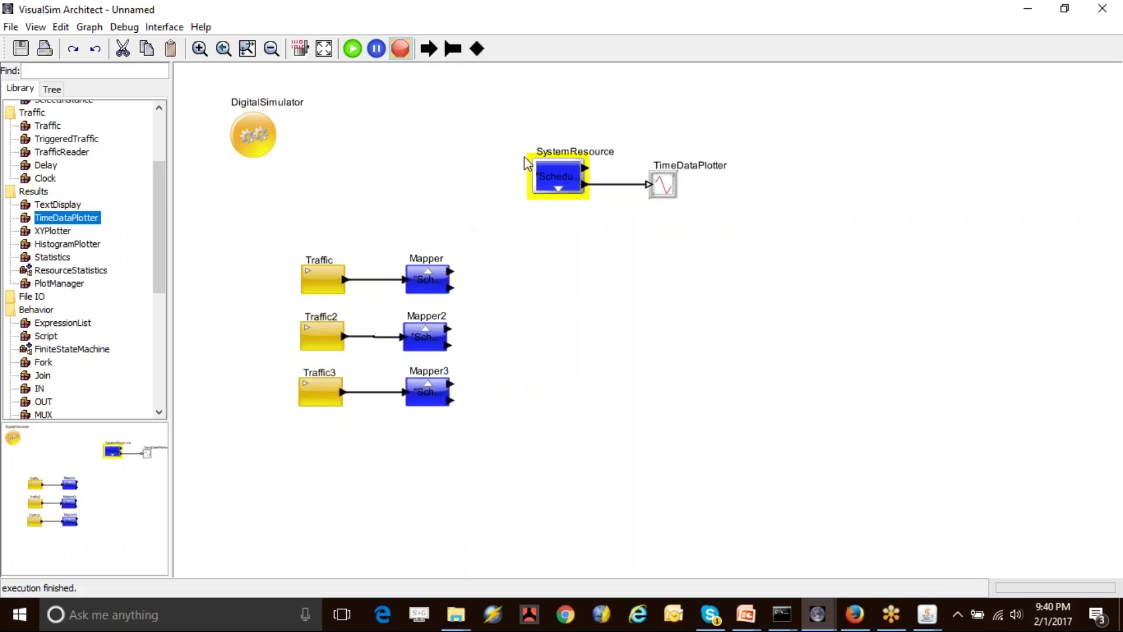
pyautogui.click(603, 295)
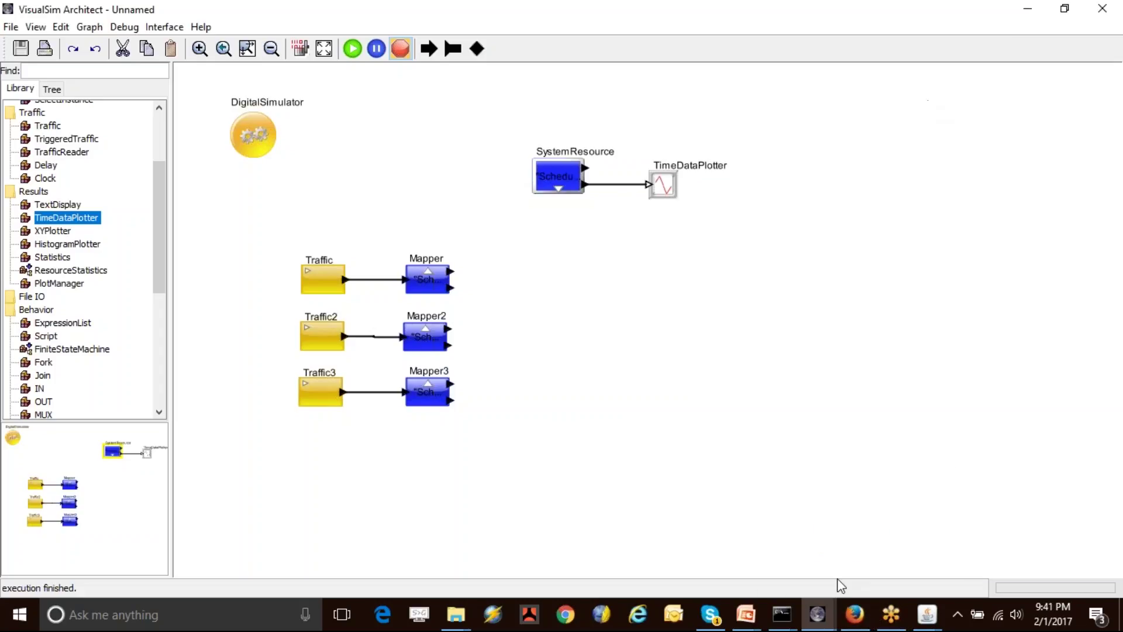
# Switch to the PowerPoint slide show and study the Dual Processor Design slide's block diagram
pyautogui.click(742, 615)
pyautogui.click(835, 544)
pyautogui.click(497, 348)
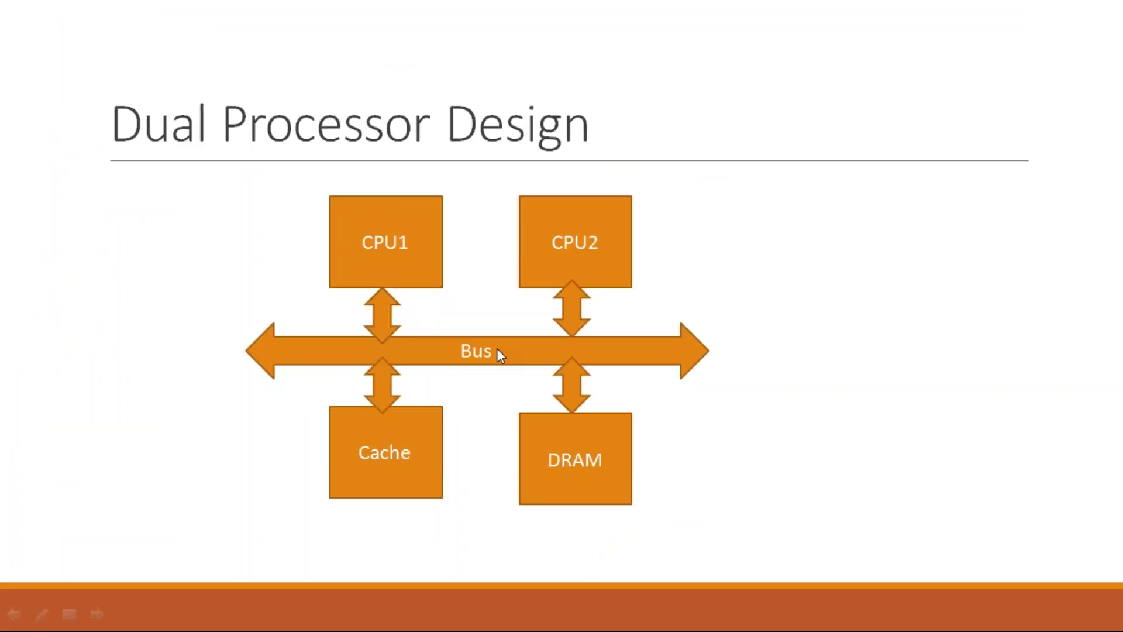
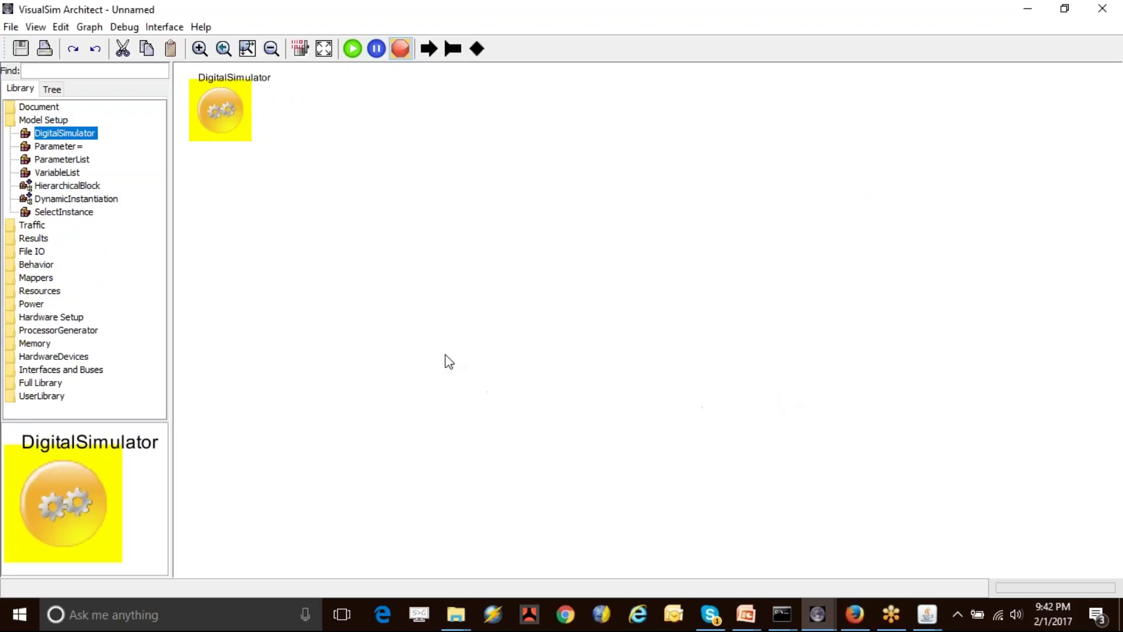
# Place a Parameter block from Model Setup in the new model, to the right of the DigitalSimulator
pyautogui.click(340, 203)
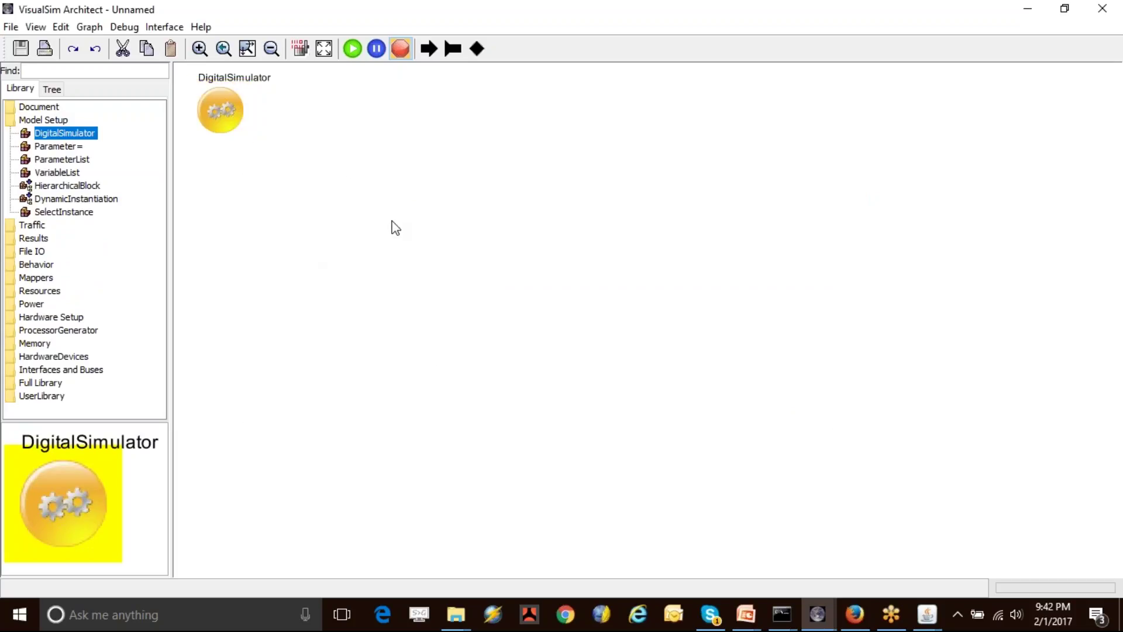
pyautogui.moveTo(59, 146); pyautogui.dragTo(459, 109)
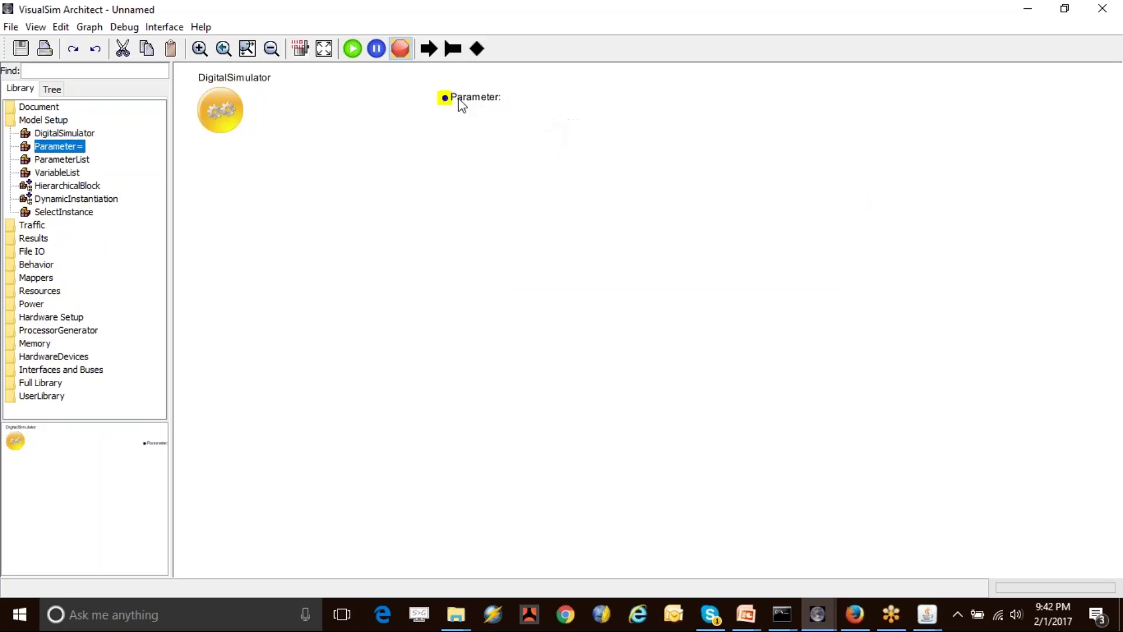
pyautogui.click(433, 138)
# Rename the new Parameter block to the right of the DigitalSimulator as Sim_Time
pyautogui.rightClick(459, 102)
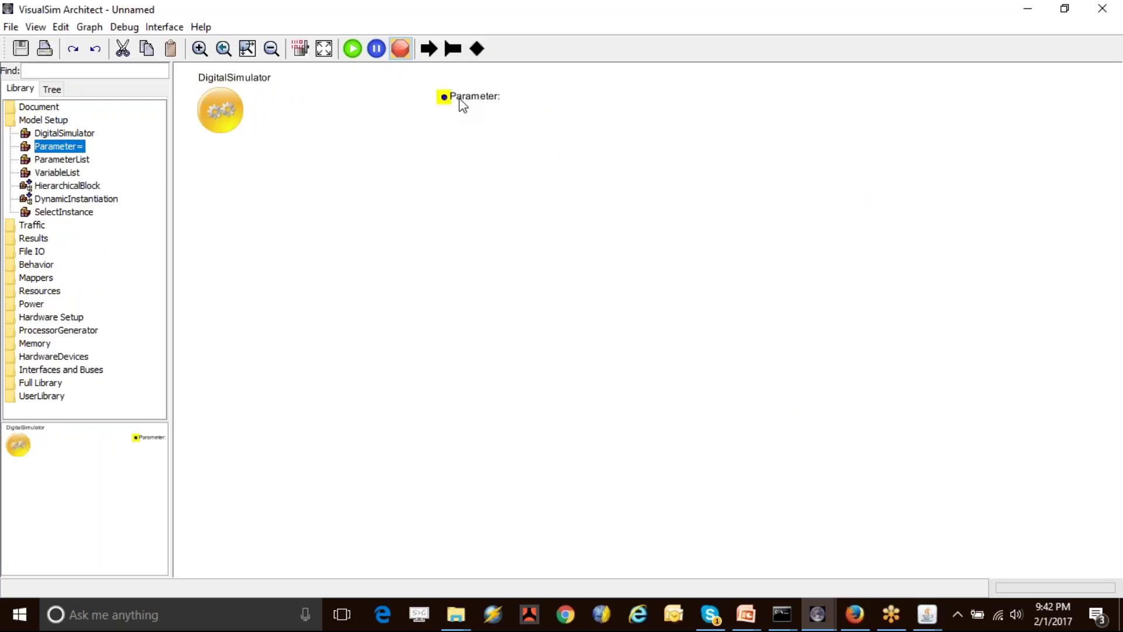
pyautogui.click(512, 125)
pyautogui.hotkey('ctrl', 'a')
pyautogui.write('Sim-T')
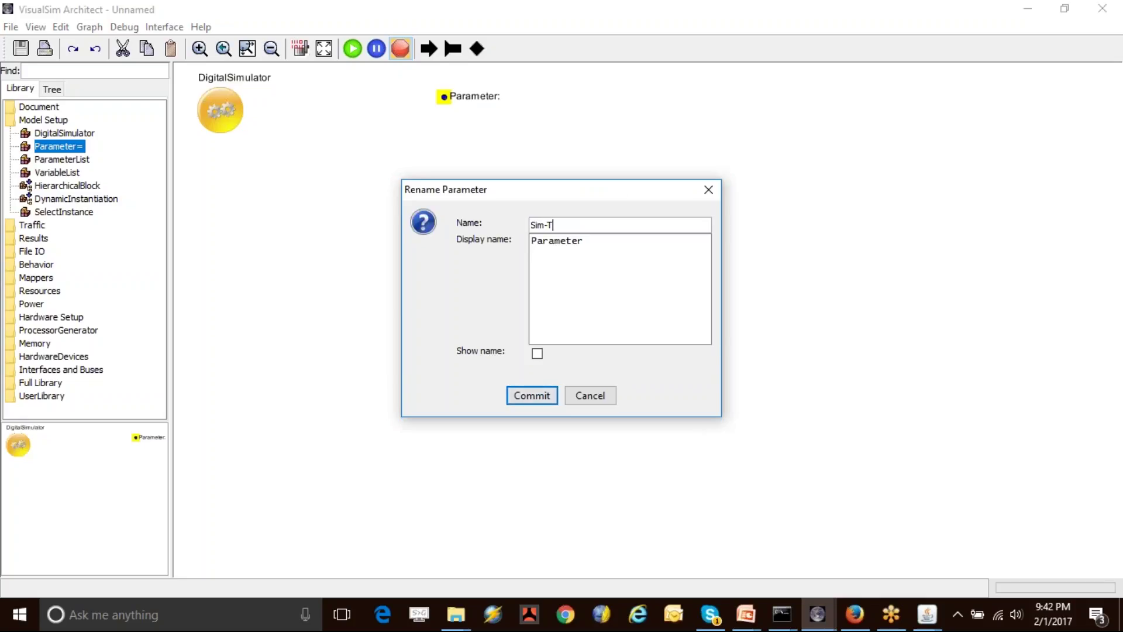
pyautogui.press('BackSpace')
pyautogui.press('BackSpace')
pyautogui.write('_Time')
pyautogui.click(521, 395)
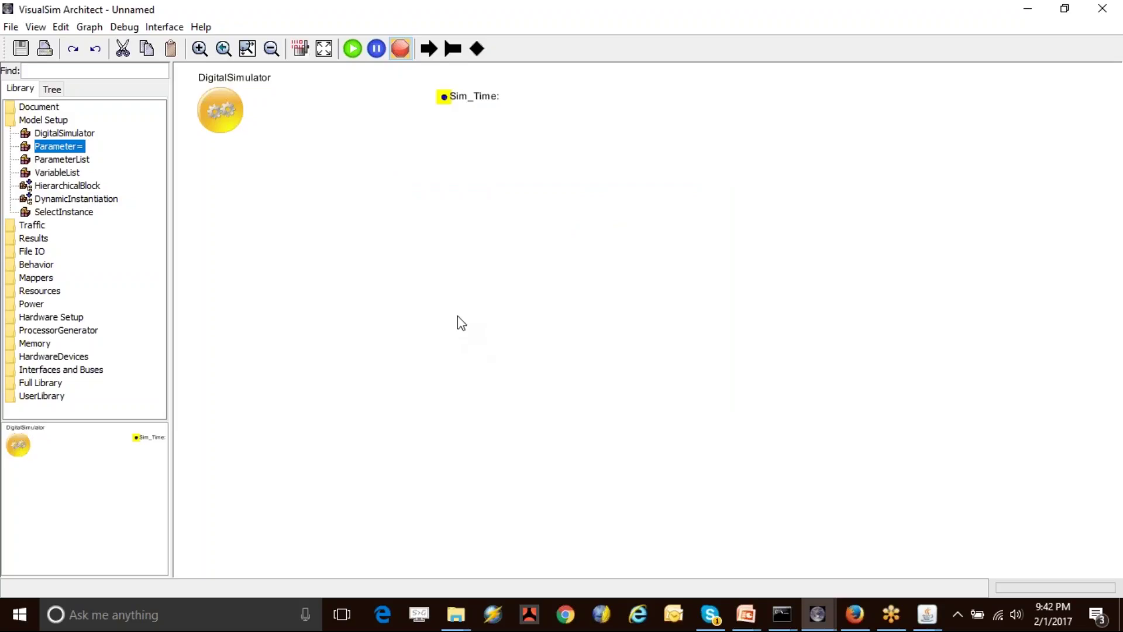
# Set the Sim_Time parameter's value to 50.0
pyautogui.doubleClick(494, 101)
pyautogui.write('100.0')
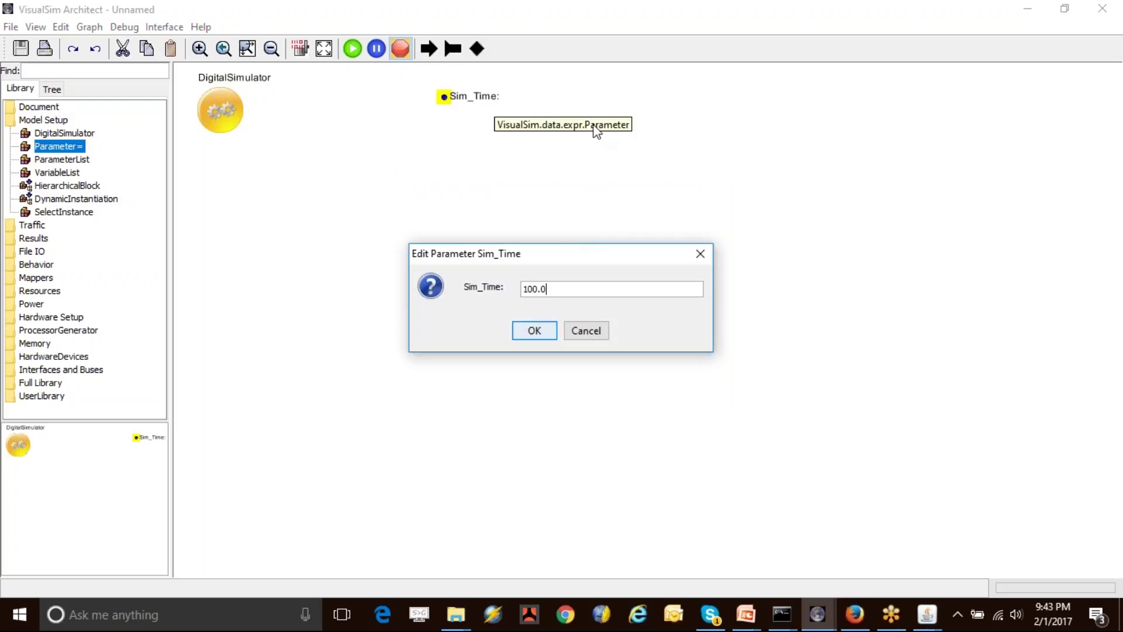
pyautogui.press('BackSpace')
pyautogui.press('BackSpace')
pyautogui.press('BackSpace')
pyautogui.press('BackSpace')
pyautogui.press('BackSpace')
pyautogui.write('50.0')
pyautogui.click(533, 331)
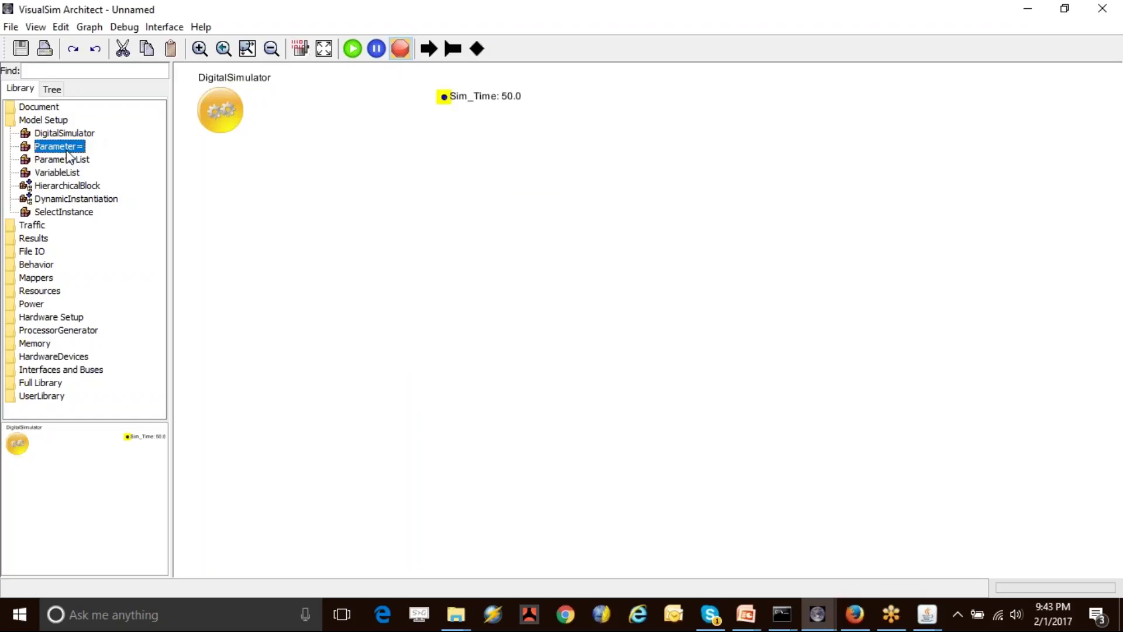
# Add another Parameter block directly below Sim_Time and rename it CPU_Time
pyautogui.moveTo(439, 120); pyautogui.dragTo(442, 120)
pyautogui.click(461, 119)
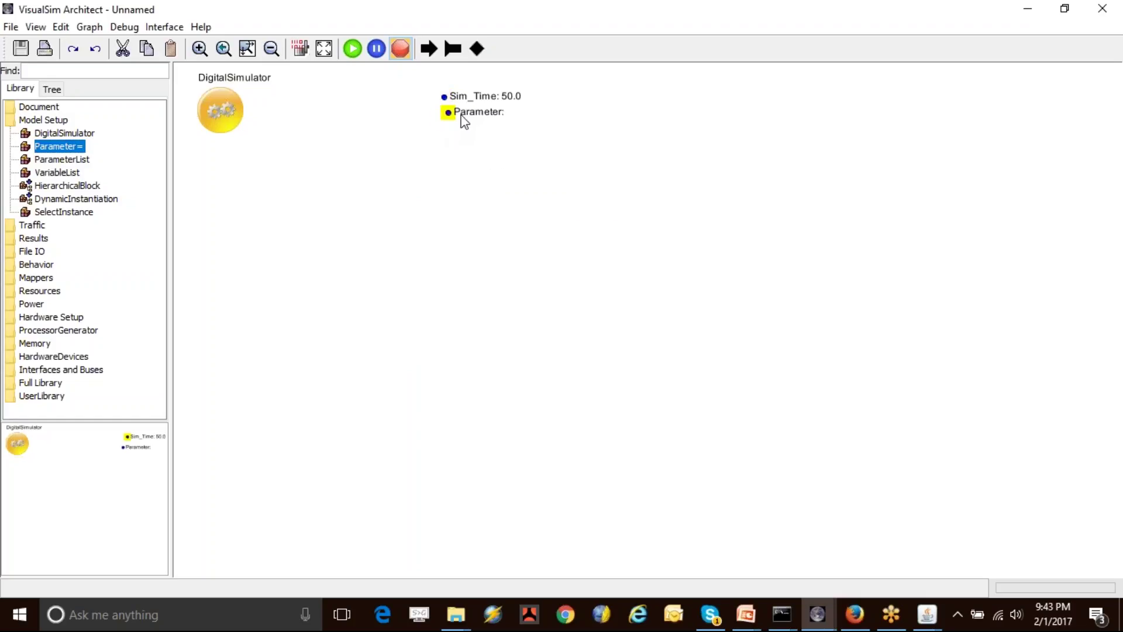
pyautogui.rightClick(461, 119)
pyautogui.click(518, 143)
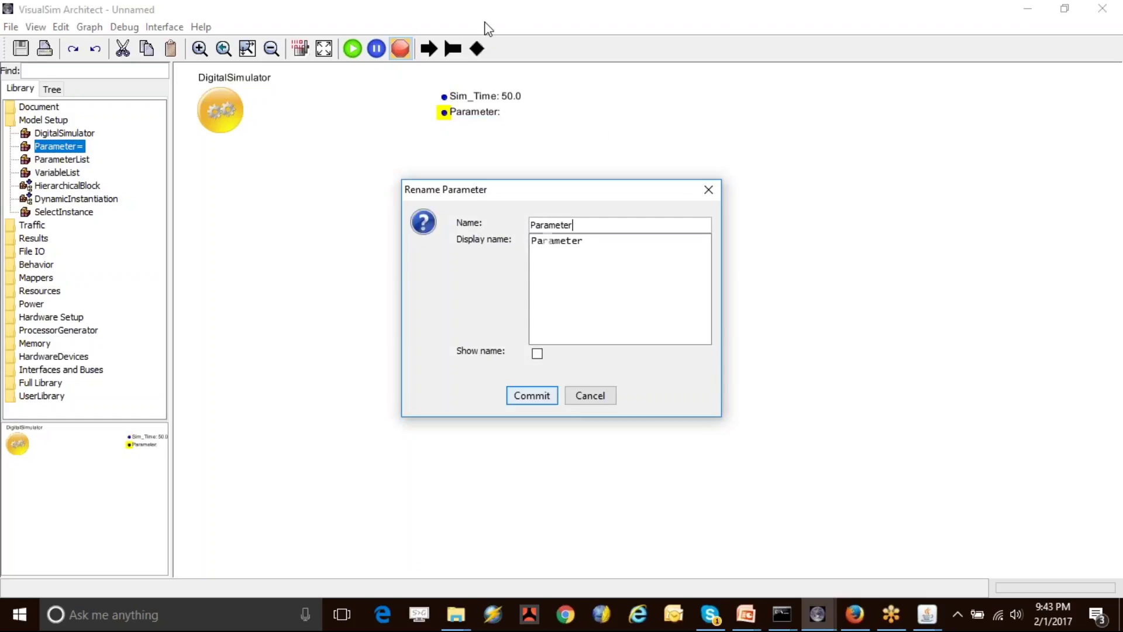
pyautogui.write('CPU_Time')
pyautogui.click(529, 395)
# Set the CPU_Time parameter's value to 6.0e-3
pyautogui.doubleClick(466, 119)
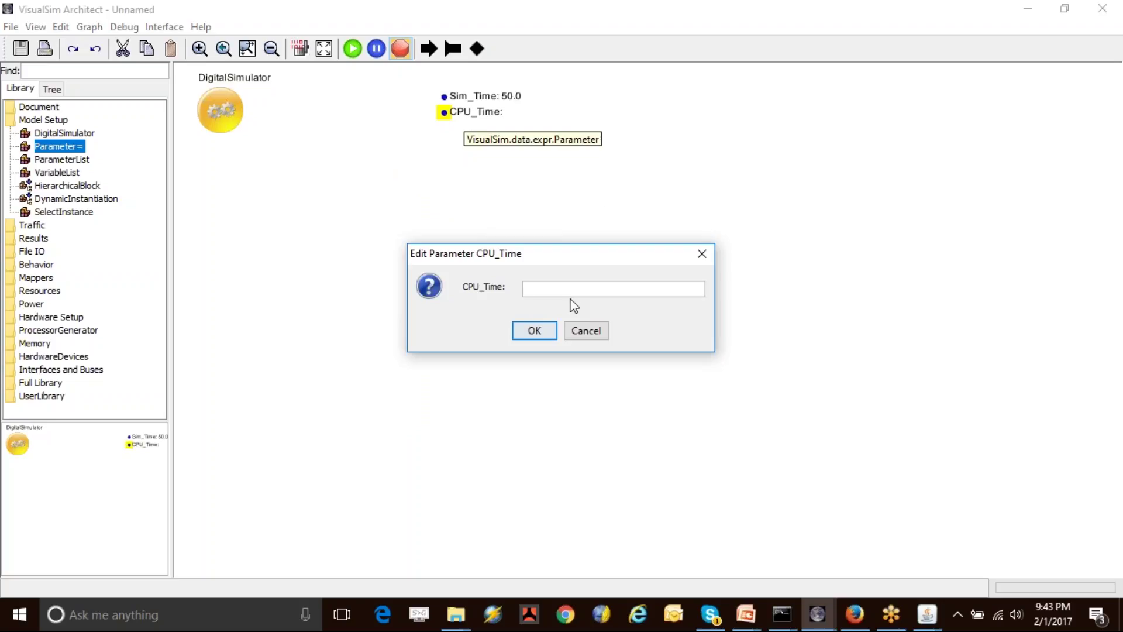
pyautogui.write('6.0')
pyautogui.write('e-6')
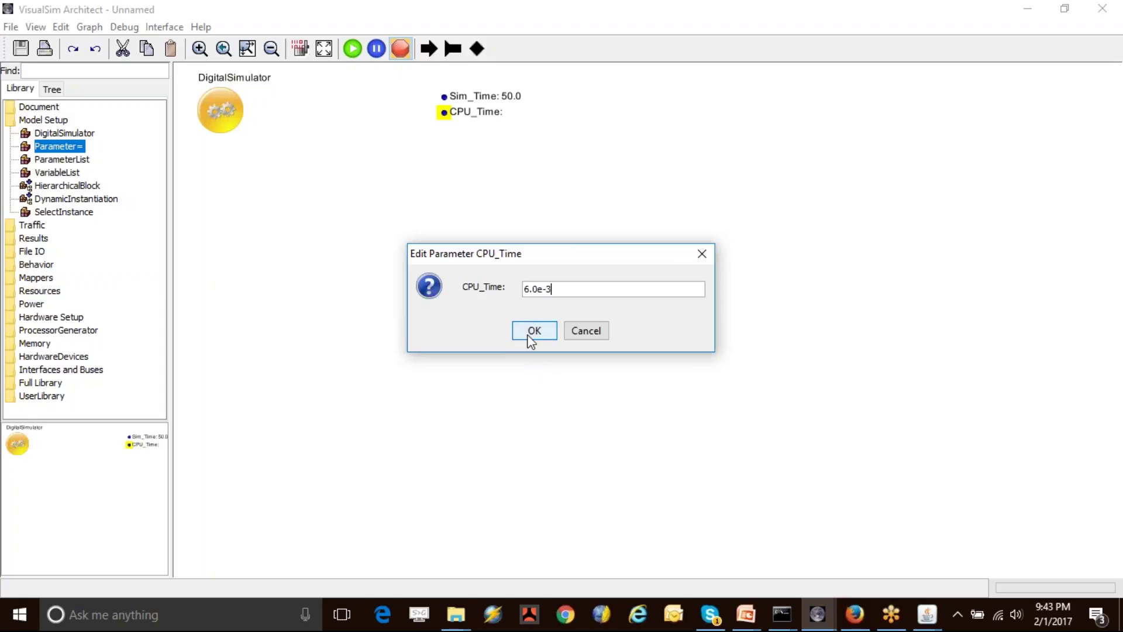
pyautogui.click(528, 334)
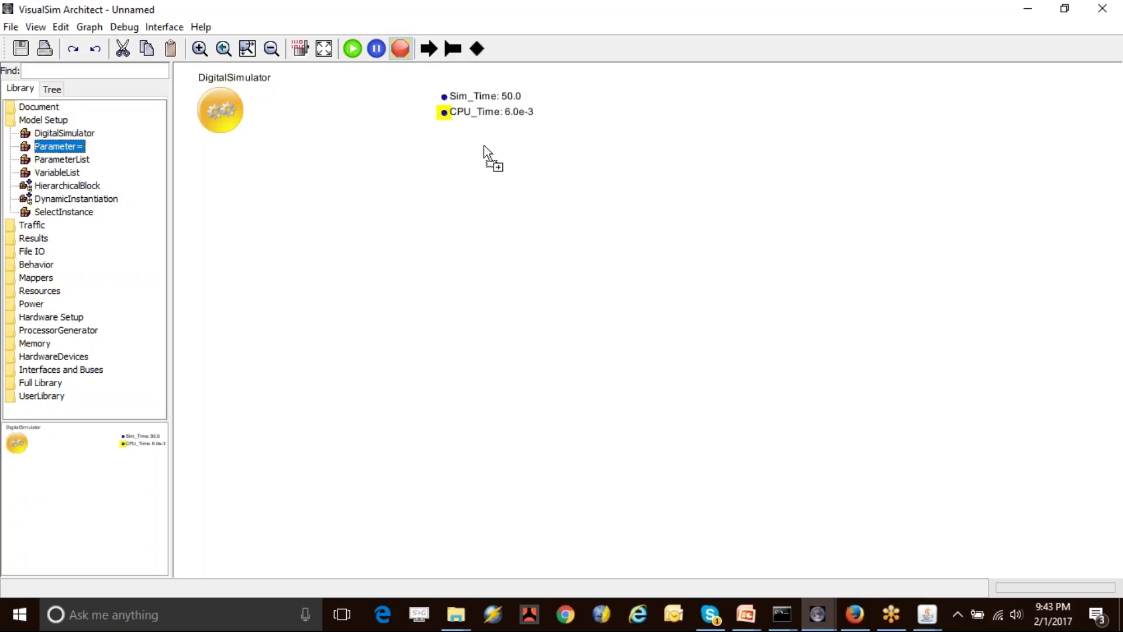
# Add a Parameter block directly below CPU_Time and rename it DRAM_Speed
pyautogui.moveTo(445, 130); pyautogui.dragTo(444, 130)
pyautogui.click(468, 130)
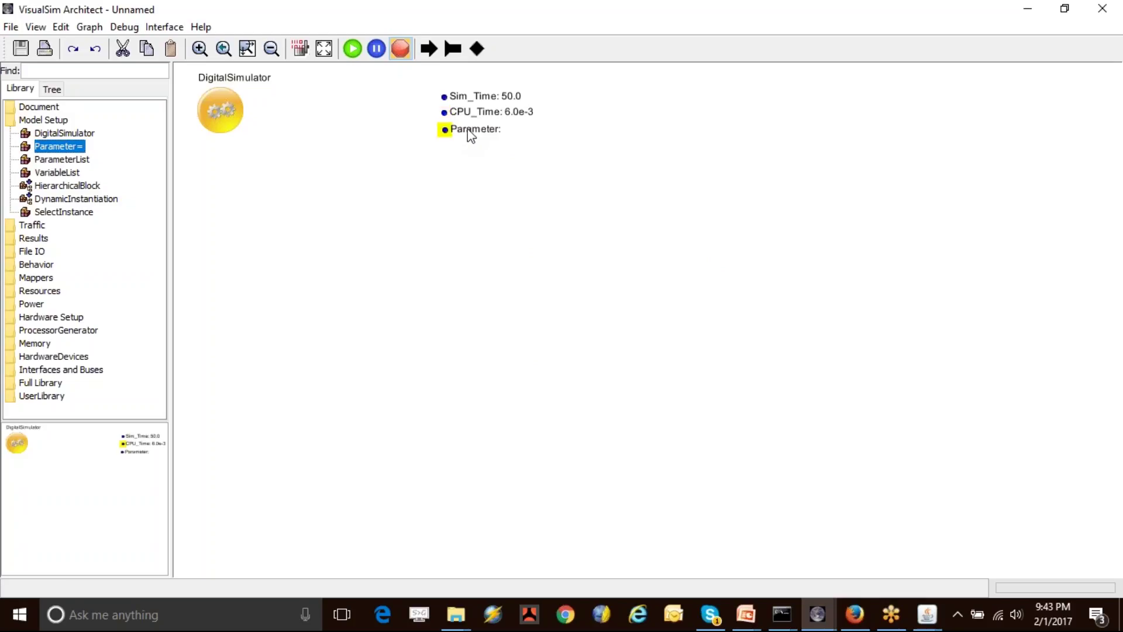
pyautogui.rightClick(469, 128)
pyautogui.click(532, 156)
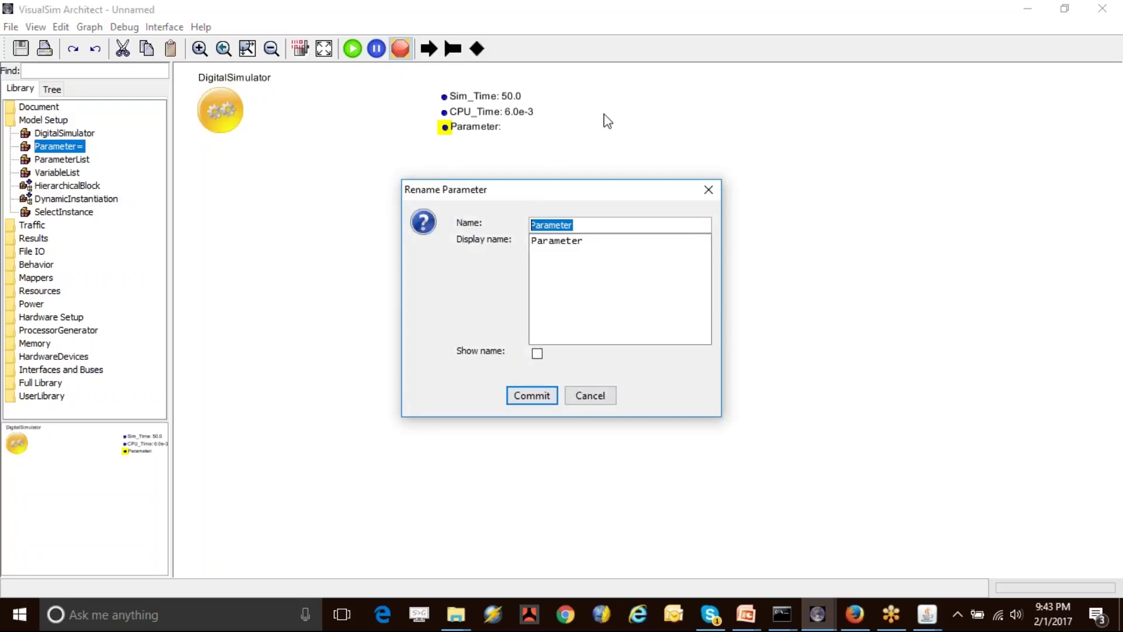
pyautogui.write('DRAM_Ca')
pyautogui.press('BackSpace')
pyautogui.write('Speed')
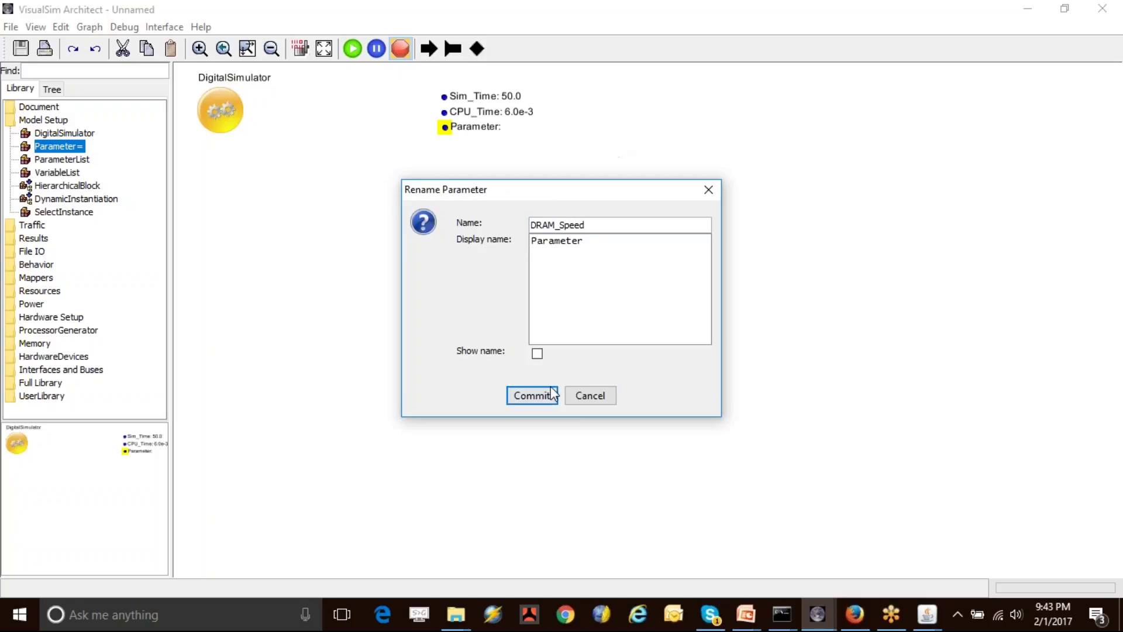
pyautogui.click(532, 395)
# Set the DRAM_Speed parameter's value to 250.0
pyautogui.doubleClick(483, 129)
pyautogui.write('250')
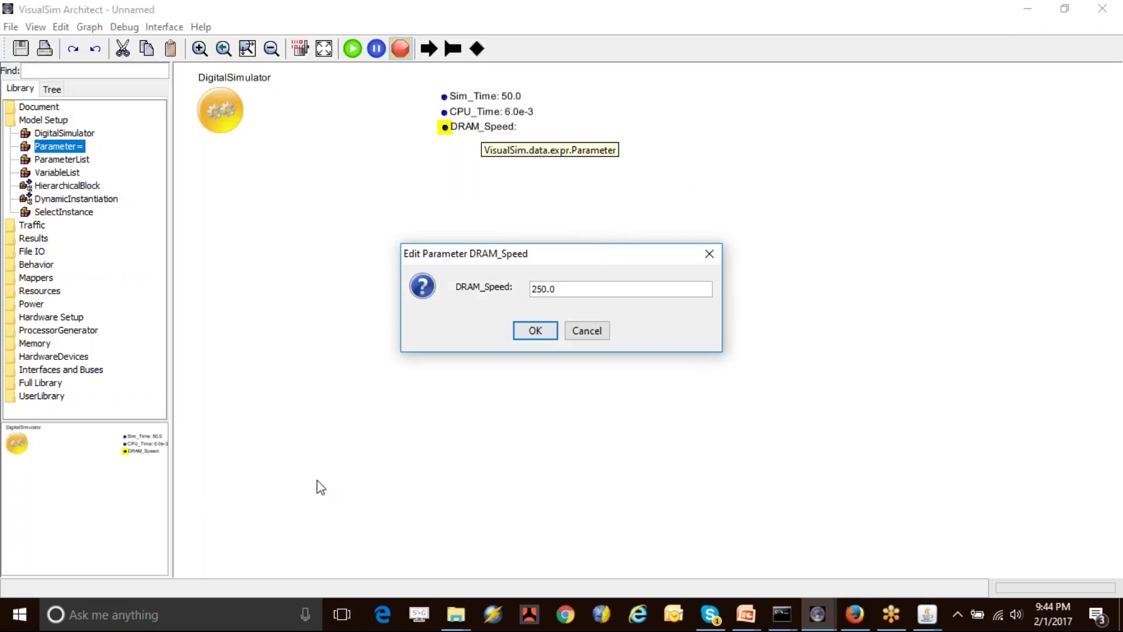
pyautogui.click(534, 331)
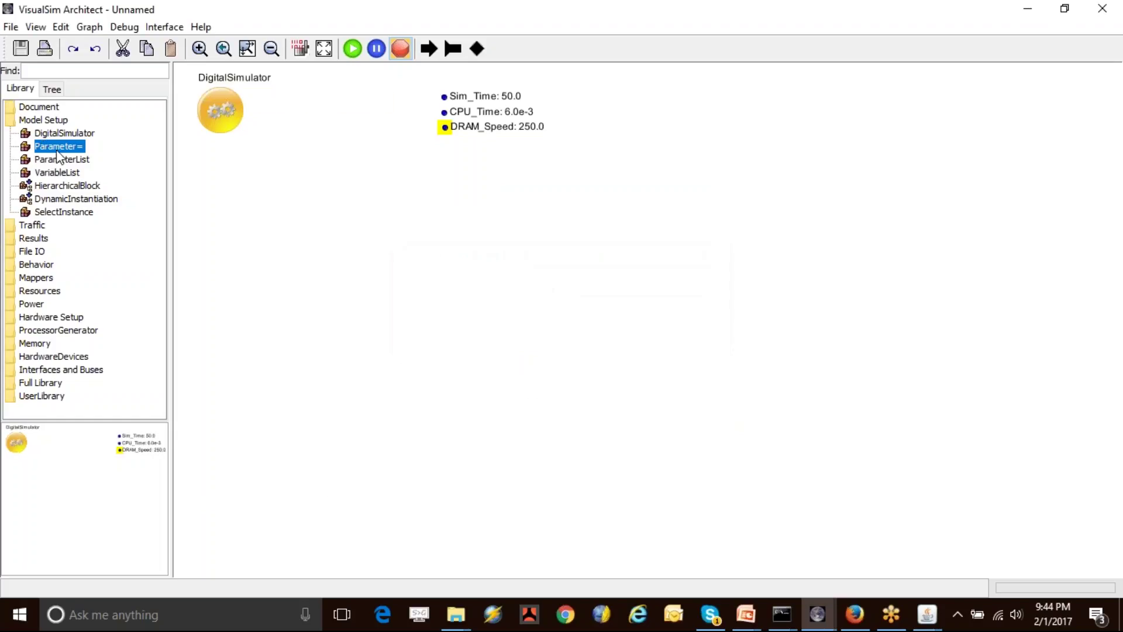
# Add a parameter named Cache_Speed below DRAM_Speed with the value 250.0
pyautogui.moveTo(440, 142); pyautogui.dragTo(445, 141)
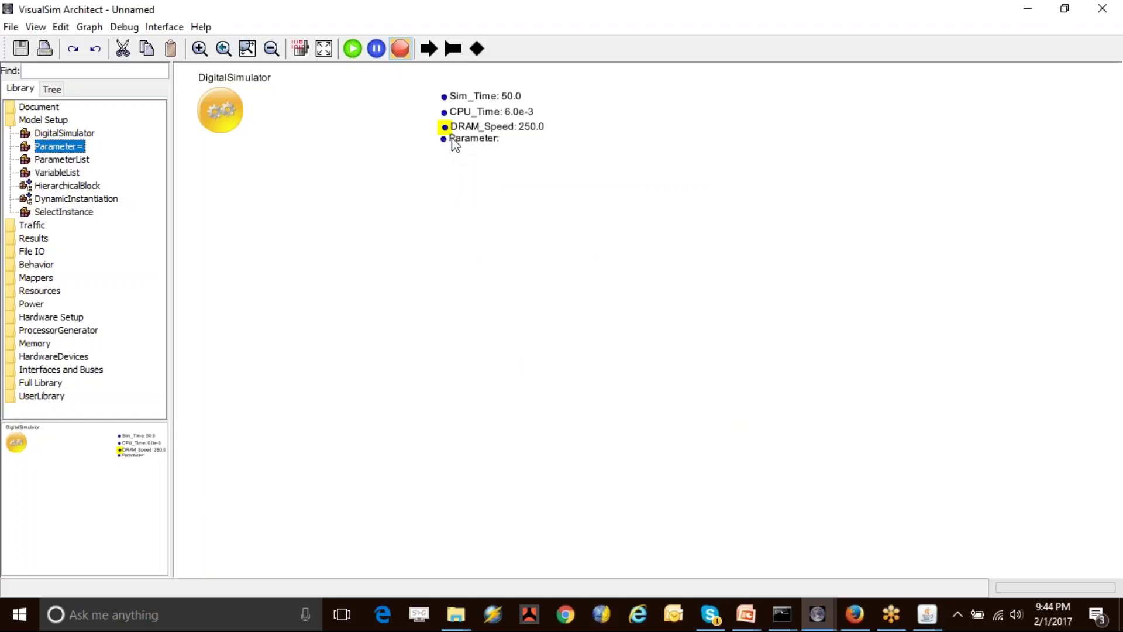
pyautogui.rightClick(455, 145)
pyautogui.click(471, 154)
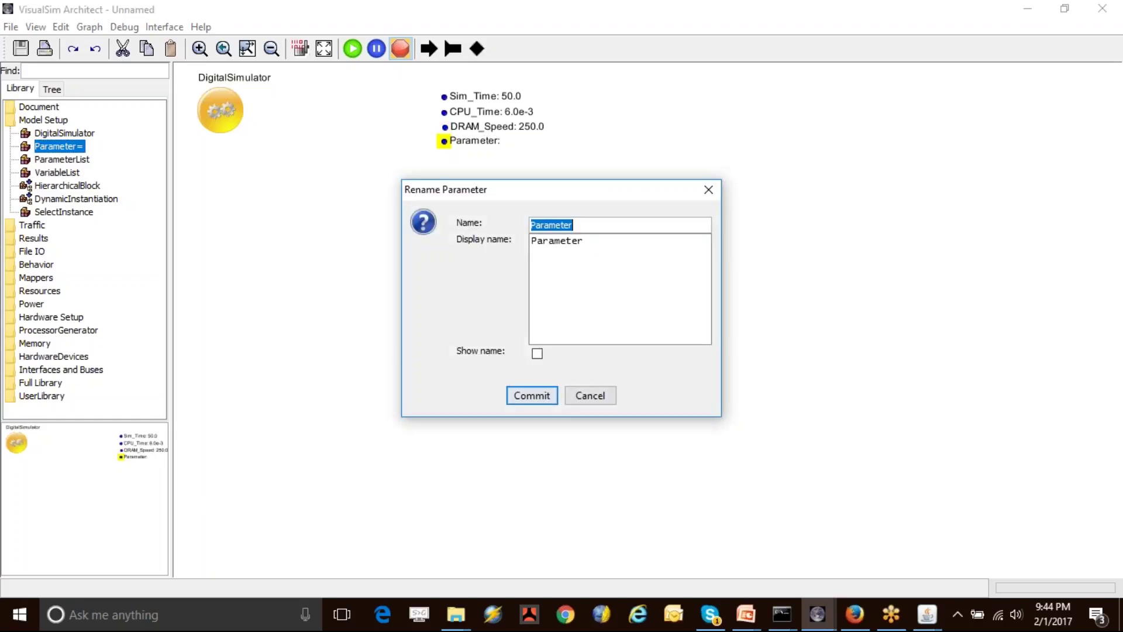
pyautogui.write('Cache_Speed')
pyautogui.click(550, 398)
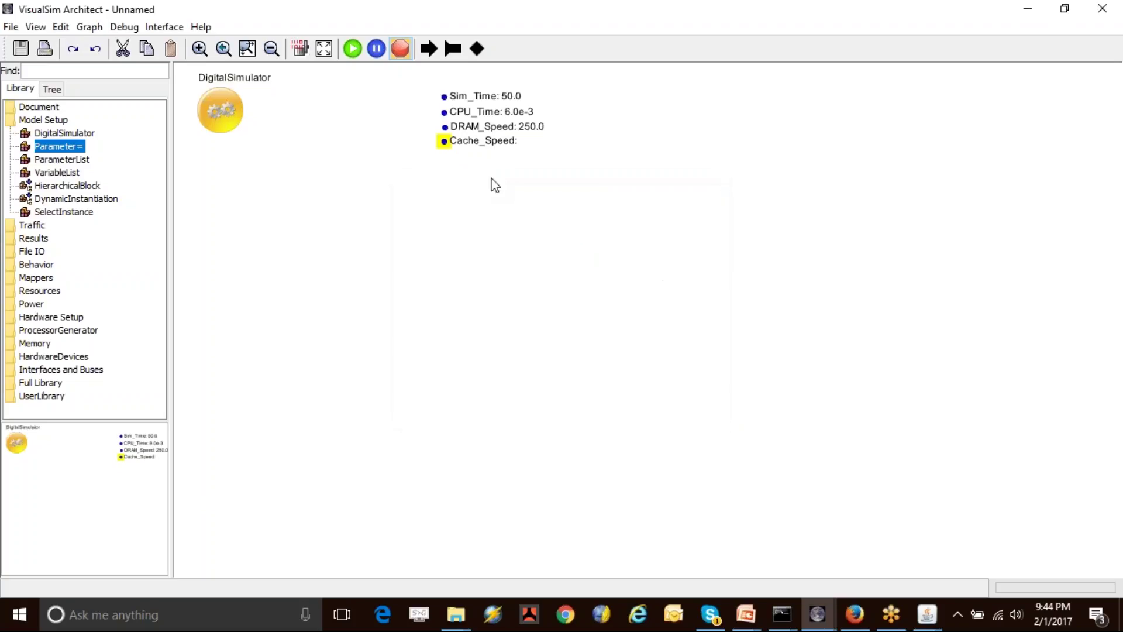
pyautogui.doubleClick(494, 146)
pyautogui.write('250.0')
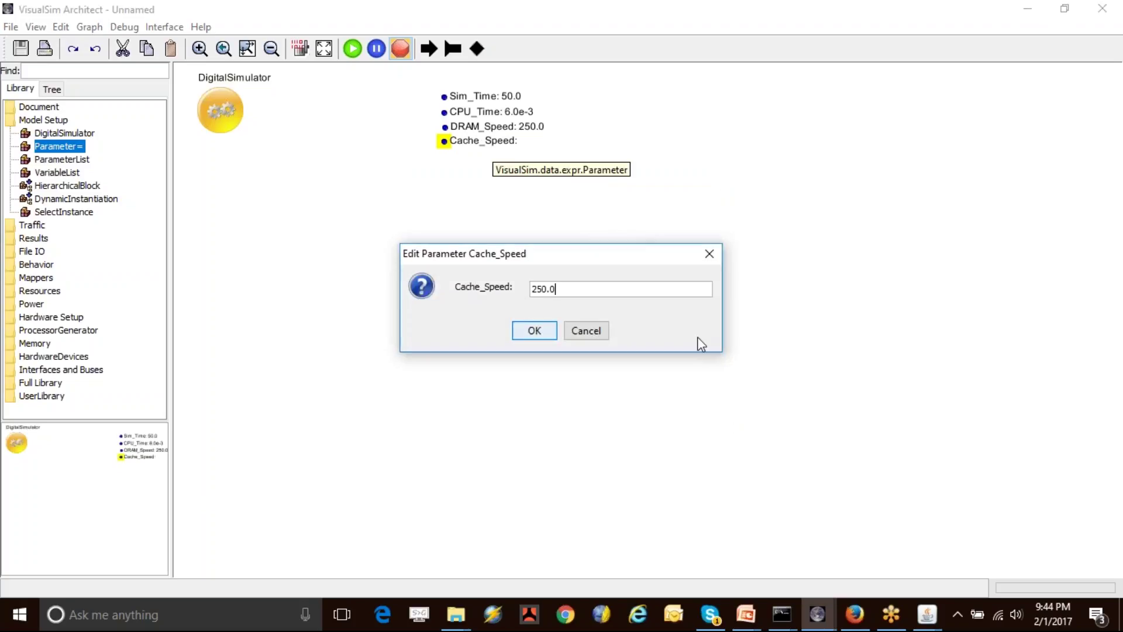
pyautogui.click(536, 326)
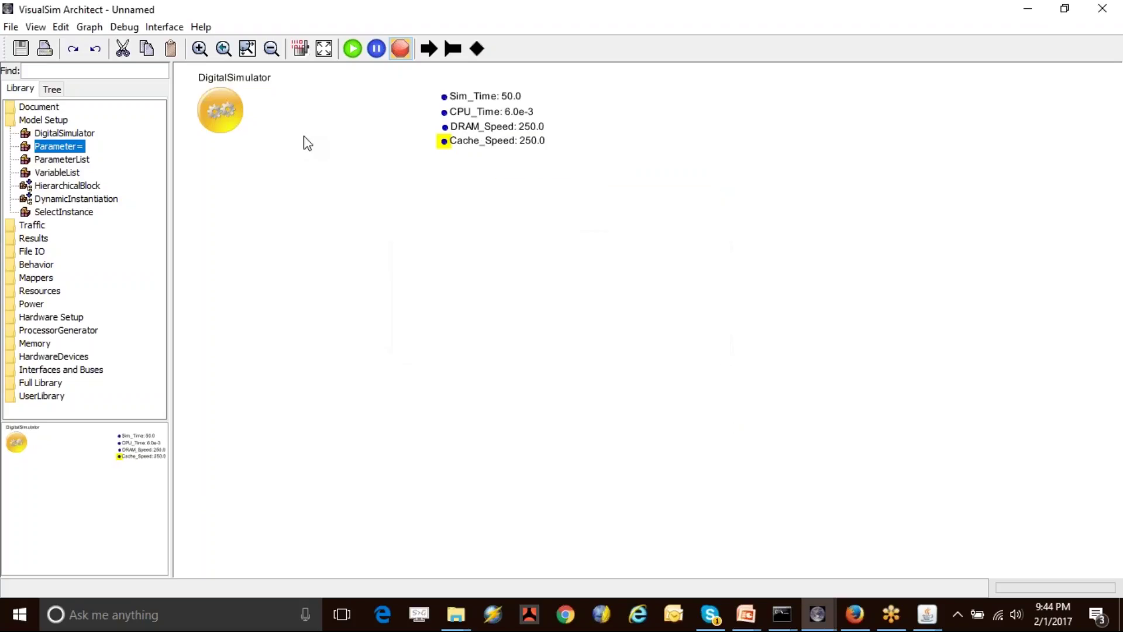
# Add a Parameter block below Cache_Speed and rename it Bus_Spped
pyautogui.moveTo(532, 152); pyautogui.dragTo(443, 158)
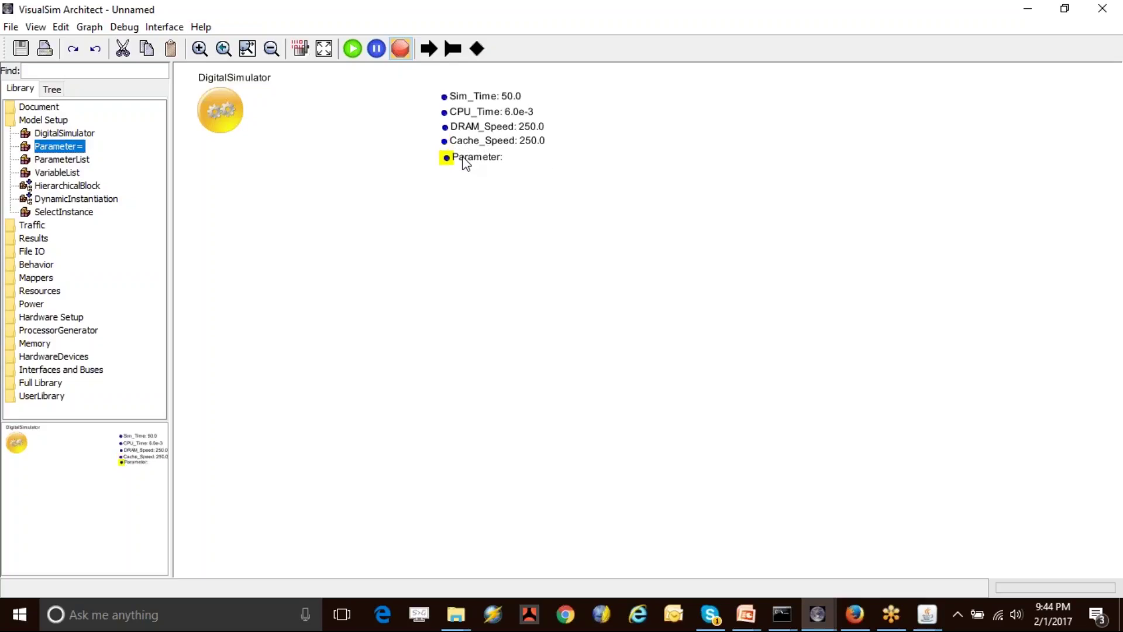
pyautogui.rightClick(464, 164)
pyautogui.click(499, 186)
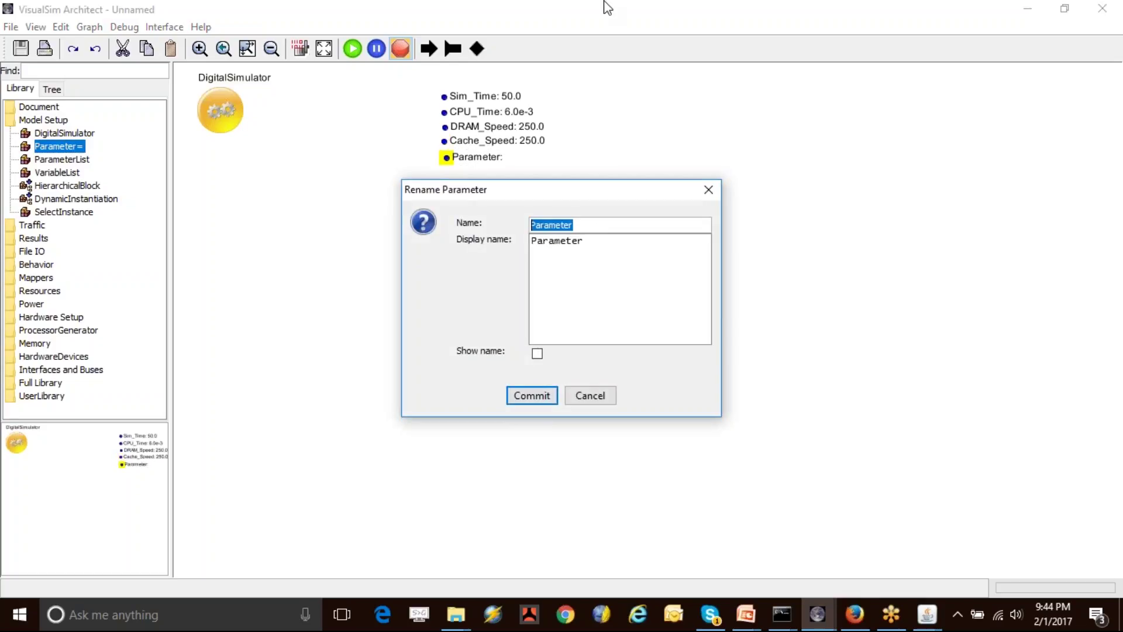
pyautogui.write('Bus_Spped')
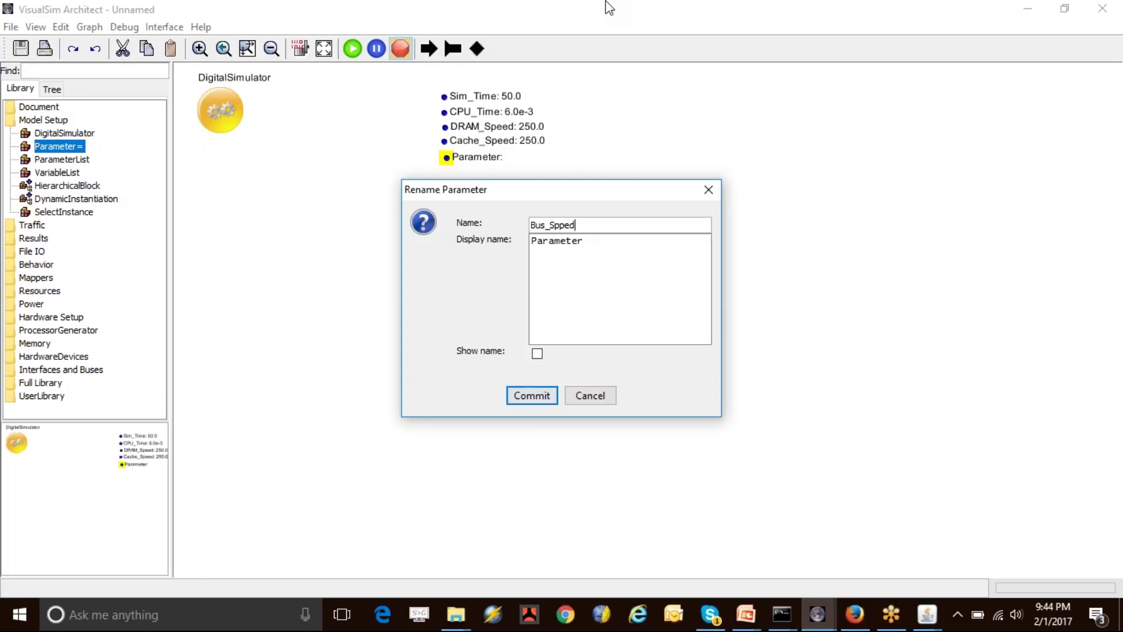
pyautogui.click(532, 396)
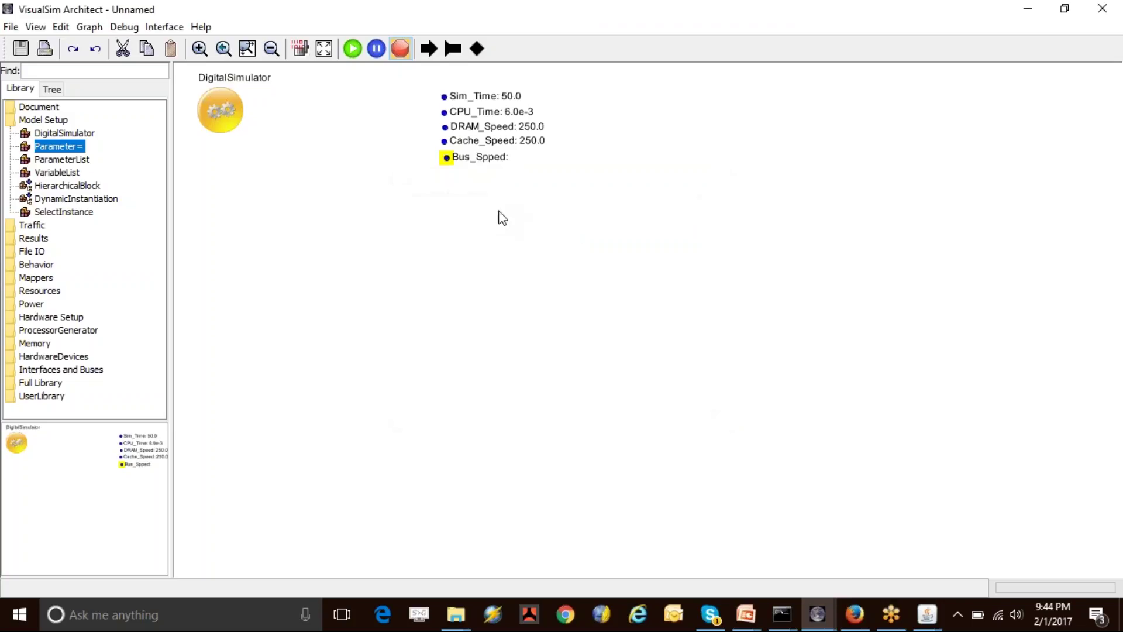
# Correct the misspelled bus parameter's name to Bus_Speed and set its value to 250.0
pyautogui.doubleClick(489, 163)
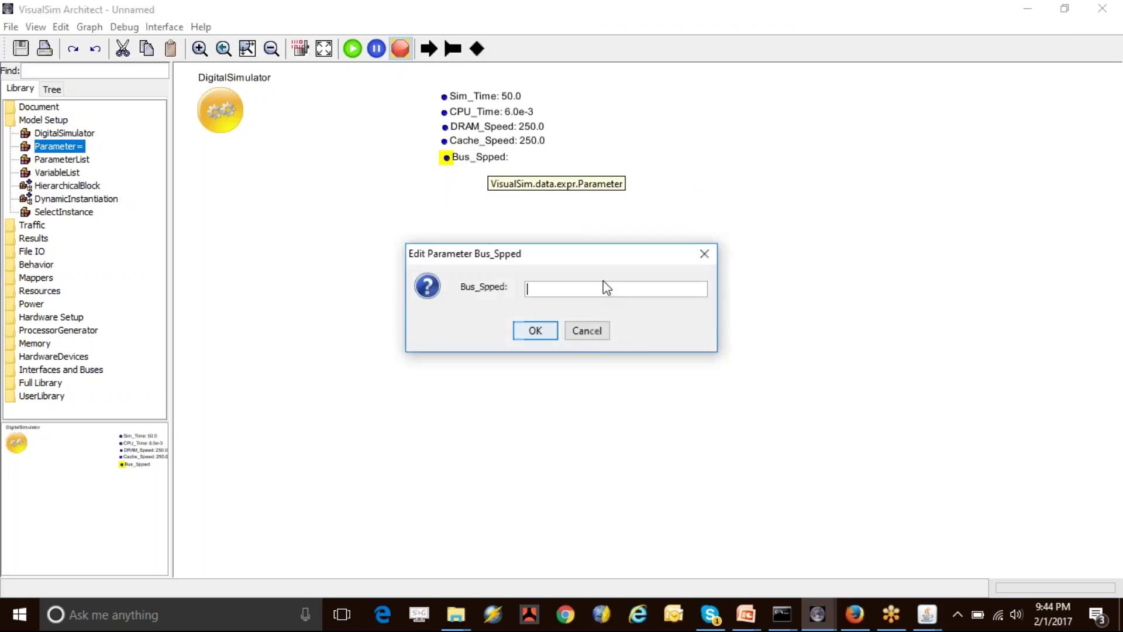
pyautogui.click(602, 332)
pyautogui.rightClick(494, 171)
pyautogui.click(533, 192)
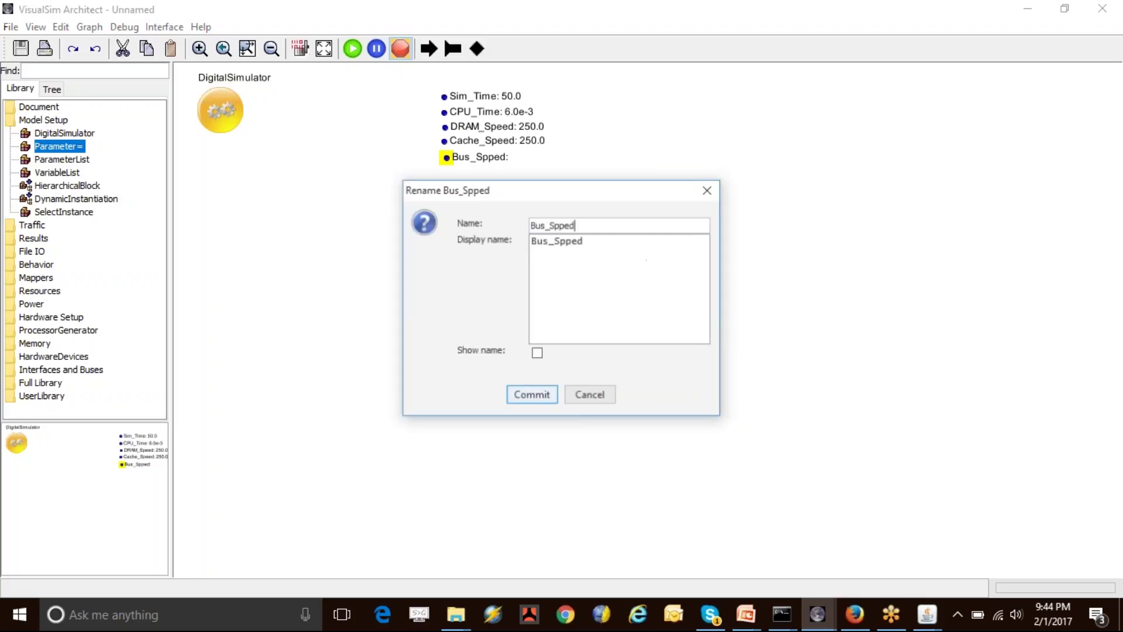
pyautogui.press('Left')
pyautogui.press('Left')
pyautogui.press('BackSpace')
pyautogui.write('e')
pyautogui.click(531, 396)
pyautogui.doubleClick(501, 164)
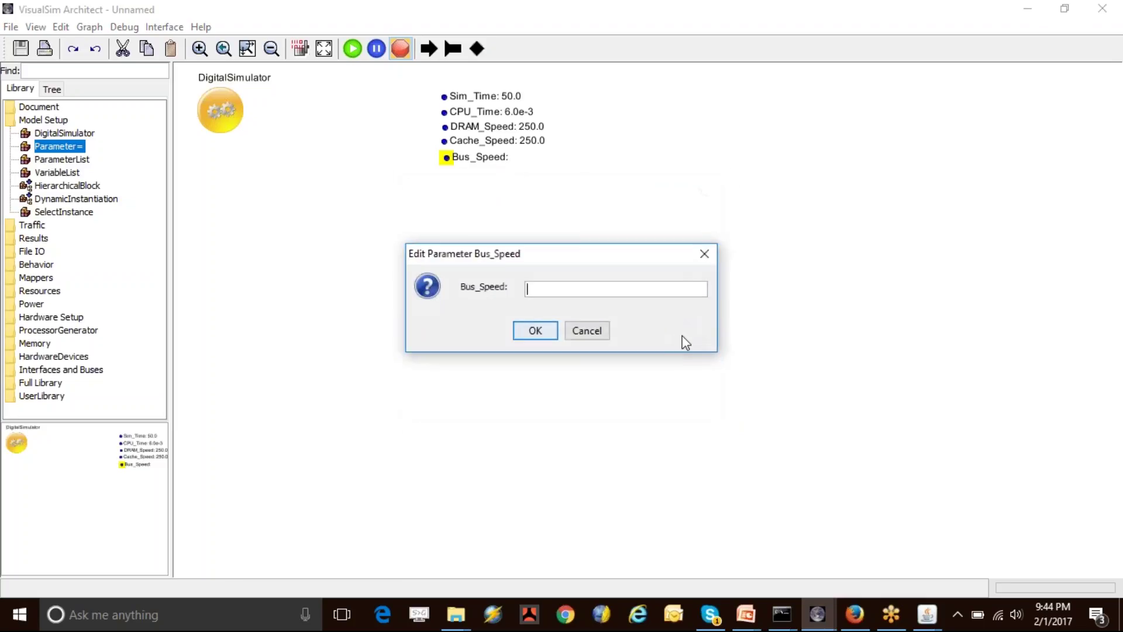
pyautogui.write('250.0')
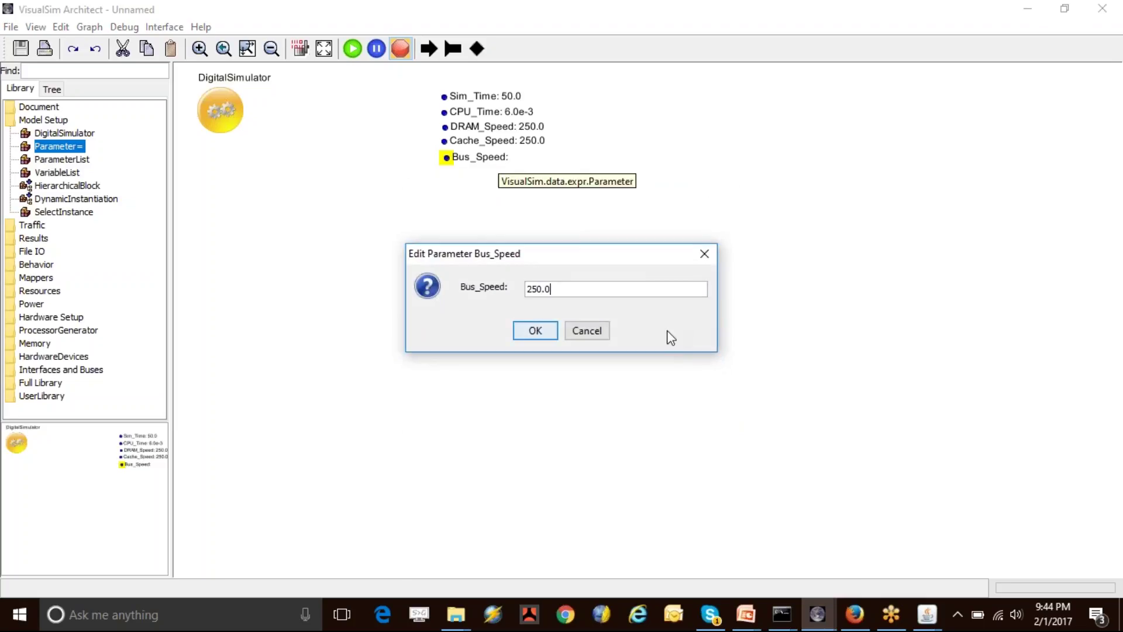
pyautogui.press('Return')
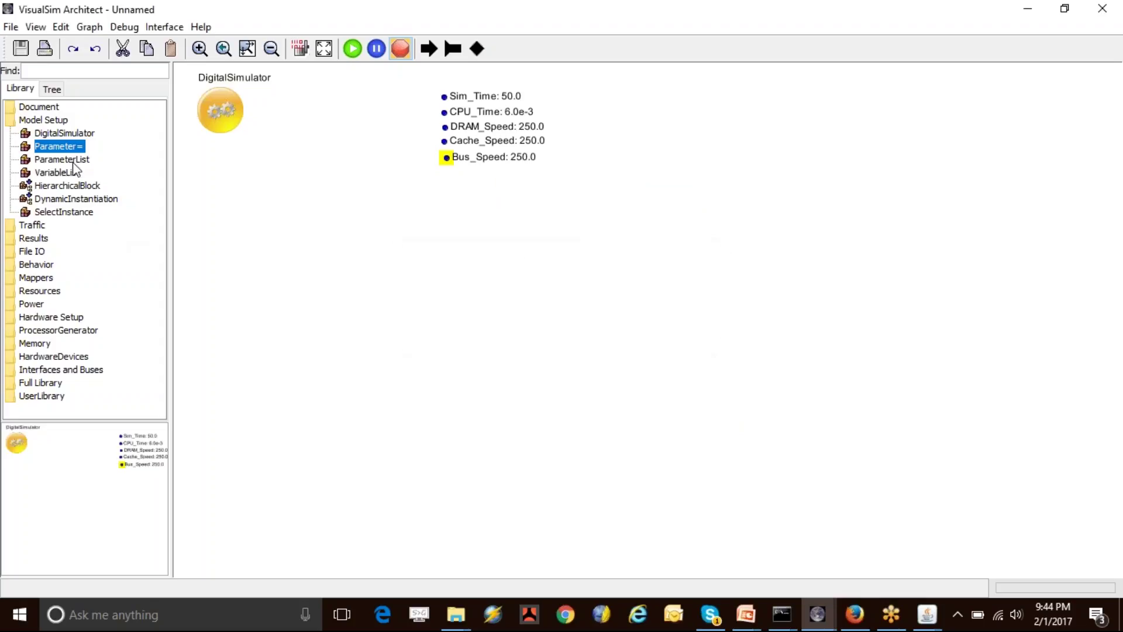
# Add a Parameter block to the right of Sim_Time and rename it Task_Rate
pyautogui.moveTo(59, 146); pyautogui.dragTo(601, 94)
pyautogui.click(624, 97)
pyautogui.rightClick(624, 97)
pyautogui.click(661, 125)
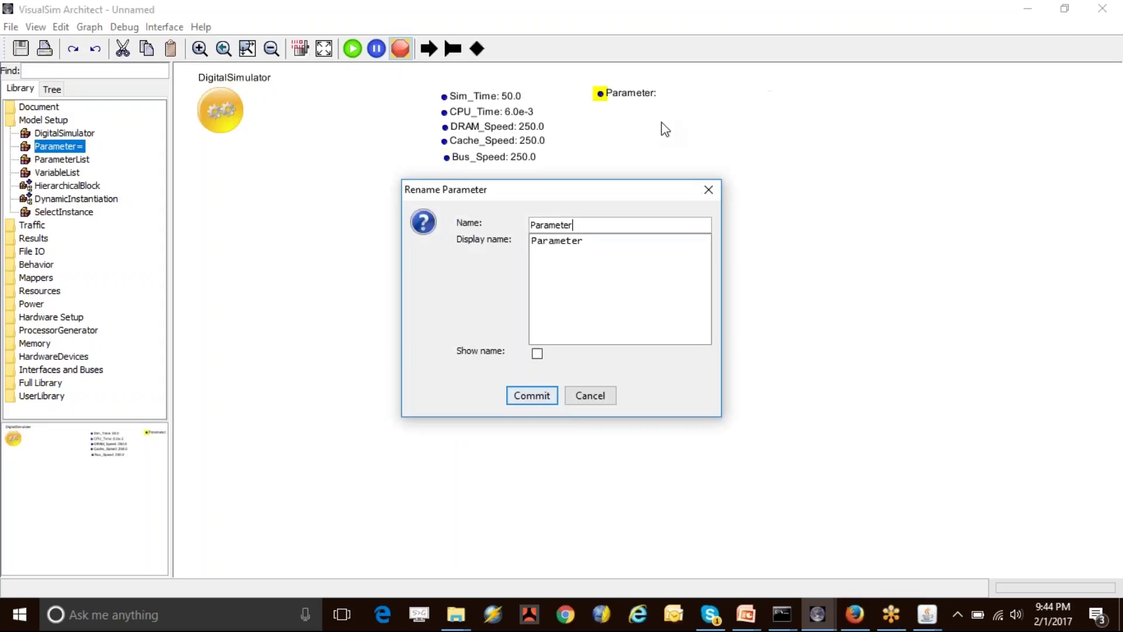
pyautogui.doubleClick(592, 226)
pyautogui.write('Task_Rate')
pyautogui.click(532, 396)
# Set the Task_Rate parameter's value to 1.0
pyautogui.doubleClick(632, 97)
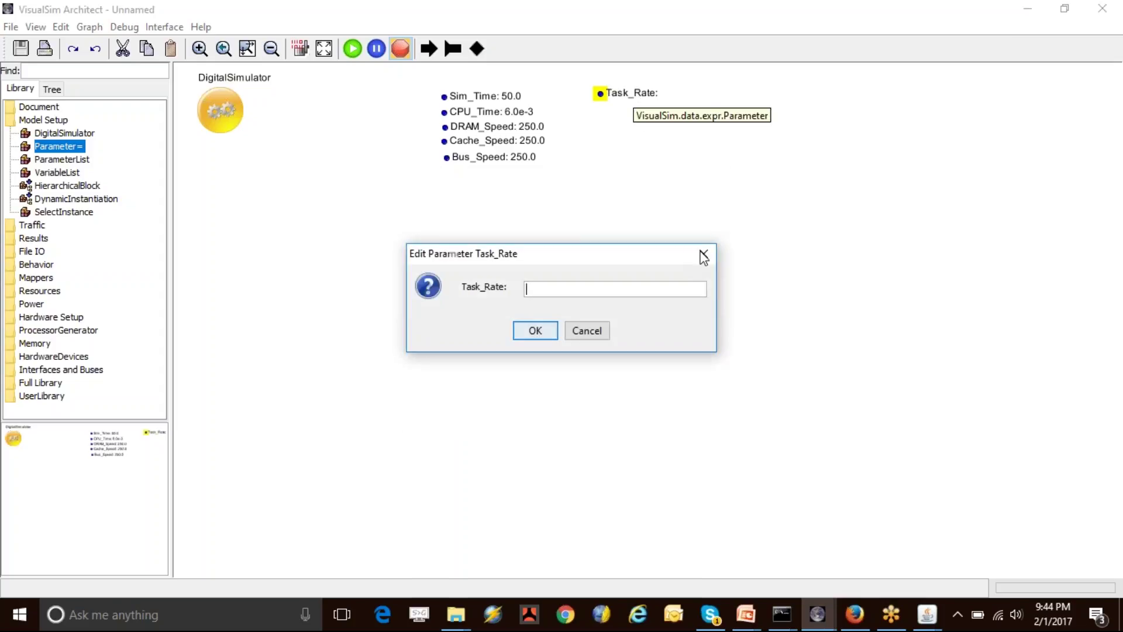
pyautogui.write('1.0')
pyautogui.click(536, 332)
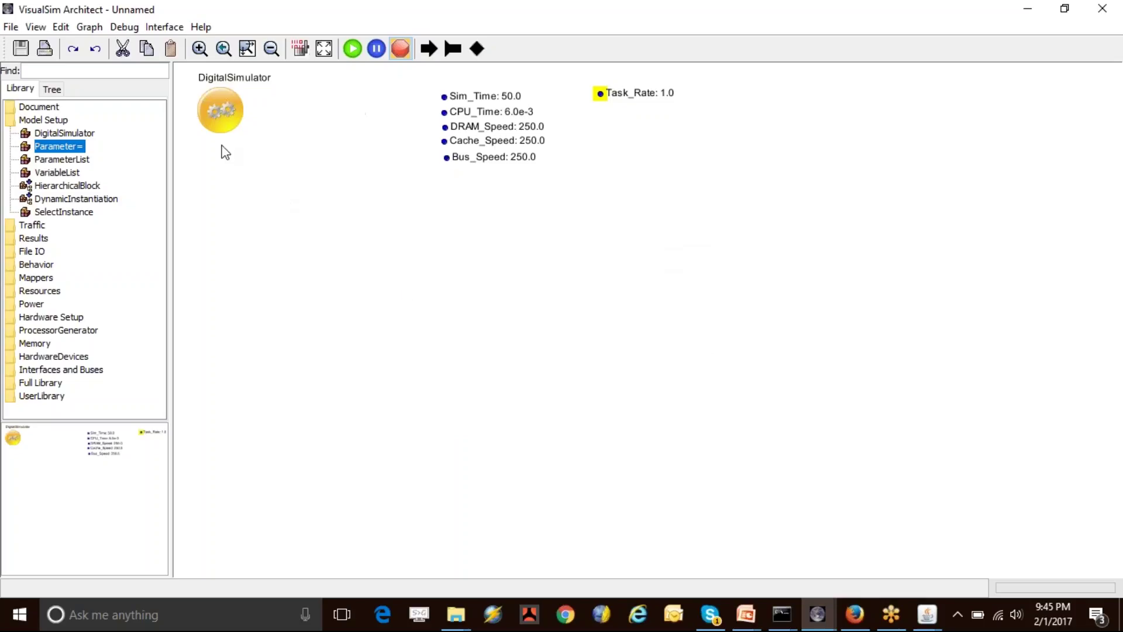
pyautogui.moveTo(85, 142); pyautogui.dragTo(616, 114)
pyautogui.click(626, 117)
pyautogui.rightClick(627, 118)
pyautogui.click(673, 144)
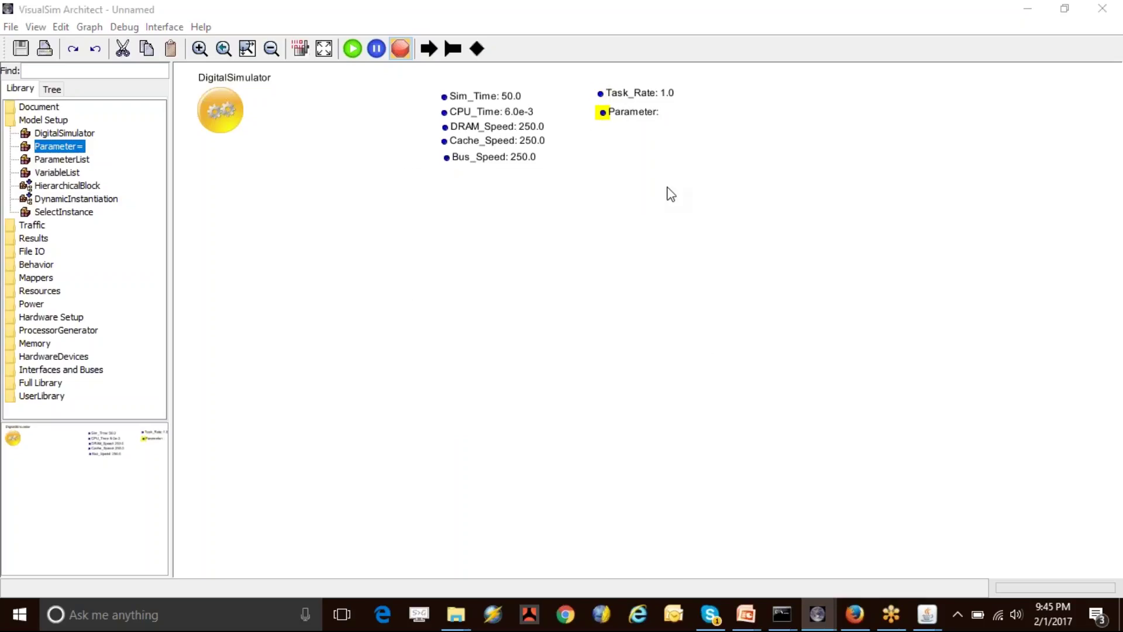
pyautogui.write('Data')
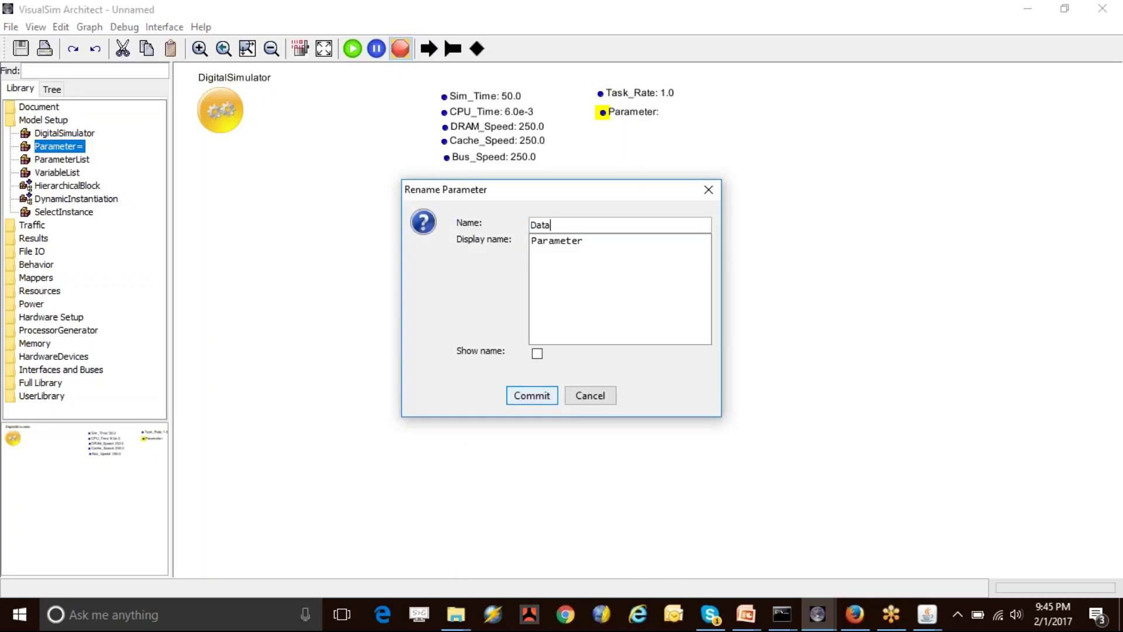
pyautogui.write('_Size')
pyautogui.press('Return')
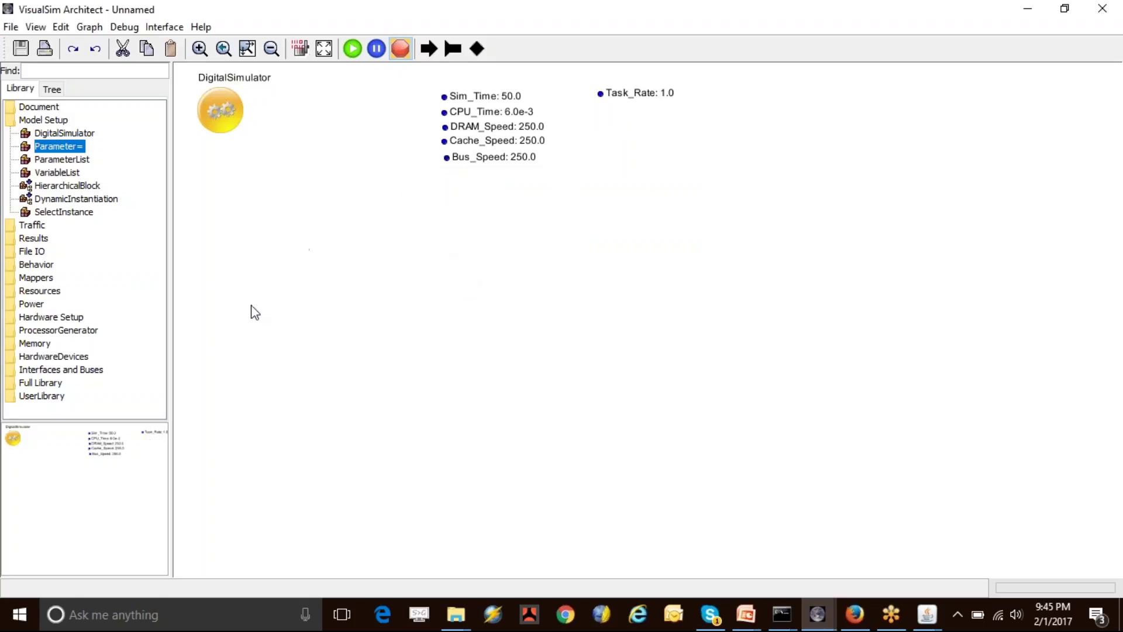
# Check the Dual Processor Design diagram in the PowerPoint slide show, then return and place a SystemResource_Extend block below the DigitalSimulator
pyautogui.hotkey('alt', 'Tab')
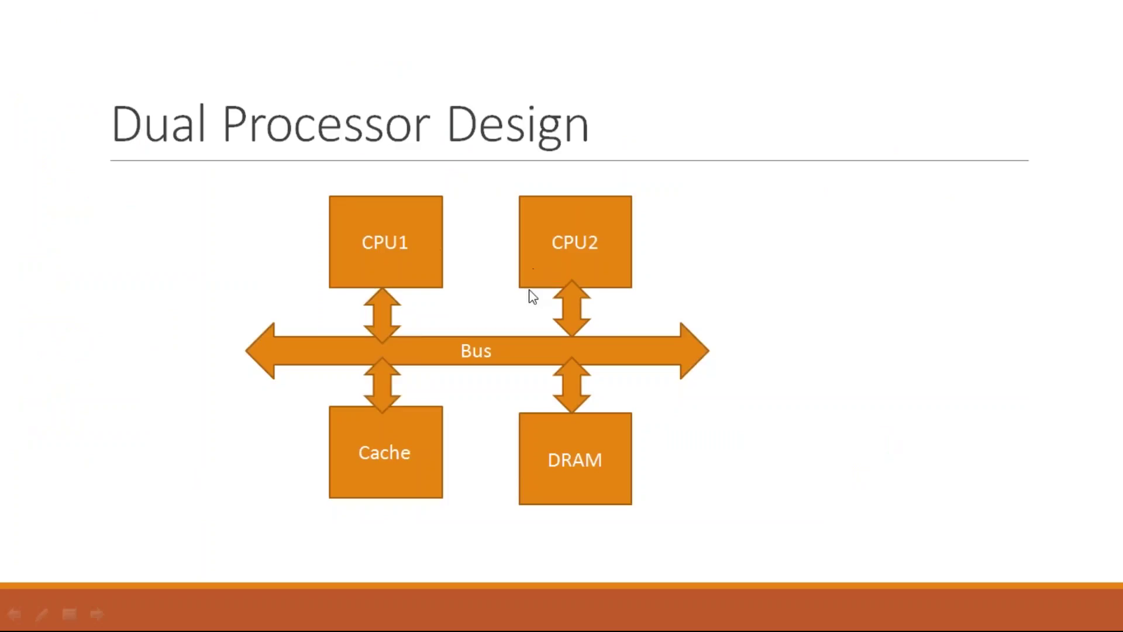
pyautogui.hotkey('alt', 'Tab')
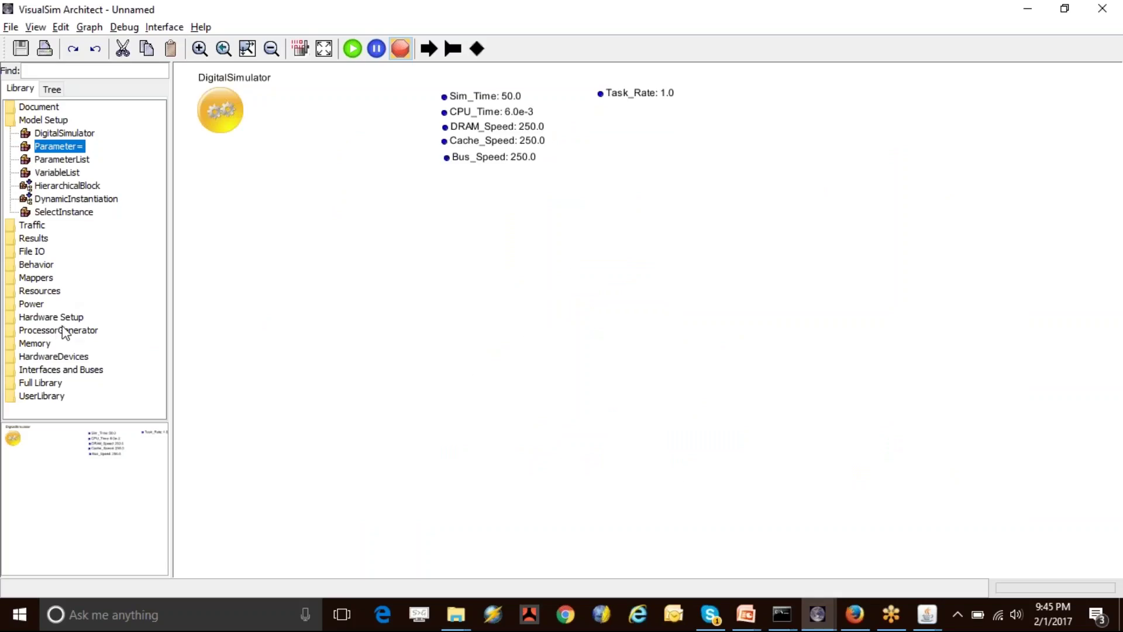
pyautogui.doubleClick(38, 290)
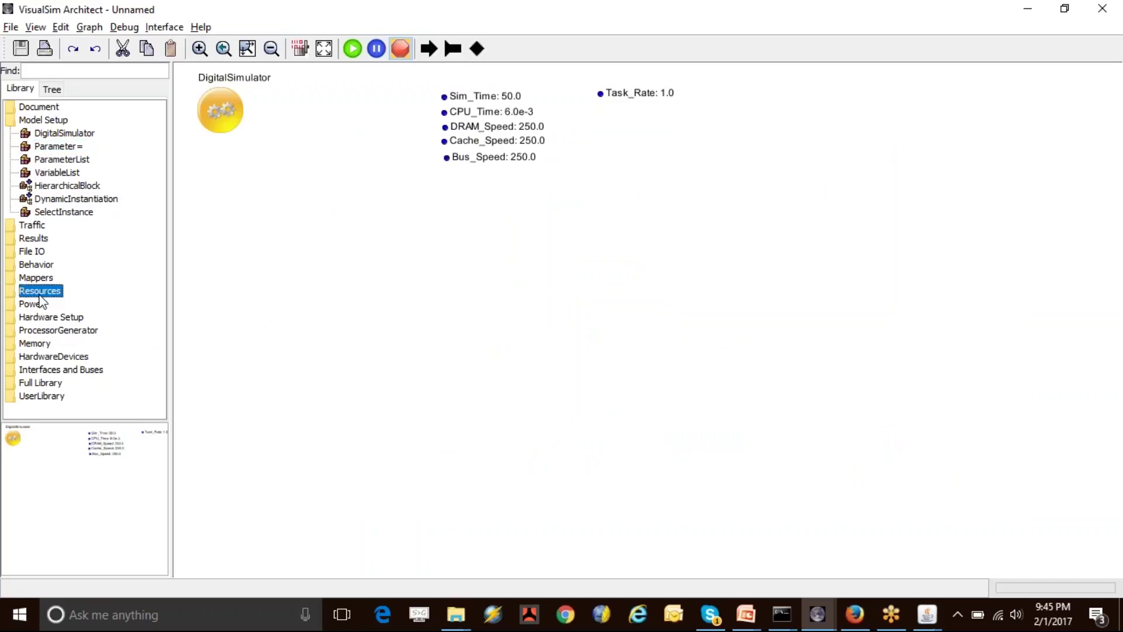
pyautogui.click(76, 304)
pyautogui.moveTo(74, 320); pyautogui.dragTo(297, 241)
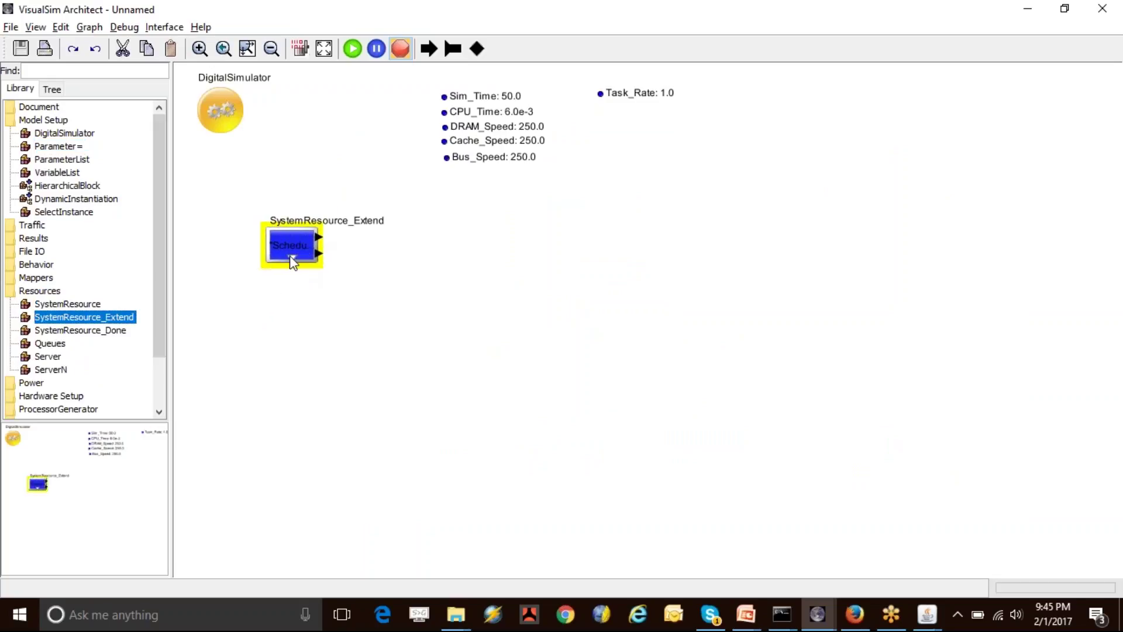
# Start renaming the newly placed SystemResource_Extend block
pyautogui.rightClick(289, 228)
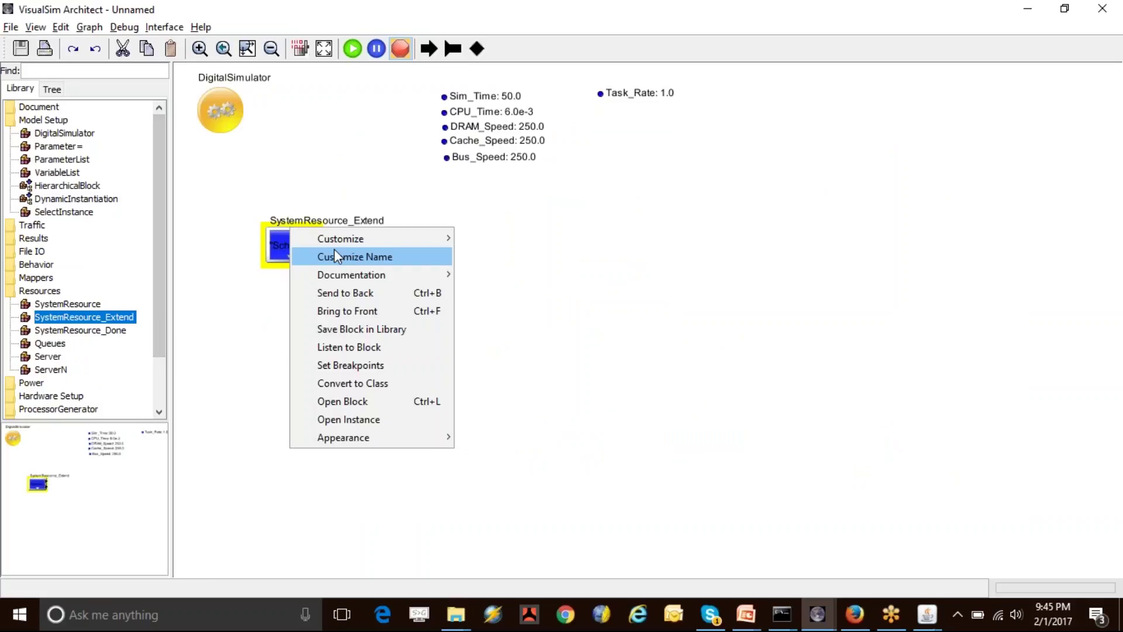
# Set the SystemResource_Extend block's scheduler name to "CPU1" and enable Add_Scheduler_Times_to_DS
pyautogui.click(341, 258)
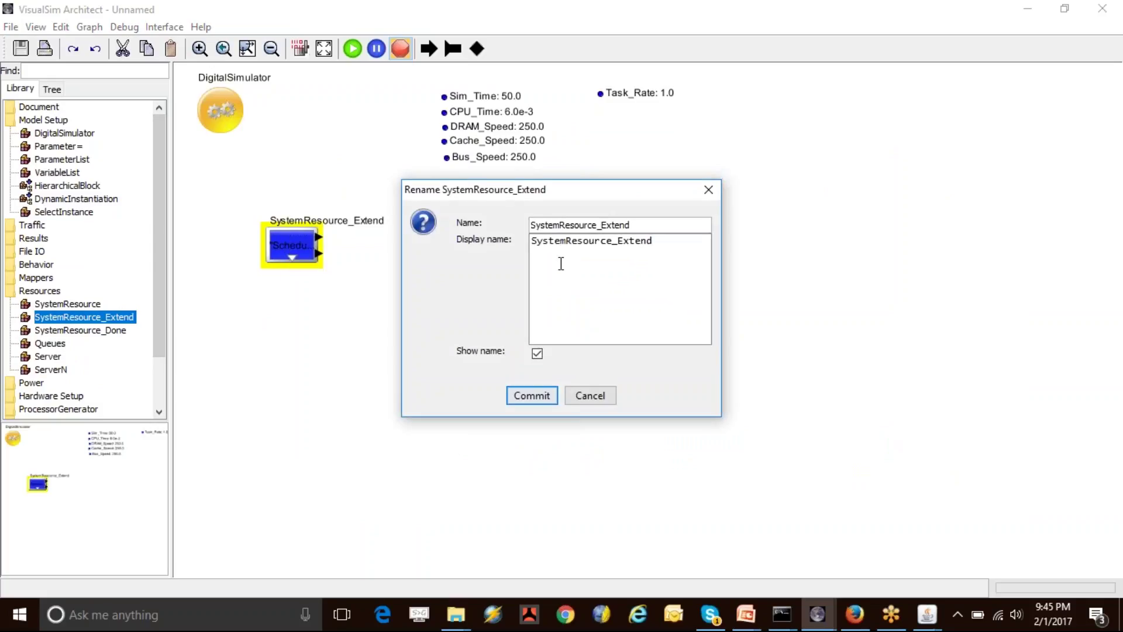
pyautogui.click(589, 396)
pyautogui.doubleClick(289, 232)
pyautogui.moveTo(483, 260); pyautogui.dragTo(514, 260)
pyautogui.doubleClick(512, 258)
pyautogui.write('CPU1')
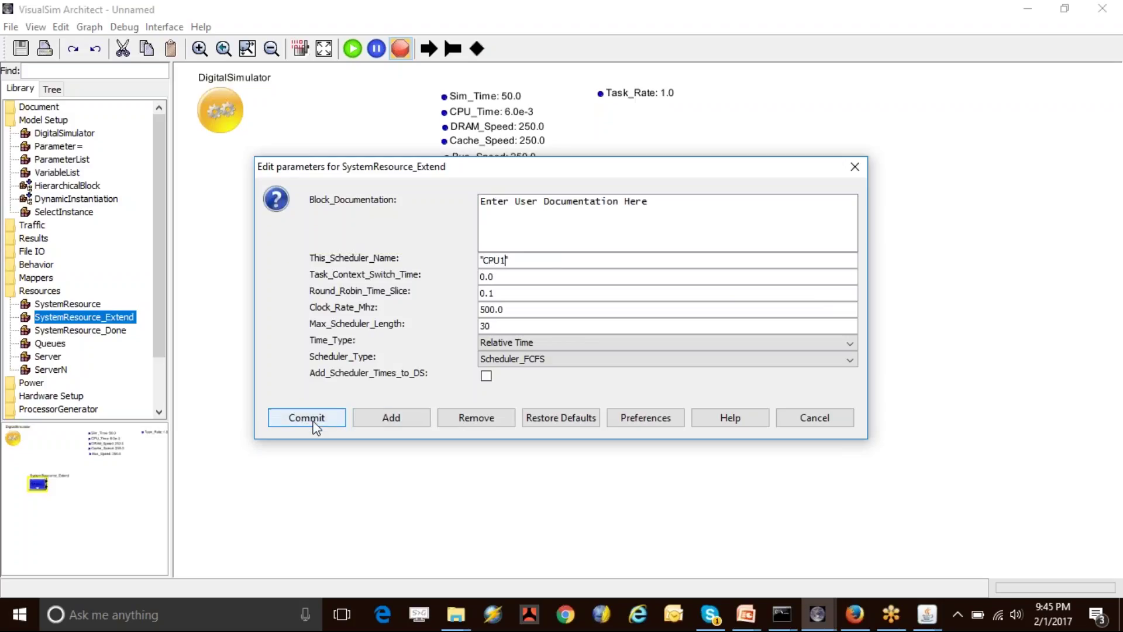
pyautogui.click(487, 376)
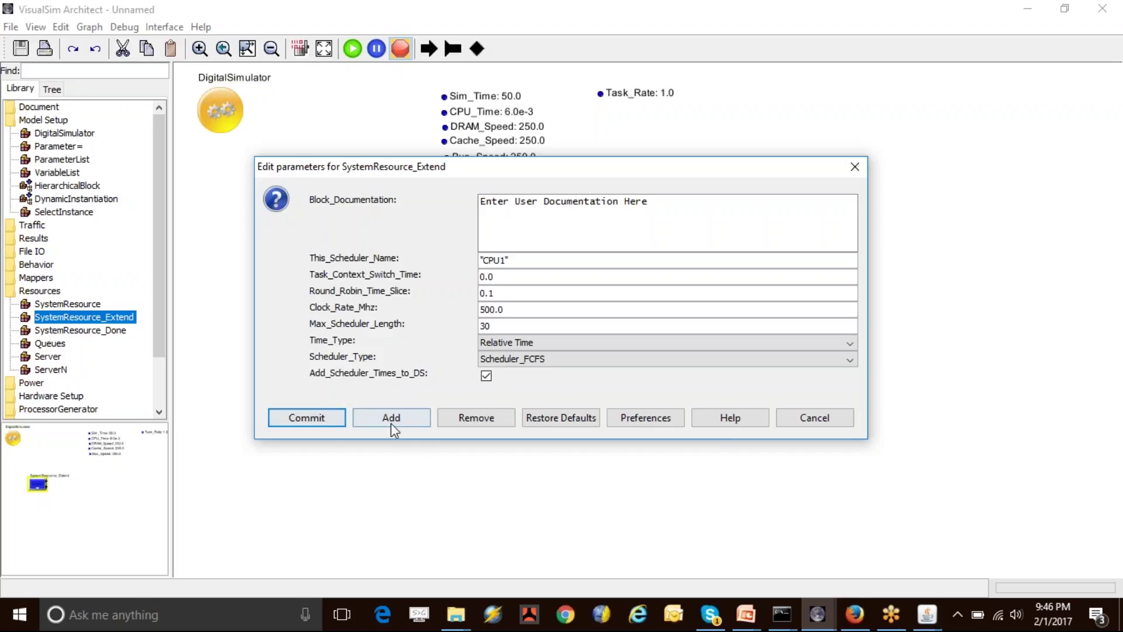
pyautogui.click(320, 423)
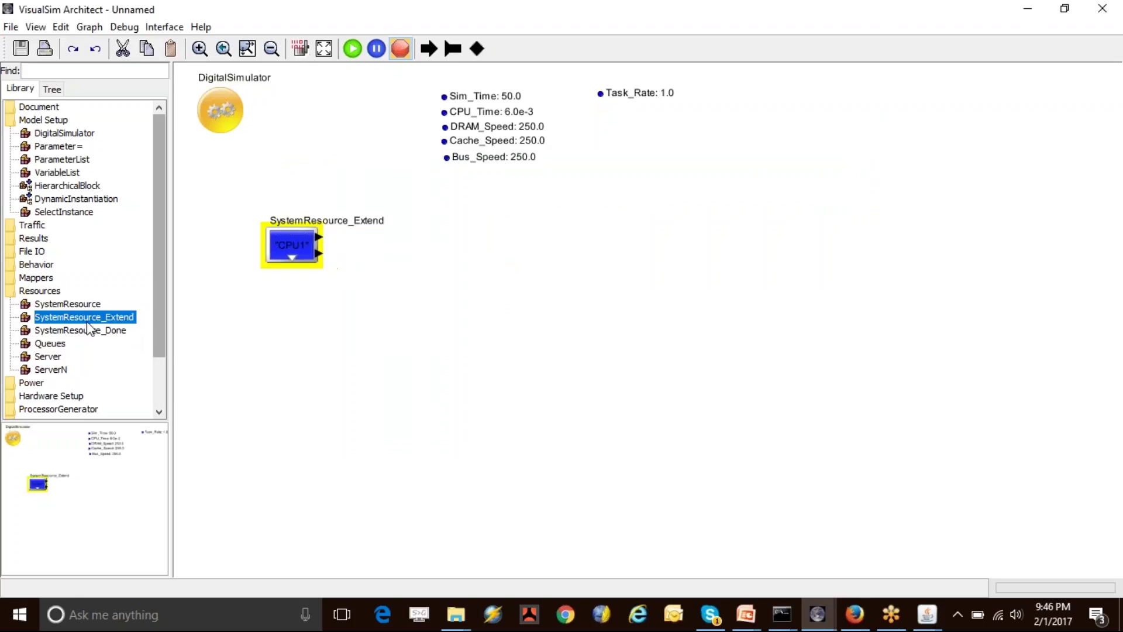
# Duplicate the CPU1 block, set the copy's scheduler name to "CPU2" and place it below the original
pyautogui.hotkey('ctrl', 'c')
pyautogui.hotkey('ctrl', 'v')
pyautogui.moveTo(297, 242); pyautogui.dragTo(293, 306)
pyautogui.doubleClick(294, 306)
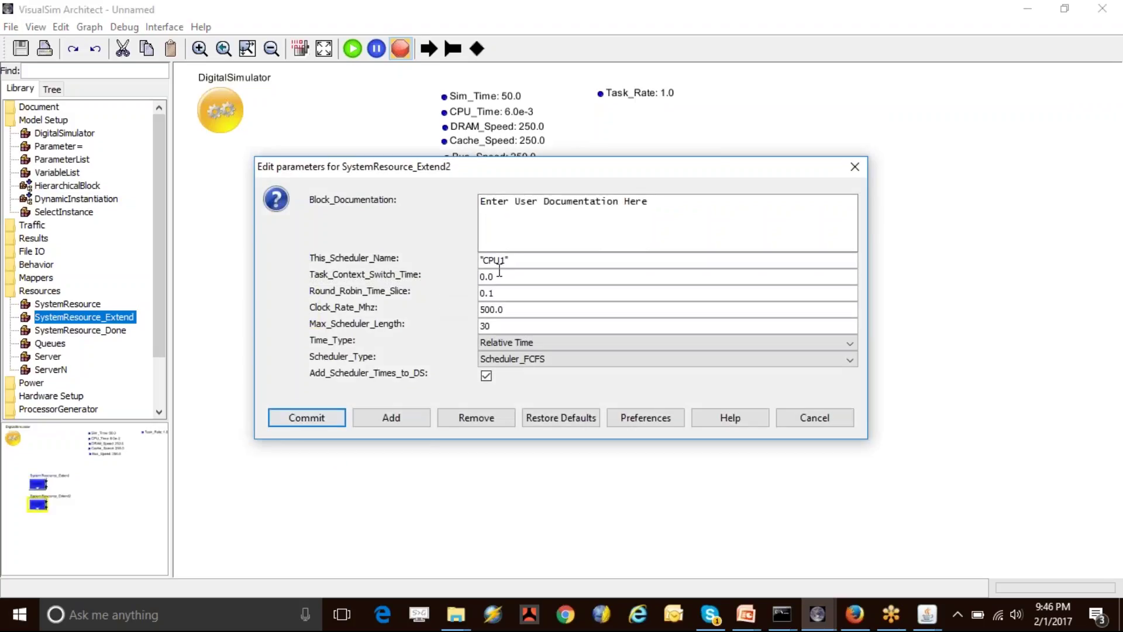
pyautogui.moveTo(509, 259); pyautogui.dragTo(502, 260)
pyautogui.write('2')
pyautogui.click(331, 419)
pyautogui.moveTo(294, 312); pyautogui.dragTo(292, 351)
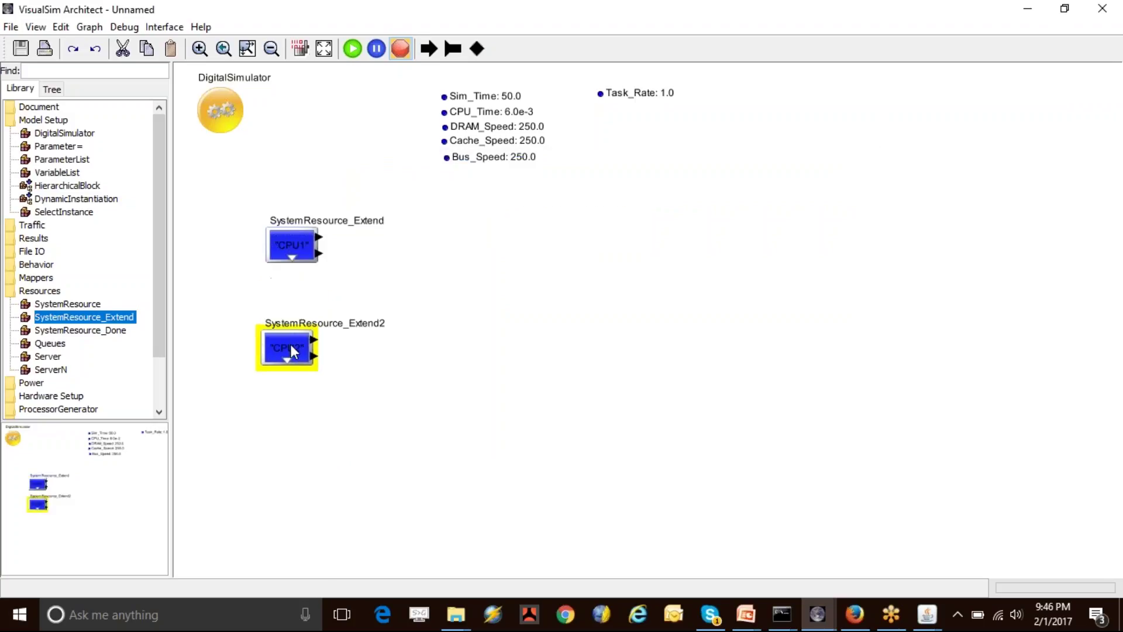
pyautogui.click(209, 355)
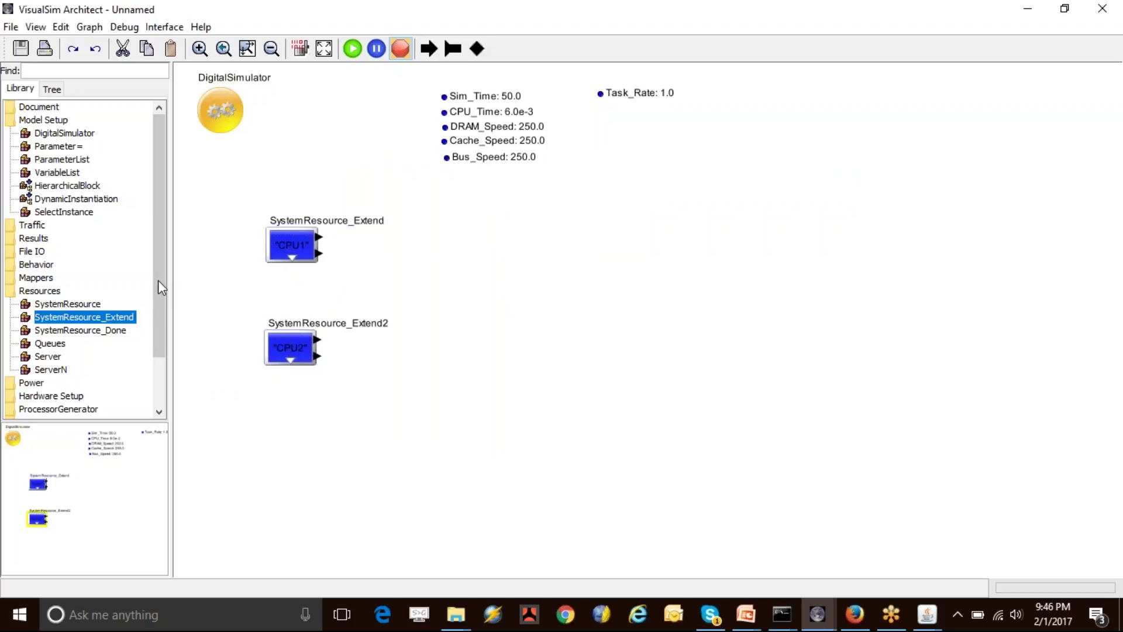
# Add a BusArbiter block from HardwareDevices beside the CPU blocks and connect a new BusInterface block beneath it
pyautogui.scroll(-2, 163, 264)
pyautogui.moveTo(242, 198)
pyautogui.mouseDown()
pyautogui.moveTo(286, 343)
pyautogui.moveTo(319, 380)
pyautogui.mouseUp()
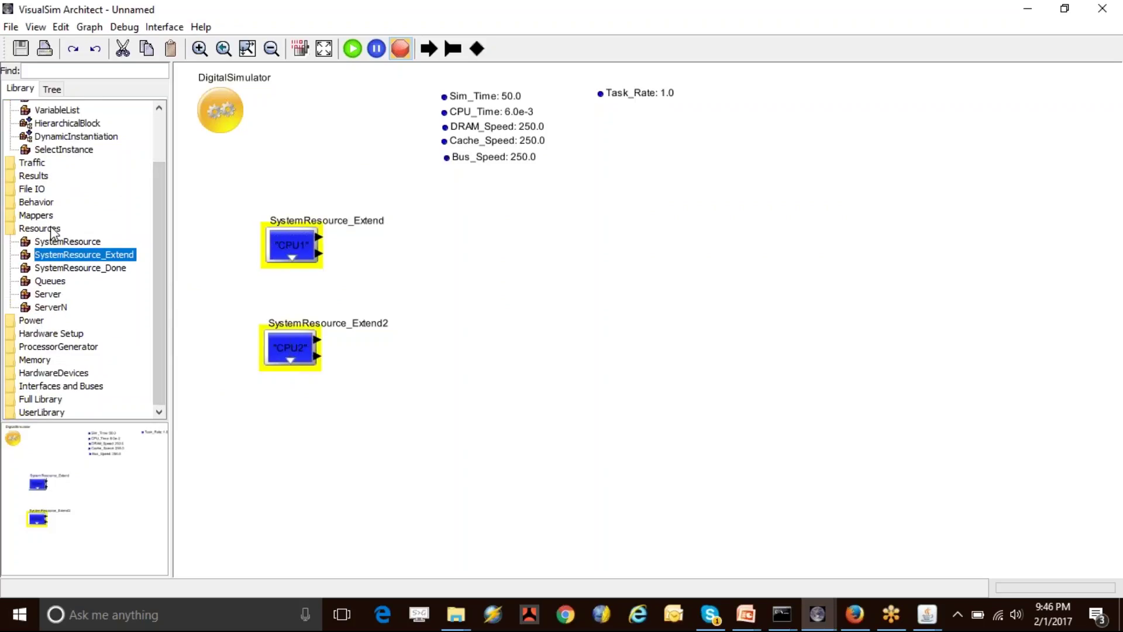
pyautogui.click(49, 377)
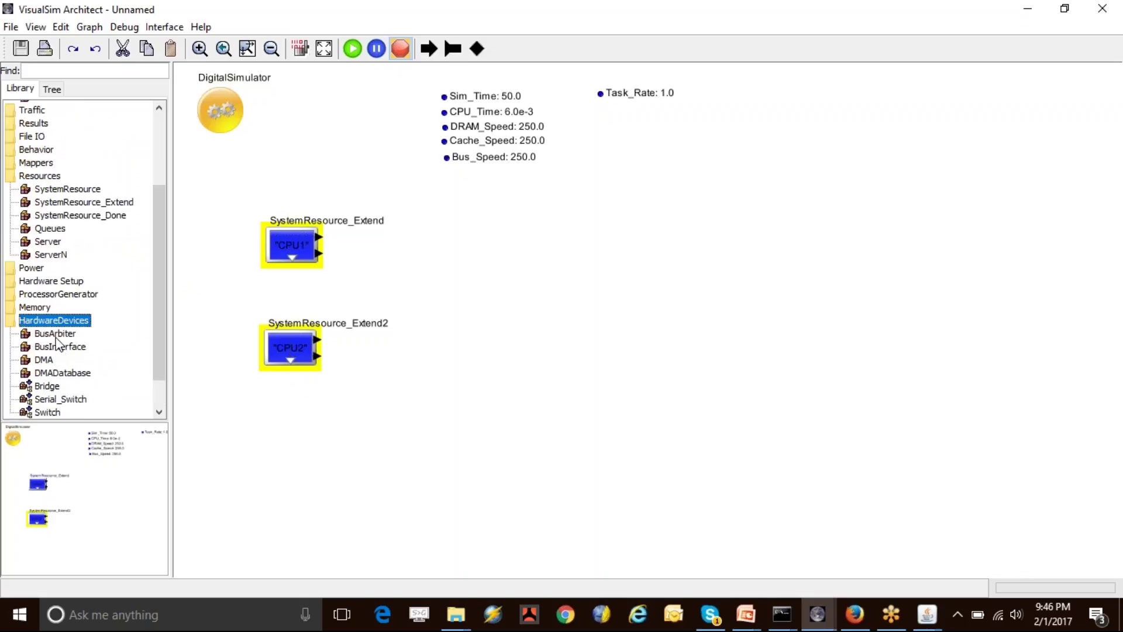
pyautogui.click(55, 334)
pyautogui.moveTo(545, 195); pyautogui.dragTo(562, 205)
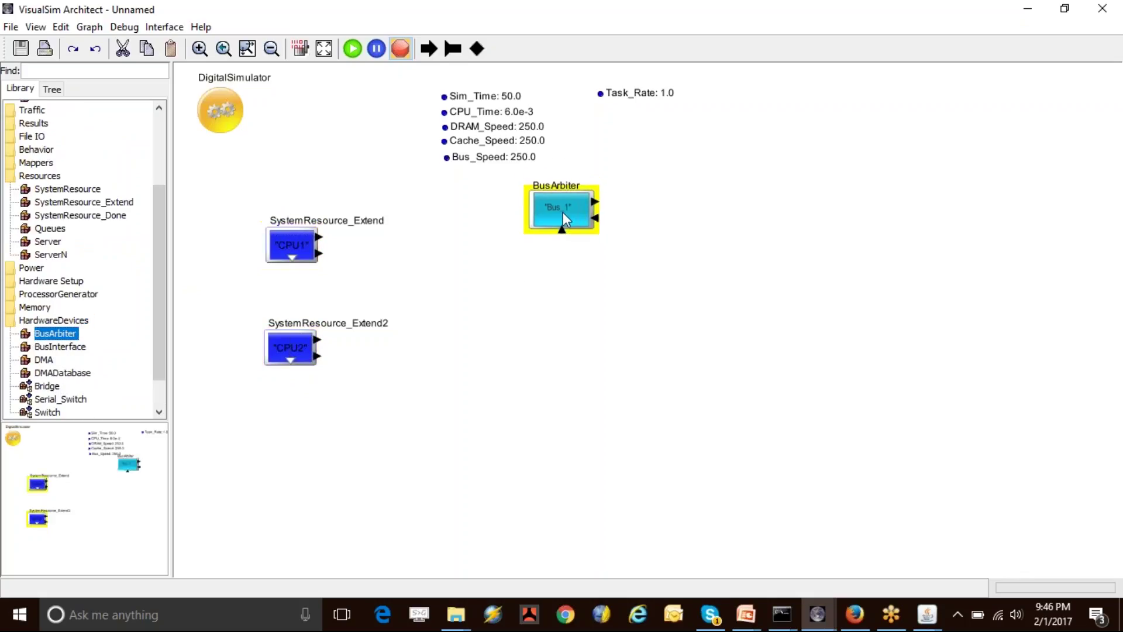
pyautogui.moveTo(60, 346); pyautogui.dragTo(562, 268)
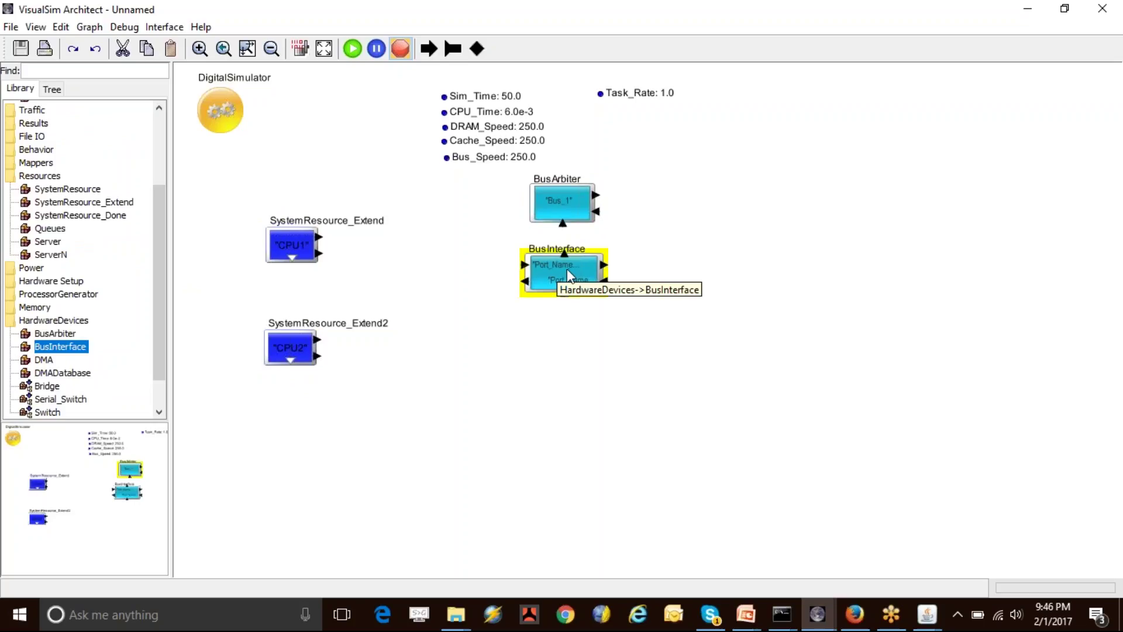
pyautogui.moveTo(562, 254); pyautogui.dragTo(562, 226)
# Duplicate the BusInterface block, place the copy below the first one and connect the two
pyautogui.hotkey('ctrl', 'c')
pyautogui.hotkey('ctrl', 'v')
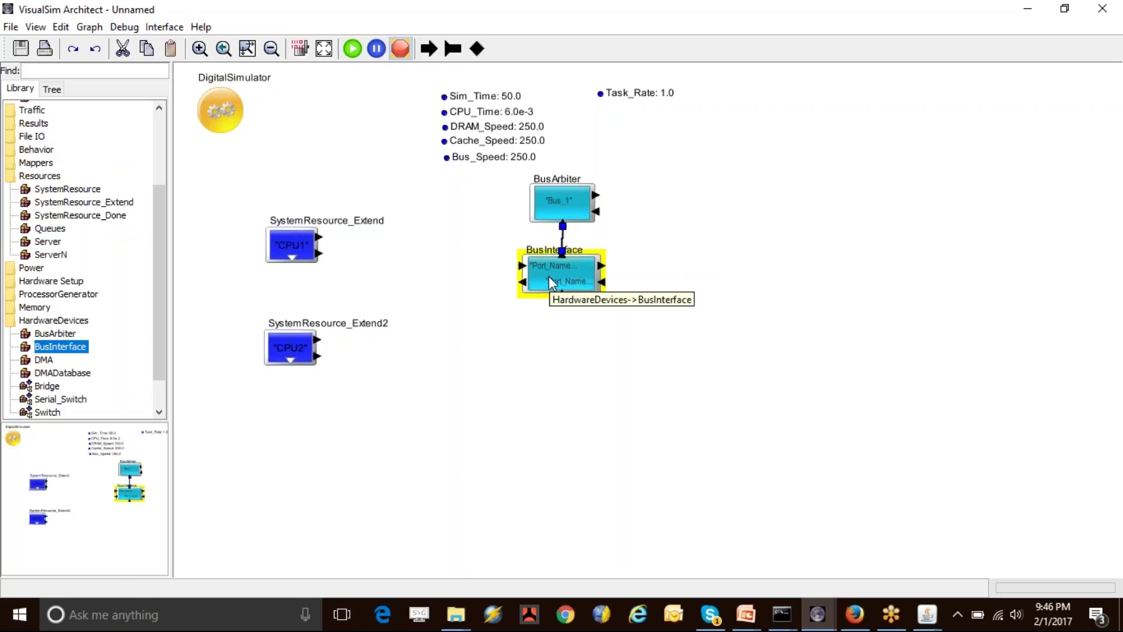
pyautogui.moveTo(557, 282); pyautogui.dragTo(550, 337)
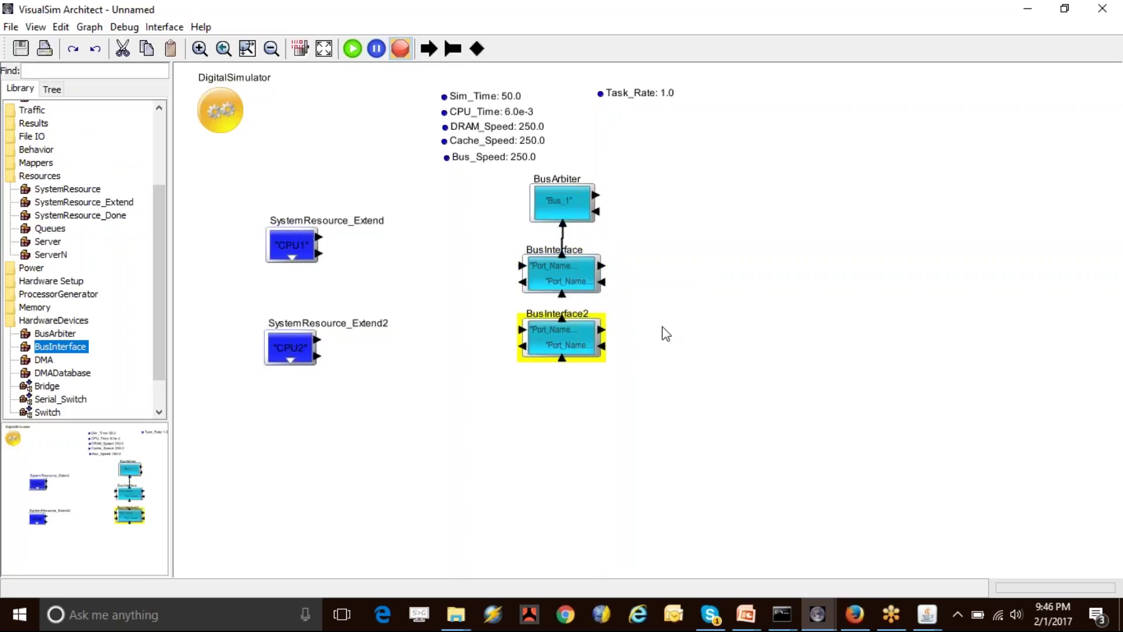
pyautogui.moveTo(560, 316); pyautogui.dragTo(561, 294)
pyautogui.moveTo(557, 338); pyautogui.dragTo(559, 350)
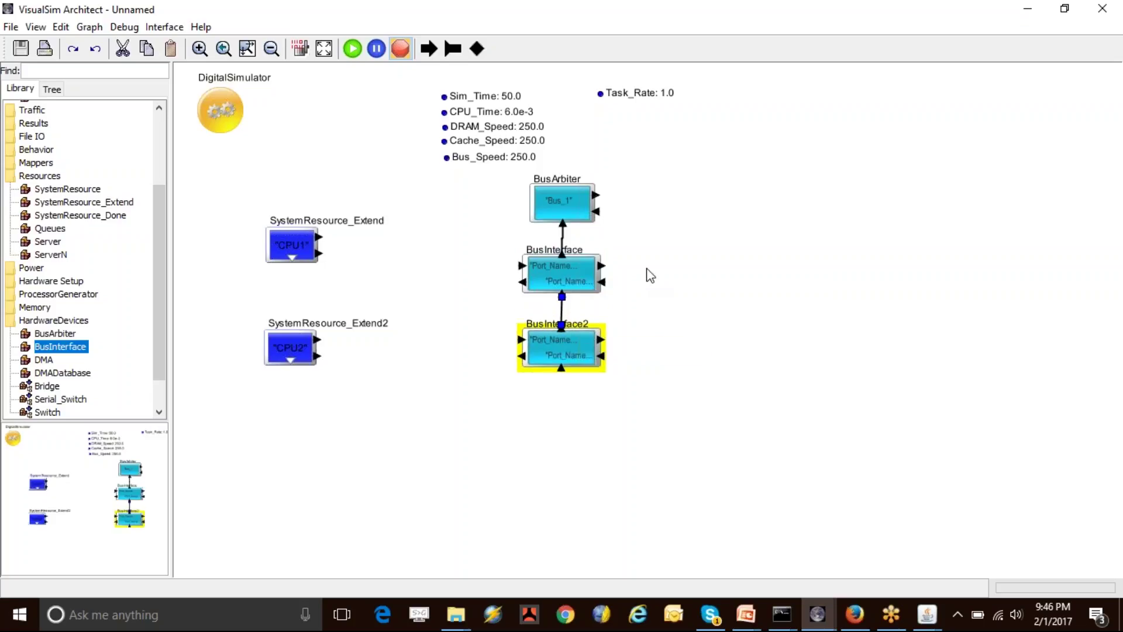
# Set the BusArbiter block's Bus_Speed_Mhz to the parameter Bus_Speed
pyautogui.click(583, 213)
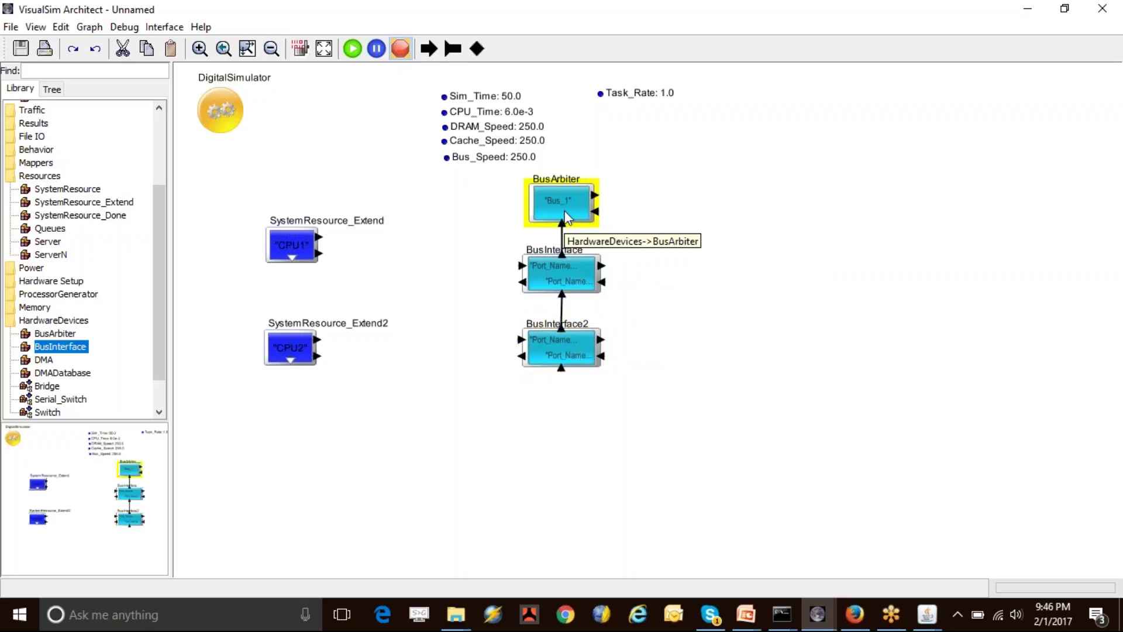
pyautogui.doubleClick(567, 204)
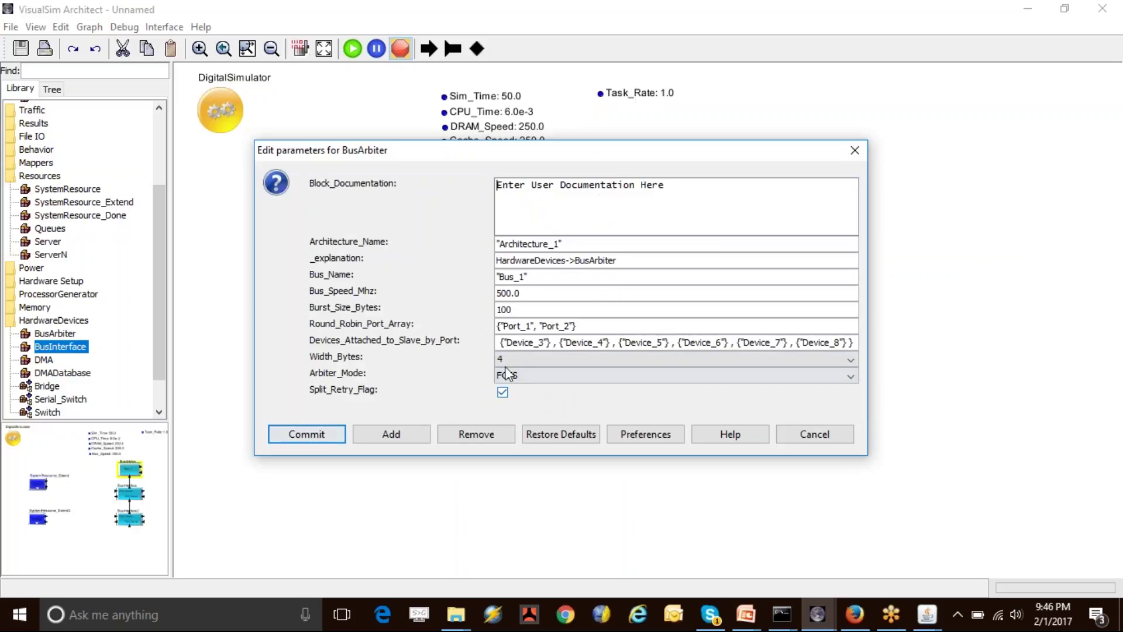
pyautogui.doubleClick(529, 289)
pyautogui.write('Bus_SP')
pyautogui.press('BackSpace')
pyautogui.press('BackSpace')
pyautogui.write('p')
pyautogui.hotkey('shift', 'Tab')
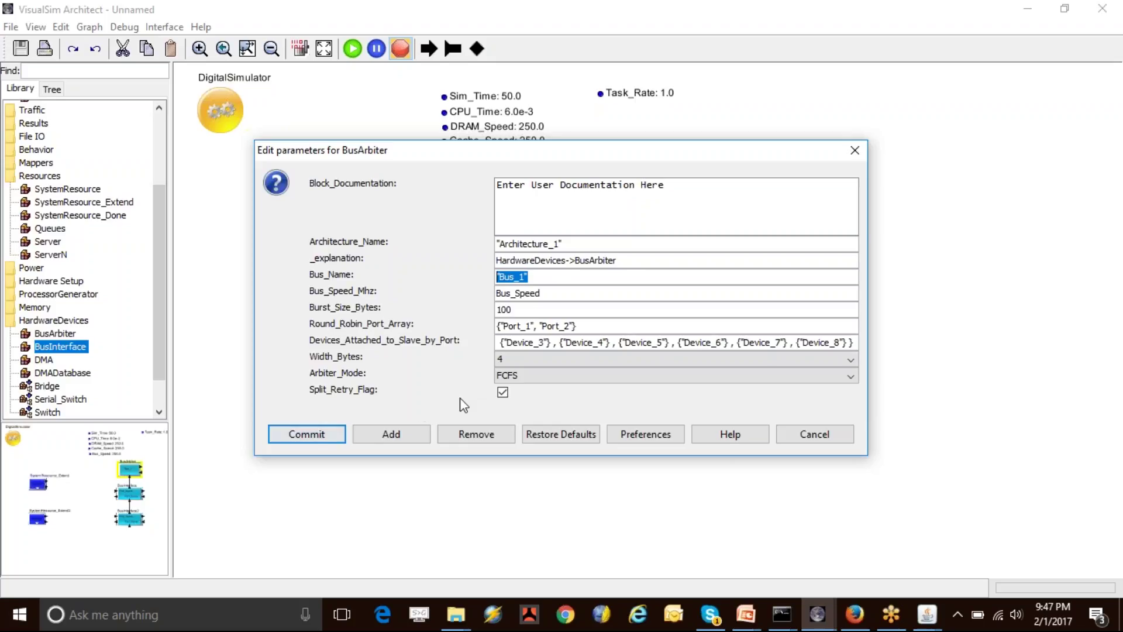
pyautogui.click(296, 433)
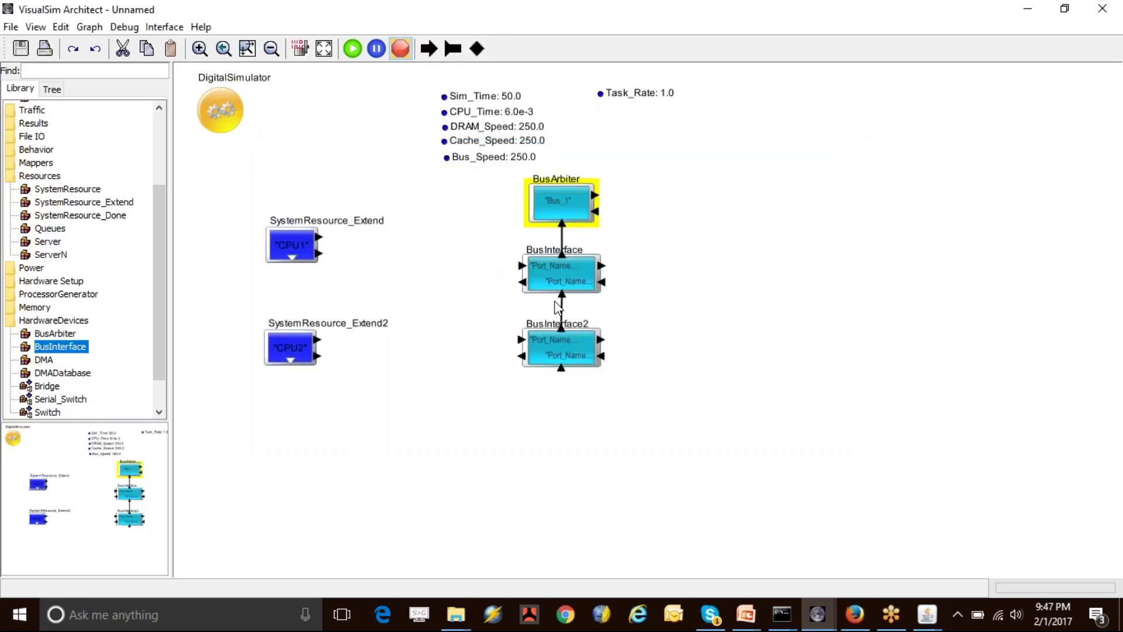
# Set the lower BusInterface block's Port_Name_1 to "Port_Name_3" and Port_Name_2 to "Port_Name_4"
pyautogui.doubleClick(557, 347)
pyautogui.moveTo(529, 309); pyautogui.dragTo(524, 326)
pyautogui.write('3')
pyautogui.write('4')
pyautogui.click(319, 406)
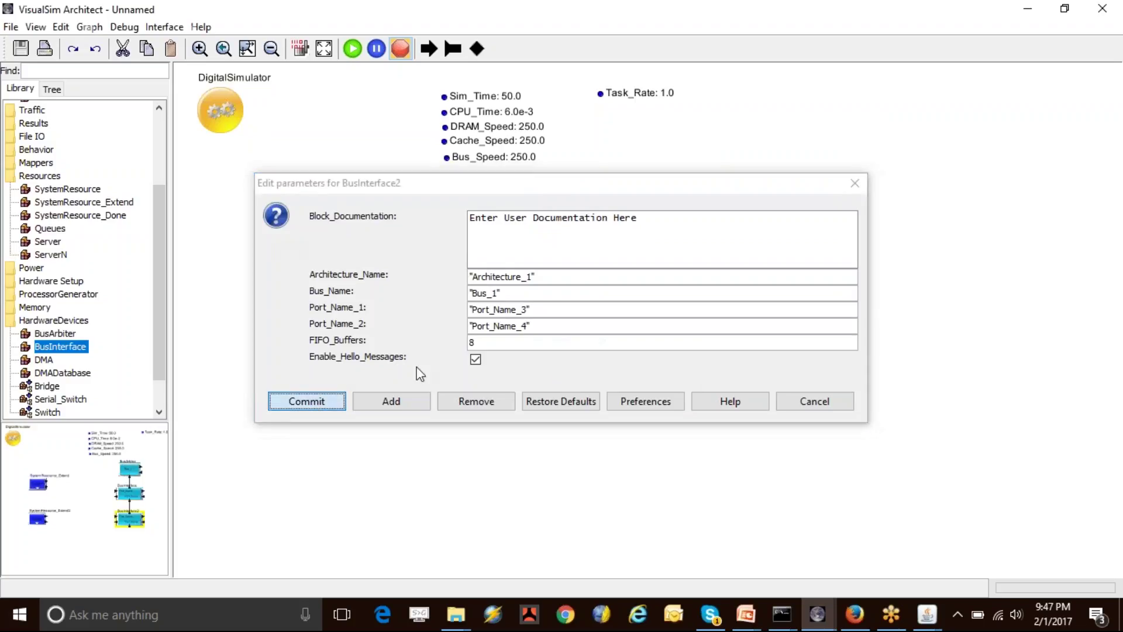
pyautogui.click(519, 431)
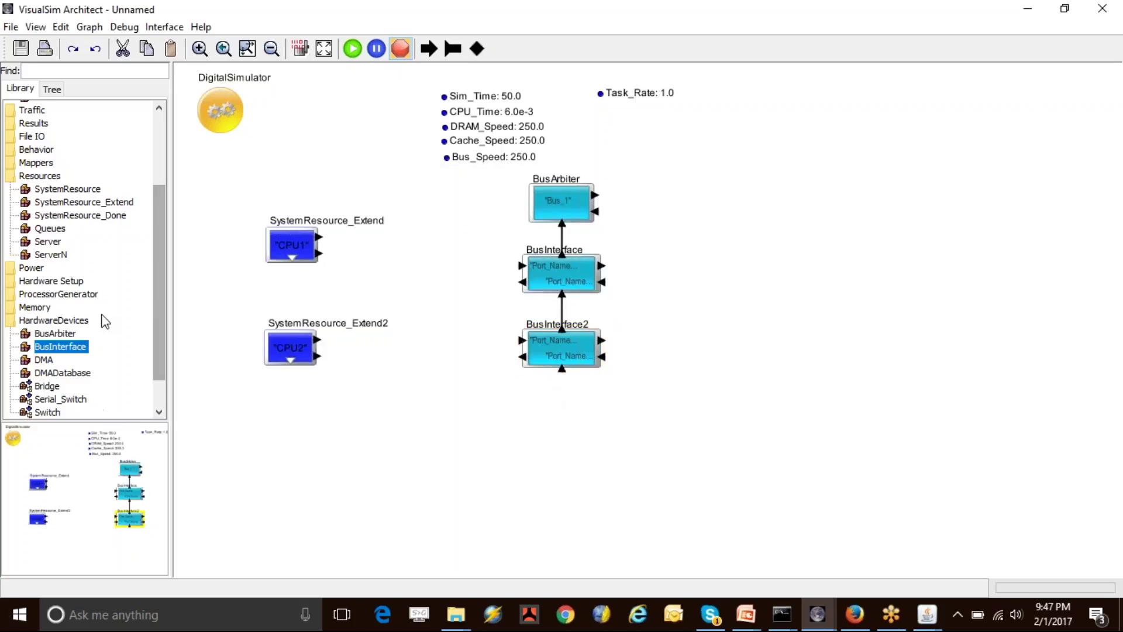
# Add a RAM block from the Memory library beside the lower BusInterface and connect its input and output to it
pyautogui.moveTo(162, 296); pyautogui.dragTo(157, 309)
pyautogui.doubleClick(35, 267)
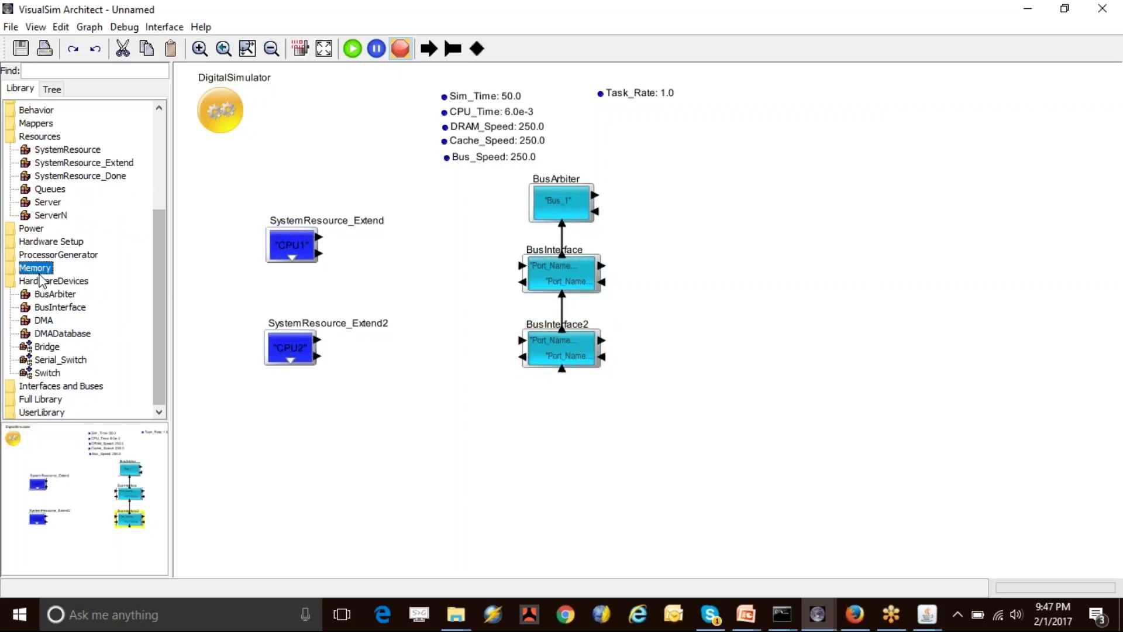
pyautogui.moveTo(44, 281); pyautogui.dragTo(690, 346)
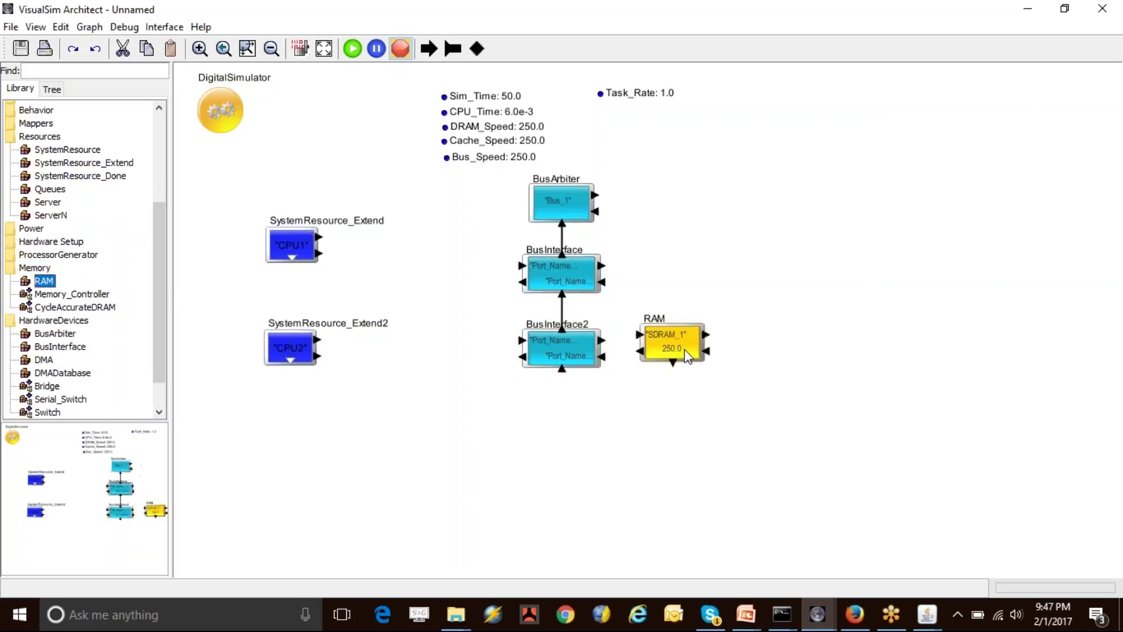
pyautogui.moveTo(603, 340)
pyautogui.mouseDown()
pyautogui.moveTo(649, 341)
pyautogui.moveTo(608, 361)
pyautogui.mouseUp()
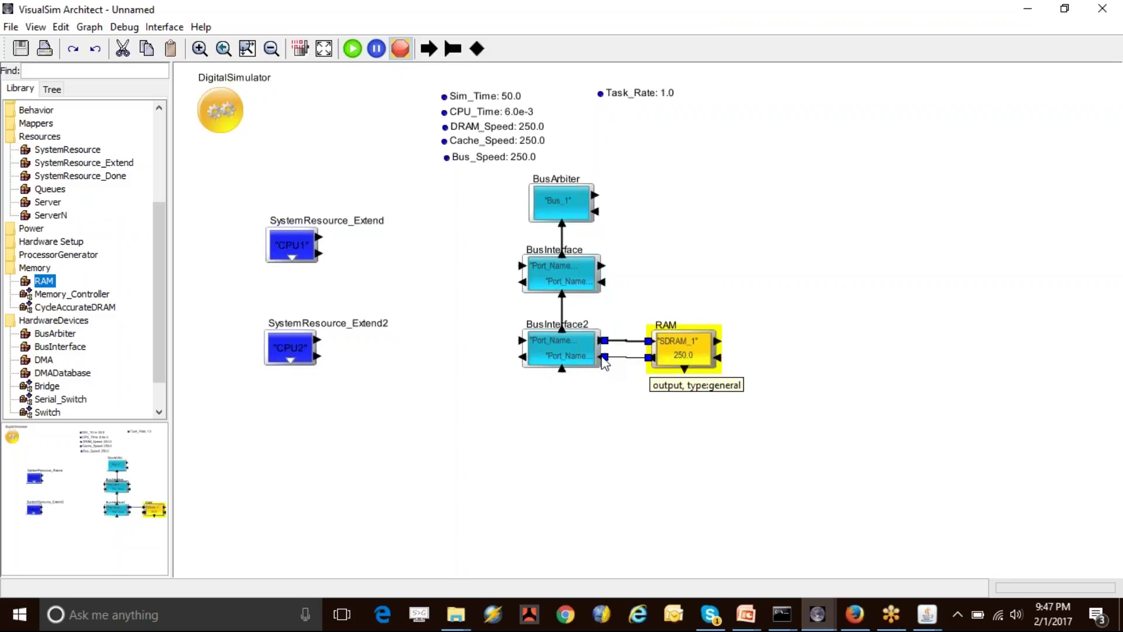
# Add a Cache block from ProcessorGenerator above the RAM block and connect its input and output to the upper BusInterface
pyautogui.click(31, 256)
pyautogui.doubleClick(35, 259)
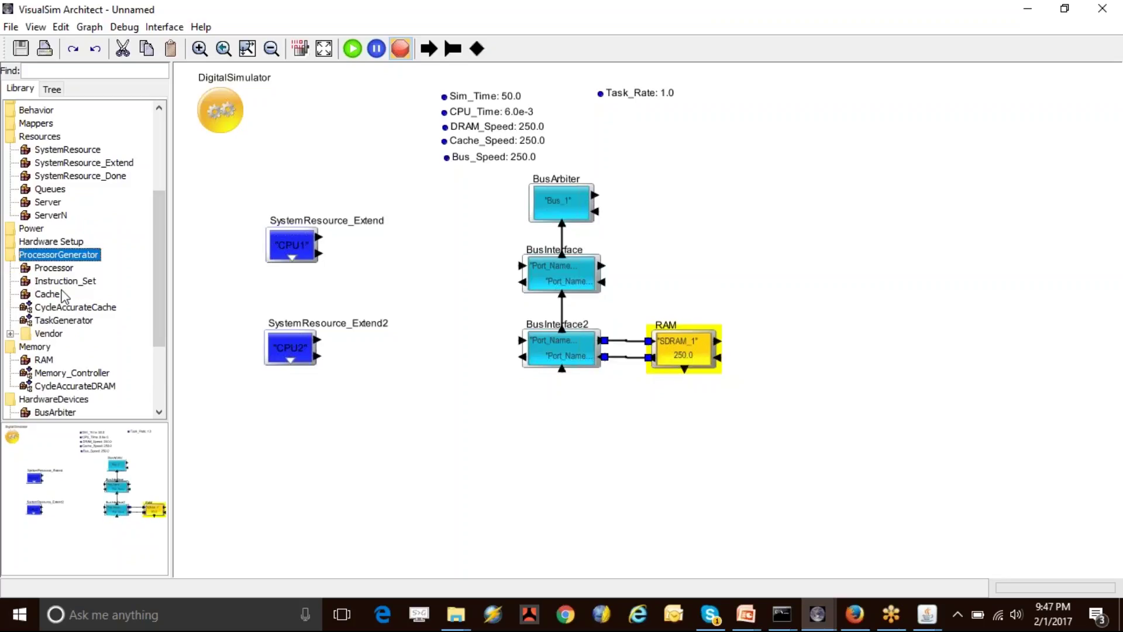
pyautogui.moveTo(51, 298); pyautogui.dragTo(654, 331)
pyautogui.moveTo(663, 271); pyautogui.dragTo(686, 281)
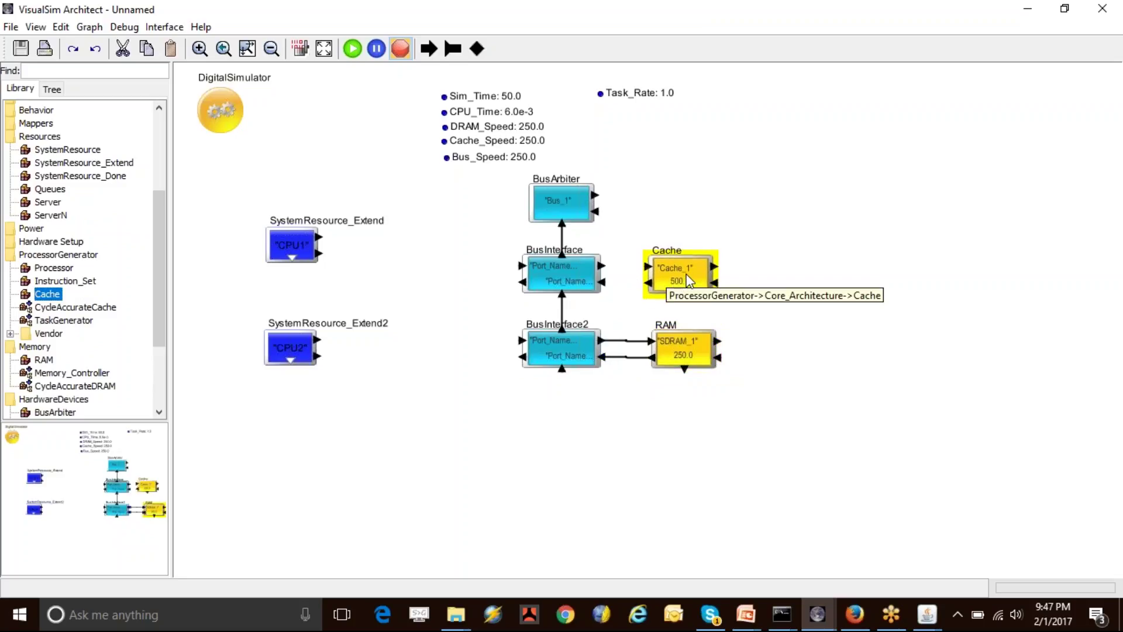
pyautogui.moveTo(603, 266)
pyautogui.mouseDown()
pyautogui.moveTo(645, 266)
pyautogui.moveTo(609, 282)
pyautogui.mouseUp()
# Set the Cache block's Cache_Name to "Cache" and its Cache_Speed_Mhz to the parameter Cache_Speed
pyautogui.doubleClick(684, 274)
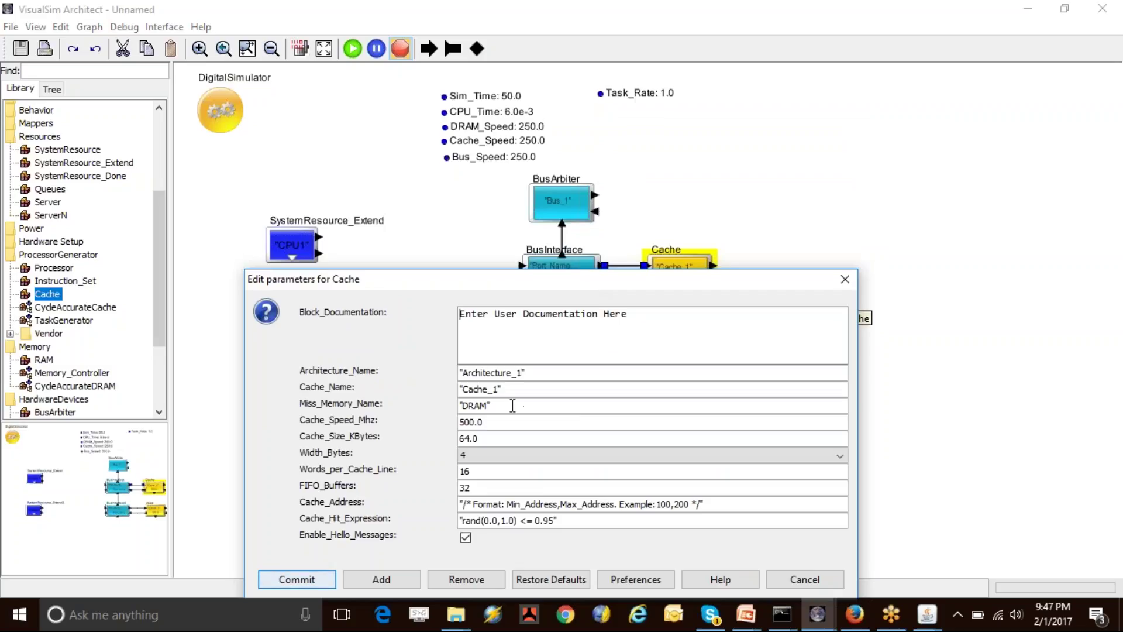
pyautogui.click(502, 391)
pyautogui.press('BackSpace')
pyautogui.press('BackSpace')
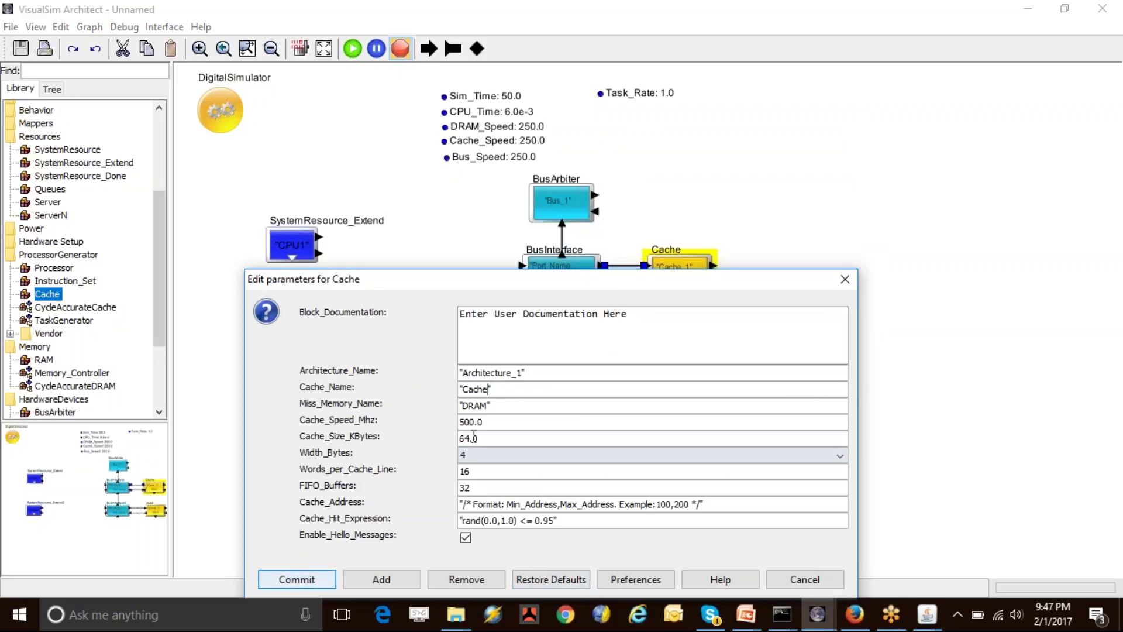
pyautogui.doubleClick(503, 421)
pyautogui.write('Cache_Speed')
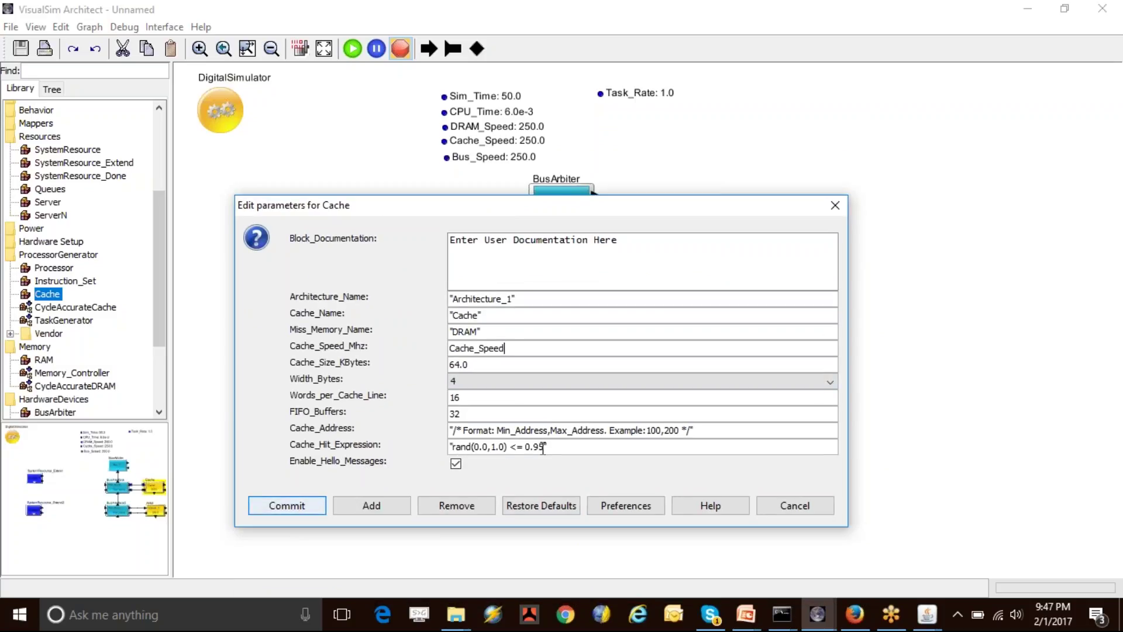
# Replace the final digit of the threshold in Cache_Hit_Expression with 8 and commit the Cache block's parameters
pyautogui.moveTo(543, 448); pyautogui.dragTo(539, 448)
pyautogui.write('8')
pyautogui.click(288, 505)
# Set the RAM block's Memory_Name to "DRAM" and its Memory_Speed_Mhz to the parameter DRAM_Speed
pyautogui.doubleClick(667, 349)
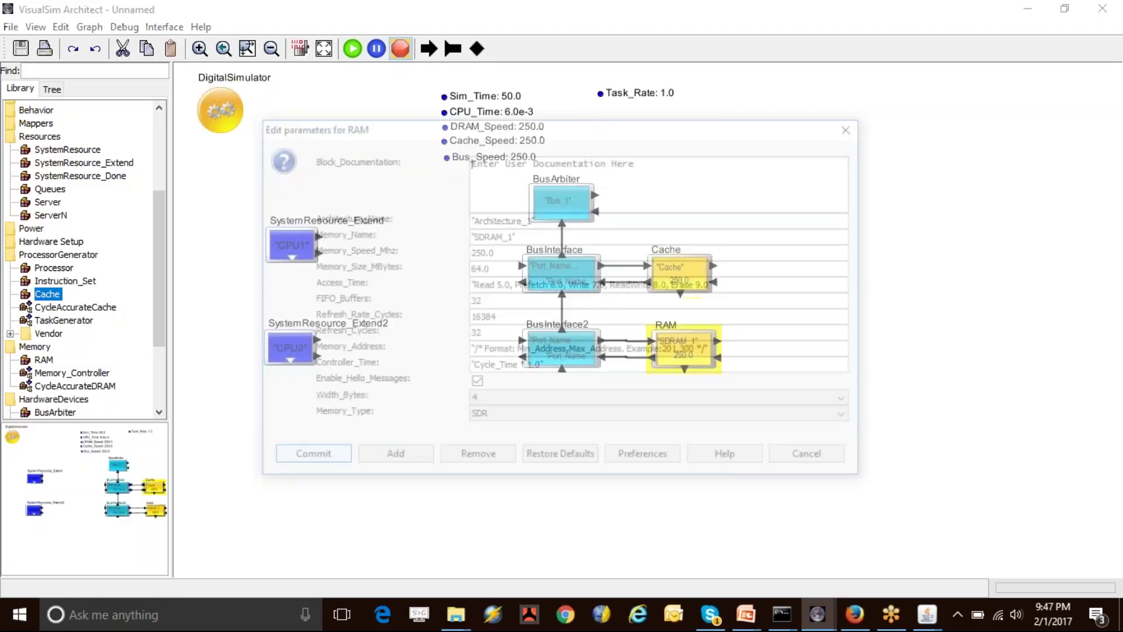
pyautogui.press('BackSpace')
pyautogui.press('BackSpace')
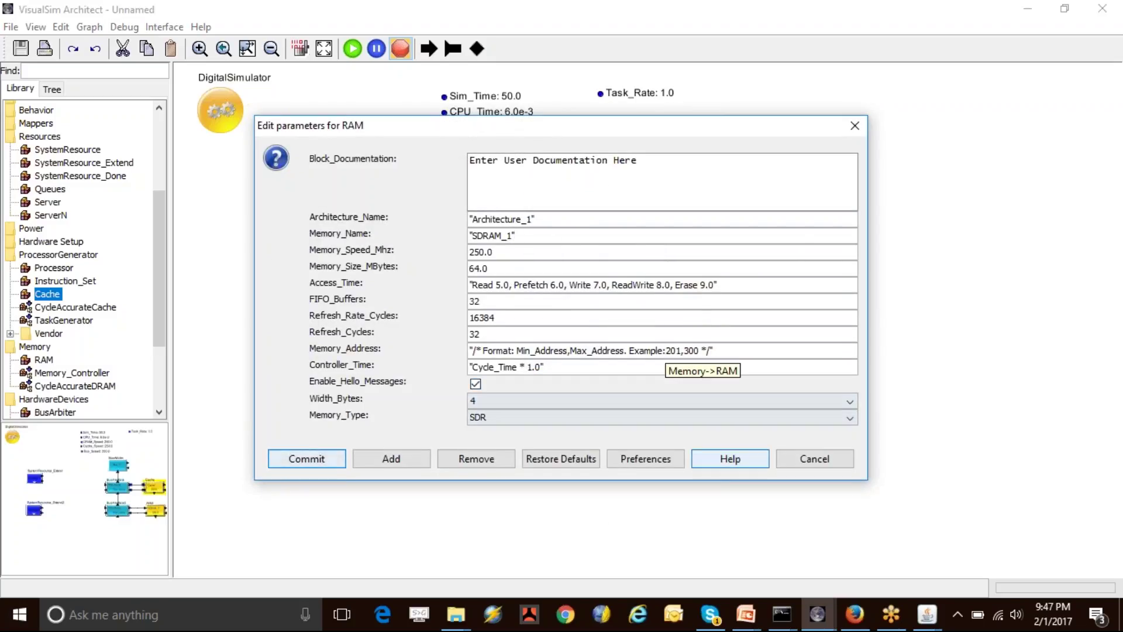
pyautogui.click(477, 235)
pyautogui.press('BackSpace')
pyautogui.doubleClick(508, 254)
pyautogui.write('DRAM_')
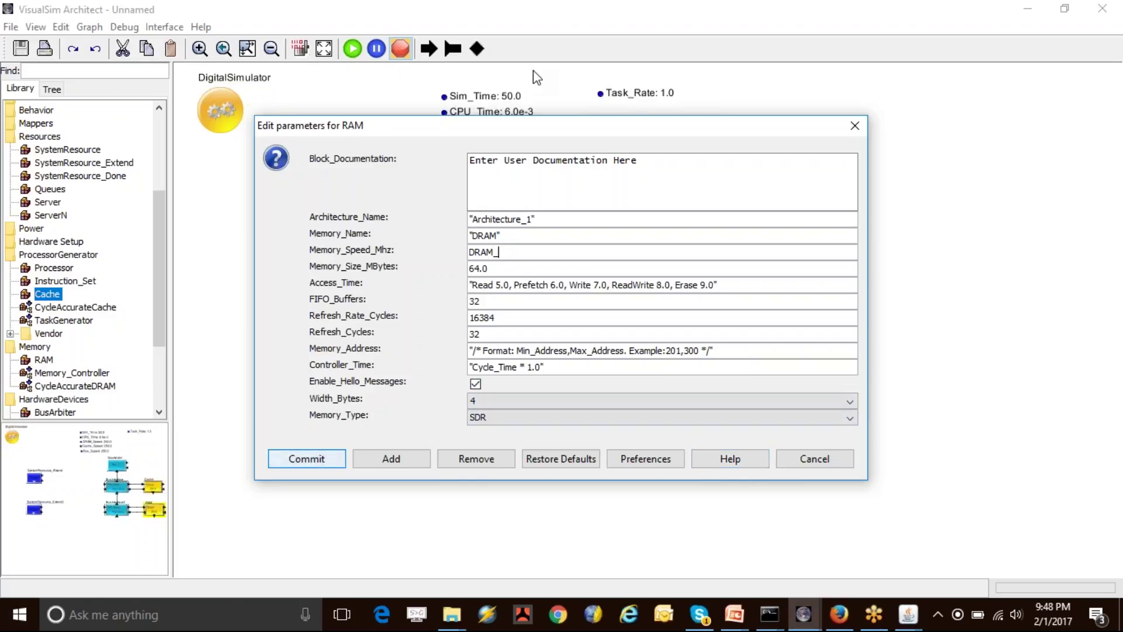
pyautogui.write('Speed')
# Set the RAM block's Memory_Type to DDR and commit its parameters
pyautogui.click(490, 419)
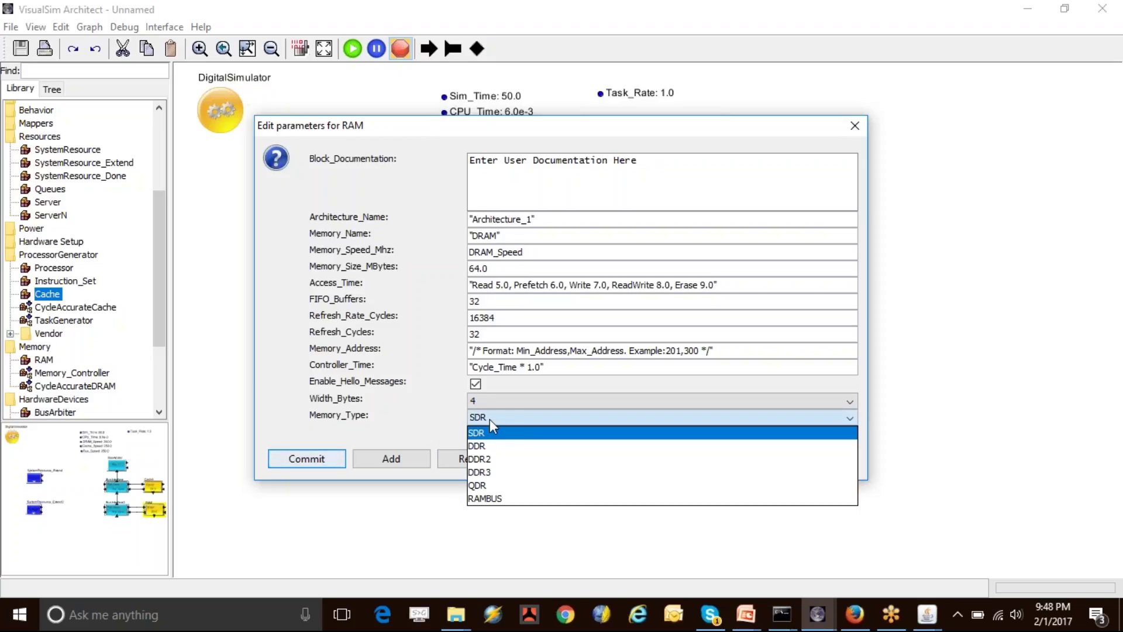
pyautogui.click(483, 441)
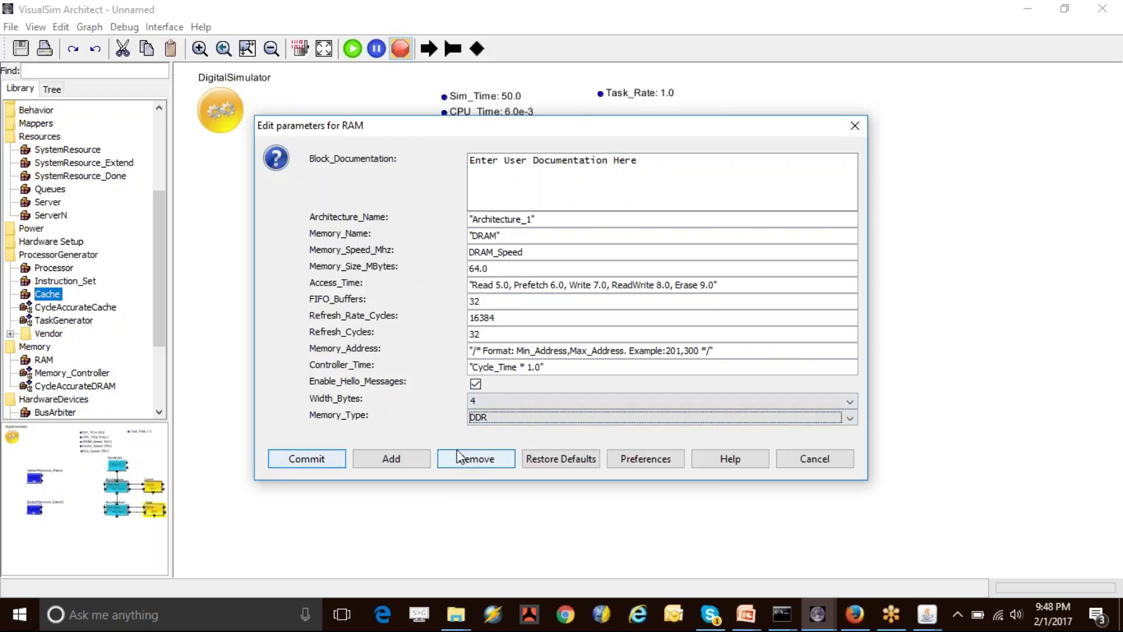
pyautogui.click(501, 284)
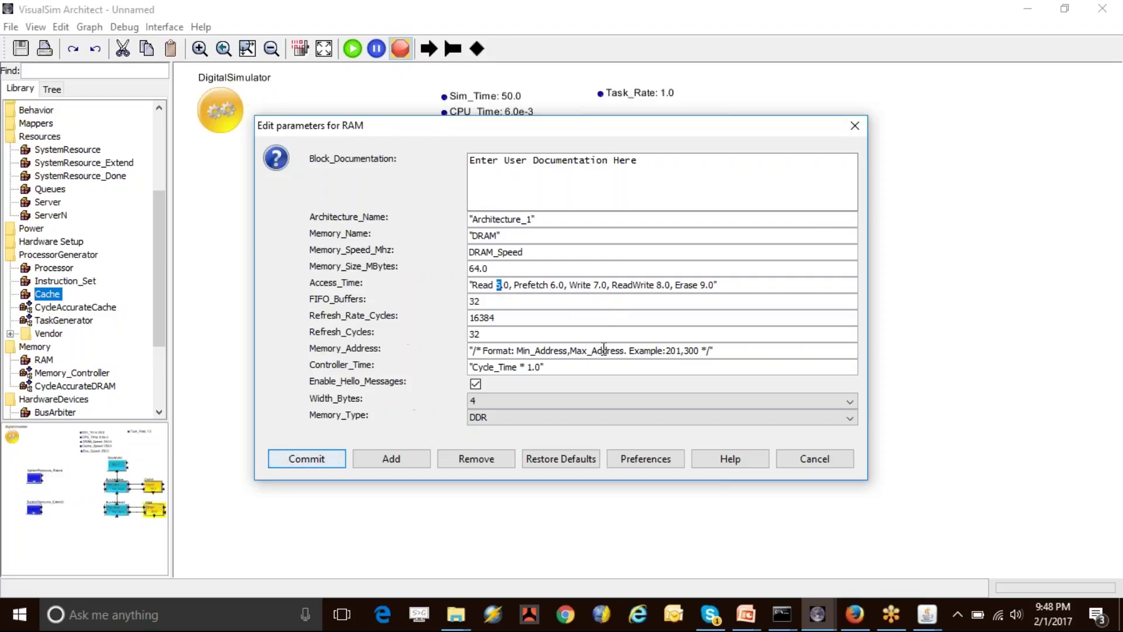
pyautogui.moveTo(494, 269); pyautogui.dragTo(447, 269)
pyautogui.click(327, 459)
pyautogui.click(549, 458)
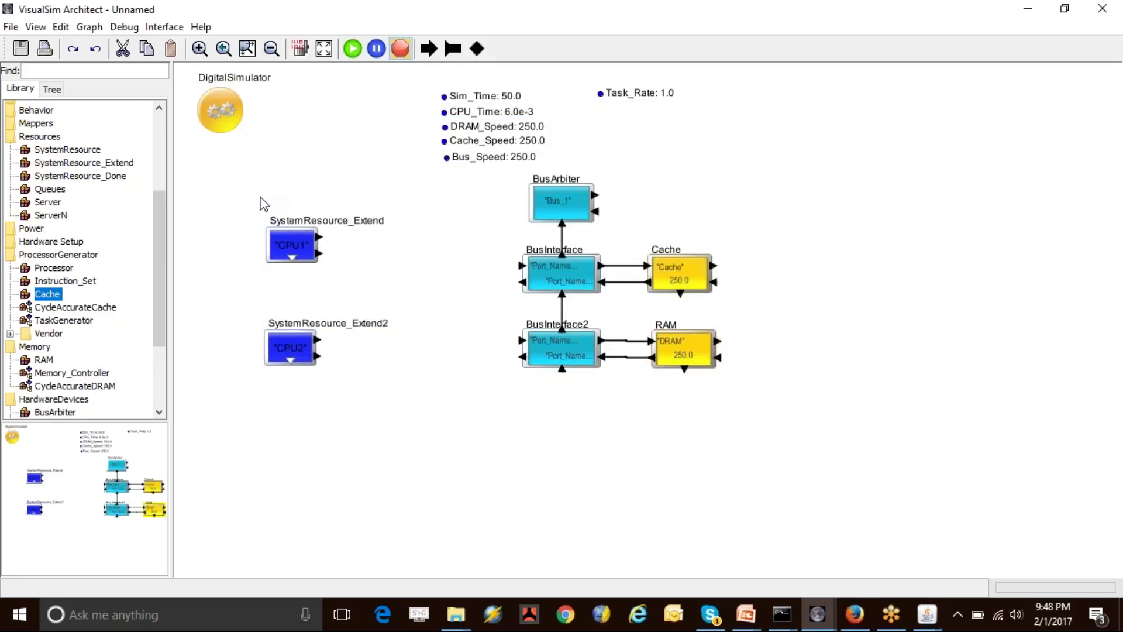
# Move both SystemResource_Extend blocks slightly left and down, farther away from the bus interfaces
pyautogui.moveTo(261, 208); pyautogui.dragTo(347, 406)
pyautogui.moveTo(478, 213); pyautogui.dragTo(563, 476)
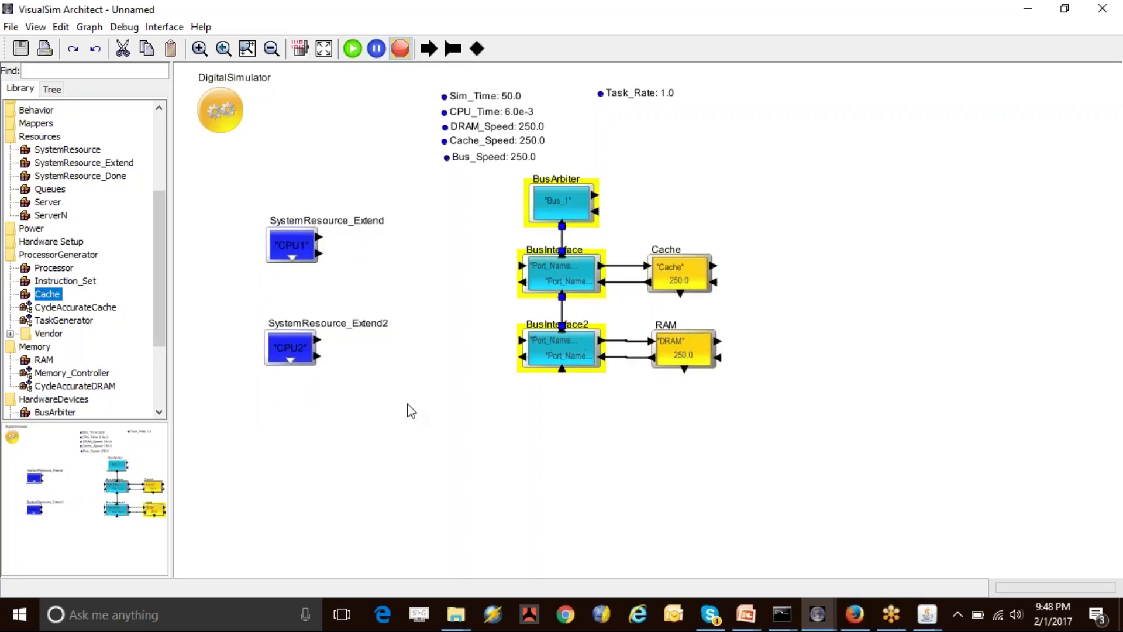
pyautogui.click(297, 244)
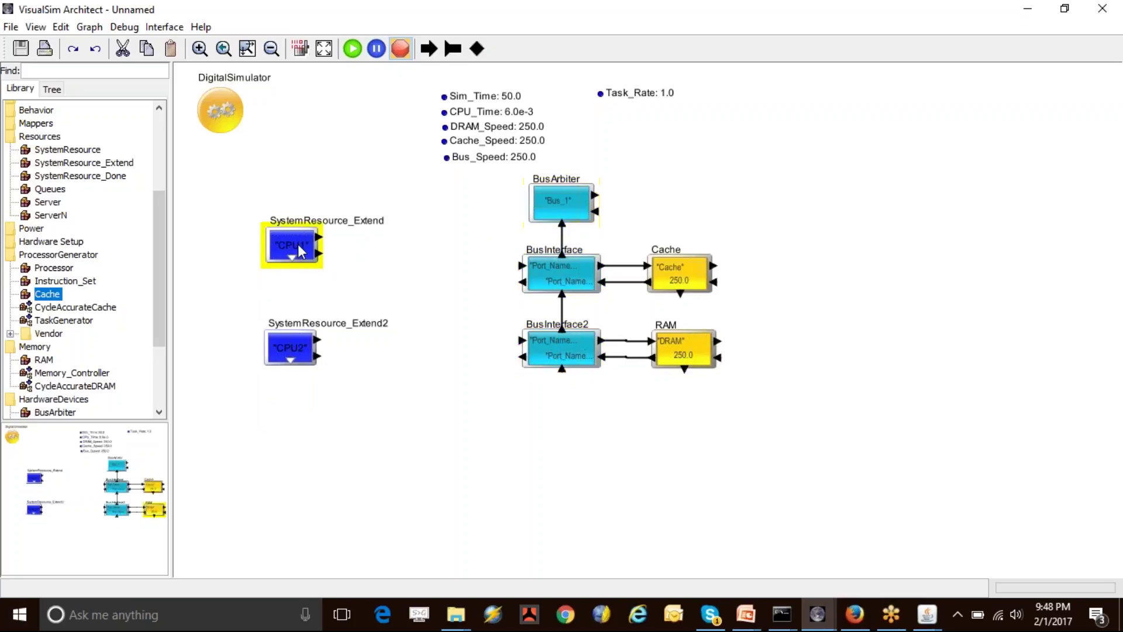
pyautogui.moveTo(243, 194); pyautogui.dragTo(288, 401)
pyautogui.moveTo(291, 338); pyautogui.dragTo(272, 358)
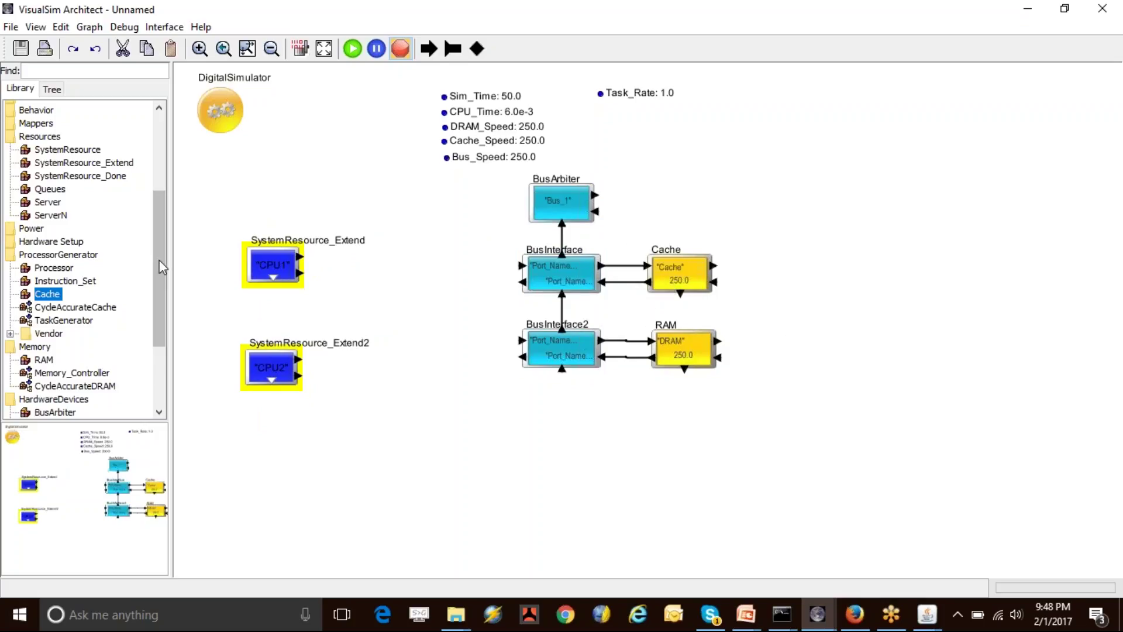
# Add a DeviceInterface block between CPU1 and BusInterface and wire both of its bus-side ports to BusInterface
pyautogui.scroll(3, 158, 269)
pyautogui.click(61, 284)
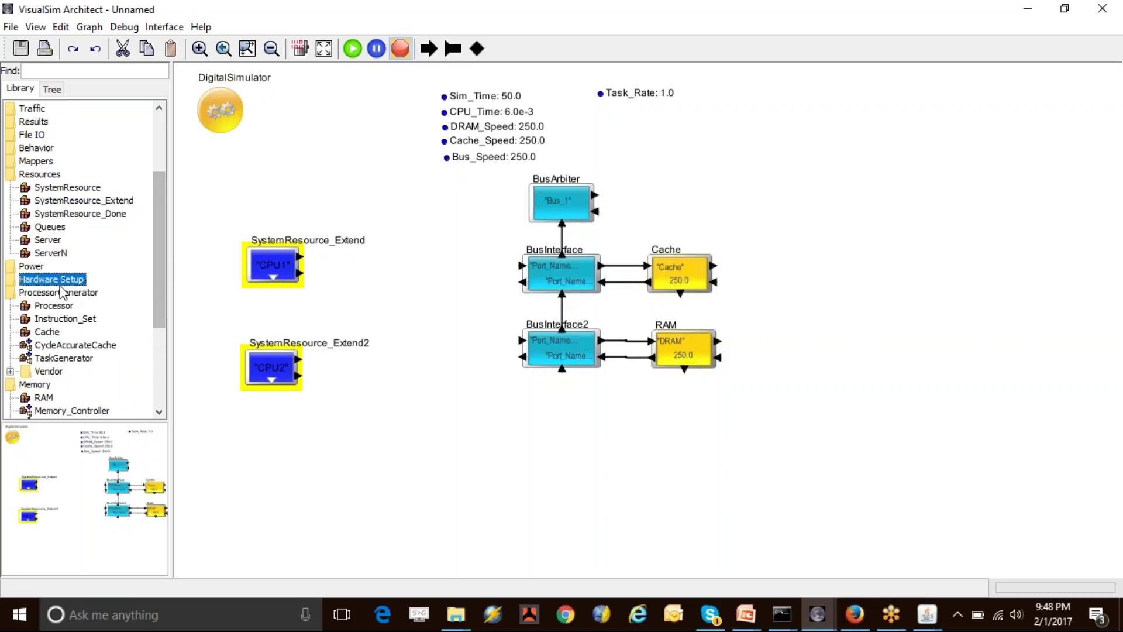
pyautogui.click(66, 305)
pyautogui.moveTo(416, 261); pyautogui.dragTo(440, 272)
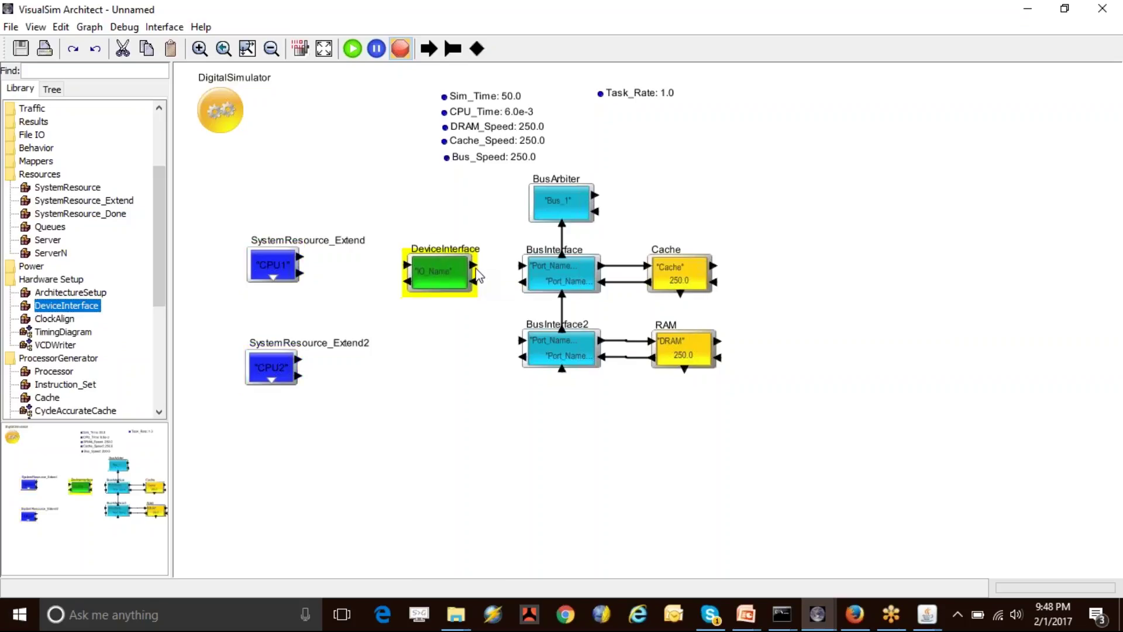
pyautogui.moveTo(475, 265); pyautogui.dragTo(455, 282)
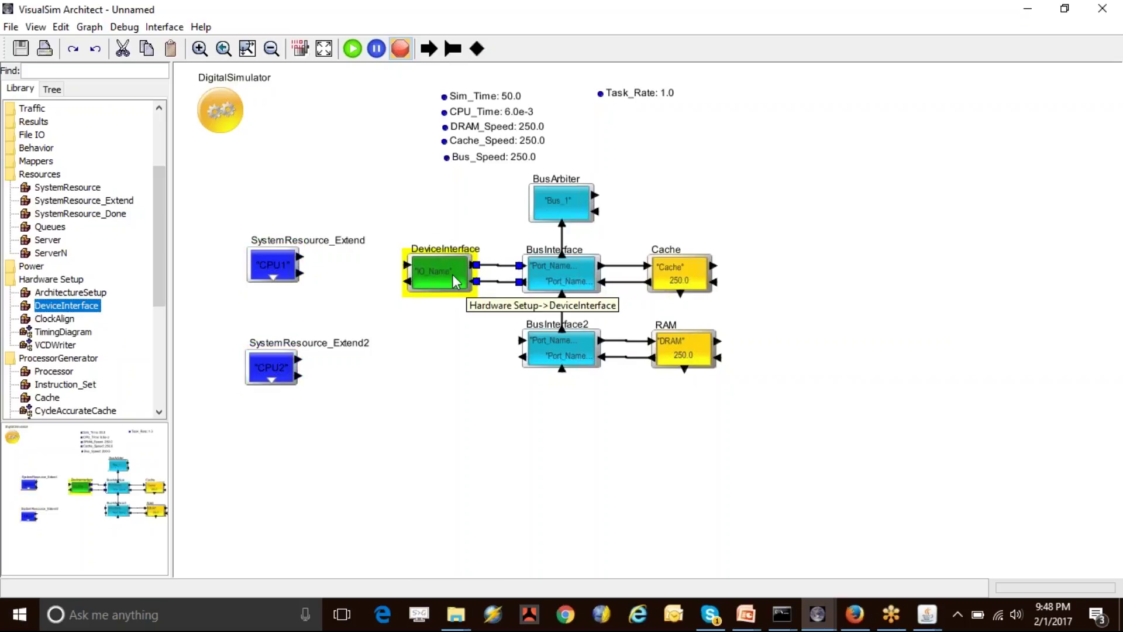
# Duplicate the DeviceInterface block beside BusInterface2 and wire both of its bus-side ports to BusInterface2
pyautogui.hotkey('ctrl', 'c')
pyautogui.hotkey('ctrl', 'v')
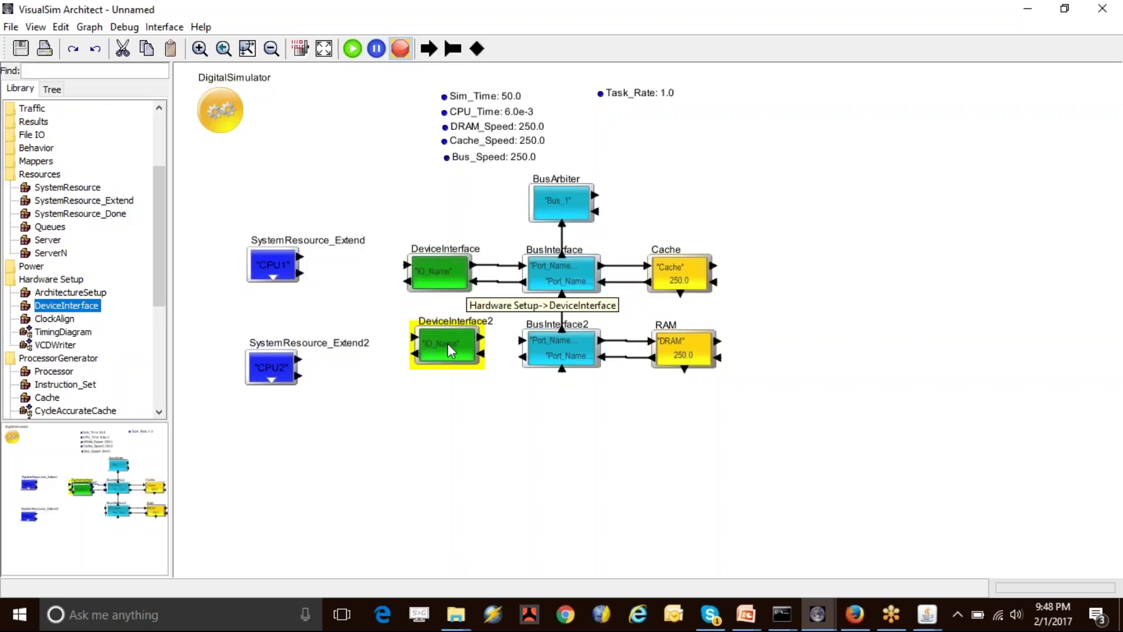
pyautogui.moveTo(479, 340); pyautogui.dragTo(446, 346)
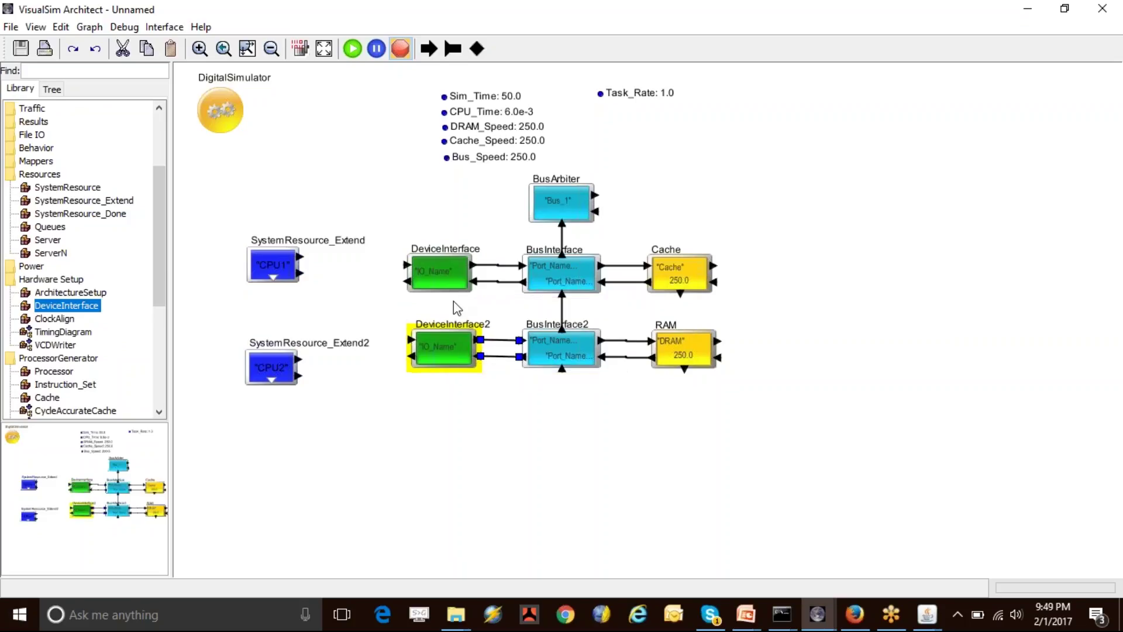
# Set the first DeviceInterface block's IO_Name to "CPU1" and its IO_Destination to "Cache"
pyautogui.doubleClick(443, 267)
pyautogui.doubleClick(491, 277)
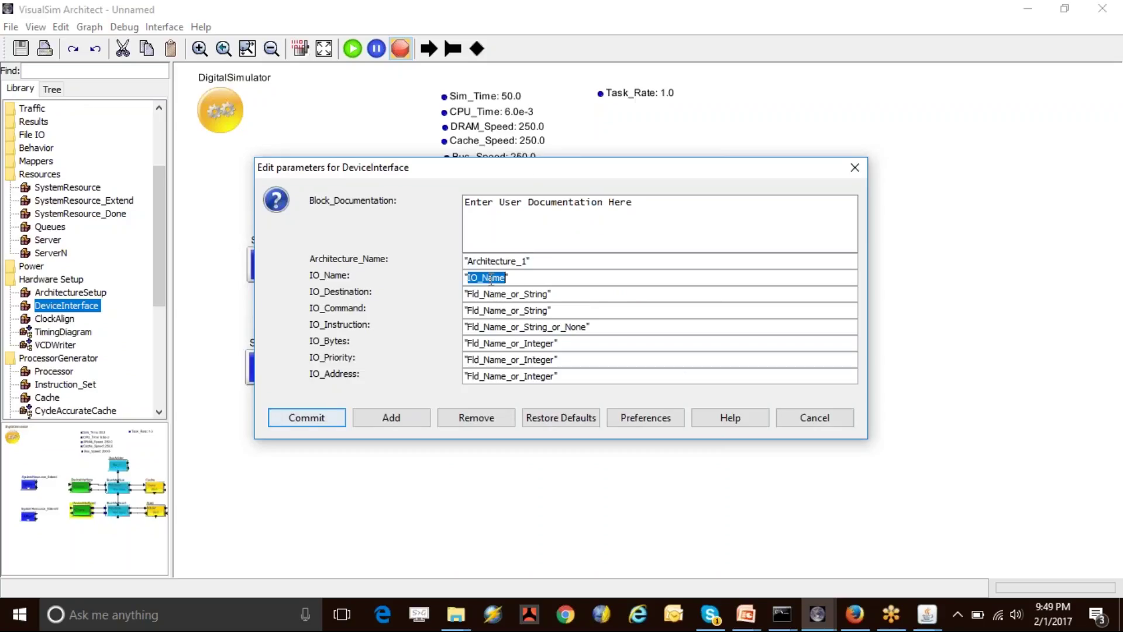
pyautogui.write('CPU1')
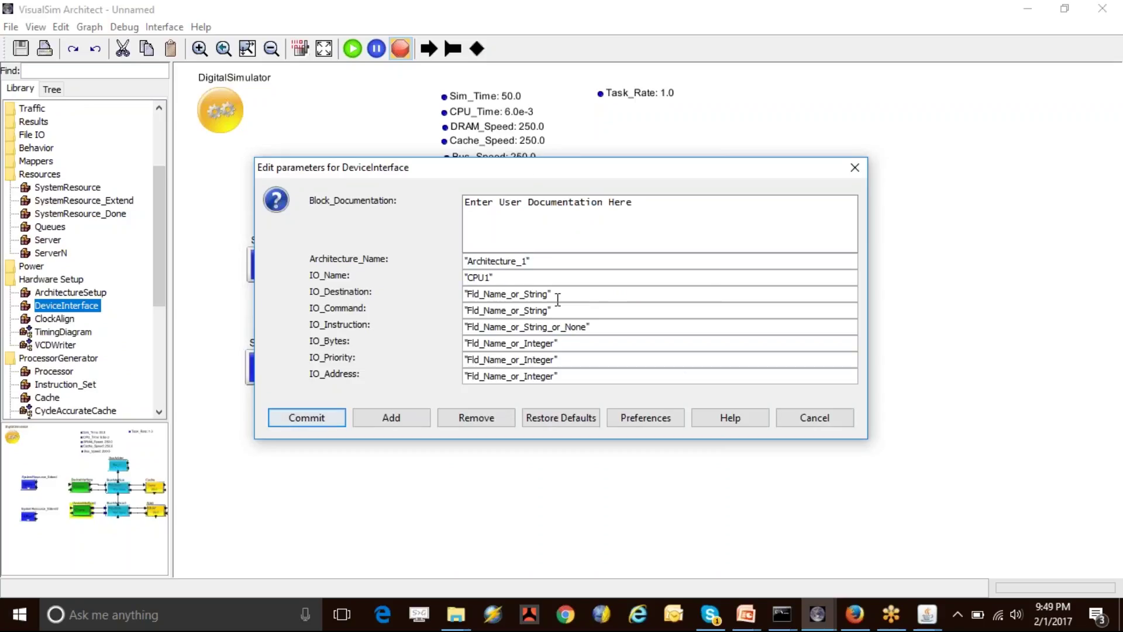
pyautogui.moveTo(519, 294); pyautogui.dragTo(510, 294)
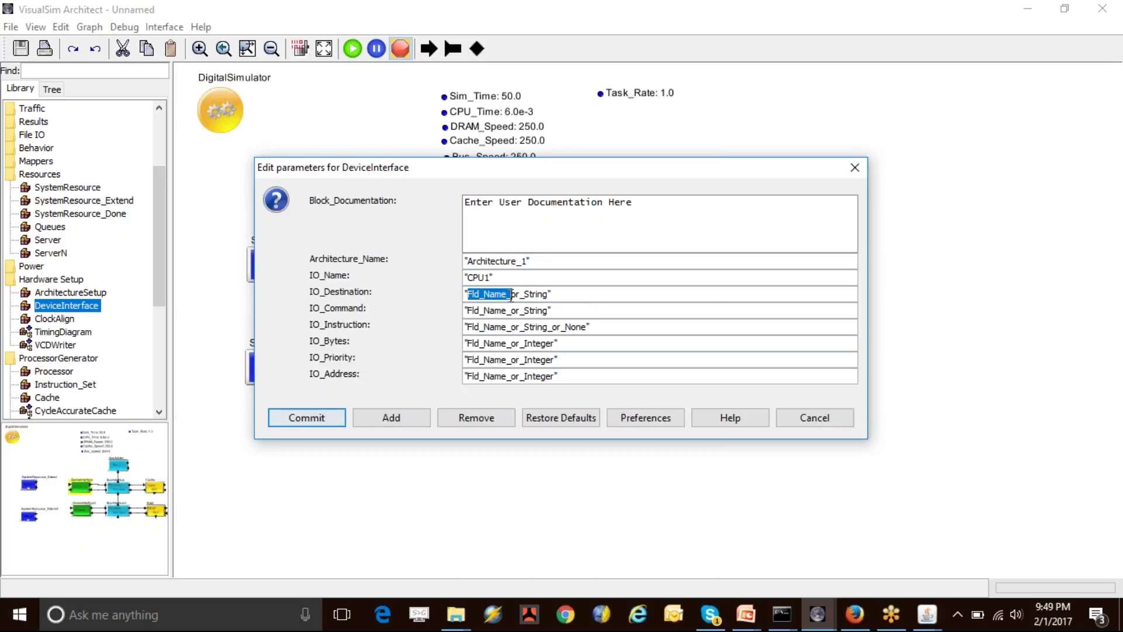
pyautogui.doubleClick(517, 290)
pyautogui.write('Cache')
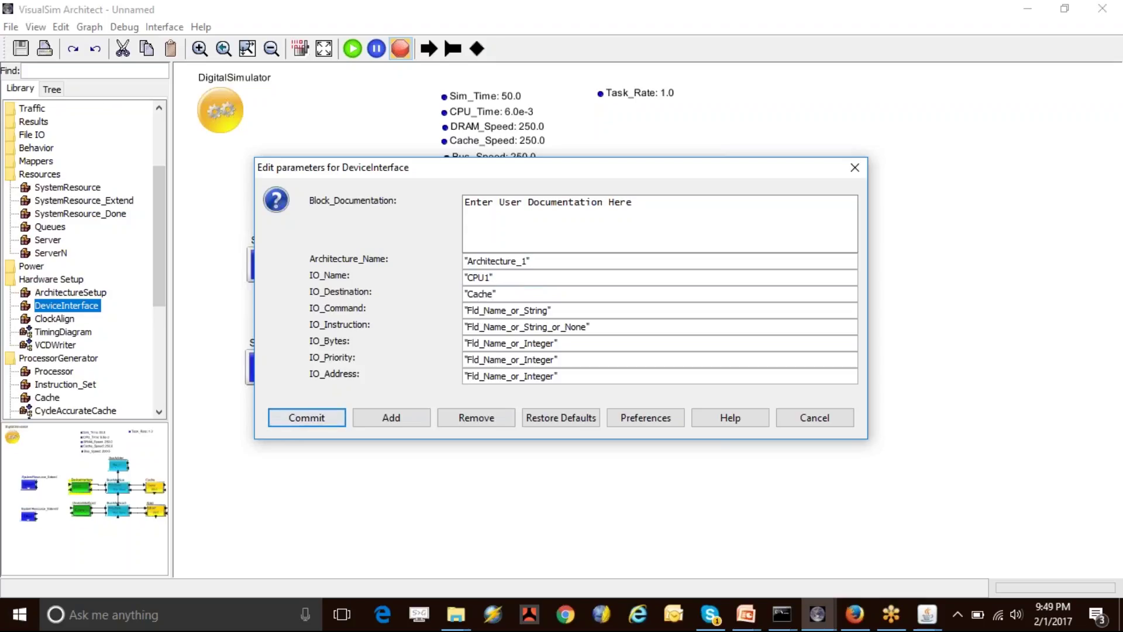
# Set the same DeviceInterface's IO_Command to "Read" and IO_Bytes to 32.0, and commit its parameters
pyautogui.doubleClick(530, 315)
pyautogui.moveTo(512, 310); pyautogui.dragTo(467, 310)
pyautogui.click(514, 310)
pyautogui.doubleClick(514, 309)
pyautogui.write('Read')
pyautogui.tripleClick(582, 344)
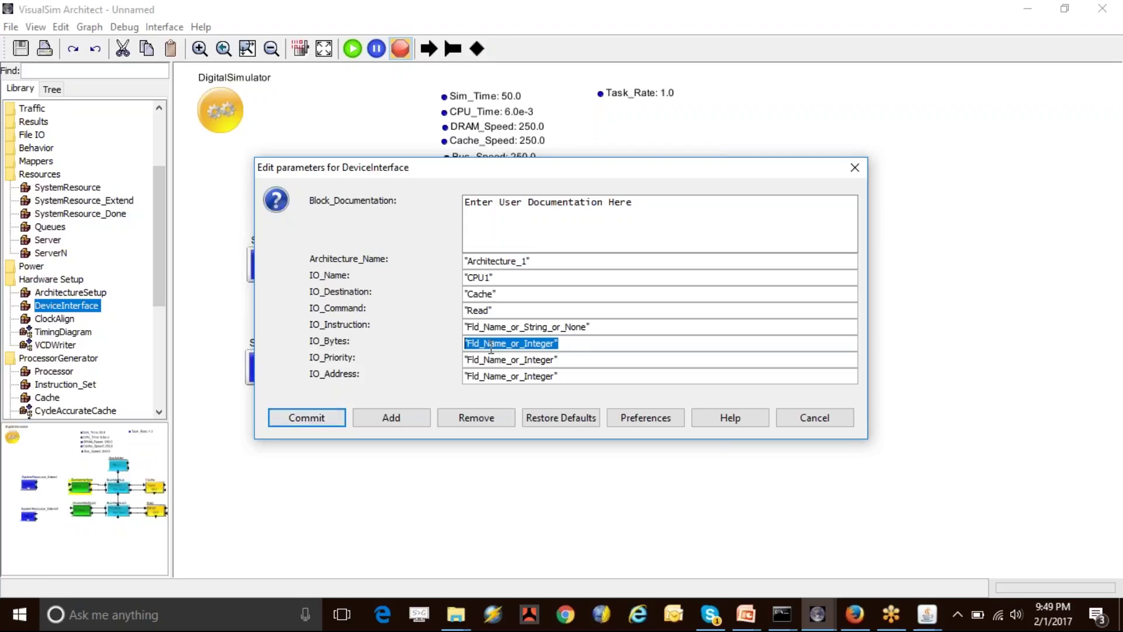
pyautogui.write('32.0')
pyautogui.click(319, 422)
# Replace DeviceInterface2 with a copy of the configured DeviceInterface, set its IO_Name to "CPU2", and wire it to BusInterface2
pyautogui.click(446, 358)
pyautogui.moveTo(445, 357)
pyautogui.mouseDown()
pyautogui.moveTo(438, 275)
pyautogui.moveTo(437, 341)
pyautogui.mouseUp()
pyautogui.doubleClick(437, 342)
pyautogui.click(490, 278)
pyautogui.press('BackSpace')
pyautogui.write('2')
pyautogui.click(307, 417)
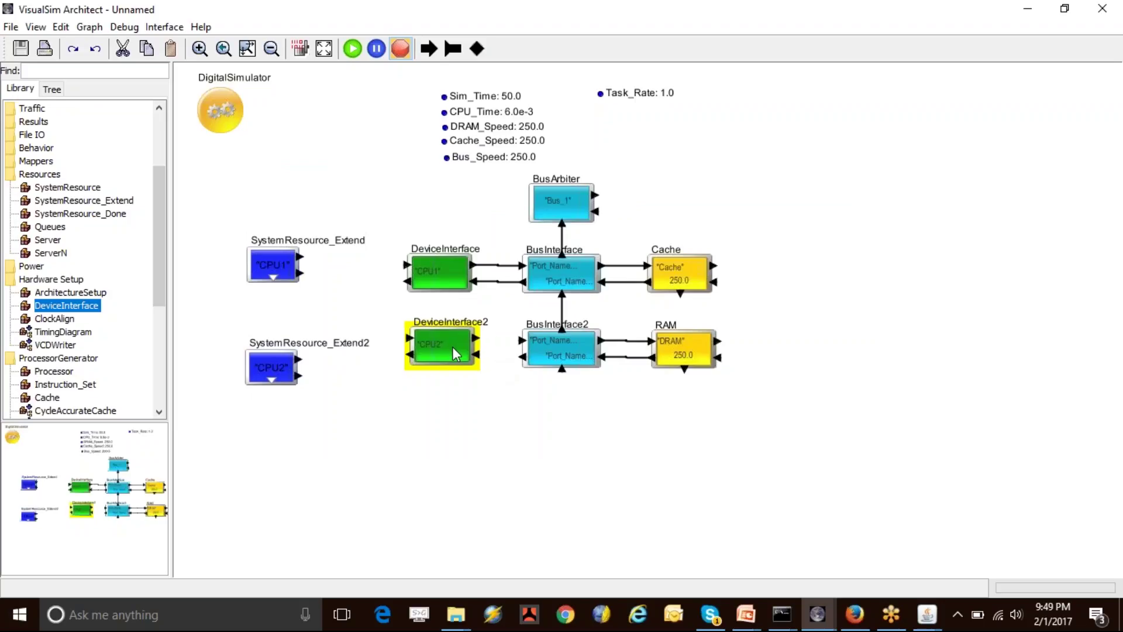
pyautogui.moveTo(479, 339)
pyautogui.mouseDown()
pyautogui.moveTo(520, 340)
pyautogui.moveTo(513, 360)
pyautogui.moveTo(479, 355)
pyautogui.mouseUp()
pyautogui.click(487, 423)
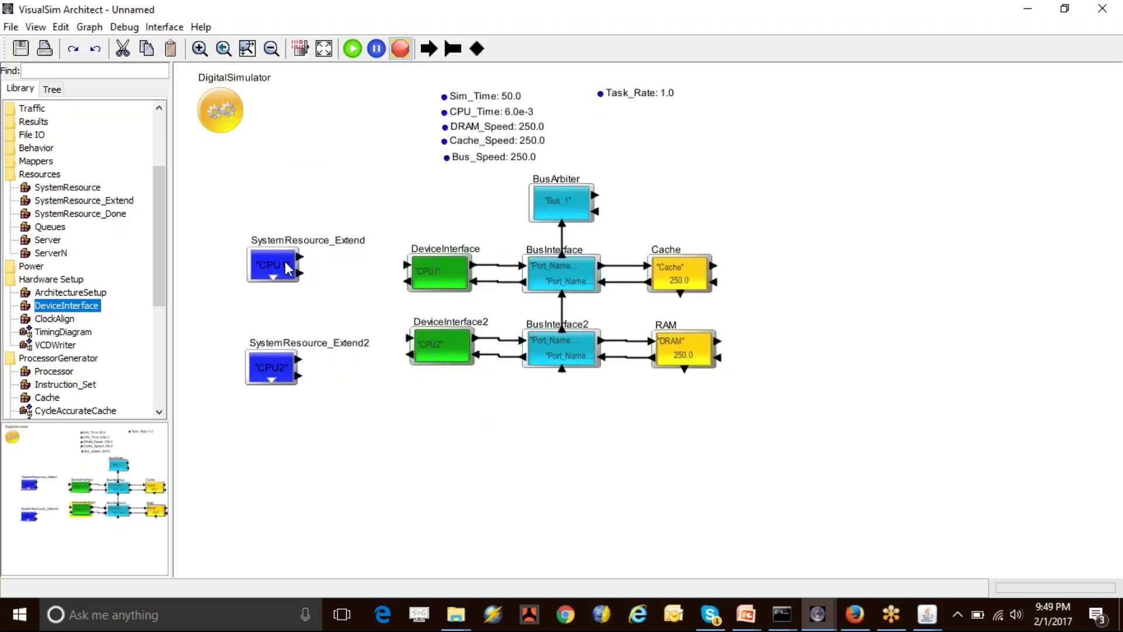
# Move both CPU blocks farther left to leave room before the device interfaces
pyautogui.click(296, 257)
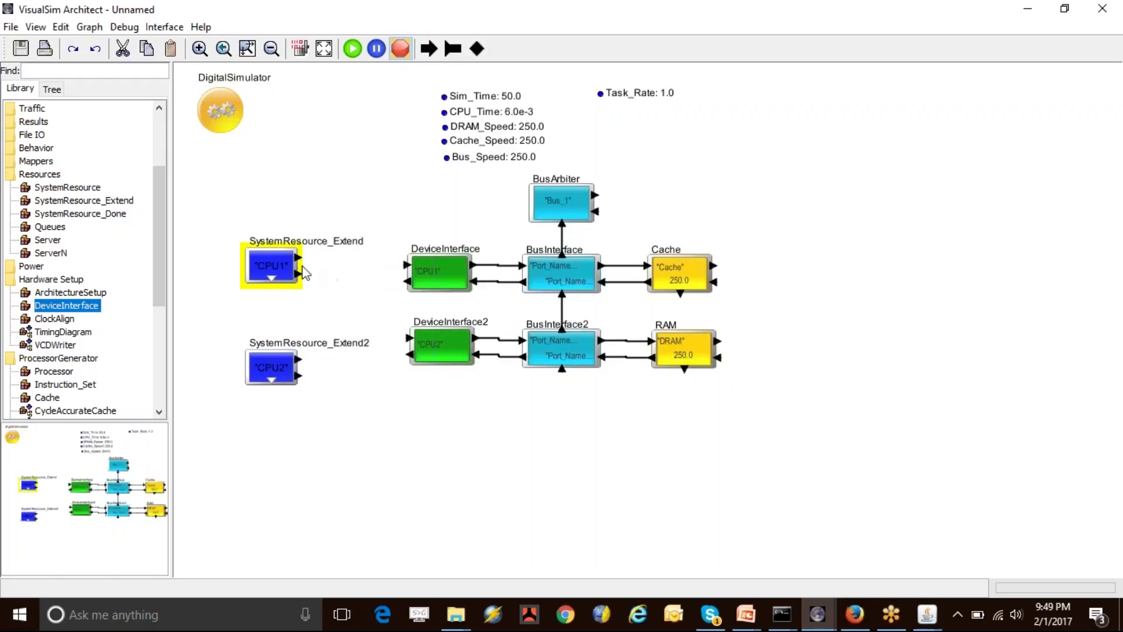
pyautogui.moveTo(261, 218); pyautogui.dragTo(307, 421)
pyautogui.moveTo(283, 370); pyautogui.dragTo(253, 361)
pyautogui.click(400, 420)
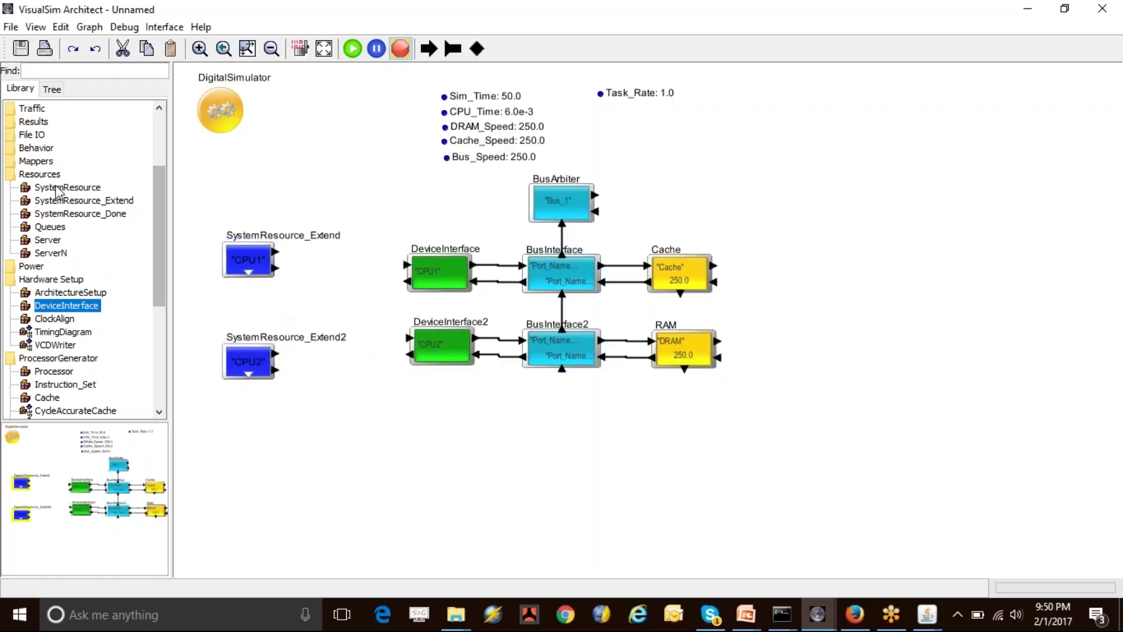
# Add an ExpressionList block between CPU1 and DeviceInterface, shifting CPU1 left to make space for it
pyautogui.click(36, 149)
pyautogui.doubleClick(36, 151)
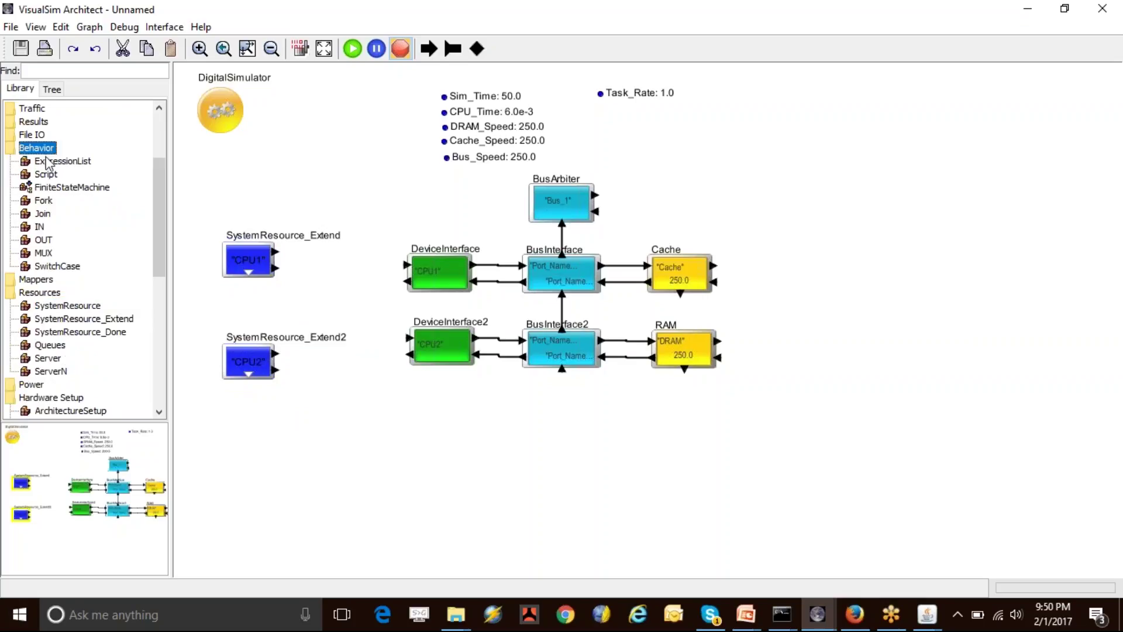
pyautogui.click(48, 164)
pyautogui.moveTo(321, 175); pyautogui.dragTo(343, 188)
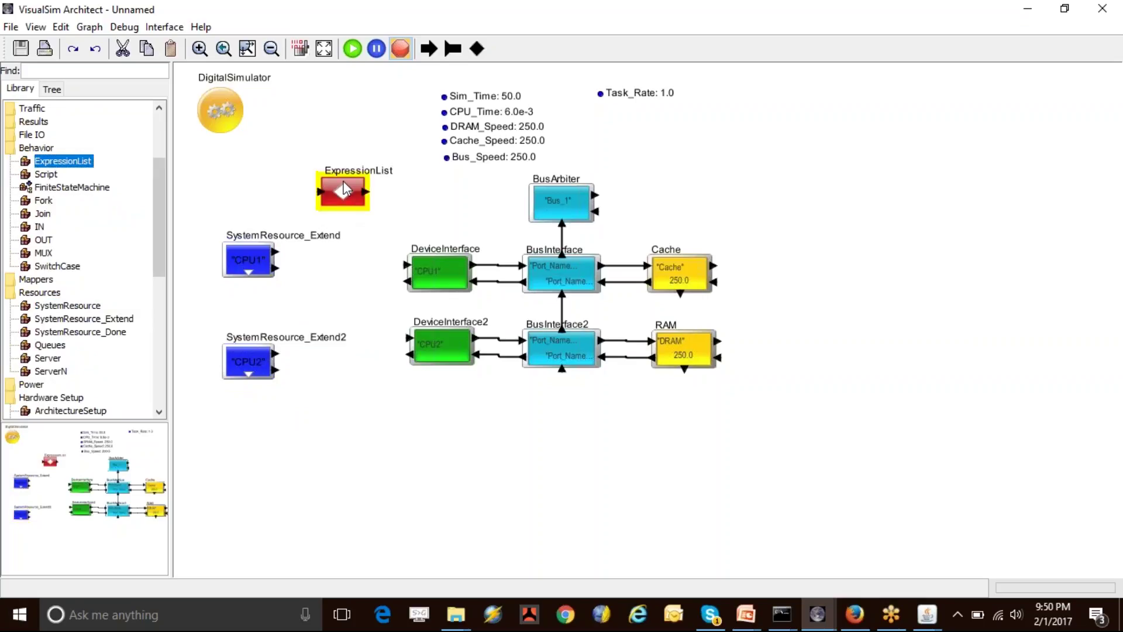
pyautogui.moveTo(343, 182); pyautogui.dragTo(331, 268)
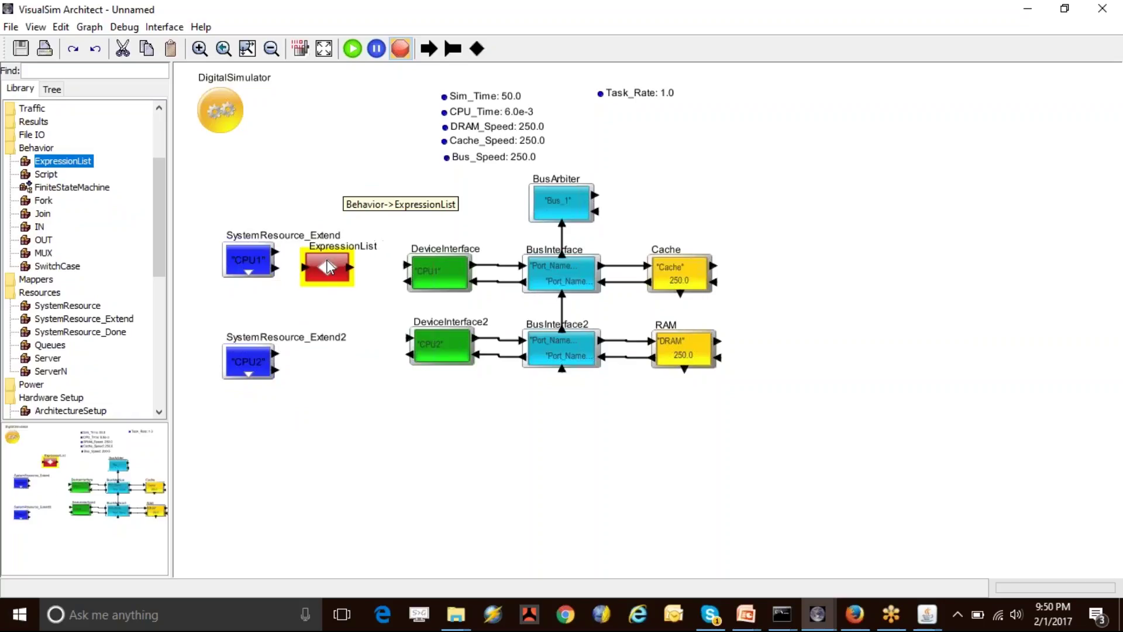
pyautogui.moveTo(248, 256); pyautogui.dragTo(226, 254)
pyautogui.moveTo(331, 267); pyautogui.dragTo(326, 258)
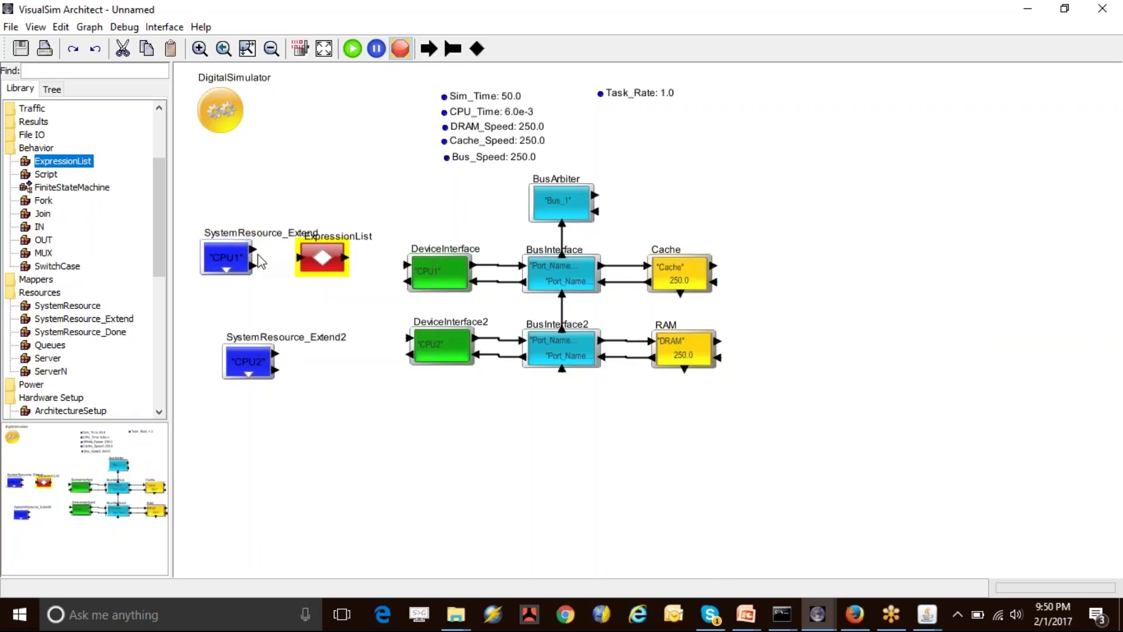
# Wire CPU1 through ExpressionList to DeviceInterface and delete the sample lines below the template comment in its Expression_List
pyautogui.moveTo(256, 250); pyautogui.dragTo(405, 265)
pyautogui.doubleClick(329, 270)
pyautogui.moveTo(719, 268); pyautogui.dragTo(438, 228)
pyautogui.press('BackSpace')
pyautogui.click(301, 466)
# Duplicate ExpressionList into the CPU2 row and wire it between CPU2 and DeviceInterface2, aligning the CPU2 block with it
pyautogui.rightClick(322, 266)
pyautogui.press('Escape')
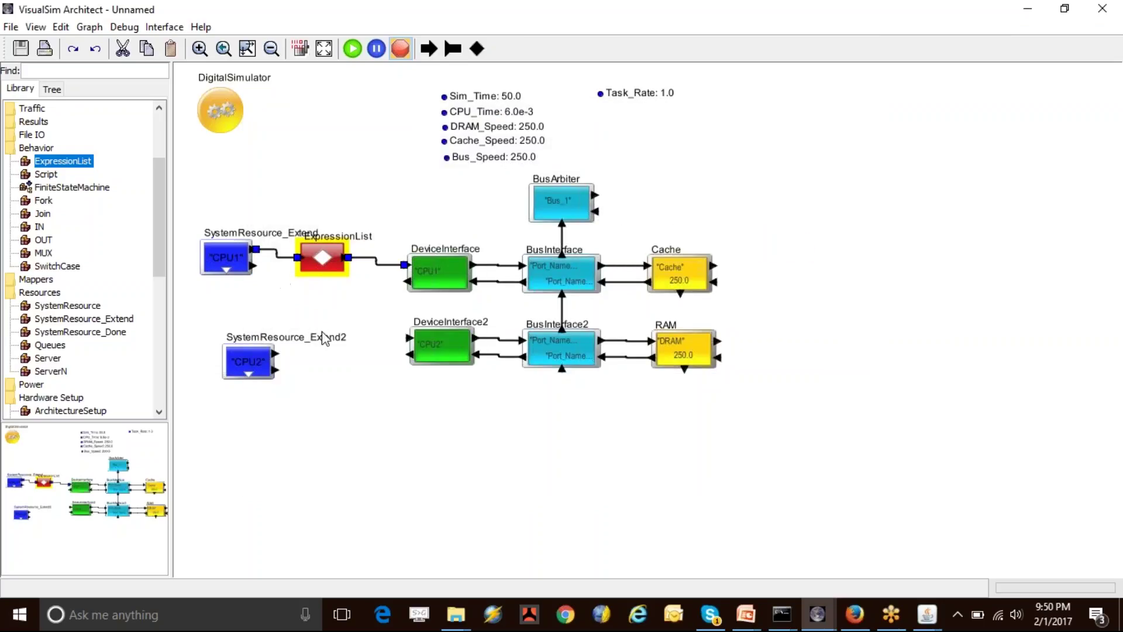
pyautogui.hotkey('ctrl', 'v')
pyautogui.moveTo(336, 270)
pyautogui.mouseDown()
pyautogui.moveTo(341, 362)
pyautogui.moveTo(409, 338)
pyautogui.mouseUp()
pyautogui.moveTo(250, 364)
pyautogui.mouseDown()
pyautogui.moveTo(224, 339)
pyautogui.moveTo(310, 358)
pyautogui.moveTo(325, 350)
pyautogui.mouseUp()
pyautogui.click(334, 368)
# Add a SystemResource_Done block, flip its ports horizontally, and place it directly below CPU1
pyautogui.scroll(-2, 154, 253)
pyautogui.scroll(-3, 153, 253)
pyautogui.click(230, 261)
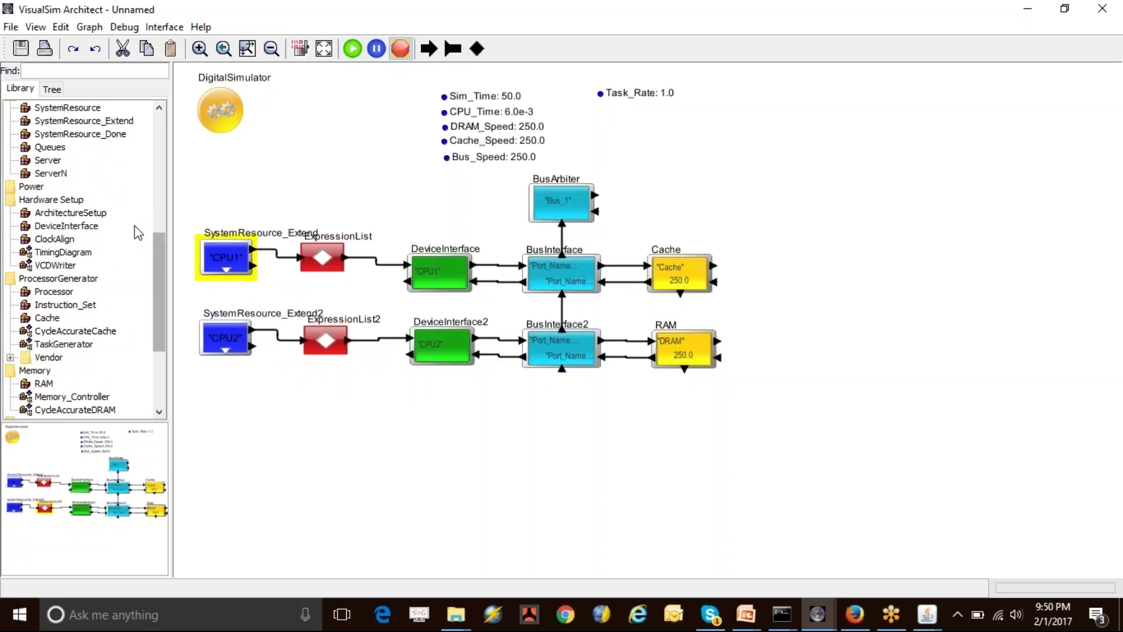
pyautogui.moveTo(160, 252); pyautogui.dragTo(259, 187)
pyautogui.rightClick(259, 186)
pyautogui.moveTo(331, 404)
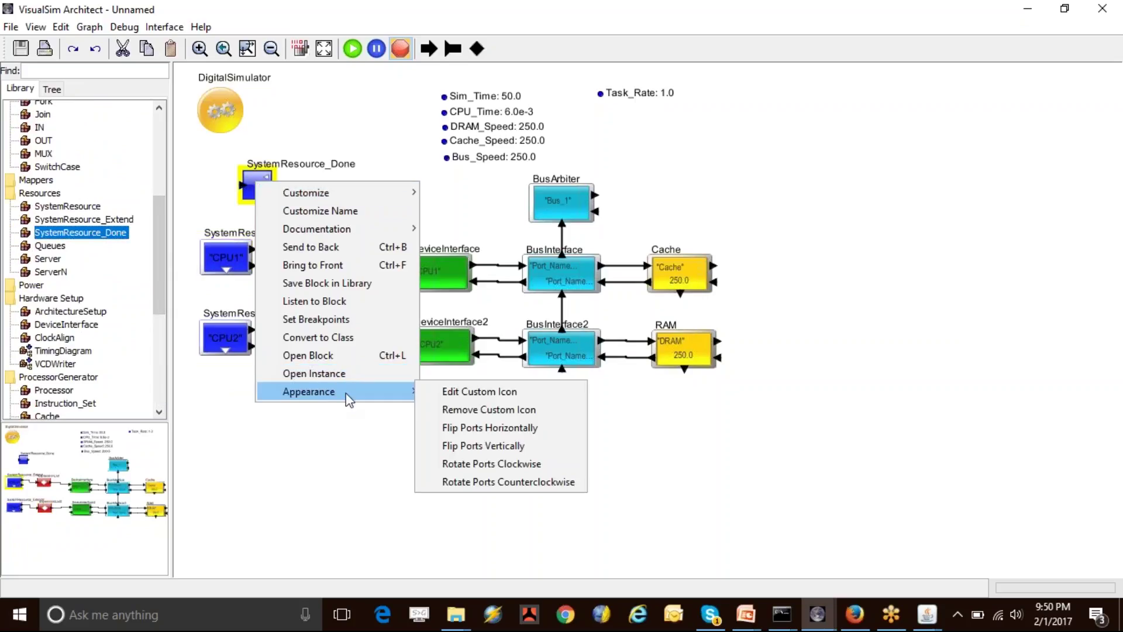
pyautogui.click(468, 428)
pyautogui.moveTo(260, 196); pyautogui.dragTo(221, 319)
# Move the CPU2 row down to make room for SystemResource_Done and realign the CPU1, ExpressionList and RAM blocks with their rows
pyautogui.moveTo(225, 338); pyautogui.dragTo(577, 425)
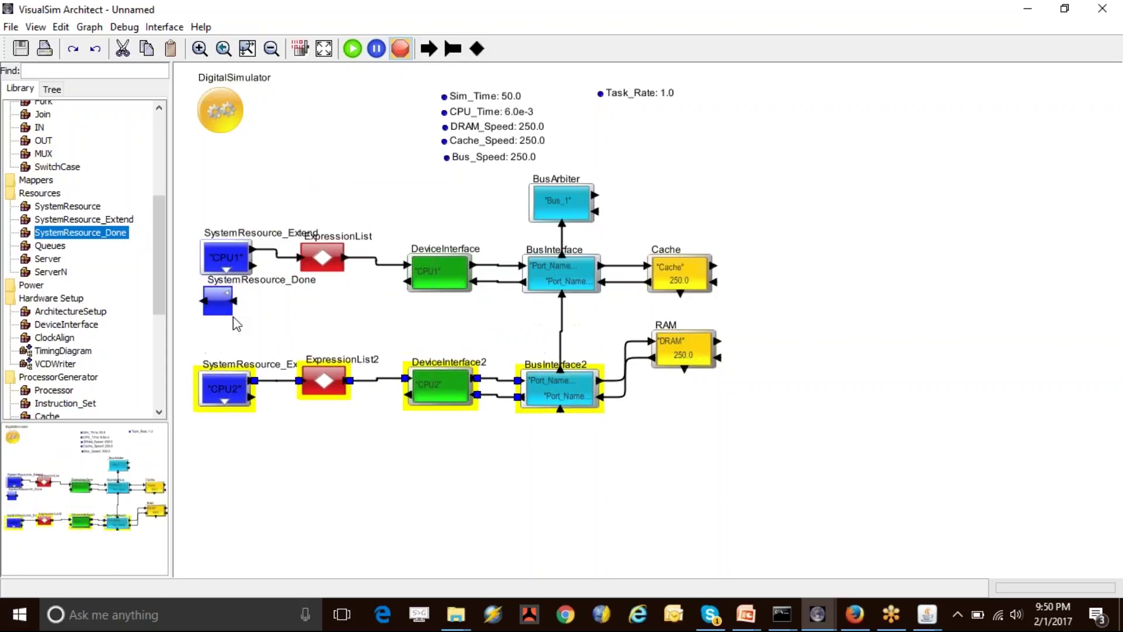
pyautogui.moveTo(216, 303); pyautogui.dragTo(223, 322)
pyautogui.moveTo(224, 253)
pyautogui.mouseDown()
pyautogui.moveTo(198, 255)
pyautogui.moveTo(211, 258)
pyautogui.mouseUp()
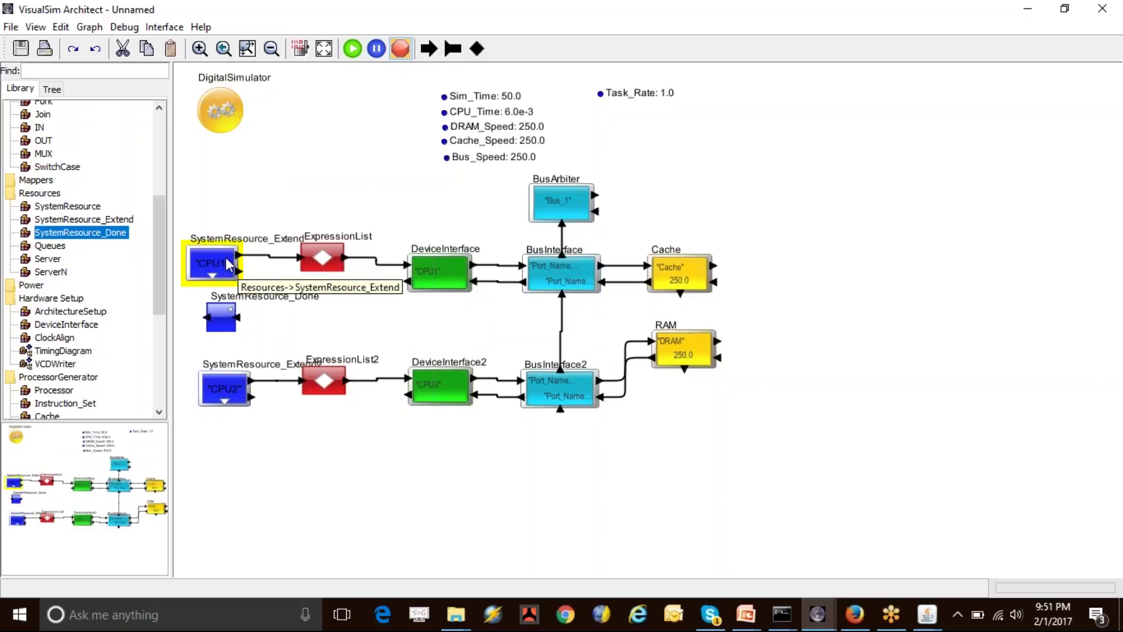
pyautogui.moveTo(316, 256); pyautogui.dragTo(316, 265)
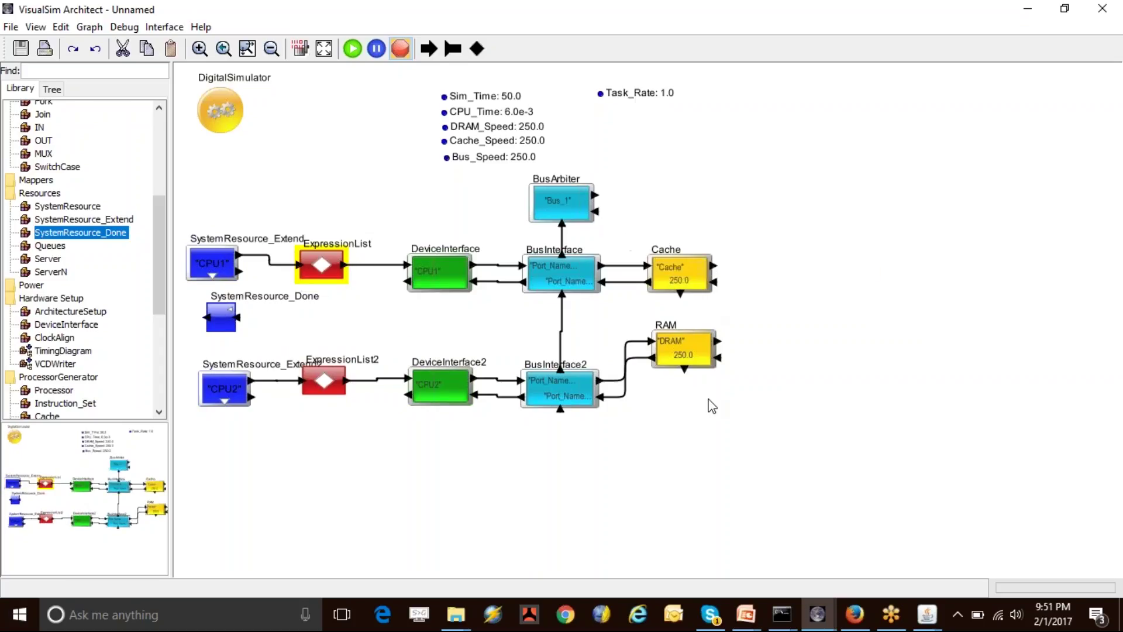
pyautogui.moveTo(676, 344); pyautogui.dragTo(683, 380)
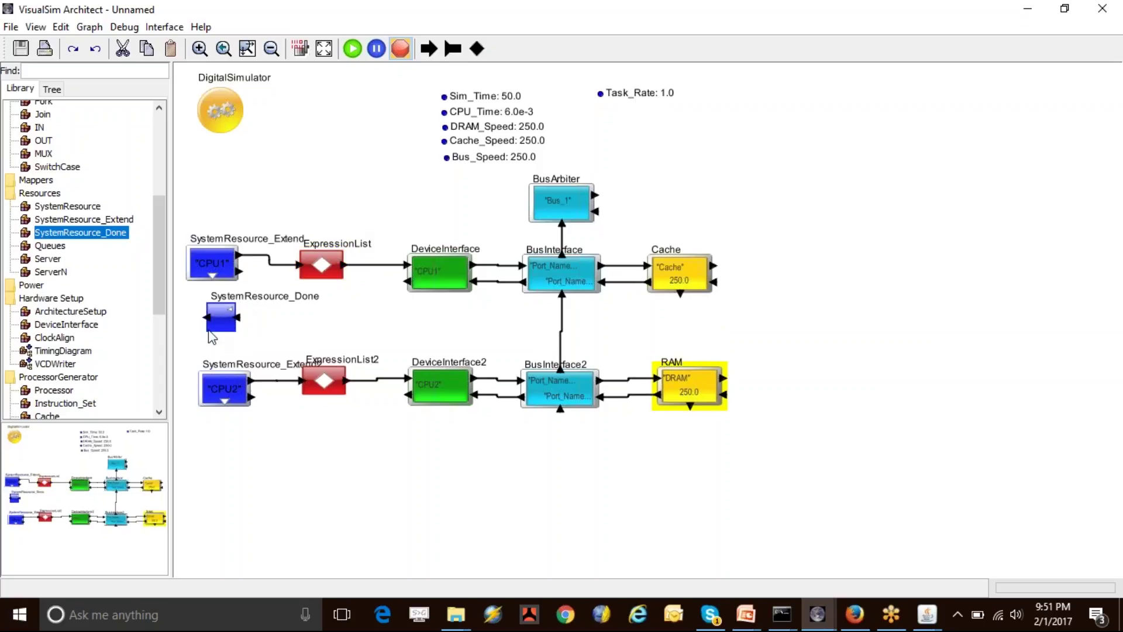
# Place a copy of SystemResource_Done below CPU2 and shift the whole block diagram right and up
pyautogui.moveTo(223, 322); pyautogui.dragTo(218, 323)
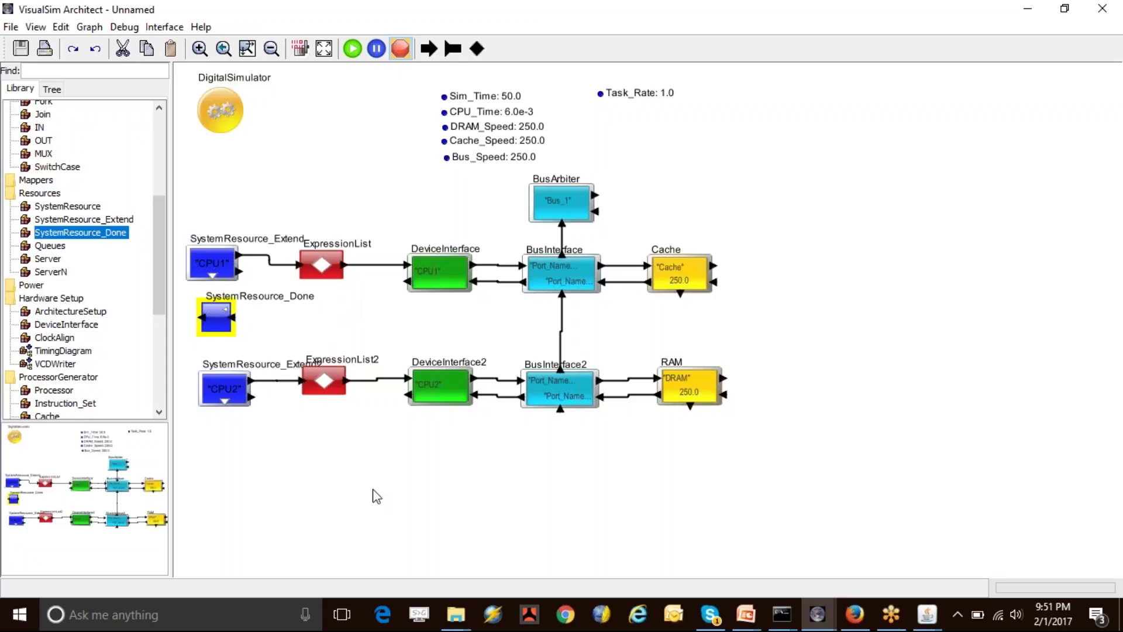
pyautogui.moveTo(221, 325); pyautogui.dragTo(229, 438)
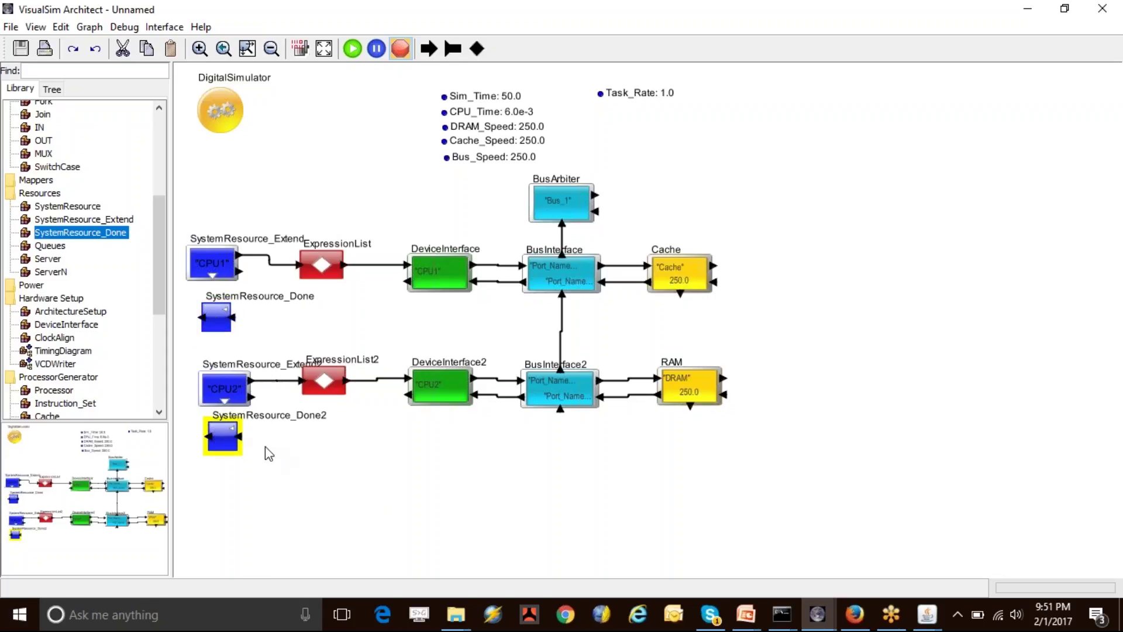
pyautogui.moveTo(191, 163); pyautogui.dragTo(702, 581)
pyautogui.moveTo(679, 372); pyautogui.dragTo(756, 322)
pyautogui.click(581, 405)
# Set the CPU1-row ExpressionList's Output_Conditions to input.Need_Data == "Cache_Hit", with a trailing comma, and copy that condition
pyautogui.doubleClick(400, 215)
pyautogui.doubleClick(507, 405)
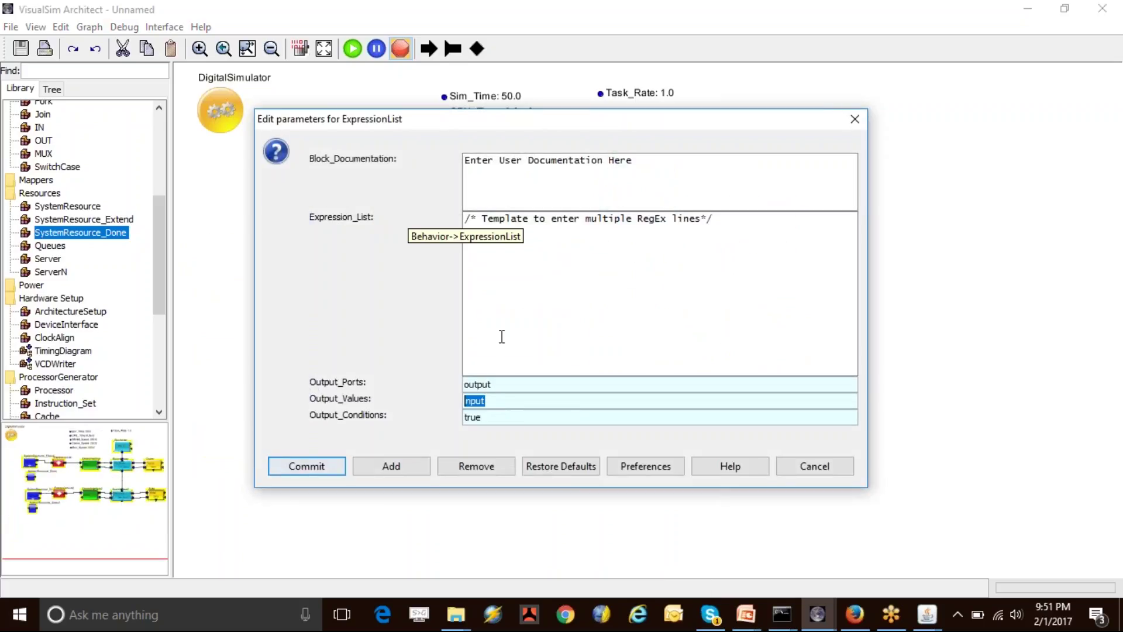
pyautogui.press('Tab')
pyautogui.hotkey('ctrl', 'a')
pyautogui.write('input')
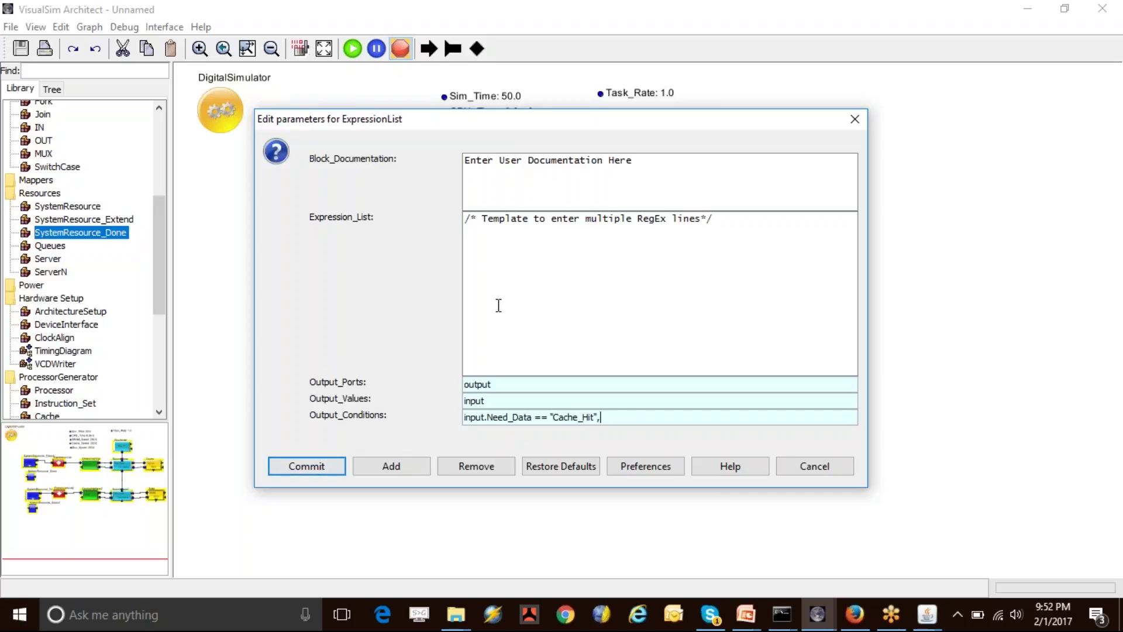
pyautogui.hotkey('ctrl', 'a')
pyautogui.hotkey('ctrl', 'c')
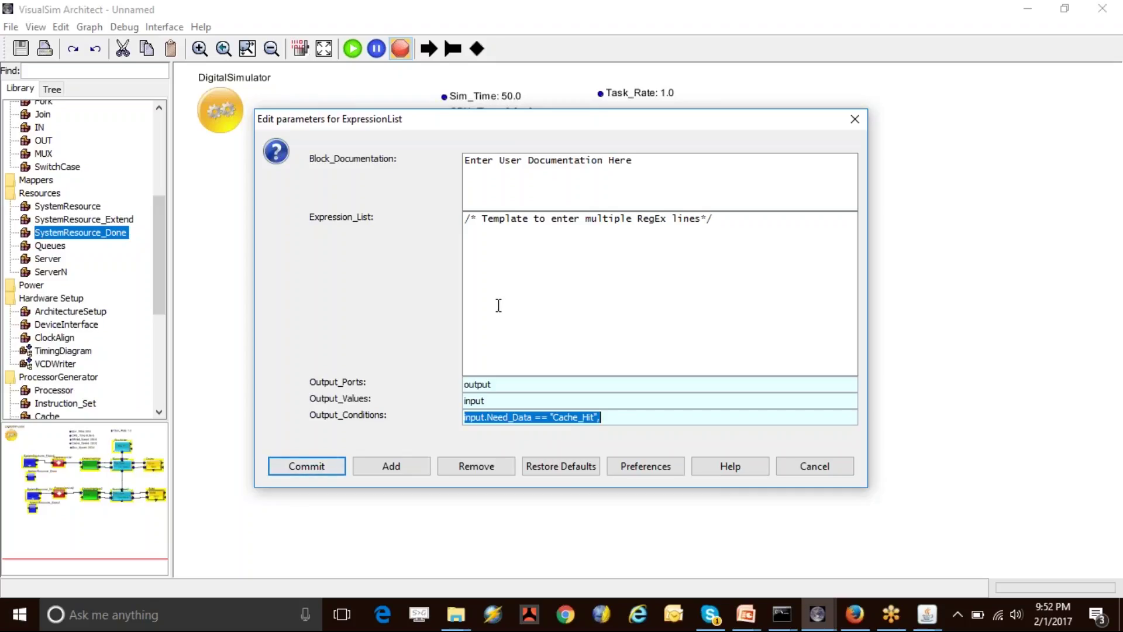
# Add reg as a second output port and input as a second output value in the CPU1-row ExpressionList
pyautogui.click(489, 384)
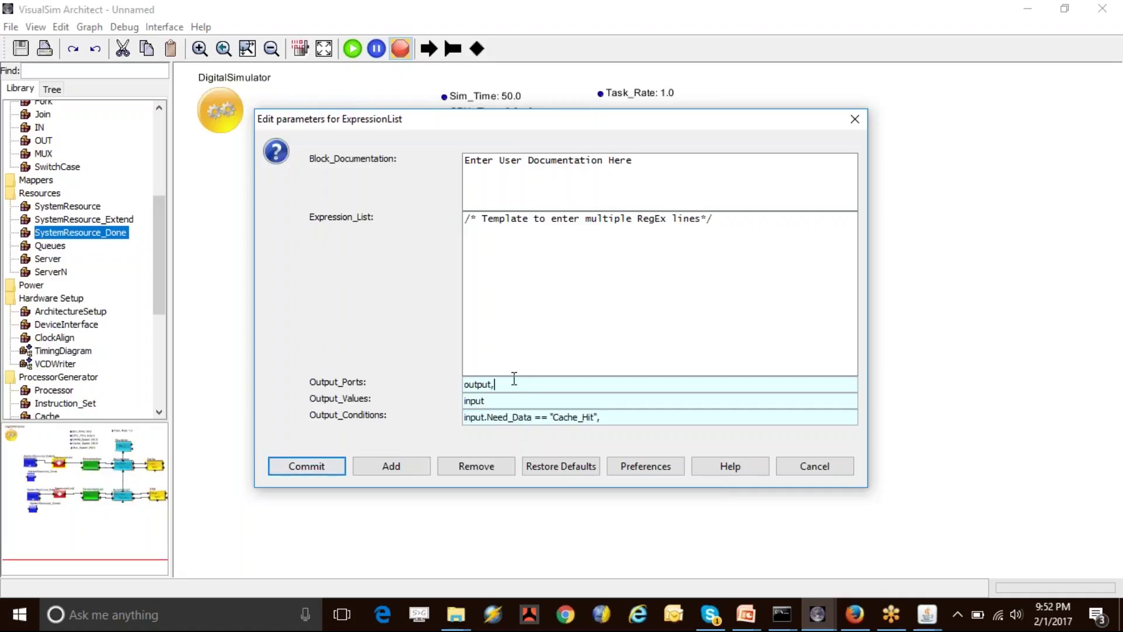
pyautogui.press('Tab')
pyautogui.press('Left')
pyautogui.press('Right')
pyautogui.press('Right')
pyautogui.press('Right')
pyautogui.press('Right')
pyautogui.press('Right')
pyautogui.write(',input')
# Append input.Need_Data == "Reg" as the second output condition of the ExpressionList and commit its parameters
pyautogui.press('Tab')
pyautogui.hotkey('ctrl', 'v')
pyautogui.doubleClick(693, 417)
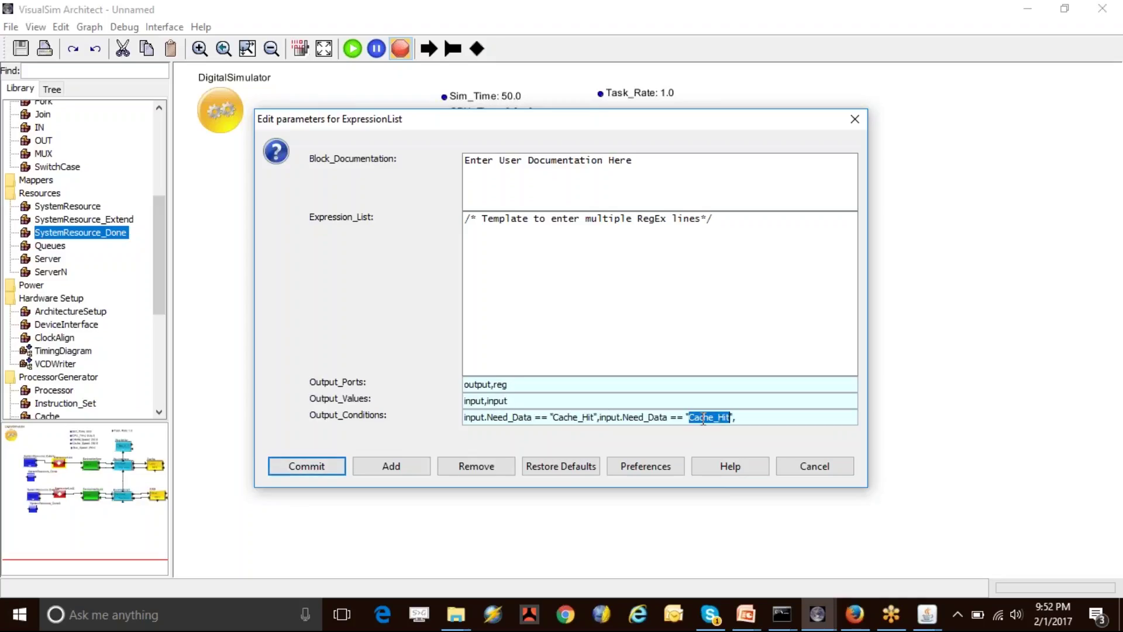
pyautogui.write('Reg')
pyautogui.click(315, 473)
# Add a new port named reg to the CPU1-row ExpressionList
pyautogui.rightClick(406, 221)
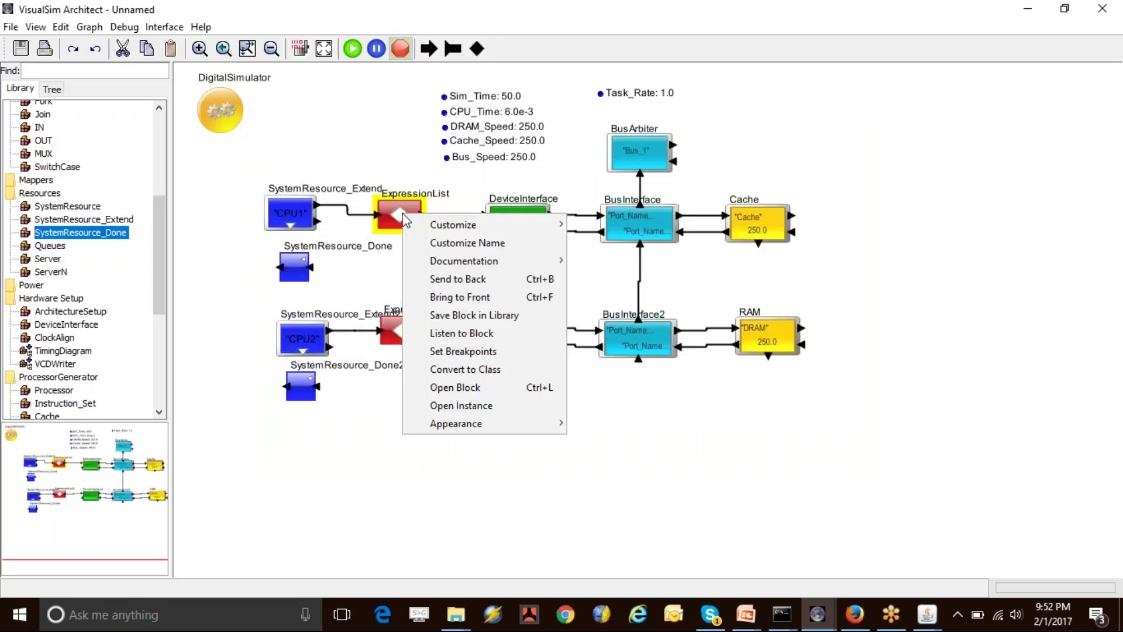
pyautogui.moveTo(514, 220)
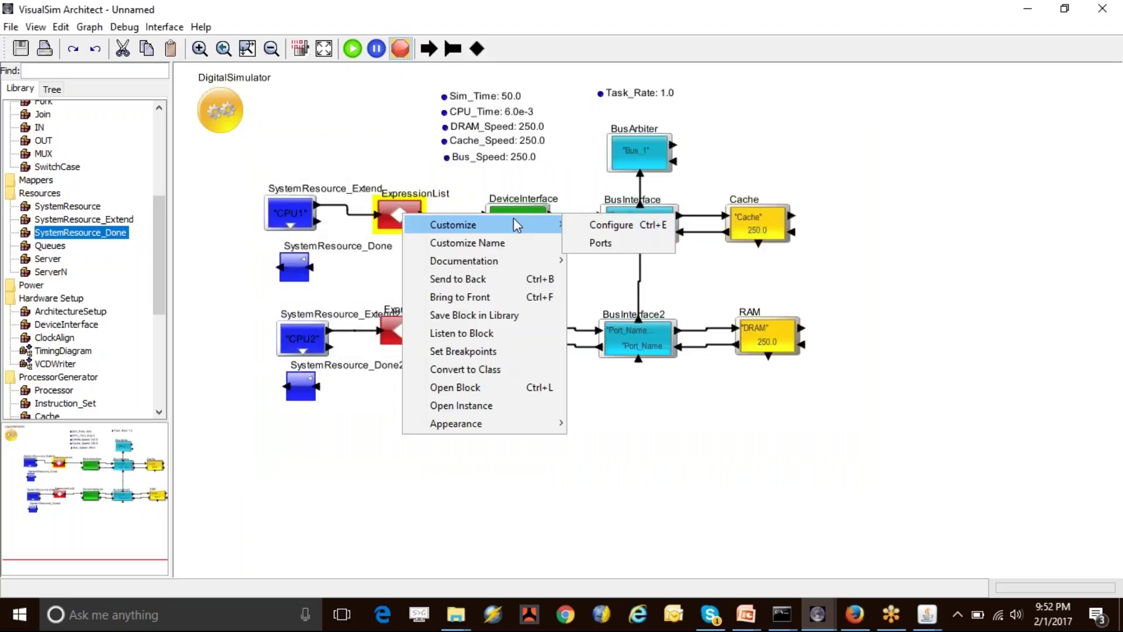
pyautogui.click(593, 248)
pyautogui.moveTo(618, 319); pyautogui.dragTo(464, 295)
pyautogui.click(637, 395)
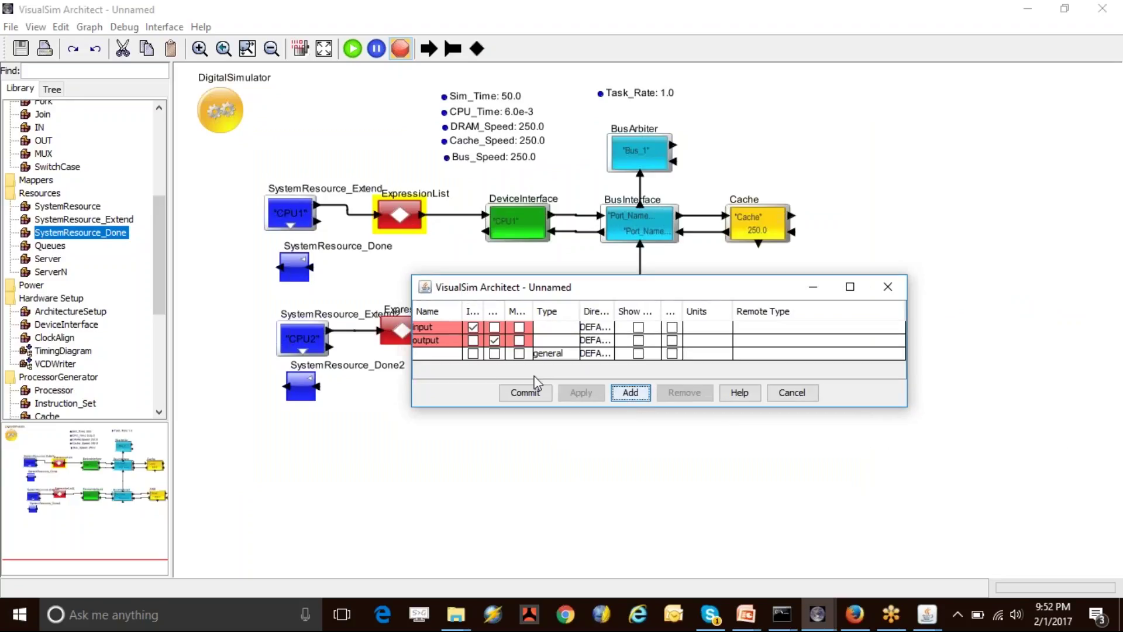
pyautogui.doubleClick(440, 354)
pyautogui.write('real')
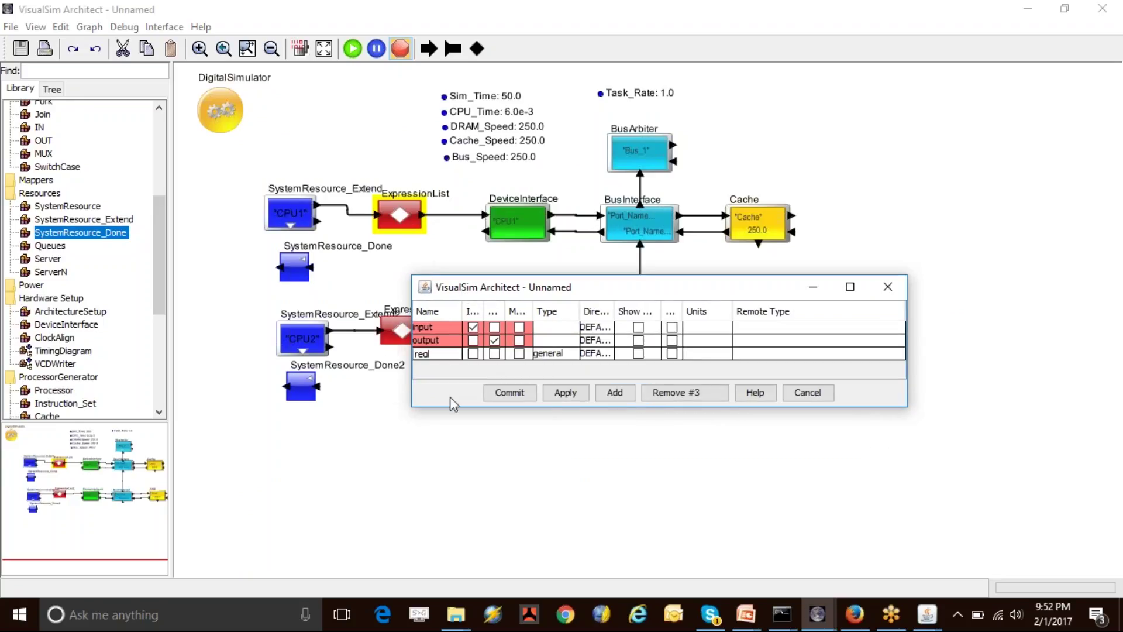
# Make the reg port an output with direction SOUTH, apply the port settings and commit them
pyautogui.moveTo(451, 405); pyautogui.dragTo(451, 482)
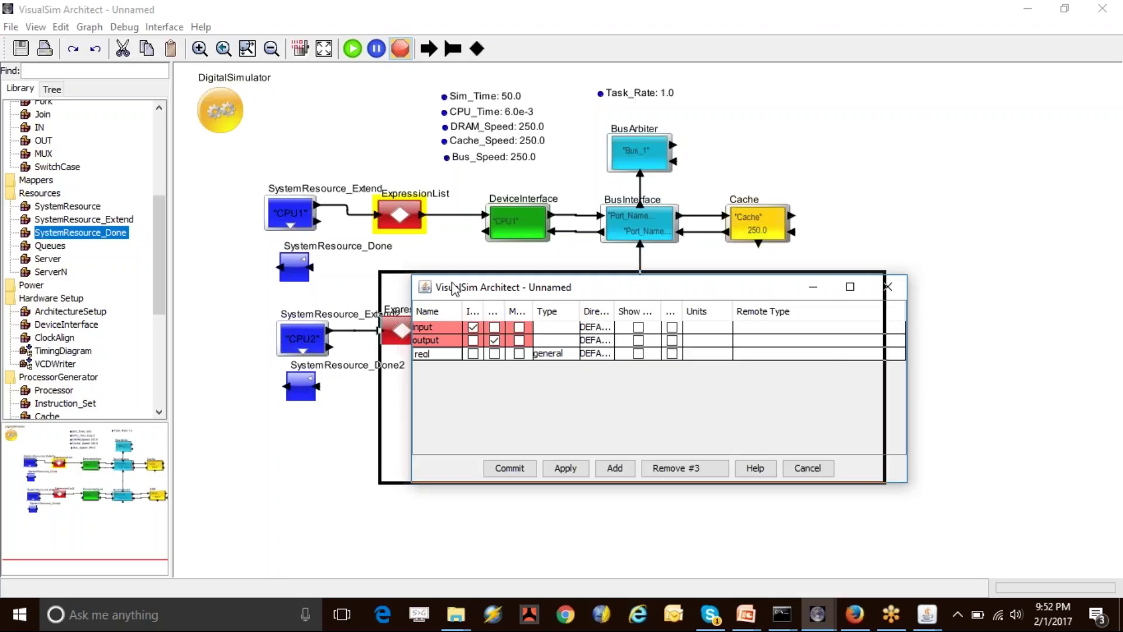
pyautogui.moveTo(455, 287); pyautogui.dragTo(271, 249)
pyautogui.moveTo(723, 345); pyautogui.dragTo(860, 345)
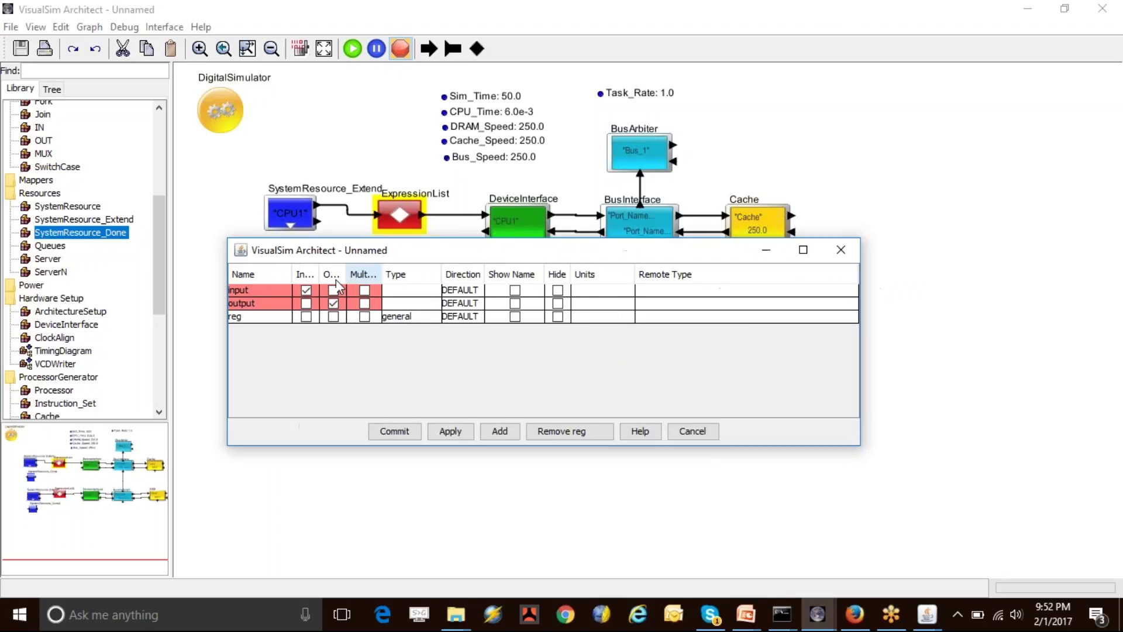
pyautogui.doubleClick(359, 251)
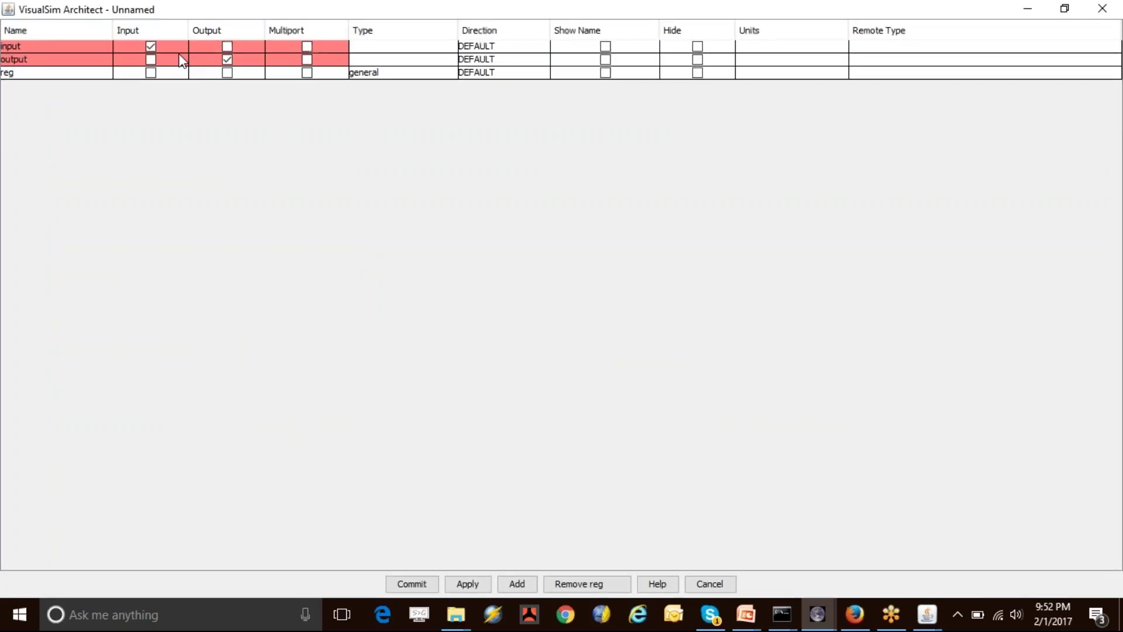
pyautogui.click(227, 73)
pyautogui.click(486, 73)
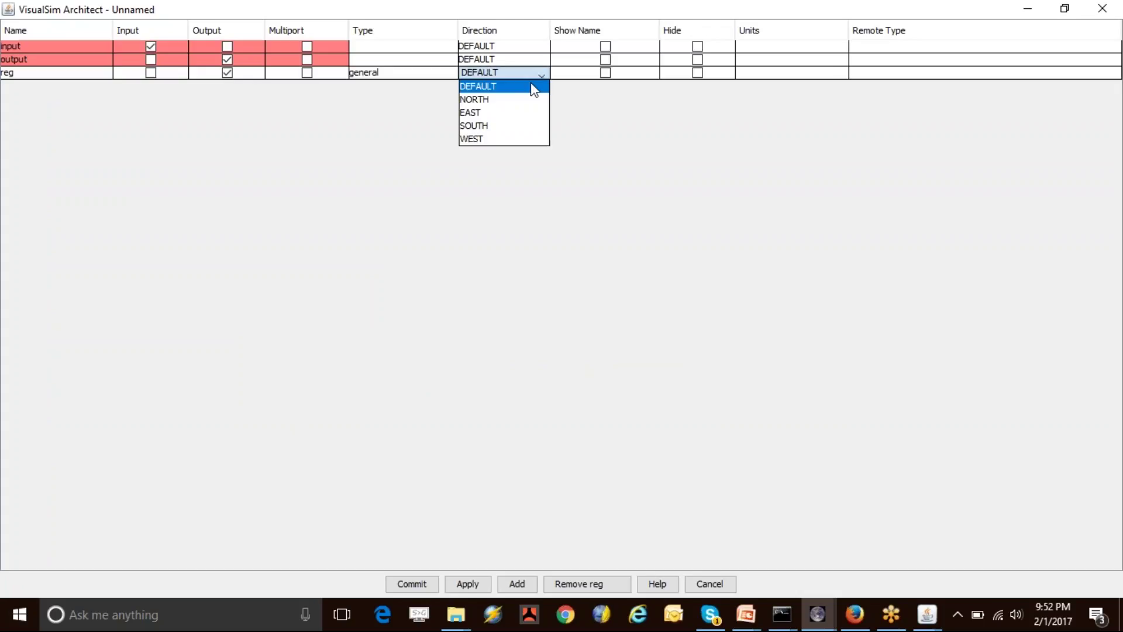
pyautogui.click(504, 126)
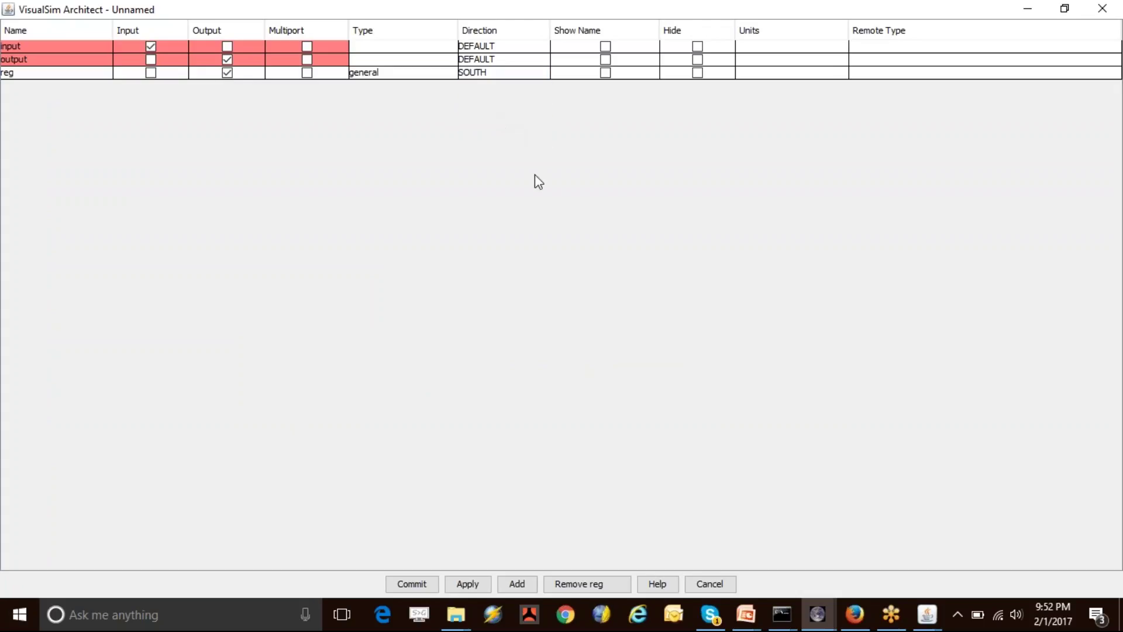
pyautogui.click(458, 581)
pyautogui.click(434, 581)
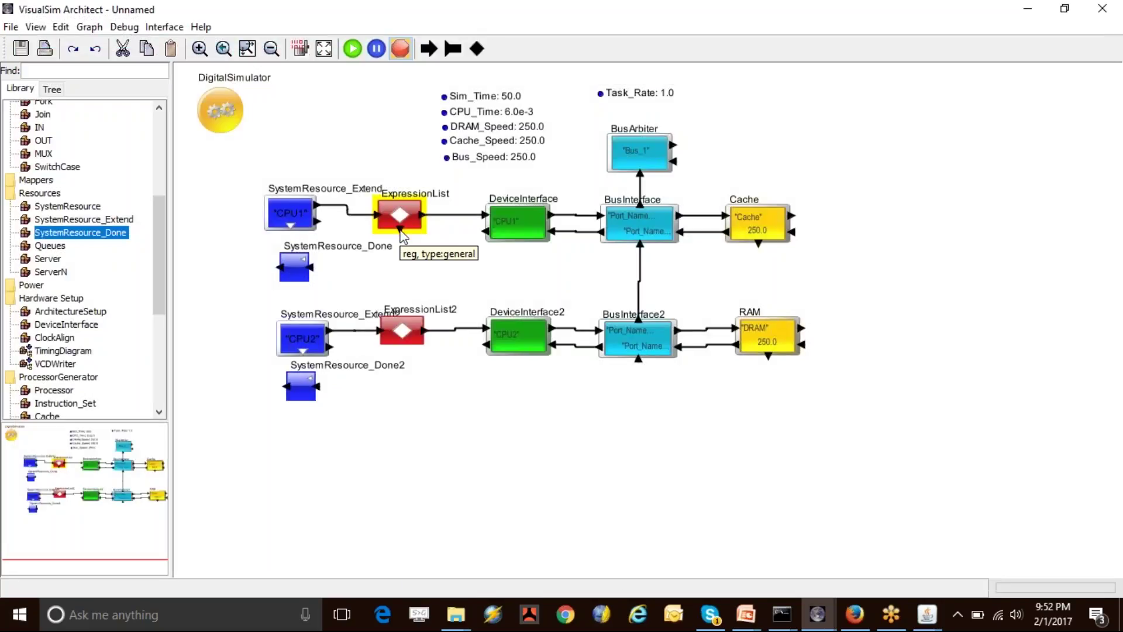
# Wire the ExpressionList's reg port to SystemResource_Done and nudge the CPU1 and ExpressionList blocks into line
pyautogui.moveTo(400, 233); pyautogui.dragTo(291, 273)
pyautogui.click(292, 213)
pyautogui.moveTo(291, 213); pyautogui.dragTo(283, 219)
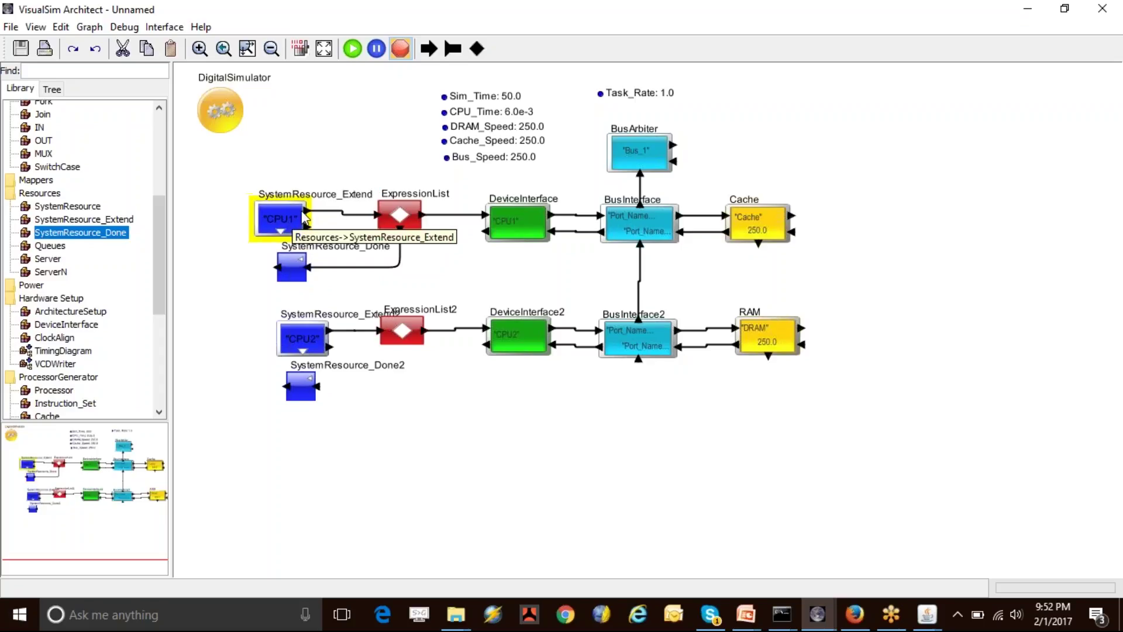
pyautogui.moveTo(401, 212); pyautogui.dragTo(405, 206)
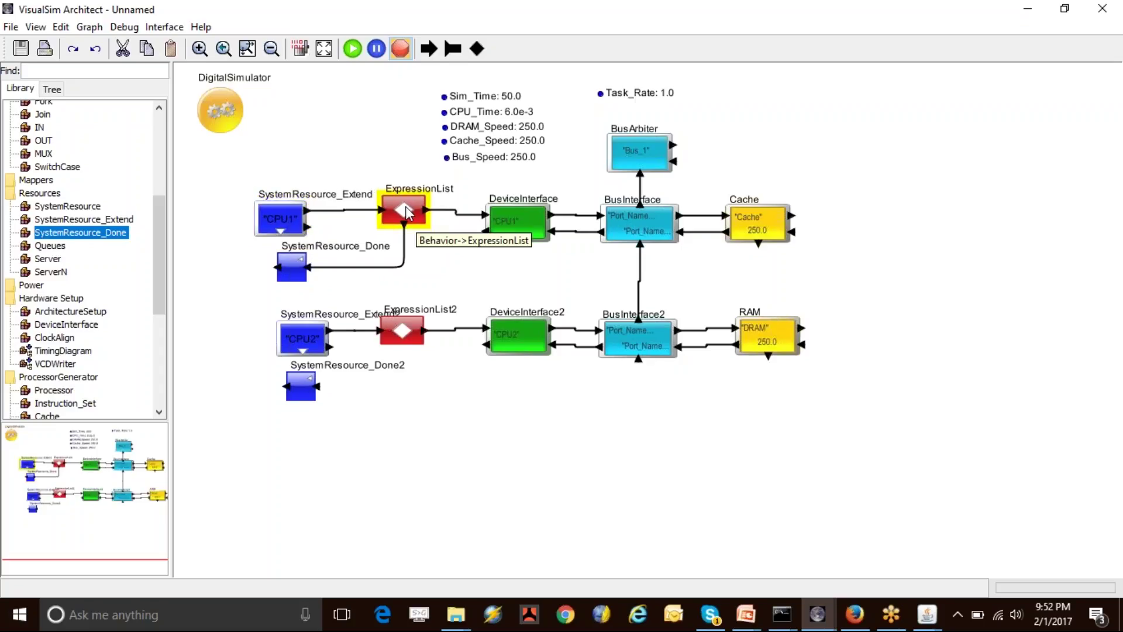
# Replace the CPU2-row ExpressionList with a copy of the CPU1-row one and wire its reg port to SystemResource_Done2
pyautogui.moveTo(464, 189); pyautogui.dragTo(819, 420)
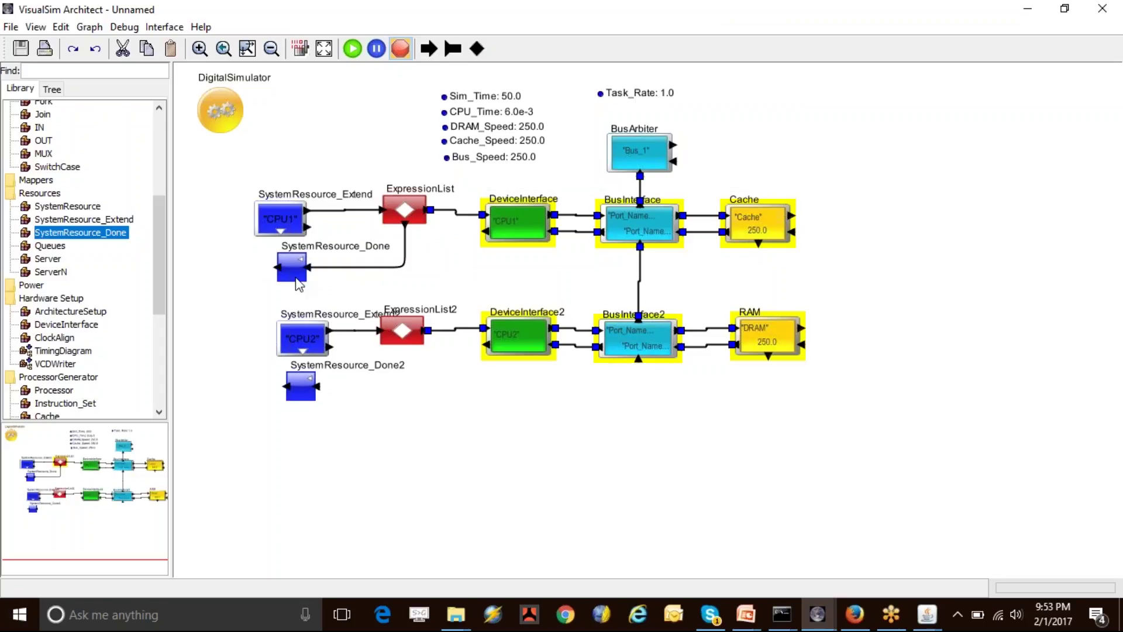
pyautogui.click(414, 342)
pyautogui.press('Delete')
pyautogui.click(406, 200)
pyautogui.hotkey('ctrl', 'c')
pyautogui.hotkey('ctrl', 'v')
pyautogui.moveTo(406, 205); pyautogui.dragTo(483, 328)
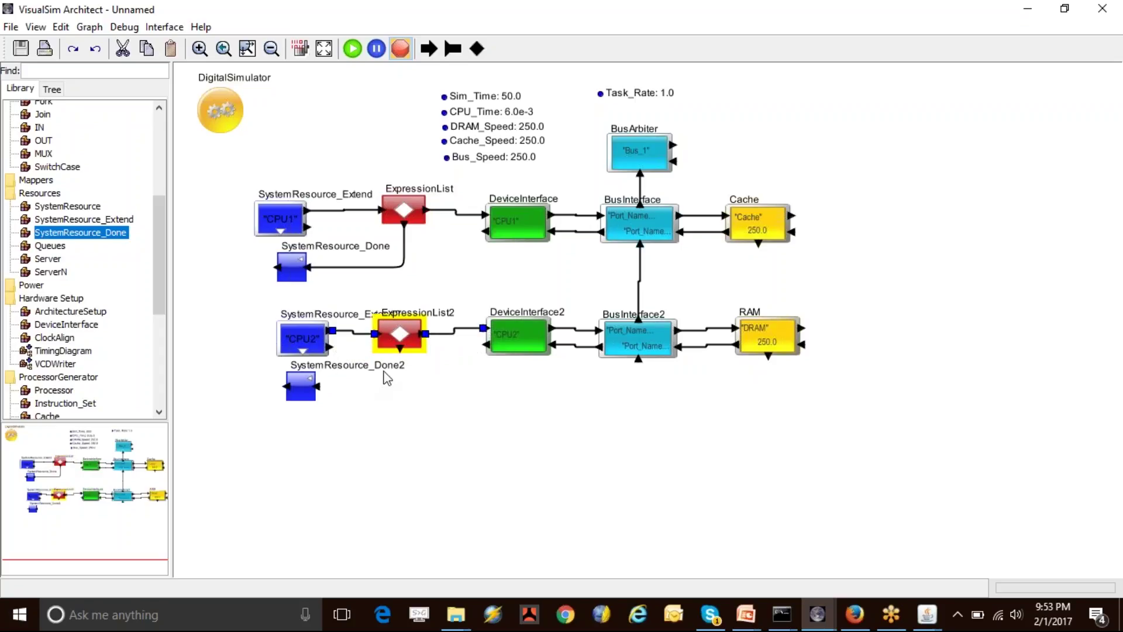
pyautogui.moveTo(400, 349); pyautogui.dragTo(319, 387)
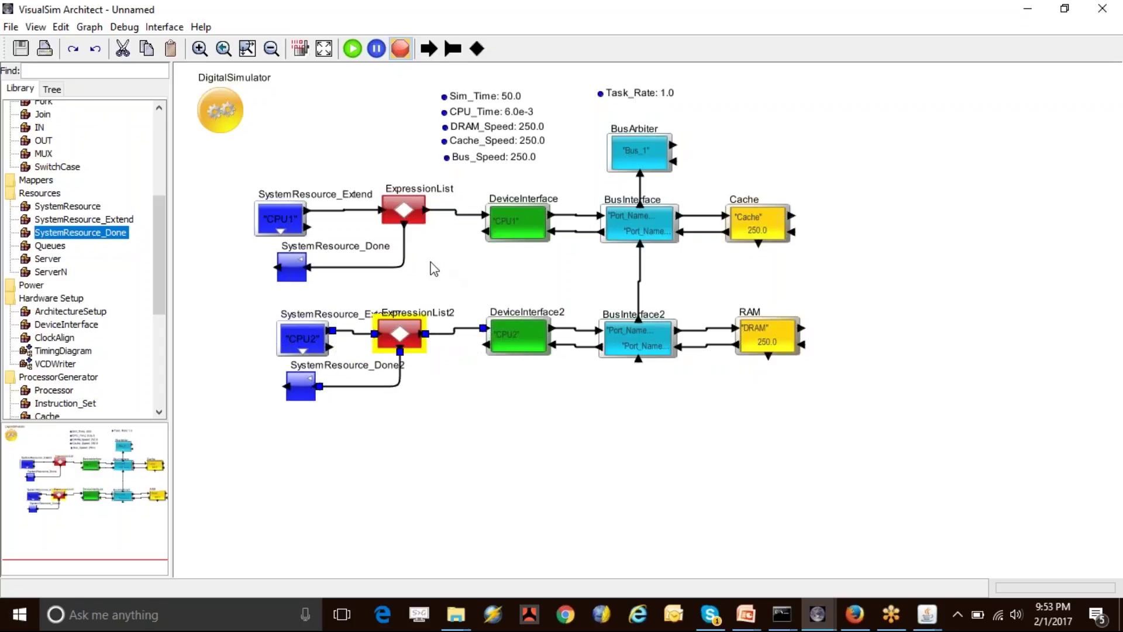
# Add a junction to each reg wire and connect the return output of that row's DeviceInterface to it
pyautogui.click(404, 260)
pyautogui.moveTo(487, 227); pyautogui.dragTo(403, 260)
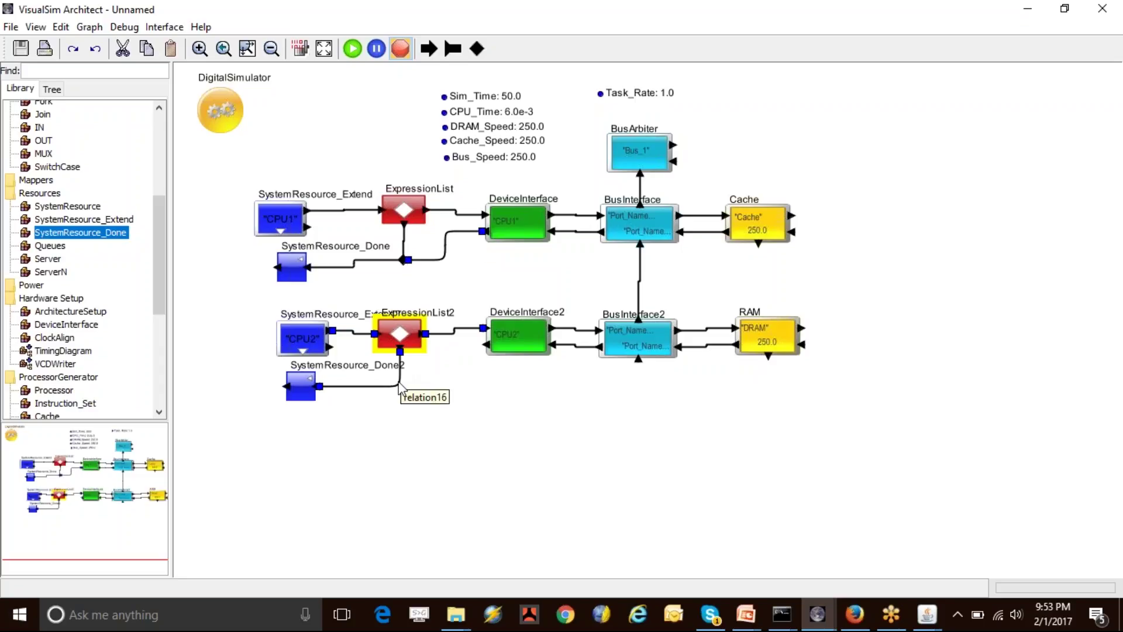
pyautogui.click(399, 382)
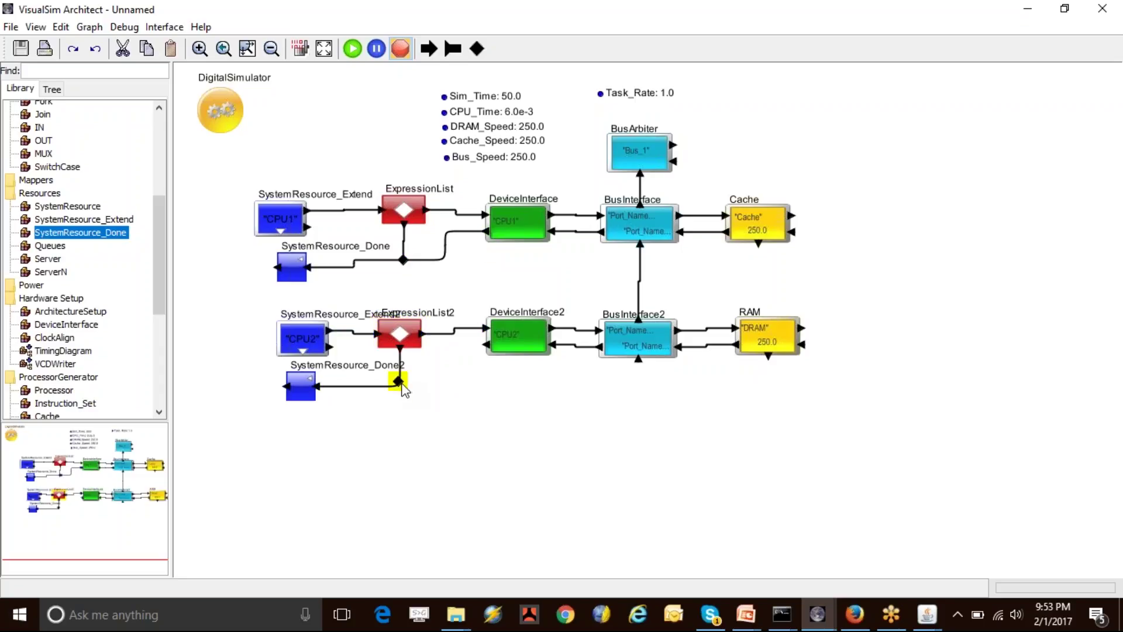
pyautogui.hotkey('ctrl', 'z')
pyautogui.moveTo(484, 344); pyautogui.dragTo(401, 398)
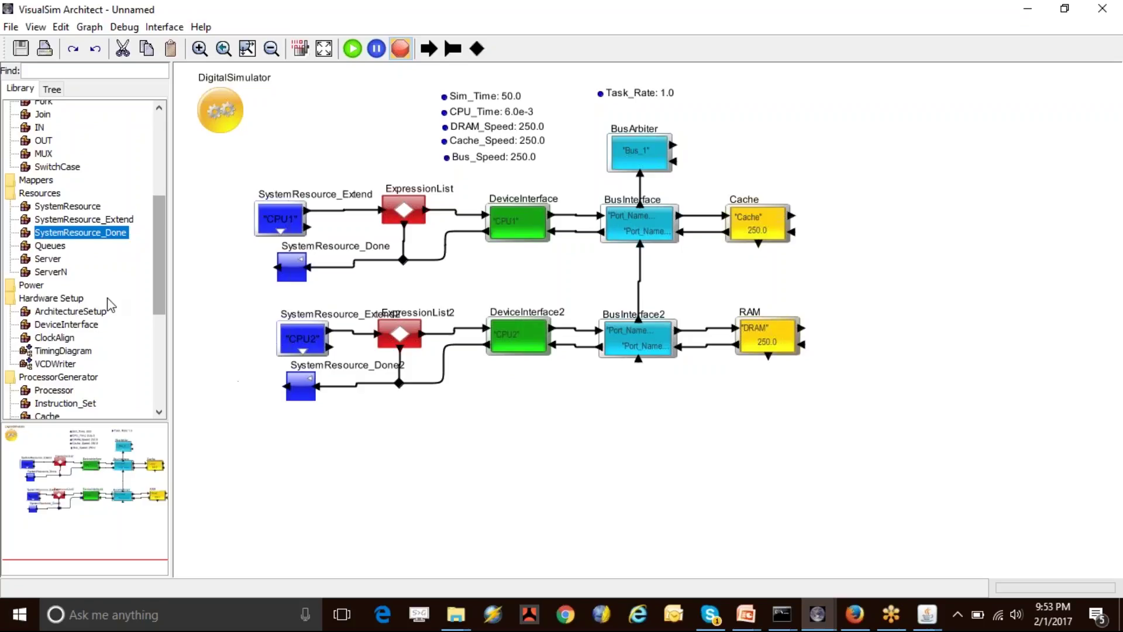
# Place a Traffic block from the library in the empty area below the CPU2 row
pyautogui.scroll(5, 65, 367)
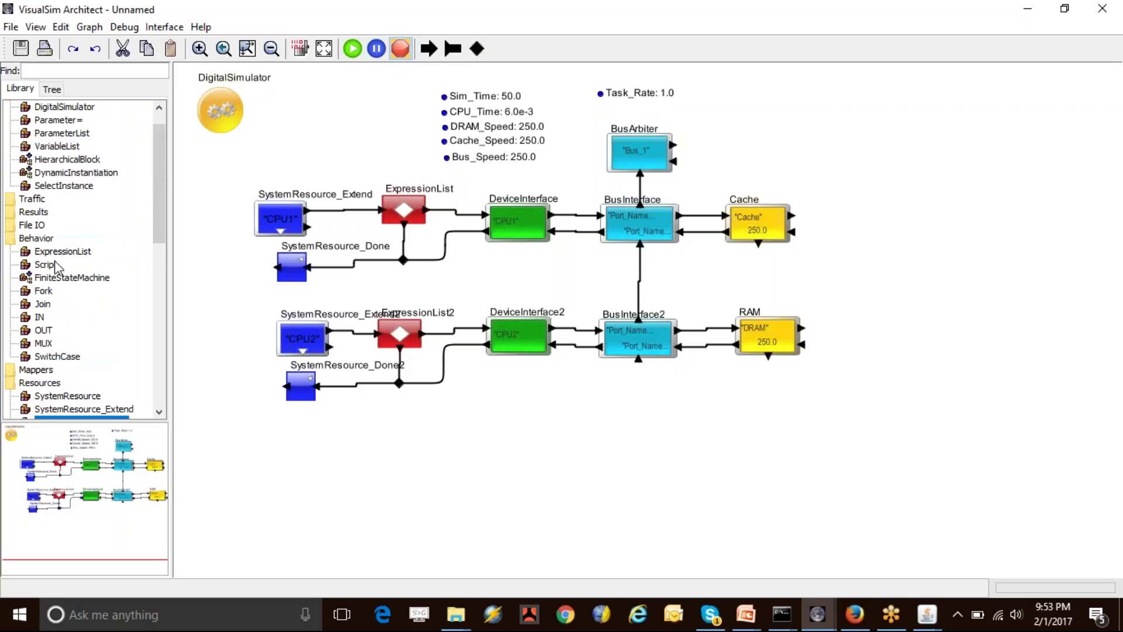
pyautogui.click(33, 226)
pyautogui.doubleClick(33, 199)
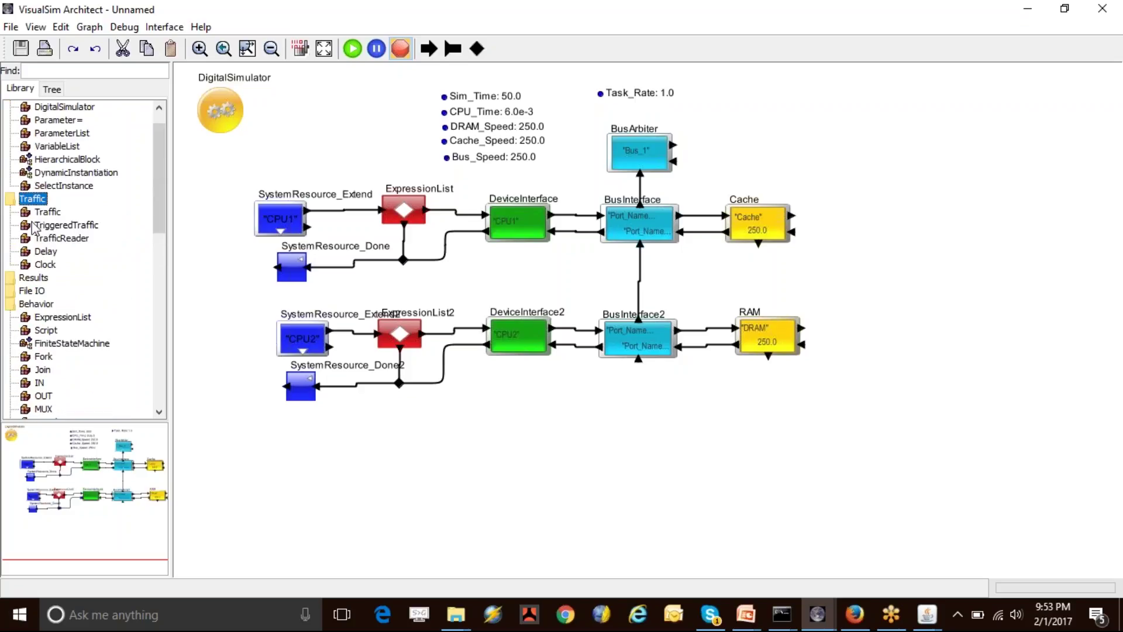
pyautogui.moveTo(47, 212); pyautogui.dragTo(321, 510)
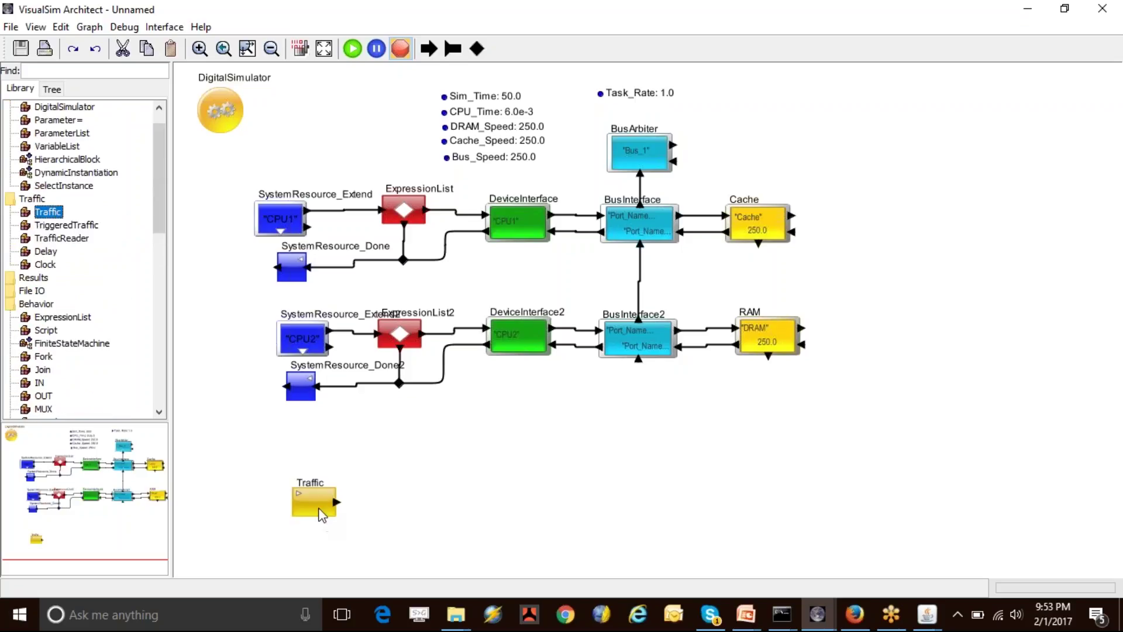
# Set the Traffic block's Data_Structure_Name to "Processor_DS"
pyautogui.doubleClick(319, 509)
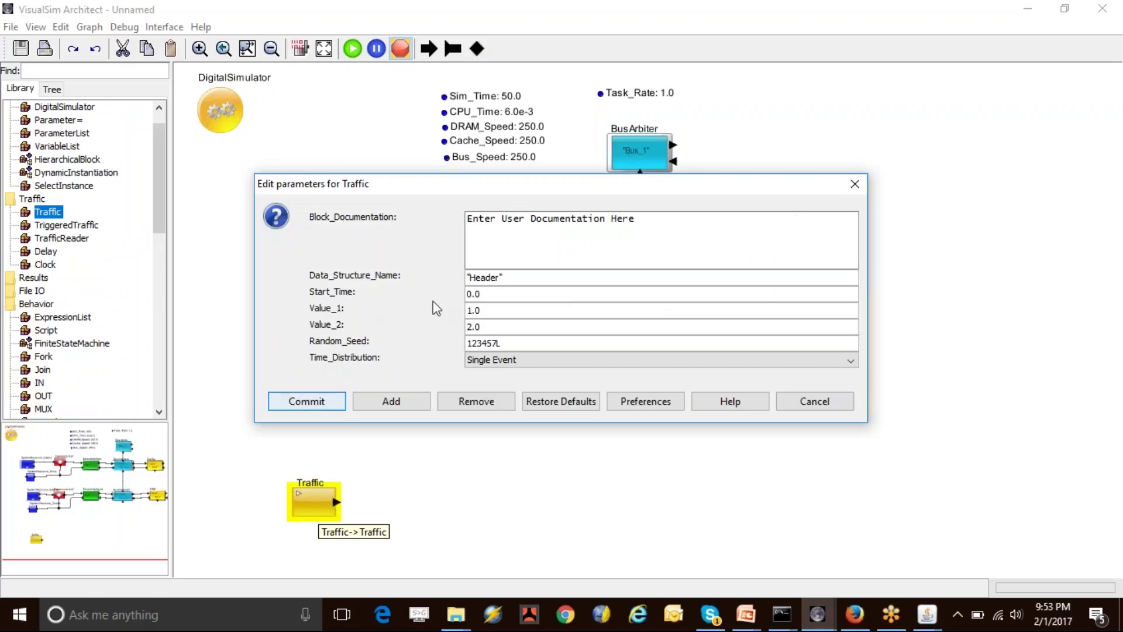
pyautogui.doubleClick(491, 276)
pyautogui.write('Processor')
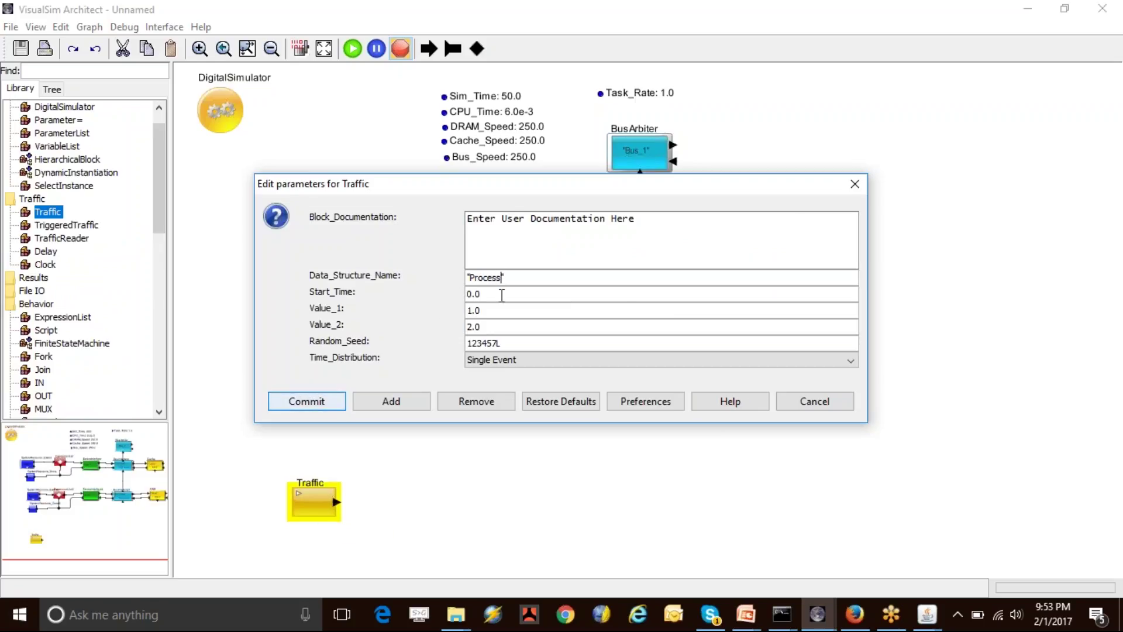
pyautogui.write('_DS')
# Set the Traffic block's Time_Distribution to Fixed (Value_1) and commit its parameters
pyautogui.press('Tab')
pyautogui.press('Tab')
pyautogui.press('Tab')
pyautogui.press('Tab')
pyautogui.press('Tab')
pyautogui.press('Down')
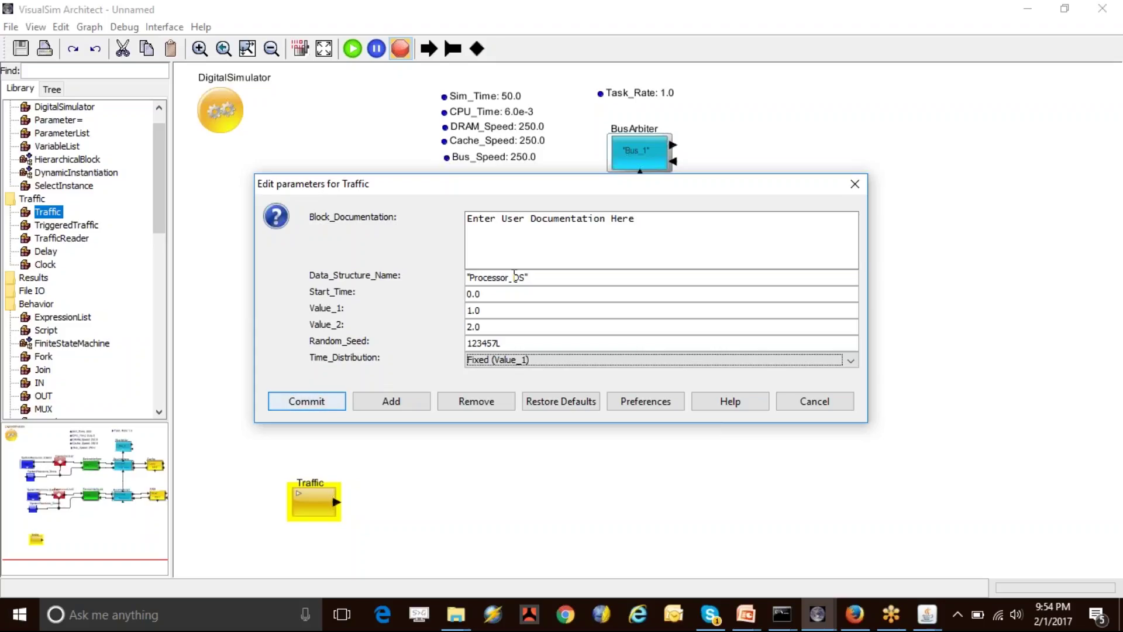
pyautogui.moveTo(502, 410); pyautogui.dragTo(500, 421)
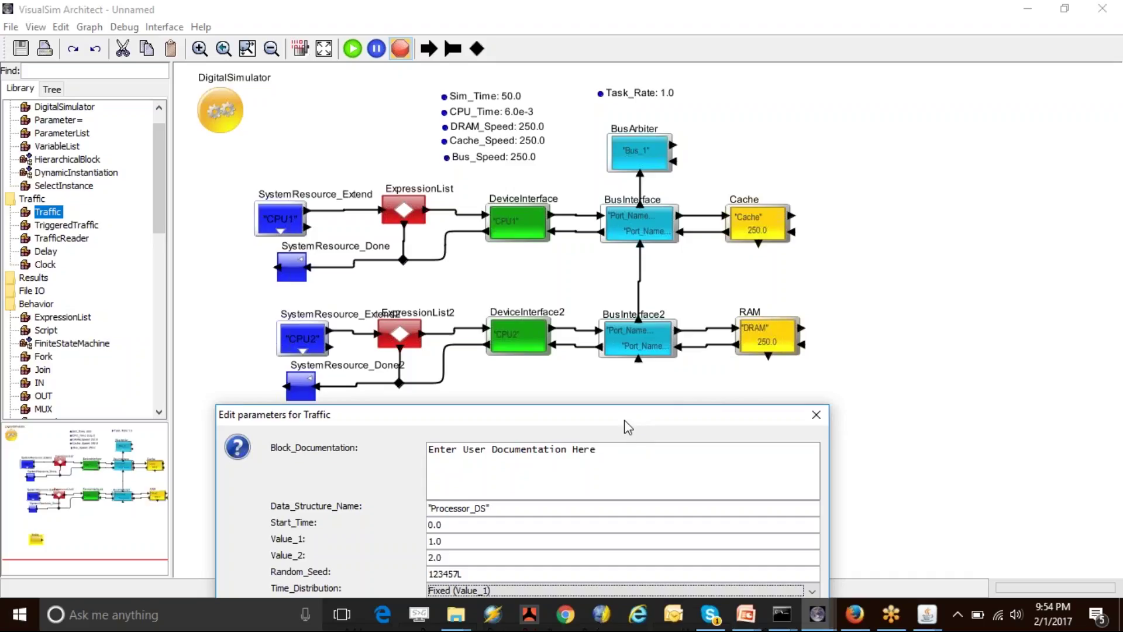
pyautogui.moveTo(626, 421); pyautogui.dragTo(591, 376)
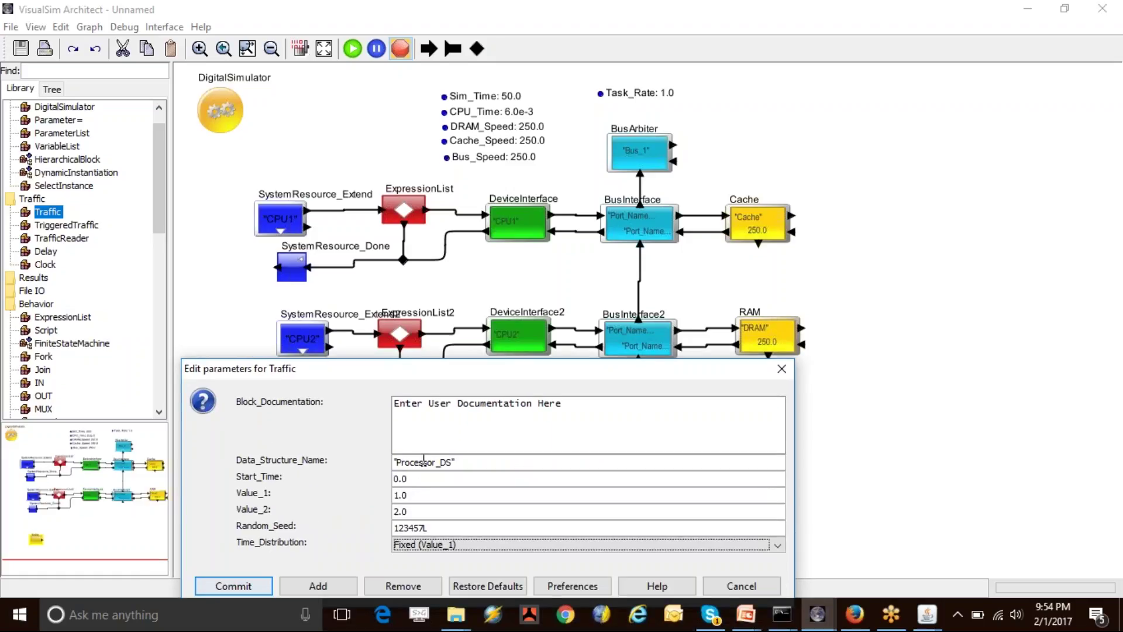
pyautogui.doubleClick(422, 462)
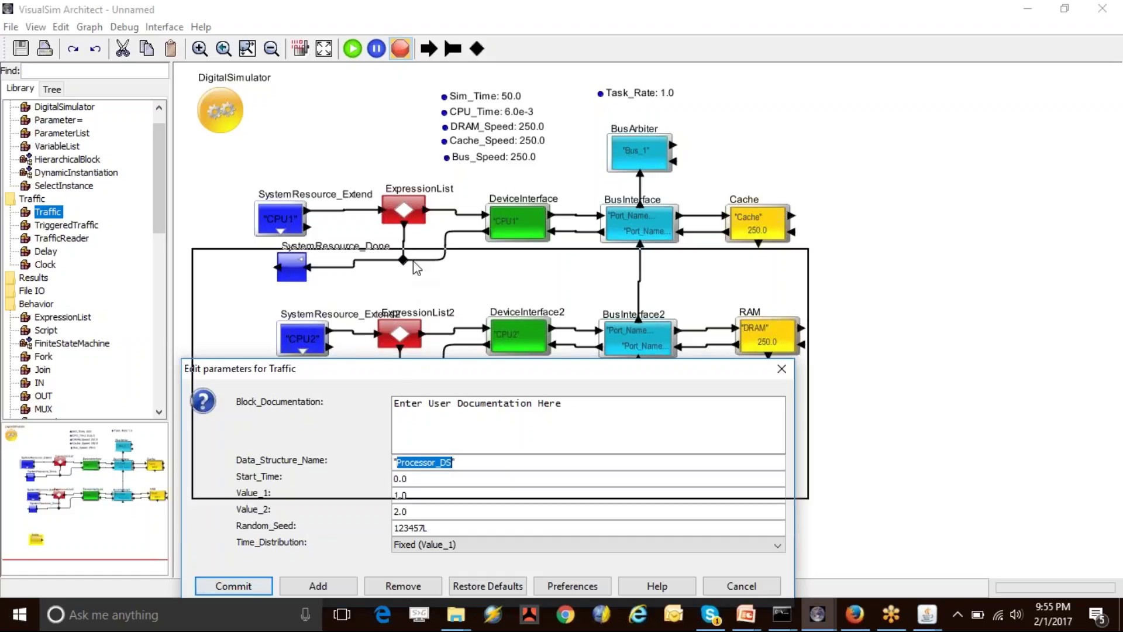
pyautogui.moveTo(401, 370); pyautogui.dragTo(414, 260)
pyautogui.click(426, 387)
pyautogui.click(248, 478)
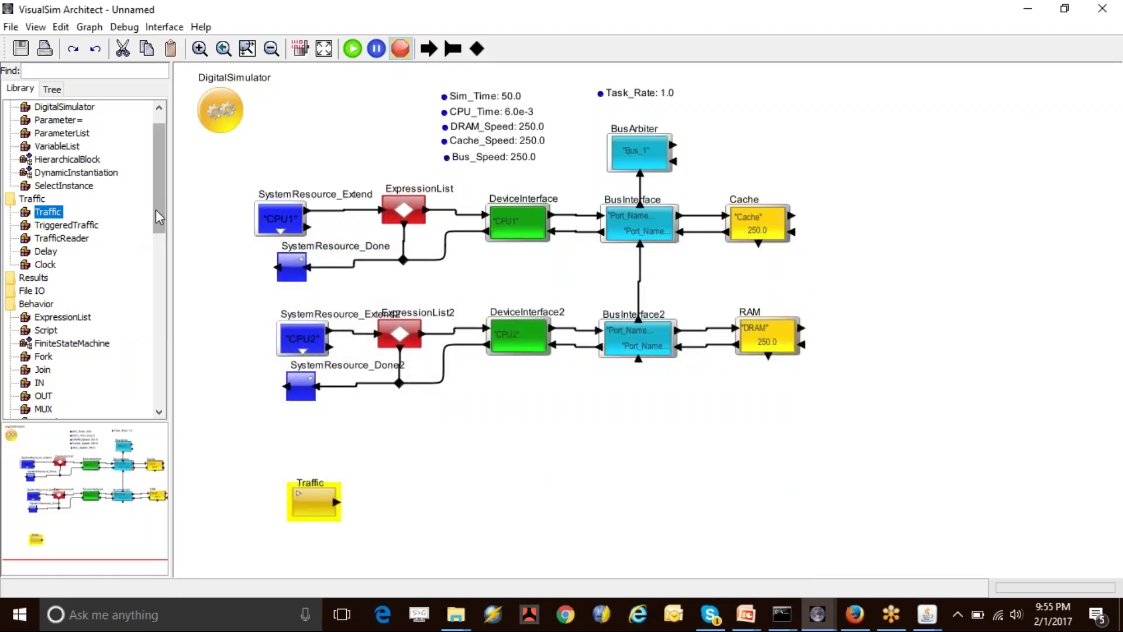
# Add an ExpressionList block beside the Traffic block and wire the Traffic output to its input
pyautogui.moveTo(62, 317); pyautogui.dragTo(394, 537)
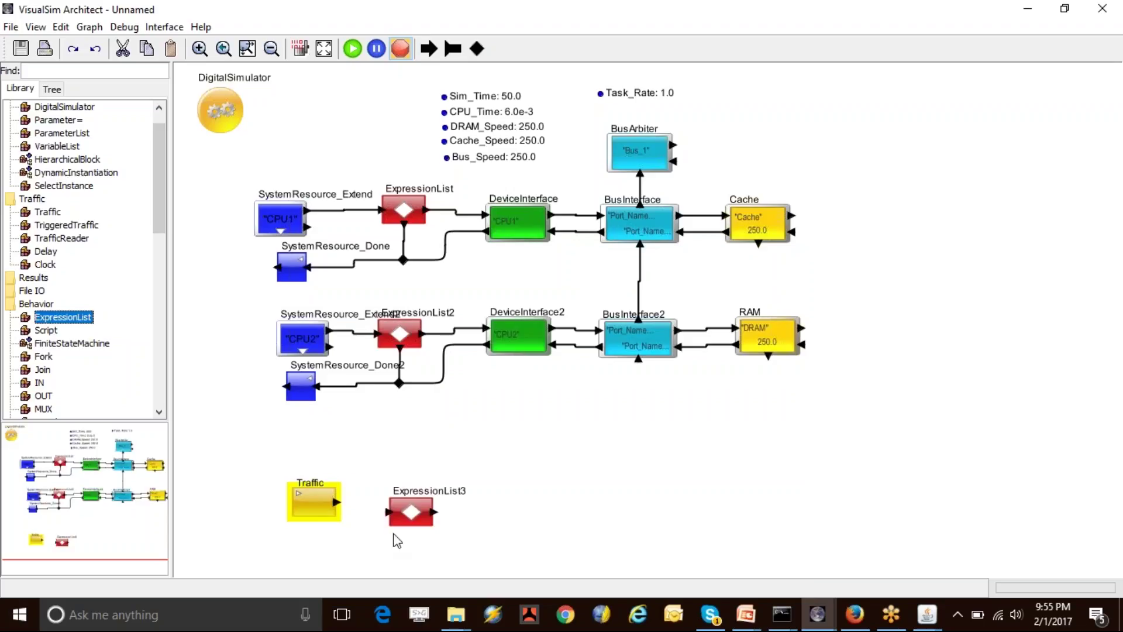
pyautogui.moveTo(337, 502); pyautogui.dragTo(381, 501)
# Copy the Task_Rate parameter's name, paste it as the Traffic block's Value_1 and commit
pyautogui.rightClick(638, 98)
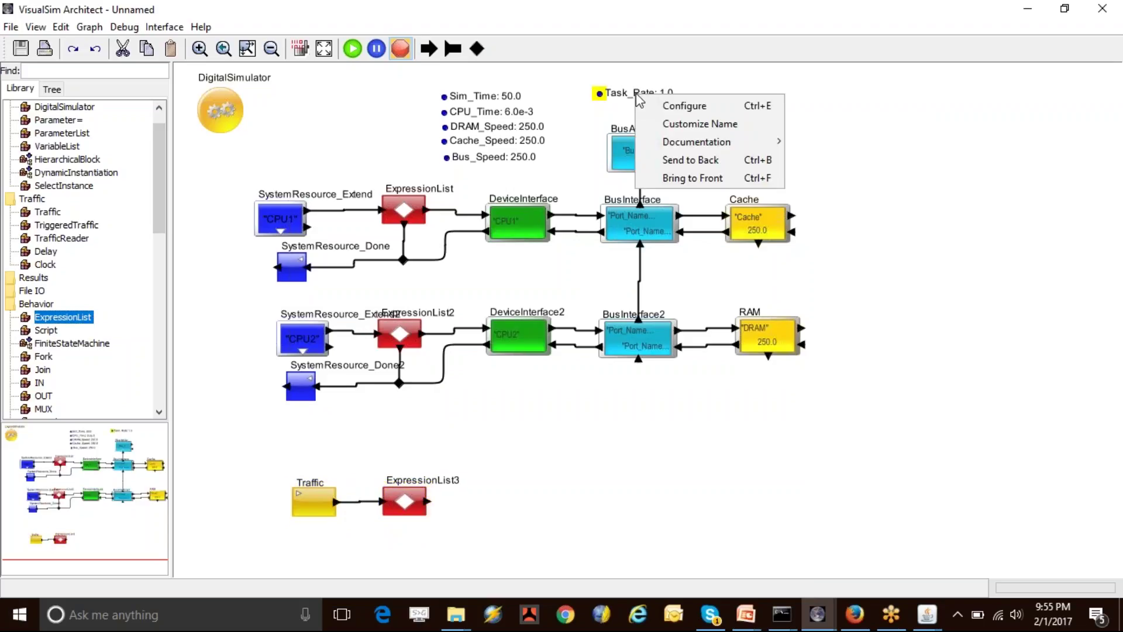
pyautogui.click(687, 116)
pyautogui.hotkey('ctrl', 'c')
pyautogui.click(529, 395)
pyautogui.doubleClick(313, 501)
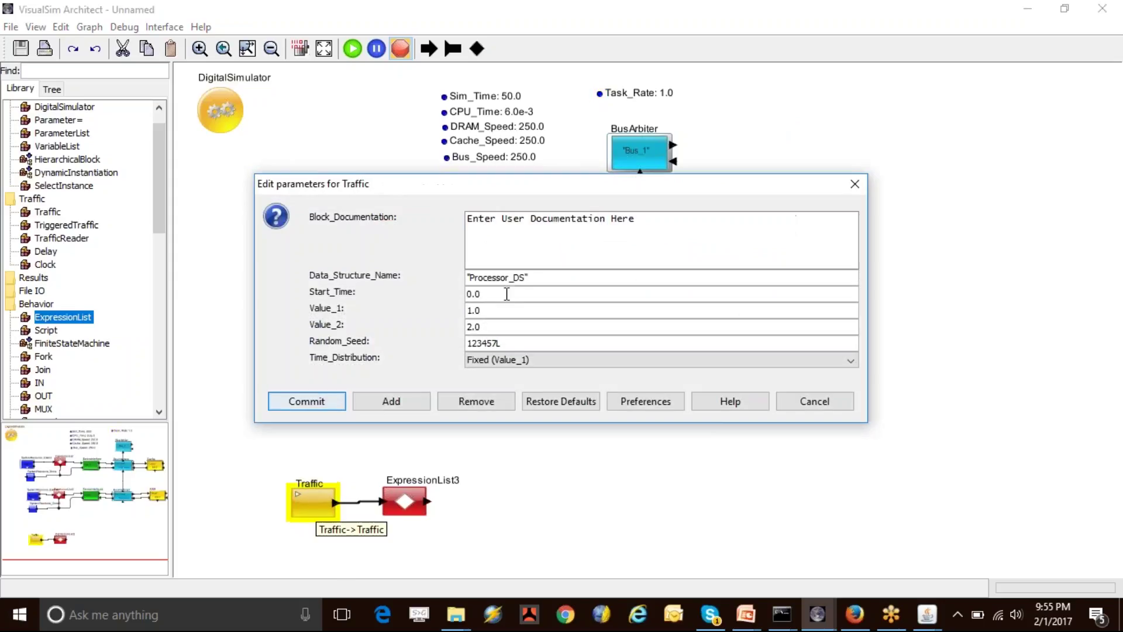
pyautogui.doubleClick(491, 311)
pyautogui.hotkey('ctrl', 'v')
pyautogui.click(303, 403)
# Clear the template from ExpressionList3's Expression_List and enter Processor_Sel = irand(0,1) as its first line
pyautogui.click(401, 503)
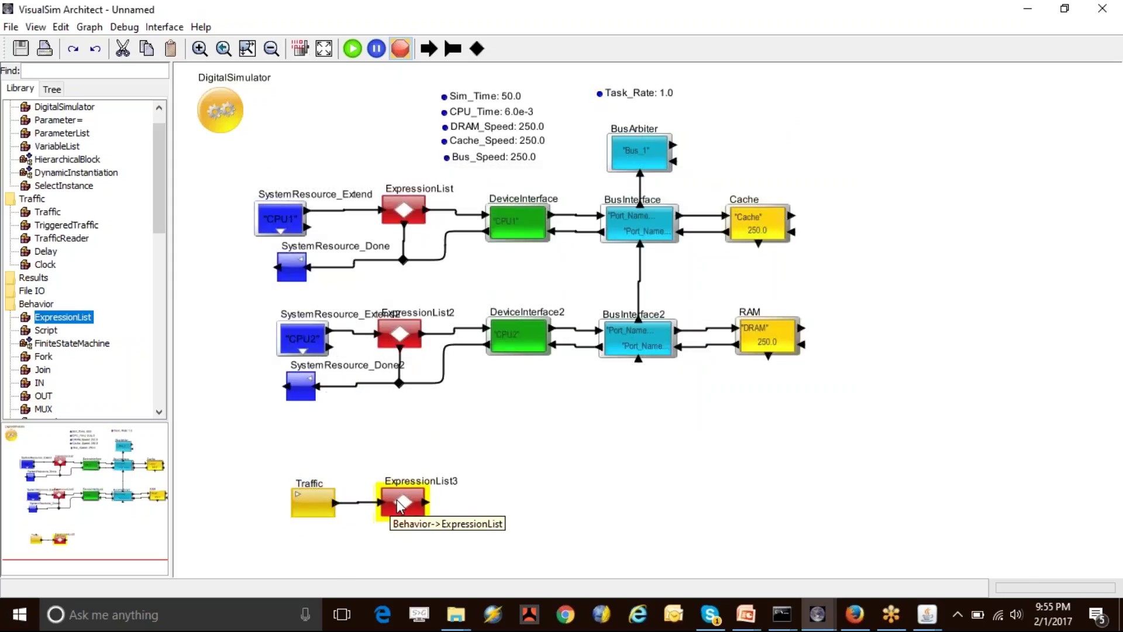
pyautogui.doubleClick(401, 504)
pyautogui.click(727, 288)
pyautogui.hotkey('ctrl', 'a')
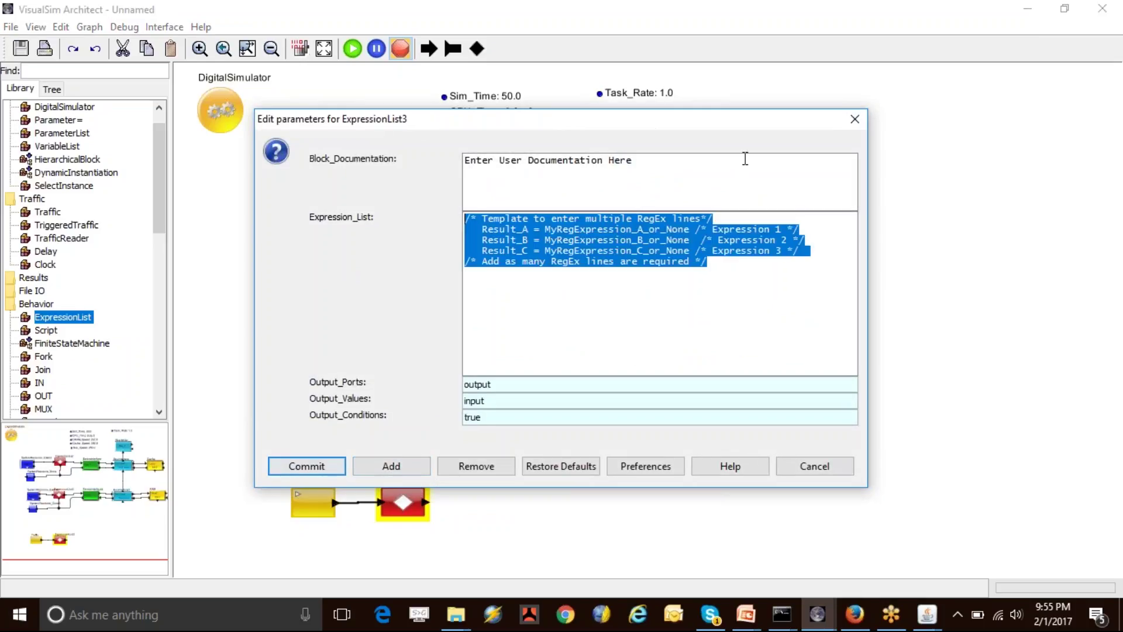
pyautogui.press('BackSpace')
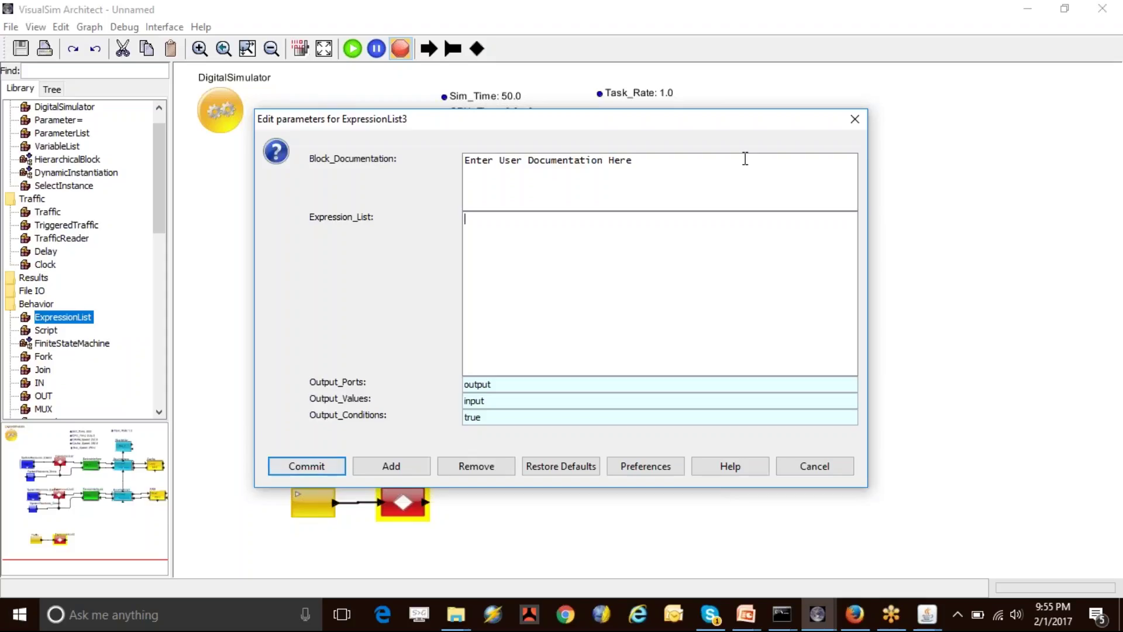
pyautogui.moveTo(640, 115); pyautogui.dragTo(611, 207)
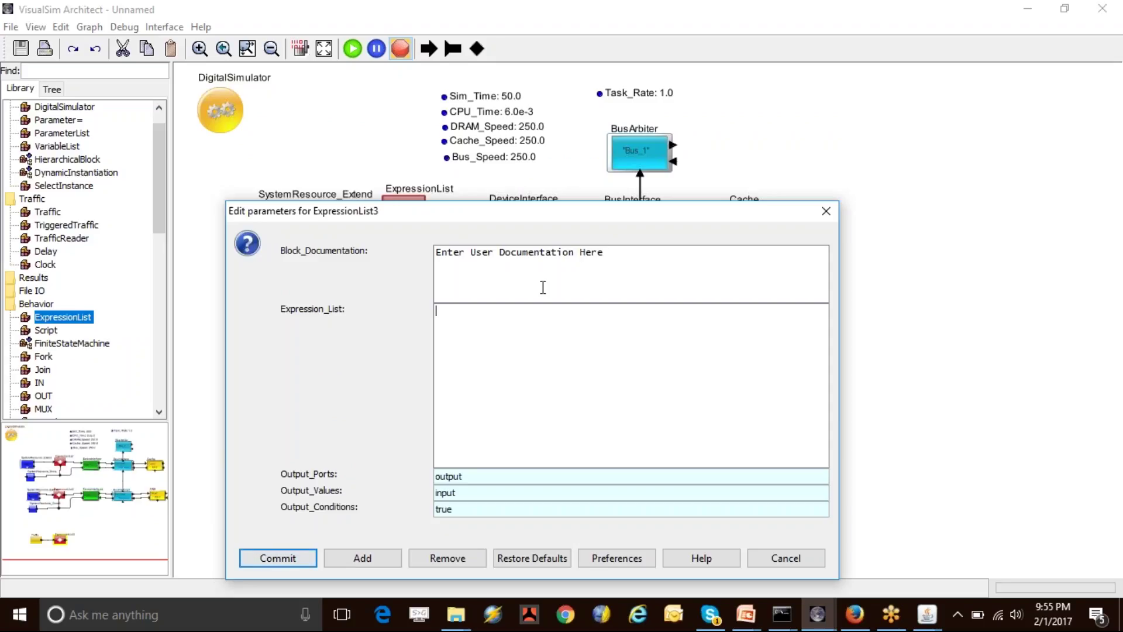
pyautogui.write('Processor_Sel = irand(')
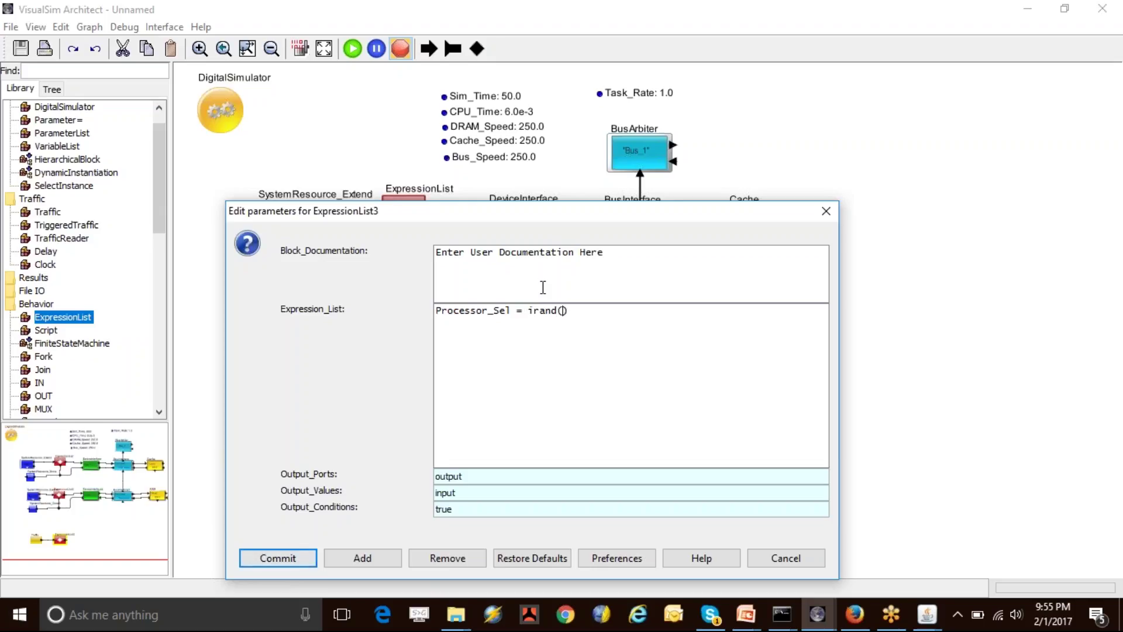
pyautogui.write('0,1')
# Add the line input.A_Destination = (Processor_Sel == 0)?"CPU1":"CPU2" to ExpressionList3's Expression_List
pyautogui.write('input.A_D')
pyautogui.write('estion')
pyautogui.press('BackSpace')
pyautogui.press('BackSpace')
pyautogui.press('BackSpace')
pyautogui.write('ina')
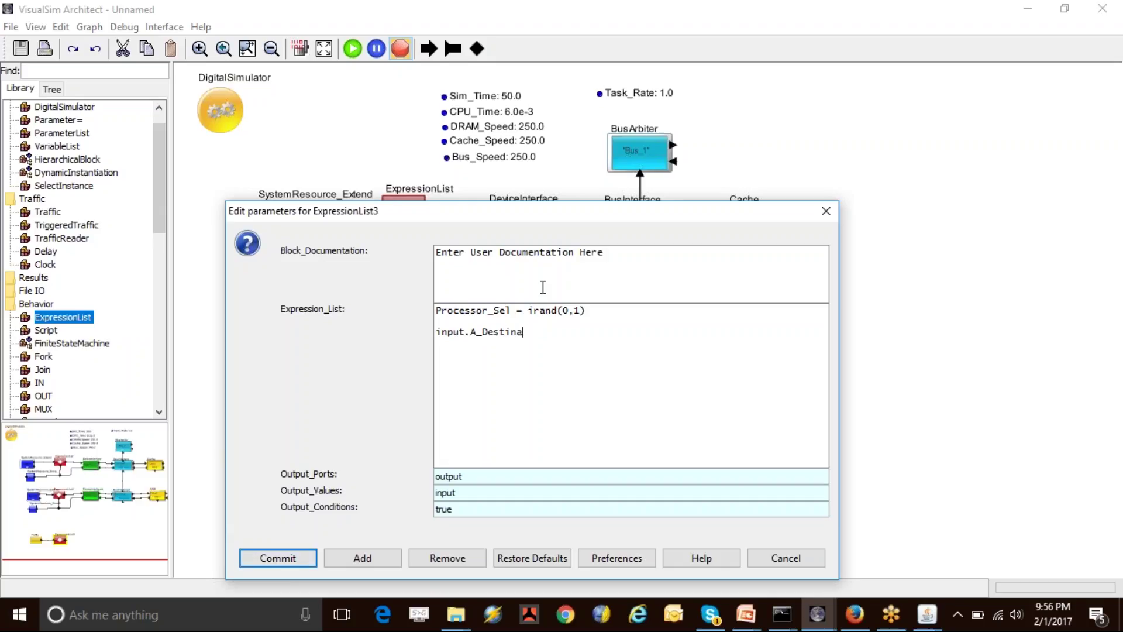
pyautogui.write('tion = (Processor_Sel')
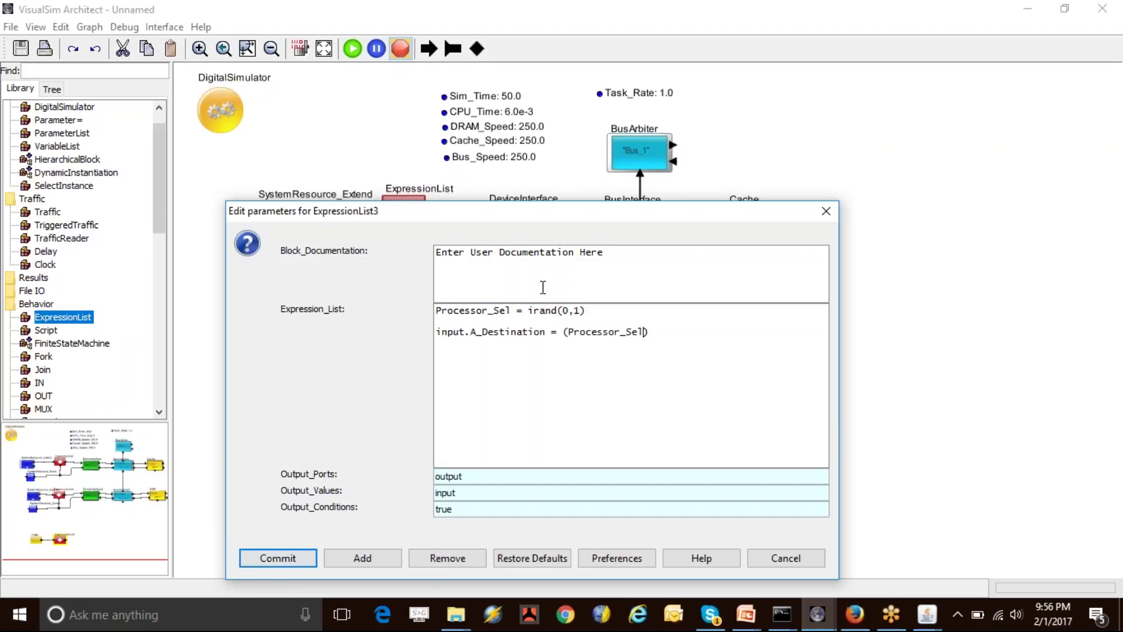
pyautogui.write('?')
pyautogui.write(' == 0')
pyautogui.write('CPU1')
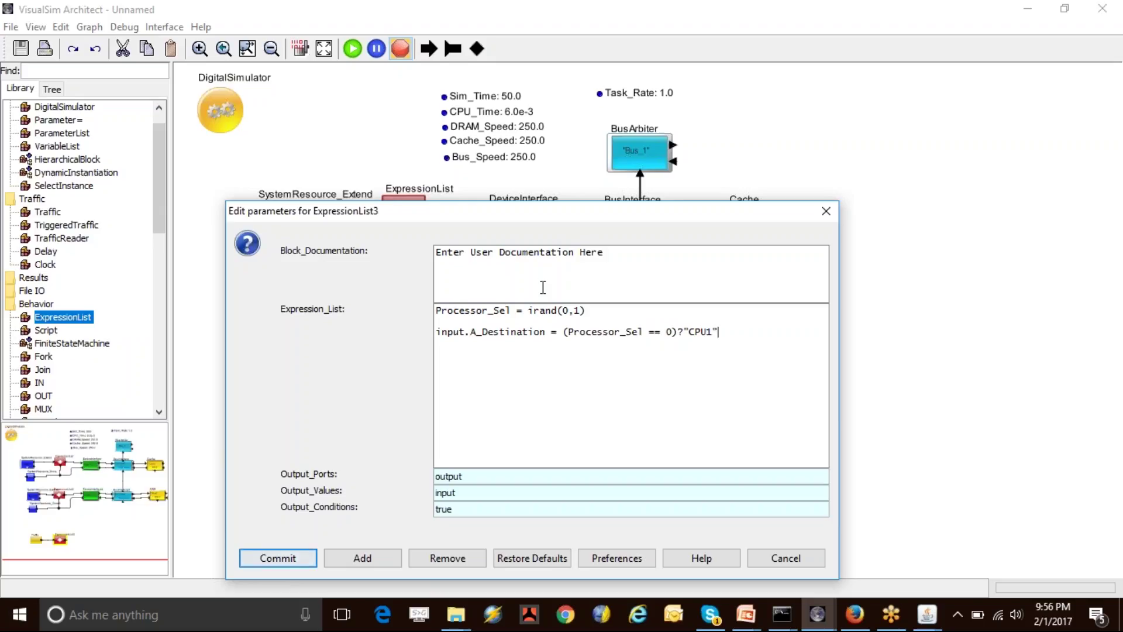
pyautogui.write('":"CPU2"')
# Add the line Data_Availability = rand(1.0,100.0) below the A_Destination expression
pyautogui.press('Return')
pyautogui.write('input')
pyautogui.press('BackSpace')
pyautogui.press('BackSpace')
pyautogui.press('BackSpace')
pyautogui.write('Data')
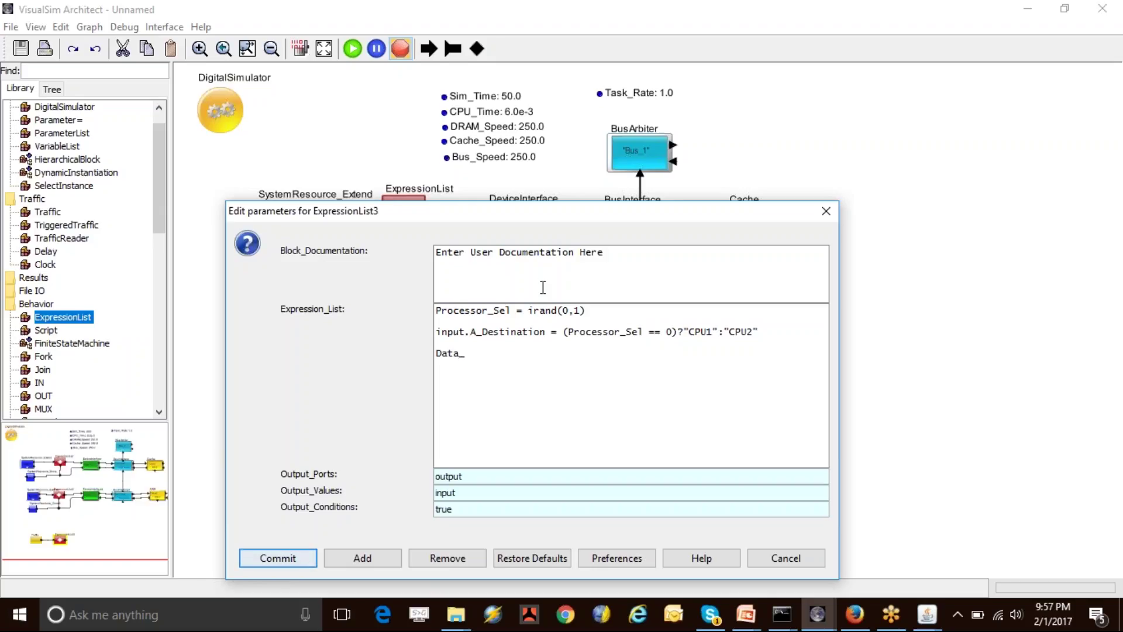
pyautogui.write('_Availability = rand()')
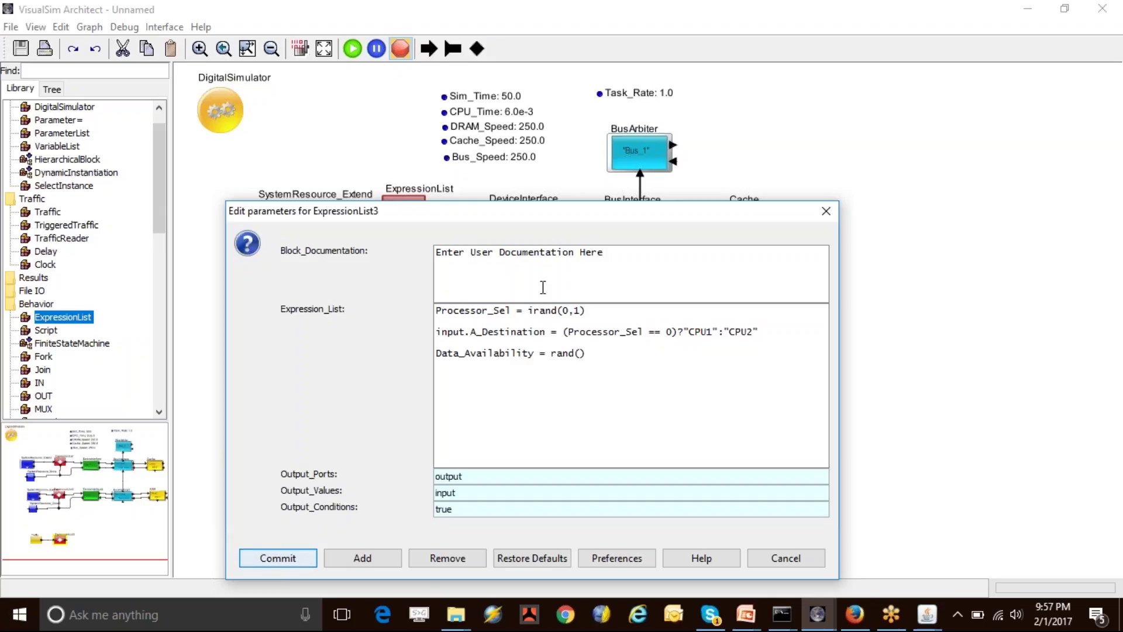
pyautogui.write('1.0')
pyautogui.write(',100.0) ')
# Add the line input.Need_Data = (Data_Availability < 60.0)?"Reg":"Cache_Hit" to ExpressionList3's Expression_List
pyautogui.write('input')
pyautogui.write('.Need_Data =')
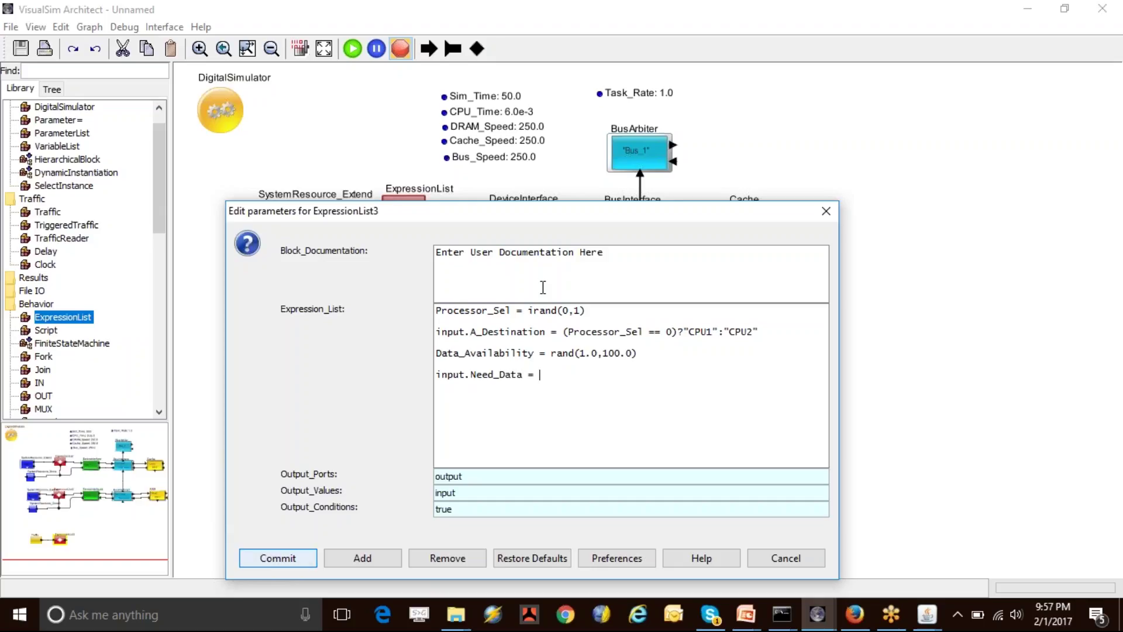
pyautogui.doubleClick(490, 352)
pyautogui.hotkey('ctrl', 'c')
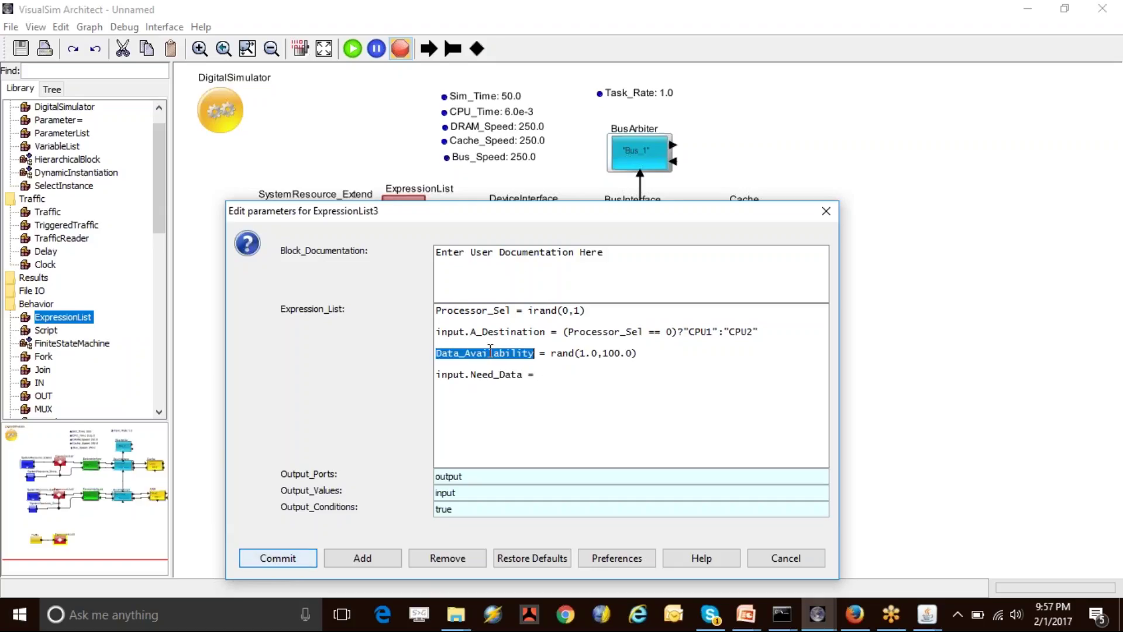
pyautogui.click(532, 394)
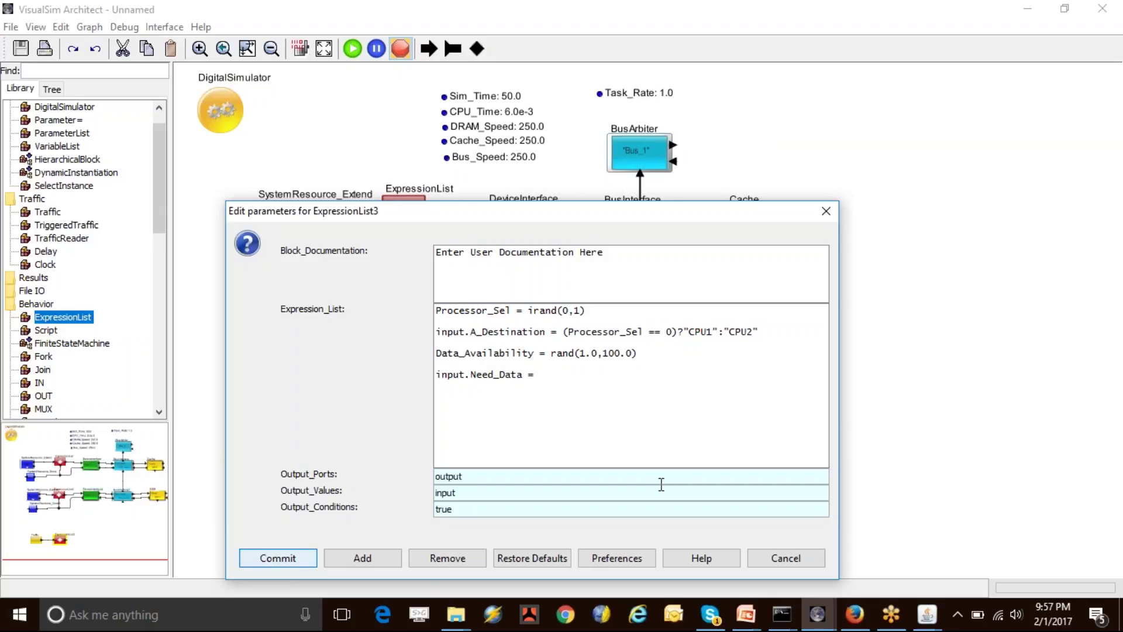
pyautogui.write('(')
pyautogui.hotkey('ctrl', 'v')
pyautogui.write(')< 60')
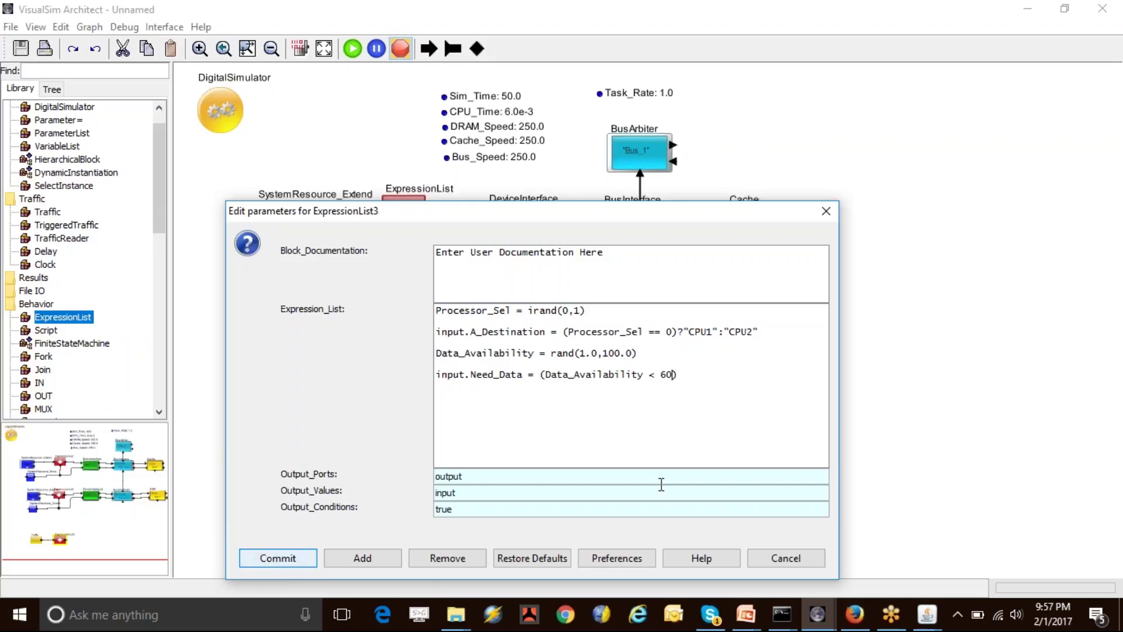
pyautogui.write('.')
pyautogui.write('0')
pyautogui.write('Reg')
pyautogui.write(':""')
pyautogui.press('Left')
pyautogui.write('Cache_Hit')
pyautogui.press('End')
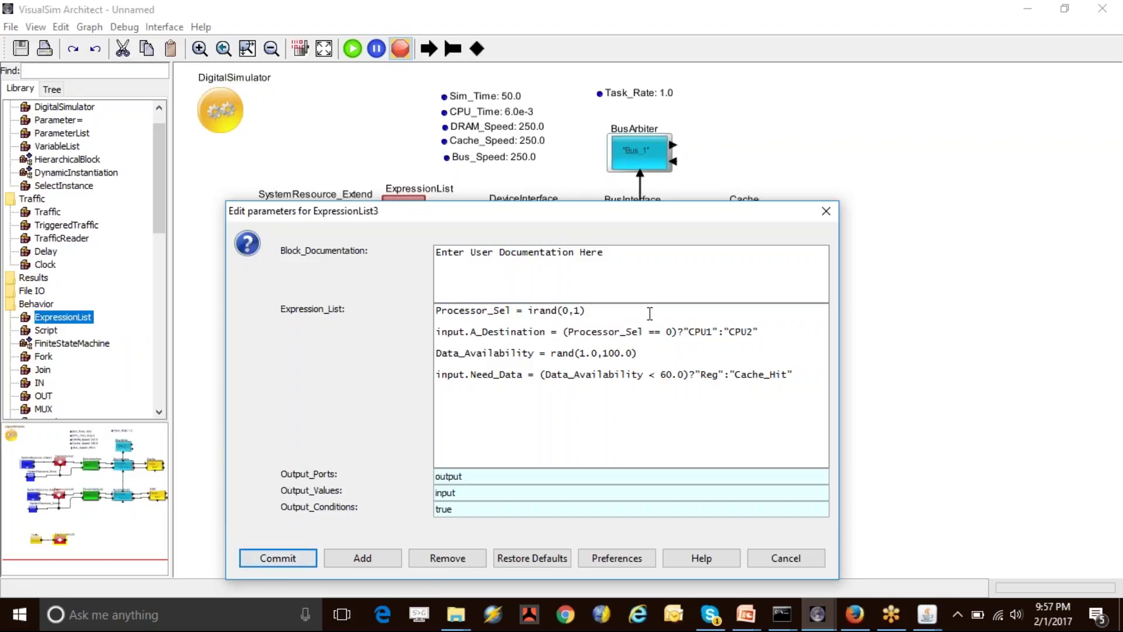
# Review the A_Destination and Need_Data expressions and commit ExpressionList3's parameters
pyautogui.moveTo(759, 332); pyautogui.dragTo(422, 331)
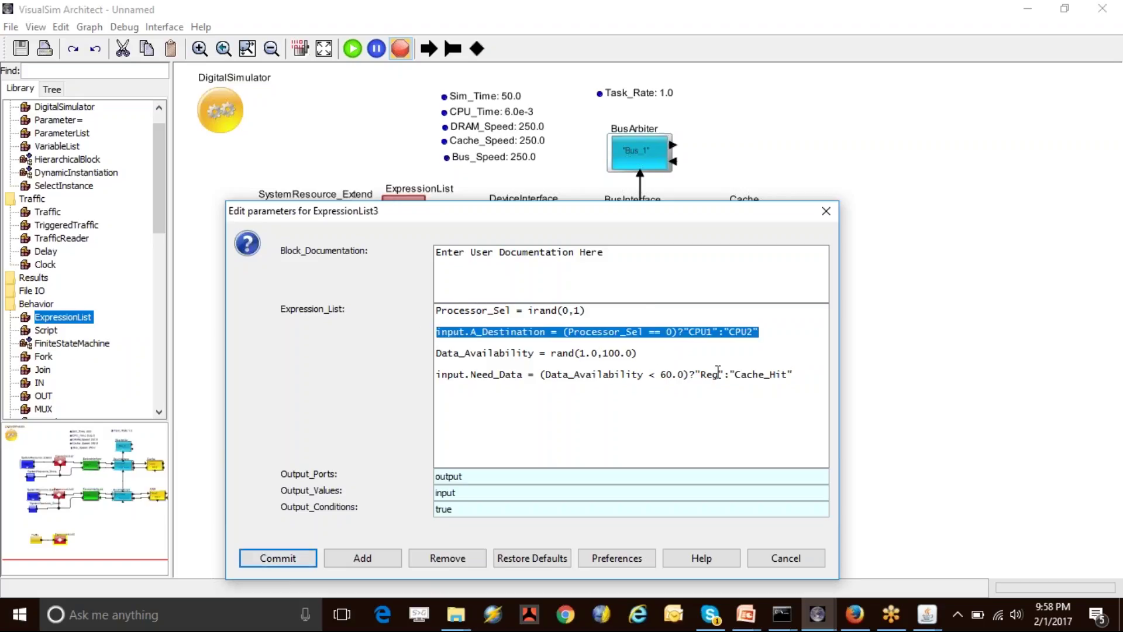
pyautogui.click(798, 377)
pyautogui.keyDown('shift'); pyautogui.click(434, 374); pyautogui.keyUp('shift')
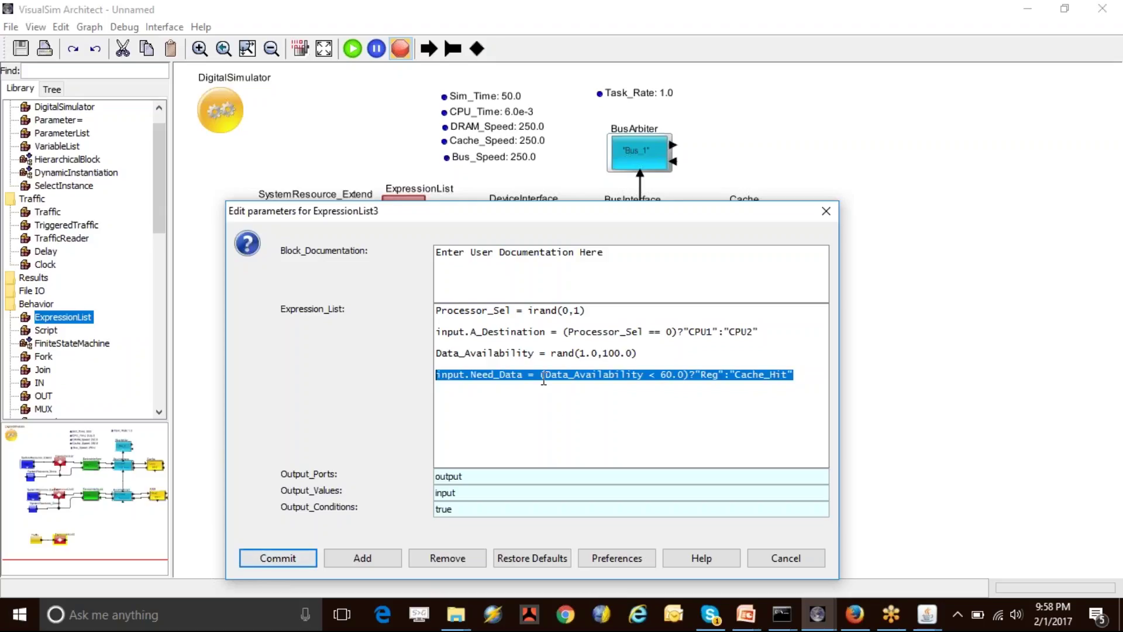
pyautogui.click(482, 375)
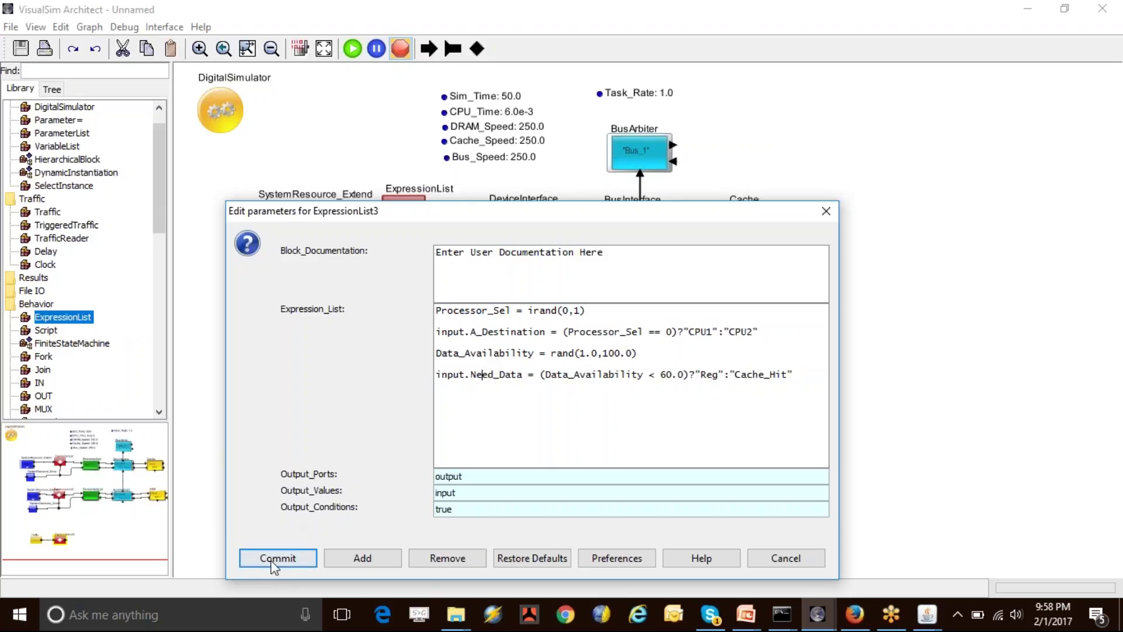
pyautogui.doubleClick(488, 375)
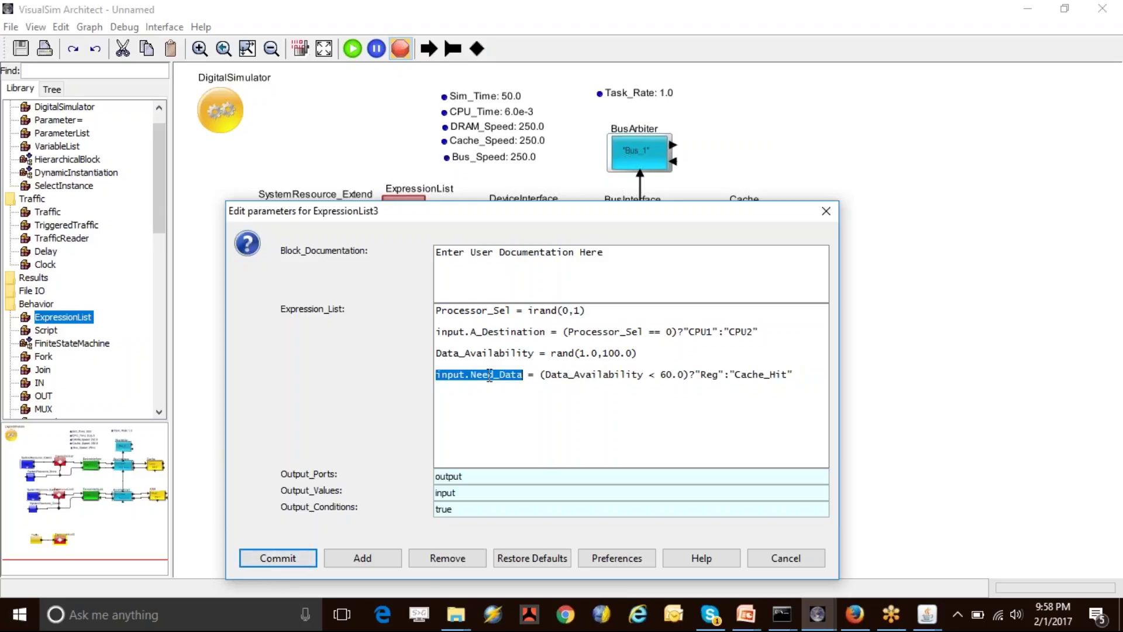
pyautogui.click(282, 556)
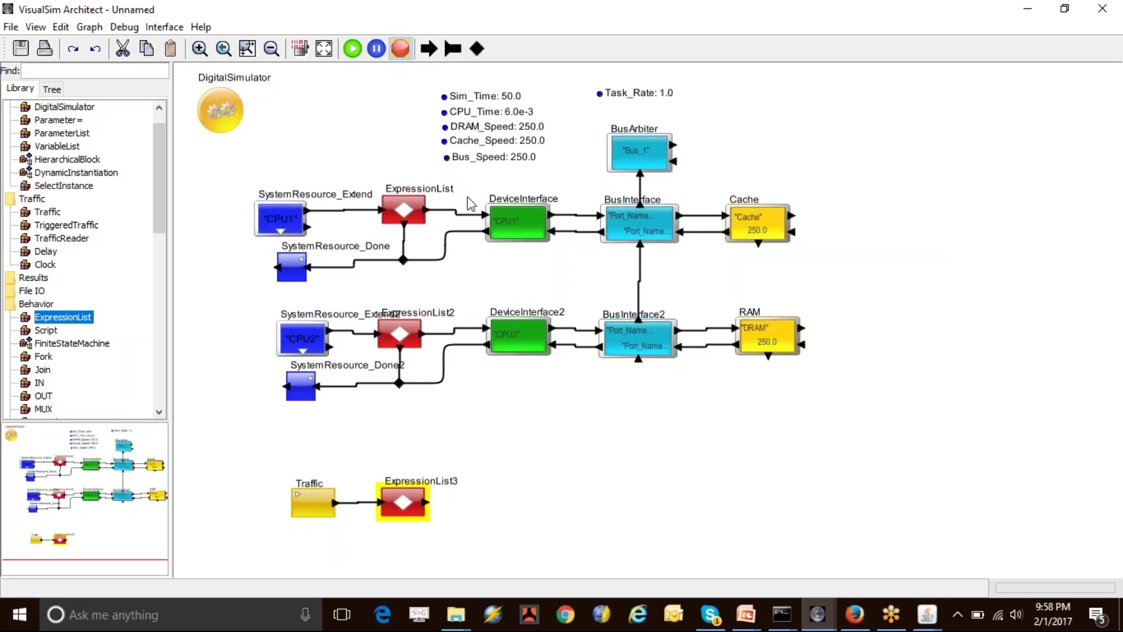
# Compare the Output_Conditions of CPU1's ExpressionList with the Need_Data expression in ExpressionList3
pyautogui.doubleClick(412, 207)
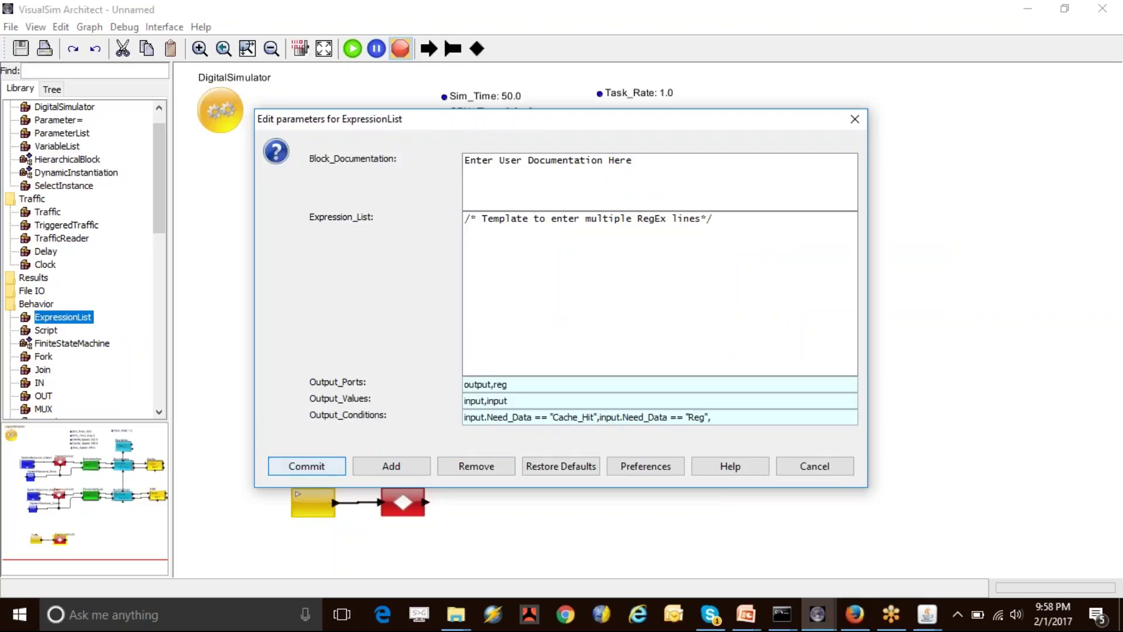
pyautogui.doubleClick(696, 418)
pyautogui.press('Return')
pyautogui.doubleClick(401, 501)
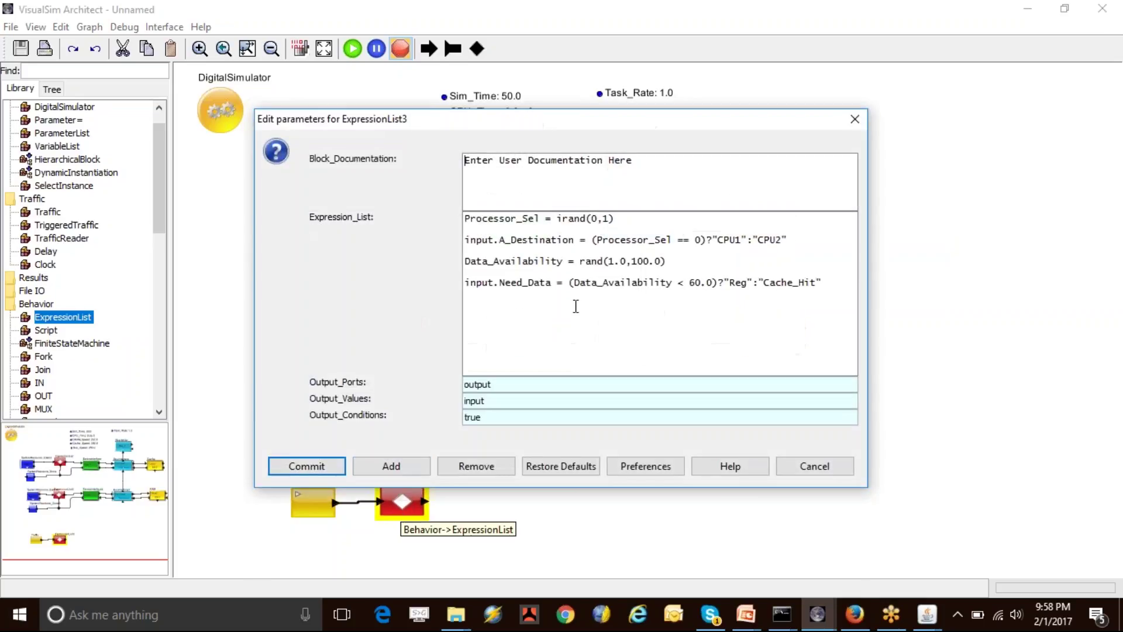
pyautogui.click(308, 467)
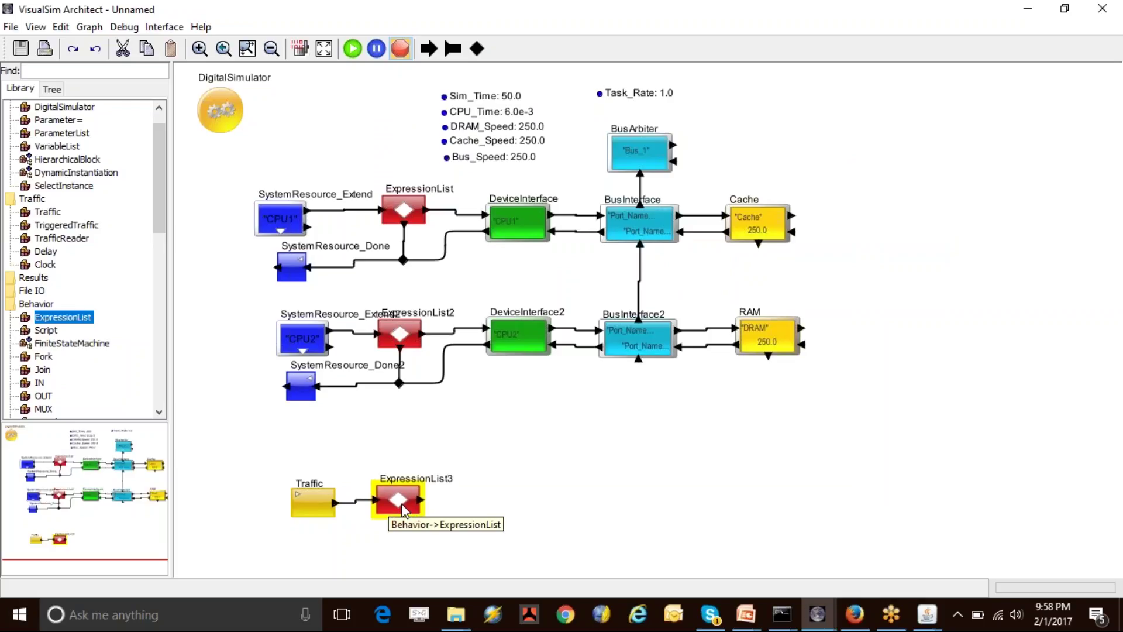
# Add a Mapper block beside ExpressionList3 and wire ExpressionList3's output to the Mapper's input
pyautogui.moveTo(158, 212); pyautogui.dragTo(165, 266)
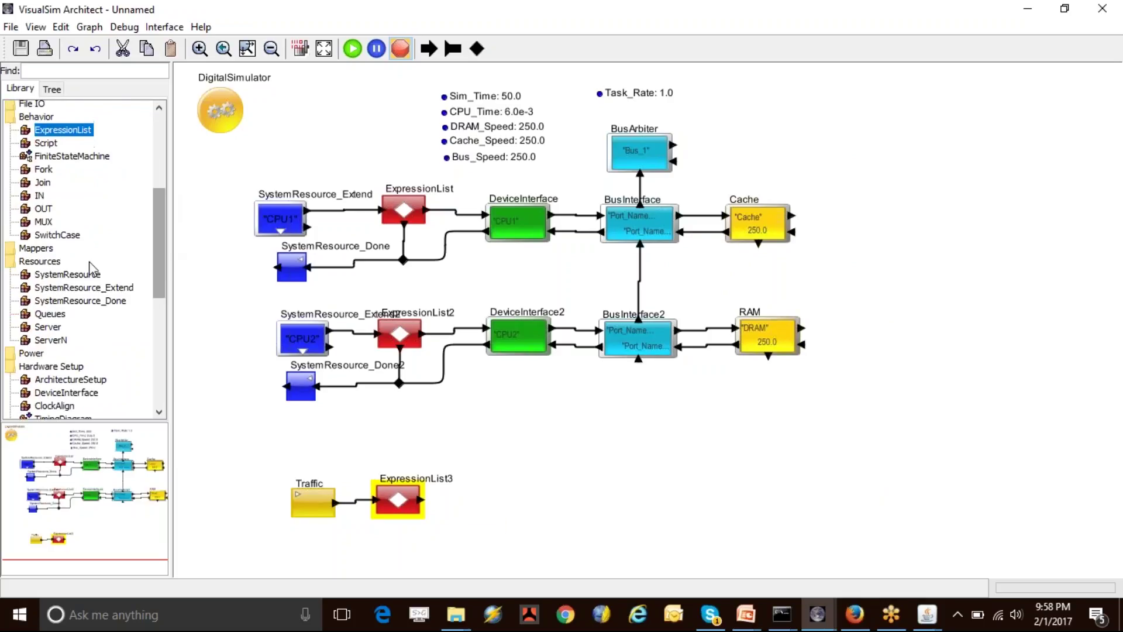
pyautogui.doubleClick(46, 248)
pyautogui.moveTo(49, 261); pyautogui.dragTo(498, 510)
pyautogui.moveTo(246, 176); pyautogui.dragTo(798, 366)
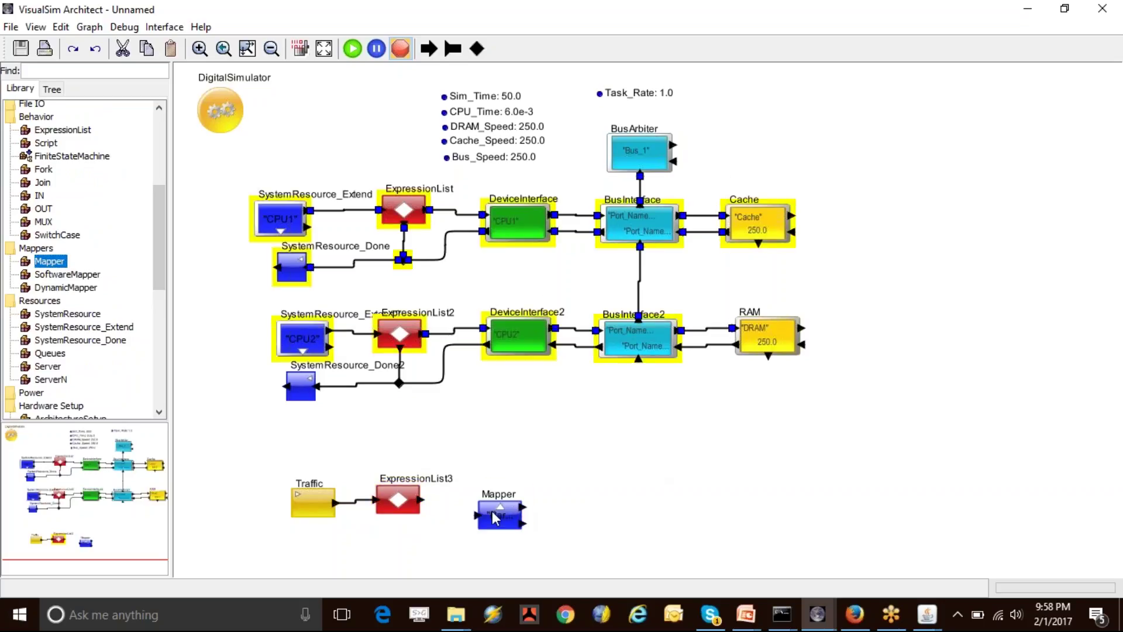
pyautogui.moveTo(503, 504); pyautogui.dragTo(490, 493)
pyautogui.moveTo(424, 500); pyautogui.dragTo(476, 502)
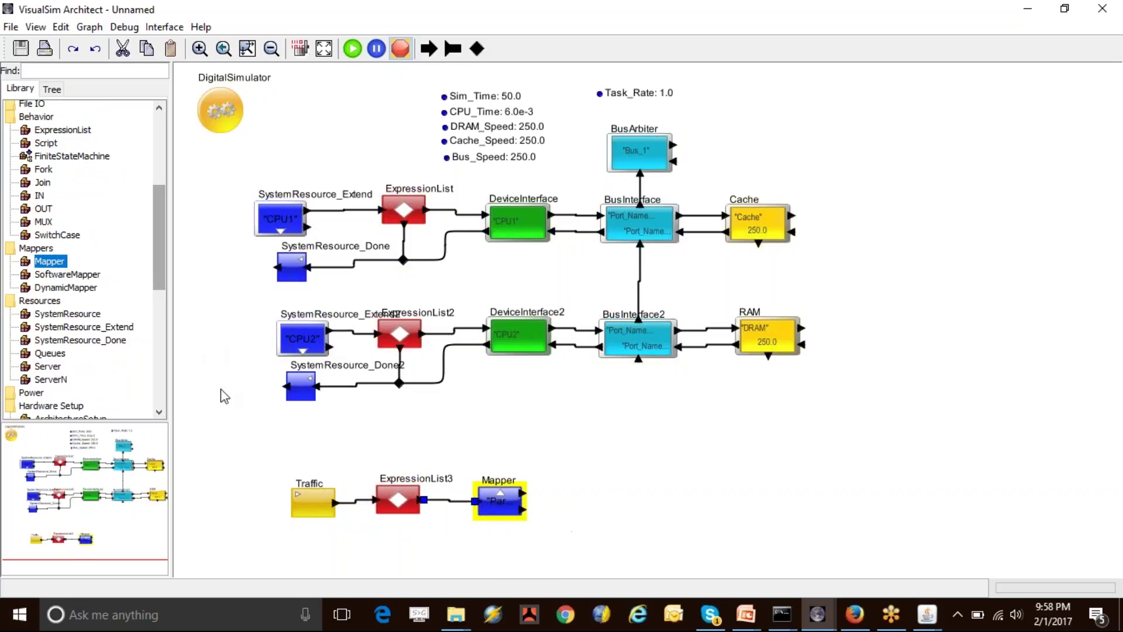
pyautogui.moveTo(502, 510); pyautogui.dragTo(503, 512)
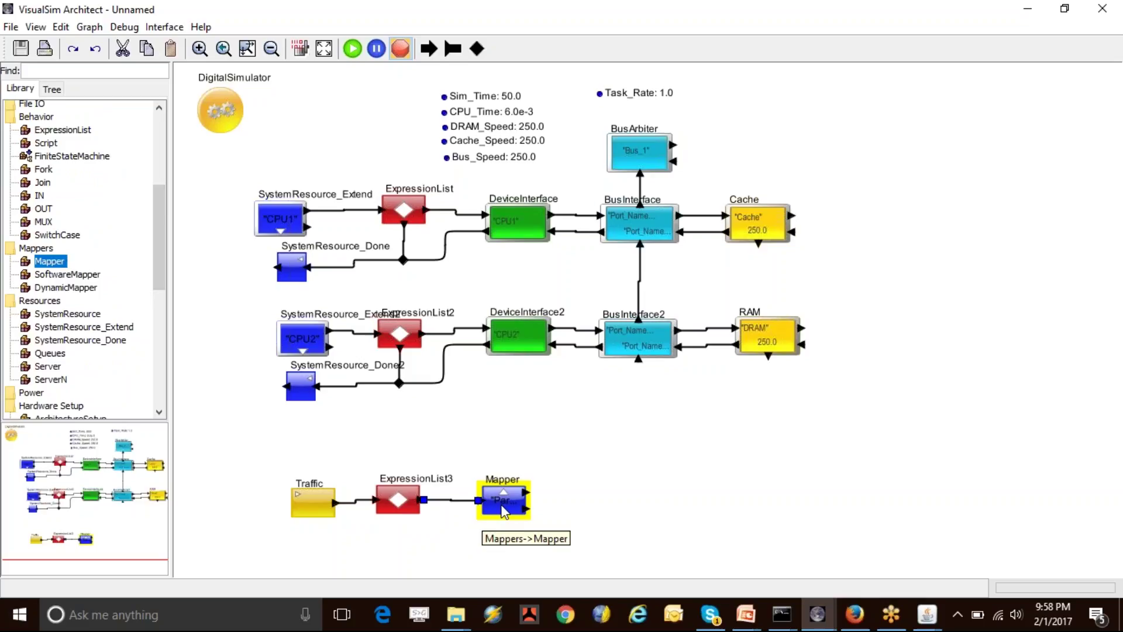
# Check the destination field name in ExpressionList3 and set the Mapper's Parent_Scheduler_Name to "A_Destination"
pyautogui.doubleClick(395, 497)
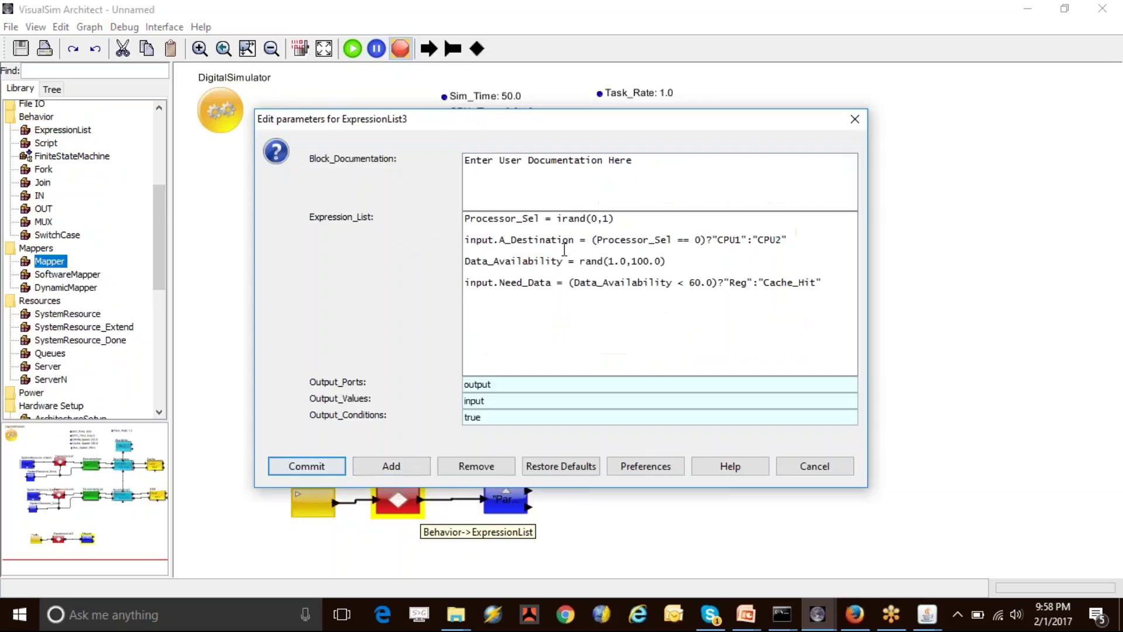
pyautogui.moveTo(575, 243); pyautogui.dragTo(500, 244)
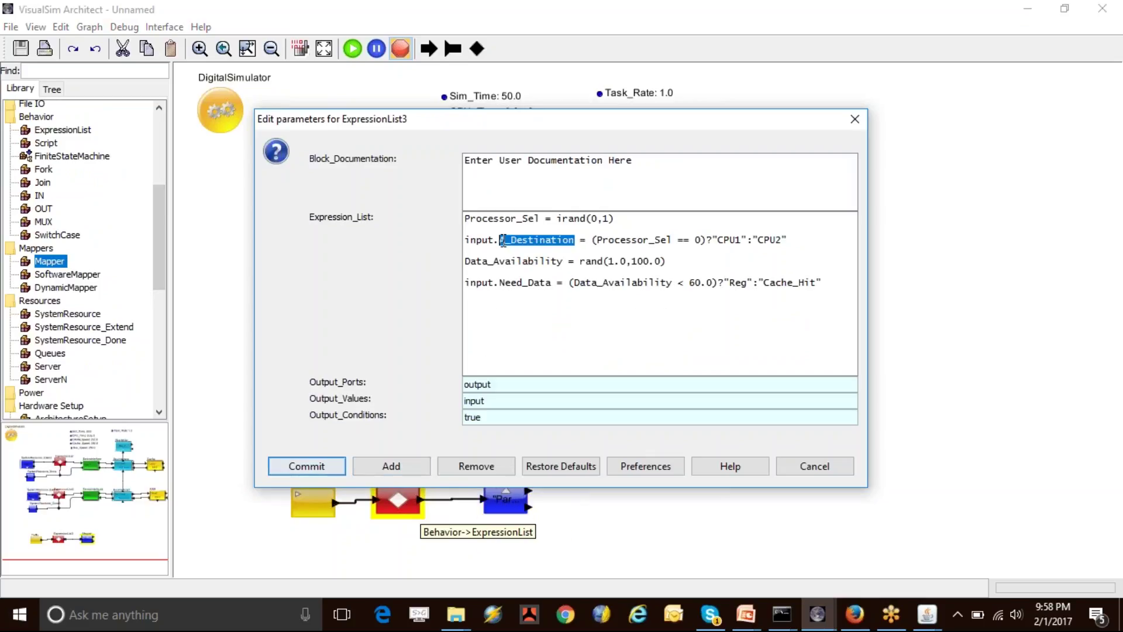
pyautogui.click(804, 468)
pyautogui.doubleClick(506, 500)
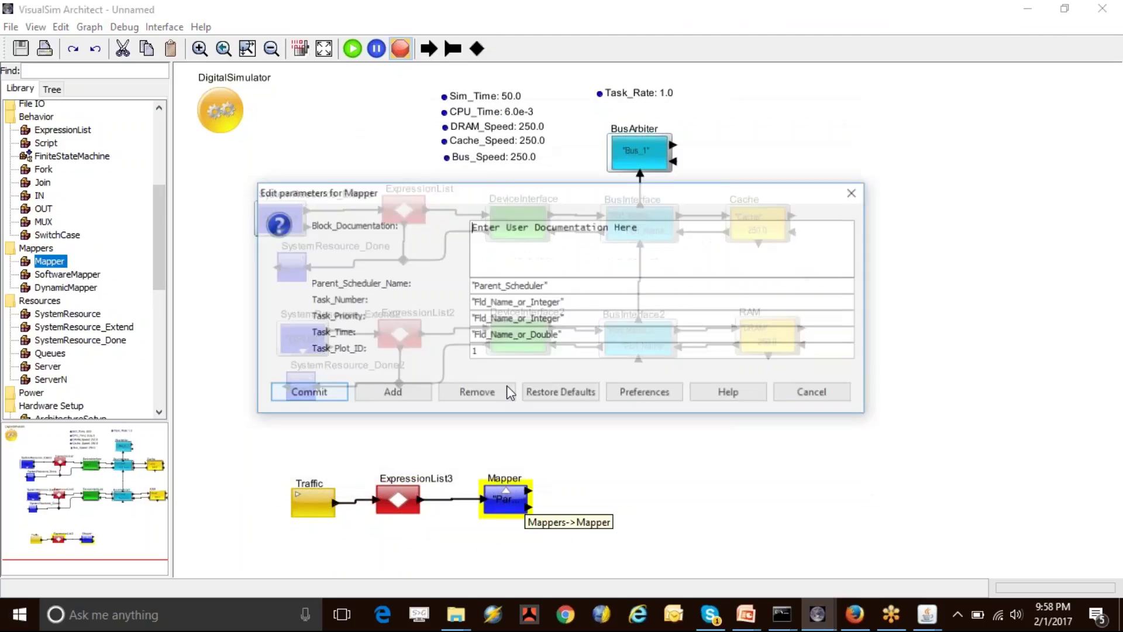
pyautogui.tripleClick(560, 286)
pyautogui.write('"A_Destination"')
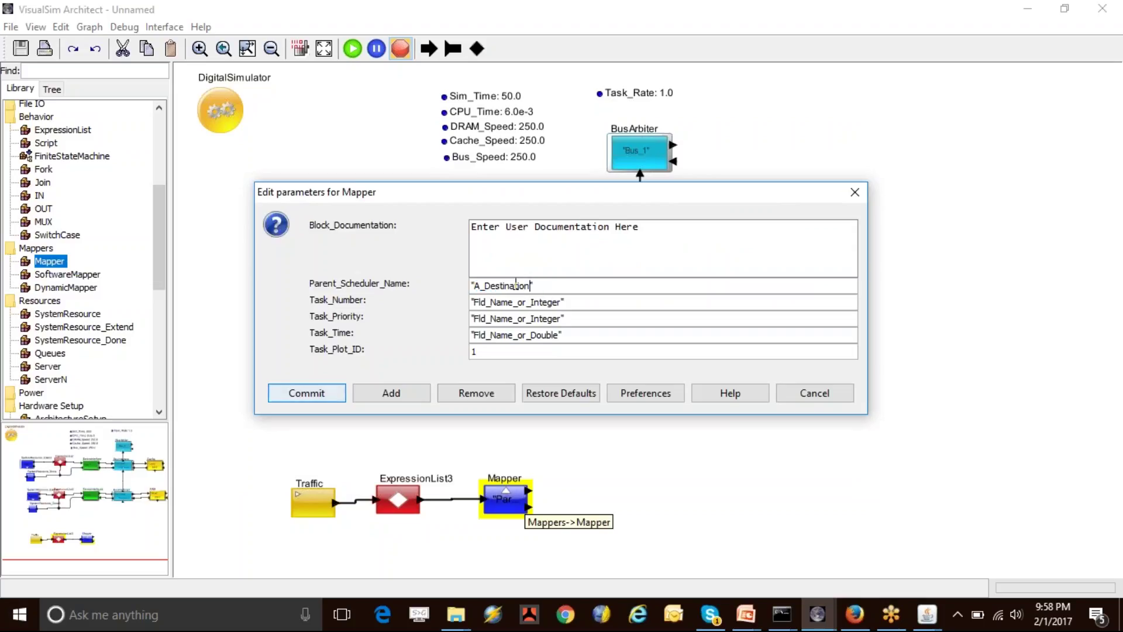
# Set the Mapper's Task_Number to 1 and its Task_Priority to 1
pyautogui.moveTo(496, 200); pyautogui.dragTo(723, 252)
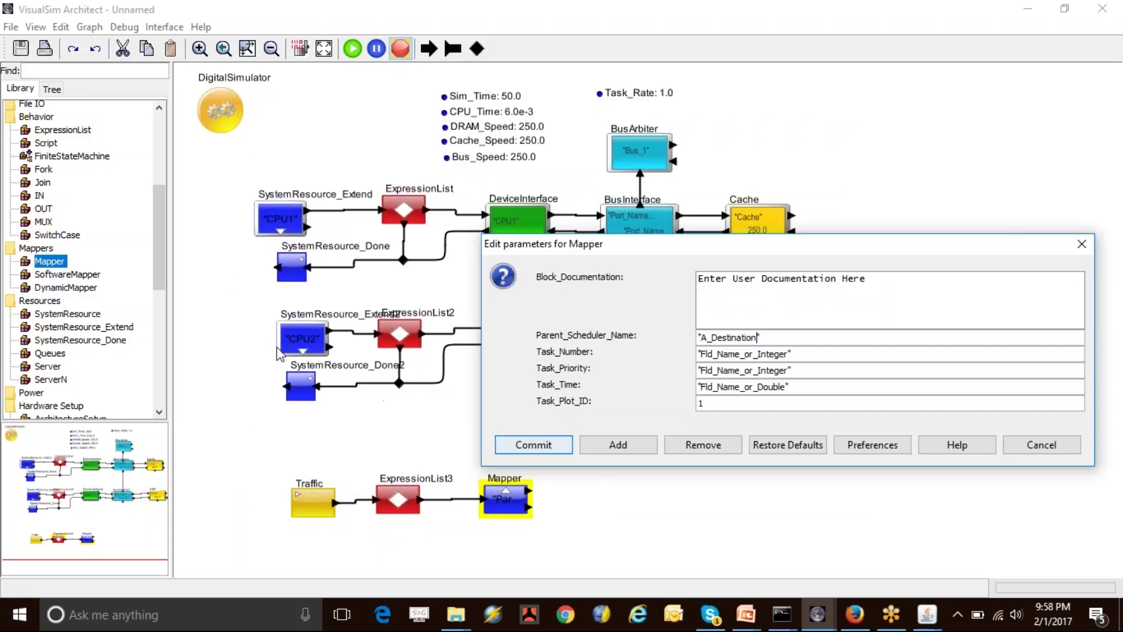
pyautogui.moveTo(732, 248); pyautogui.dragTo(665, 263)
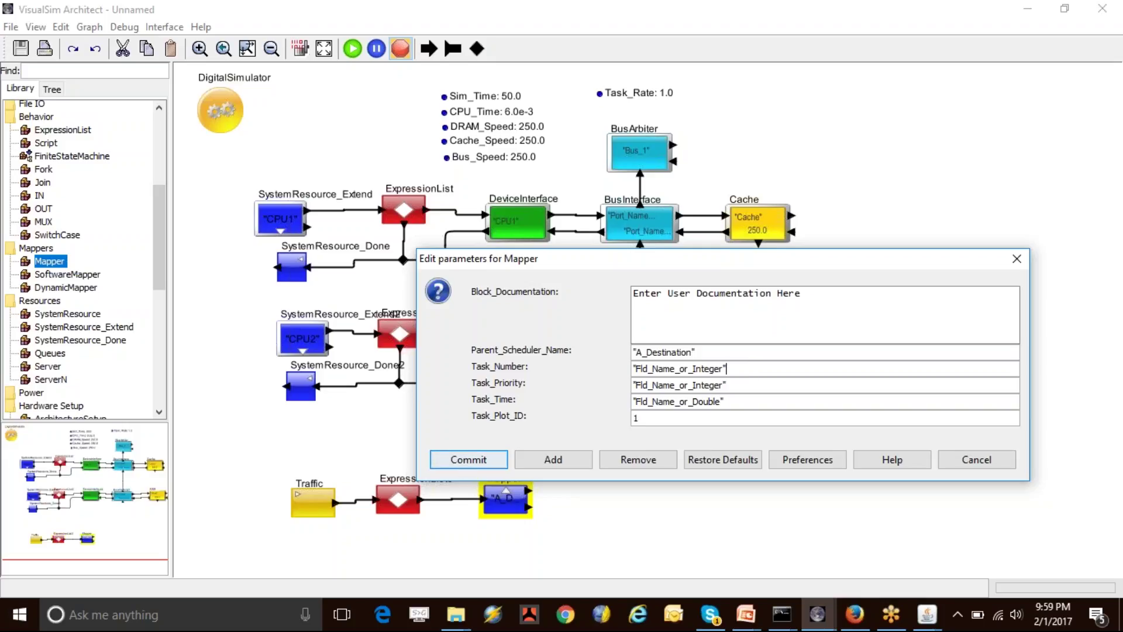
pyautogui.tripleClick(739, 369)
pyautogui.write('1')
pyautogui.click(735, 386)
pyautogui.tripleClick(735, 386)
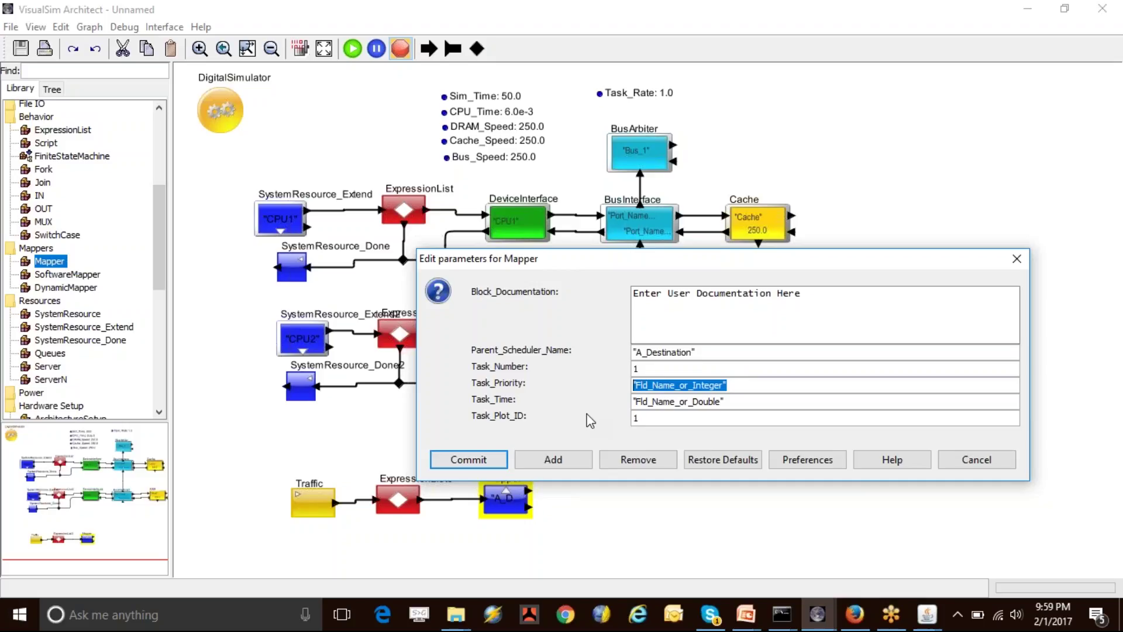
pyautogui.write('1')
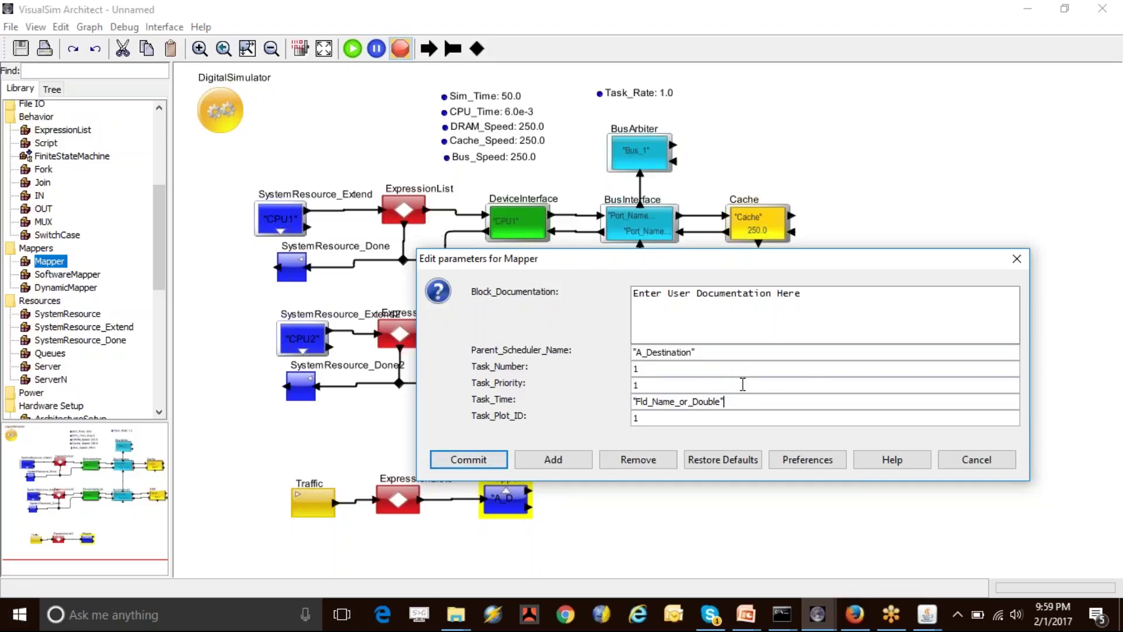
# Set the Mapper's Task_Time to CPU_Time
pyautogui.press('Tab')
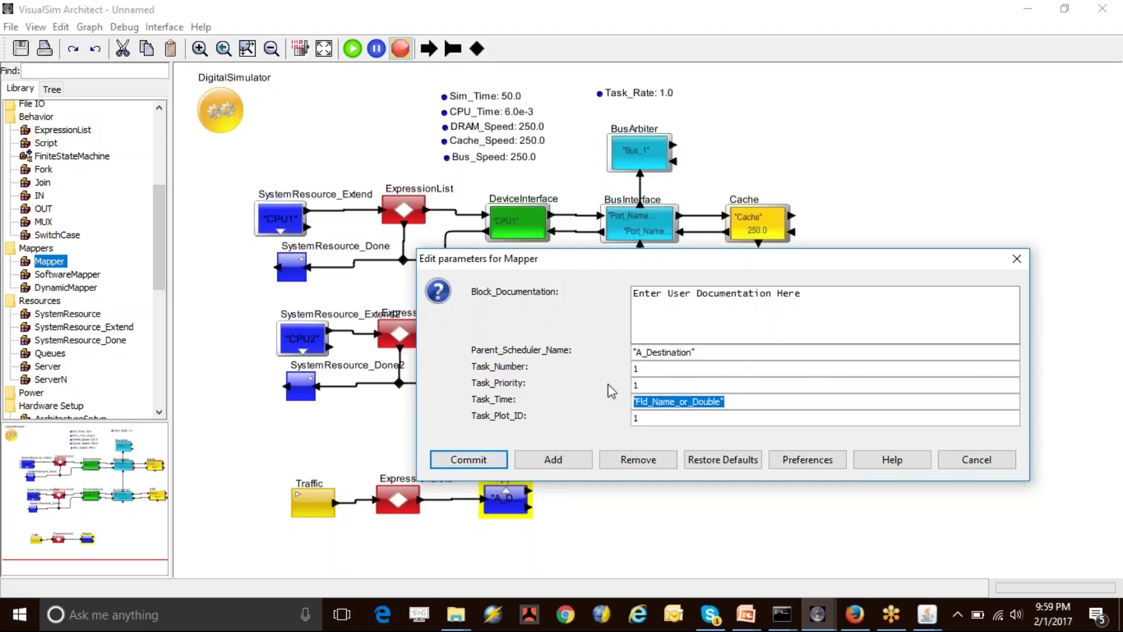
pyautogui.write('CPU_Time')
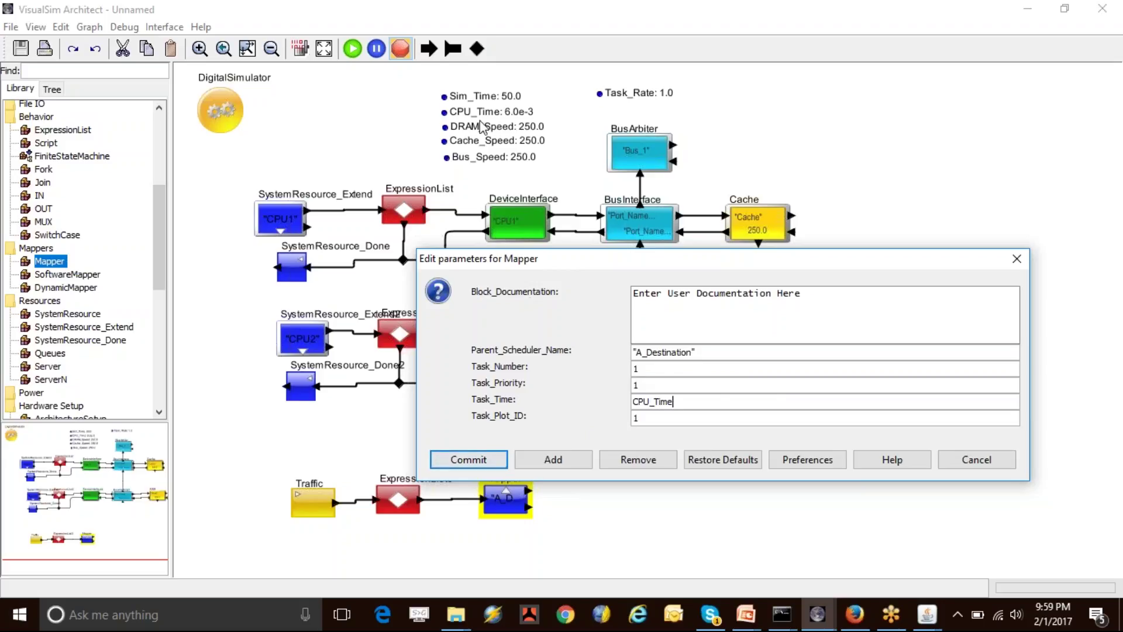
pyautogui.click(469, 459)
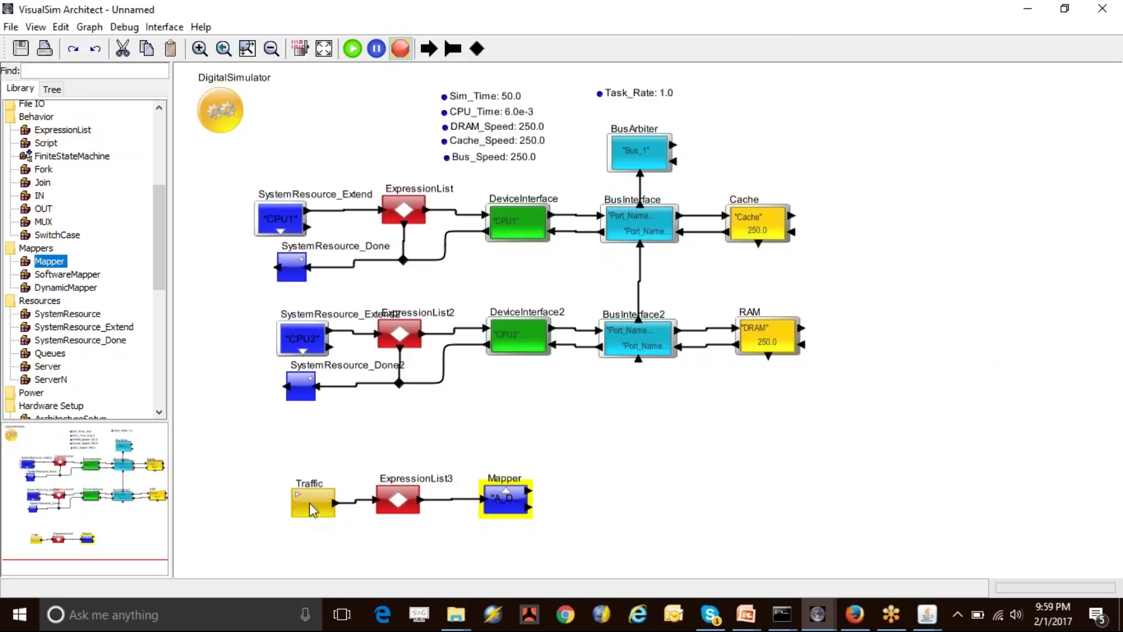
# Reposition the Traffic, ExpressionList3 and Mapper blocks so they line up in a straight row
pyautogui.moveTo(304, 516); pyautogui.dragTo(291, 512)
pyautogui.moveTo(395, 503); pyautogui.dragTo(404, 502)
pyautogui.moveTo(501, 503); pyautogui.dragTo(509, 501)
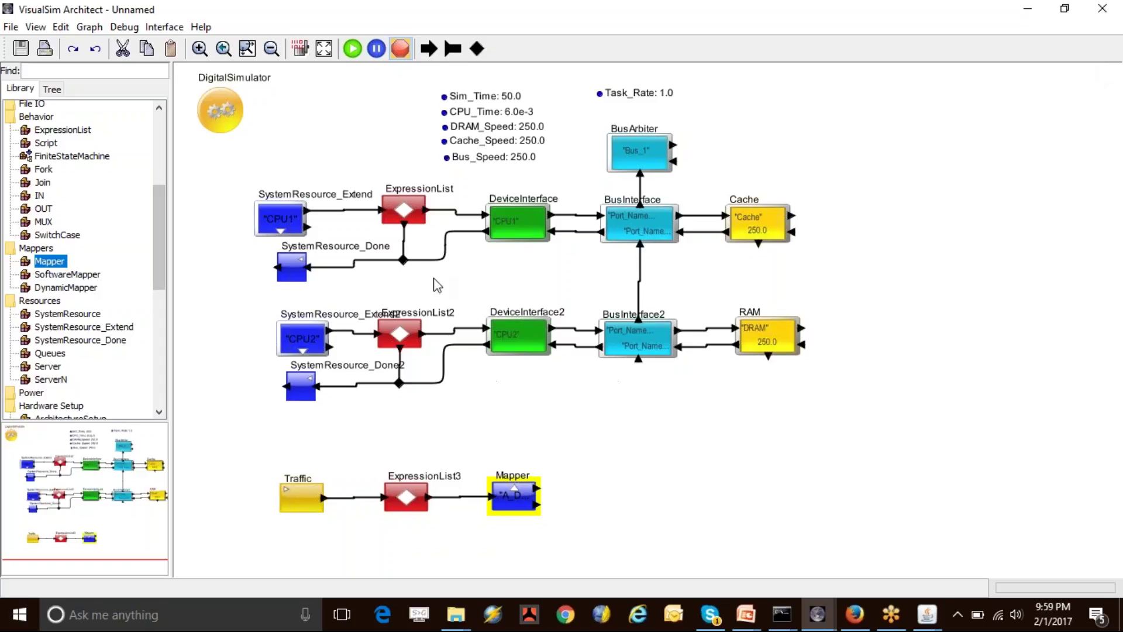
# Add another ExpressionList block beside the Mapper and wire the Mapper's upper output to its input
pyautogui.scroll(-5, 66, 311)
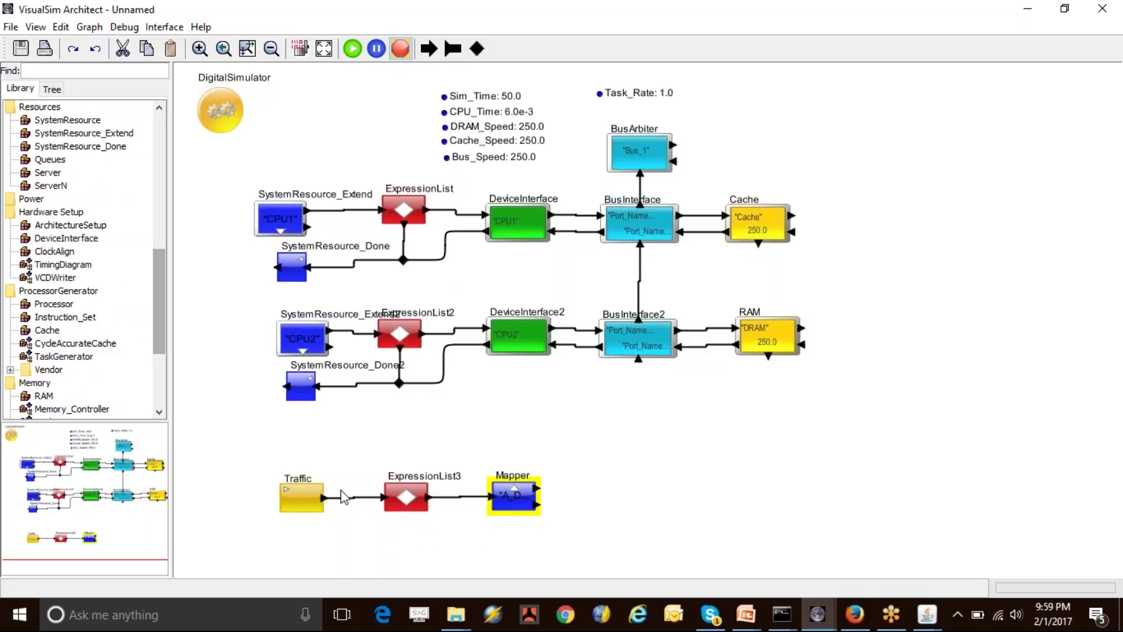
pyautogui.scroll(3, 76, 310)
pyautogui.scroll(2, 65, 201)
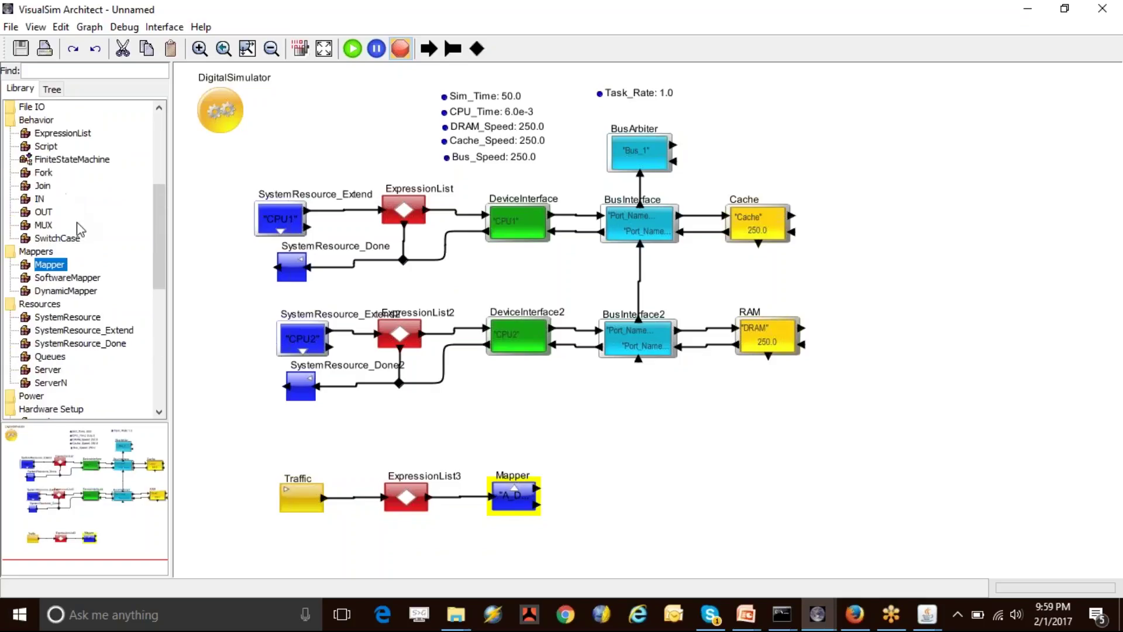
pyautogui.moveTo(63, 133)
pyautogui.mouseDown()
pyautogui.moveTo(598, 477)
pyautogui.moveTo(588, 497)
pyautogui.moveTo(638, 497)
pyautogui.mouseUp()
pyautogui.click(561, 324)
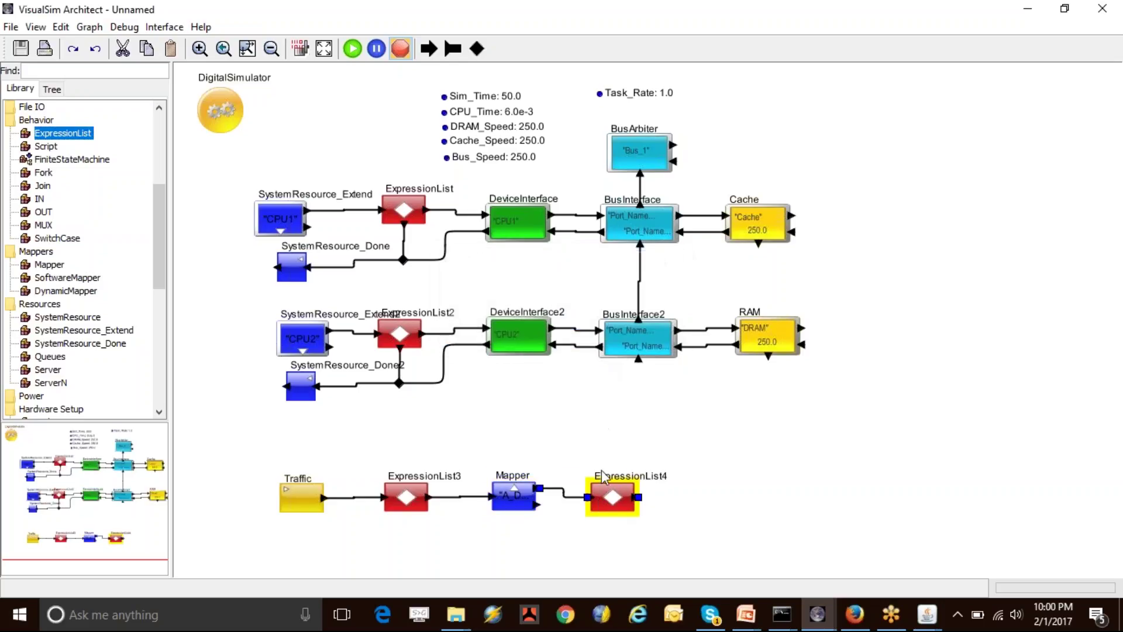
pyautogui.click(648, 537)
# Clear the template expressions in ExpressionList4 and set its Output_Values to input.TIME_RESPONSE
pyautogui.doubleClick(612, 499)
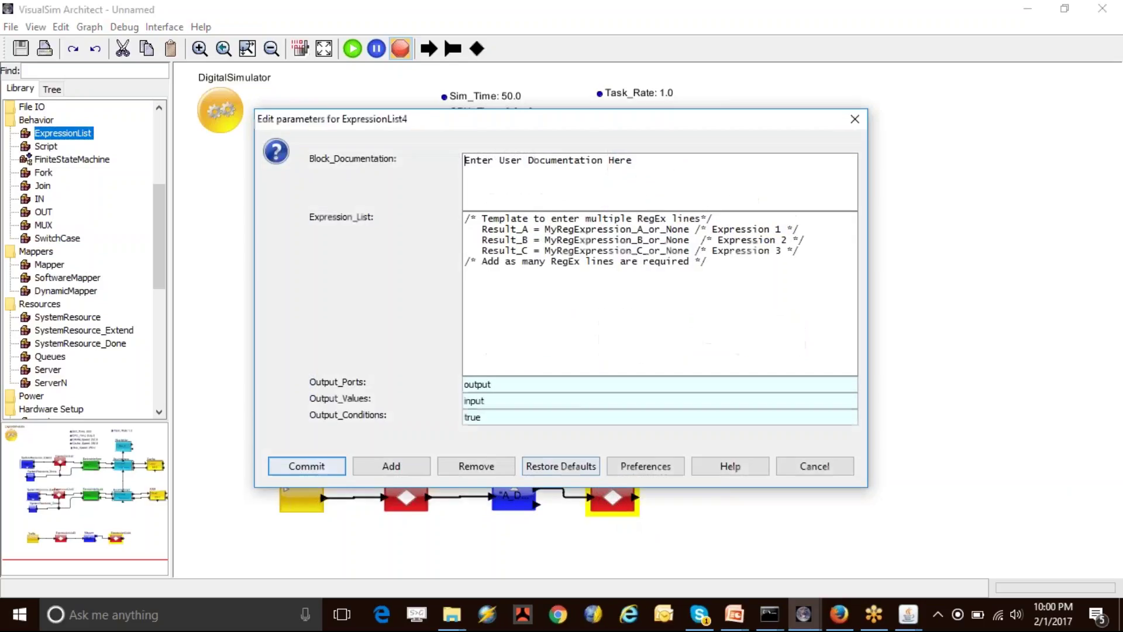
pyautogui.moveTo(736, 293); pyautogui.dragTo(737, 198)
pyautogui.press('BackSpace')
pyautogui.click(511, 399)
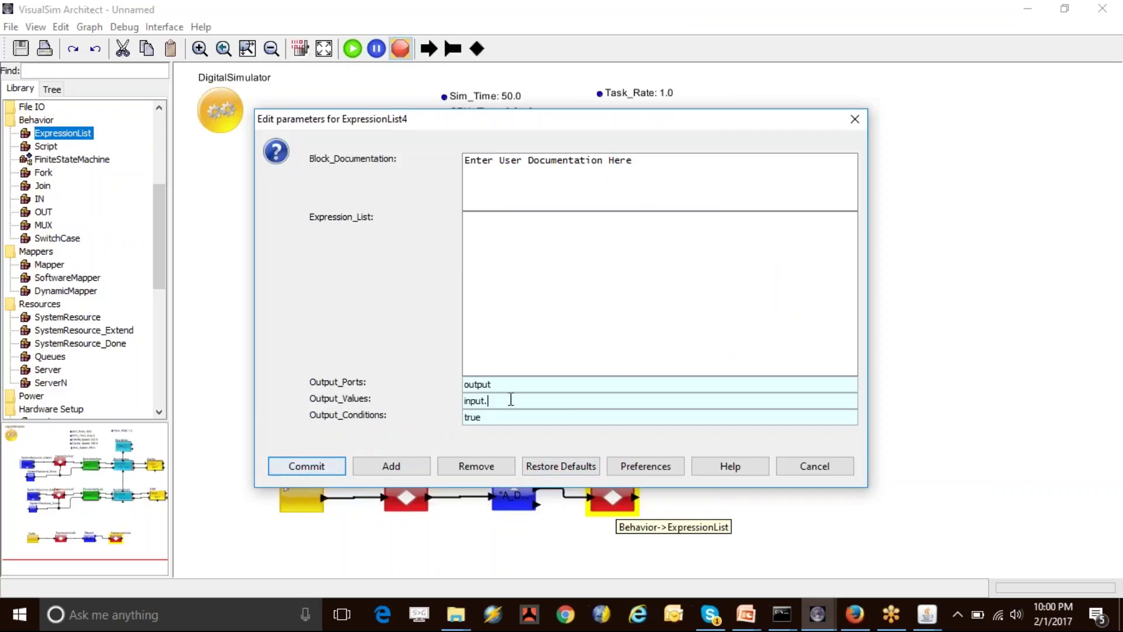
pyautogui.write('.TIME_R')
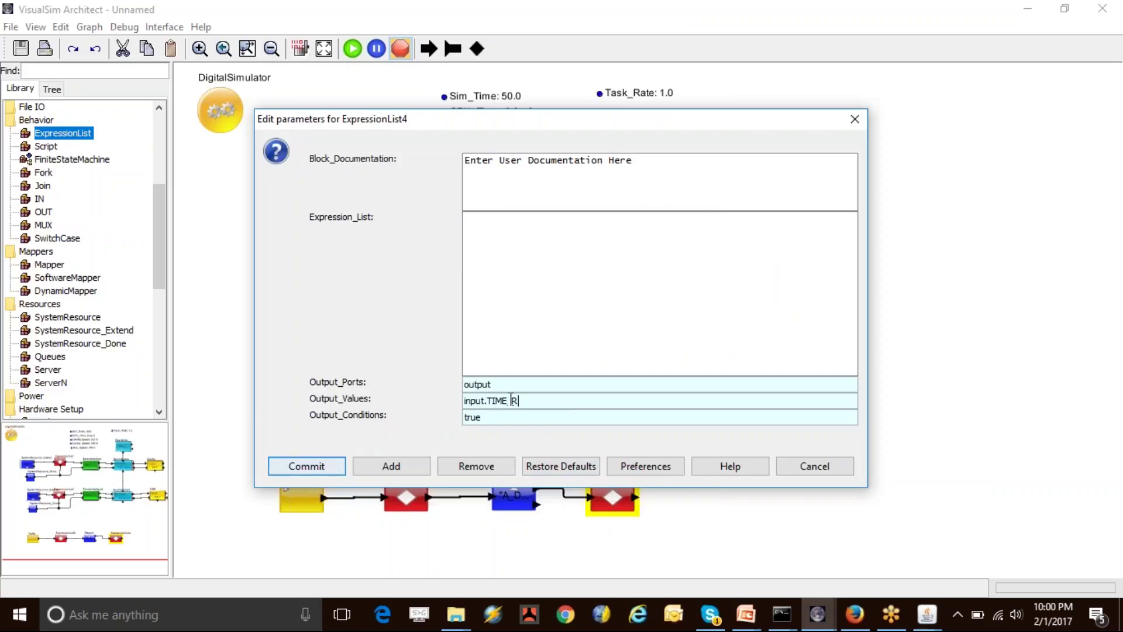
pyautogui.write('ESPONSE')
pyautogui.doubleClick(526, 402)
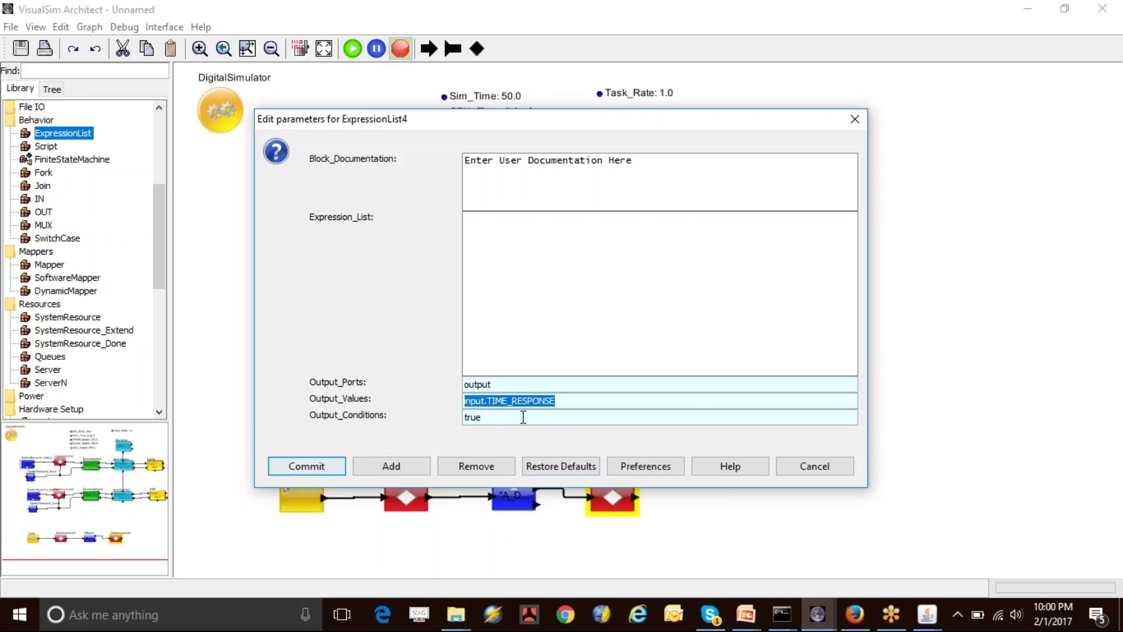
pyautogui.click(558, 400)
pyautogui.moveTo(558, 399); pyautogui.dragTo(492, 401)
pyautogui.click(328, 464)
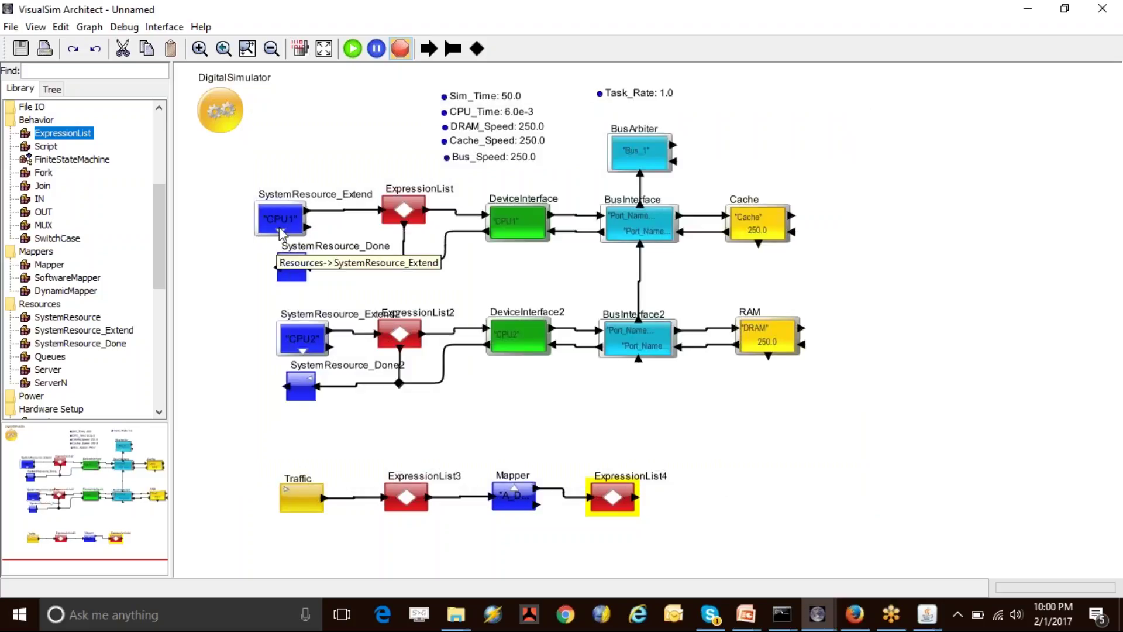
# Add a TimeDataPlotter after ExpressionList4 and wire ExpressionList4's output to it
pyautogui.moveTo(601, 510); pyautogui.dragTo(595, 505)
pyautogui.scroll(2, 48, 170)
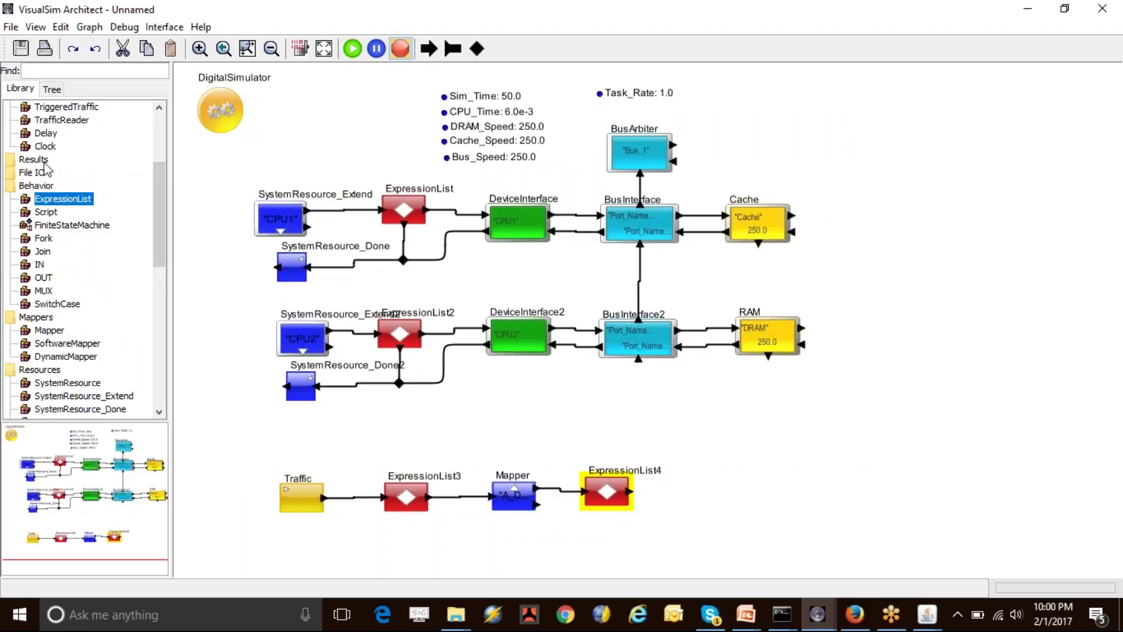
pyautogui.doubleClick(35, 159)
pyautogui.moveTo(61, 187); pyautogui.dragTo(727, 484)
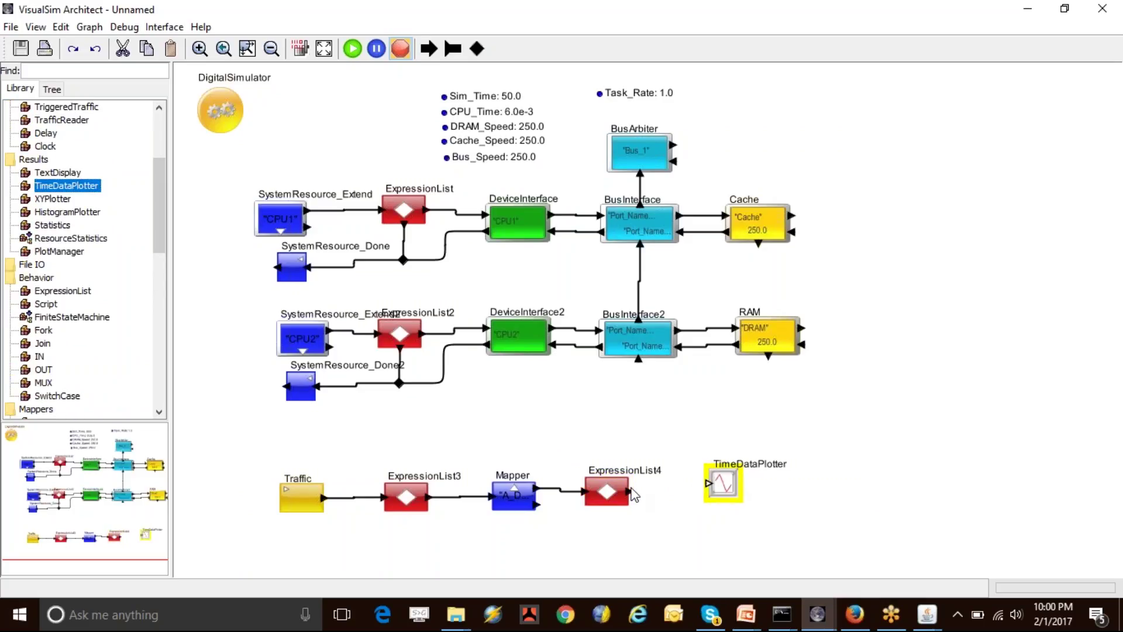
pyautogui.moveTo(632, 491); pyautogui.dragTo(715, 496)
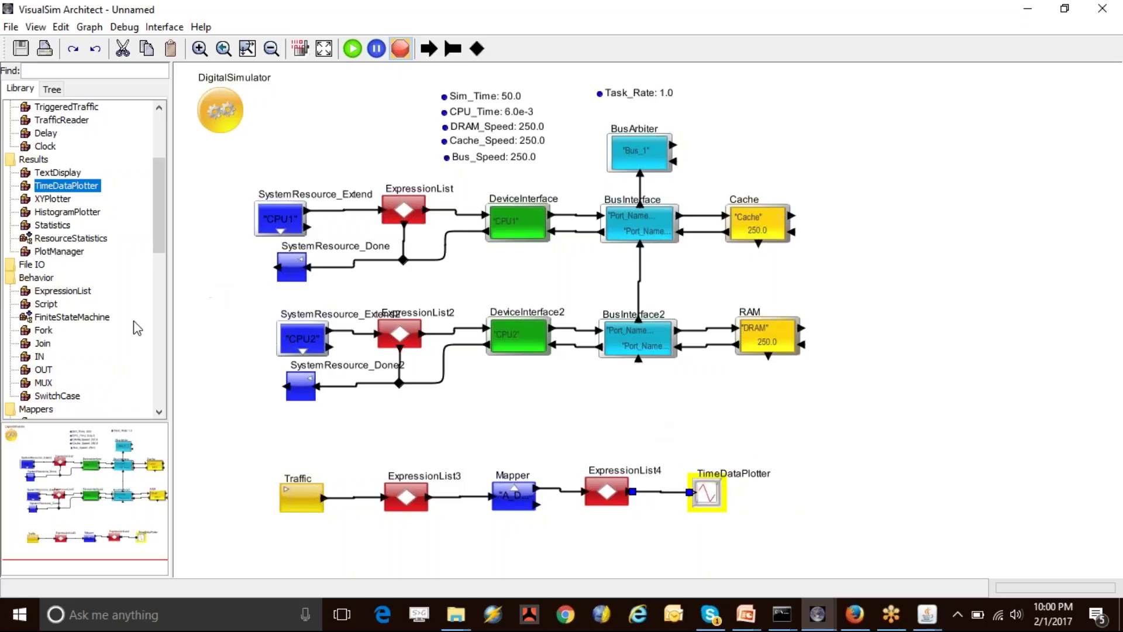
# Add an ArchitectureSetup block in the free area above the Cache block
pyautogui.moveTo(155, 234); pyautogui.dragTo(157, 305)
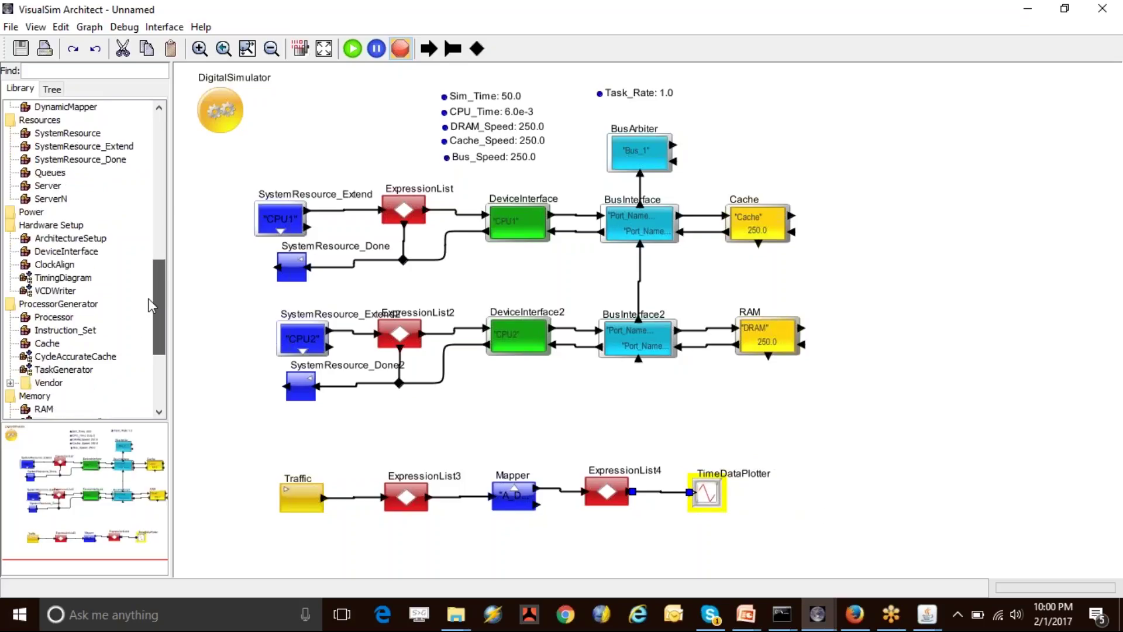
pyautogui.moveTo(88, 240); pyautogui.dragTo(787, 101)
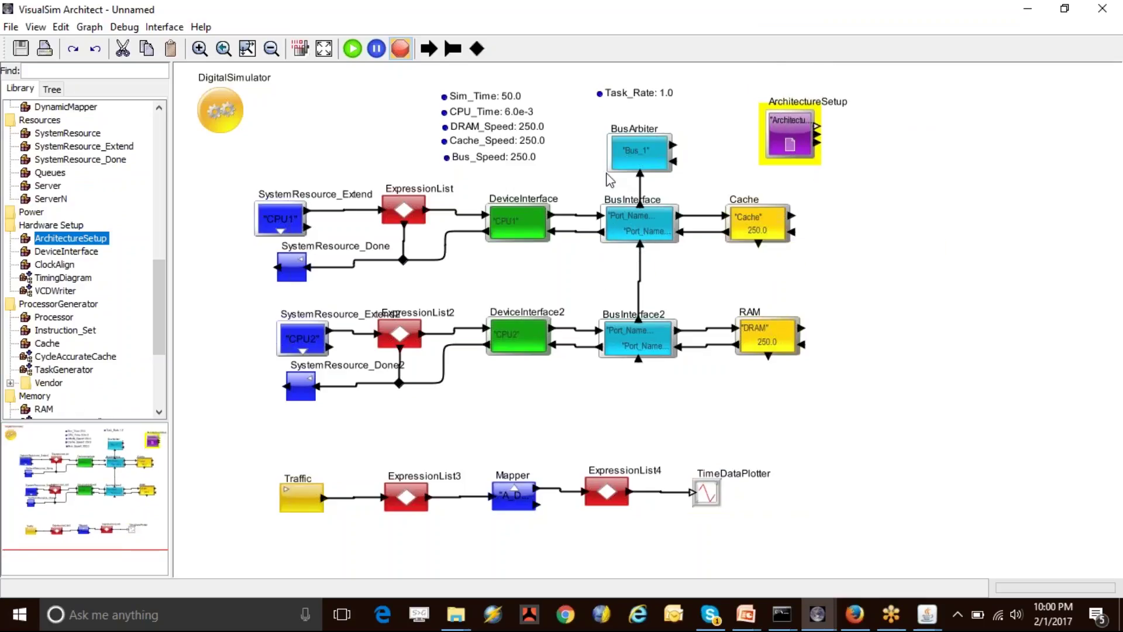
pyautogui.moveTo(602, 143); pyautogui.dragTo(649, 372)
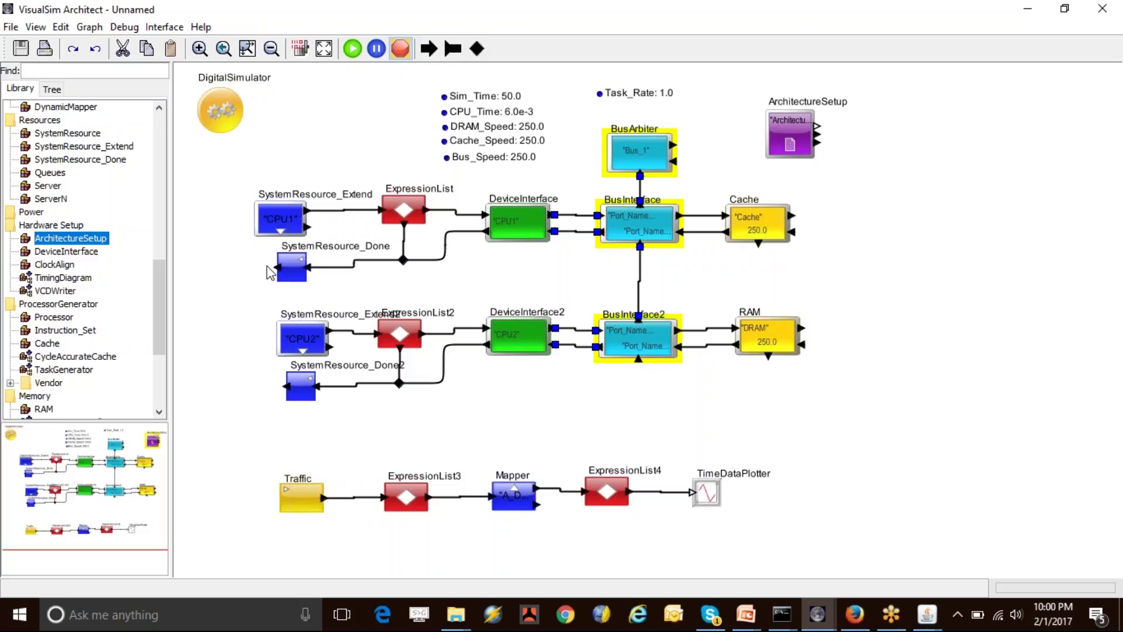
pyautogui.moveTo(245, 232); pyautogui.dragTo(383, 391)
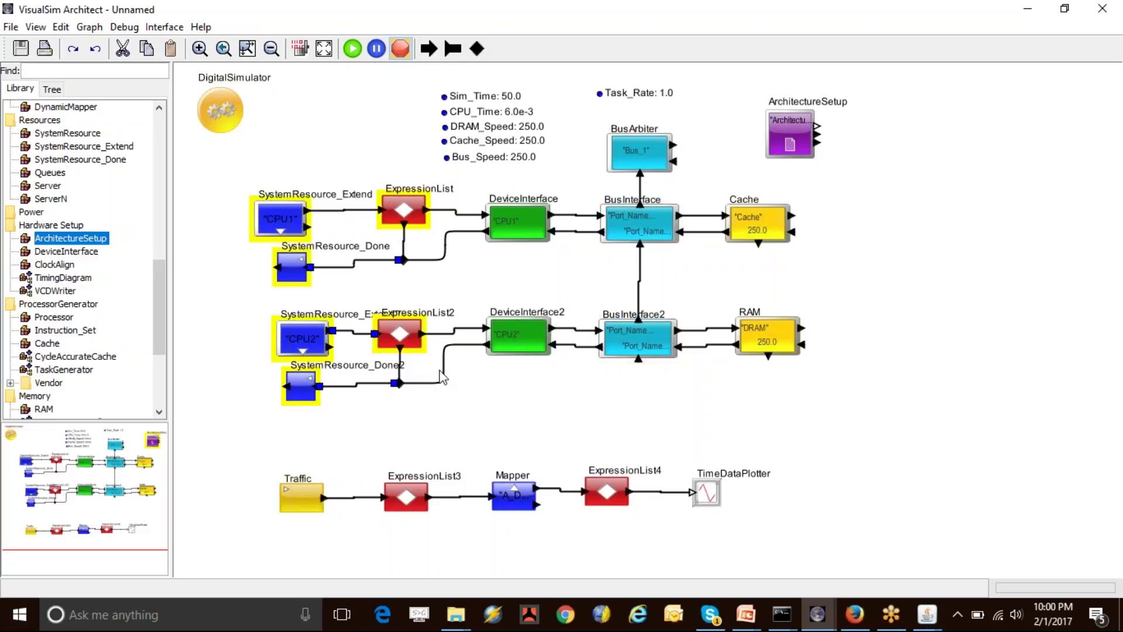
pyautogui.click(537, 424)
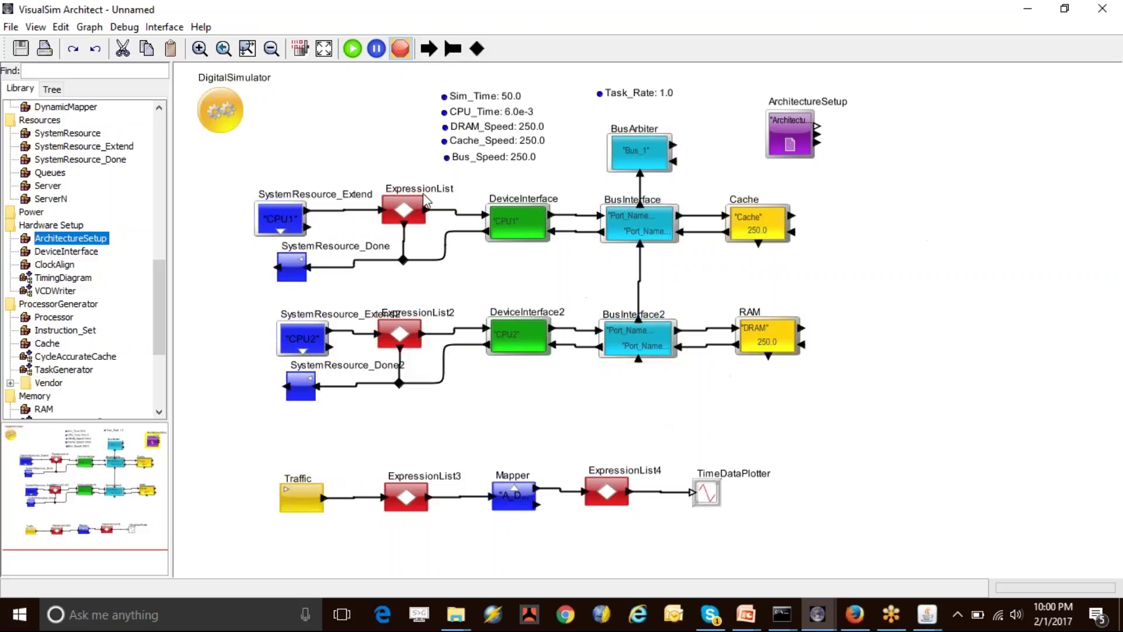
# Run the simulation and correct IO_Bytes to 32 in the CPU DeviceInterface blocks
pyautogui.click(352, 49)
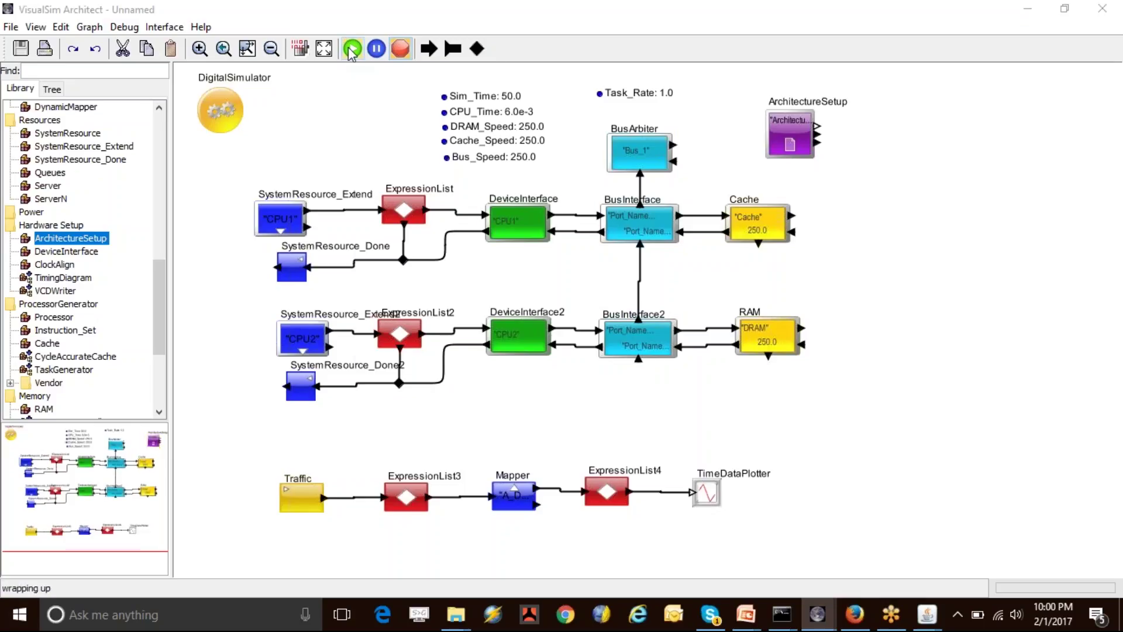
pyautogui.click(508, 340)
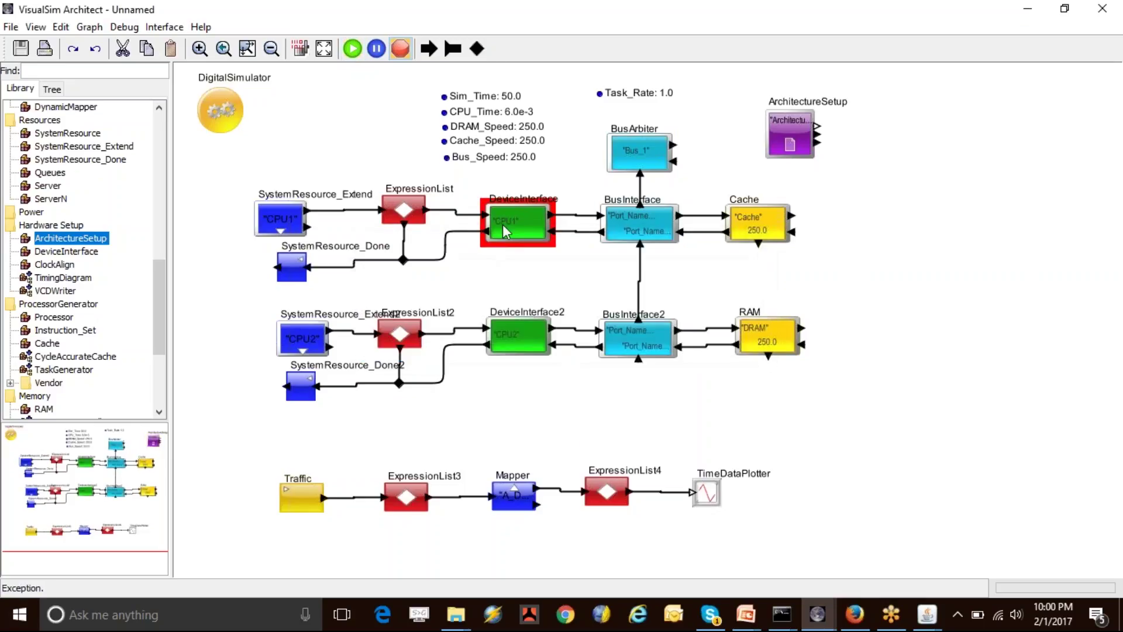
pyautogui.press('BackSpace')
pyautogui.press('BackSpace')
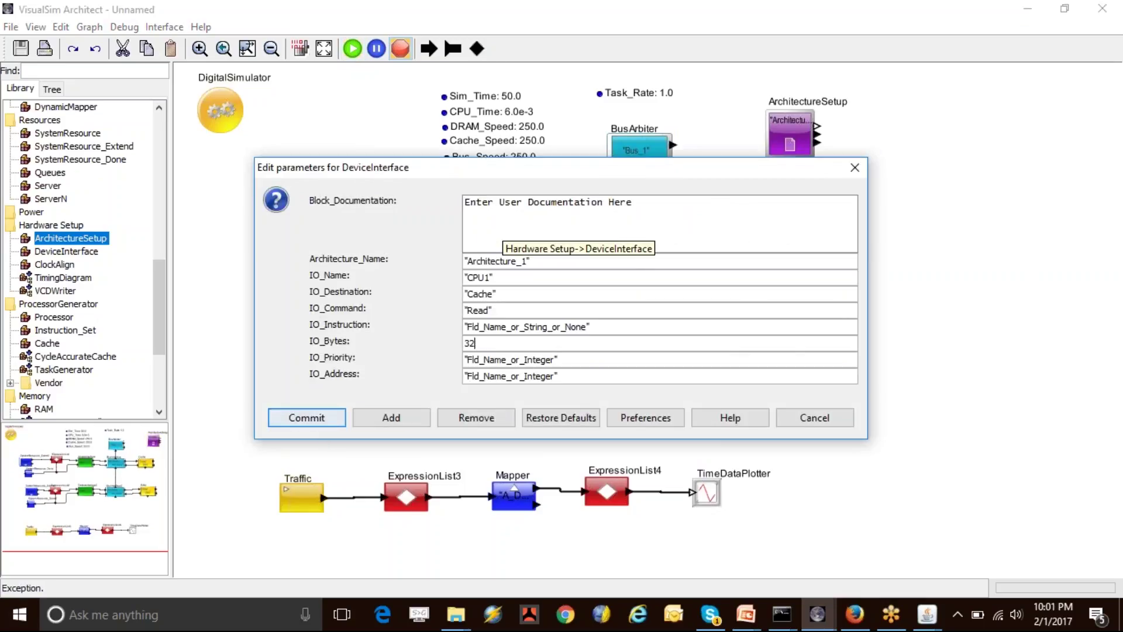
pyautogui.click(290, 416)
pyautogui.press('BackSpace')
pyautogui.click(335, 424)
# Rerun the simulation and check the exact name of the Sim_Time parameter
pyautogui.click(352, 49)
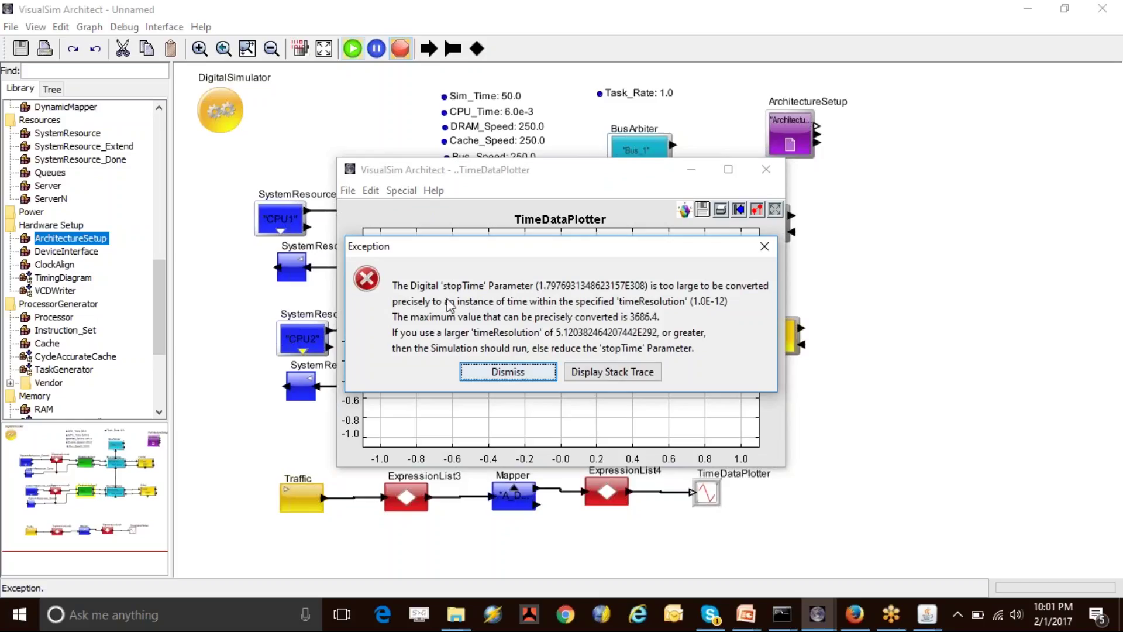
pyautogui.click(506, 371)
pyautogui.click(503, 99)
pyautogui.rightClick(503, 102)
pyautogui.click(559, 127)
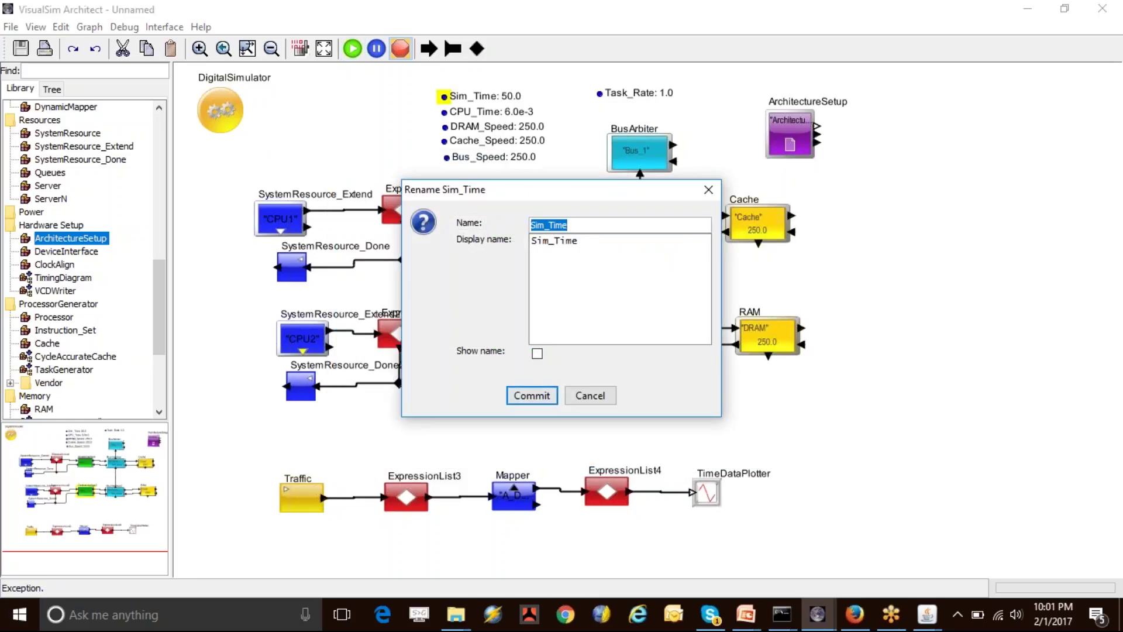
pyautogui.click(530, 396)
# Set the DigitalSimulator's stopTime to Sim_Time and run the simulation with the plot window moved aside
pyautogui.doubleClick(220, 110)
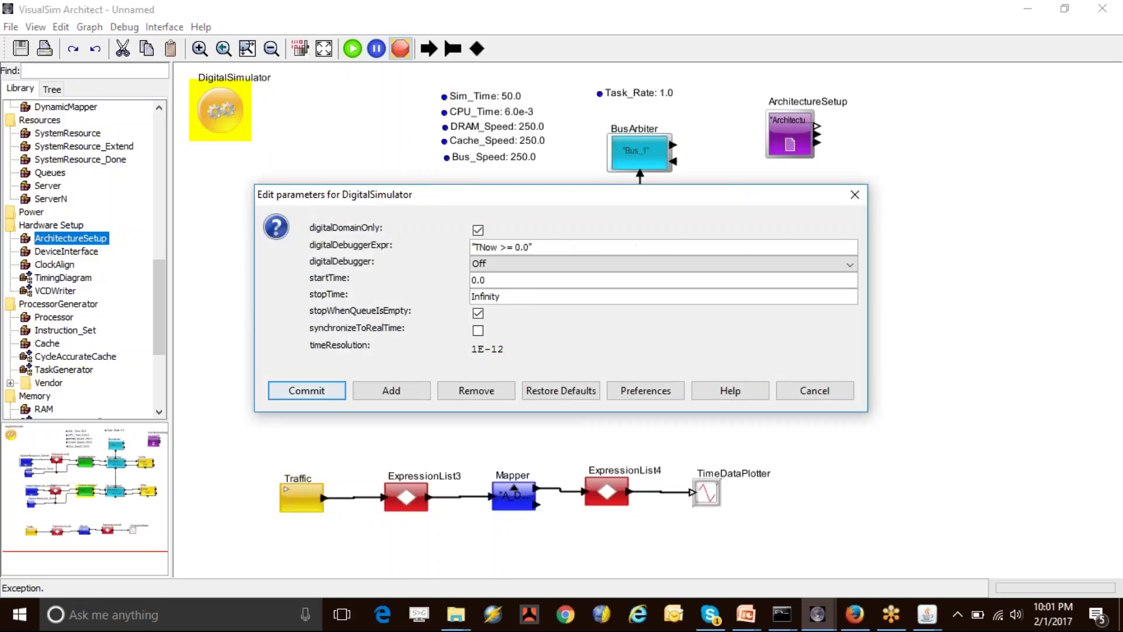
pyautogui.doubleClick(526, 297)
pyautogui.write('Sim_Time')
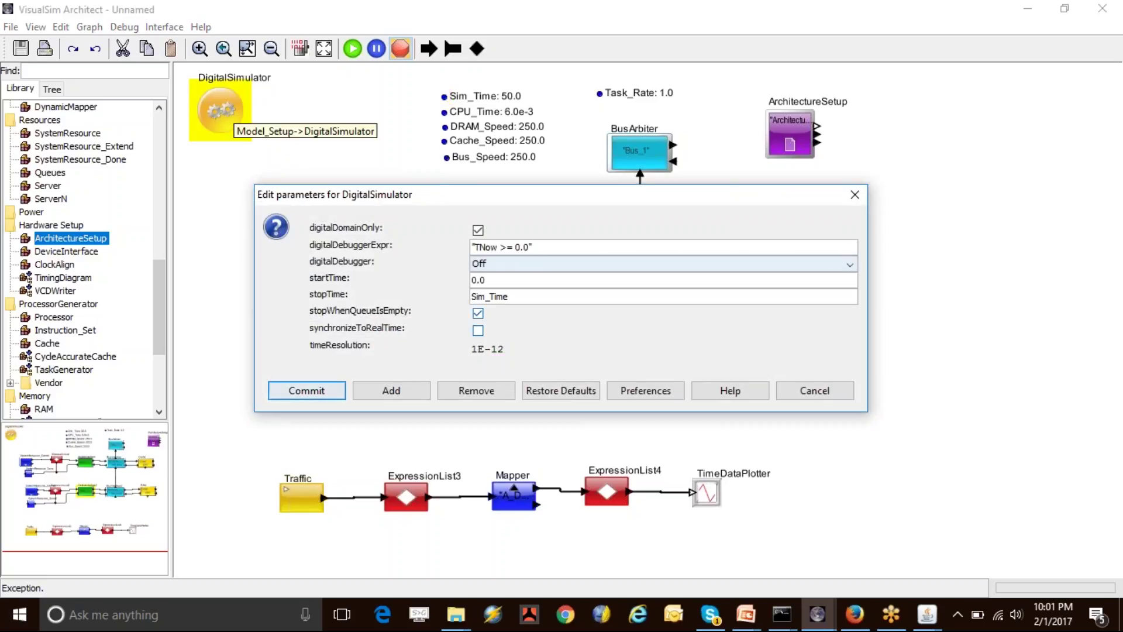
pyautogui.click(306, 390)
pyautogui.click(353, 48)
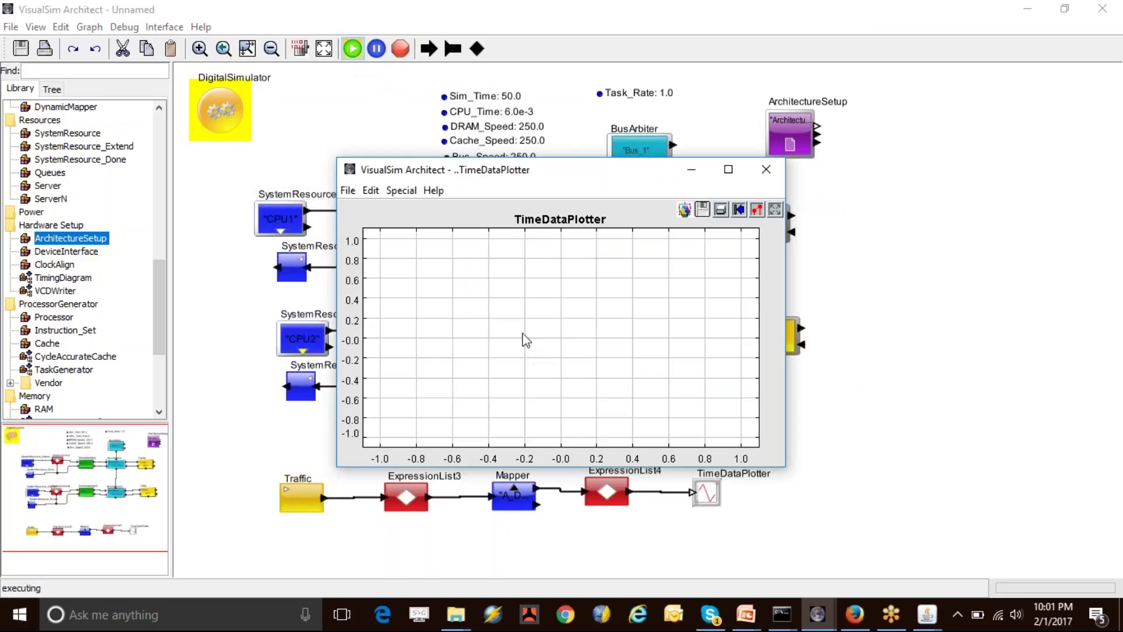
pyautogui.moveTo(494, 175); pyautogui.dragTo(346, 162)
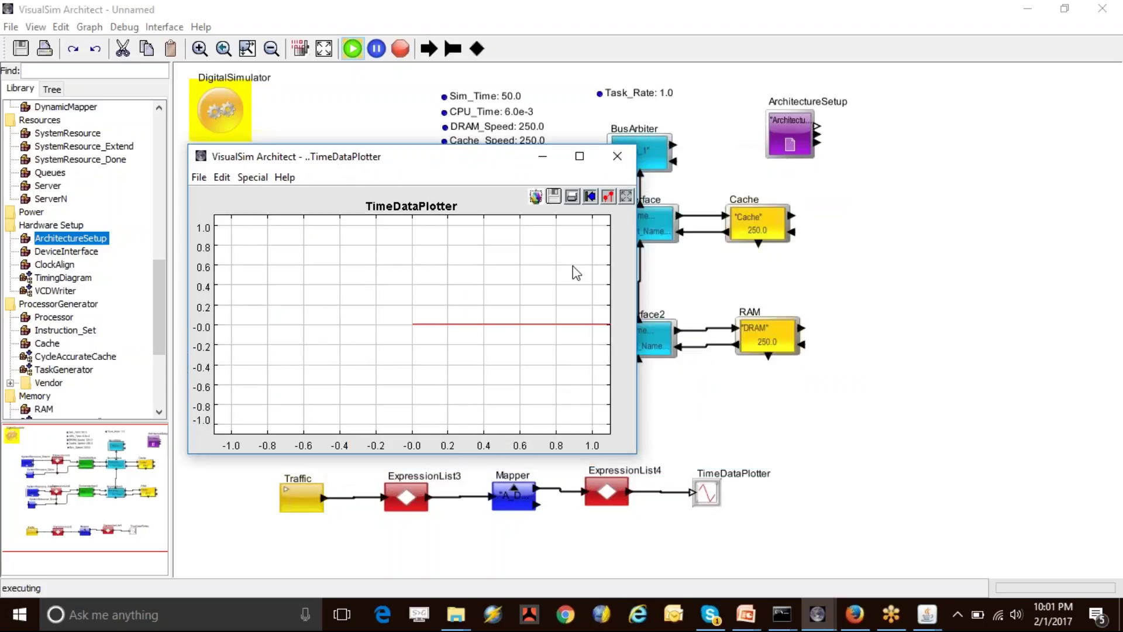
# Mark the TimeDataPlotter's data points with dots and fit the plot to the incoming data
pyautogui.click(609, 196)
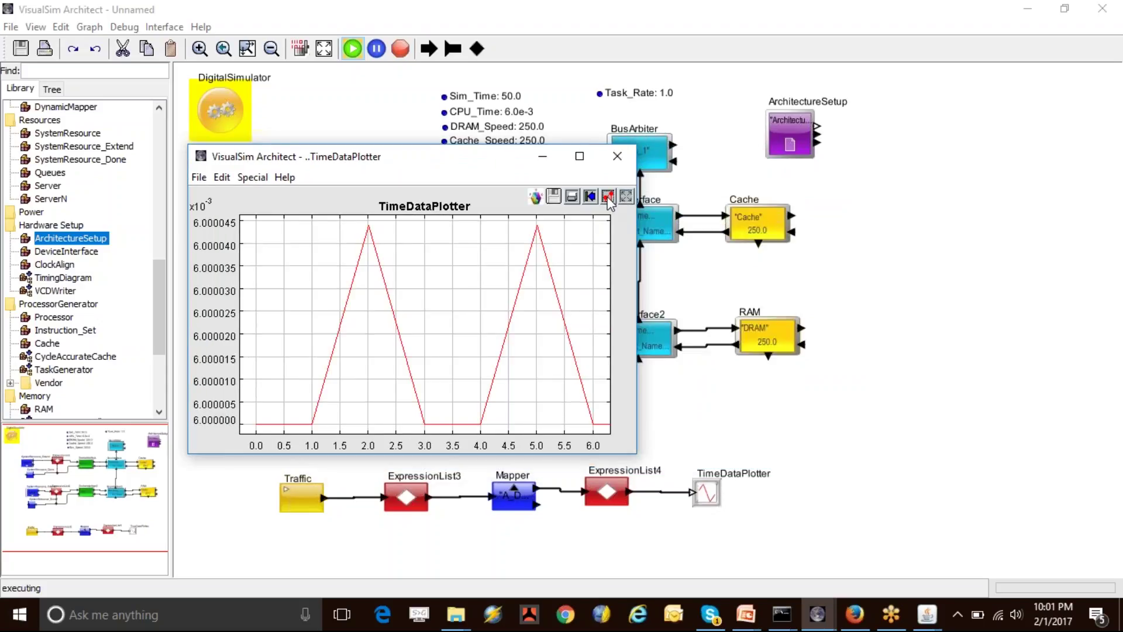
pyautogui.click(627, 195)
pyautogui.click(391, 319)
pyautogui.click(383, 398)
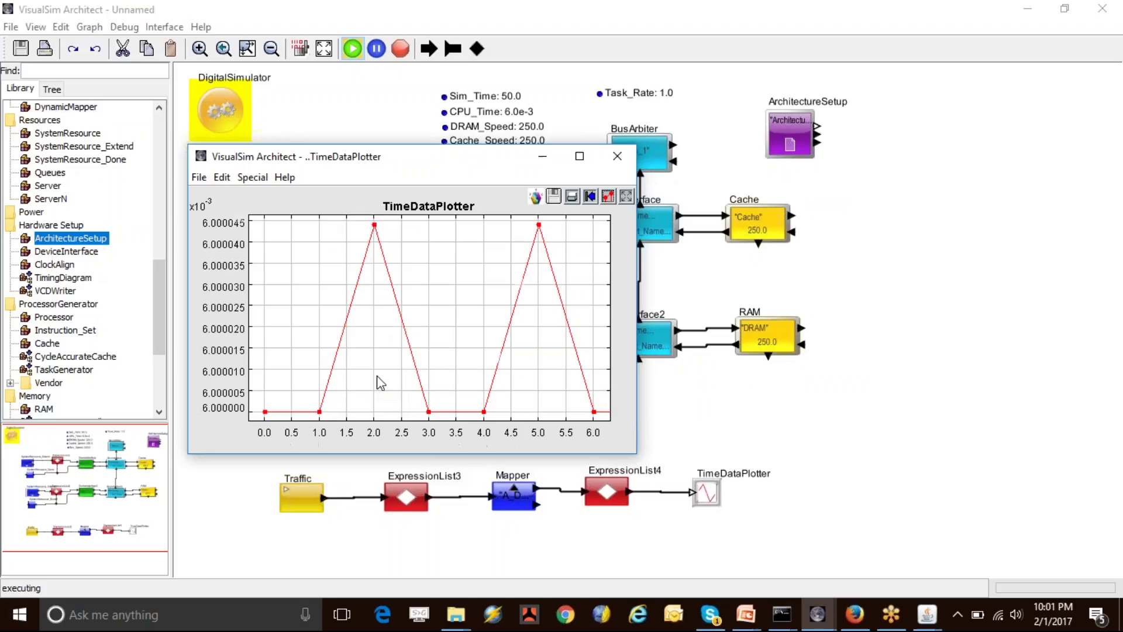
pyautogui.click(626, 200)
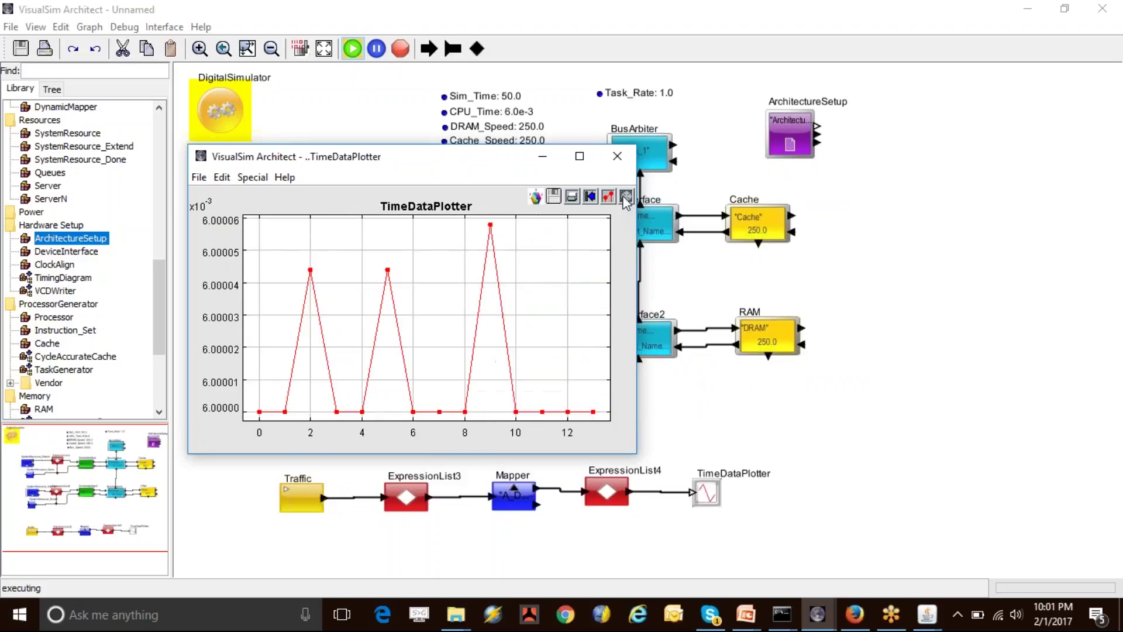
pyautogui.click(626, 200)
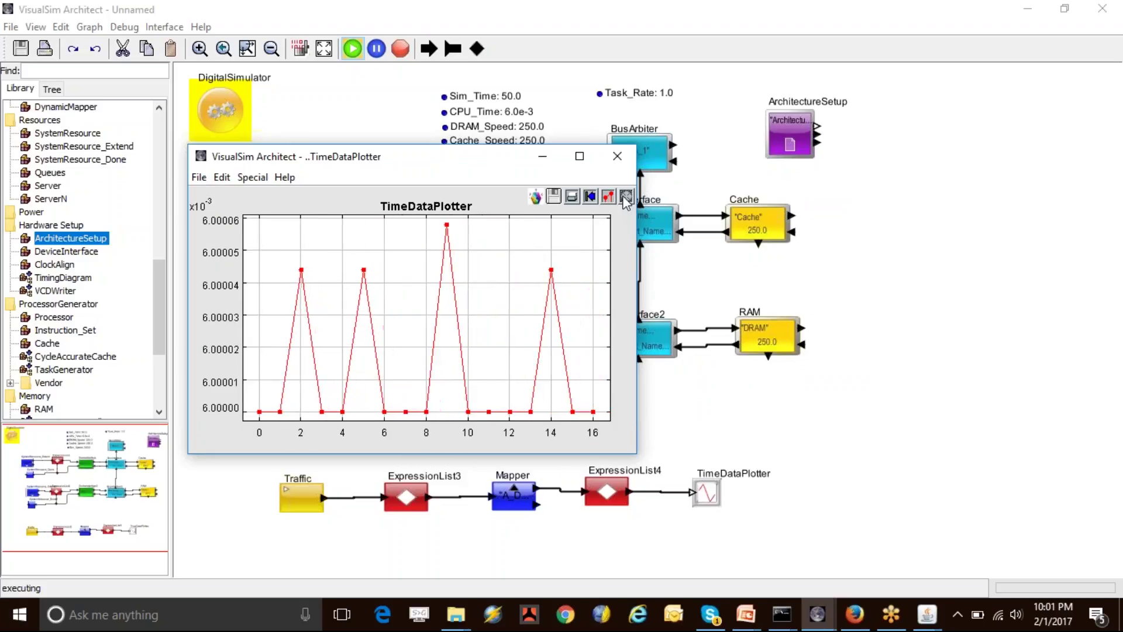
# Format the plot without connecting lines and with stems on the data points
pyautogui.click(610, 196)
pyautogui.click(616, 304)
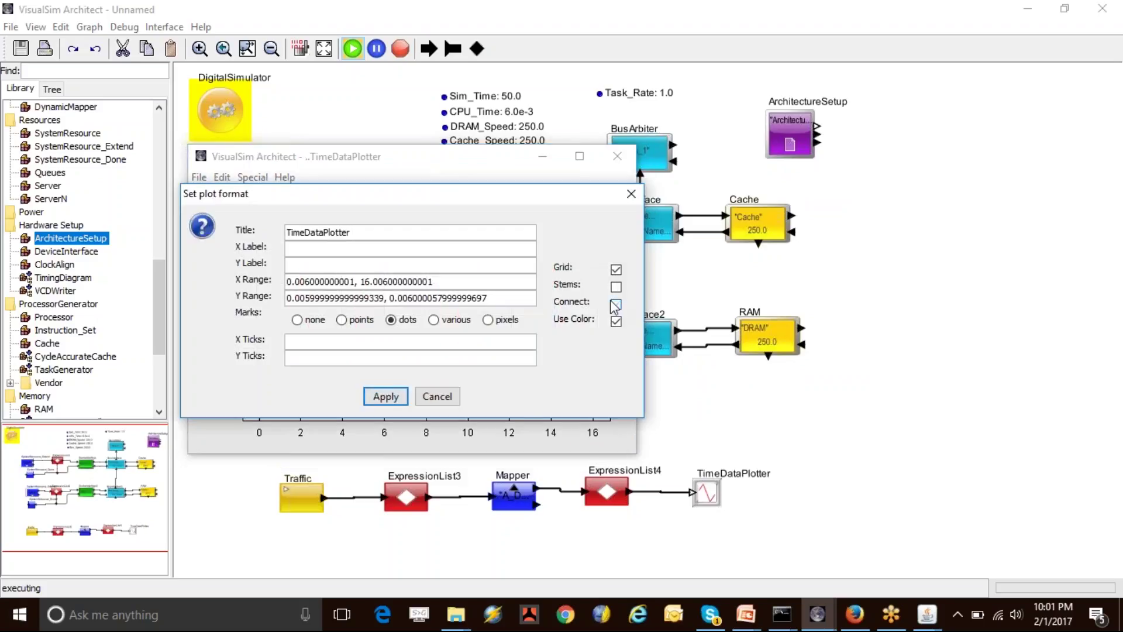
pyautogui.click(616, 287)
pyautogui.click(386, 397)
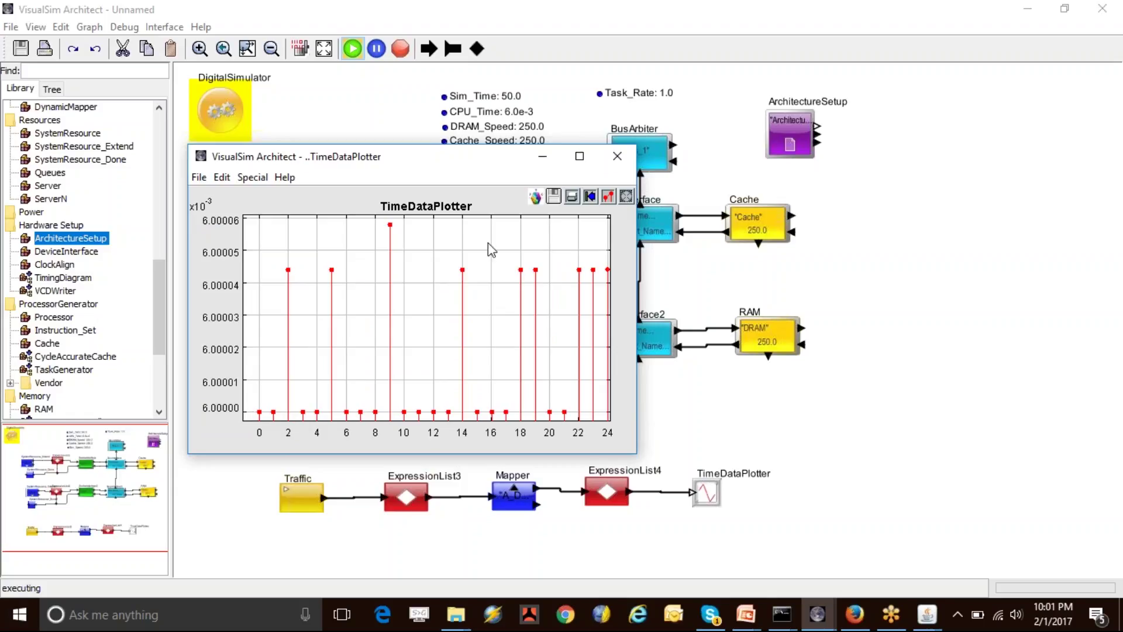
# Zoom in on the higher response-time points in the TimeDataPlotter, restore the full range and compare them with the model
pyautogui.moveTo(436, 156); pyautogui.dragTo(638, 179)
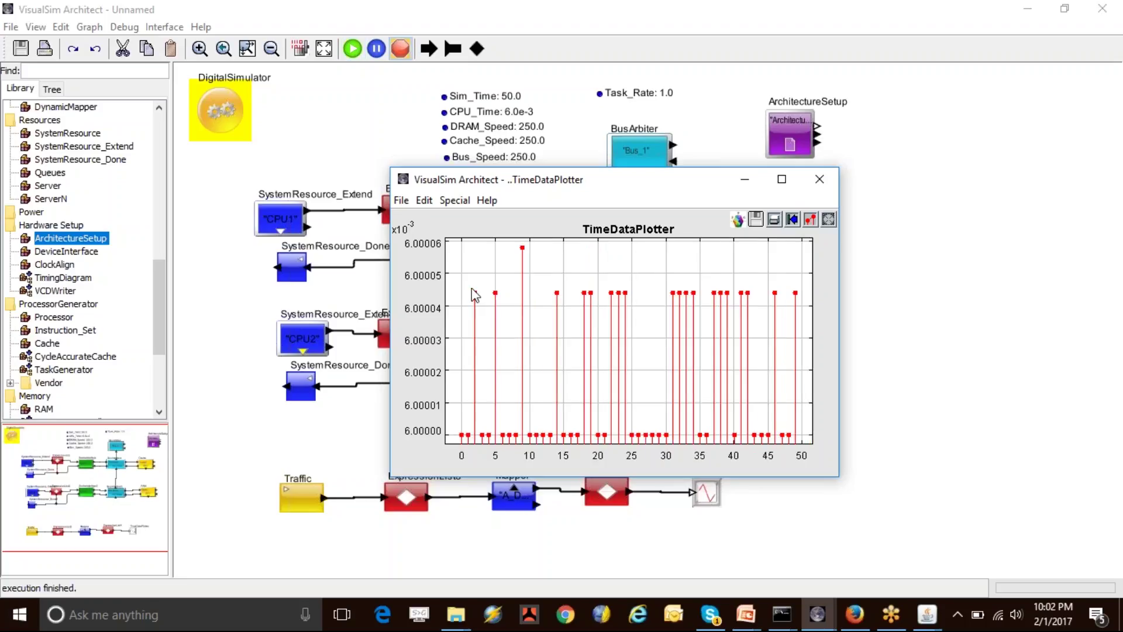
pyautogui.moveTo(469, 287); pyautogui.dragTo(816, 300)
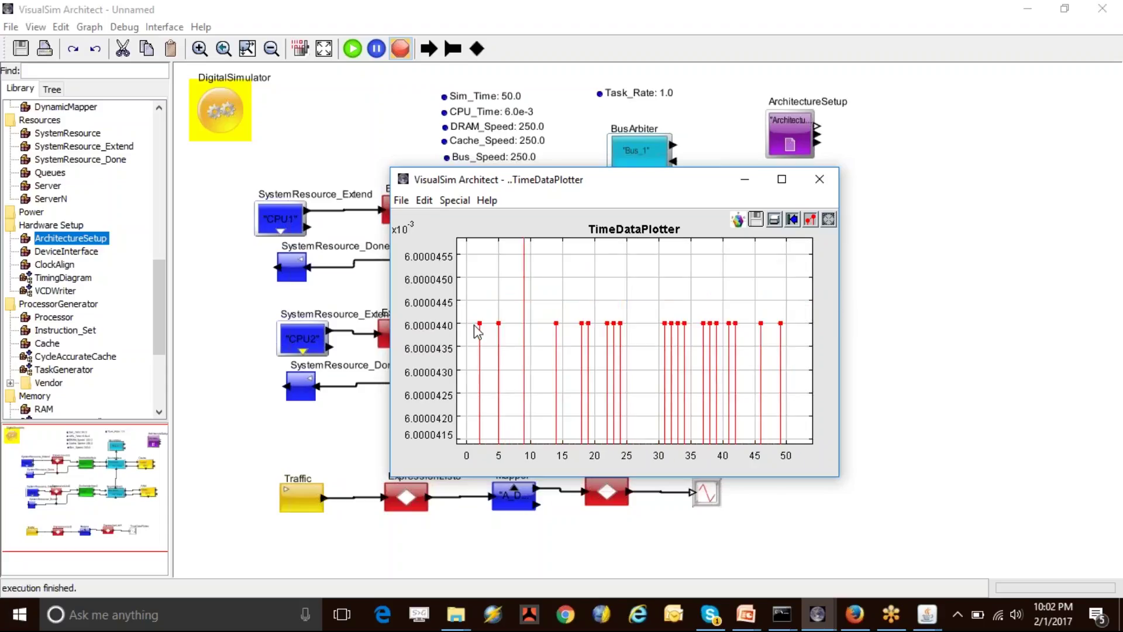
pyautogui.click(828, 220)
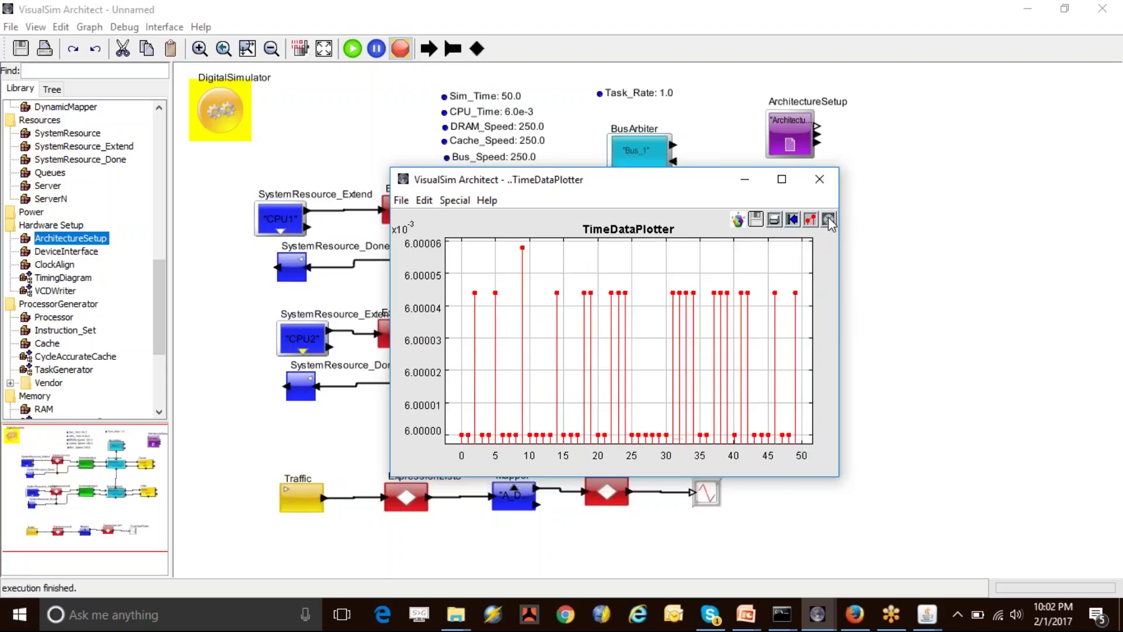
pyautogui.moveTo(462, 284); pyautogui.dragTo(839, 305)
pyautogui.click(829, 220)
pyautogui.moveTo(548, 186); pyautogui.dragTo(283, 133)
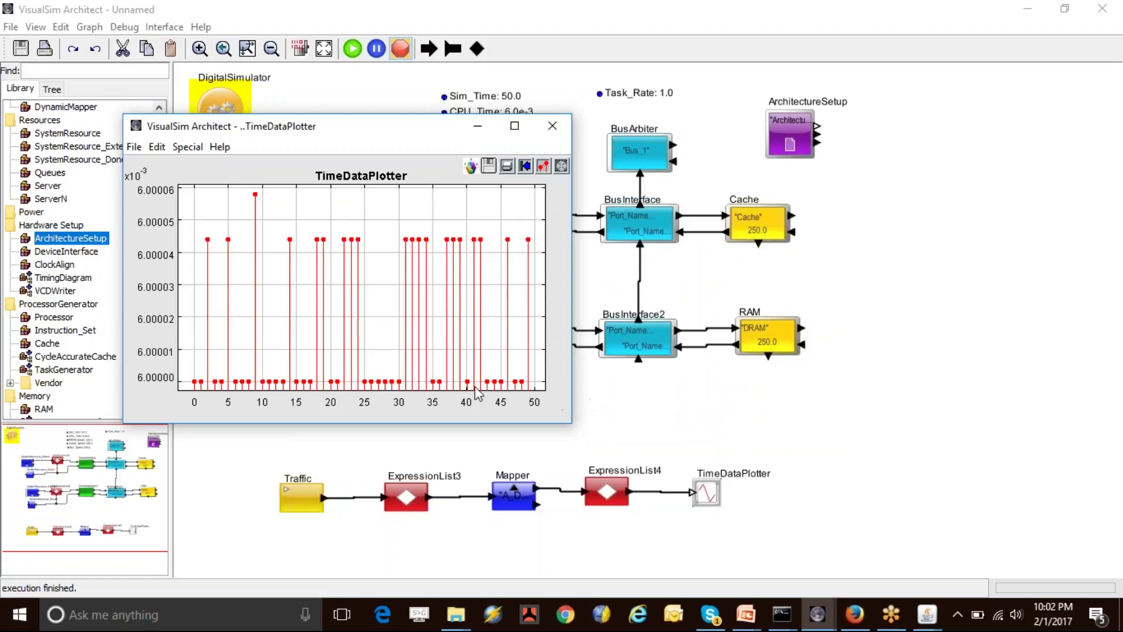
pyautogui.click(646, 420)
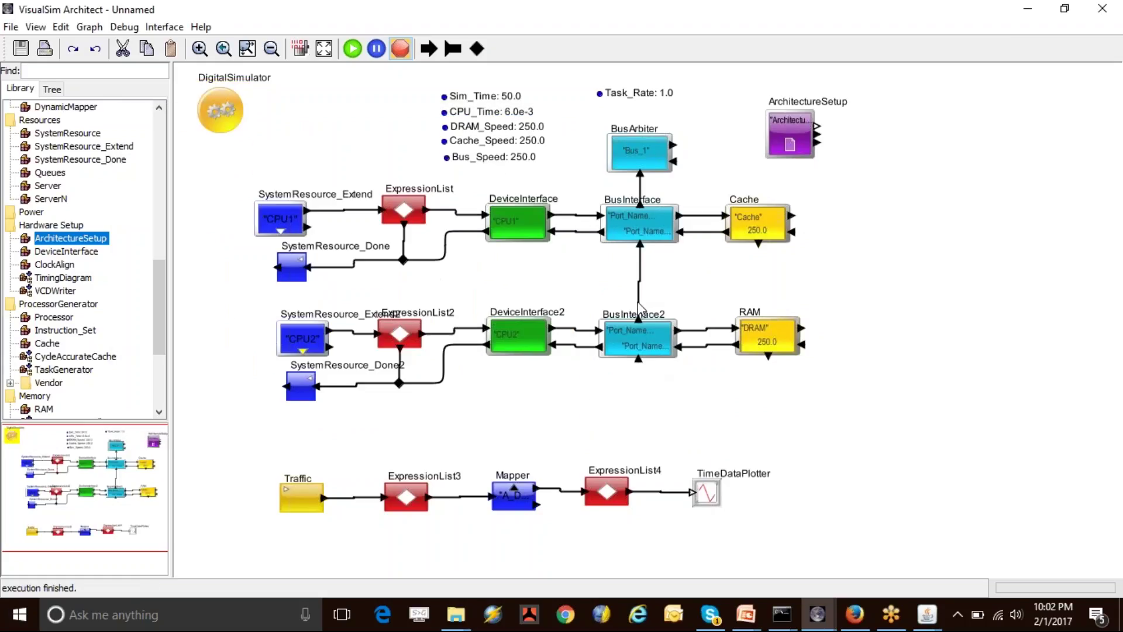
# Set the Task_Rate parameter to 0.1 and rerun the simulation
pyautogui.doubleClick(655, 95)
pyautogui.click(534, 289)
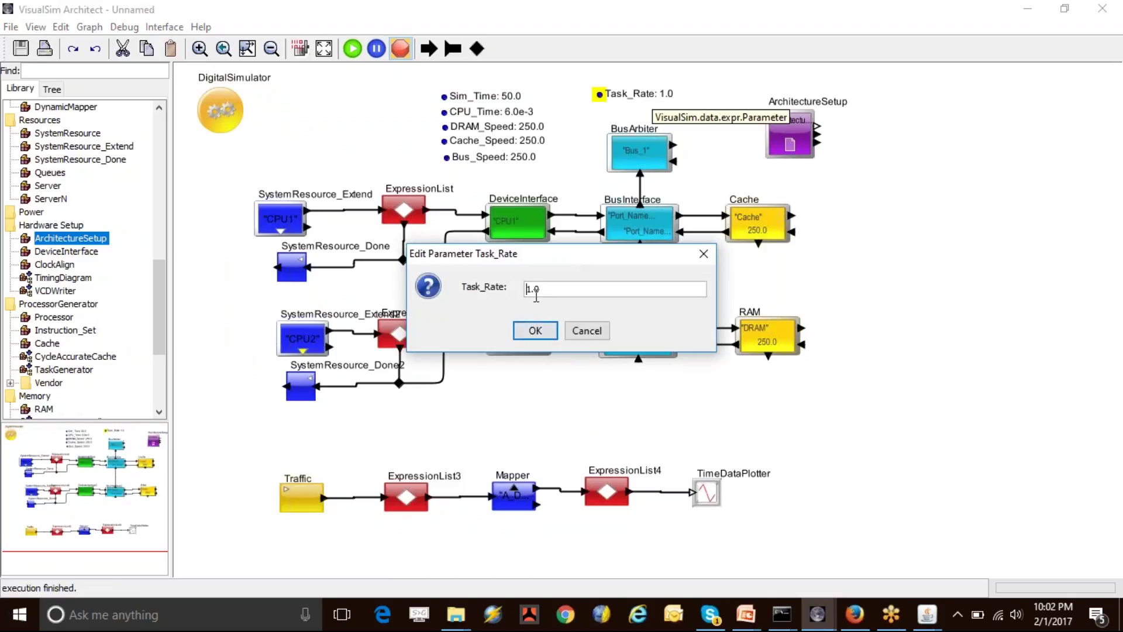
pyautogui.press('BackSpace')
pyautogui.write('0')
pyautogui.press('Delete')
pyautogui.press('Delete')
pyautogui.write('.1')
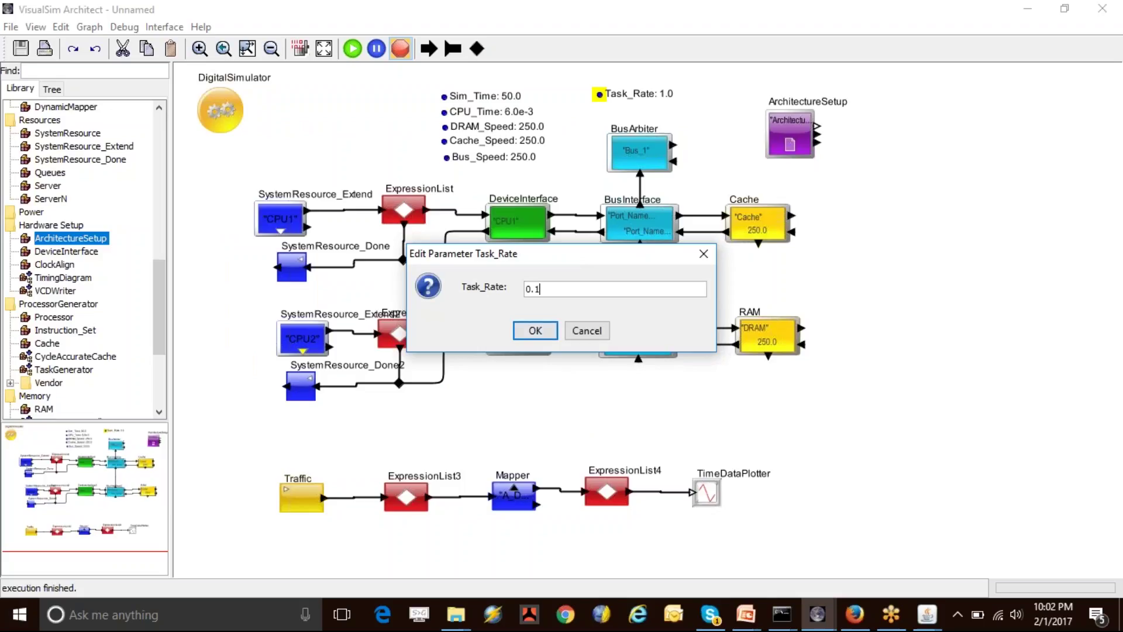
pyautogui.click(541, 334)
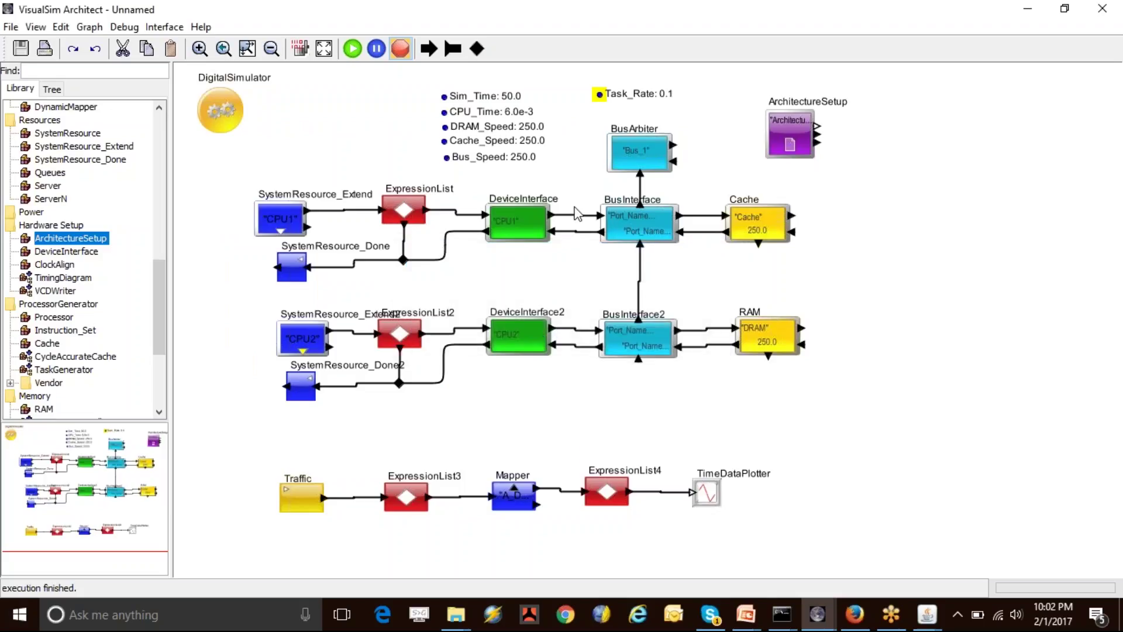
pyautogui.click(353, 49)
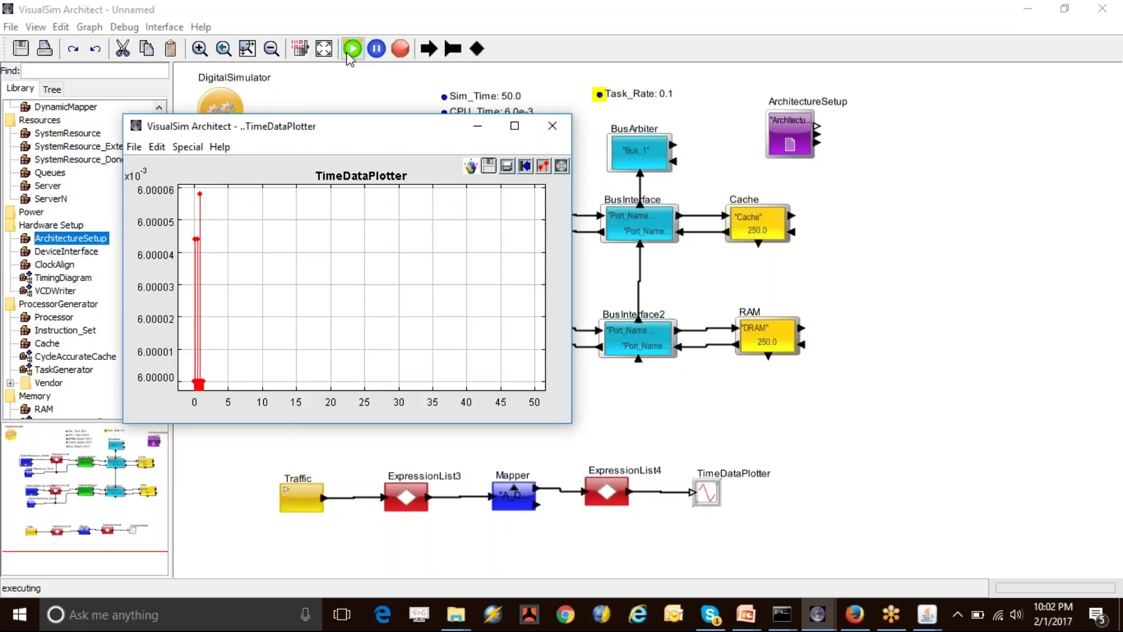
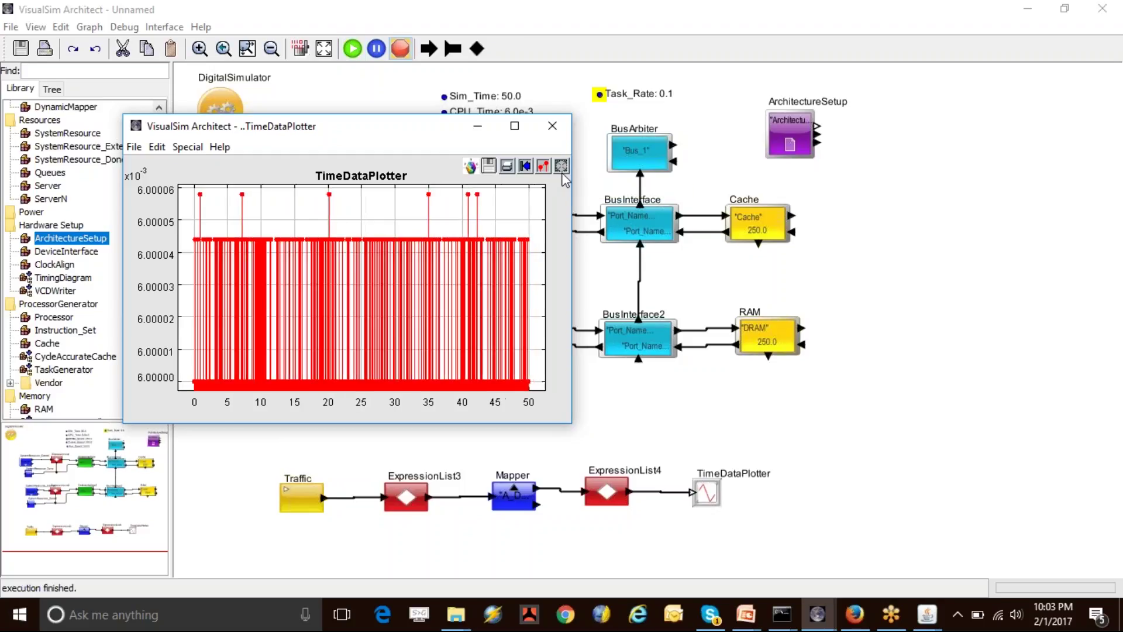
# Check the RAM block's memory speed and type settings without changing them
pyautogui.click(579, 199)
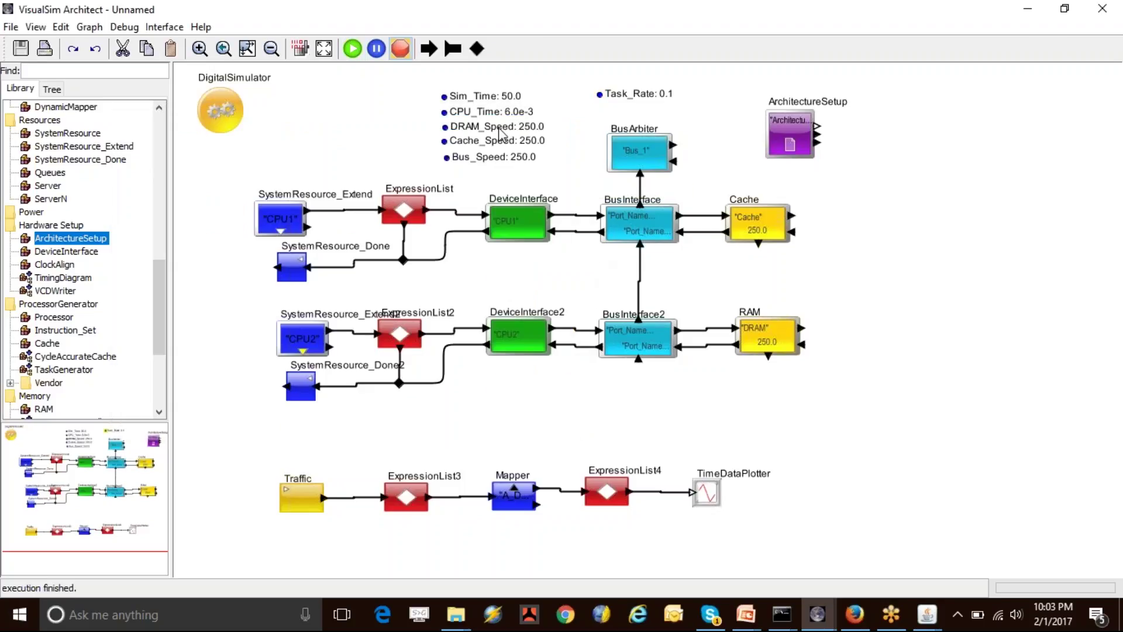
pyautogui.doubleClick(770, 342)
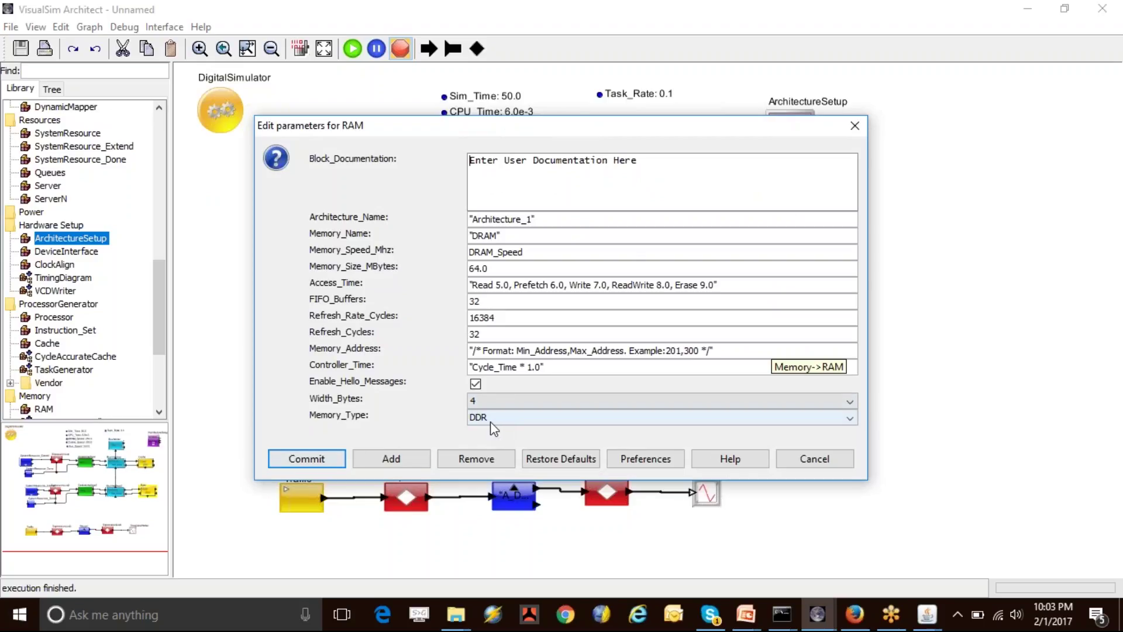
pyautogui.click(815, 458)
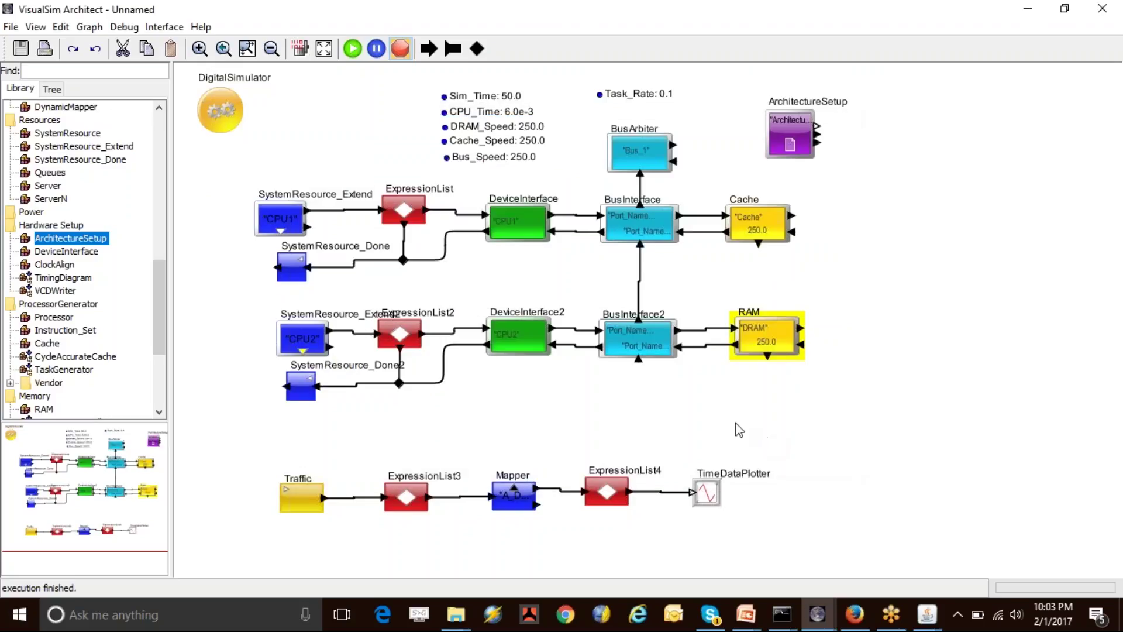
# Delete the BusArbiter and both BusInterface blocks and place an AMBA_AHB block from the AMBA library between the device interfaces and memories
pyautogui.moveTo(592, 127); pyautogui.dragTo(660, 417)
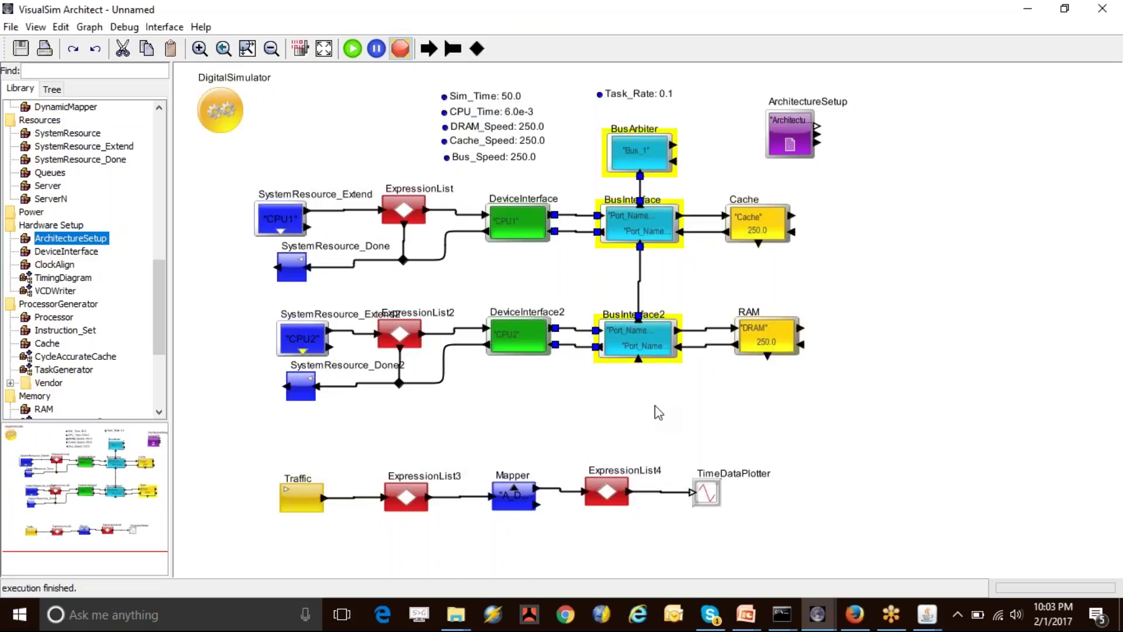
pyautogui.press('Delete')
pyautogui.scroll(-4, 69, 356)
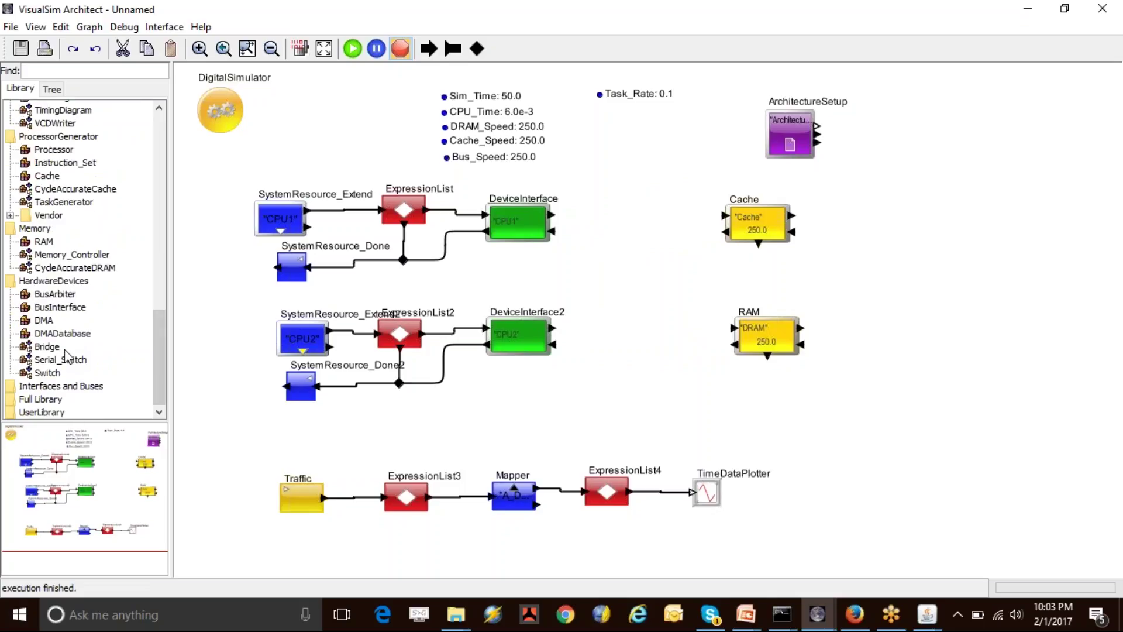
pyautogui.click(47, 387)
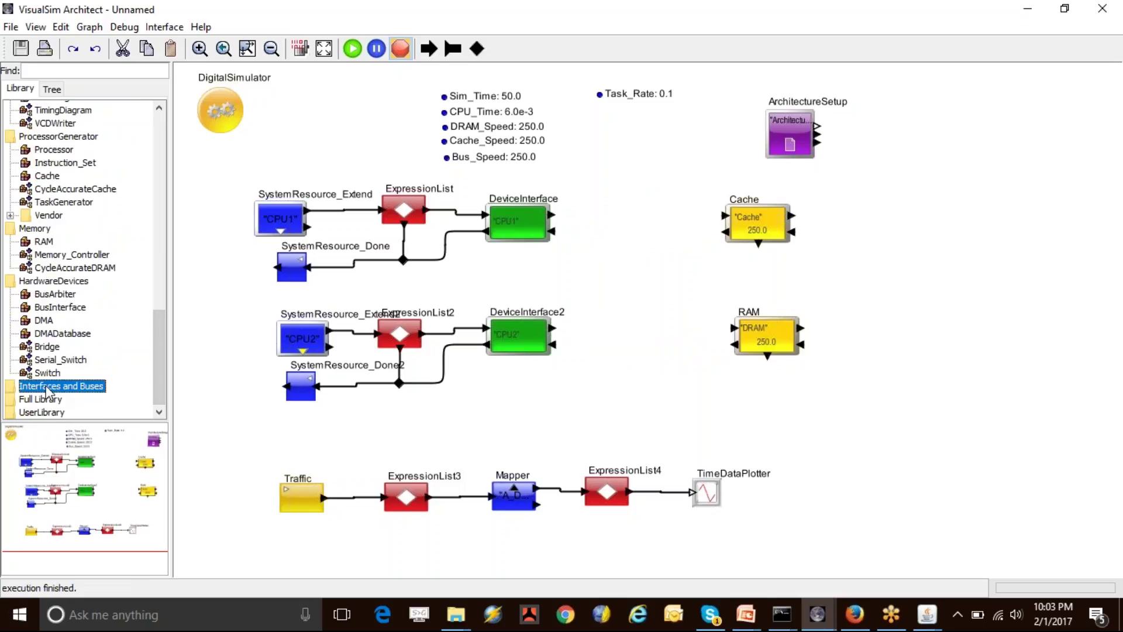
pyautogui.doubleClick(46, 391)
pyautogui.click(36, 244)
pyautogui.click(10, 241)
pyautogui.click(10, 241)
pyautogui.click(10, 241)
pyautogui.click(53, 255)
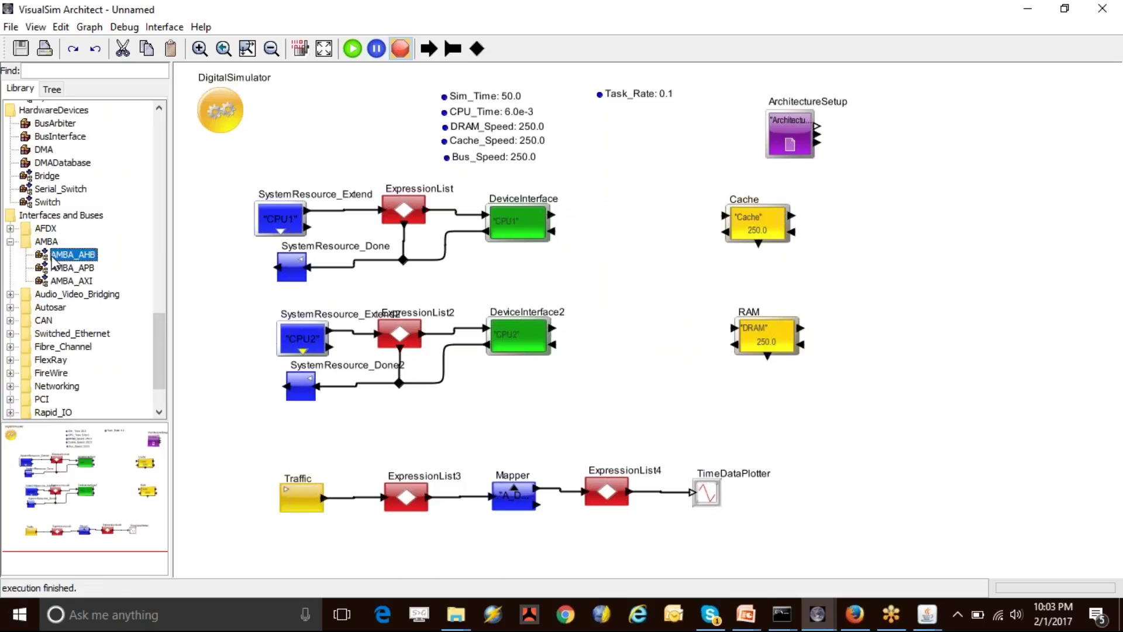
pyautogui.moveTo(632, 273)
pyautogui.mouseDown()
pyautogui.moveTo(649, 304)
pyautogui.moveTo(647, 339)
pyautogui.mouseUp()
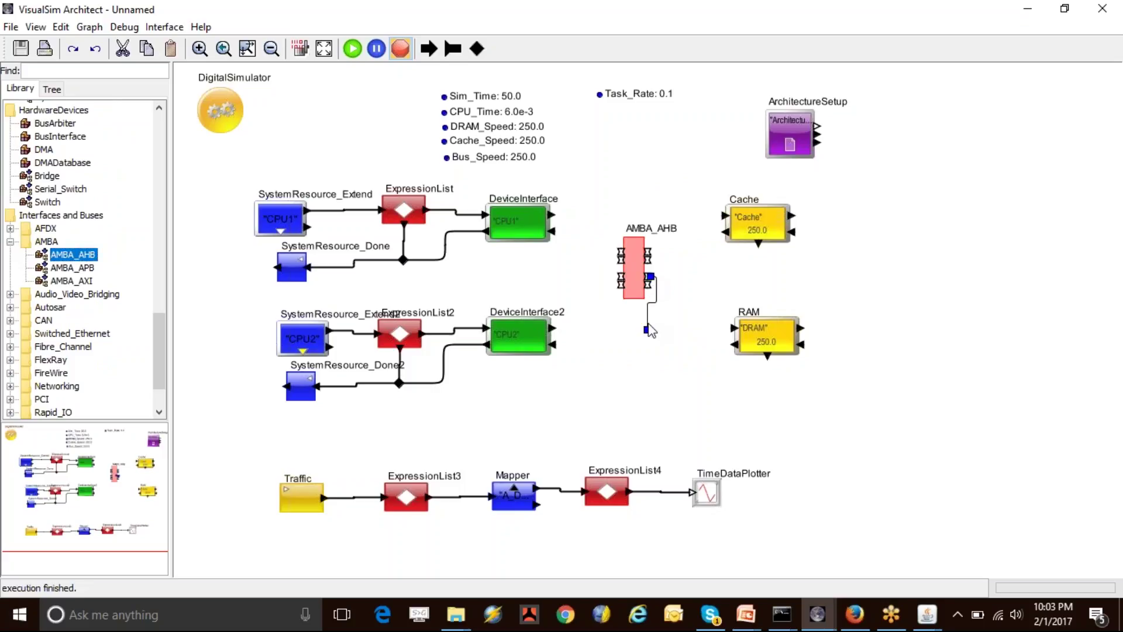
# Connect both ports of DeviceInterface, DeviceInterface2, Cache and RAM to the AMBA_AHB block
pyautogui.moveTo(553, 214); pyautogui.dragTo(625, 253)
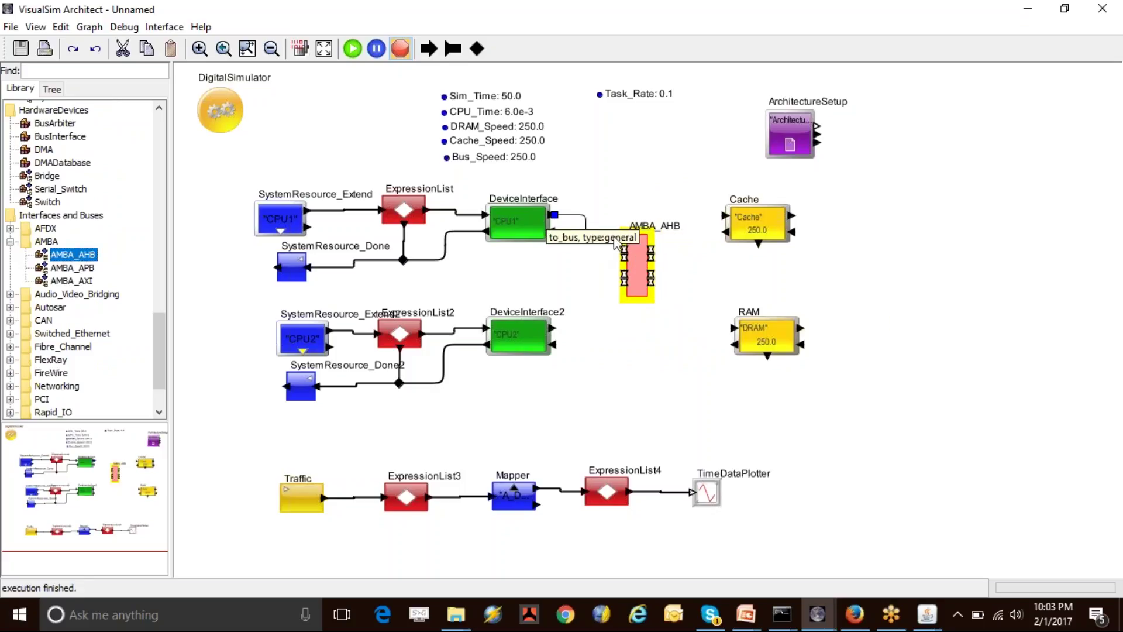
pyautogui.click(619, 205)
pyautogui.click(624, 241)
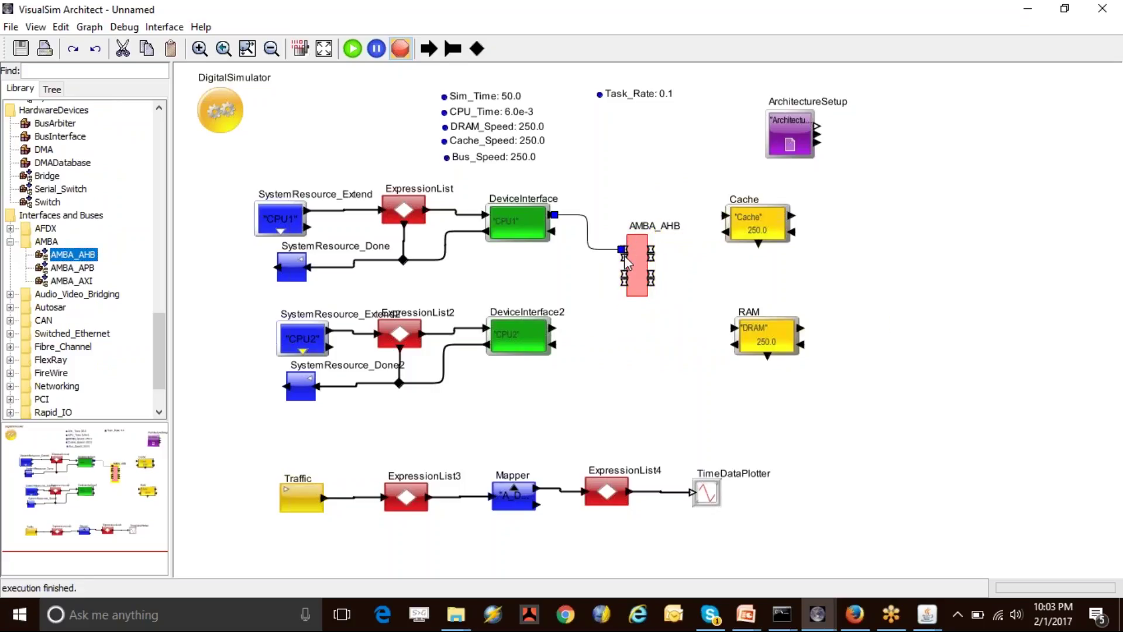
pyautogui.moveTo(624, 250); pyautogui.dragTo(554, 231)
pyautogui.moveTo(549, 336)
pyautogui.mouseDown()
pyautogui.moveTo(622, 256)
pyautogui.moveTo(602, 310)
pyautogui.moveTo(555, 345)
pyautogui.mouseUp()
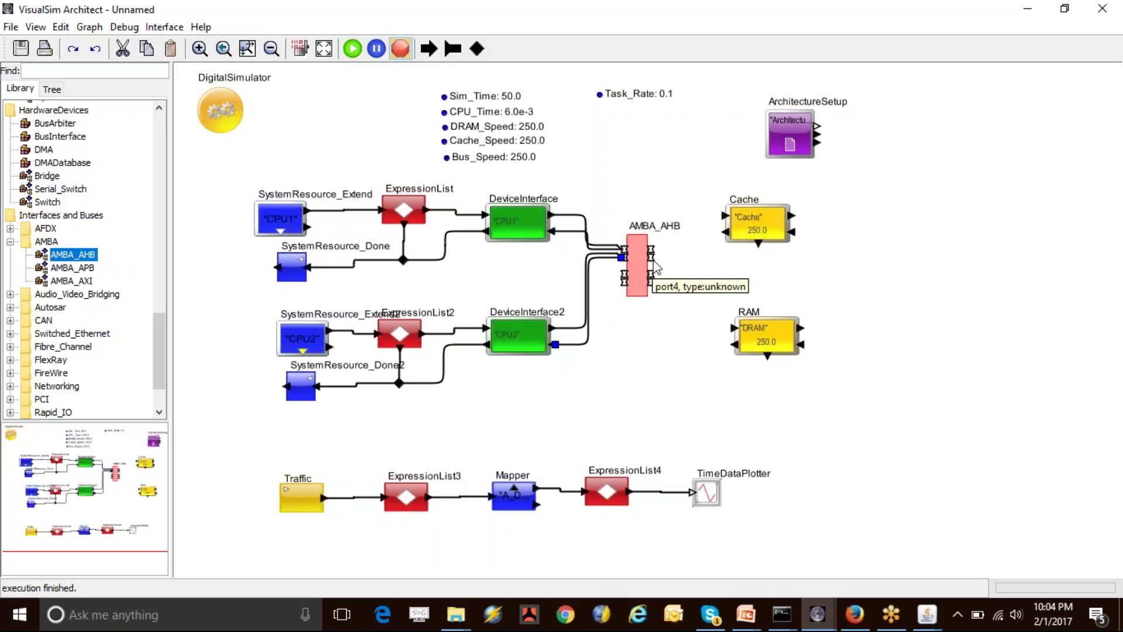
pyautogui.moveTo(651, 250)
pyautogui.mouseDown()
pyautogui.moveTo(723, 215)
pyautogui.moveTo(661, 241)
pyautogui.moveTo(759, 338)
pyautogui.moveTo(654, 263)
pyautogui.mouseUp()
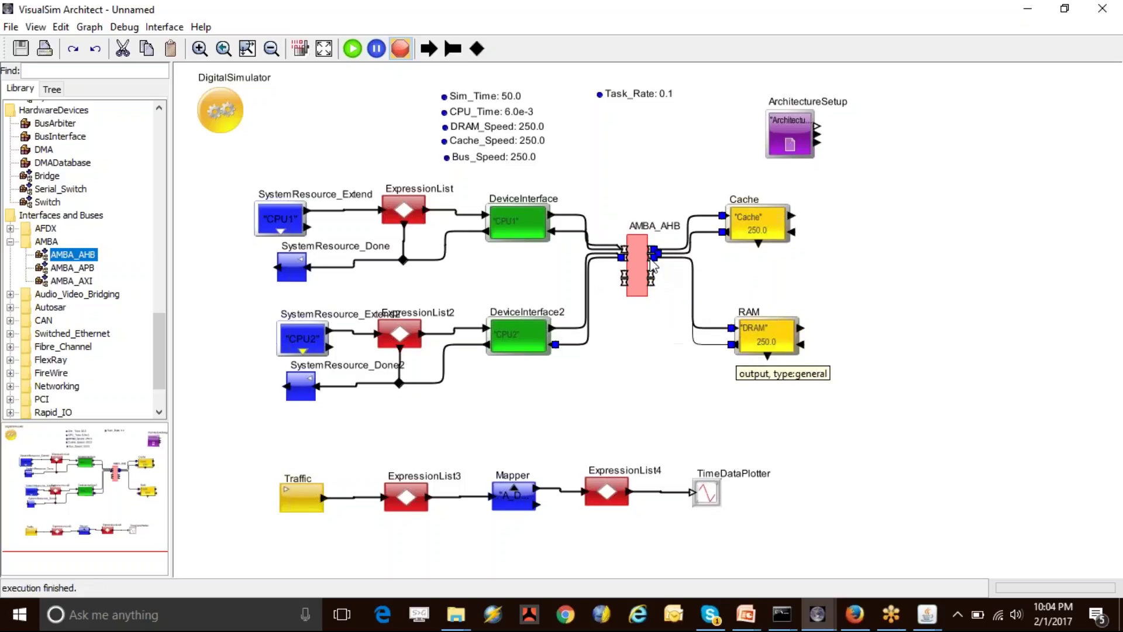
# Set the AMBA_AHB block's Bus_Speed_Mhz to Bus_Speed and its Sim_Time to Sim_Time
pyautogui.doubleClick(637, 275)
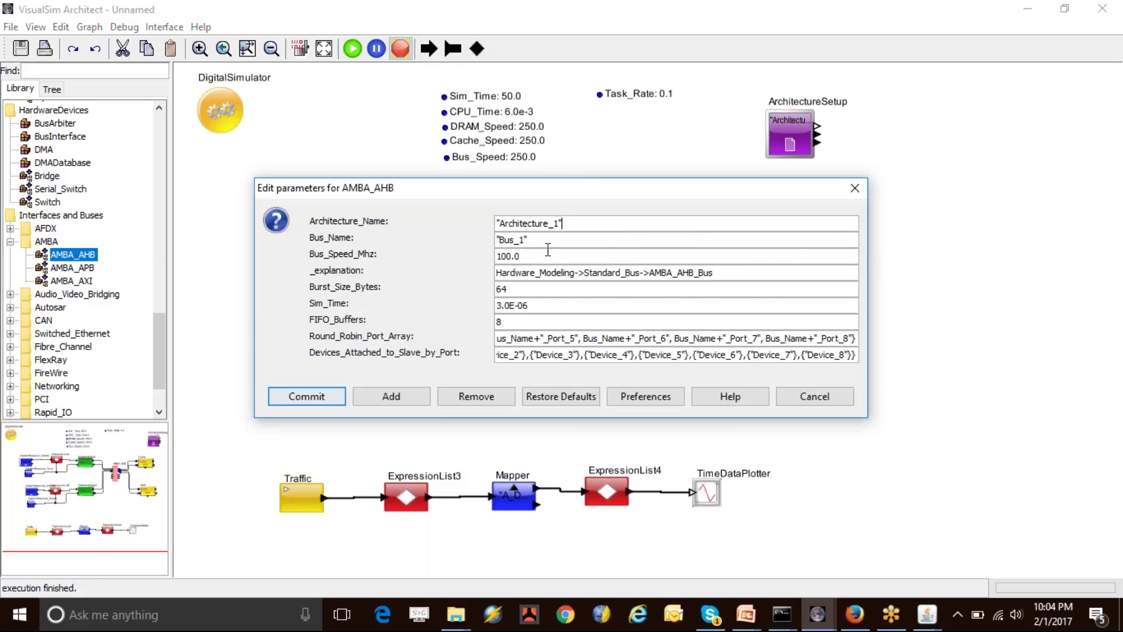
pyautogui.doubleClick(549, 256)
pyautogui.write('Bus_Speed')
pyautogui.doubleClick(511, 304)
pyautogui.write('Sim_Time')
pyautogui.click(325, 395)
# Run the simulation with the AMBA_AHB bus, refit and reset the plot, and close the error dialog and plot window
pyautogui.click(352, 48)
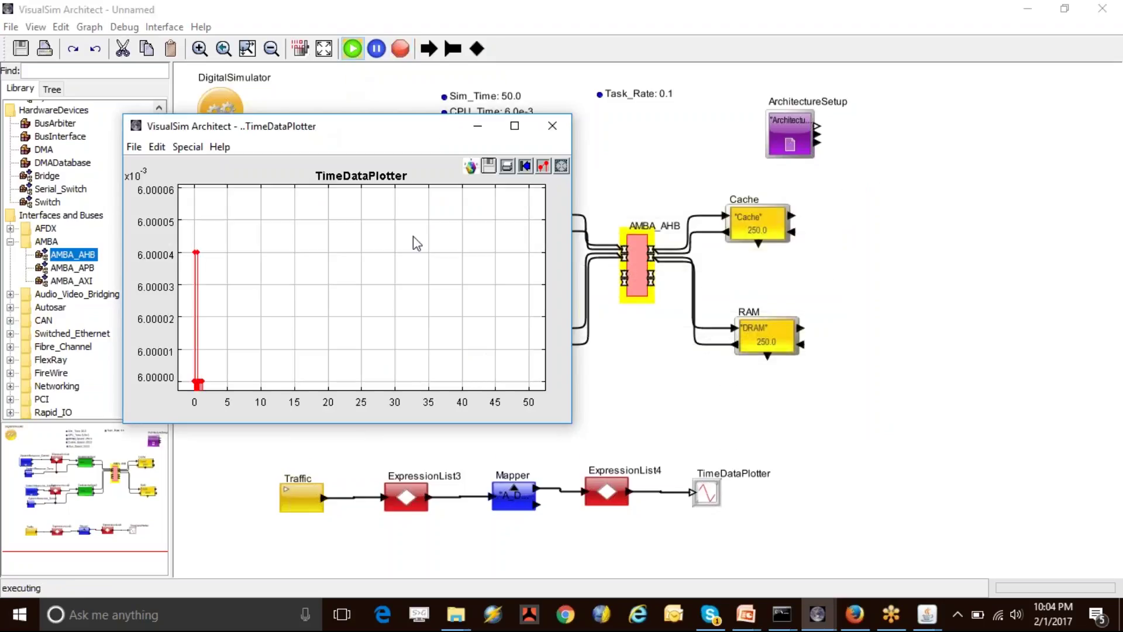
pyautogui.click(561, 166)
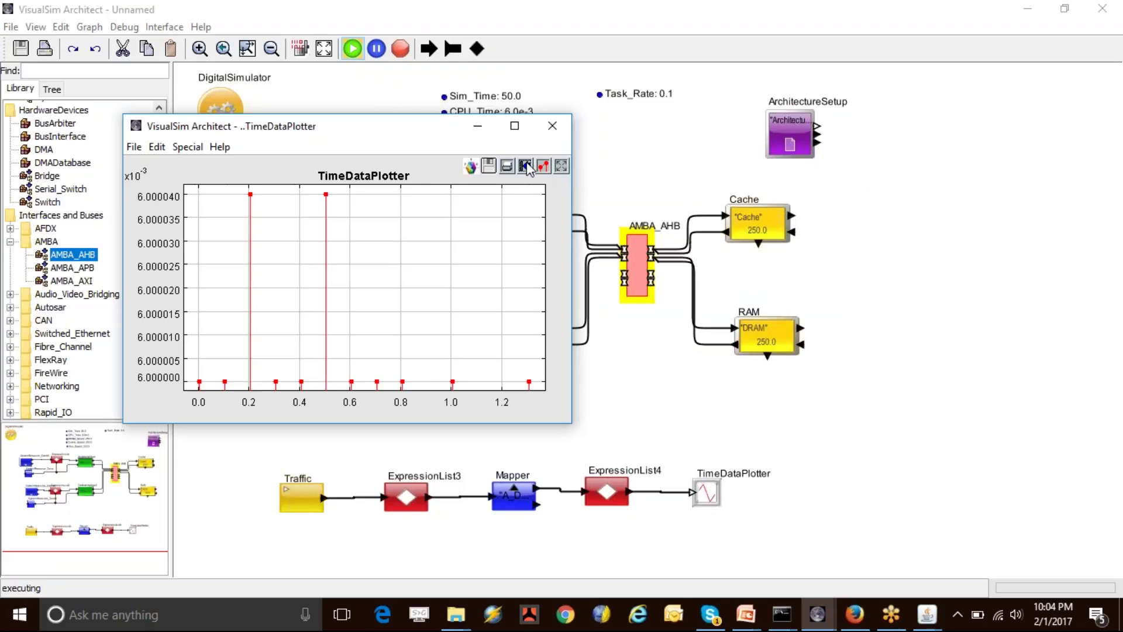
pyautogui.click(525, 166)
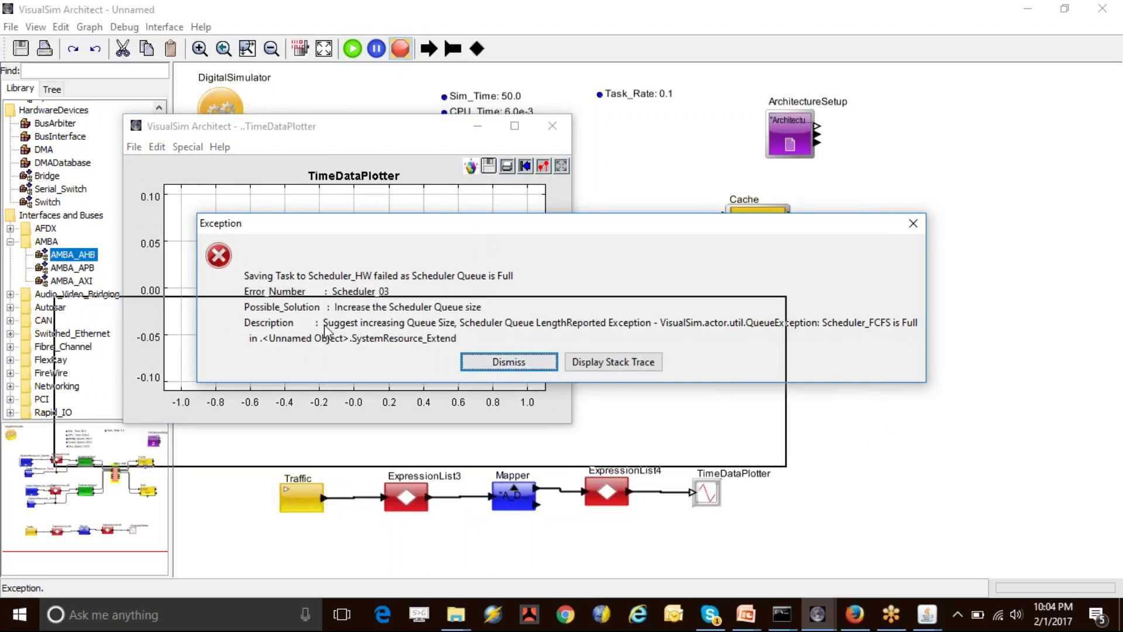
pyautogui.click(478, 362)
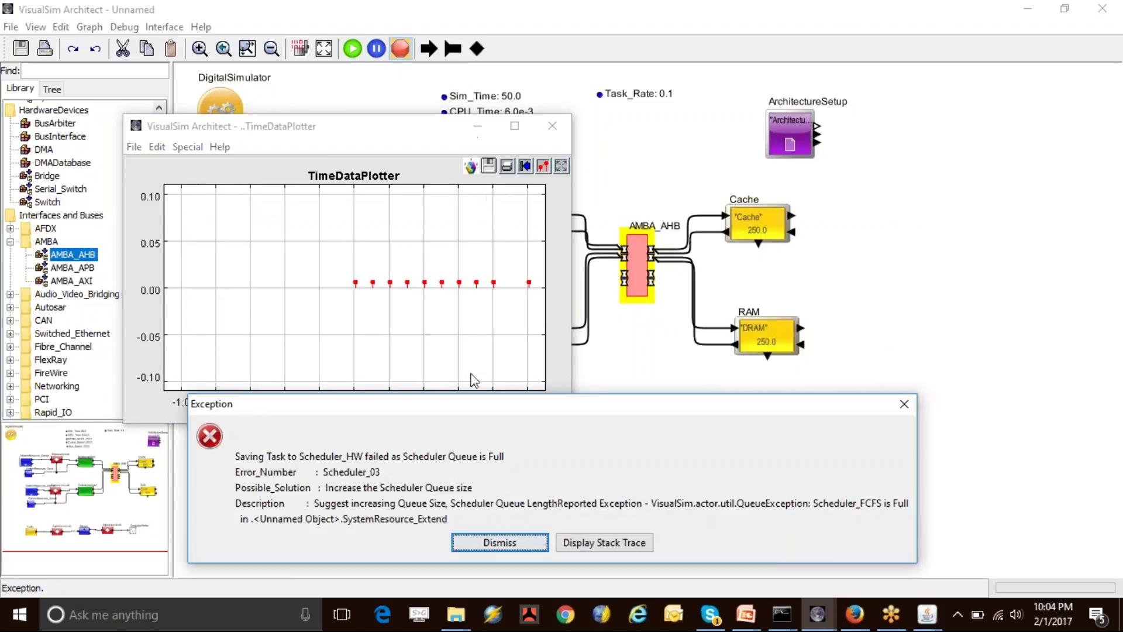
pyautogui.click(482, 543)
pyautogui.click(477, 126)
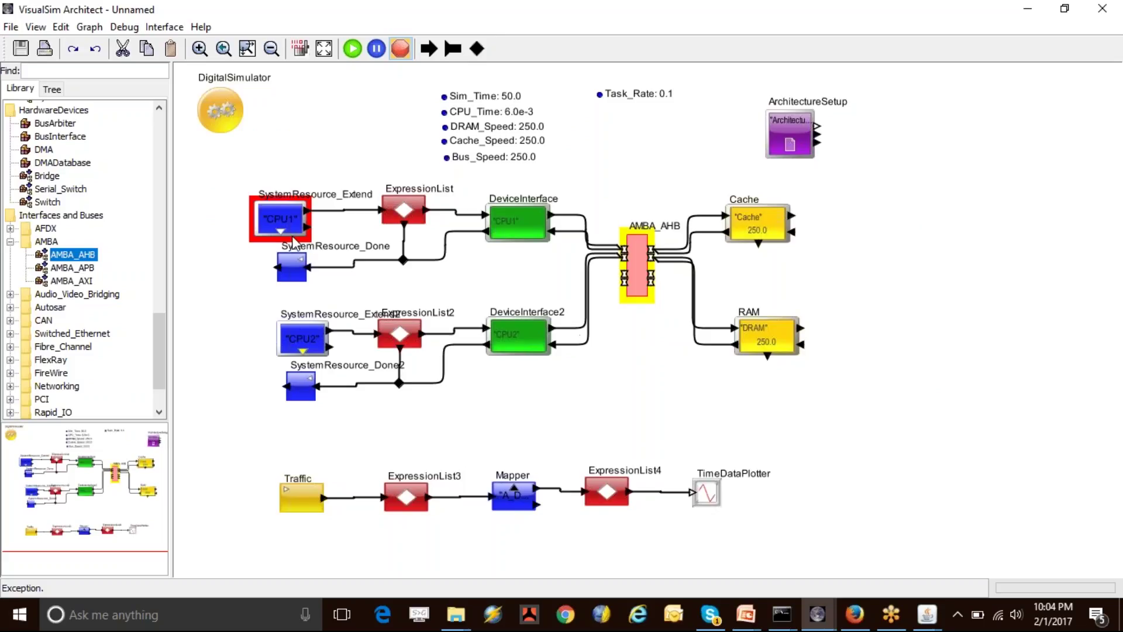
# Nudge the CPU1 SystemResource_Extend and SystemResource_Done blocks slightly apart and rerun the simulation, dismissing the error dialog
pyautogui.moveTo(271, 221); pyautogui.dragTo(283, 216)
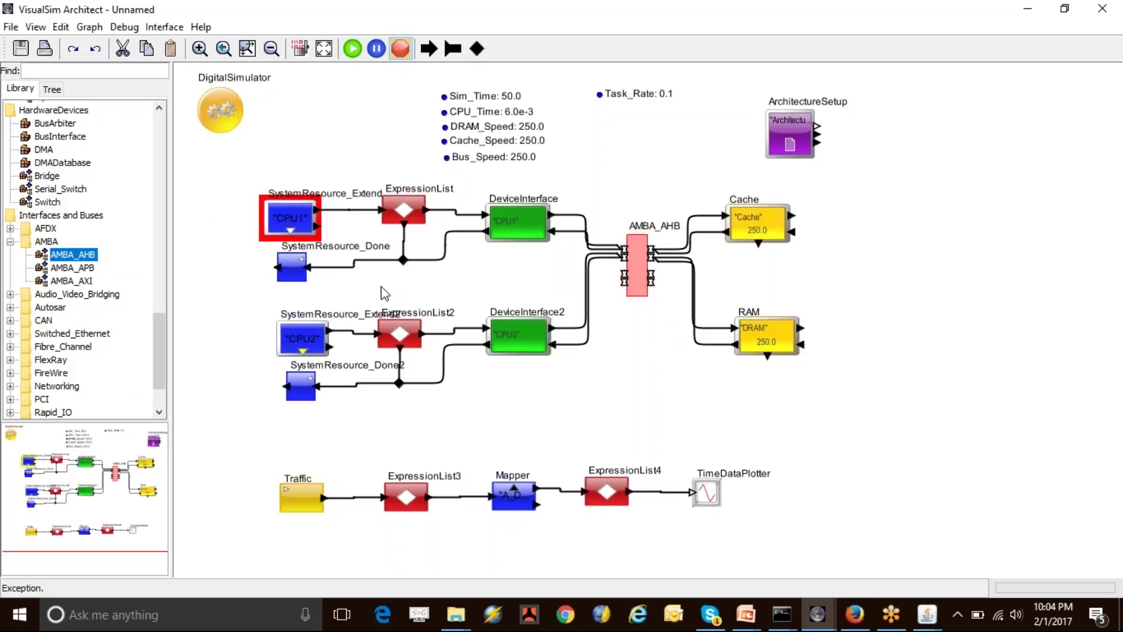
pyautogui.moveTo(293, 264); pyautogui.dragTo(289, 271)
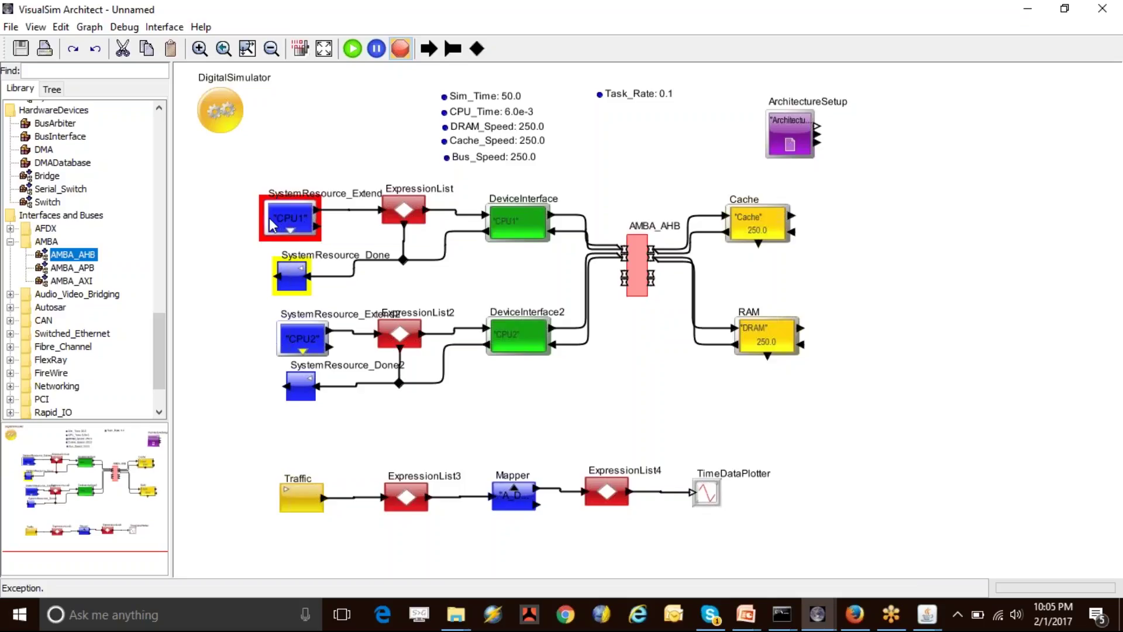
pyautogui.click(353, 49)
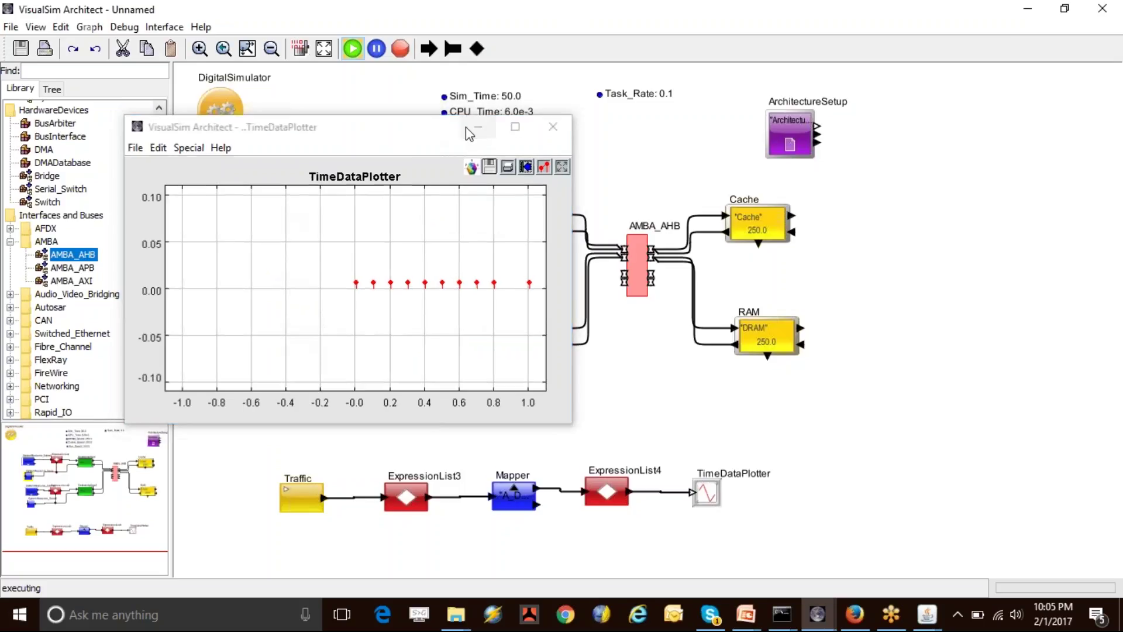
pyautogui.click(475, 129)
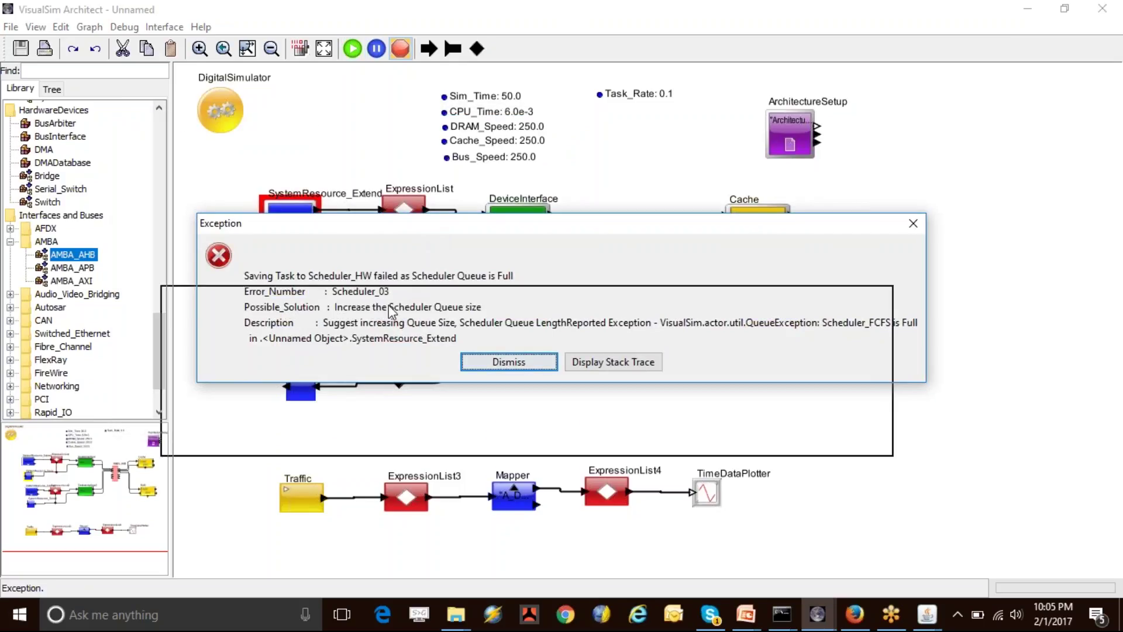
pyautogui.moveTo(427, 225); pyautogui.dragTo(383, 329)
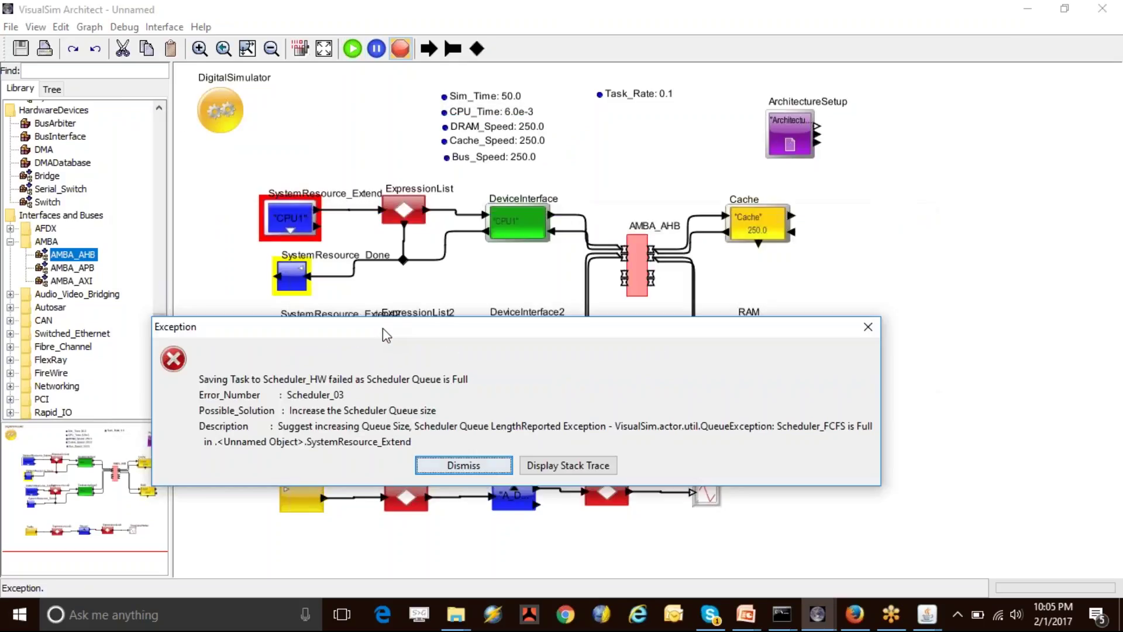
pyautogui.click(465, 466)
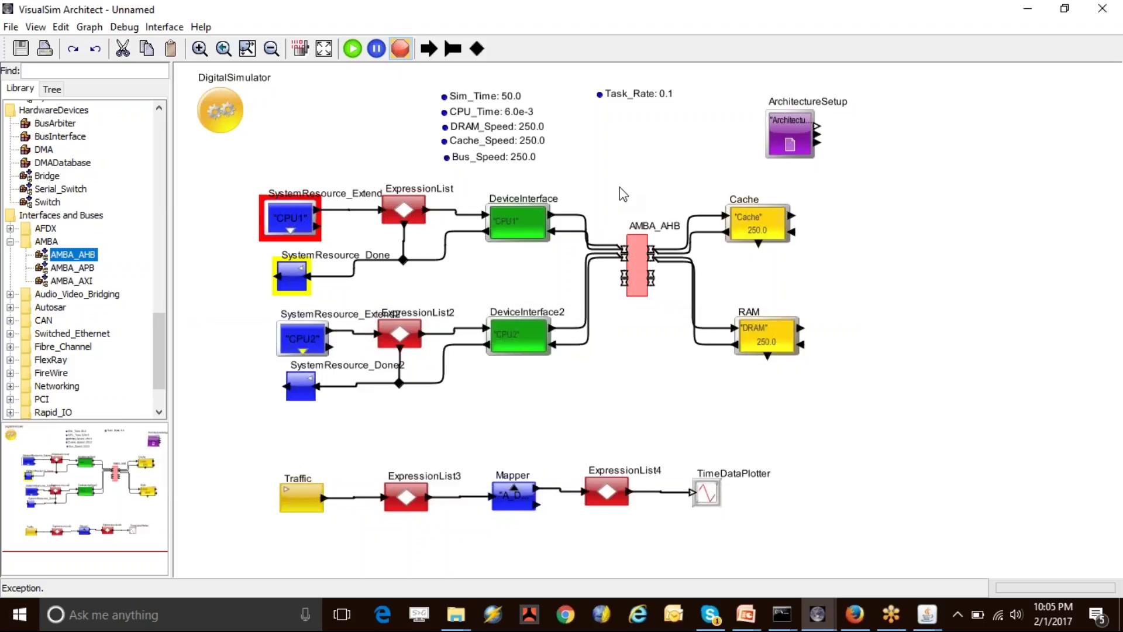
# Undo the AMBA_AHB bus changes until the BusArbiter, BusInterface and BusInterface2 blocks and their connections are restored
pyautogui.moveTo(619, 182); pyautogui.dragTo(651, 400)
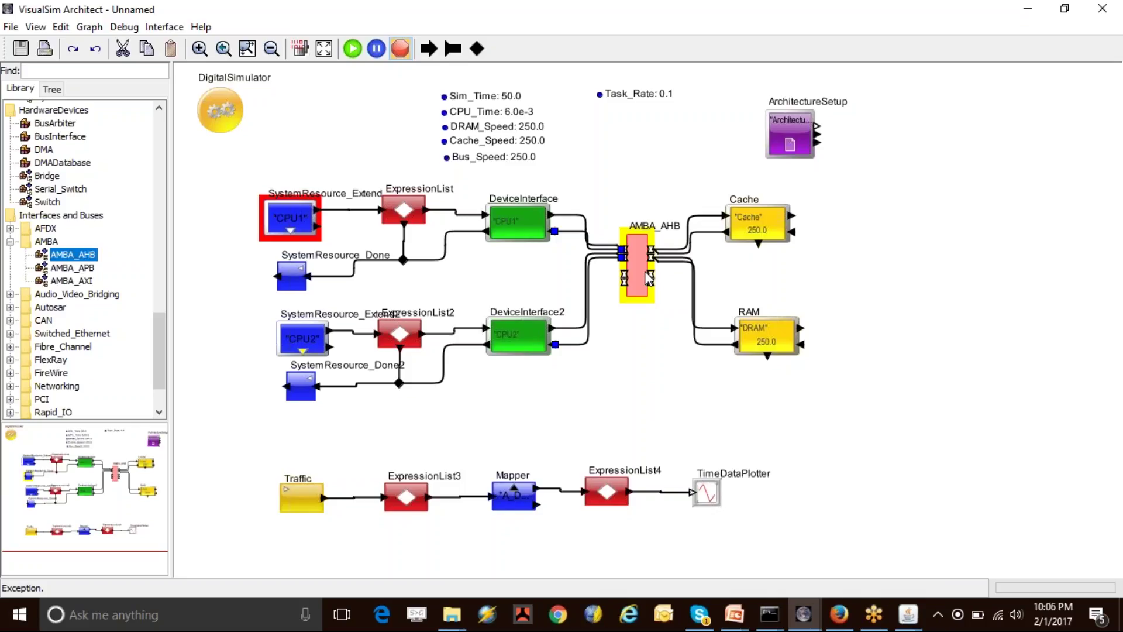
pyautogui.click(97, 49)
pyautogui.click(97, 49)
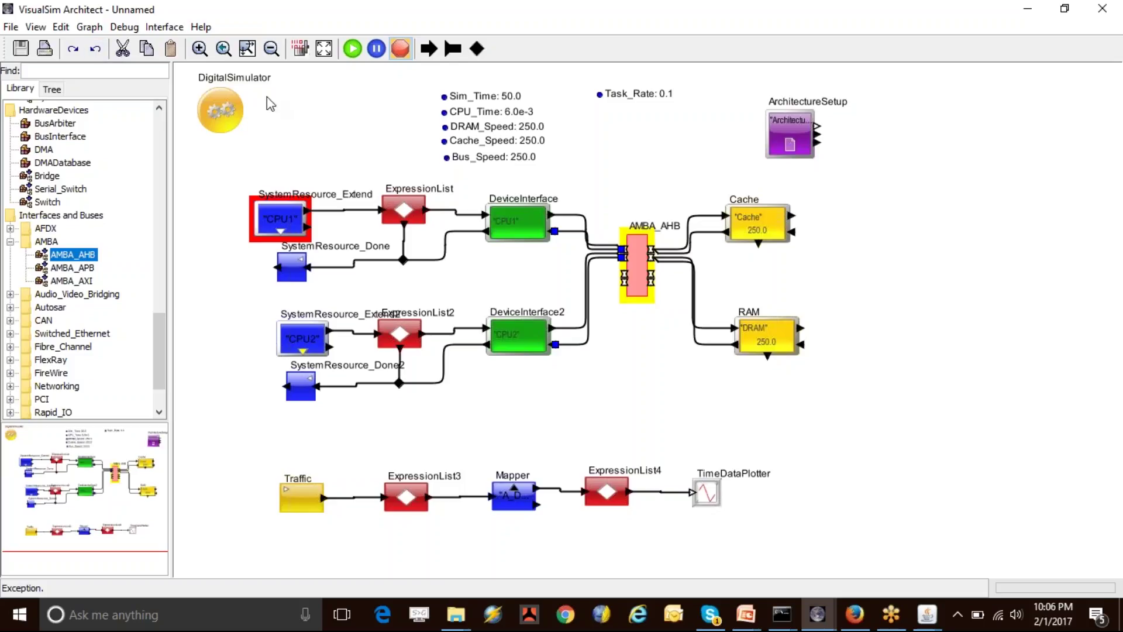
pyautogui.click(96, 49)
pyautogui.click(96, 49)
pyautogui.click(96, 50)
pyautogui.click(96, 49)
pyautogui.click(96, 49)
pyautogui.click(95, 49)
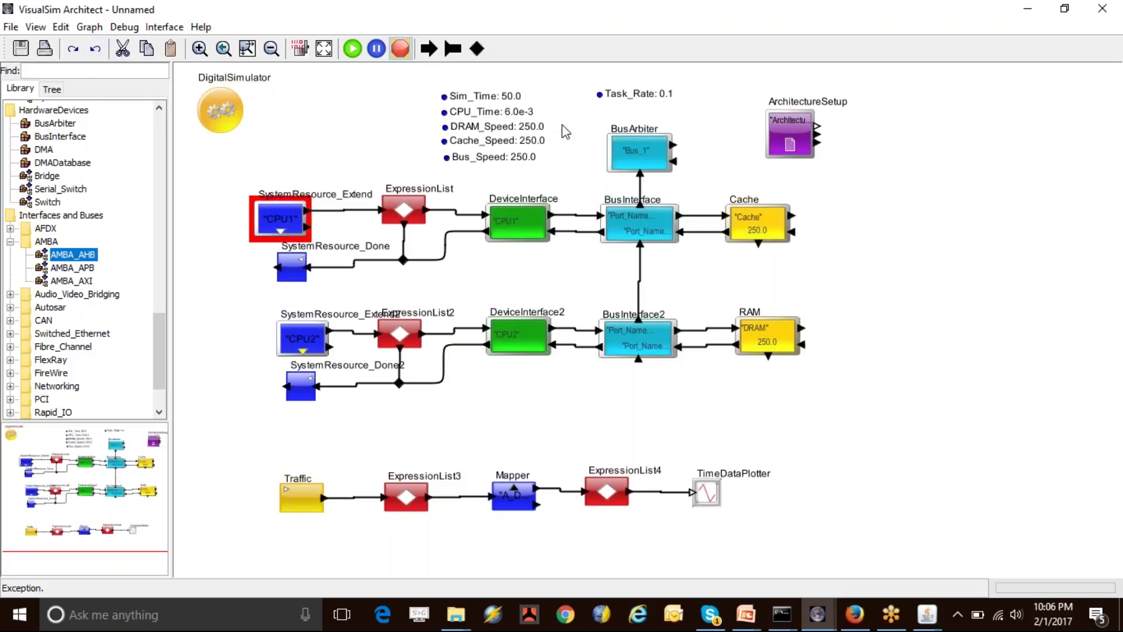
# Check the Traffic block's parameters without changes, and add a parameter named Data_Size above Task_Rate
pyautogui.doubleClick(296, 493)
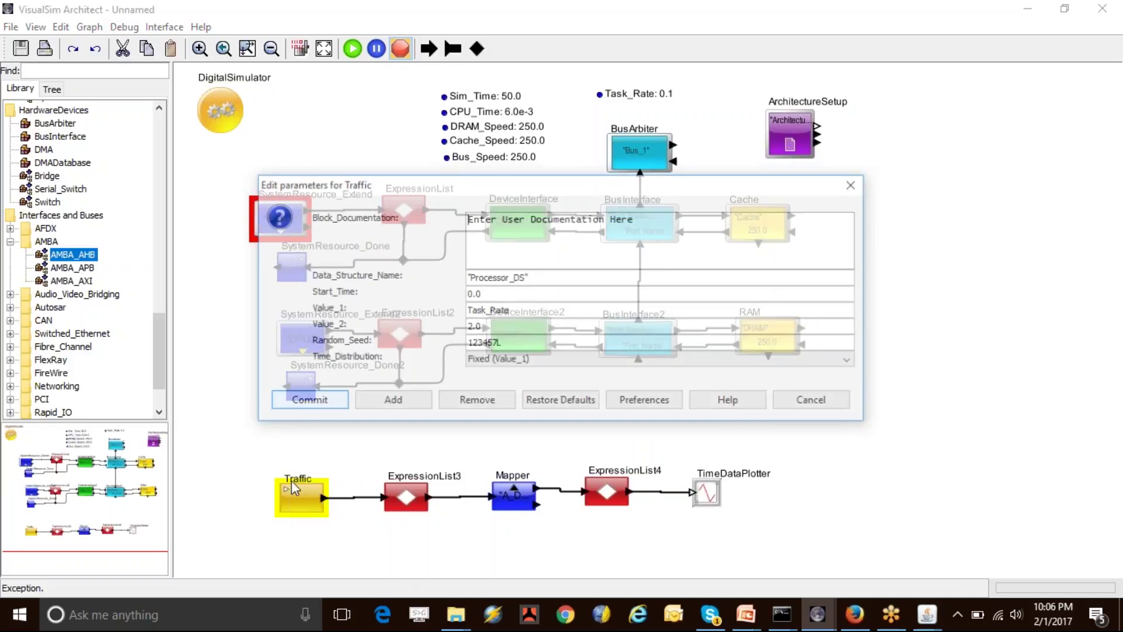
pyautogui.click(808, 402)
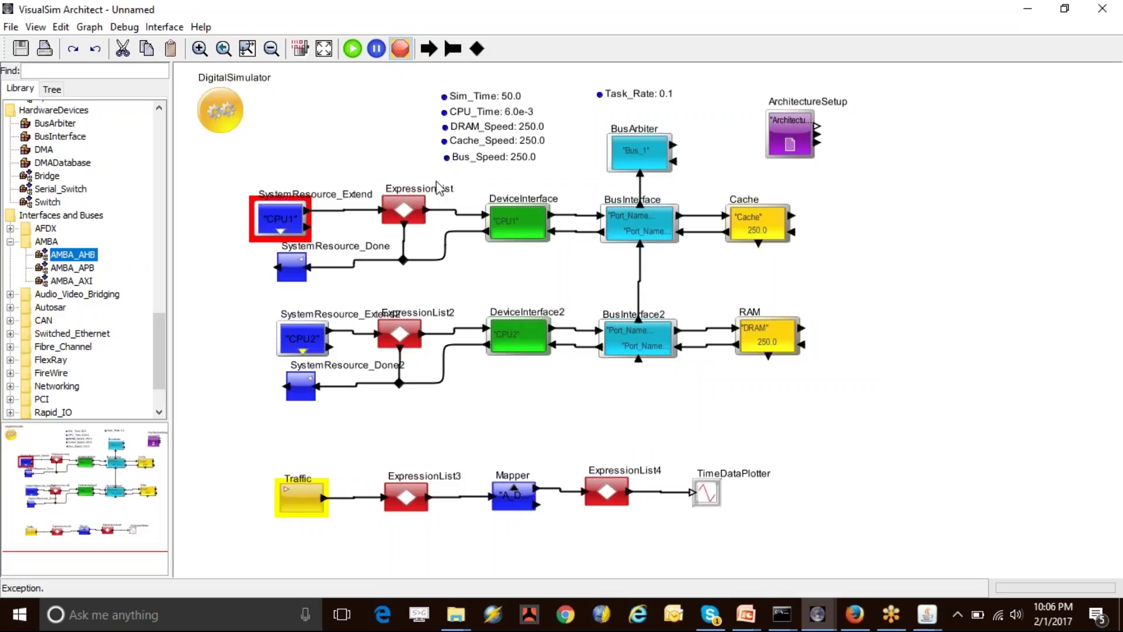
pyautogui.scroll(10, 58, 245)
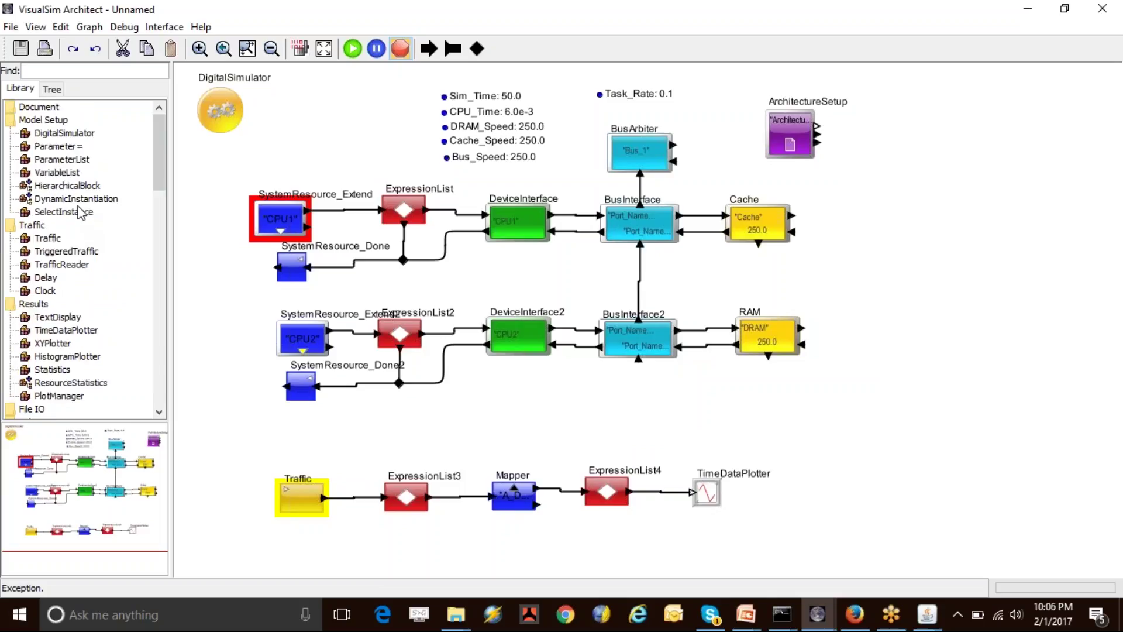
pyautogui.moveTo(57, 150); pyautogui.dragTo(603, 75)
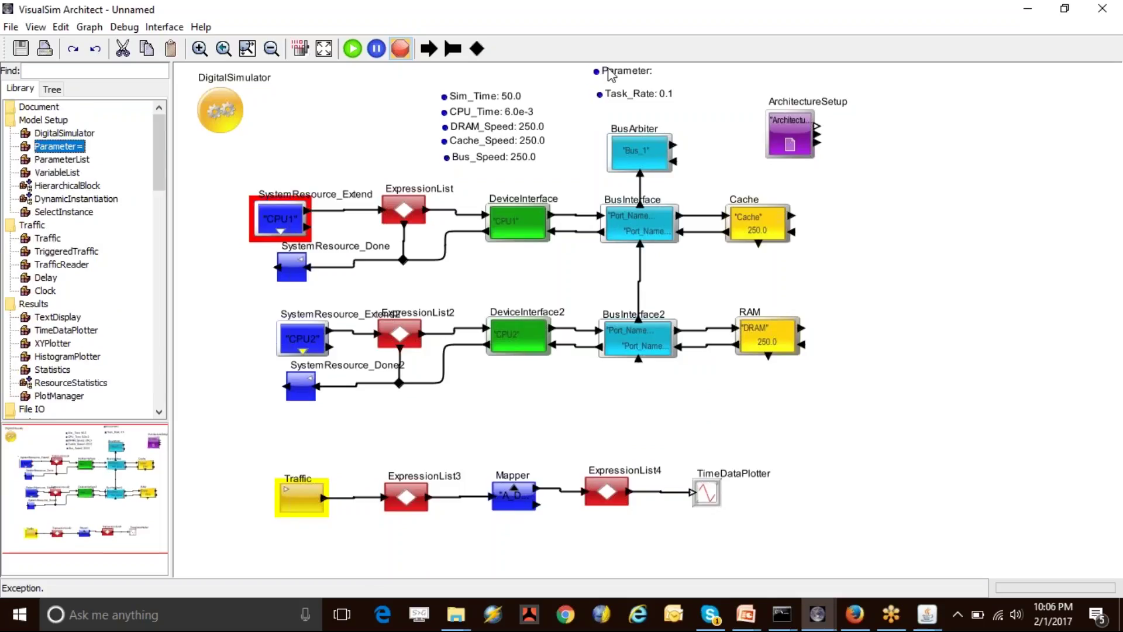
pyautogui.rightClick(617, 78)
pyautogui.click(678, 104)
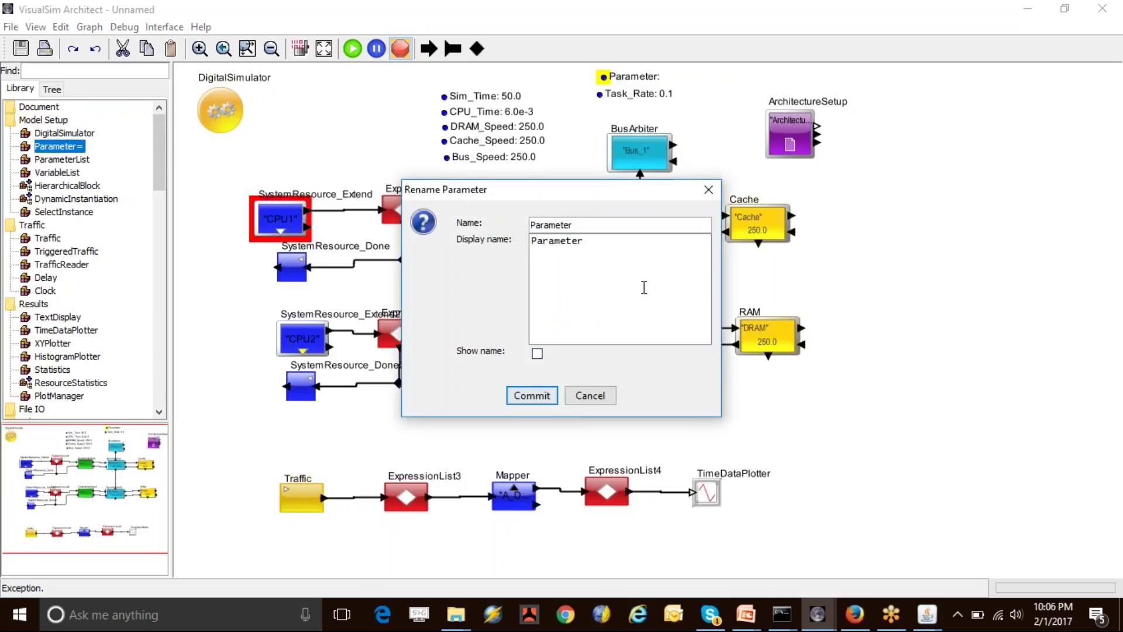
pyautogui.write('Data_Size')
pyautogui.click(531, 396)
# Add the line input.A_Bytes = Data_Size to the end of ExpressionList3's expression list
pyautogui.doubleClick(404, 498)
pyautogui.click(844, 282)
pyautogui.press('Return')
pyautogui.write('input,.')
pyautogui.press('BackSpace')
pyautogui.press('BackSpace')
pyautogui.write('.A_Bytes   = ')
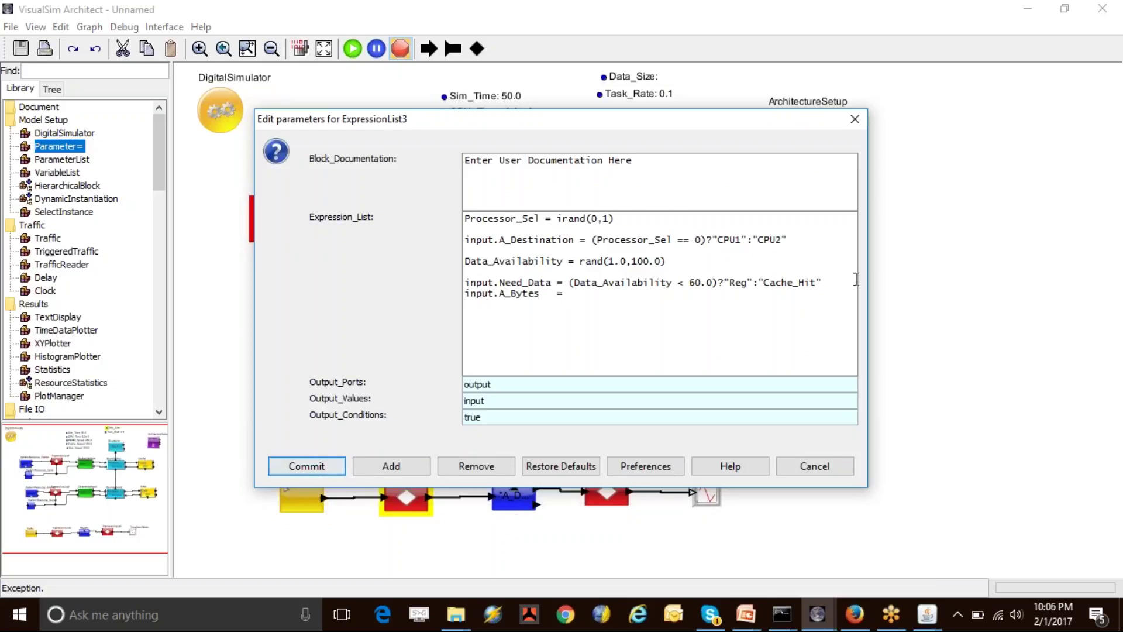
pyautogui.write('Data_Size')
pyautogui.click(321, 468)
# Set the Data_Size parameter to 64
pyautogui.doubleClick(603, 77)
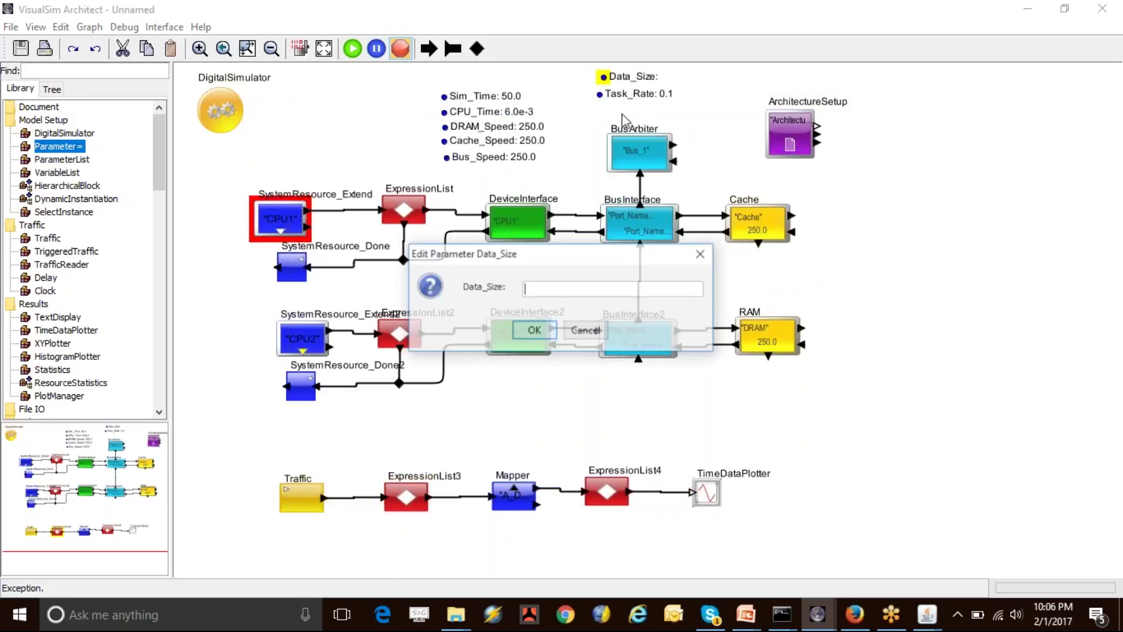
pyautogui.write('64,')
pyautogui.press('BackSpace')
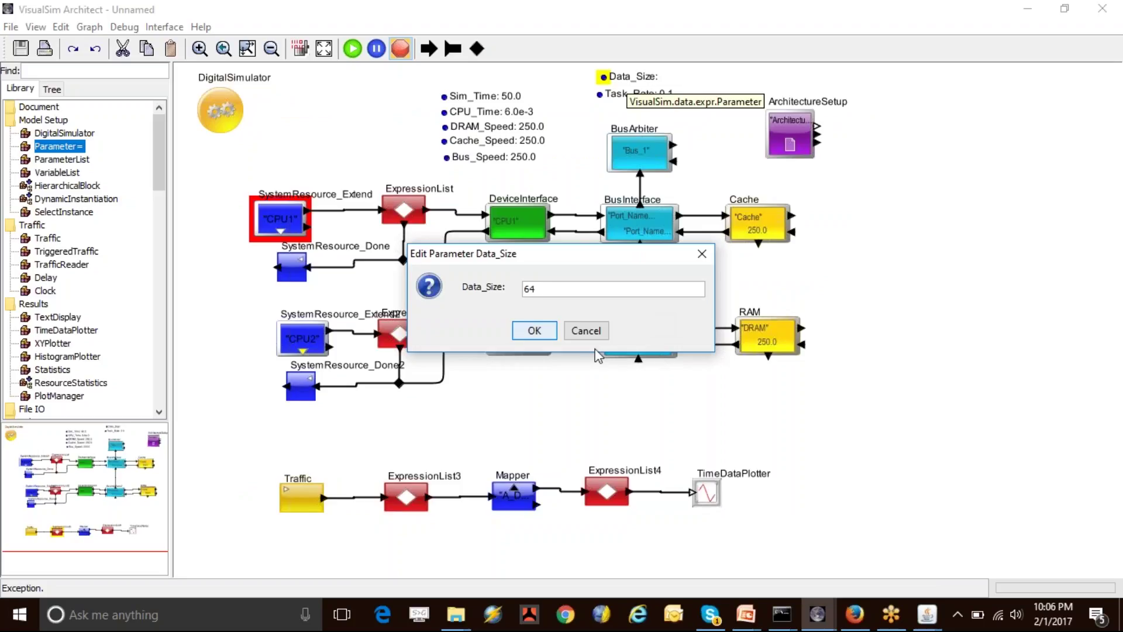
pyautogui.click(534, 330)
# Review the expressions and output conditions of ExpressionList2, ExpressionList and ExpressionList3
pyautogui.doubleClick(399, 334)
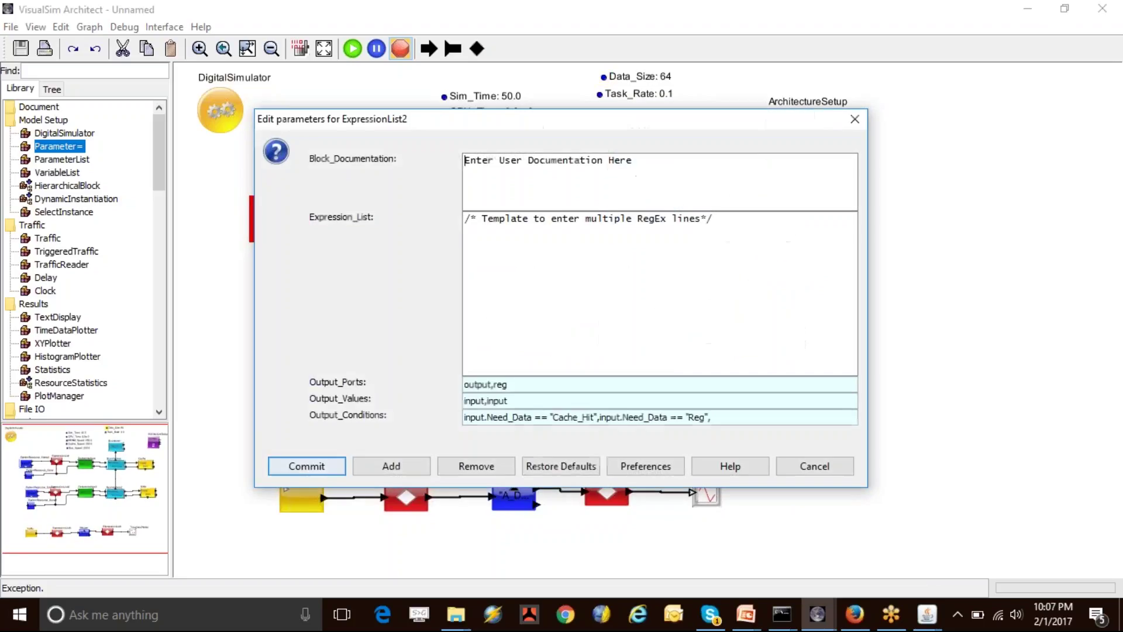
pyautogui.click(807, 461)
pyautogui.doubleClick(393, 204)
pyautogui.click(819, 466)
pyautogui.doubleClick(407, 498)
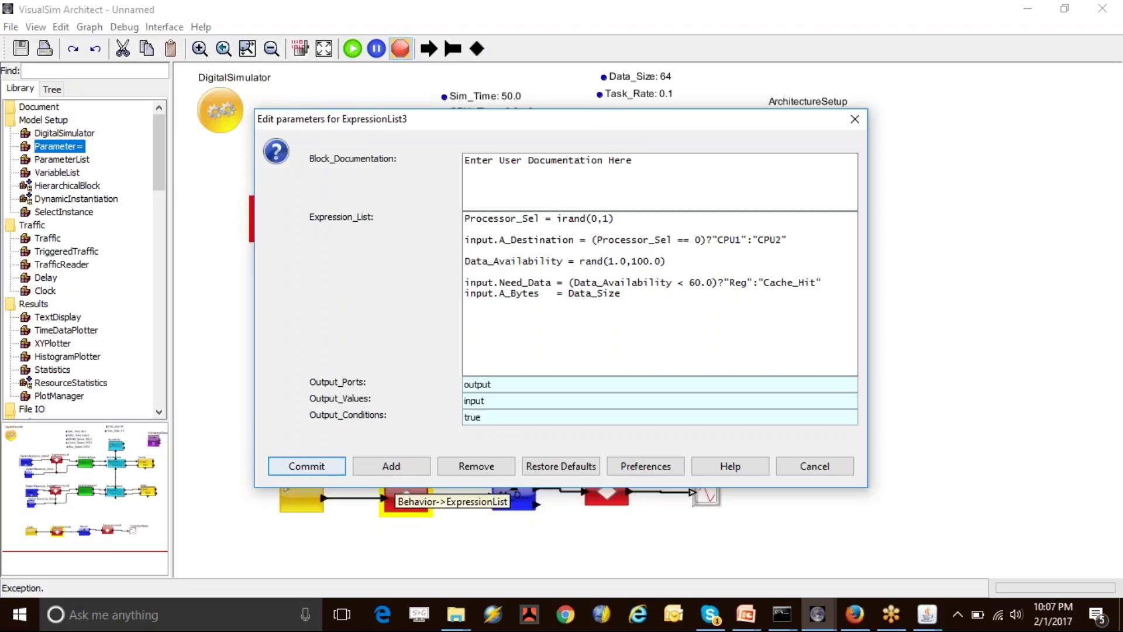
pyautogui.click(328, 461)
# Set DeviceInterface's IO_Bytes to "A_Bytes" and copy that value
pyautogui.doubleClick(509, 210)
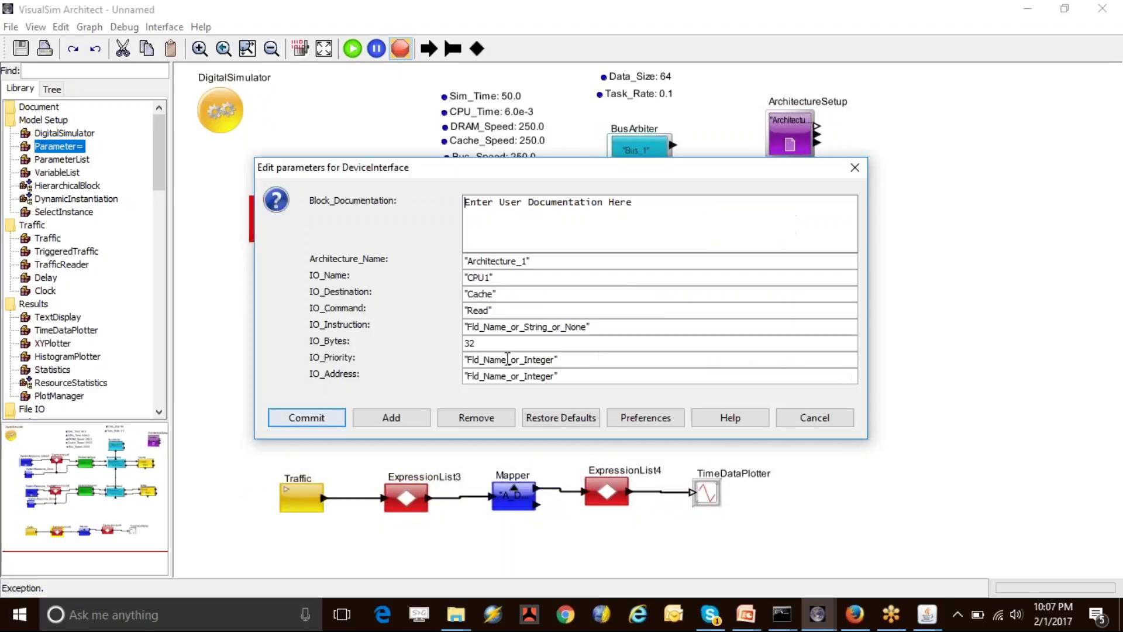
pyautogui.doubleClick(488, 339)
pyautogui.press('BackSpace')
pyautogui.write('"A_Bytes"')
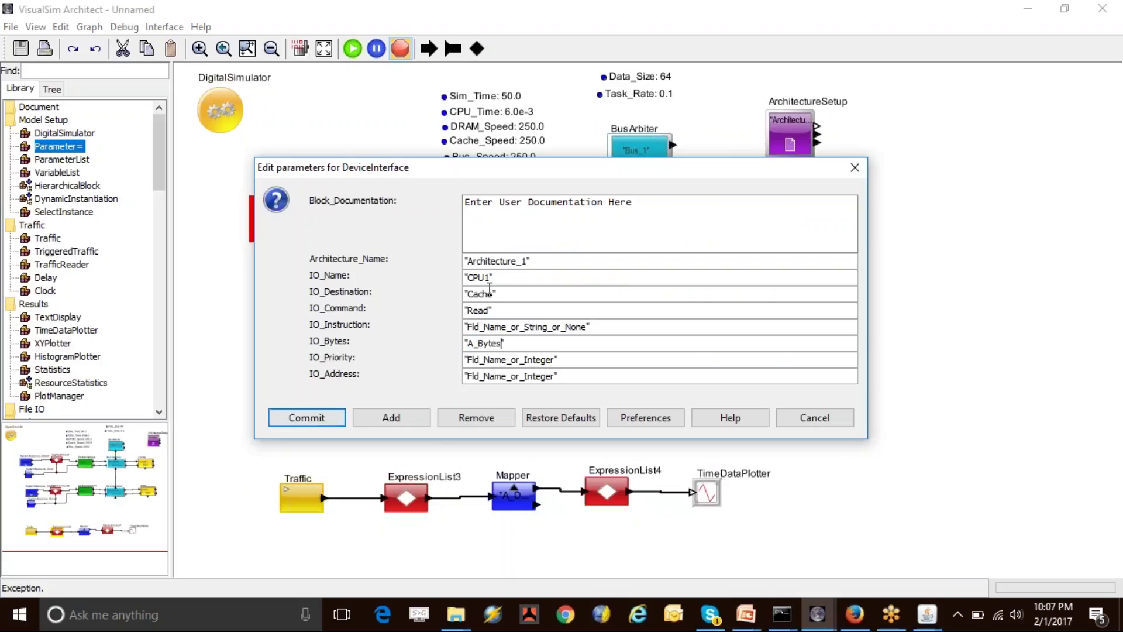
pyautogui.hotkey('shift', 'Home')
pyautogui.hotkey('ctrl', 'c')
pyautogui.click(307, 417)
# Paste "A_Bytes" as the IO_Bytes value of DeviceInterface2
pyautogui.click(523, 336)
pyautogui.doubleClick(520, 336)
pyautogui.doubleClick(520, 343)
pyautogui.hotkey('ctrl', 'v')
pyautogui.click(304, 417)
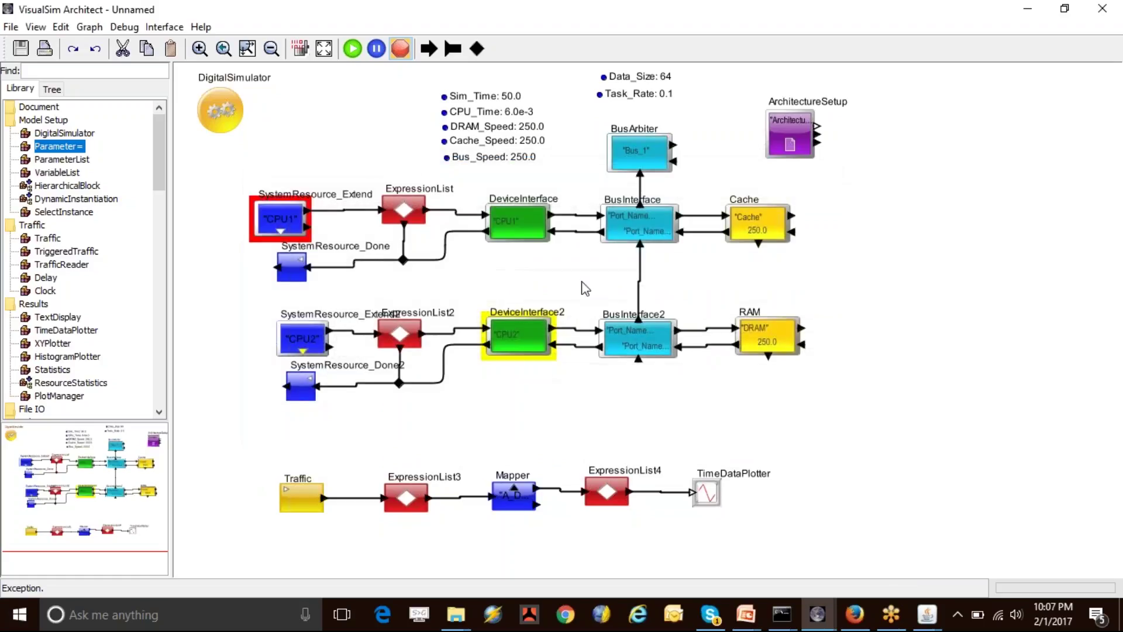
# Run the simulation with the restored bus blocks, fit the TimeDataPlotter graph to its data, and close the plot
pyautogui.moveTo(591, 124); pyautogui.dragTo(648, 381)
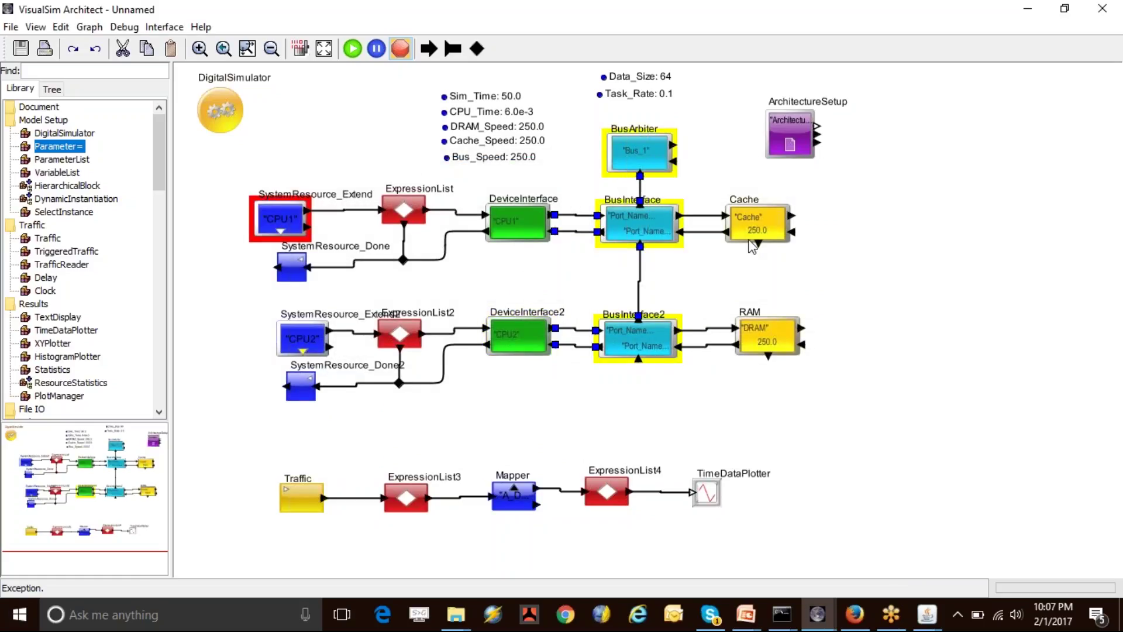
pyautogui.click(693, 299)
pyautogui.click(353, 49)
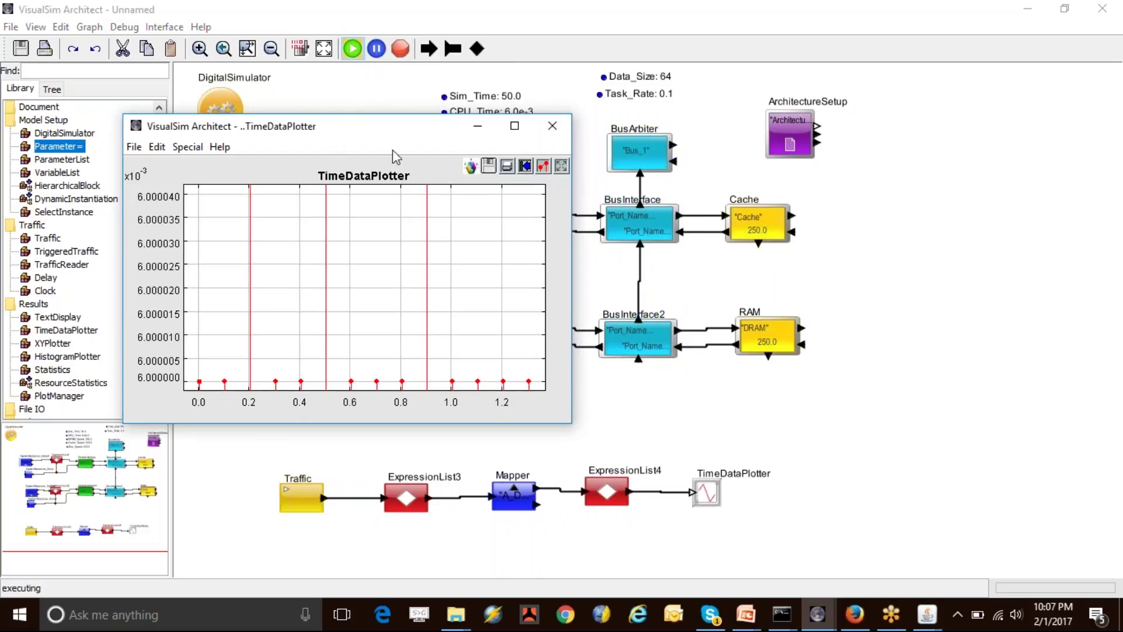
pyautogui.click(561, 166)
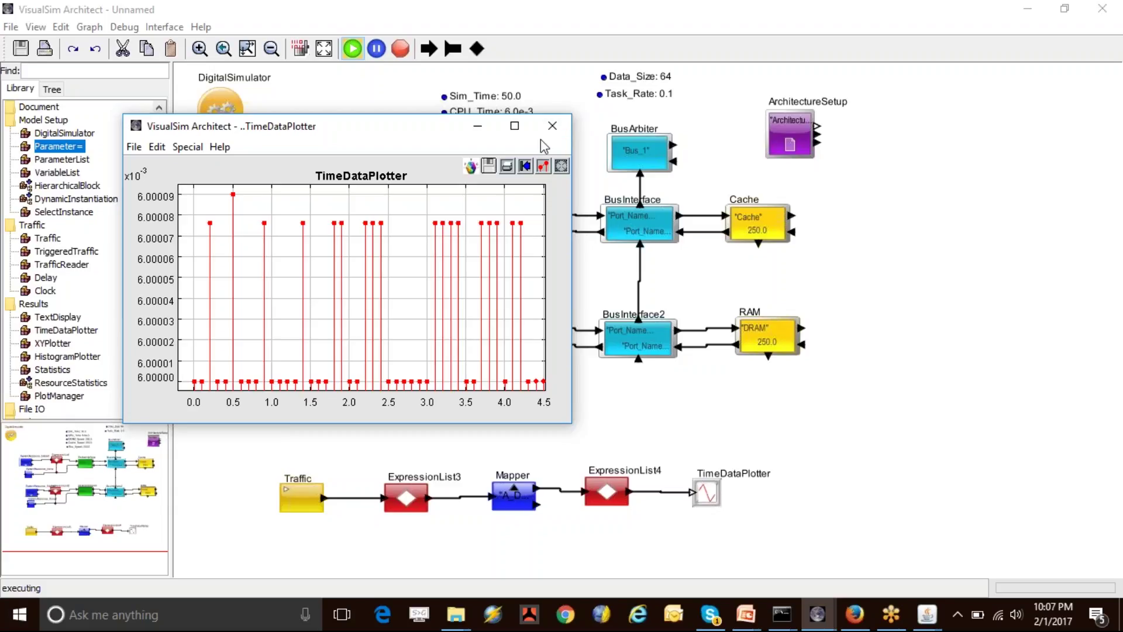
pyautogui.click(553, 126)
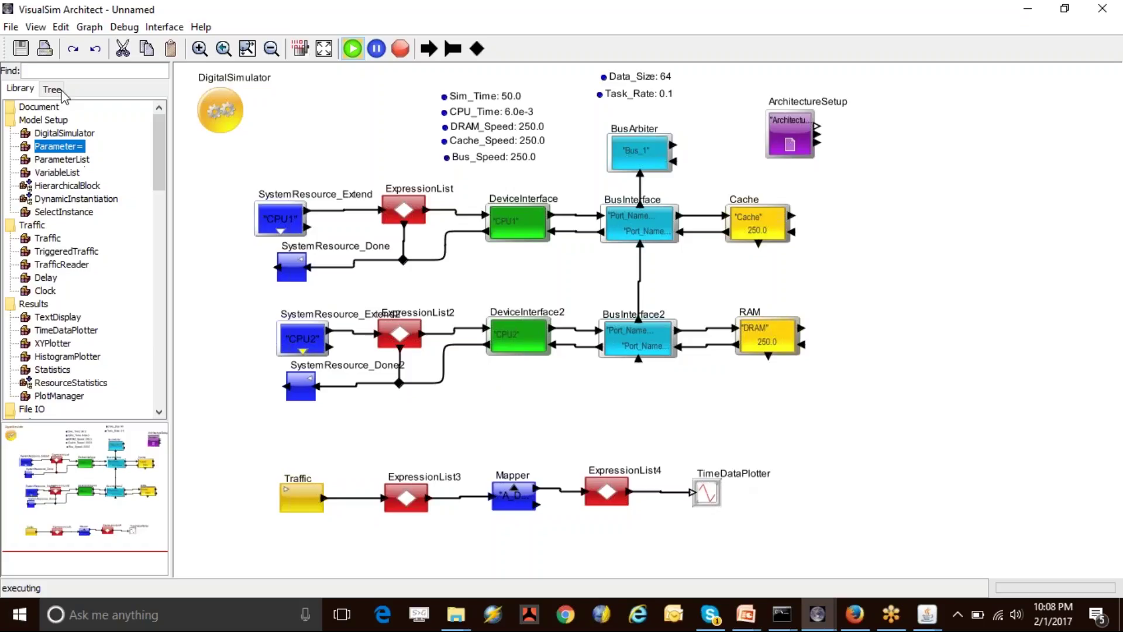
# Open the recent model MPEG_4_Encoding.xml from the VideoProcessing folder and dismiss the file selection dialog
pyautogui.click(11, 26)
pyautogui.moveTo(95, 257)
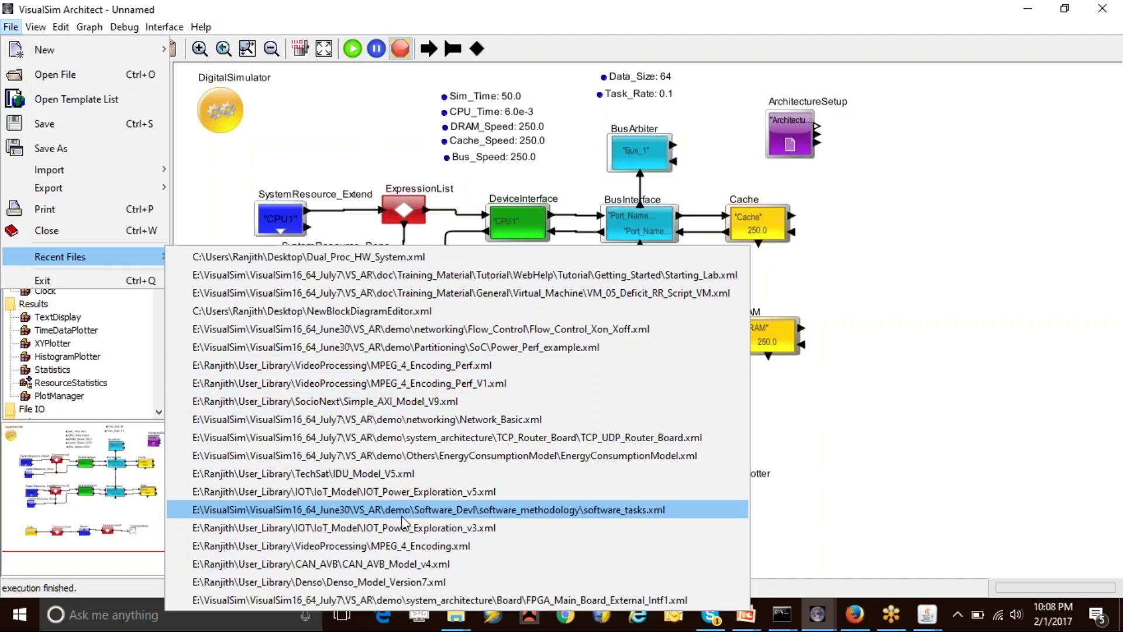
pyautogui.click(421, 545)
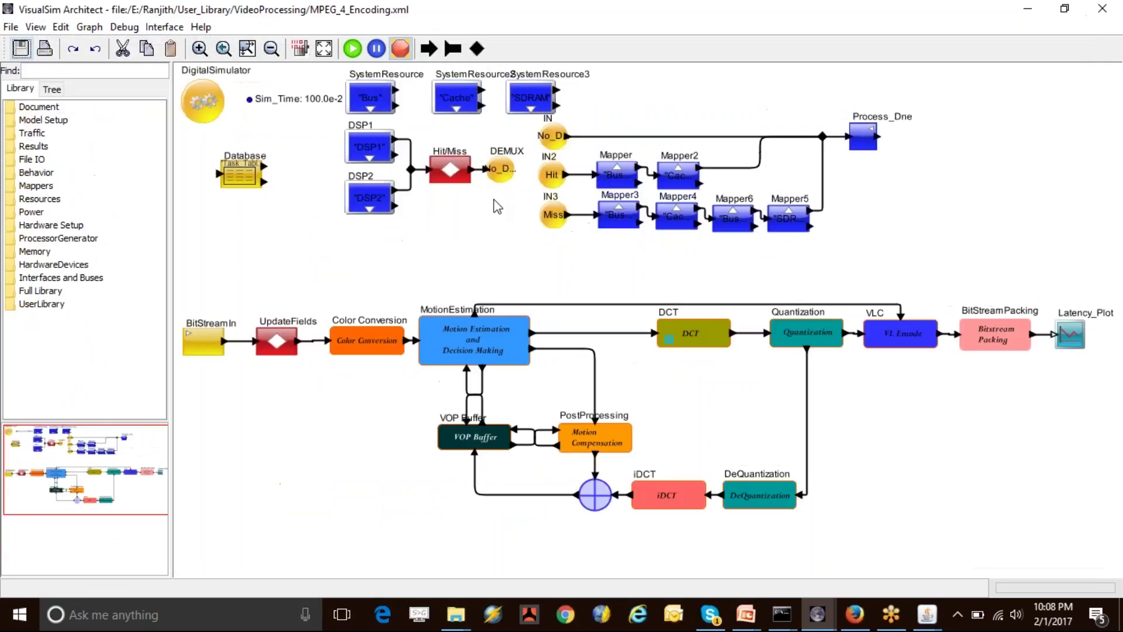
pyautogui.click(10, 26)
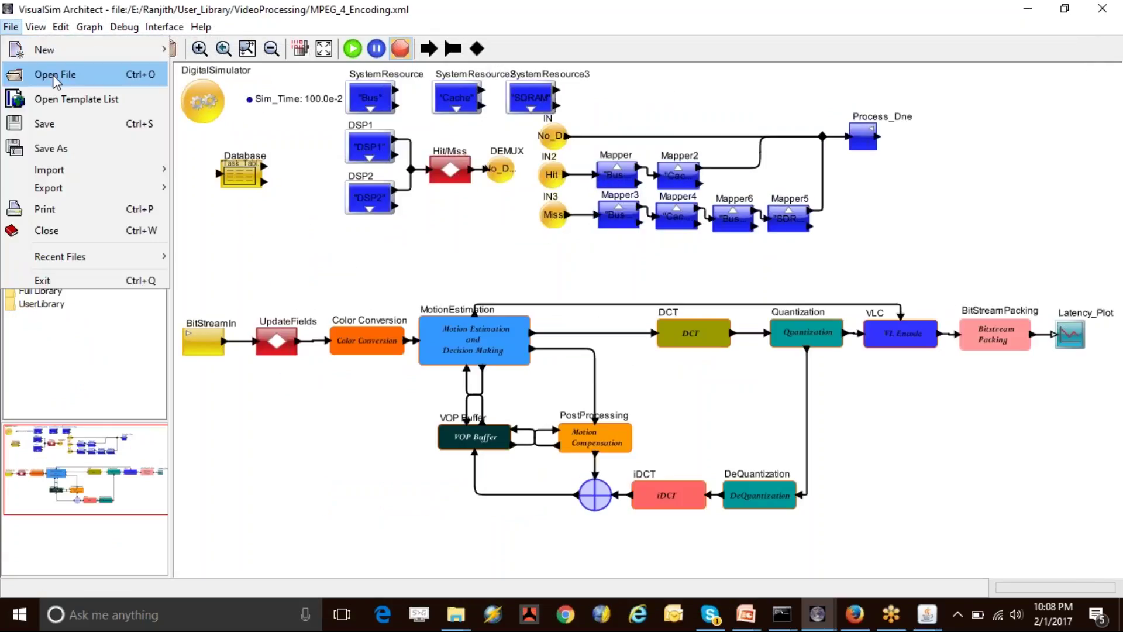
pyautogui.press('Return')
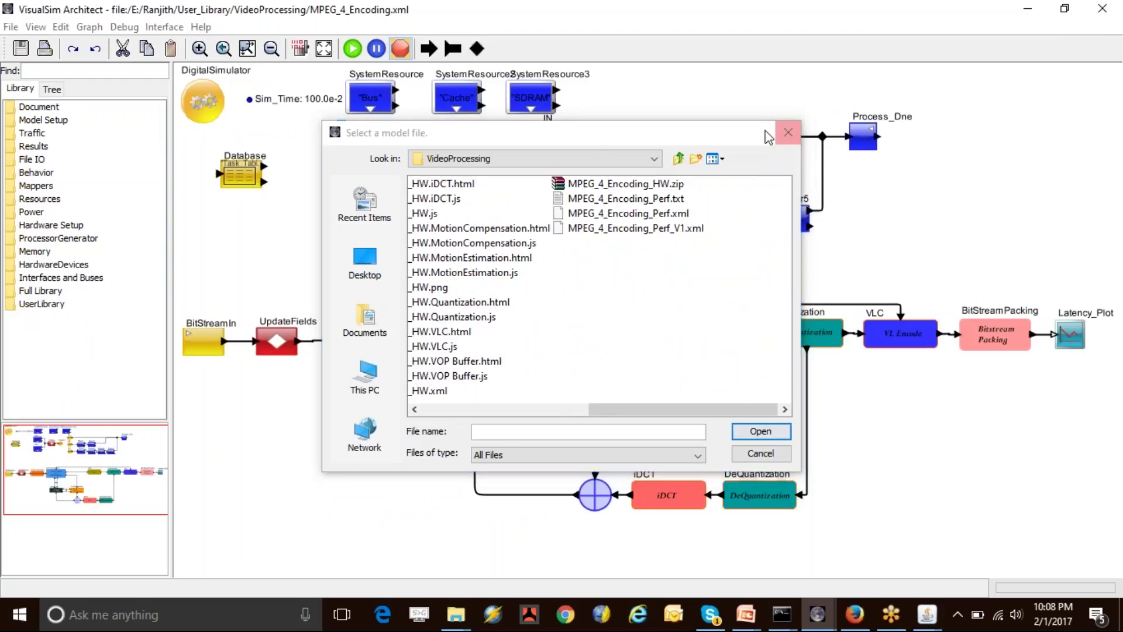
pyautogui.click(788, 132)
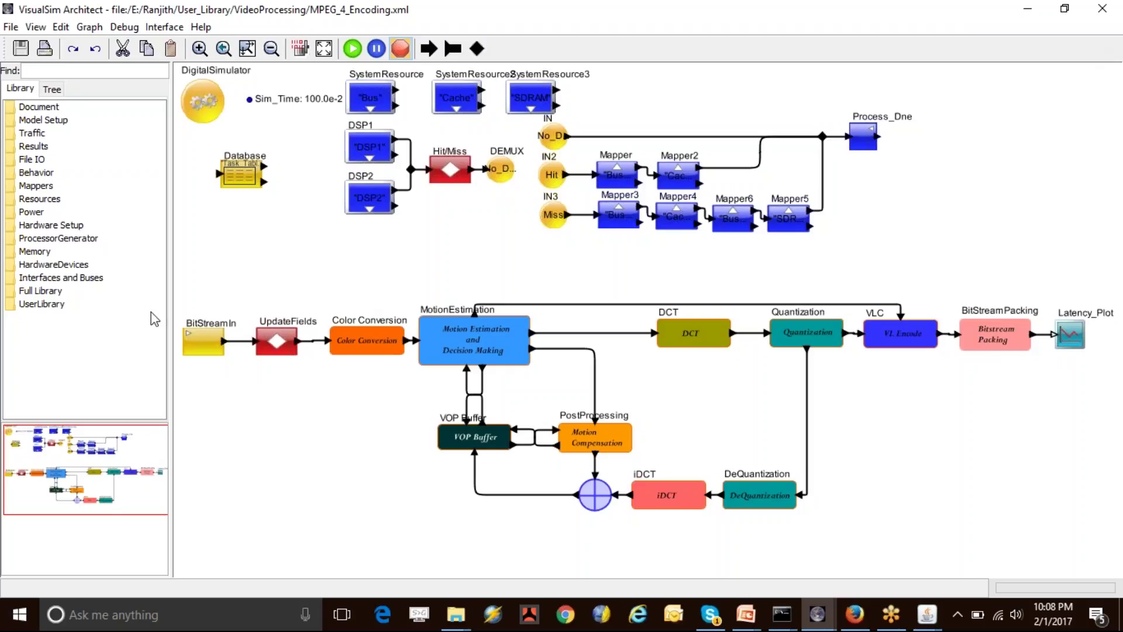
# Highlight the MPEG-4 model's encoding task flow and its DSP, bus, cache and SDRAM resource blocks for examination
pyautogui.moveTo(204, 284); pyautogui.dragTo(657, 444)
pyautogui.moveTo(725, 473); pyautogui.dragTo(1012, 550)
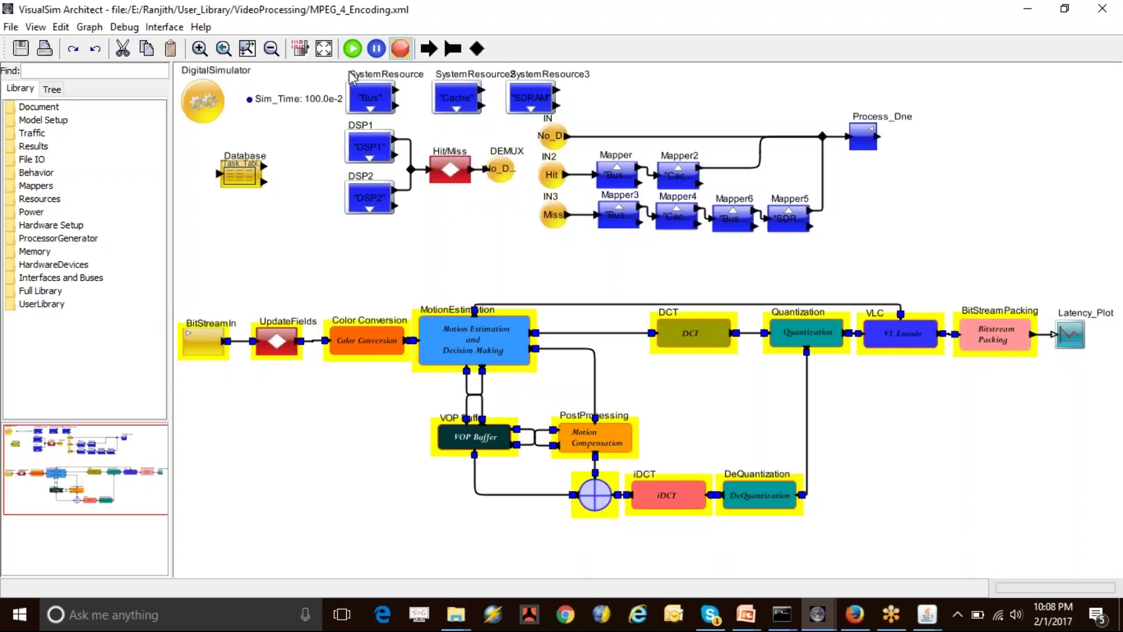
pyautogui.moveTo(347, 75); pyautogui.dragTo(550, 253)
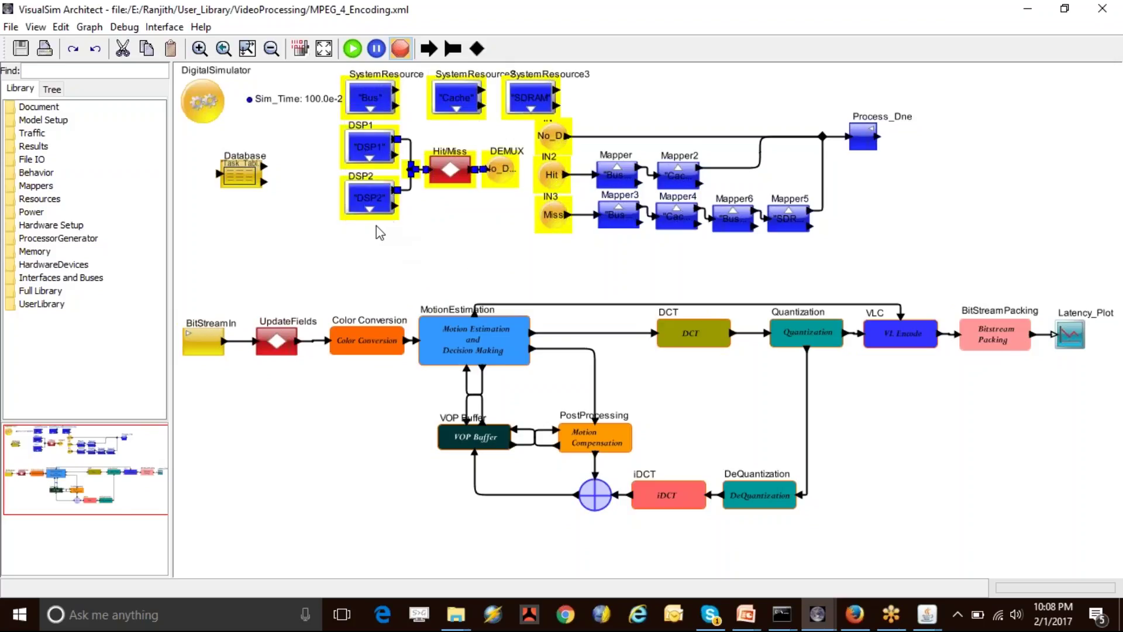
pyautogui.click(434, 244)
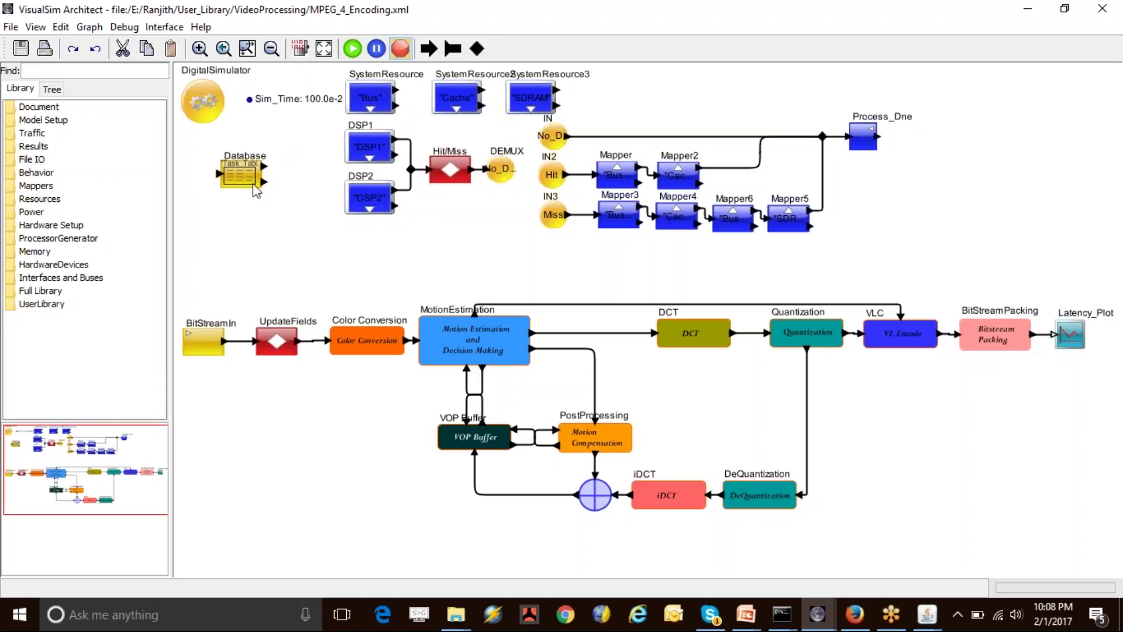
pyautogui.moveTo(390, 289); pyautogui.dragTo(851, 517)
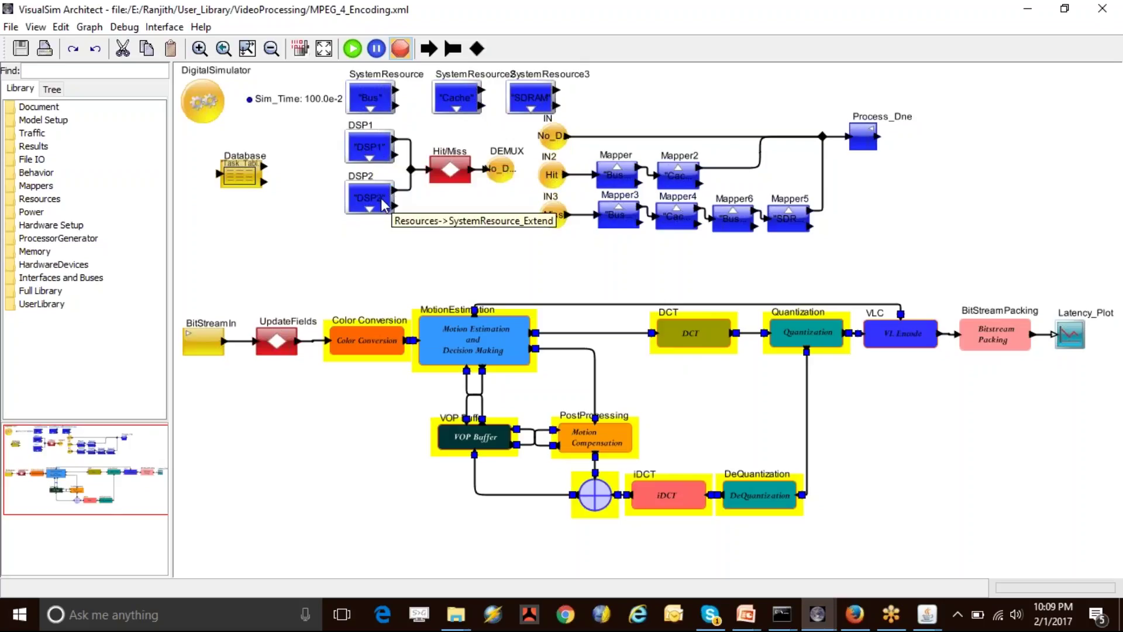
# Examine how the Database block's Task_Table assigns tasks to DSP1 and DSP2, and close it without changes
pyautogui.doubleClick(240, 175)
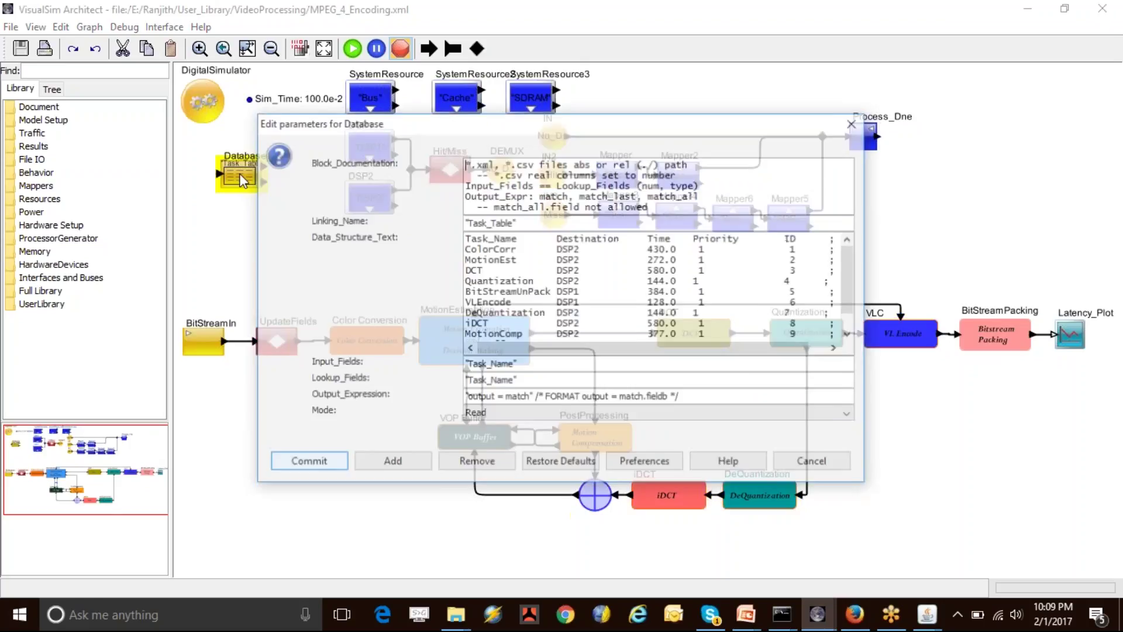
pyautogui.moveTo(405, 128); pyautogui.dragTo(282, 113)
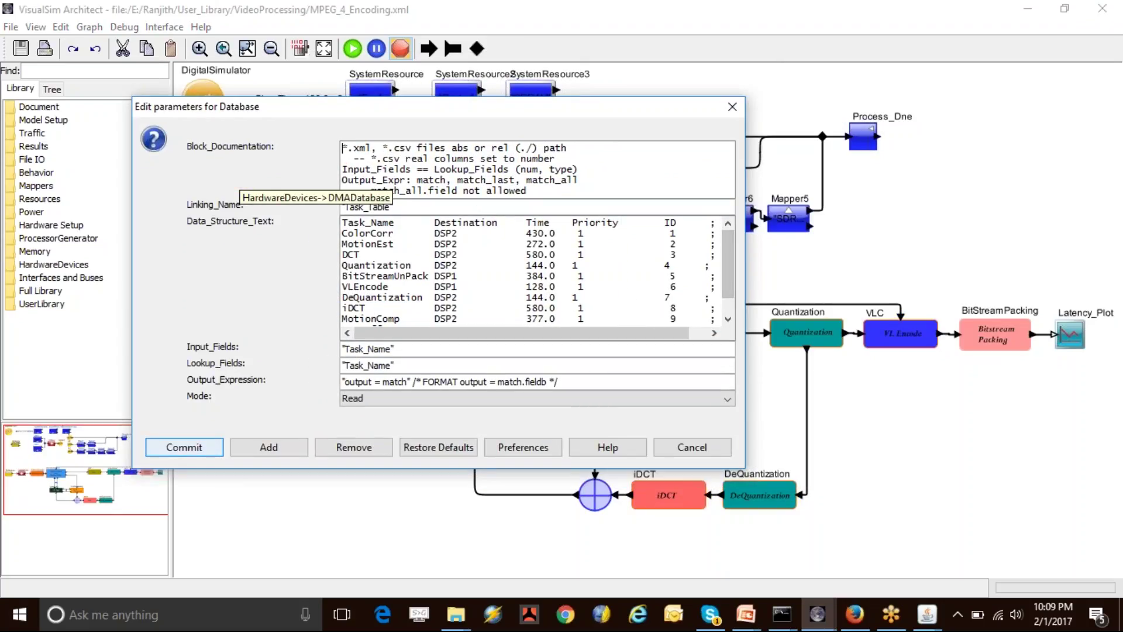
pyautogui.doubleClick(368, 244)
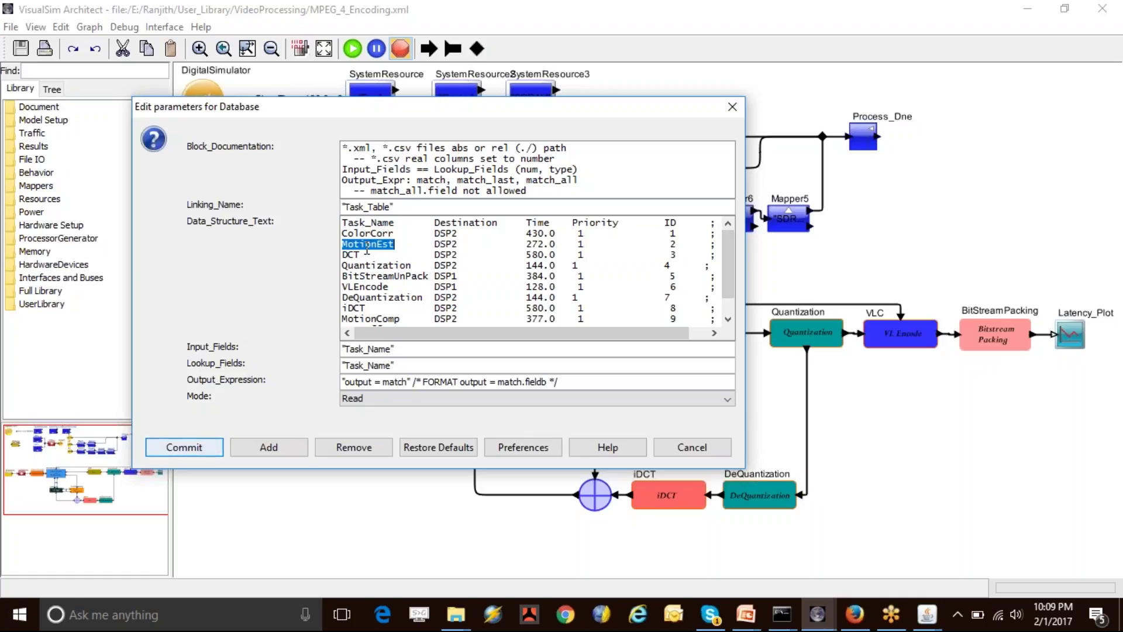
pyautogui.doubleClick(445, 233)
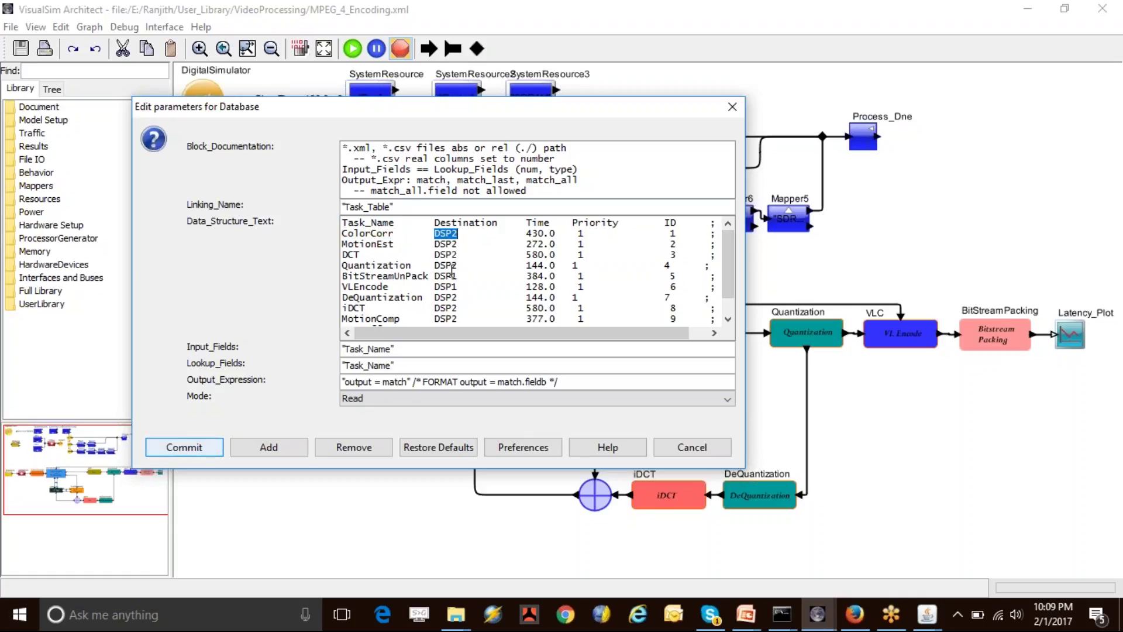
pyautogui.click(398, 275)
pyautogui.doubleClick(397, 275)
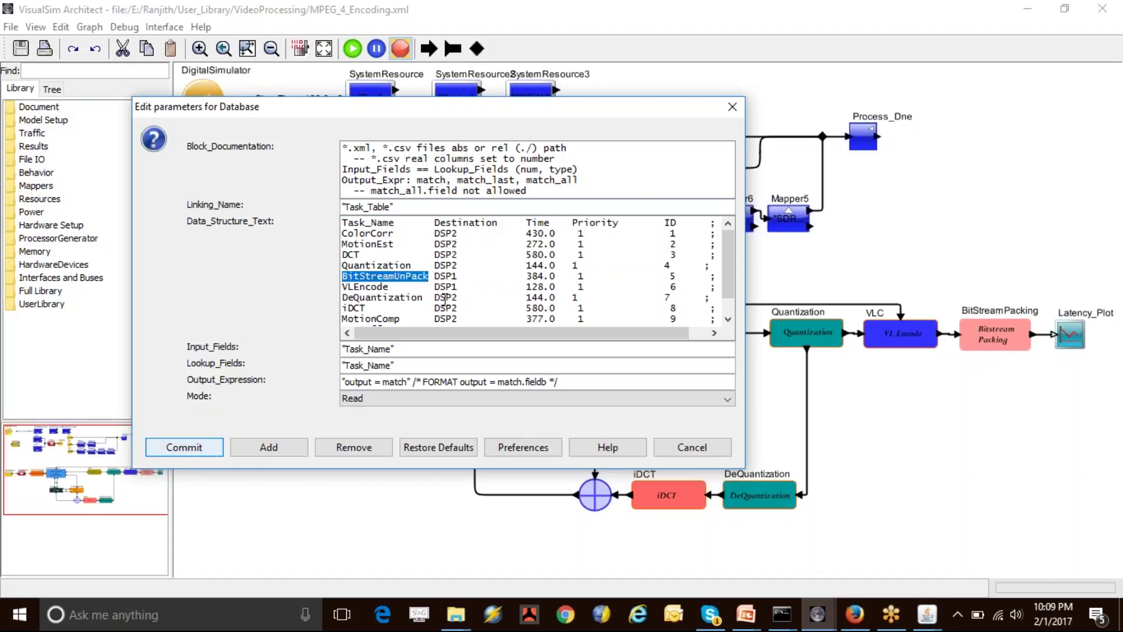
pyautogui.click(676, 446)
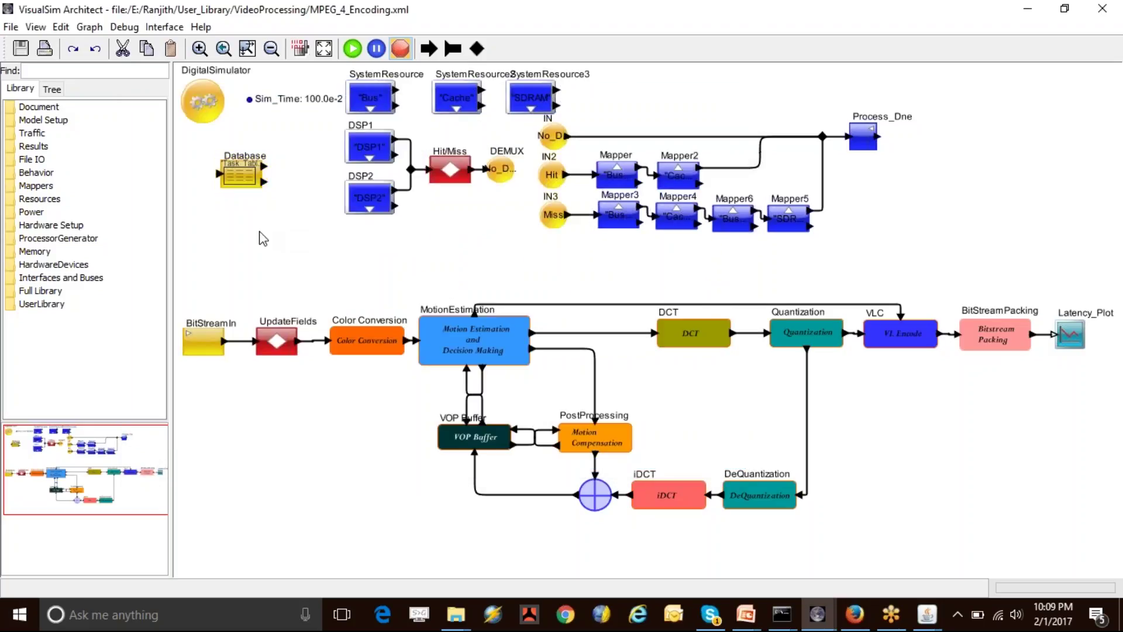
# Open the model MPEG_4_Encoding_HW.xml from the VideoProcessing folder
pyautogui.click(11, 26)
pyautogui.click(55, 74)
pyautogui.scroll(-3, 475, 310)
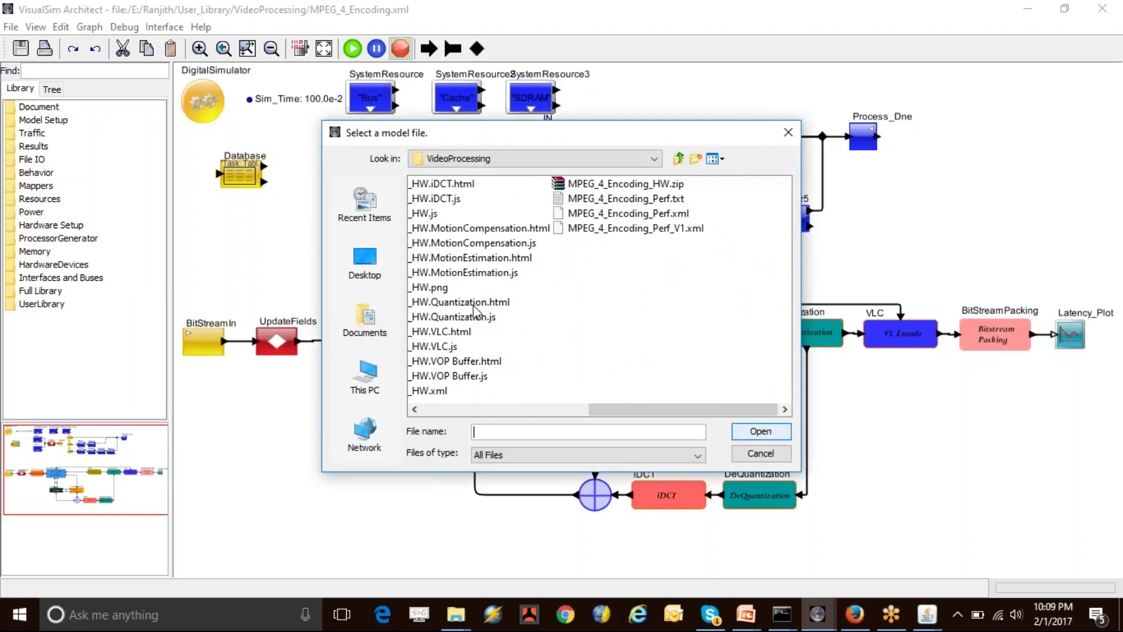
pyautogui.click(444, 393)
pyautogui.click(758, 432)
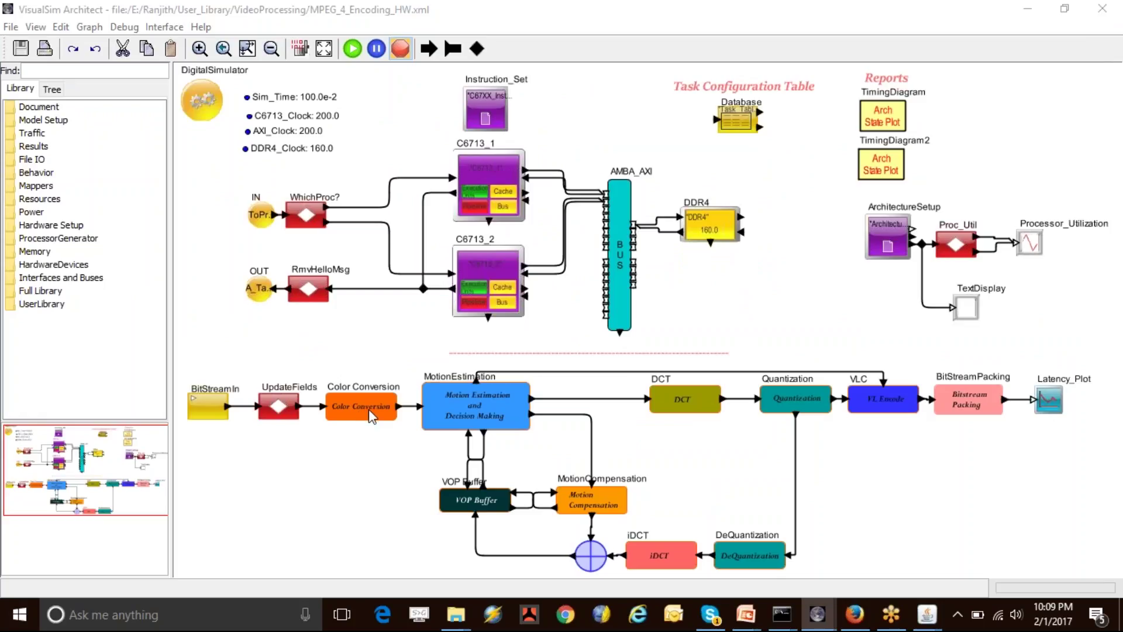
# Highlight the hardware model's encoding task flow, C6713 processors, AMBA_AXI bus and DDR4 memory for examination
pyautogui.moveTo(182, 350); pyautogui.dragTo(1055, 596)
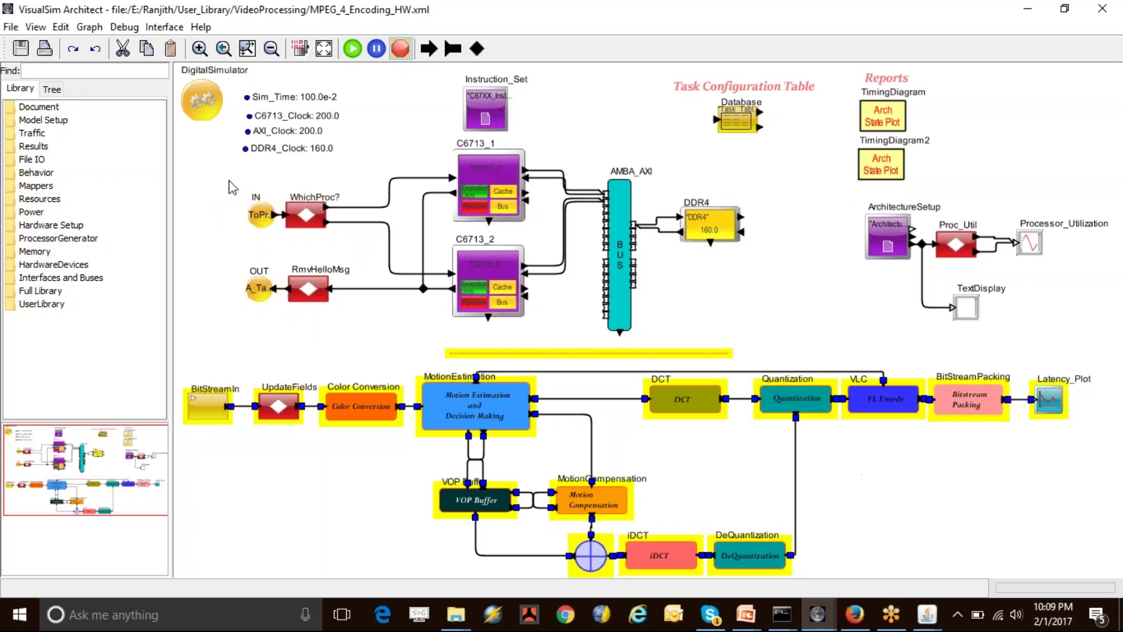
pyautogui.moveTo(424, 101); pyautogui.dragTo(522, 308)
pyautogui.moveTo(587, 126); pyautogui.dragTo(652, 344)
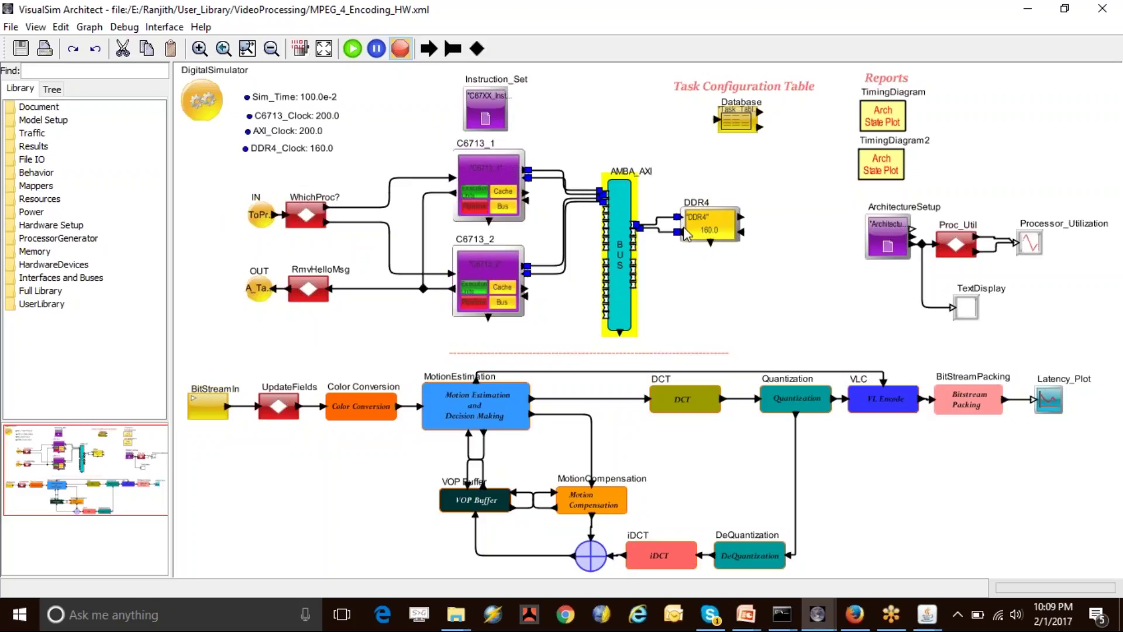
pyautogui.moveTo(698, 160); pyautogui.dragTo(723, 269)
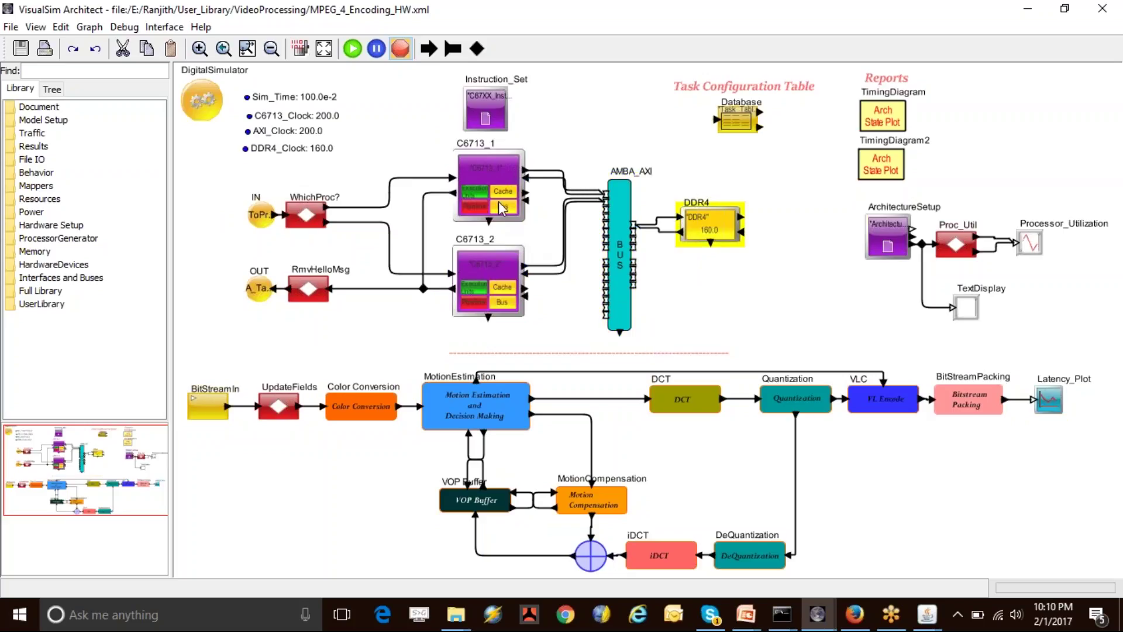
# Examine C6713_1's processor speed, cache and pipeline stage parameters, and dismiss them without changes
pyautogui.doubleClick(492, 177)
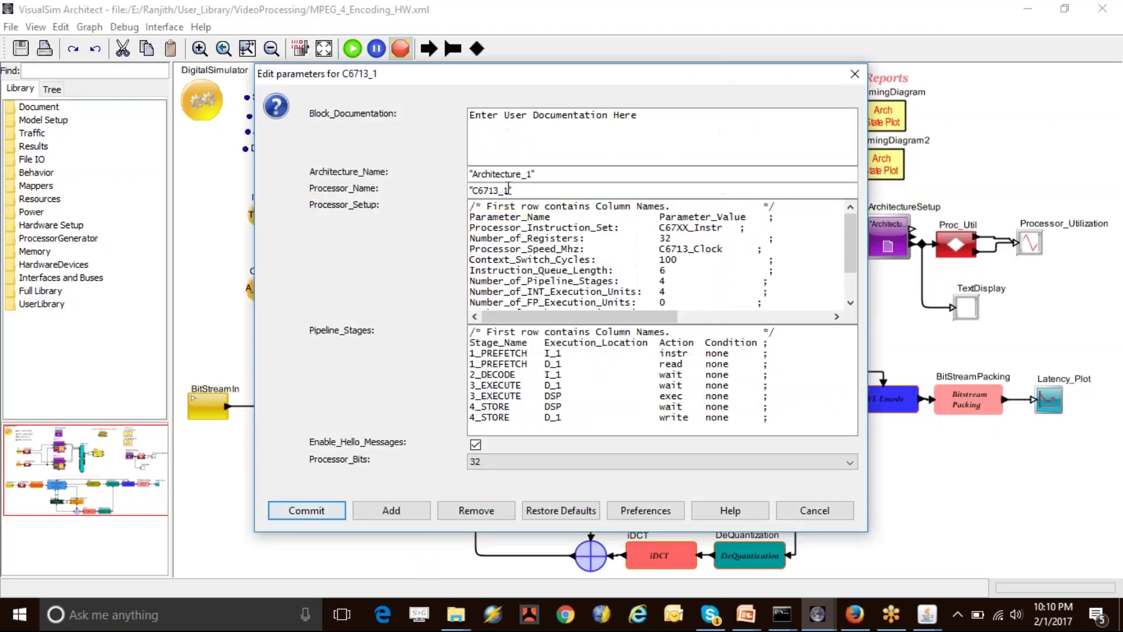
pyautogui.moveTo(615, 73); pyautogui.dragTo(520, 43)
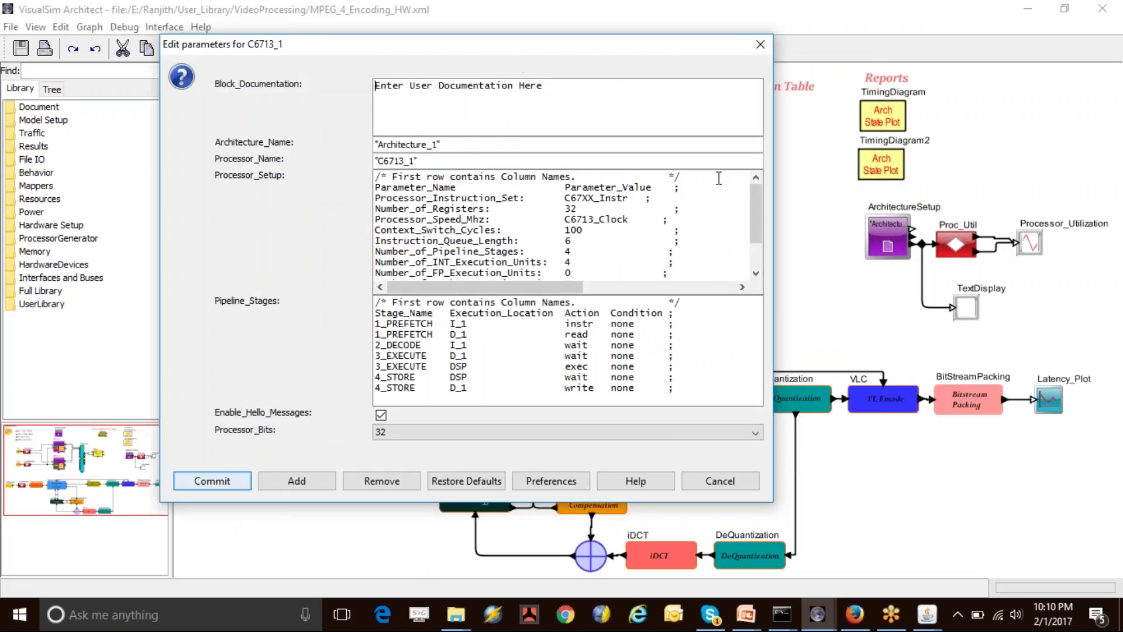
pyautogui.moveTo(756, 216); pyautogui.dragTo(754, 229)
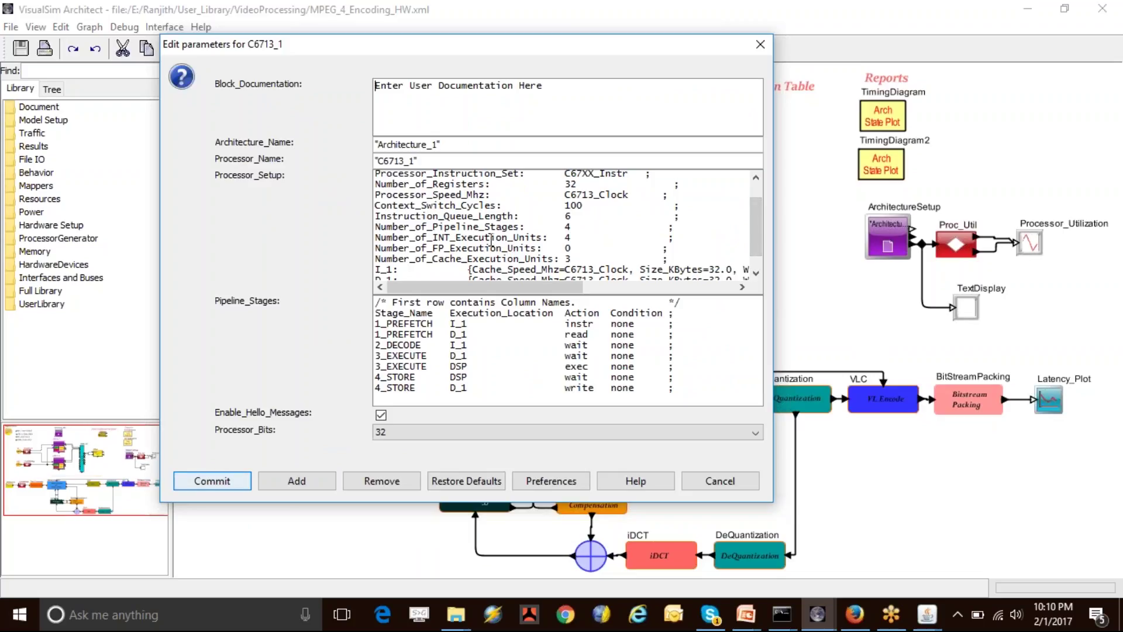
pyautogui.doubleClick(592, 195)
pyautogui.scroll(-1, 756, 228)
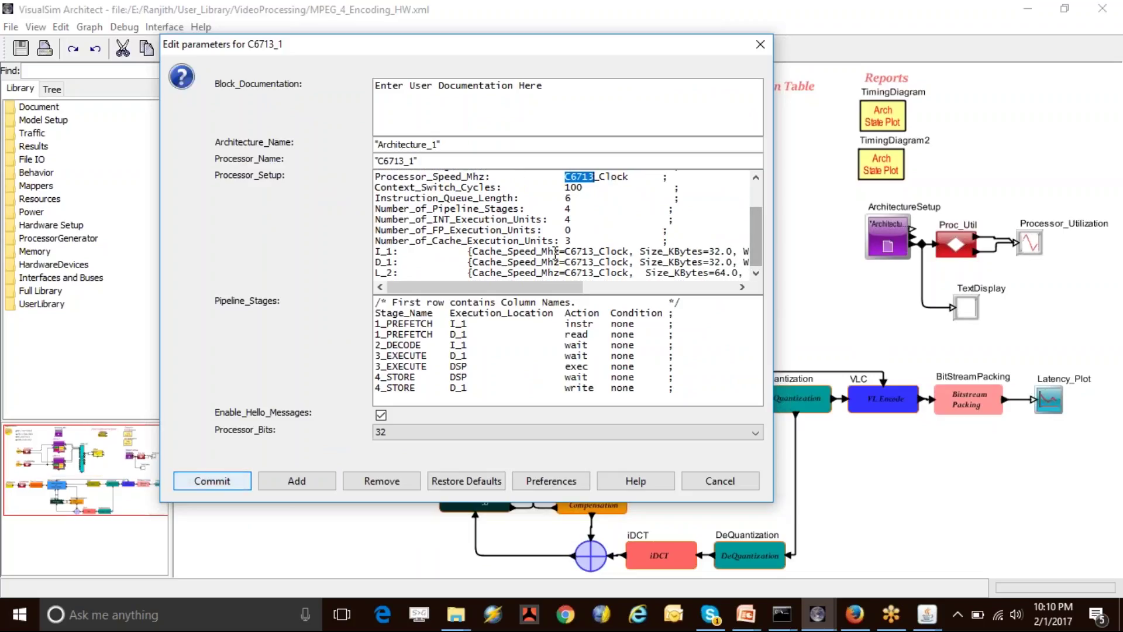
pyautogui.doubleClick(567, 241)
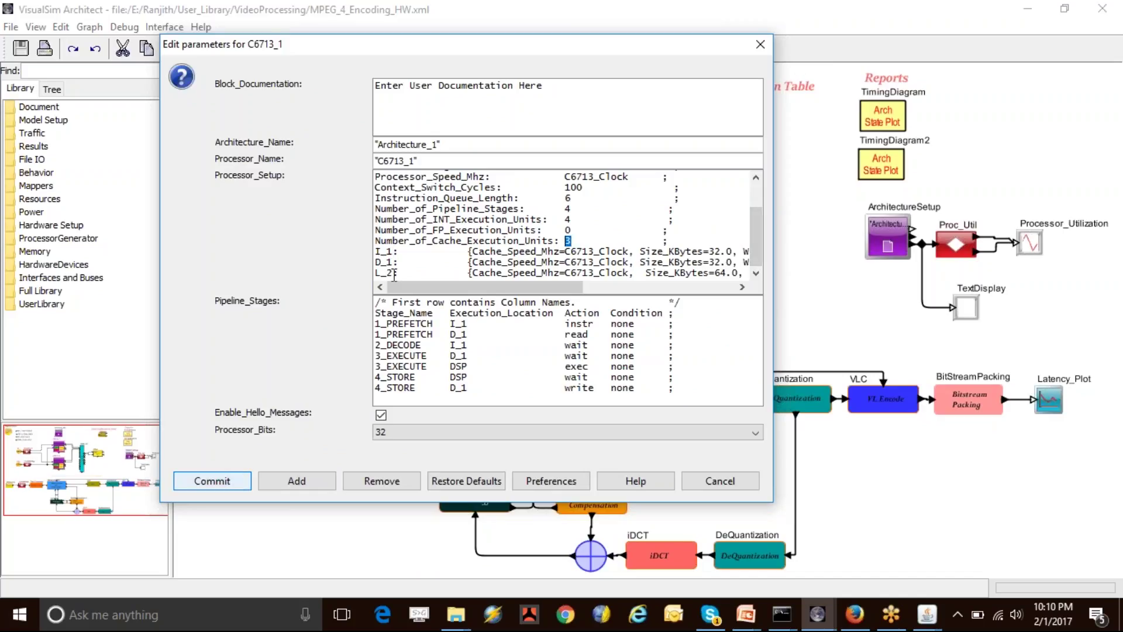
pyautogui.moveTo(566, 287); pyautogui.dragTo(718, 288)
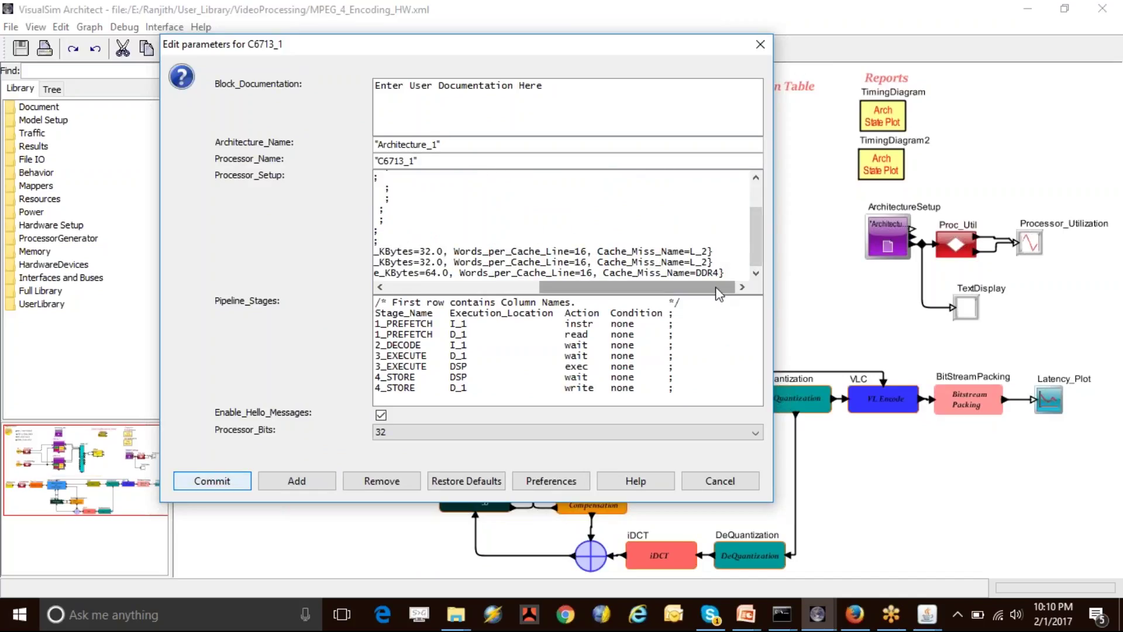
pyautogui.moveTo(702, 272); pyautogui.dragTo(715, 273)
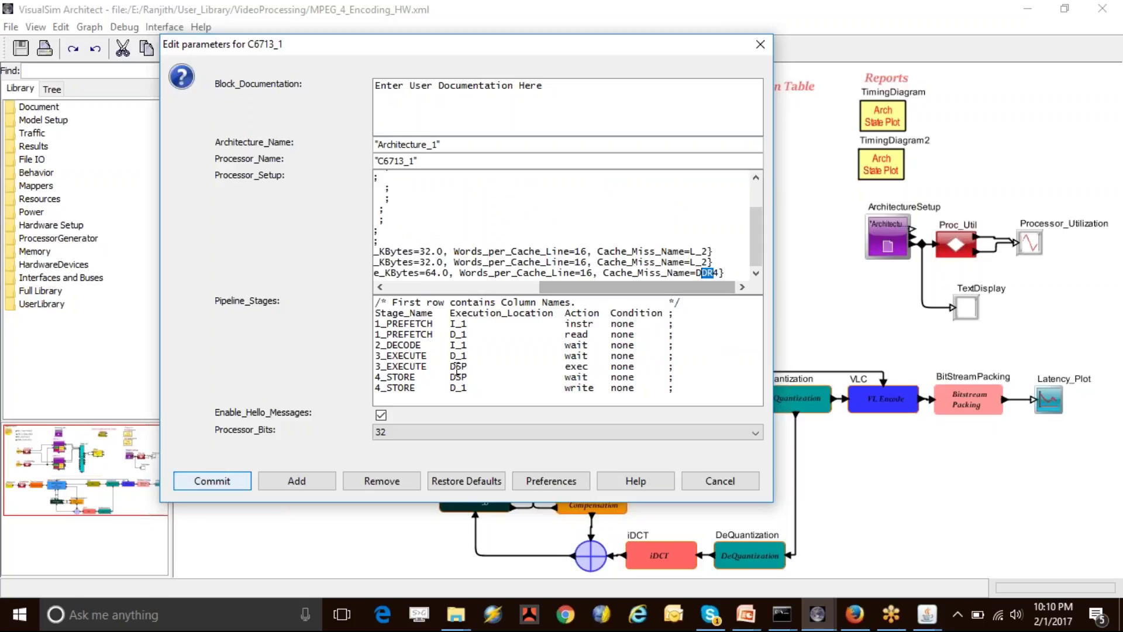
pyautogui.moveTo(680, 391); pyautogui.dragTo(376, 323)
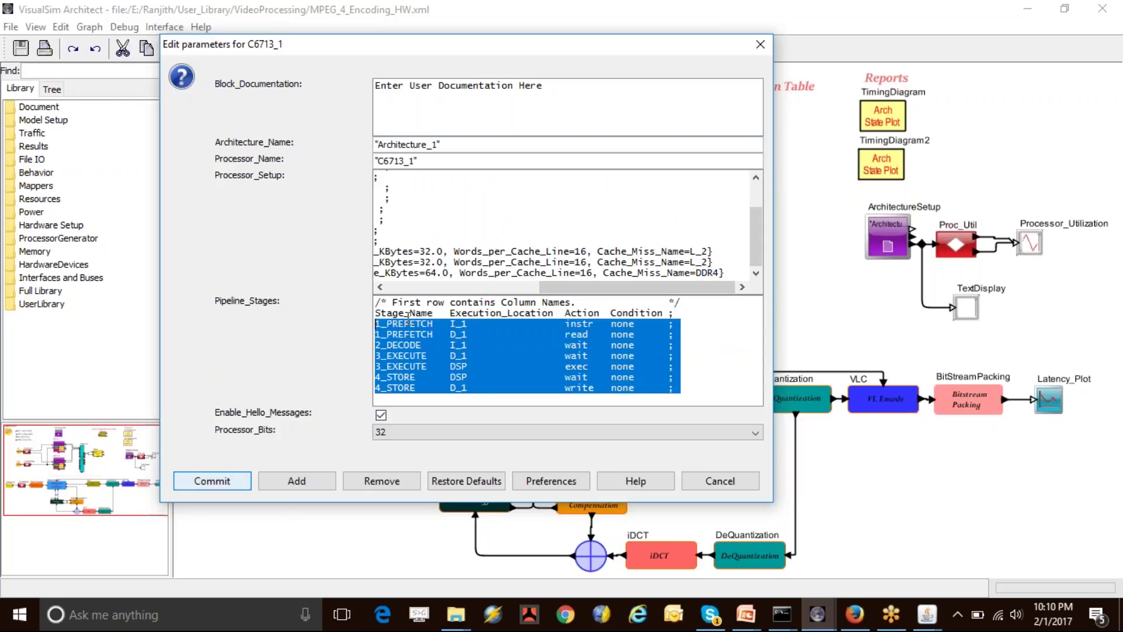
pyautogui.click(707, 480)
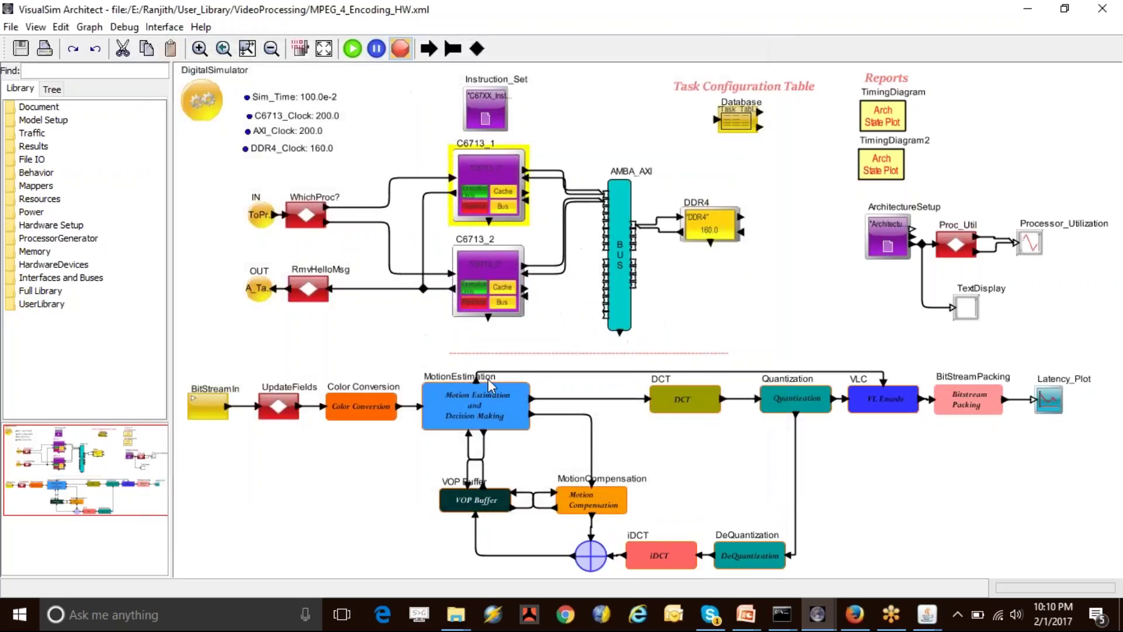
# Examine the AMBA_AXI bus parameters, including its arbiter type, close them and clear the block selection
pyautogui.doubleClick(625, 197)
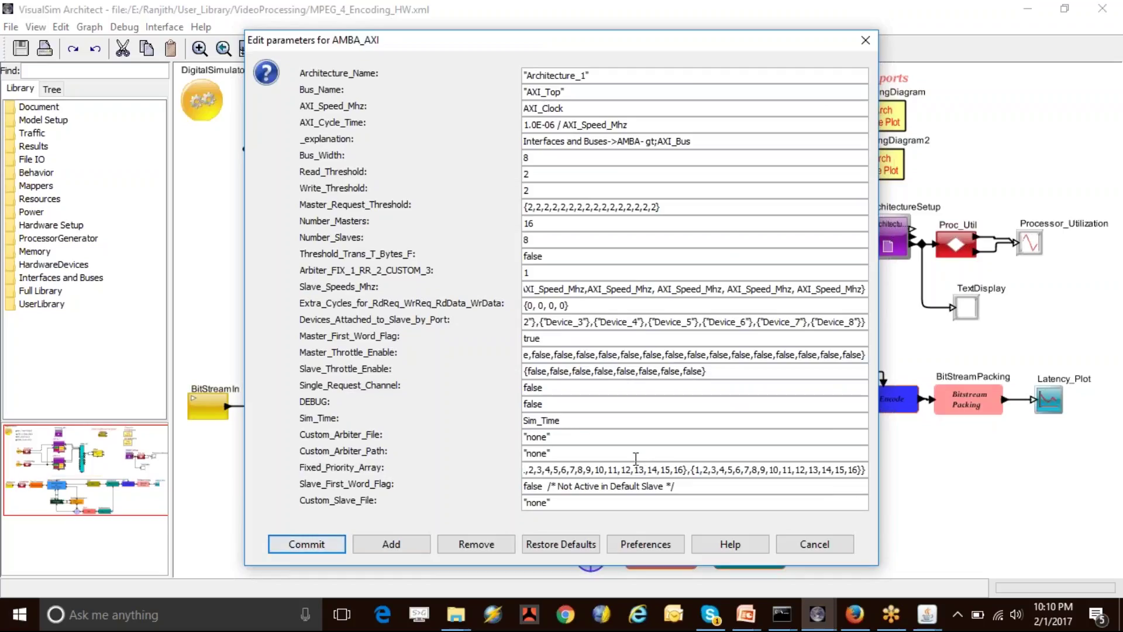
pyautogui.doubleClick(535, 273)
pyautogui.click(299, 545)
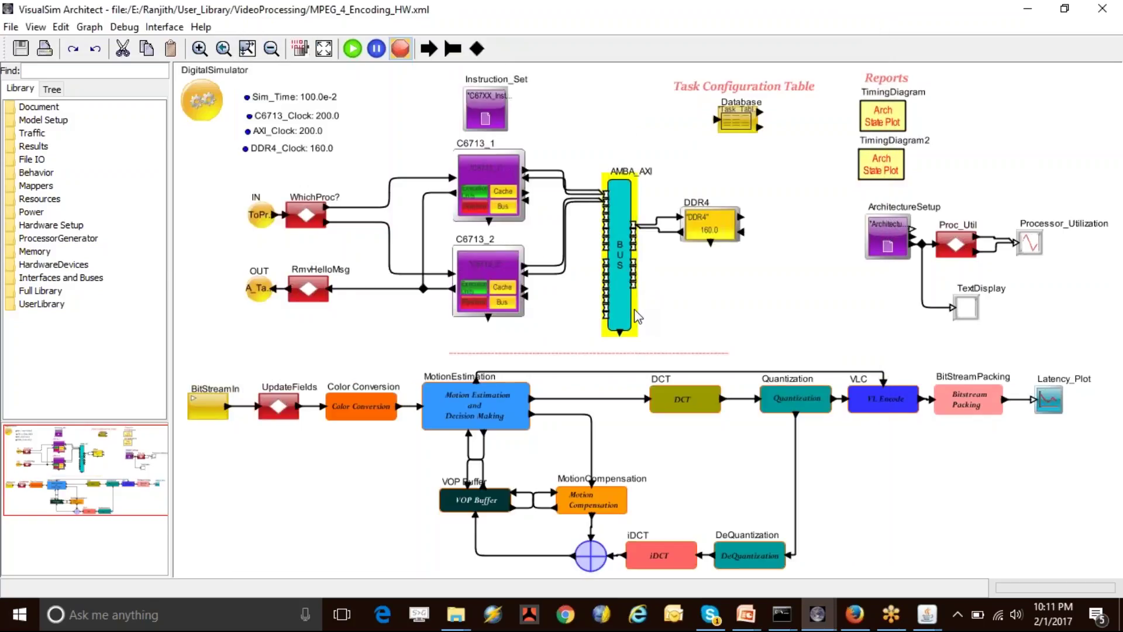
pyautogui.click(431, 349)
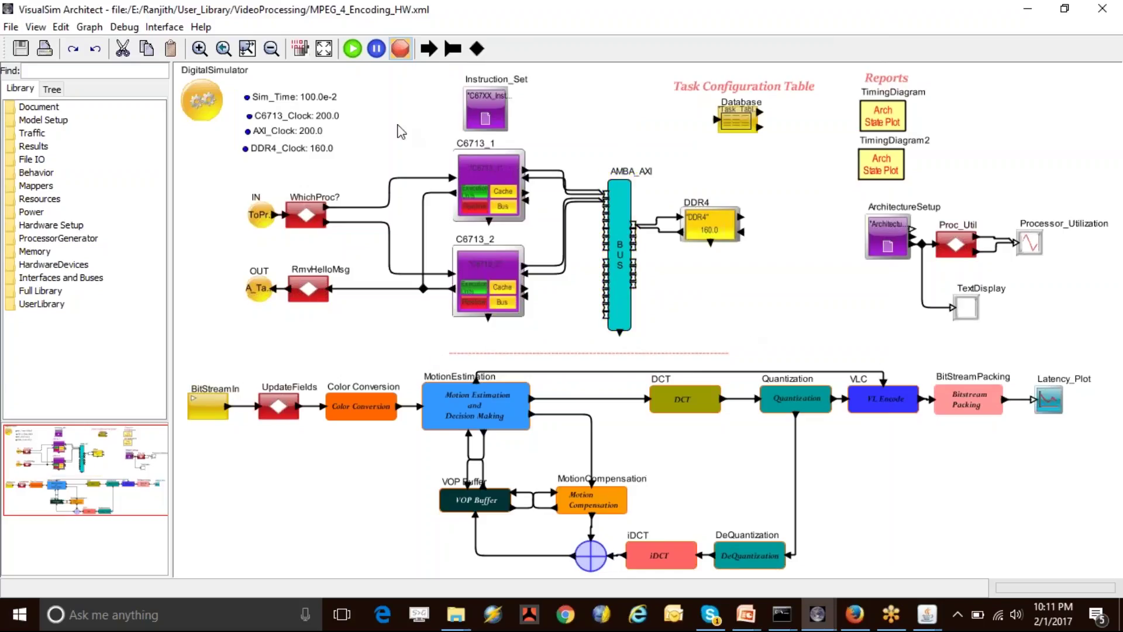
# Run the MPEG_4_Encoding_HW simulation, shrink the Processor_Utilization plot to a narrower window and move the TextDisplay window clear of the other plots
pyautogui.click(353, 49)
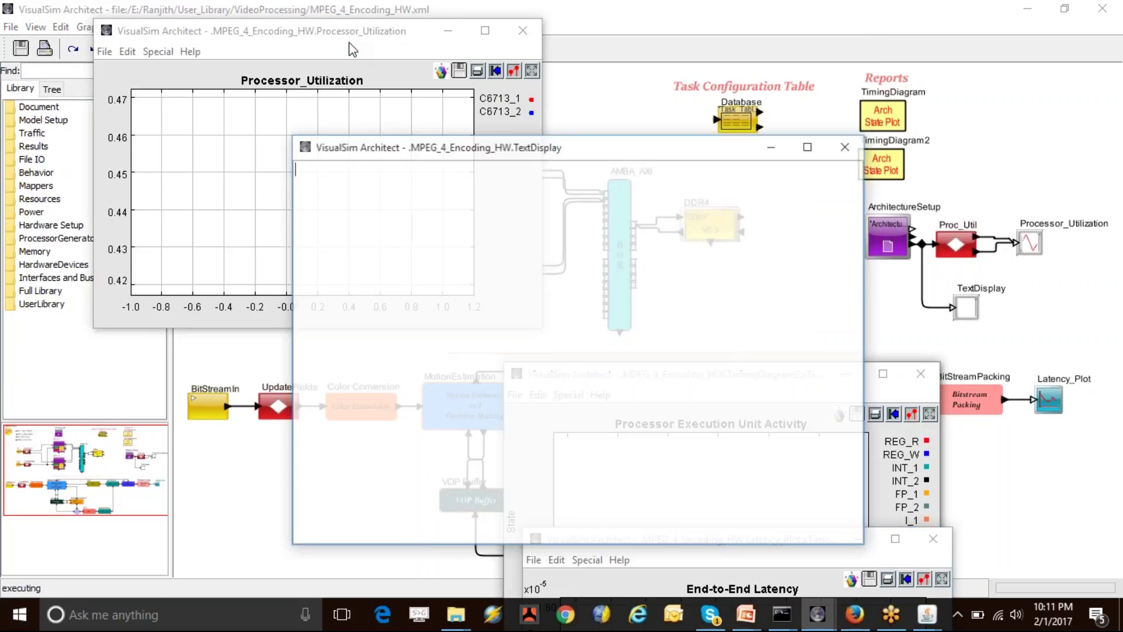
pyautogui.moveTo(338, 35); pyautogui.dragTo(262, 32)
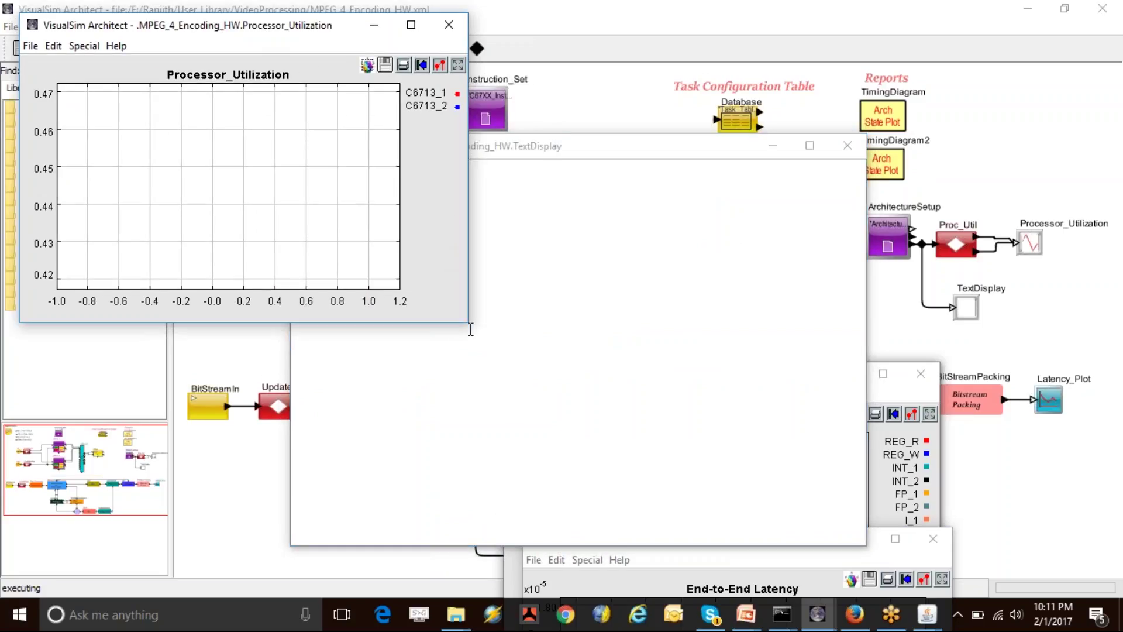
pyautogui.moveTo(470, 330); pyautogui.dragTo(373, 391)
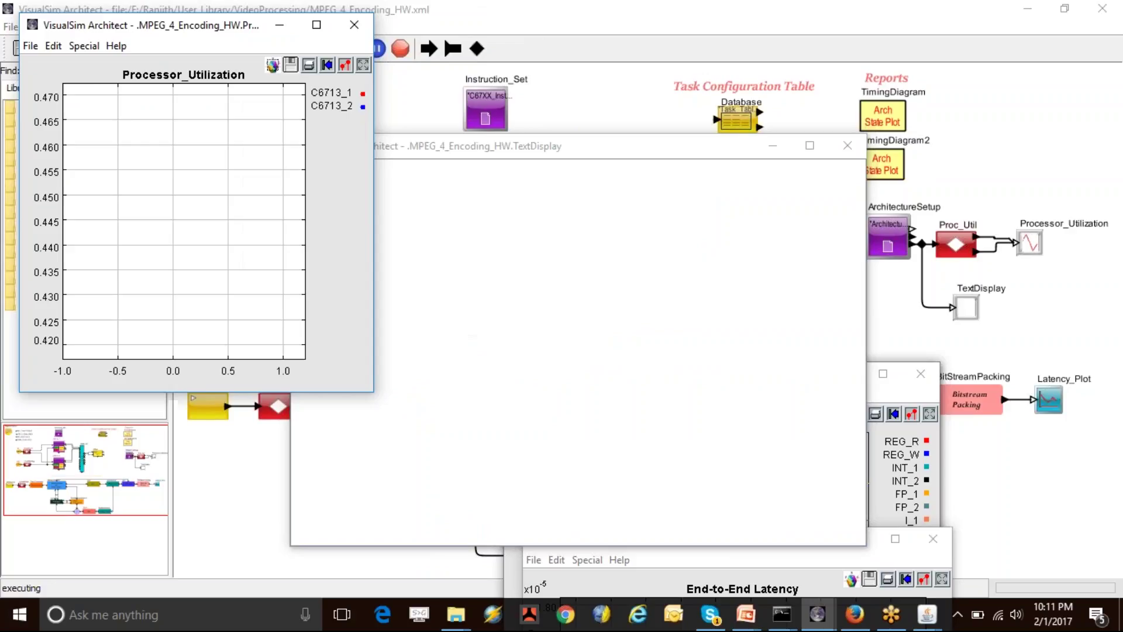
pyautogui.moveTo(527, 154); pyautogui.dragTo(407, 44)
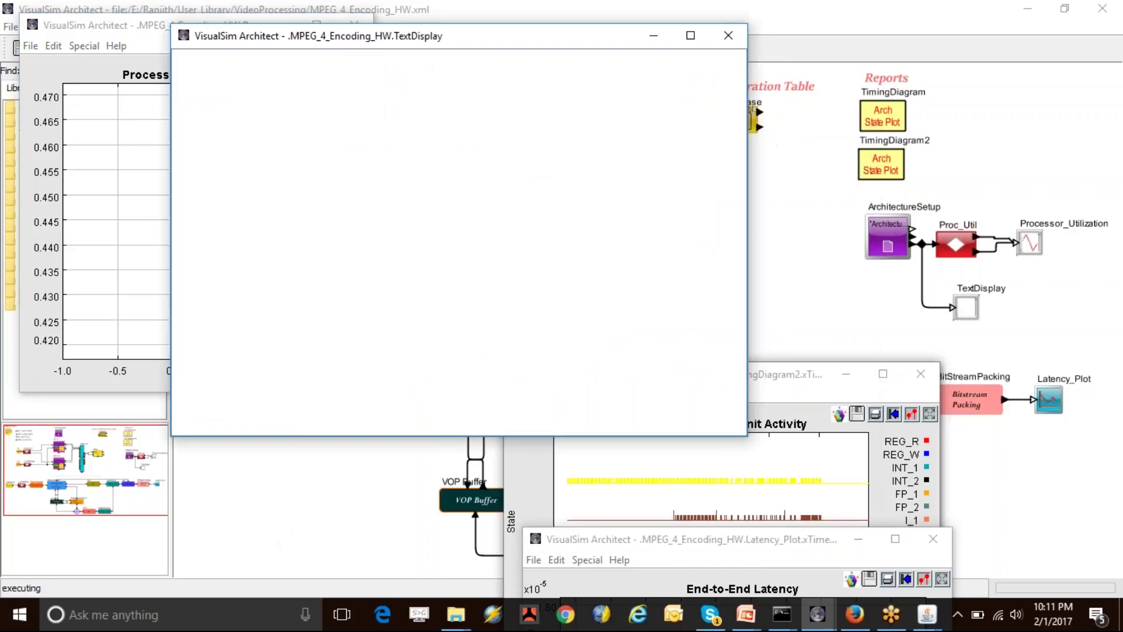
# Bring the TimingDiagram2 plot into view, fit it to its data and zoom in on the activity at the start of the simulation
pyautogui.click(751, 457)
pyautogui.moveTo(782, 383); pyautogui.dragTo(369, 110)
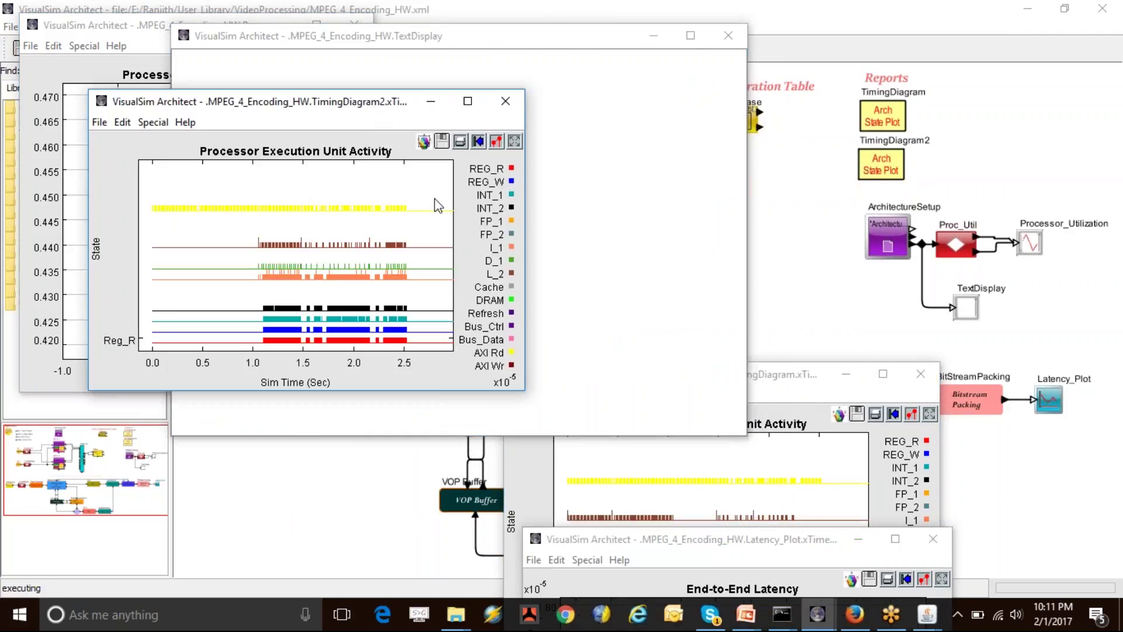
pyautogui.click(514, 141)
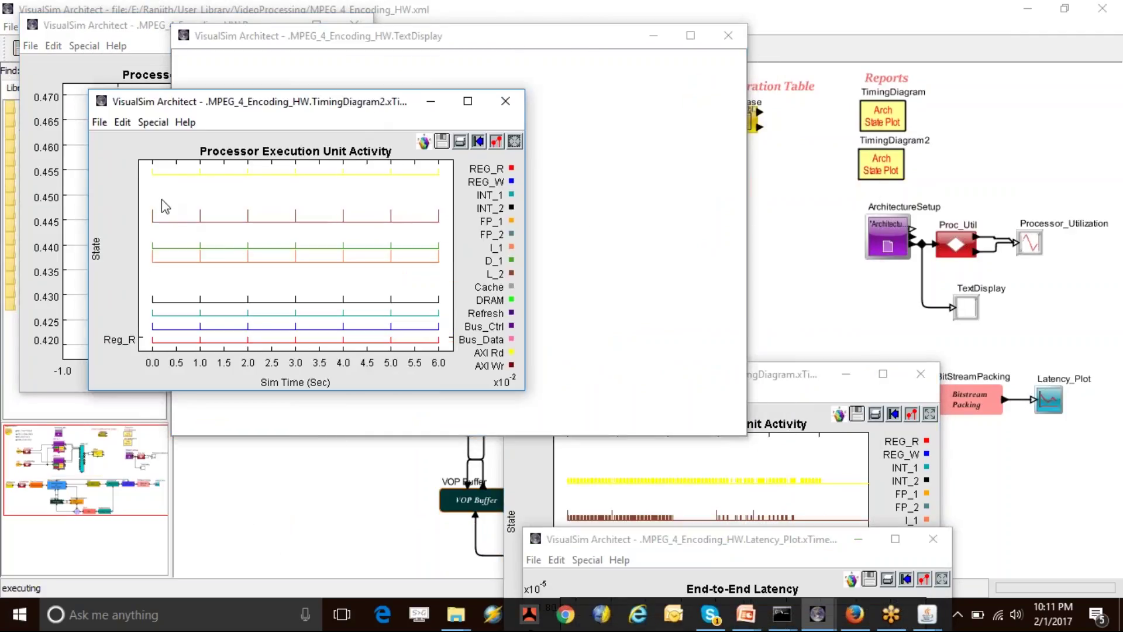
pyautogui.moveTo(150, 169); pyautogui.dragTo(159, 363)
pyautogui.moveTo(279, 365); pyautogui.dragTo(279, 366)
pyautogui.moveTo(282, 170); pyautogui.dragTo(389, 351)
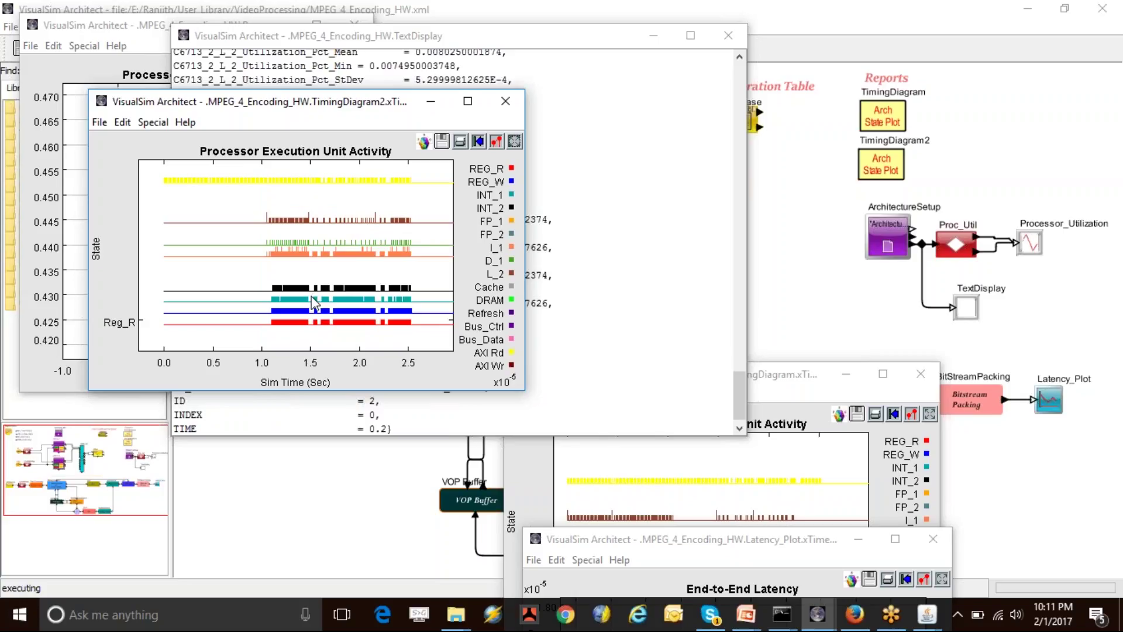
# Bring the TimingDiagram and Latency_Plot windows into view and fit the End-to-End Latency graph to its data
pyautogui.click(723, 484)
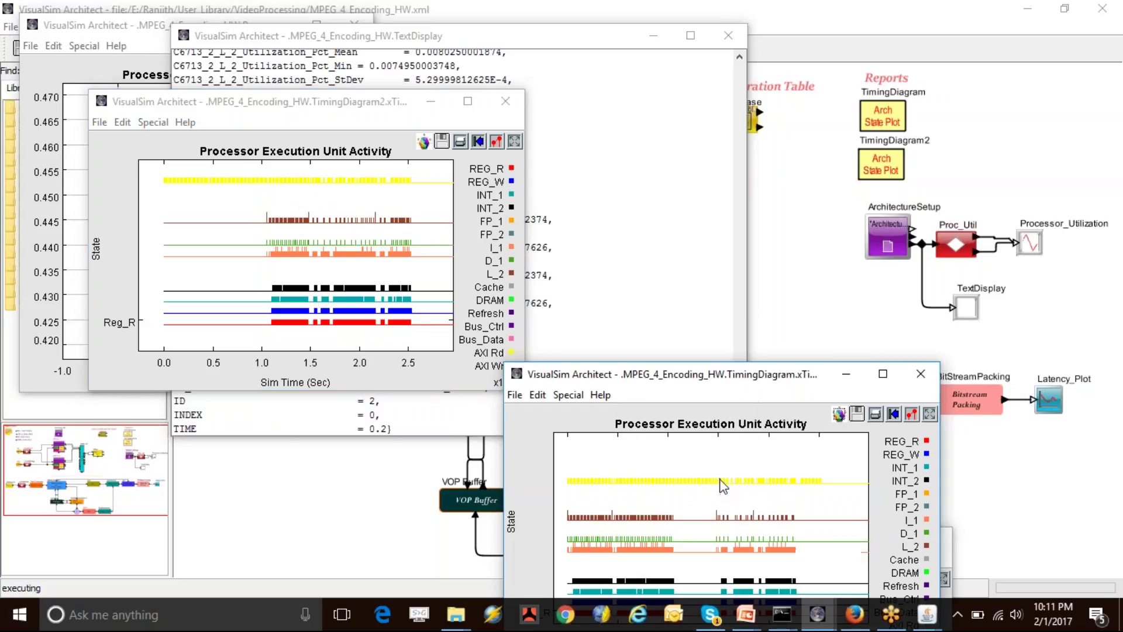
pyautogui.moveTo(704, 382); pyautogui.dragTo(342, 298)
pyautogui.moveTo(771, 547); pyautogui.dragTo(500, 171)
pyautogui.click(688, 203)
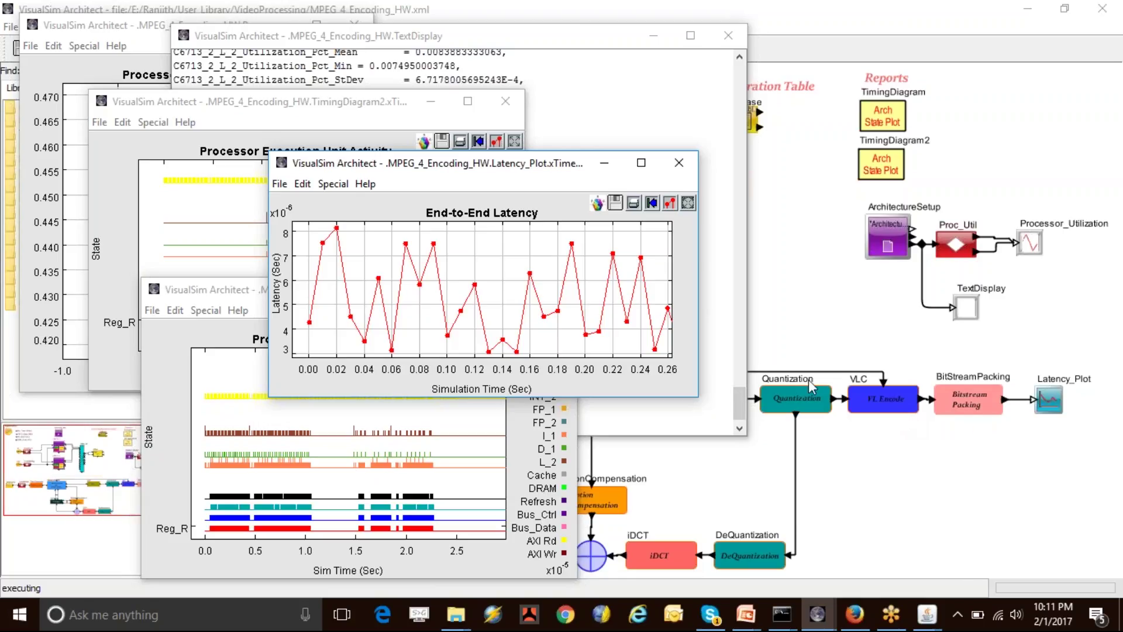
# Enlarge the TextDisplay window, examine the DDR4 and C6713 utilization statistics, close it and return to the model
pyautogui.moveTo(450, 43); pyautogui.dragTo(384, 71)
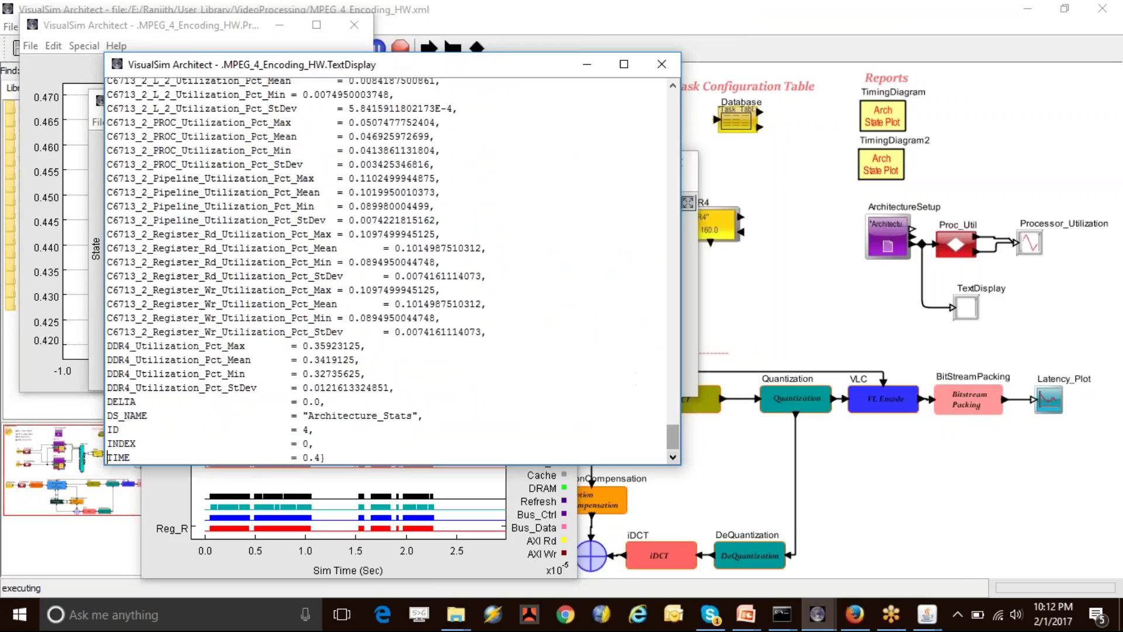
pyautogui.moveTo(680, 466); pyautogui.dragTo(804, 557)
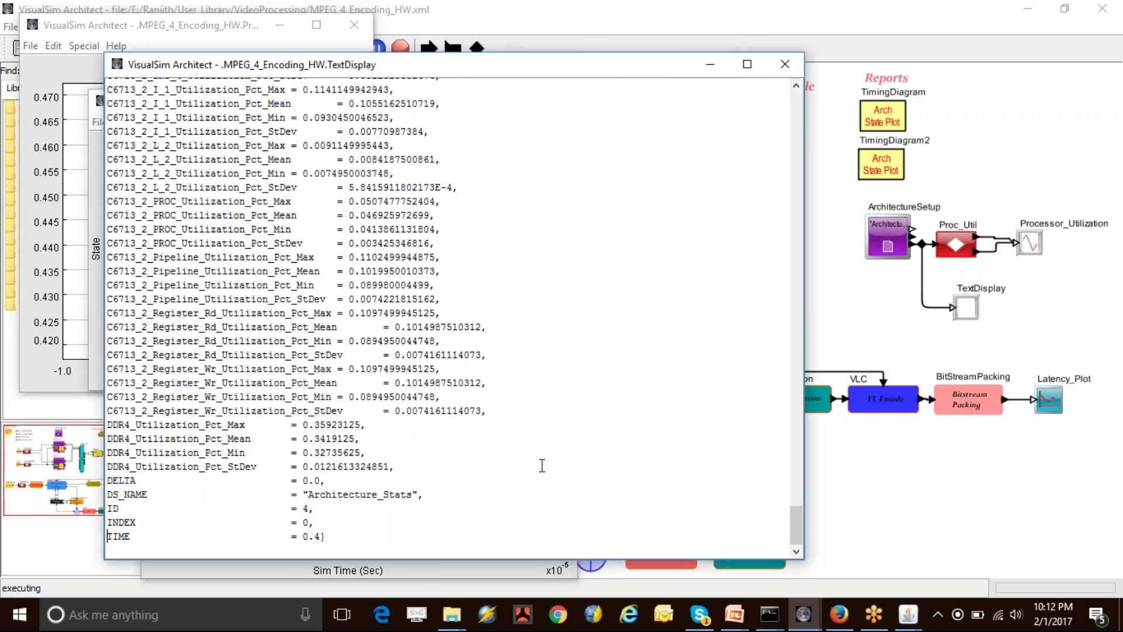
pyautogui.click(394, 465)
pyautogui.moveTo(393, 462); pyautogui.dragTo(71, 412)
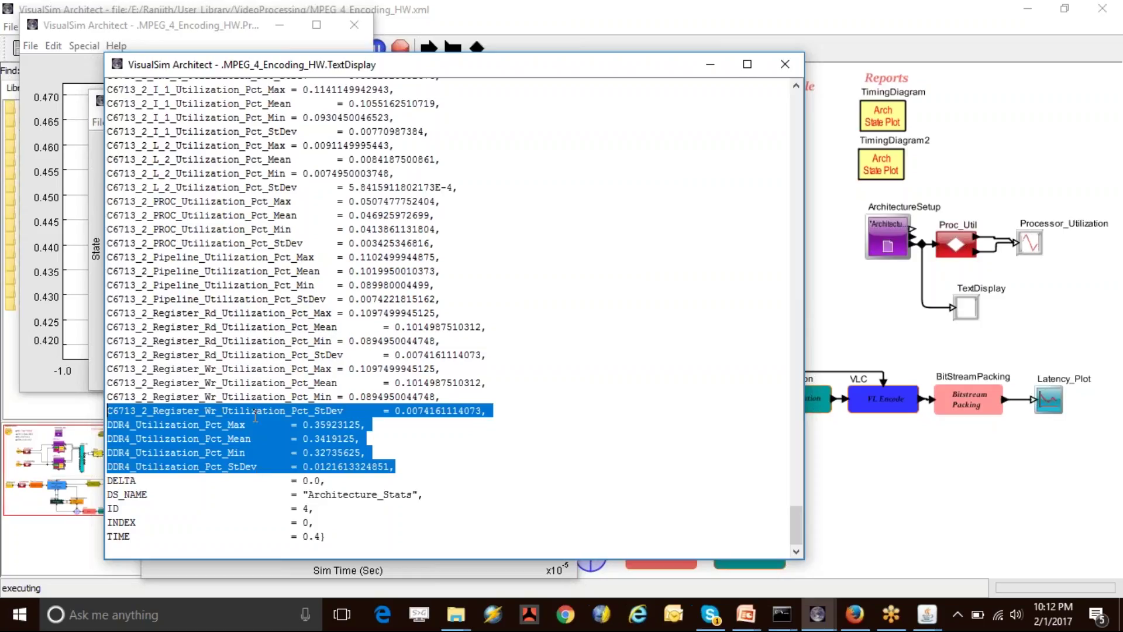
pyautogui.moveTo(457, 284); pyautogui.dragTo(133, 257)
pyautogui.scroll(15, 320, 229)
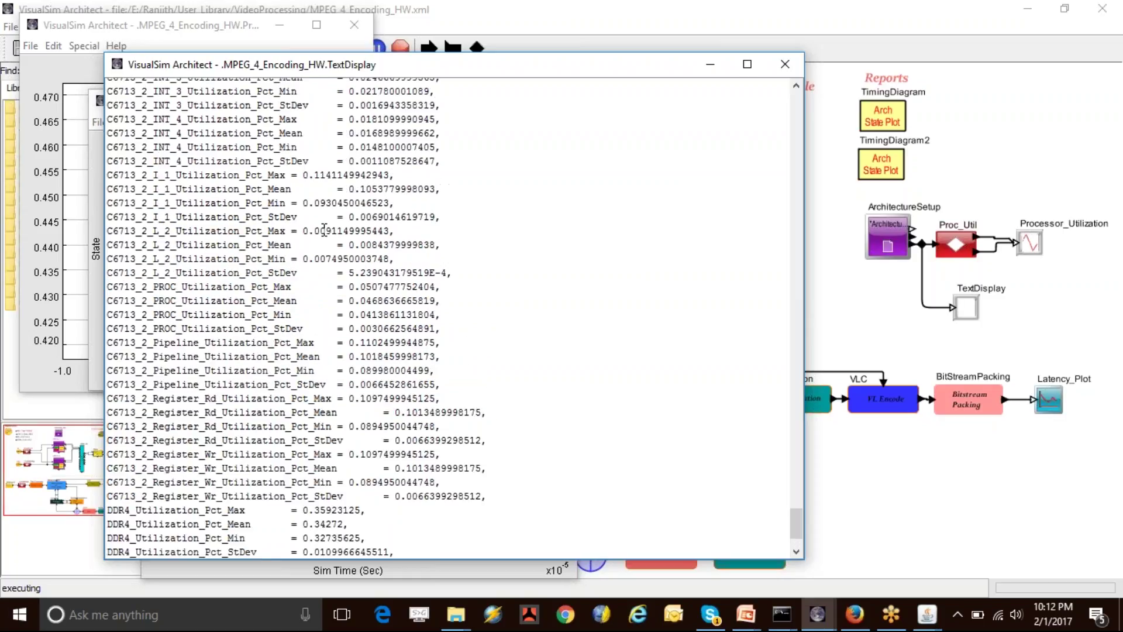
pyautogui.moveTo(798, 487); pyautogui.dragTo(749, 82)
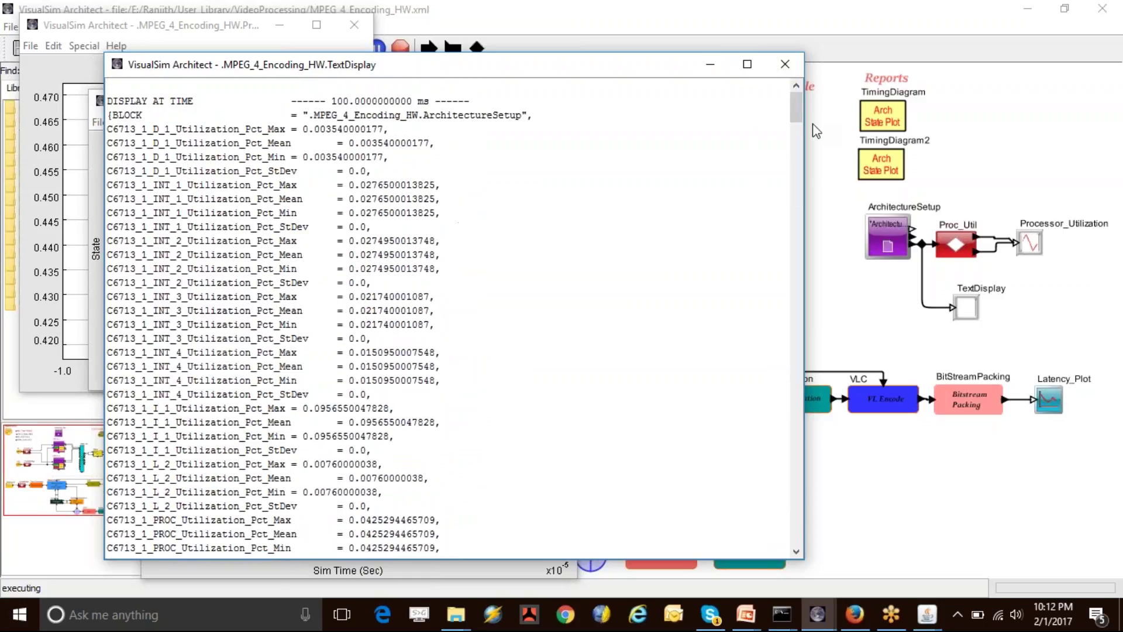
pyautogui.click(785, 64)
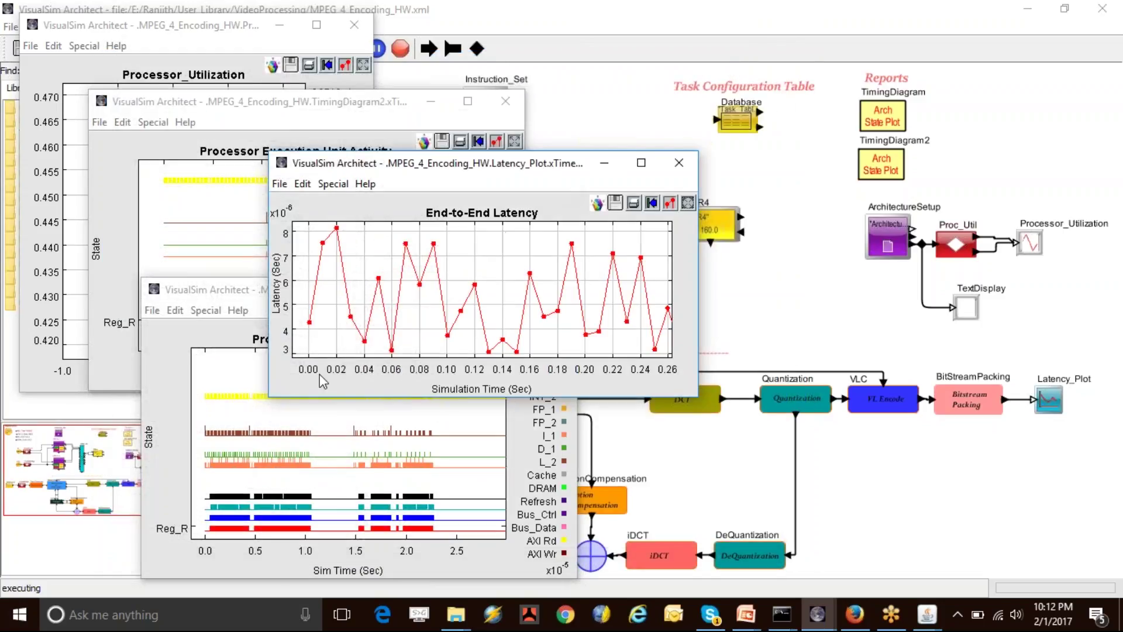
pyautogui.click(752, 316)
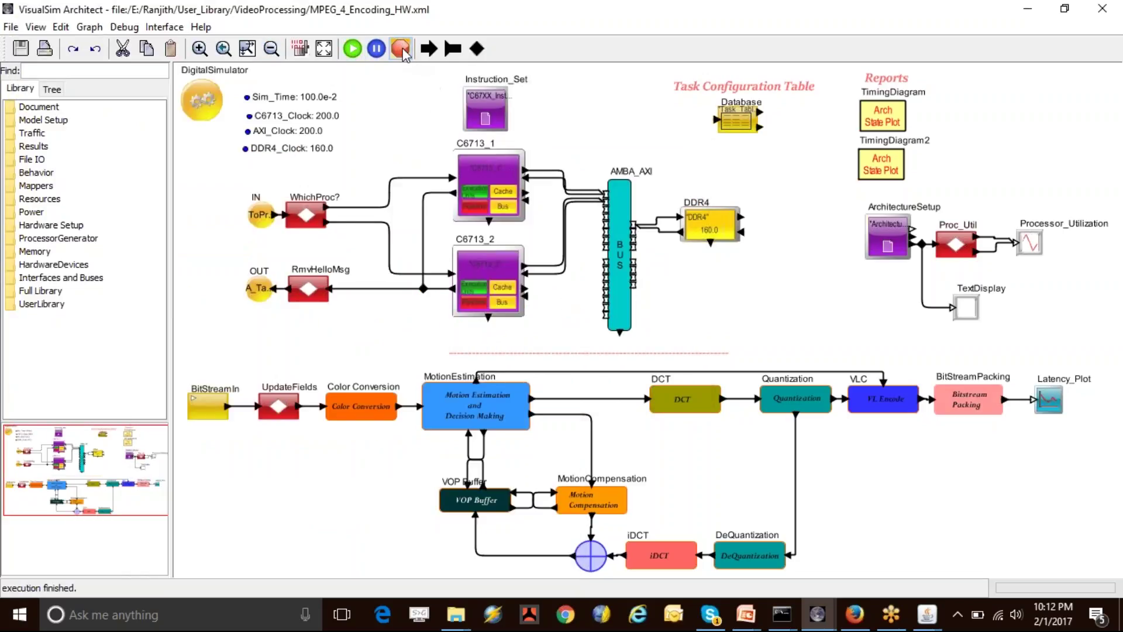
# In the Database block's Task_Table, set every remaining C6713_2 task destination to C6713_1 and commit the change
pyautogui.doubleClick(743, 124)
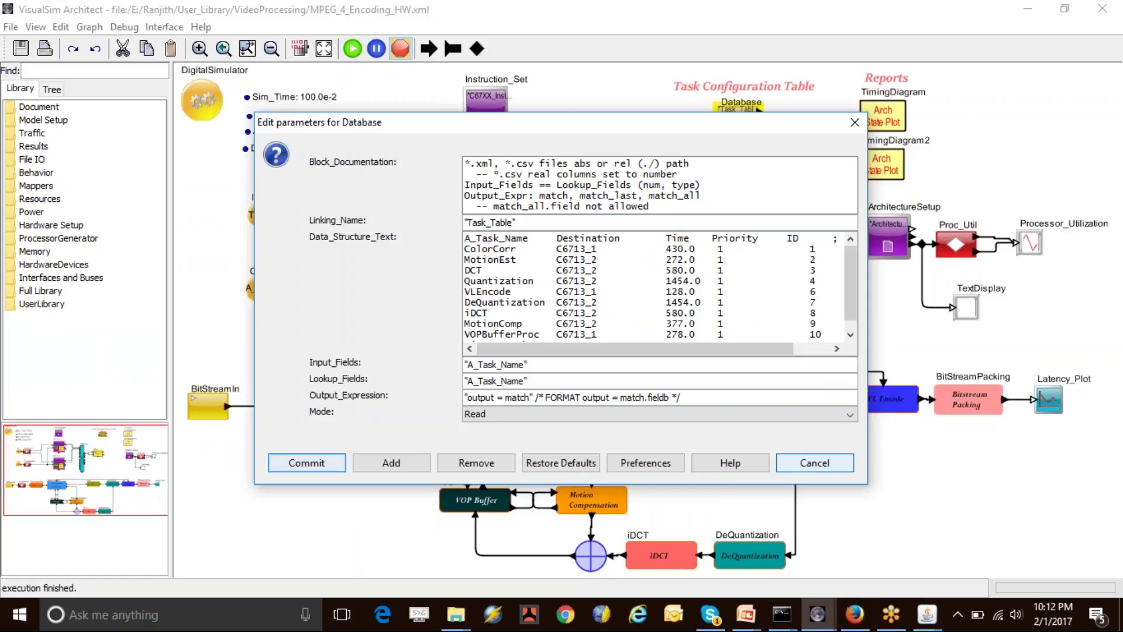
pyautogui.click(598, 259)
pyautogui.press('BackSpace')
pyautogui.write('1')
pyautogui.click(594, 270)
pyautogui.press('BackSpace')
pyautogui.write('1')
pyautogui.click(597, 280)
pyautogui.press('BackSpace')
pyautogui.write('1')
pyautogui.click(597, 291)
pyautogui.press('BackSpace')
pyautogui.write('1')
pyautogui.press('BackSpace')
pyautogui.write('1')
pyautogui.click(596, 312)
pyautogui.press('BackSpace')
pyautogui.write('1')
pyautogui.click(597, 324)
pyautogui.press('BackSpace')
pyautogui.write('1')
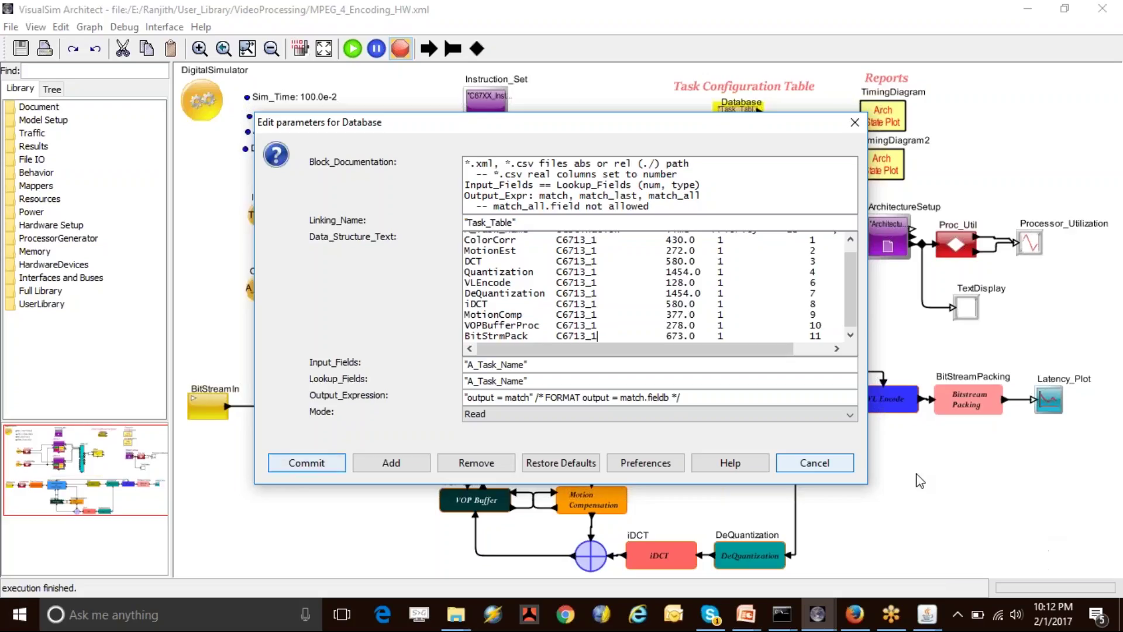
pyautogui.scroll(2, 734, 320)
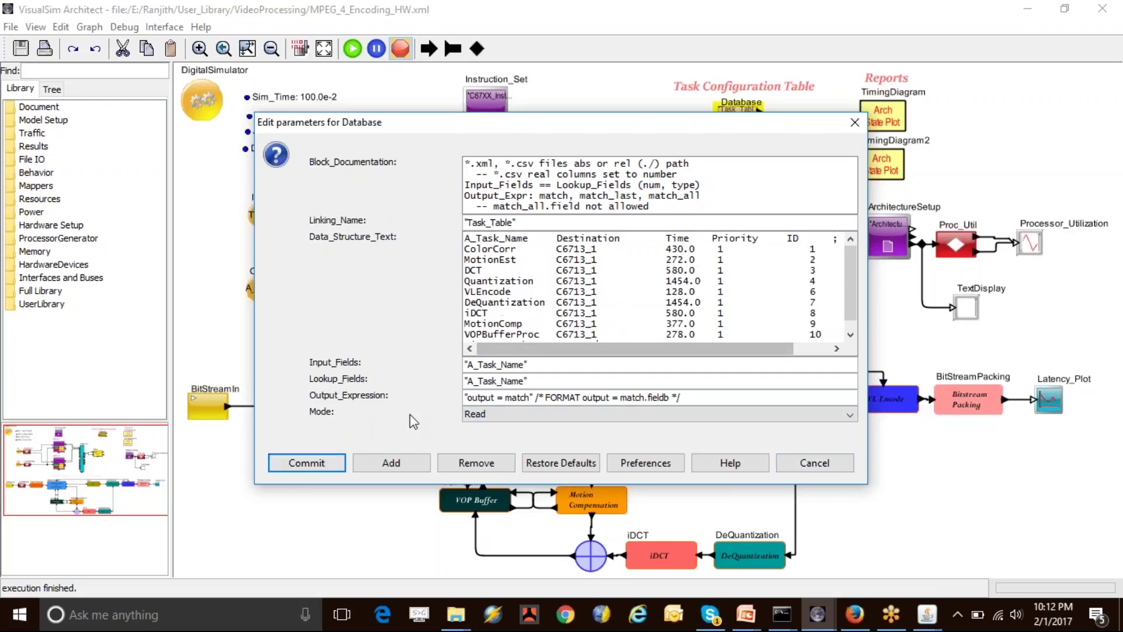
pyautogui.click(306, 462)
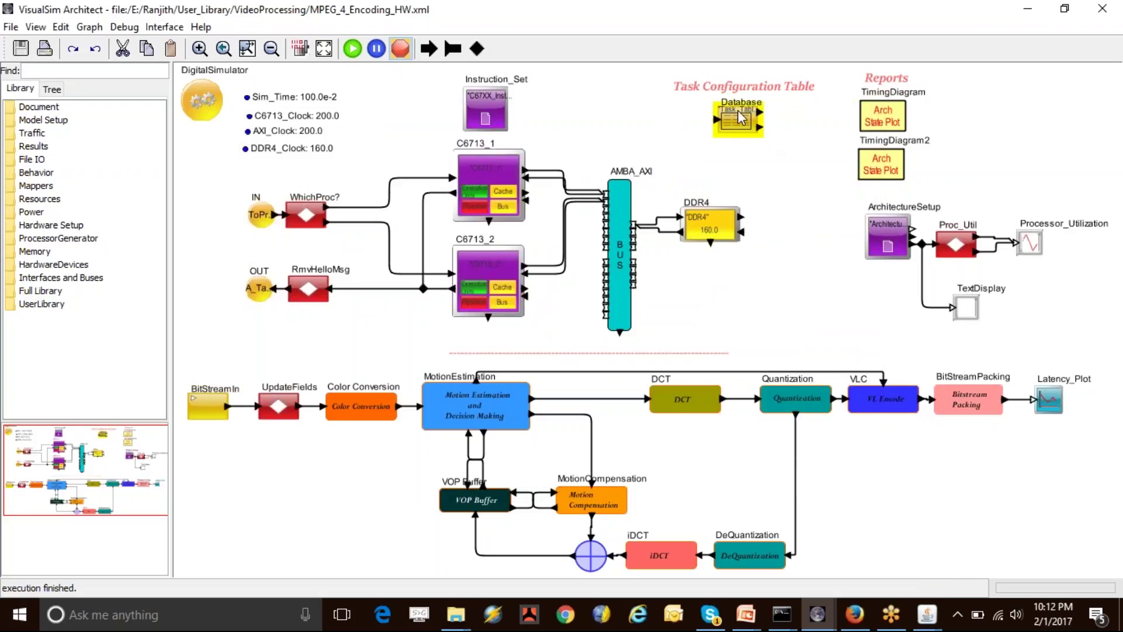
pyautogui.click(499, 187)
pyautogui.click(562, 123)
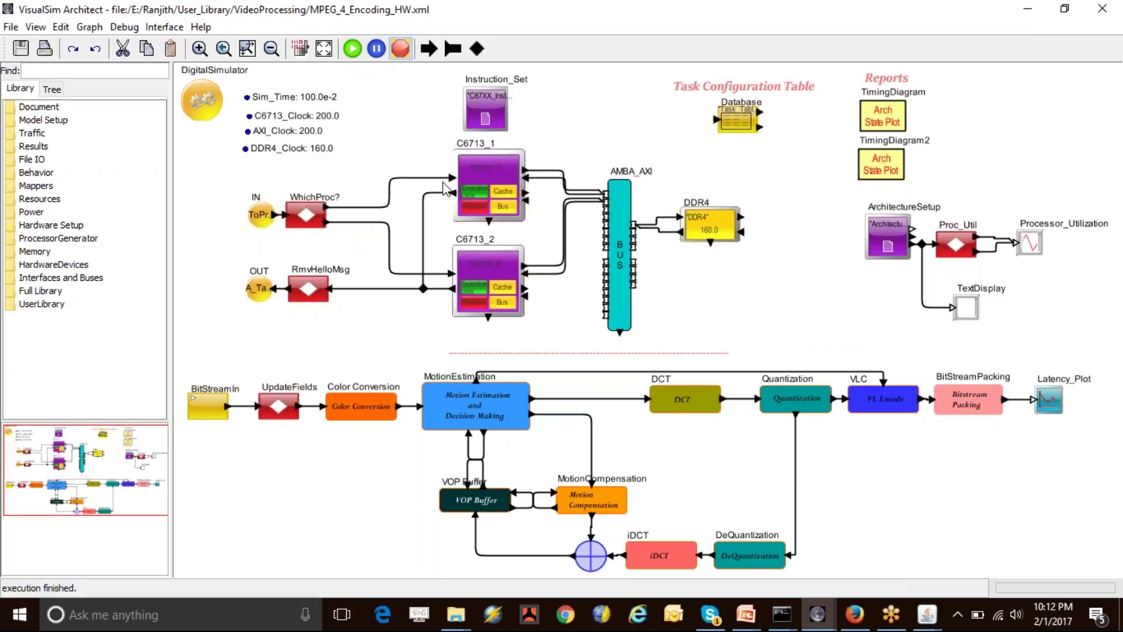
# Run the MPEG_4_Encoding_HW simulation with all tasks on C6713_1 and minimize the TextDisplay window
pyautogui.click(353, 49)
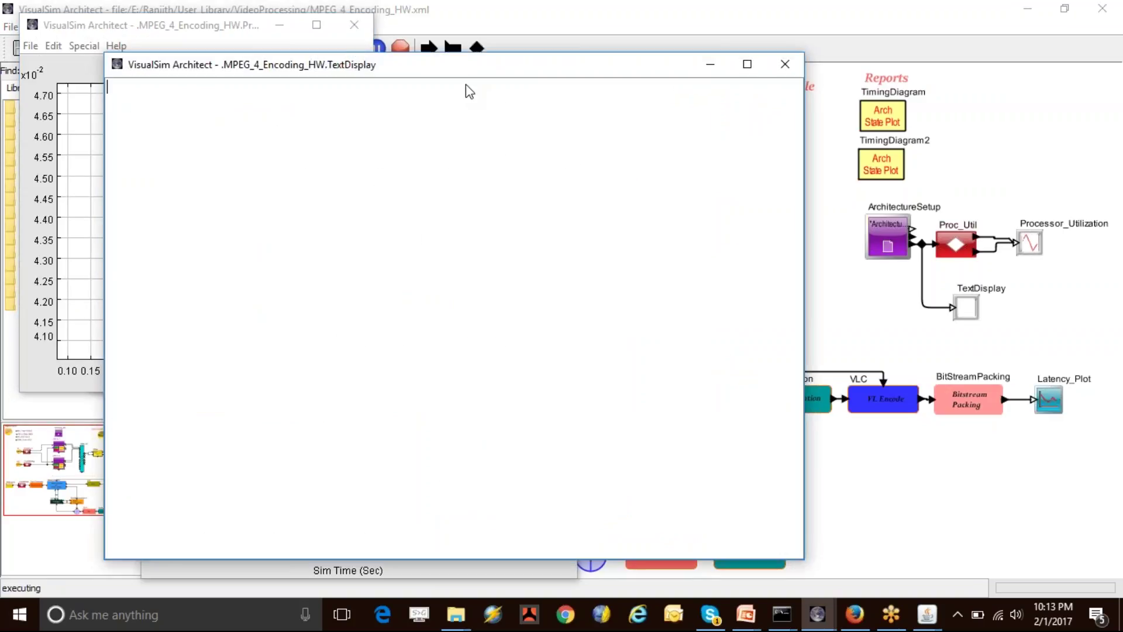
pyautogui.click(709, 64)
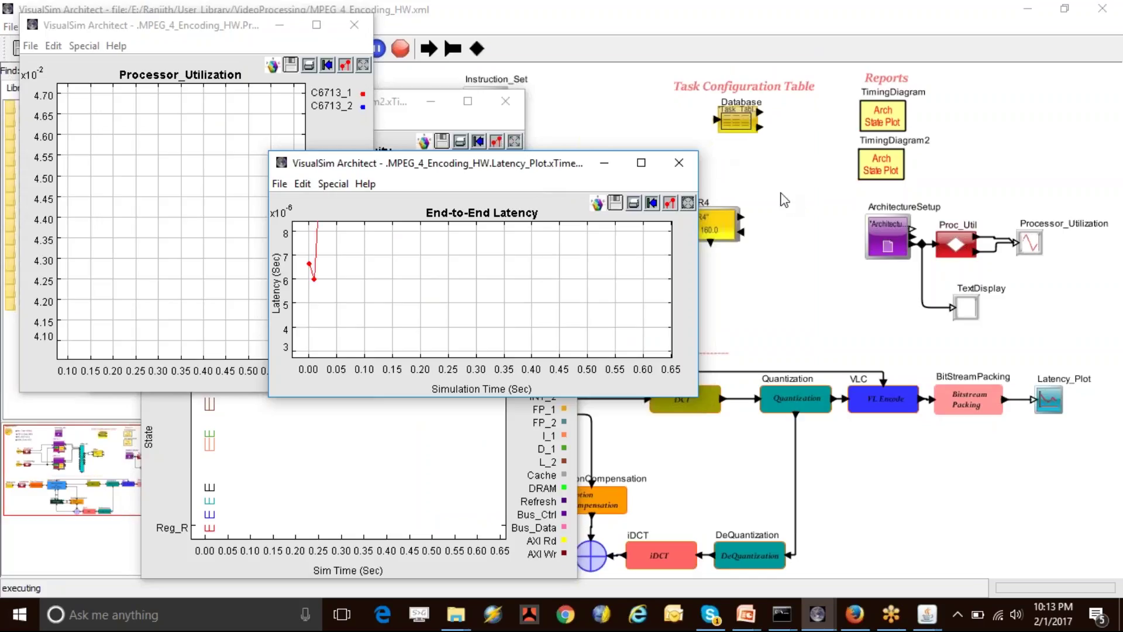
pyautogui.click(907, 378)
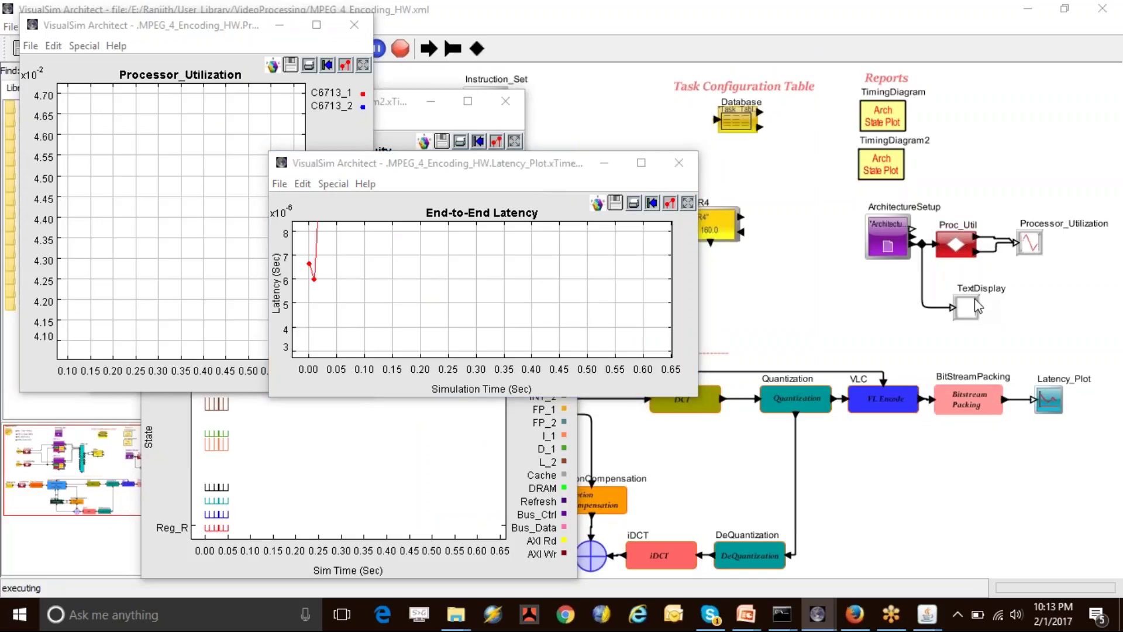
pyautogui.click(502, 171)
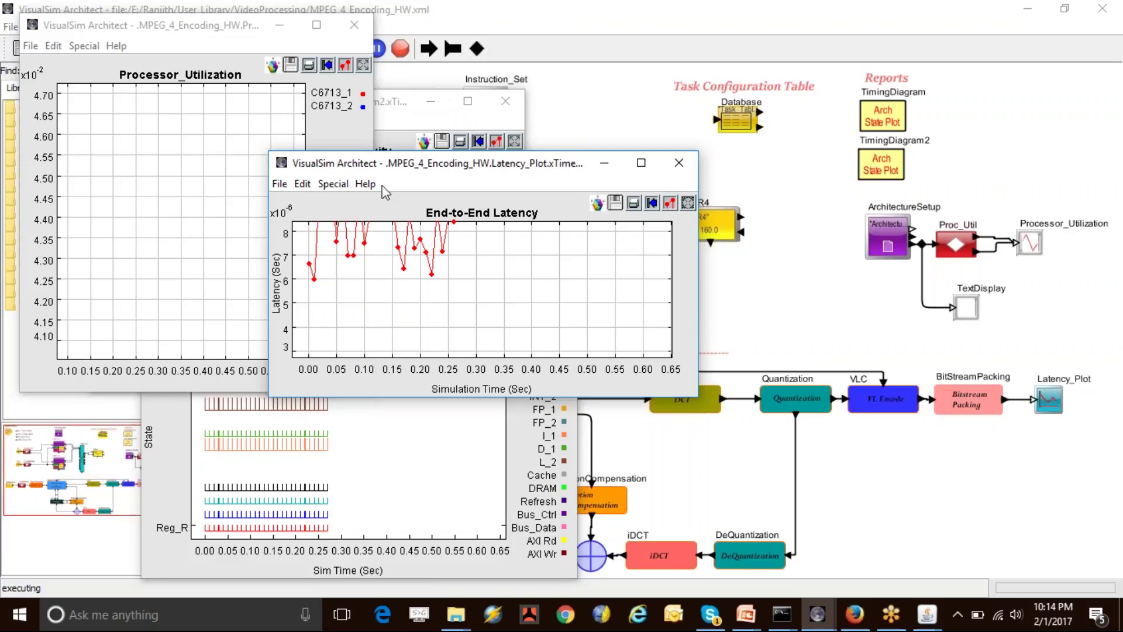
# Reposition and enlarge the Latency_Plot window, fit the End-to-End Latency graph to its data, and stop the simulation
pyautogui.moveTo(385, 164); pyautogui.dragTo(287, 117)
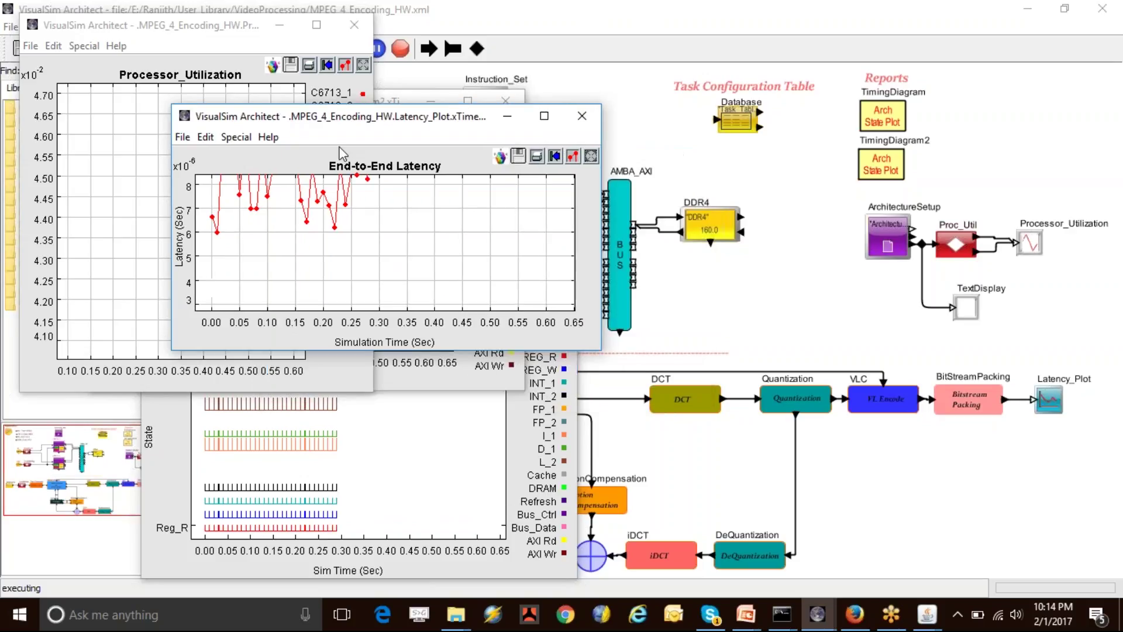
pyautogui.moveTo(603, 349); pyautogui.dragTo(775, 424)
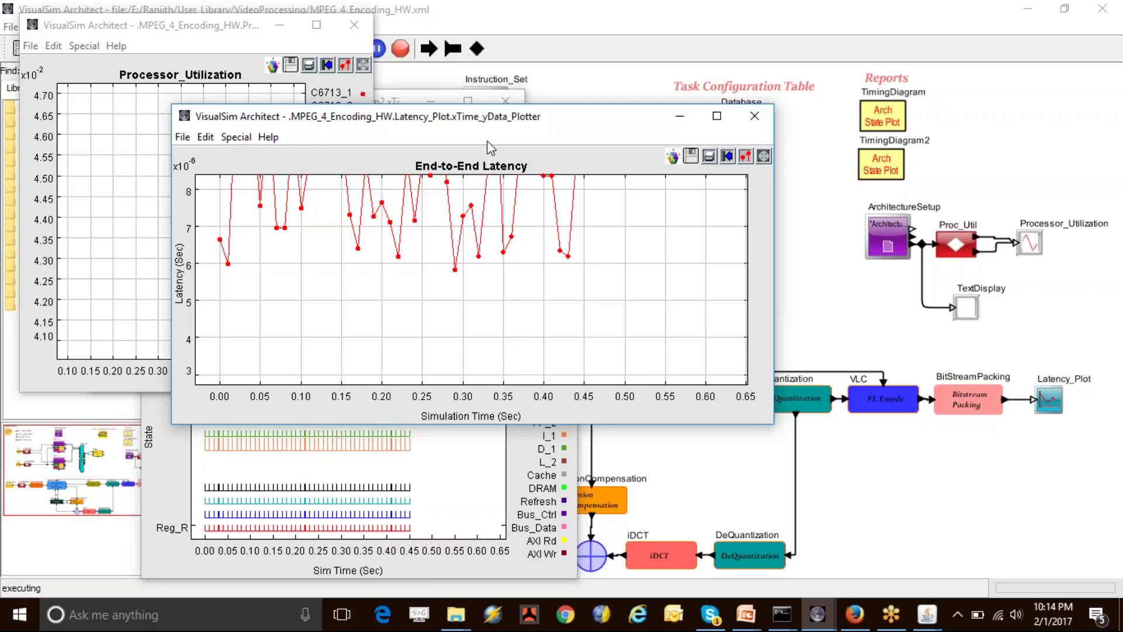
pyautogui.click(764, 157)
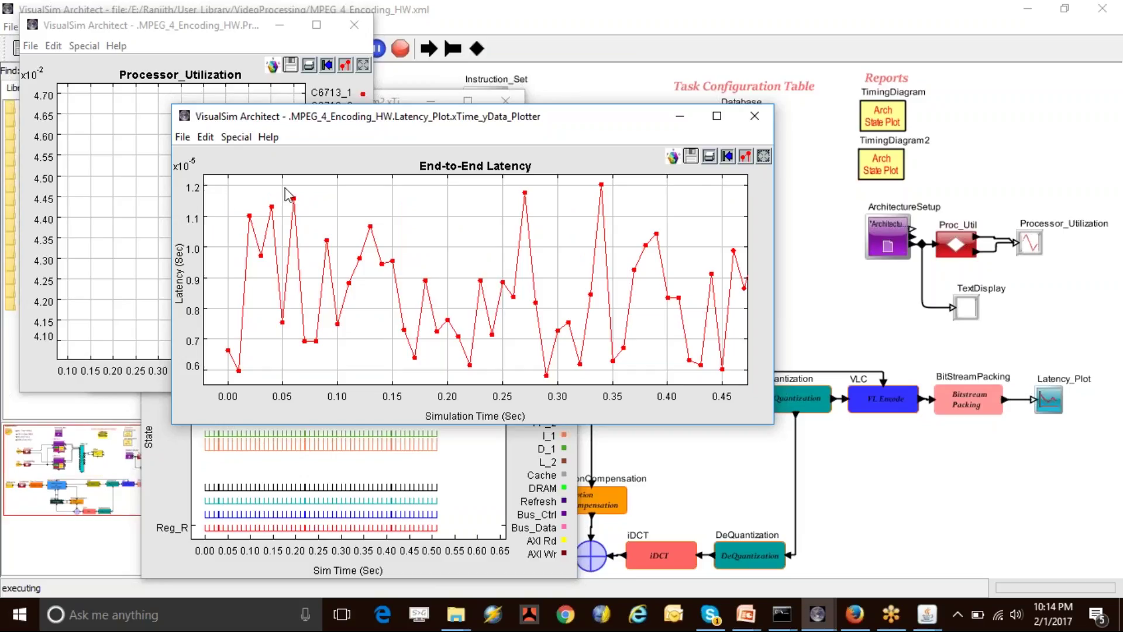
pyautogui.click(576, 79)
pyautogui.click(400, 48)
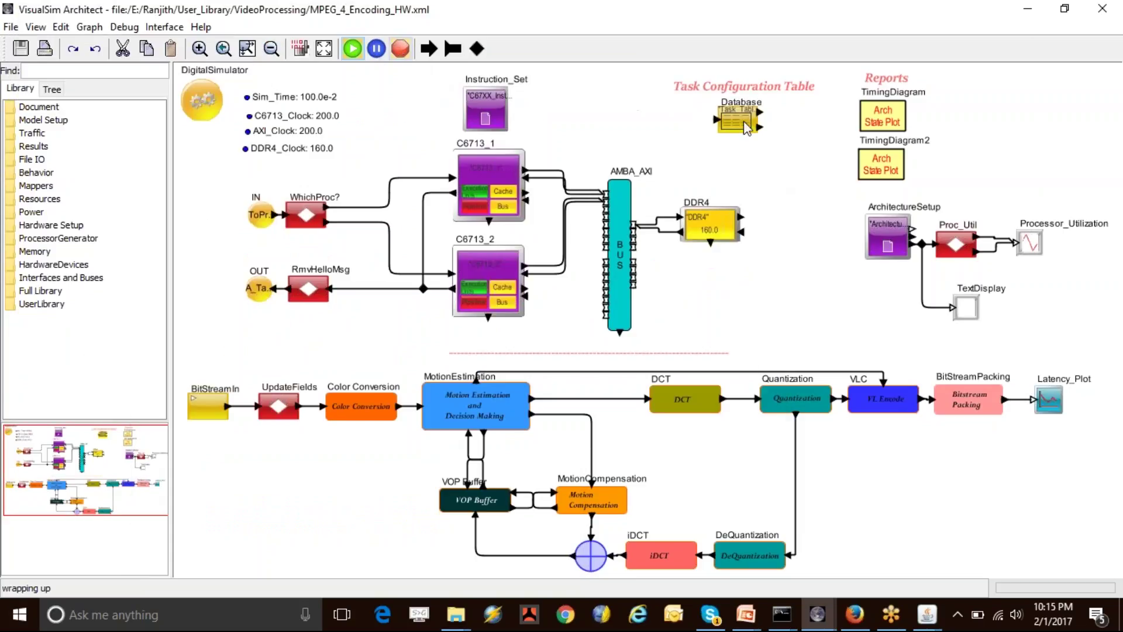
# In Task_Table, set the destination of ColorCorr, VLEncode, DeQuantization, iDCT, MotionComp and BitStrmPack to C6713_2 and commit
pyautogui.doubleClick(728, 114)
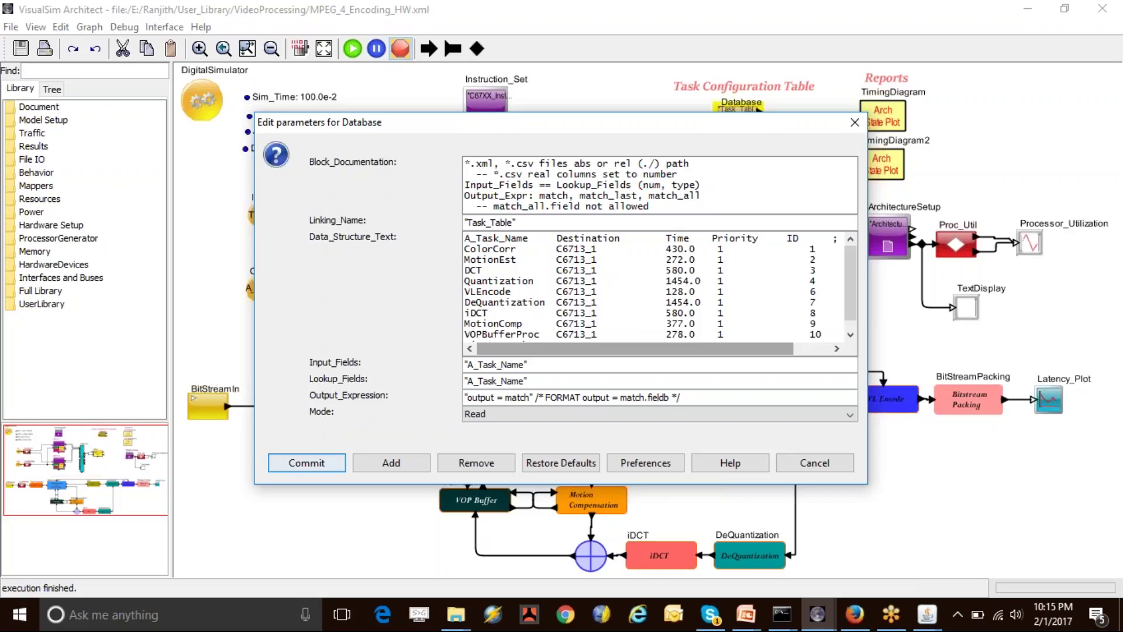
pyautogui.click(597, 249)
pyautogui.press('BackSpace')
pyautogui.write('2')
pyautogui.press('Down')
pyautogui.press('BackSpace')
pyautogui.write('2')
pyautogui.press('Down')
pyautogui.press('BackSpace')
pyautogui.write('2')
pyautogui.press('Down')
pyautogui.press('BackSpace')
pyautogui.write('2')
pyautogui.press('Down')
pyautogui.press('BackSpace')
pyautogui.write('2')
pyautogui.press('Down')
pyautogui.press('Down')
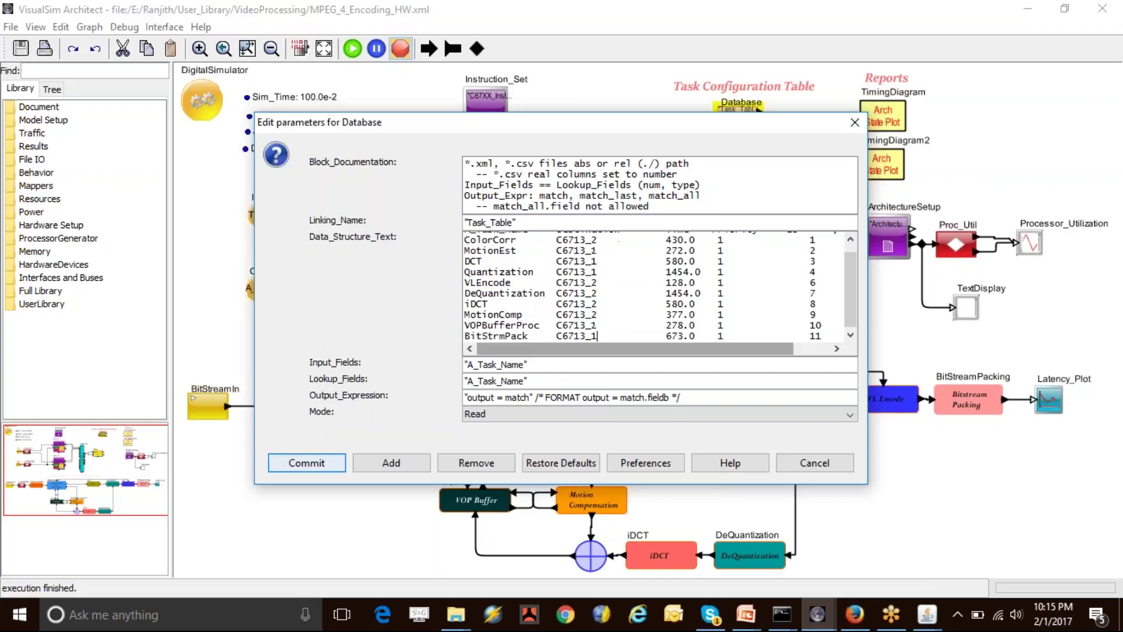
pyautogui.press('BackSpace')
pyautogui.write('2')
pyautogui.scroll(1, 616, 326)
pyautogui.click(298, 462)
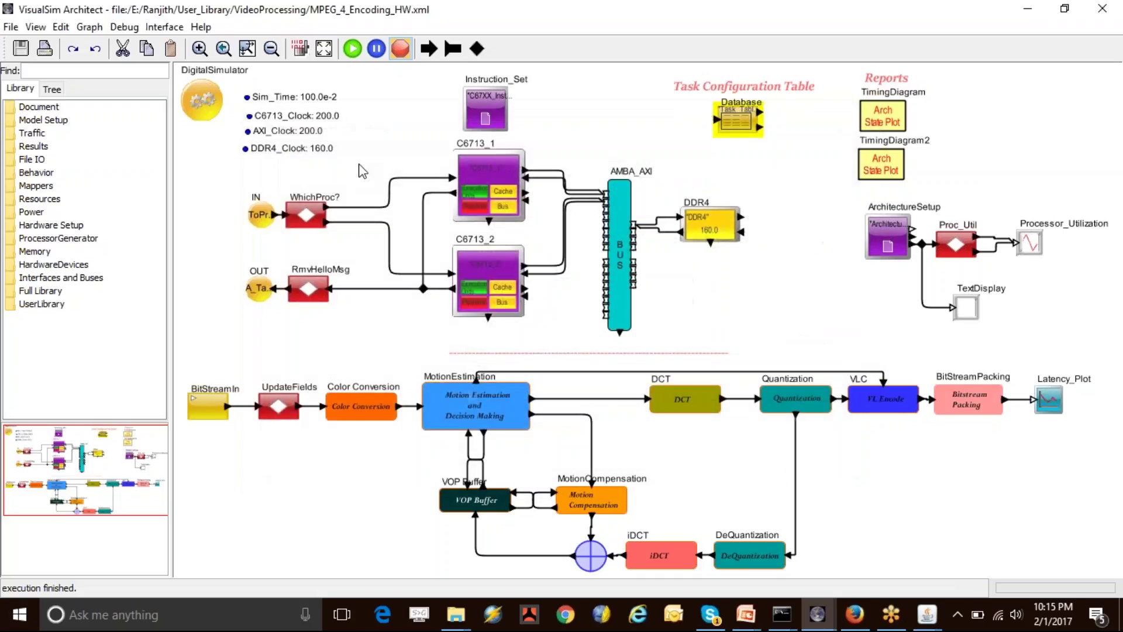
# Run the simulation with the split task mapping, minimize the TextDisplay window and try to fit the End-to-End Latency graph
pyautogui.click(352, 49)
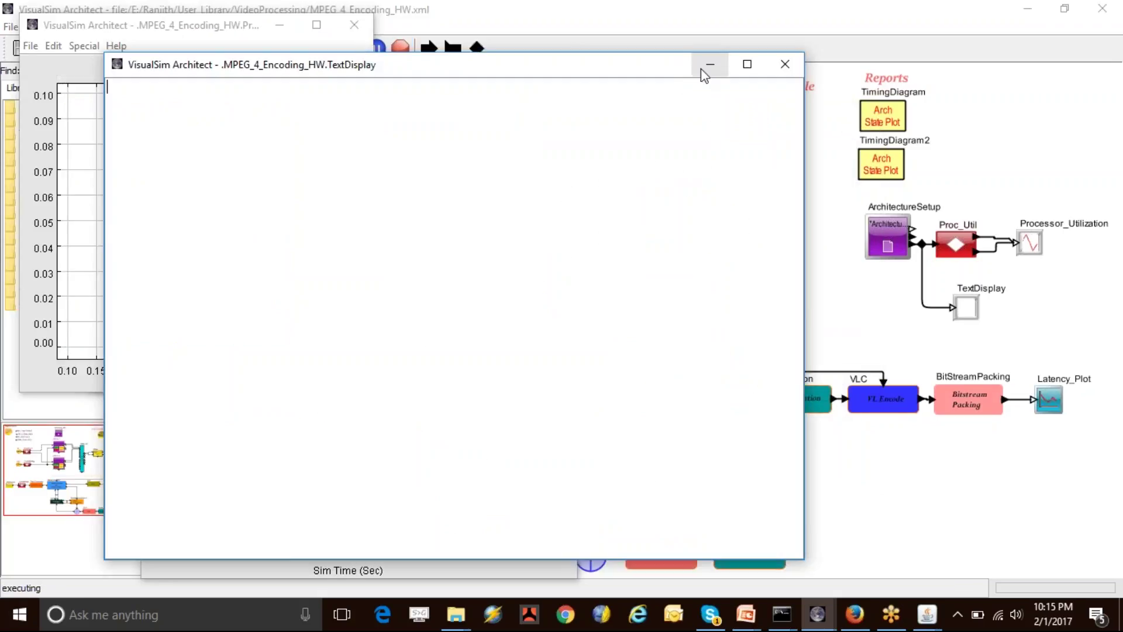
pyautogui.click(710, 65)
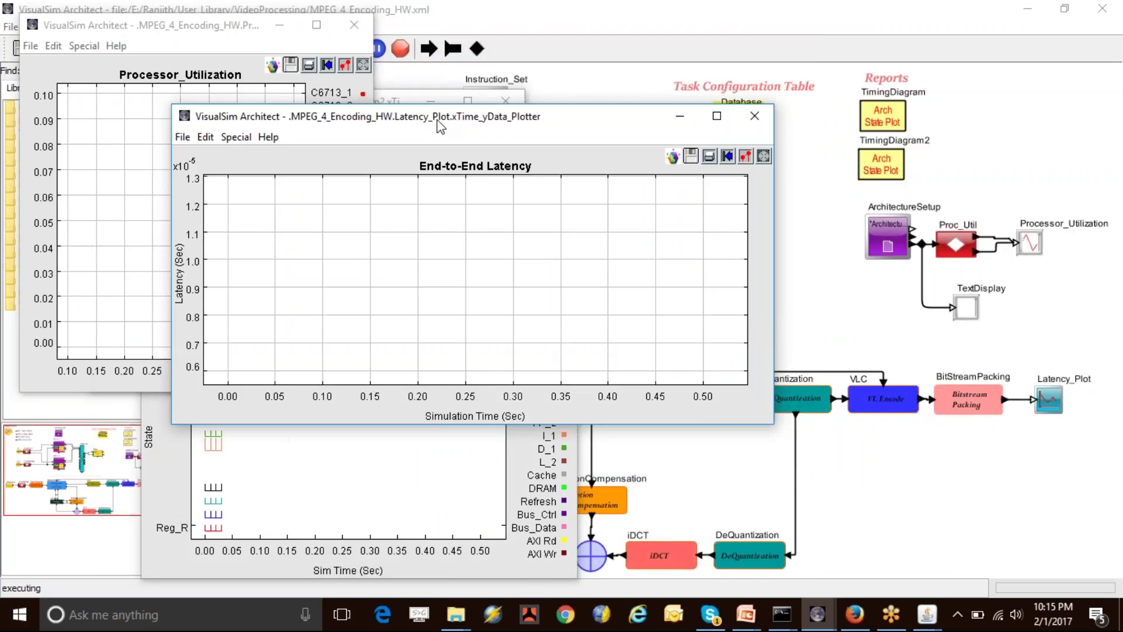
pyautogui.click(764, 156)
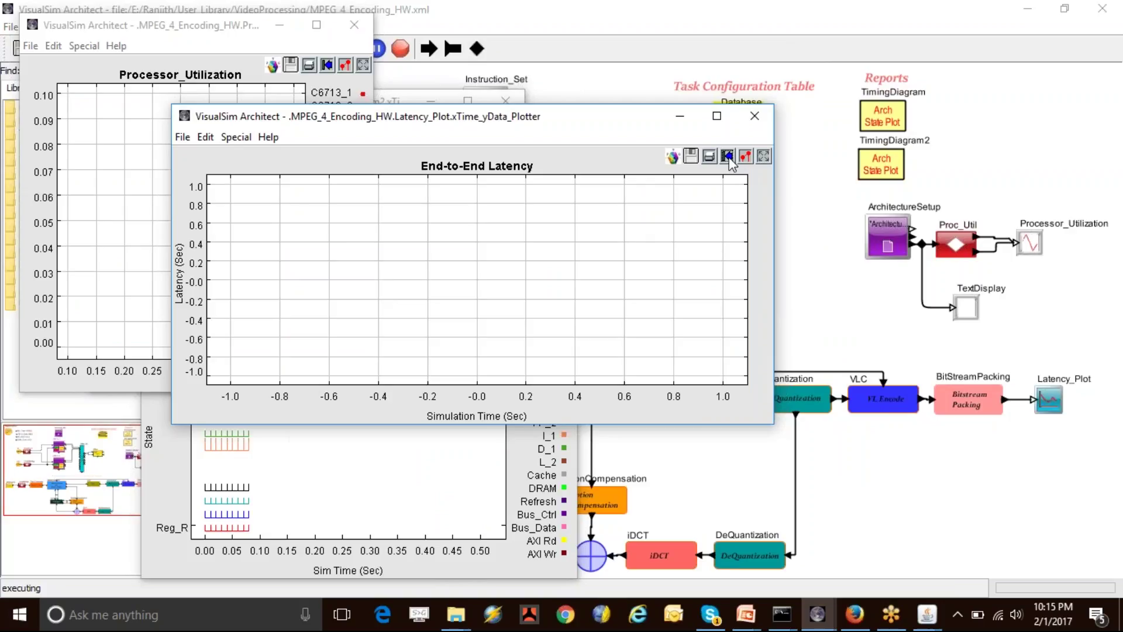
pyautogui.click(764, 156)
pyautogui.click(764, 156)
pyautogui.click(763, 156)
# Fit the Processor_Utilization graph to its data and try to restore a usable axis range on the Latency_Plot
pyautogui.click(148, 76)
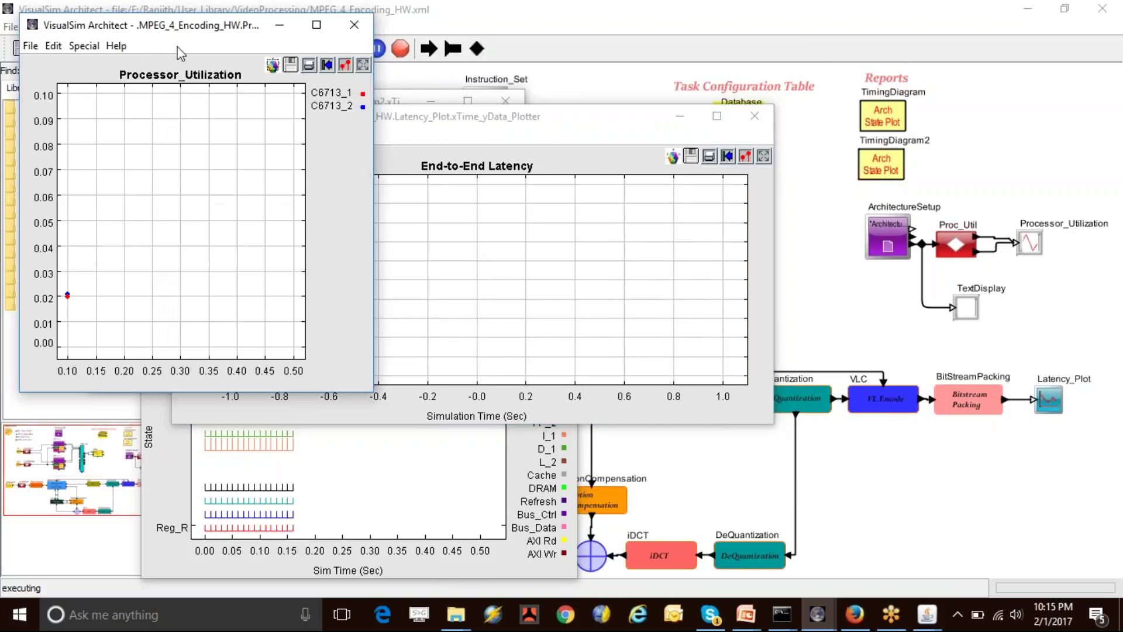
pyautogui.click(364, 64)
pyautogui.click(755, 166)
pyautogui.click(742, 160)
pyautogui.click(762, 157)
pyautogui.click(744, 157)
# Check the TimingDiagram activity, refit the Processor_Utilization graph and retry fitting and resetting the latency axes
pyautogui.click(537, 449)
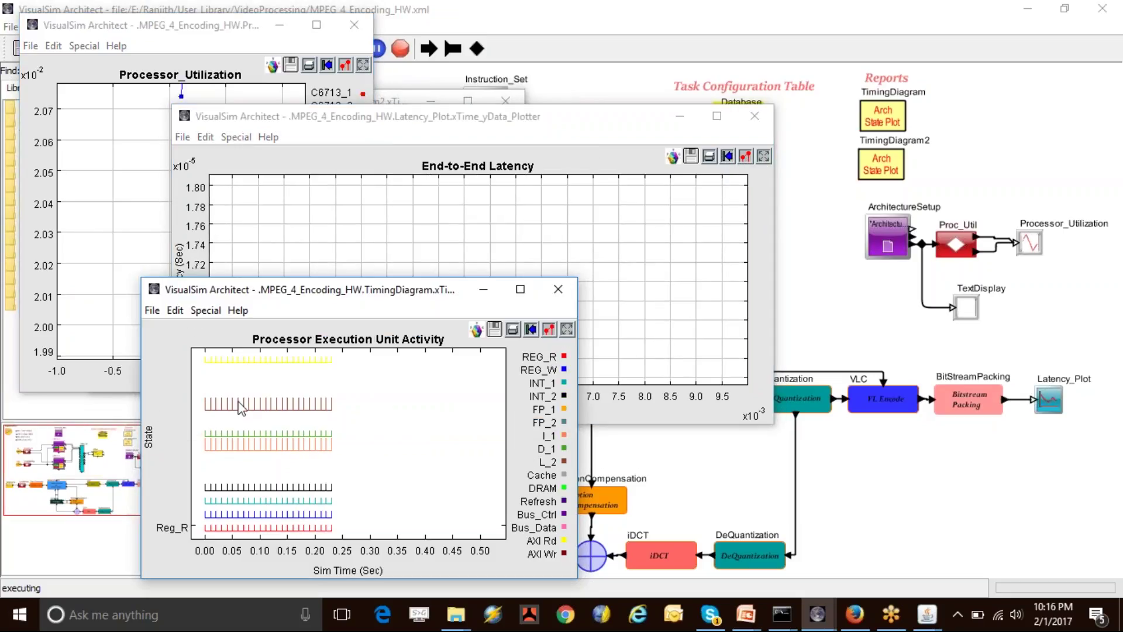
pyautogui.click(764, 154)
pyautogui.click(745, 156)
pyautogui.click(363, 65)
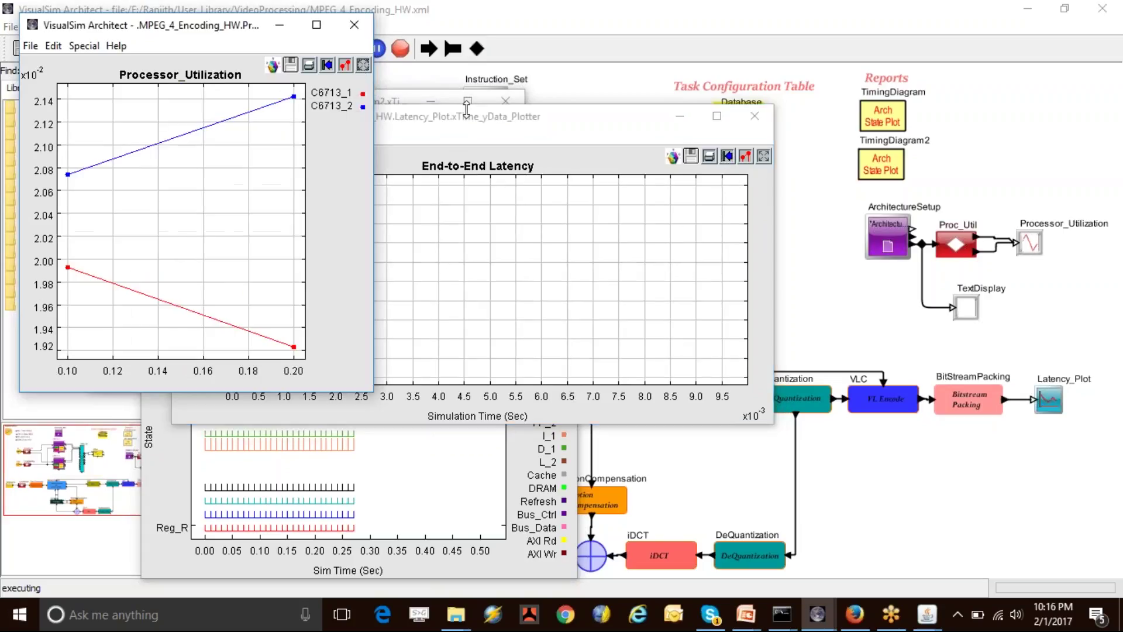
pyautogui.click(746, 156)
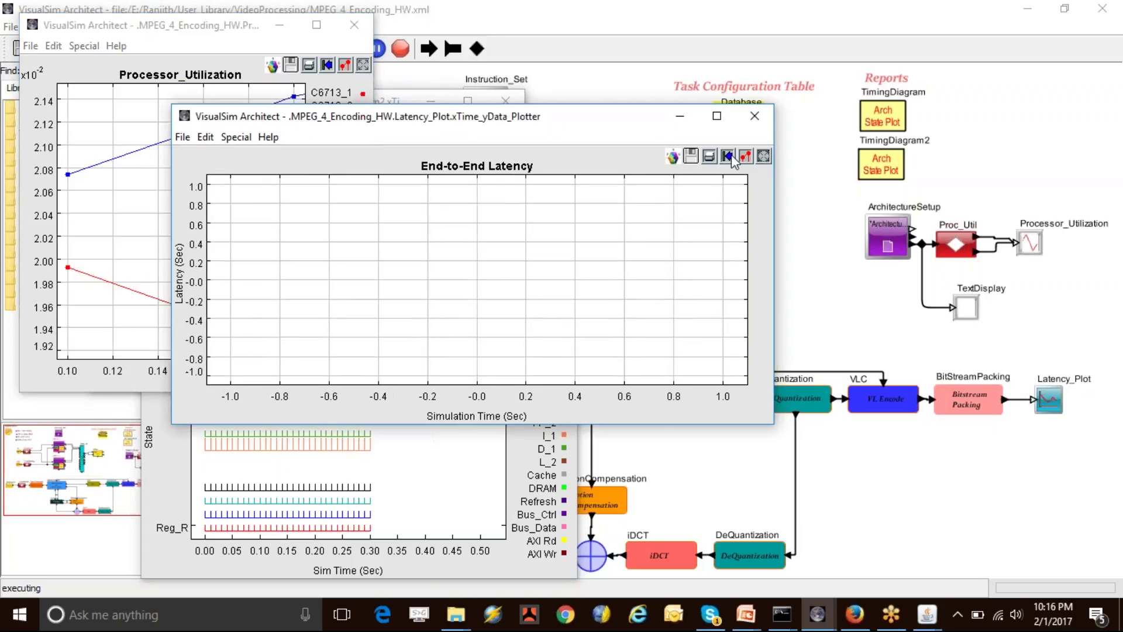
pyautogui.click(764, 156)
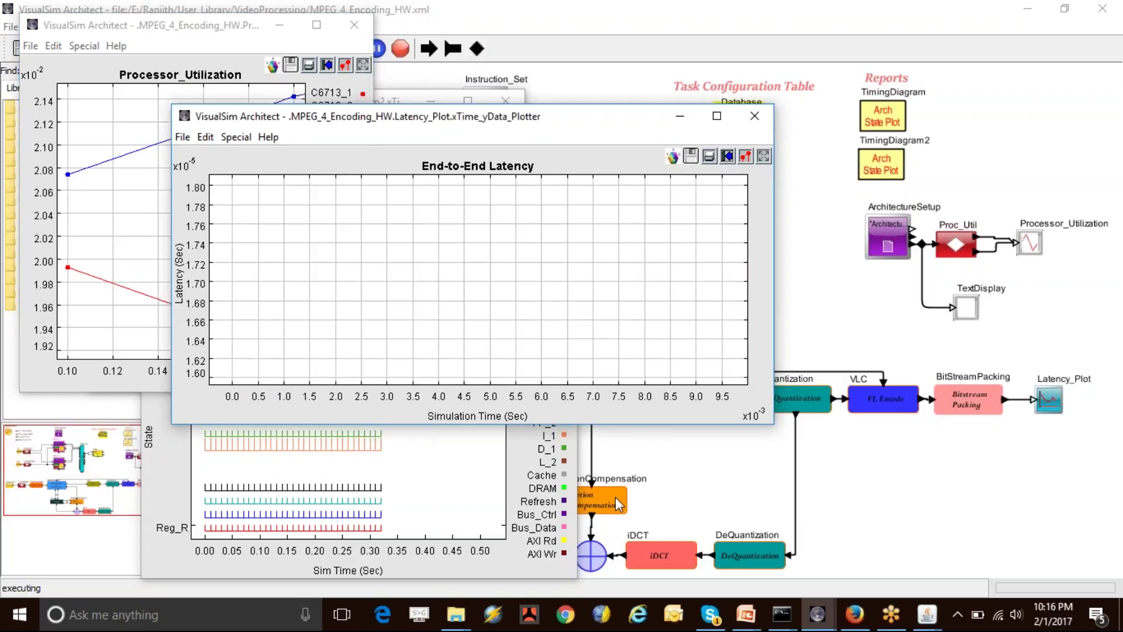
# Bring TimingDiagram forward, refit Processor_Utilization to its newest data points and reset the latency graph's axes
pyautogui.click(543, 556)
pyautogui.click(362, 68)
pyautogui.click(364, 65)
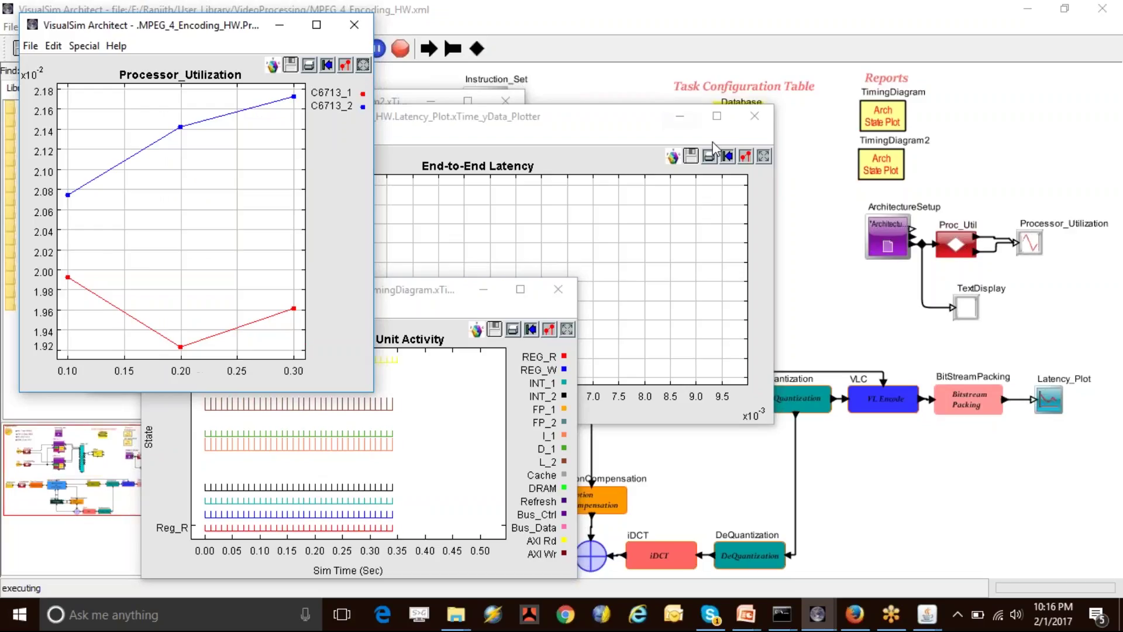
pyautogui.click(765, 159)
pyautogui.click(726, 156)
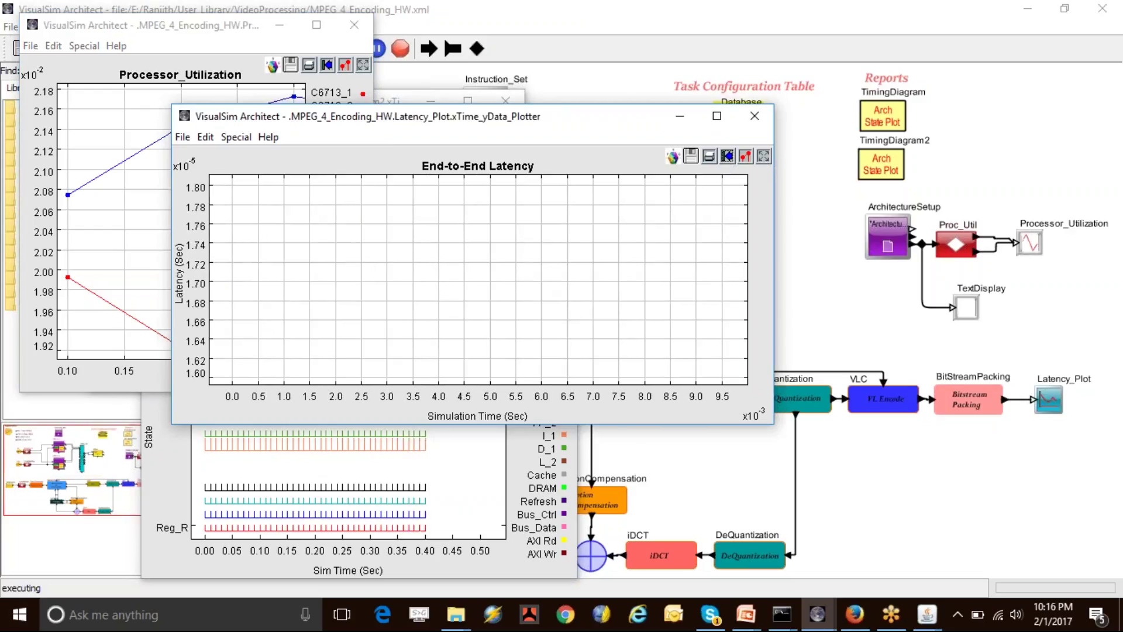
# Move the Latency_Plot window lower, clear of TimingDiagram2's toolbar, and retry fitting the latency graph to its data
pyautogui.moveTo(643, 124); pyautogui.dragTo(658, 202)
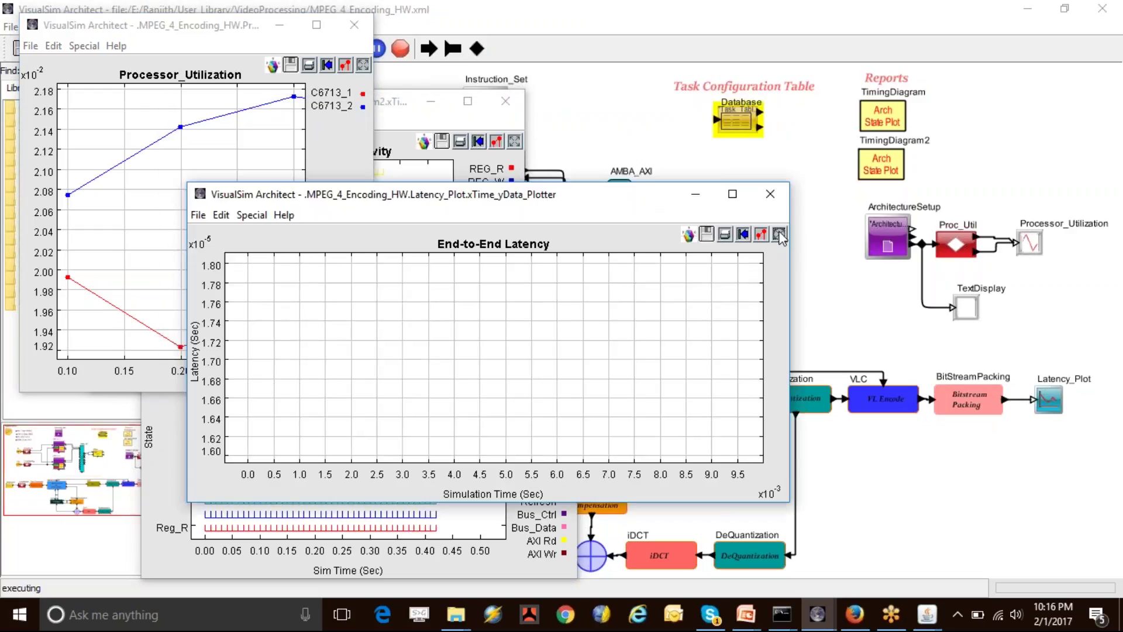
pyautogui.click(779, 235)
pyautogui.click(743, 235)
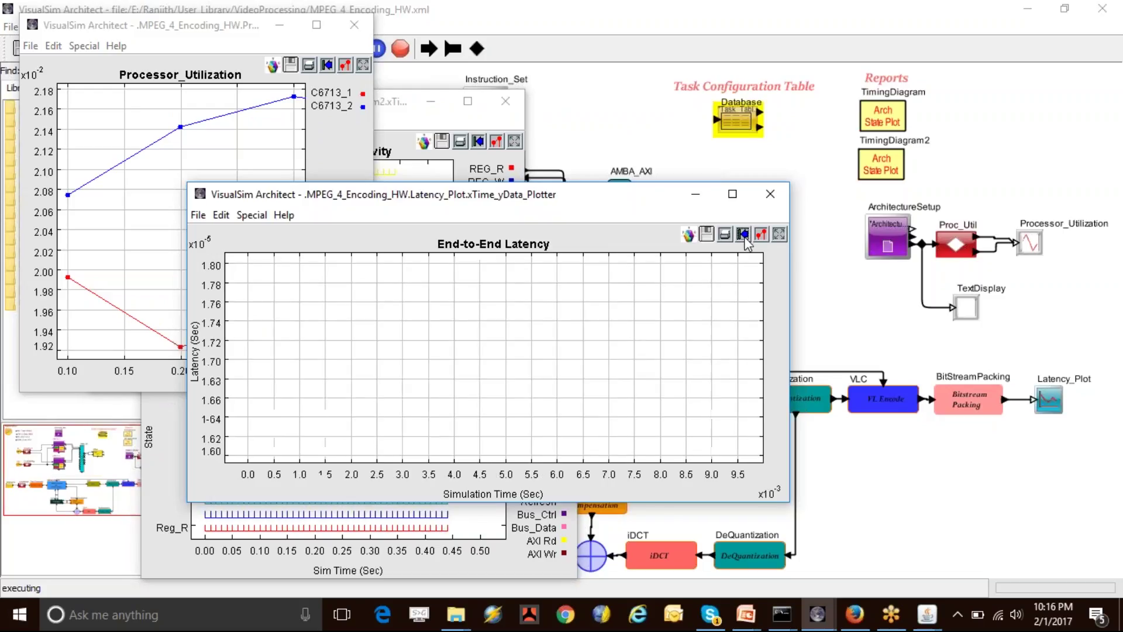
pyautogui.click(780, 235)
# Bring TimingDiagram2 into view and alternate the latency graph between its original axis range and a data fit
pyautogui.click(514, 136)
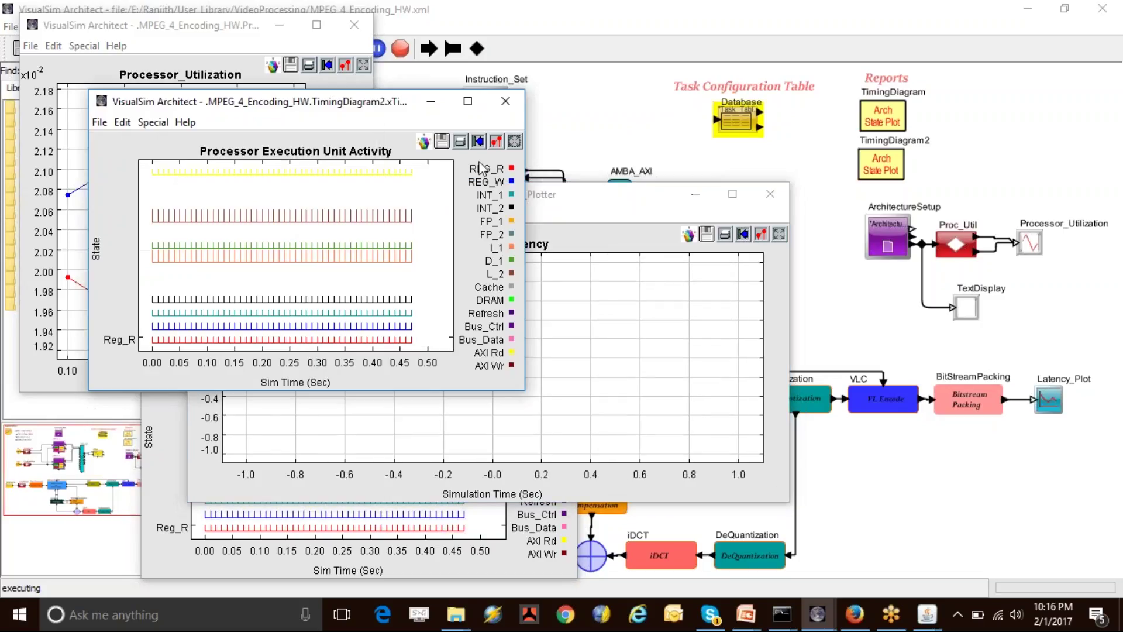
pyautogui.click(784, 238)
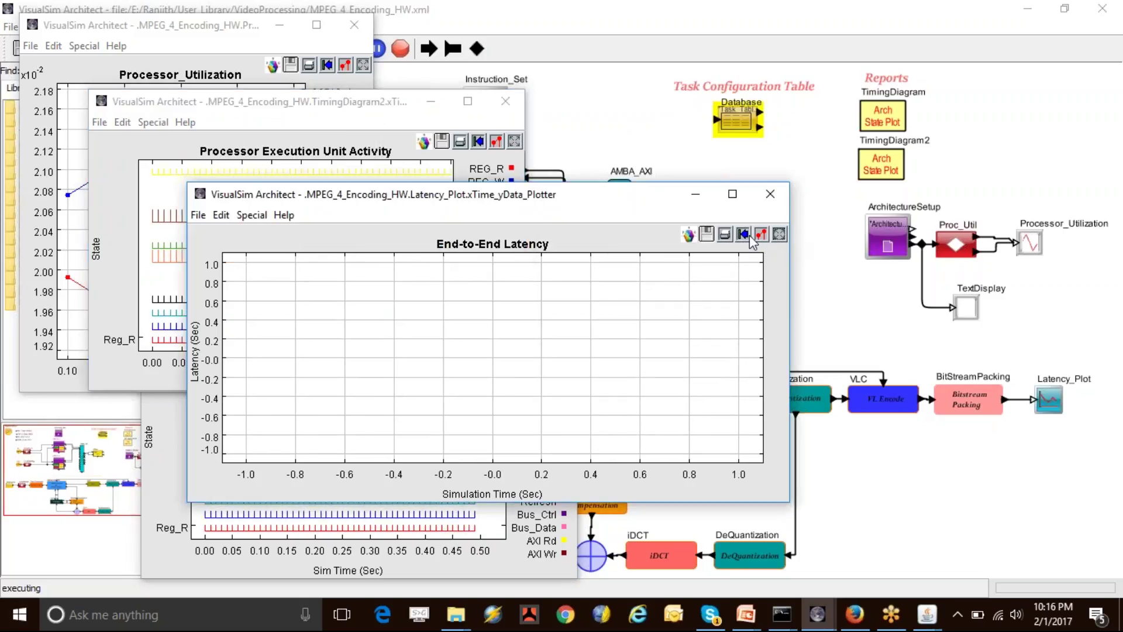
pyautogui.click(744, 234)
pyautogui.click(782, 234)
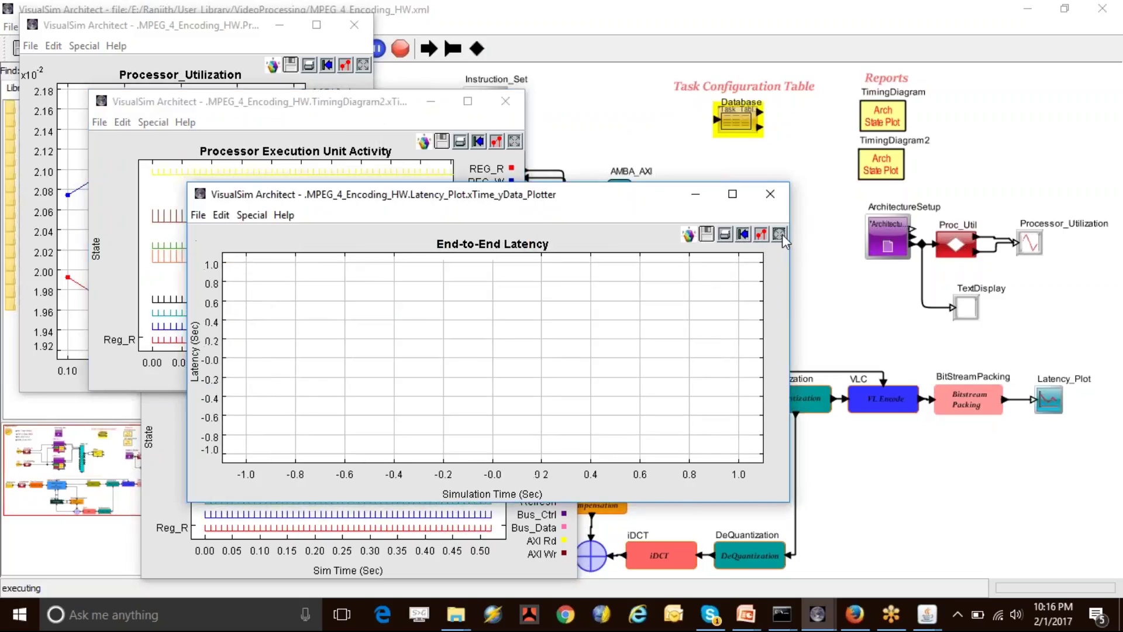
pyautogui.click(744, 235)
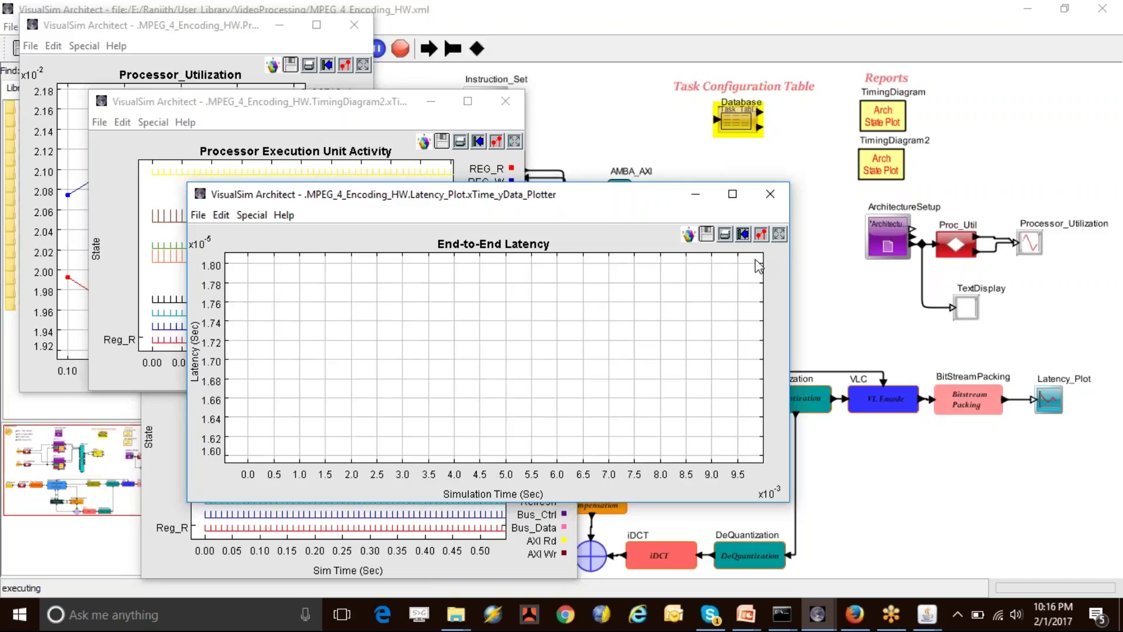
pyautogui.click(781, 234)
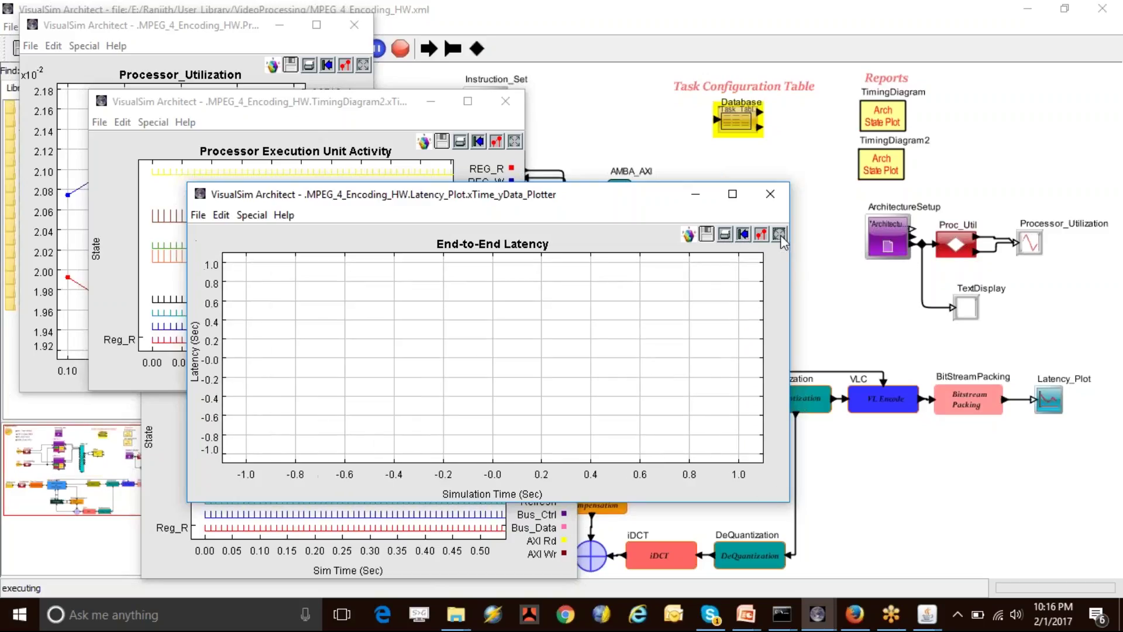
# Refit the Processor_Utilization graph to its data, return to the model and stop the simulation
pyautogui.click(202, 34)
pyautogui.click(363, 64)
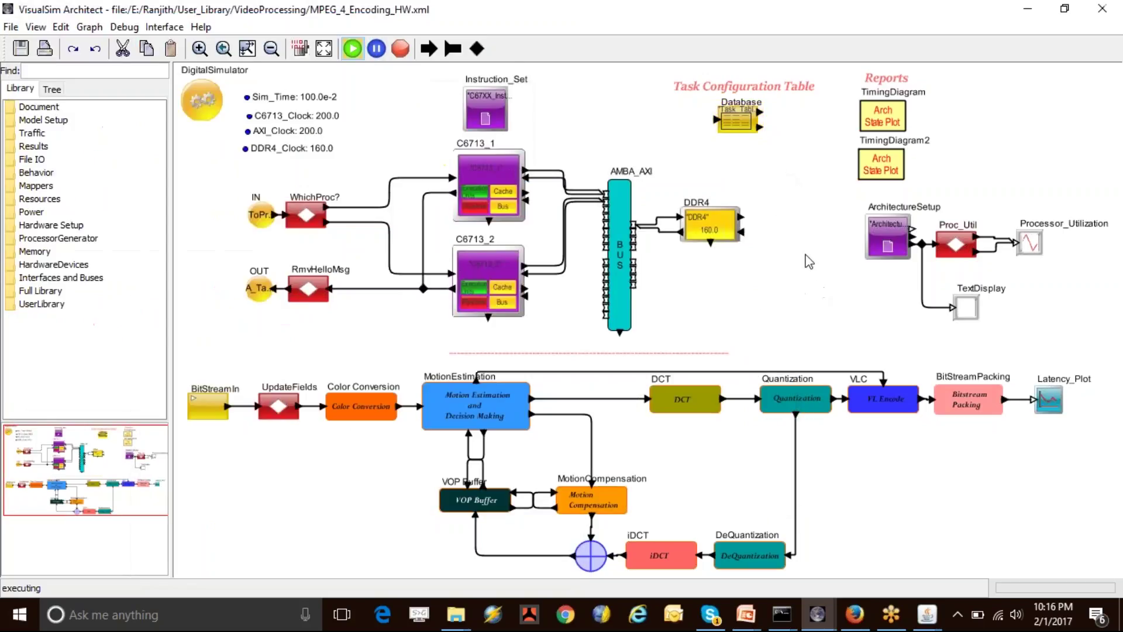
pyautogui.click(808, 266)
pyautogui.click(400, 48)
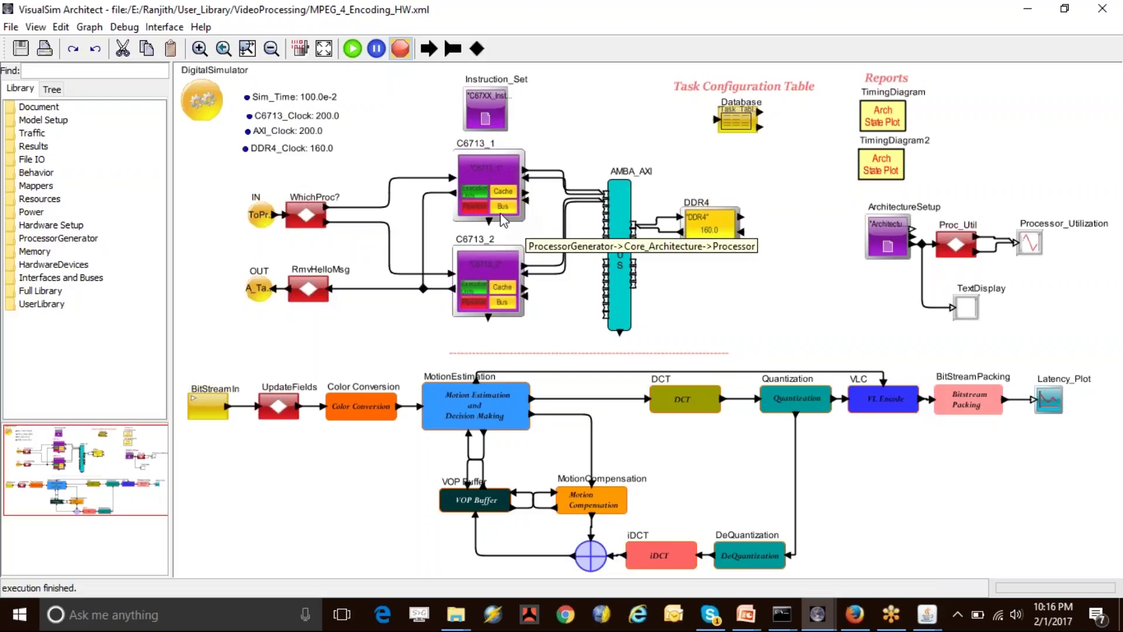
# Review the C6713_1 processor's parameters without changing them and highlight the AMBA_AXI bus together with the DDR4 memory
pyautogui.doubleClick(484, 177)
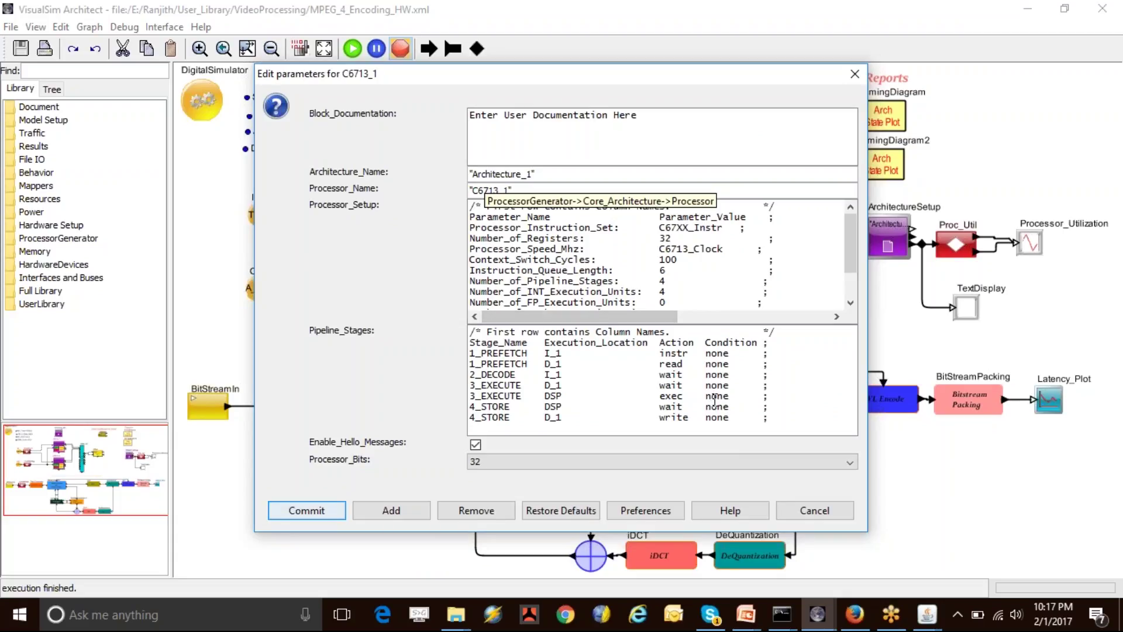
pyautogui.click(800, 511)
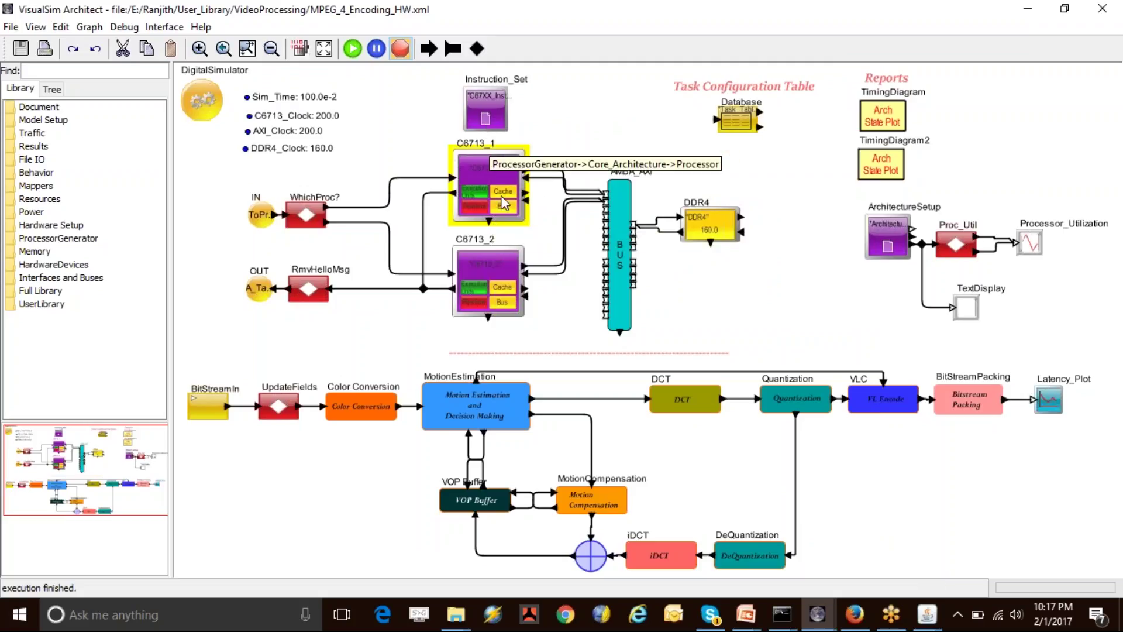
pyautogui.moveTo(556, 159); pyautogui.dragTo(727, 293)
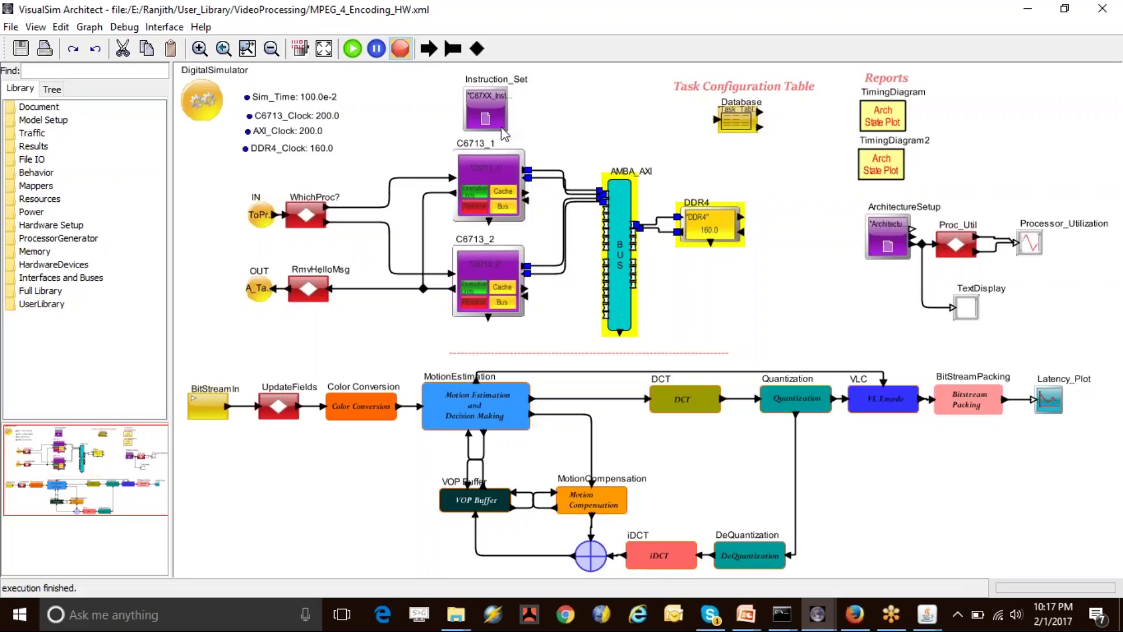
# Examine the Instruction_Set block's C67XX_Instr text, from the INT_1 instruction cycle counts to the INT_3 section, and close it unchanged
pyautogui.doubleClick(493, 103)
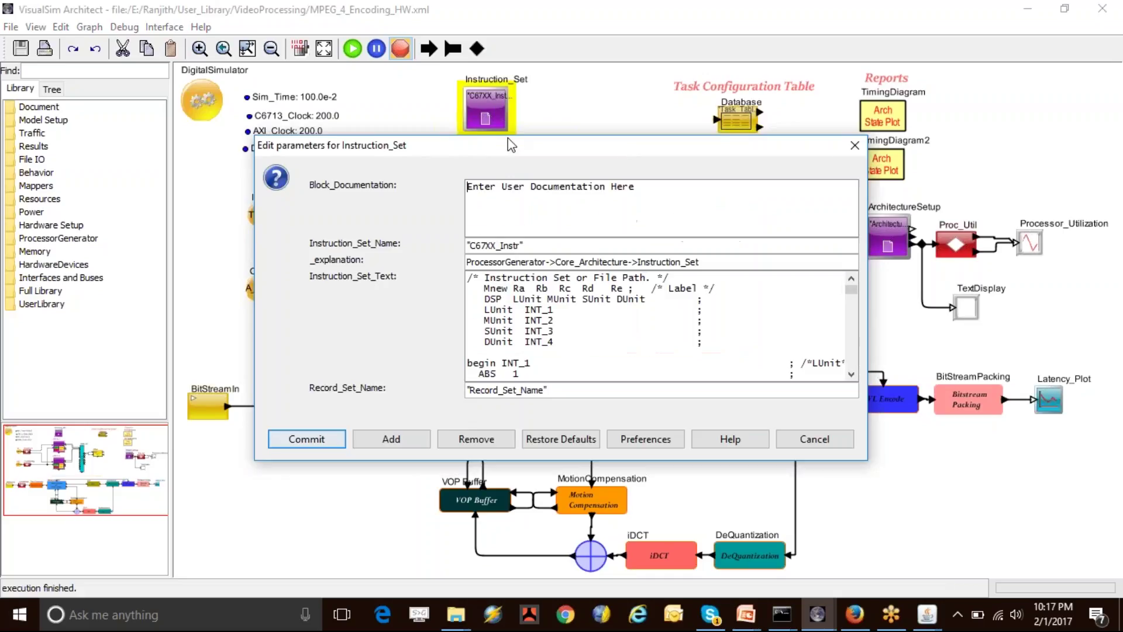
pyautogui.moveTo(490, 152); pyautogui.dragTo(378, 91)
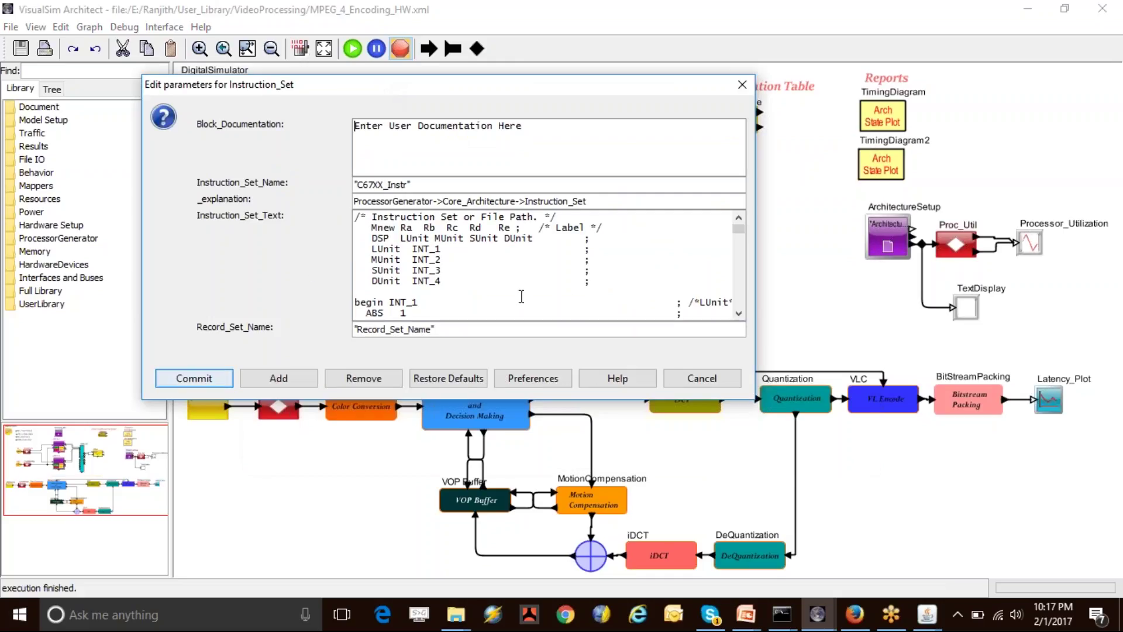
pyautogui.scroll(-2, 466, 288)
pyautogui.scroll(-2, 466, 287)
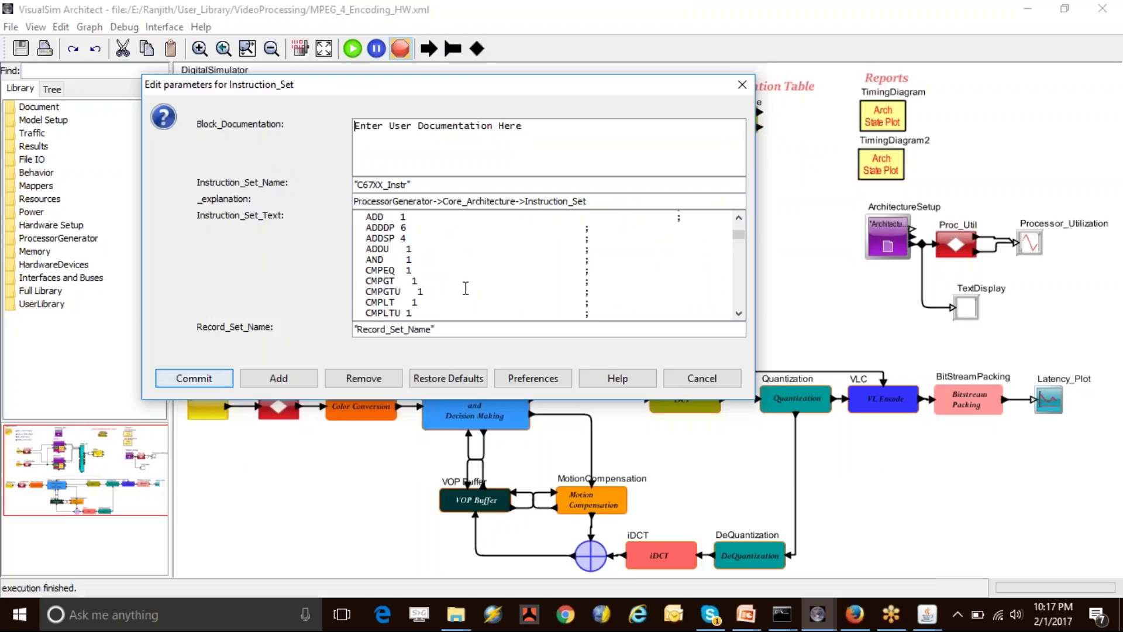
pyautogui.scroll(2, 464, 288)
pyautogui.doubleClick(374, 259)
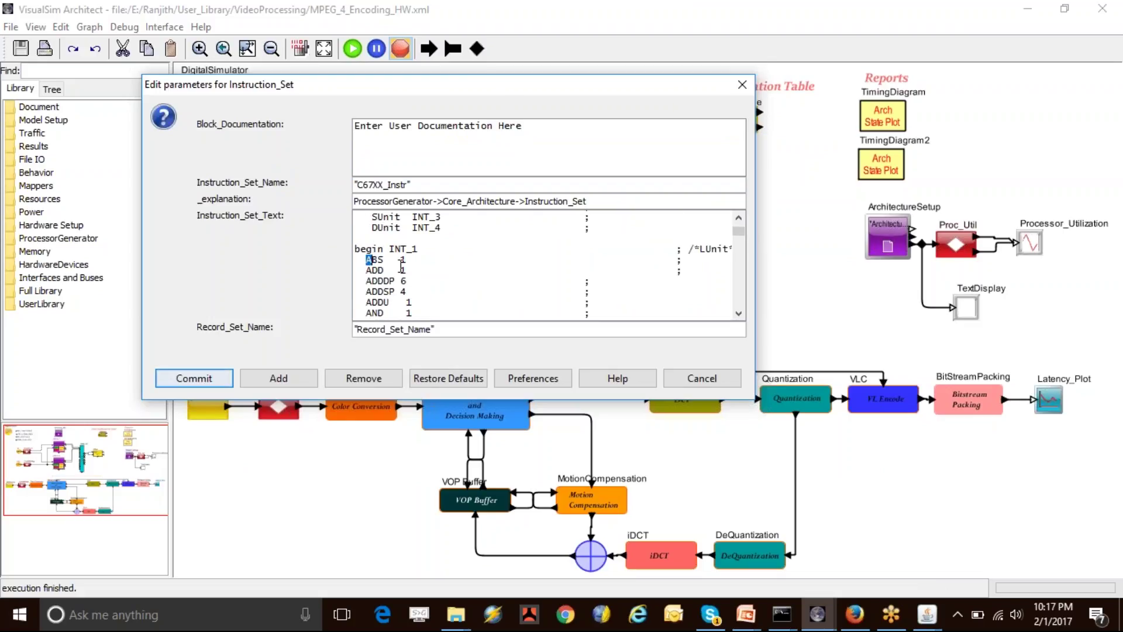
pyautogui.doubleClick(403, 259)
pyautogui.scroll(-8, 403, 262)
pyautogui.scroll(-3, 405, 259)
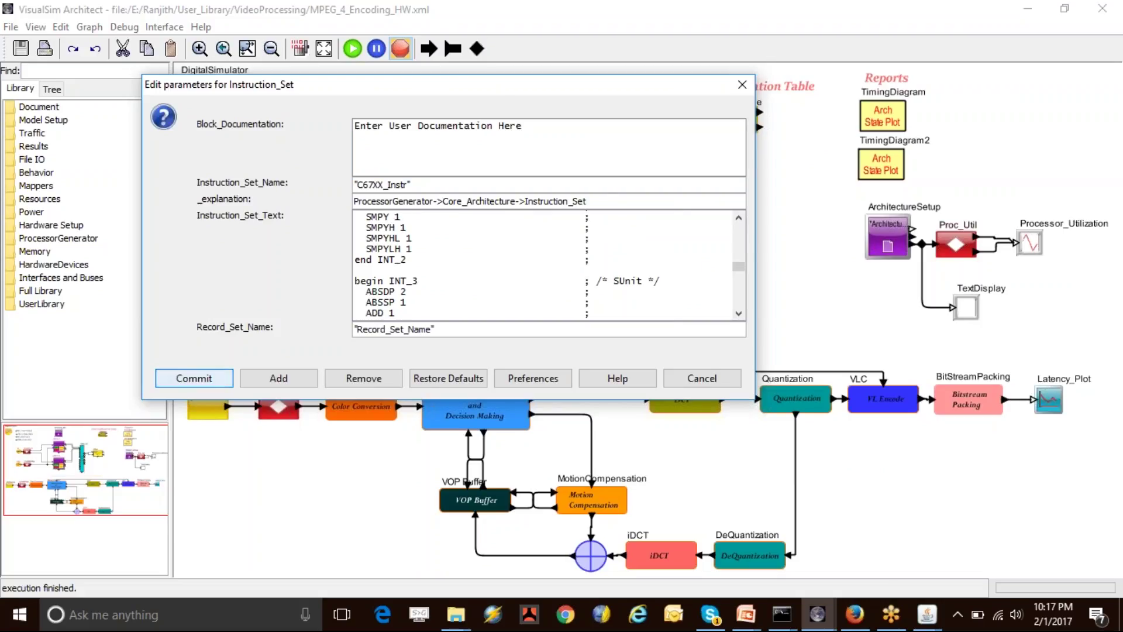
pyautogui.click(680, 378)
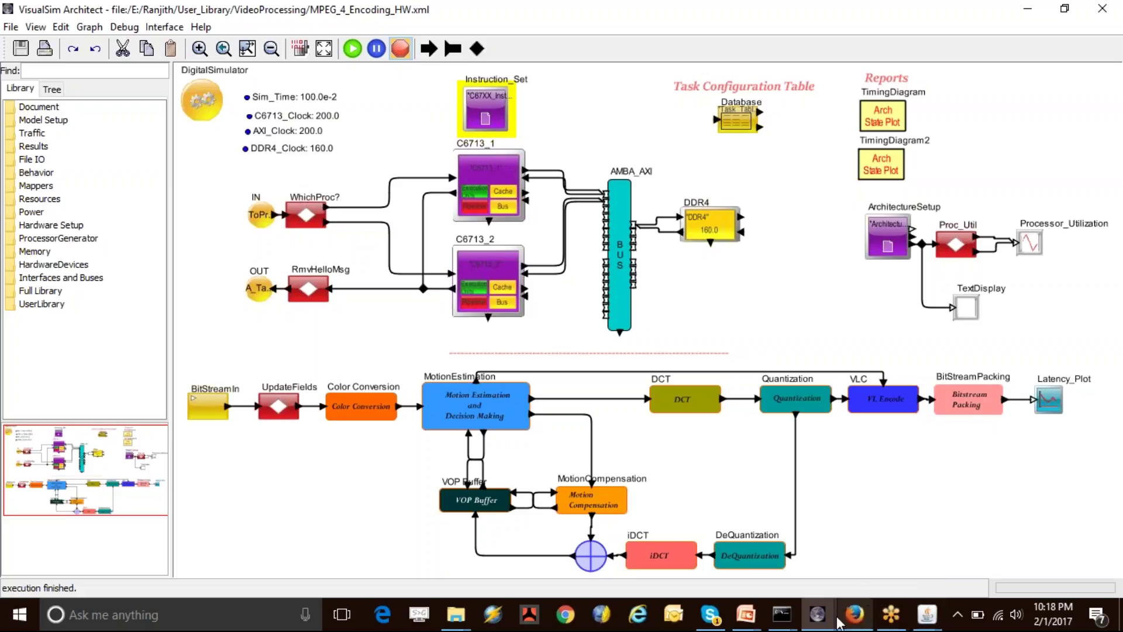
# Show the Dual Processor Design slide in the PowerPoint slide show, then return to the VisualSim model
pyautogui.click(755, 617)
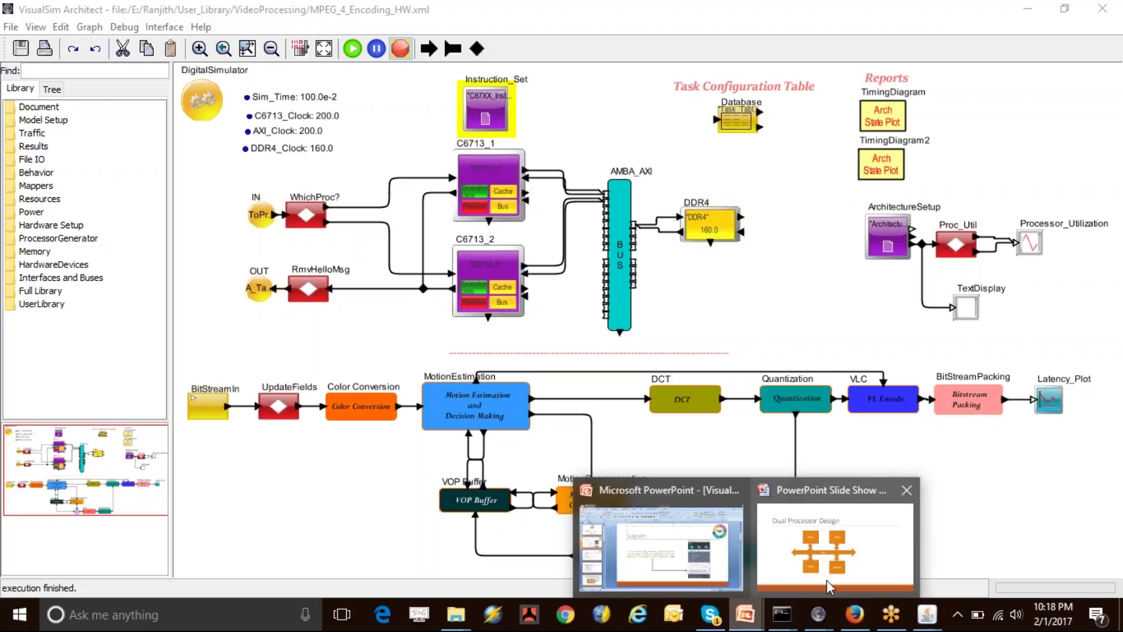
pyautogui.click(816, 544)
pyautogui.click(504, 378)
pyautogui.press('Left')
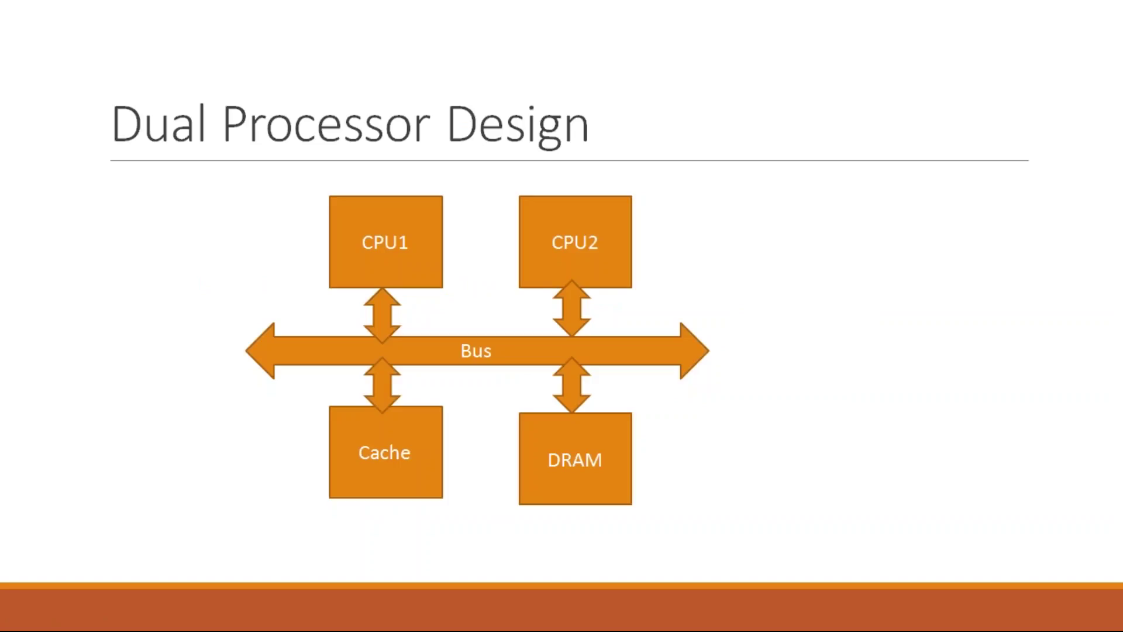
pyautogui.hotkey('alt', 'Tab')
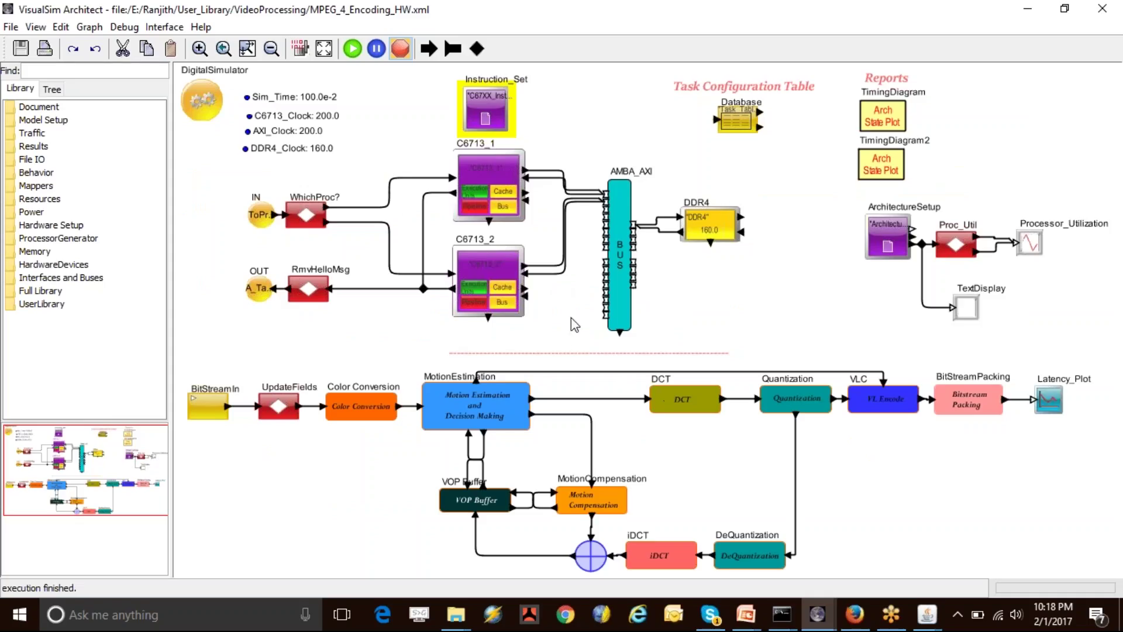
# Open the model file IDU_Model_V5.xml from the RTOS folder of User_Library
pyautogui.click(11, 27)
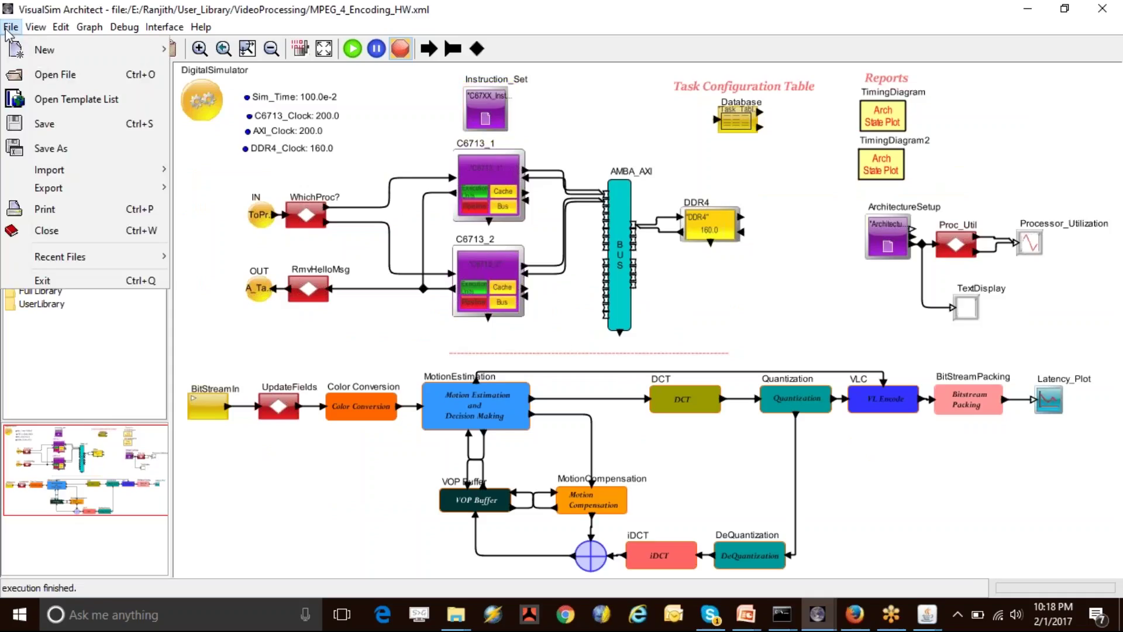
pyautogui.click(52, 76)
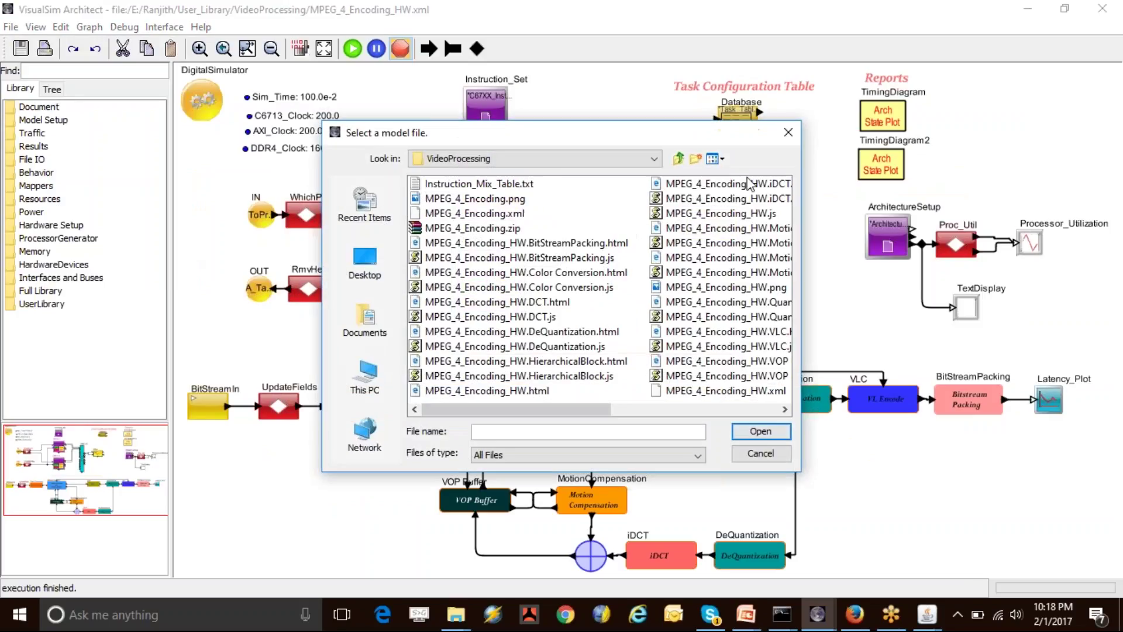
pyautogui.click(679, 158)
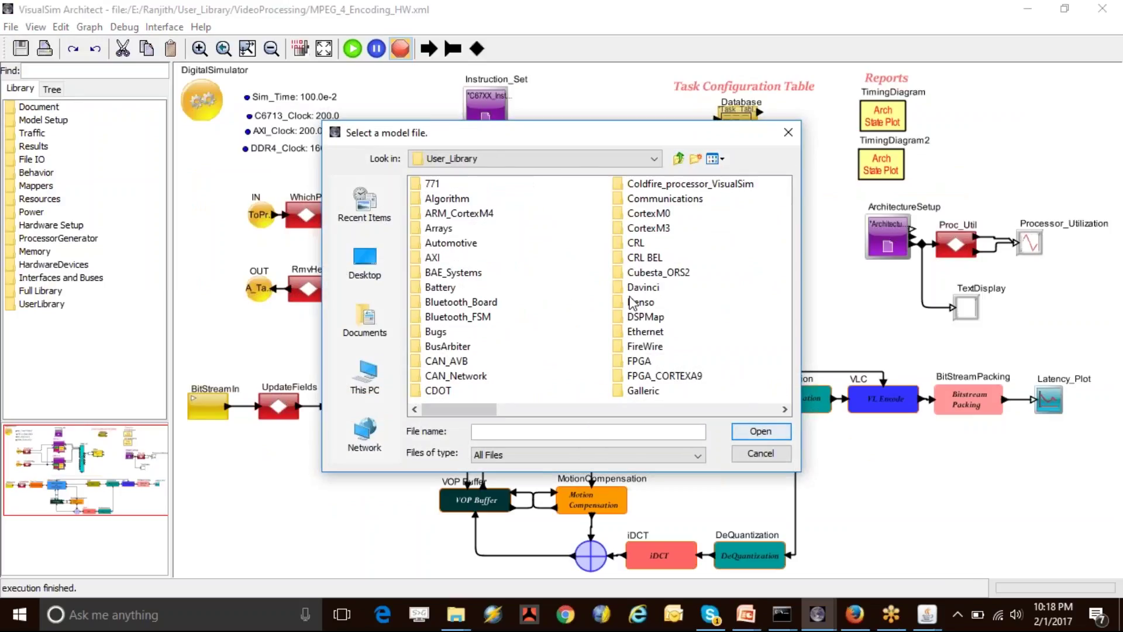
pyautogui.scroll(-2, 592, 323)
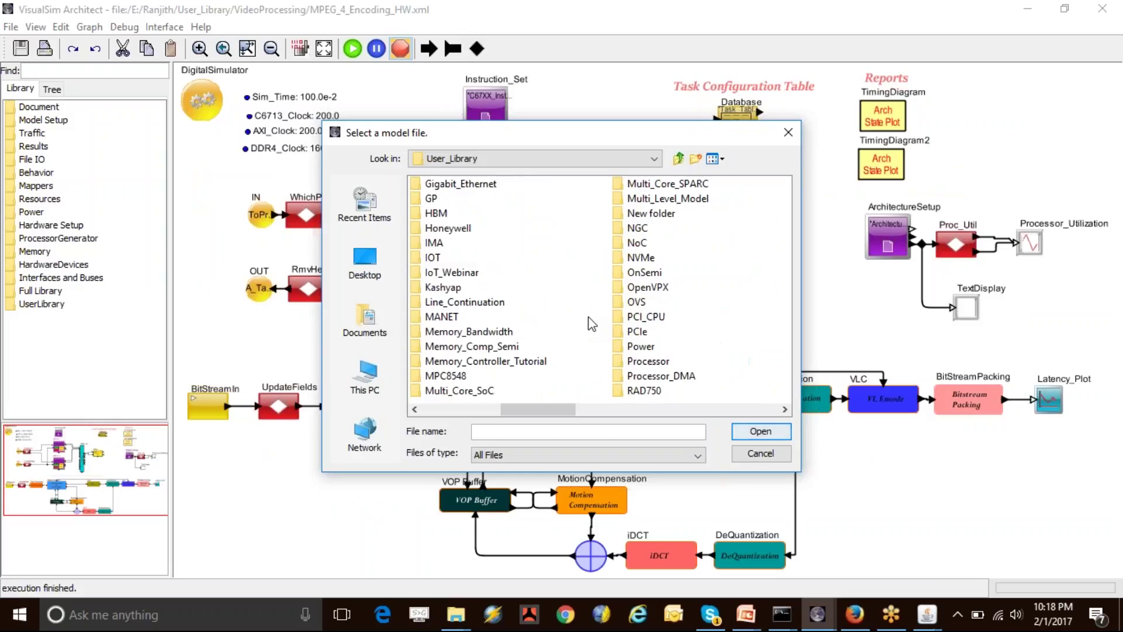
pyautogui.scroll(-2, 632, 259)
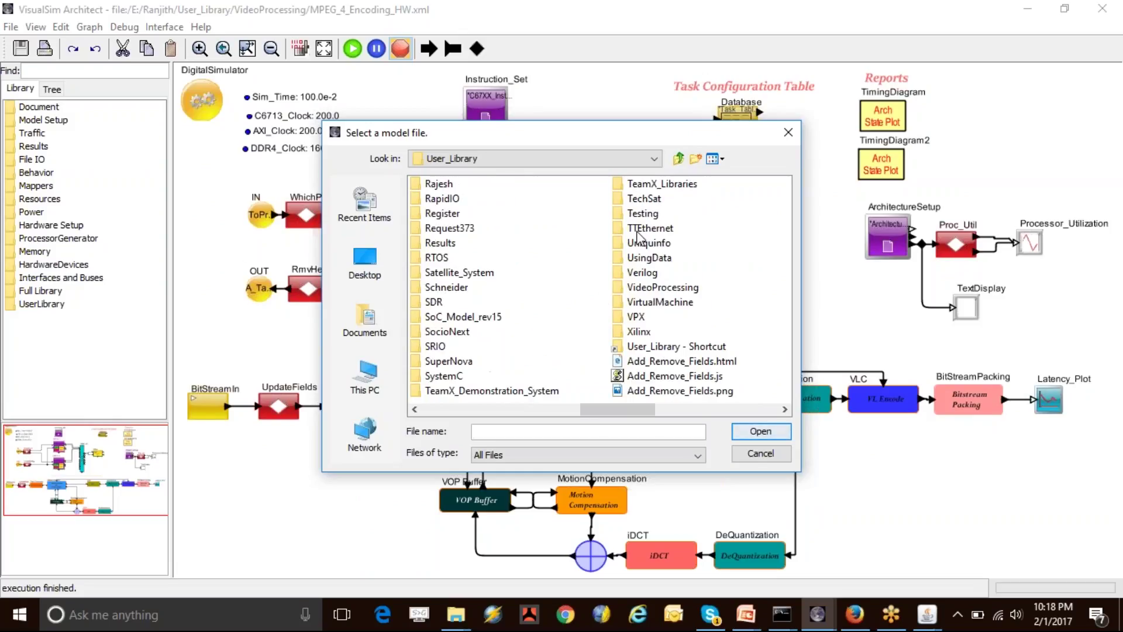
pyautogui.scroll(1, 532, 301)
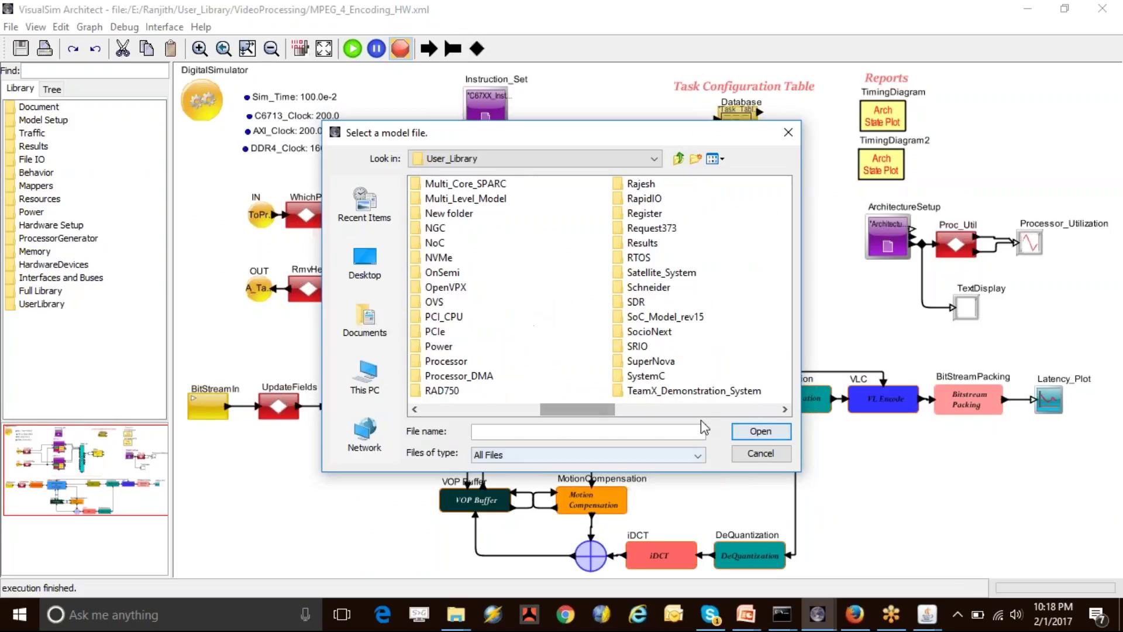
pyautogui.doubleClick(639, 257)
pyautogui.click(454, 183)
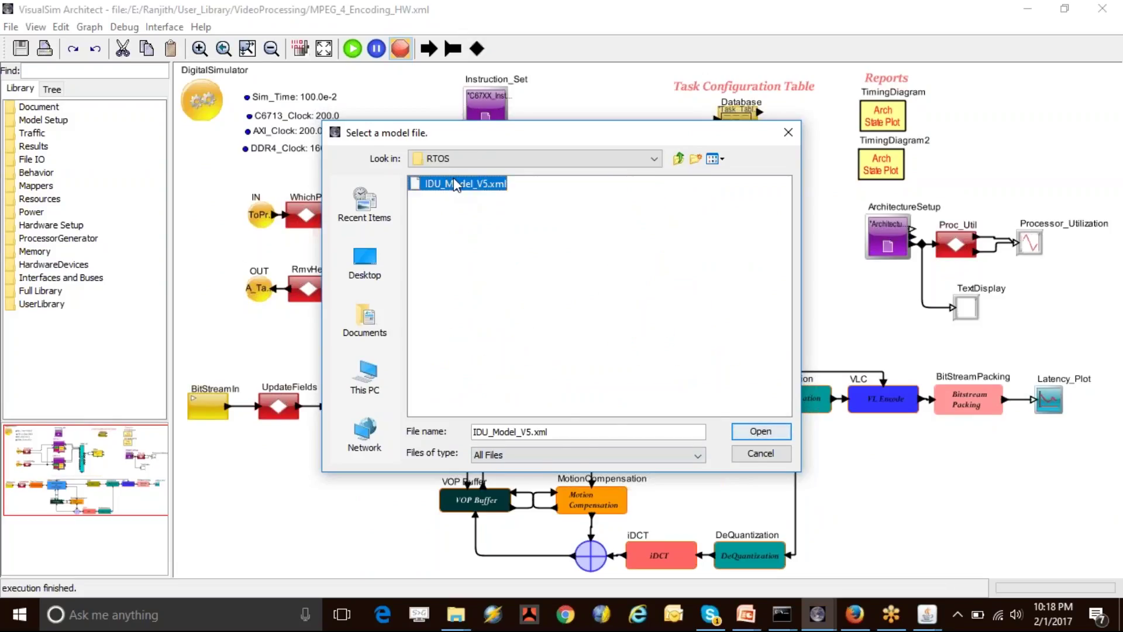
pyautogui.doubleClick(454, 181)
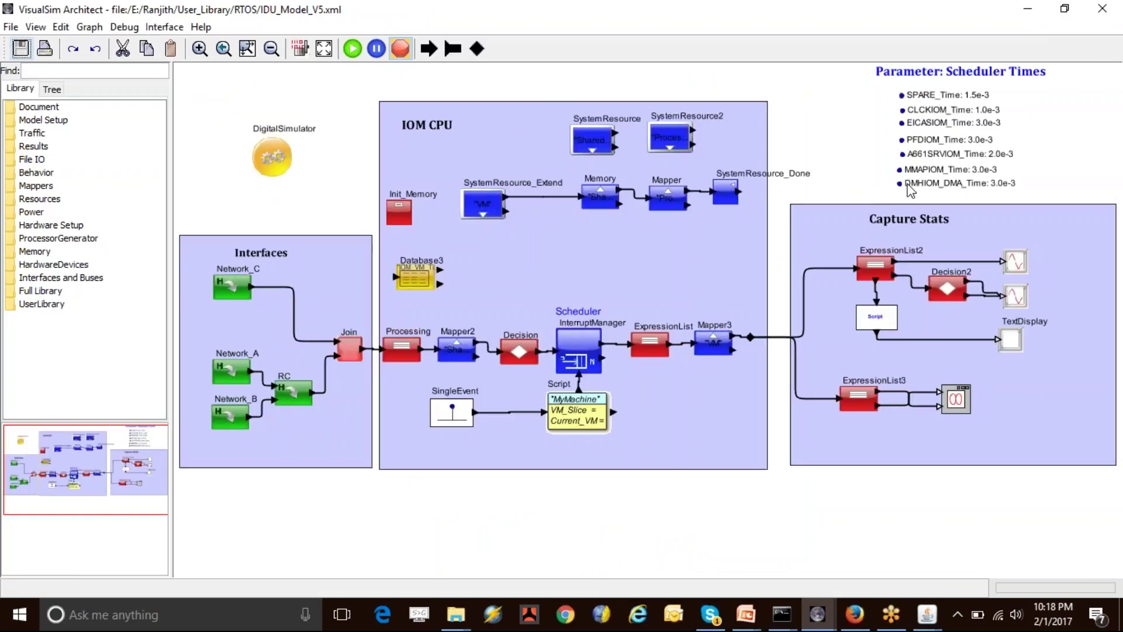
# Highlight the IOM CPU's system resource blocks, its scheduler flow blocks and the Scheduler Times parameters one group at a time
pyautogui.moveTo(473, 81); pyautogui.dragTo(735, 210)
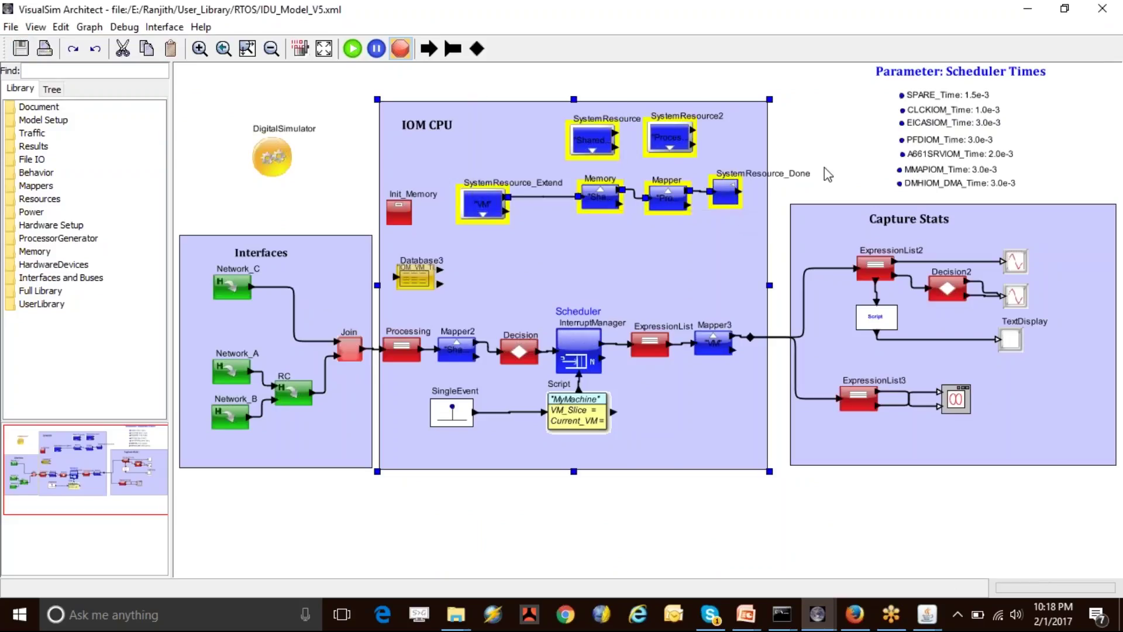
pyautogui.click(743, 524)
pyautogui.moveTo(741, 517); pyautogui.dragTo(413, 320)
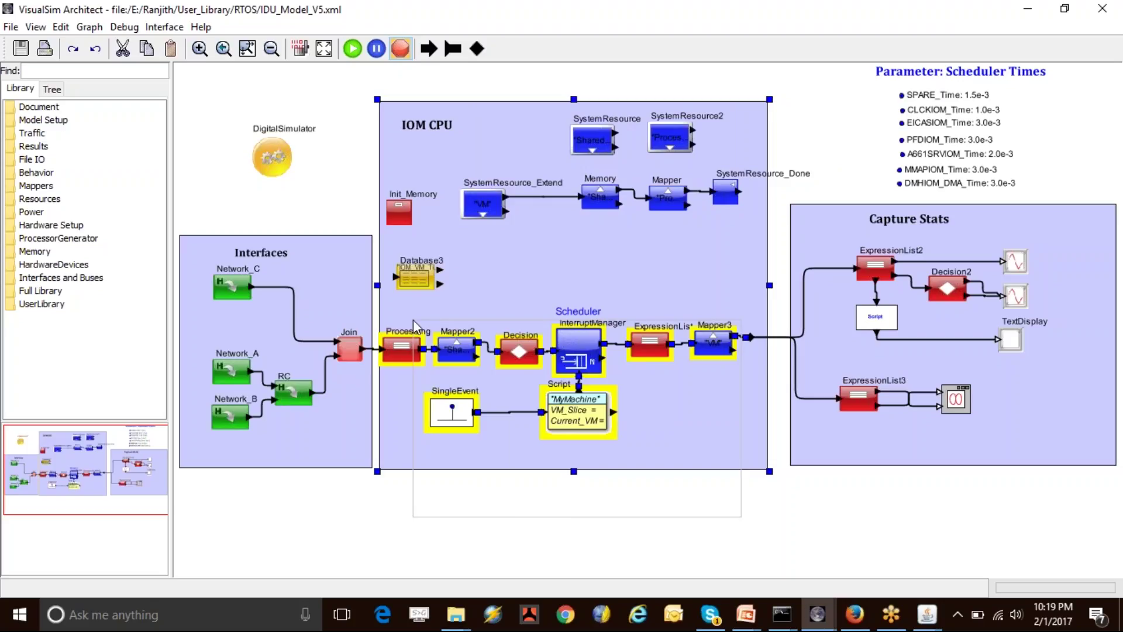
pyautogui.moveTo(413, 320); pyautogui.dragTo(413, 319)
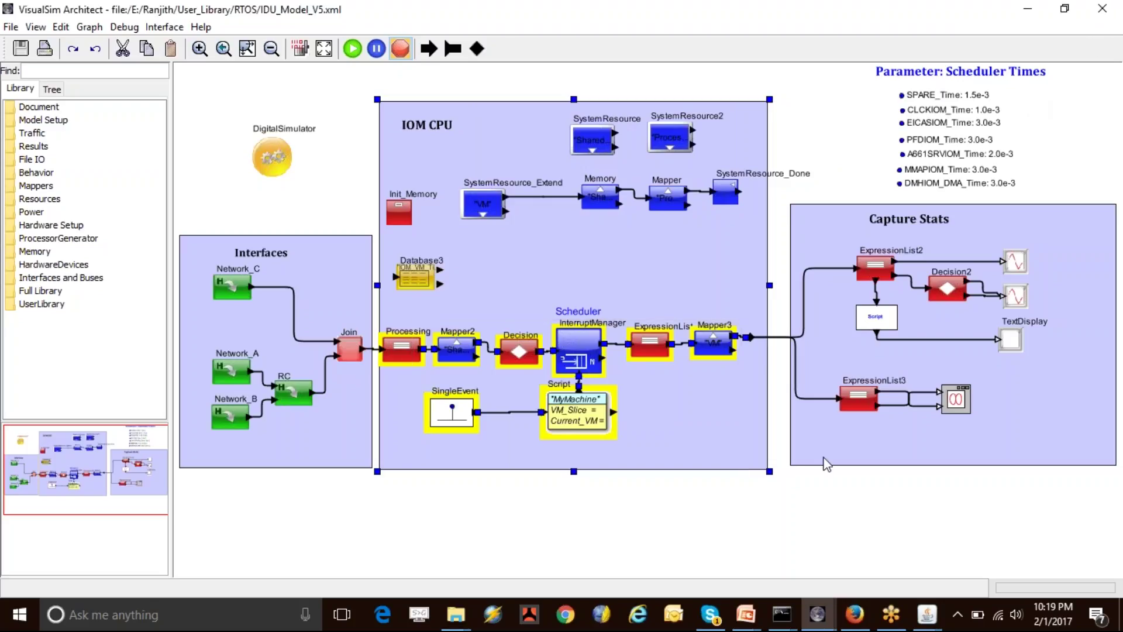
pyautogui.moveTo(892, 89); pyautogui.dragTo(931, 199)
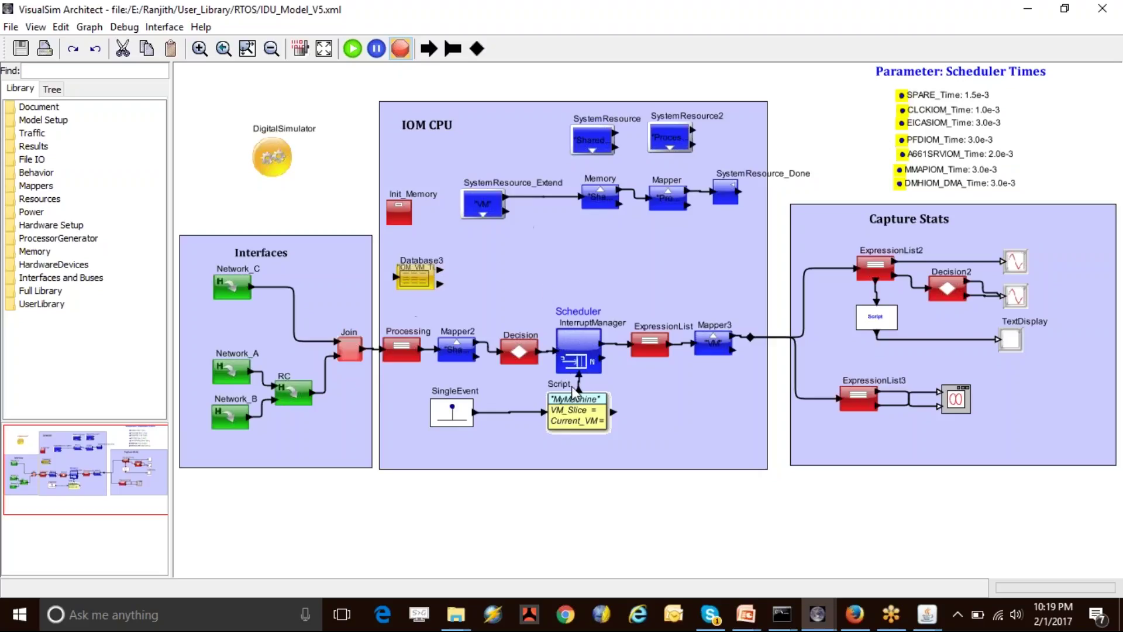
# Examine the InterruptManager queue and the MyMachine script's code, highlight its outer while condition, and close the code window
pyautogui.click(581, 361)
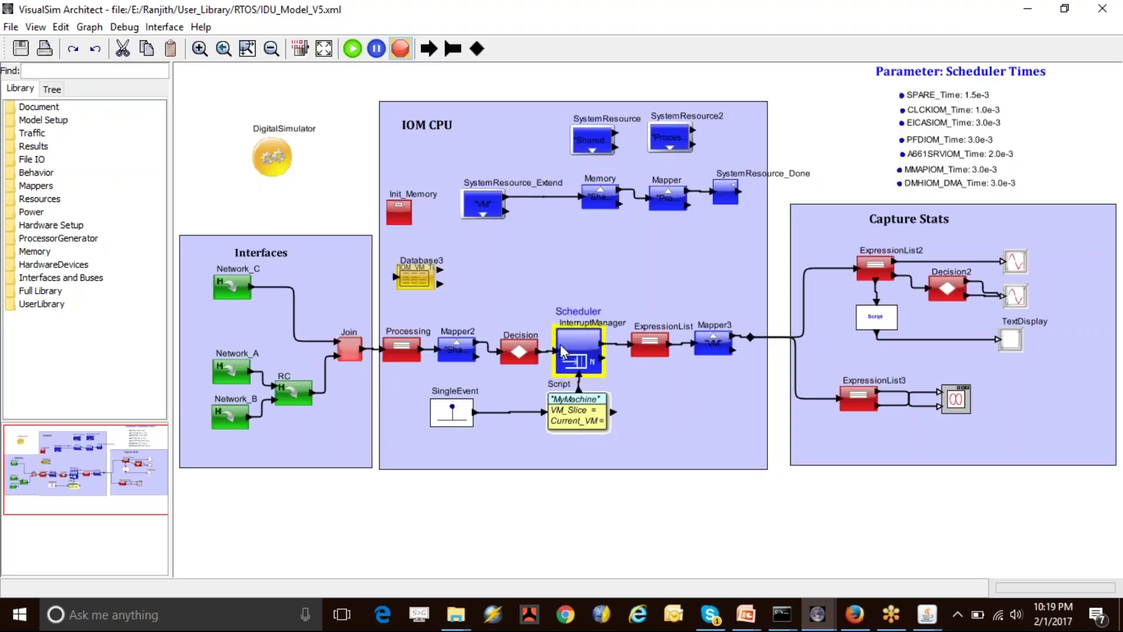
pyautogui.click(576, 420)
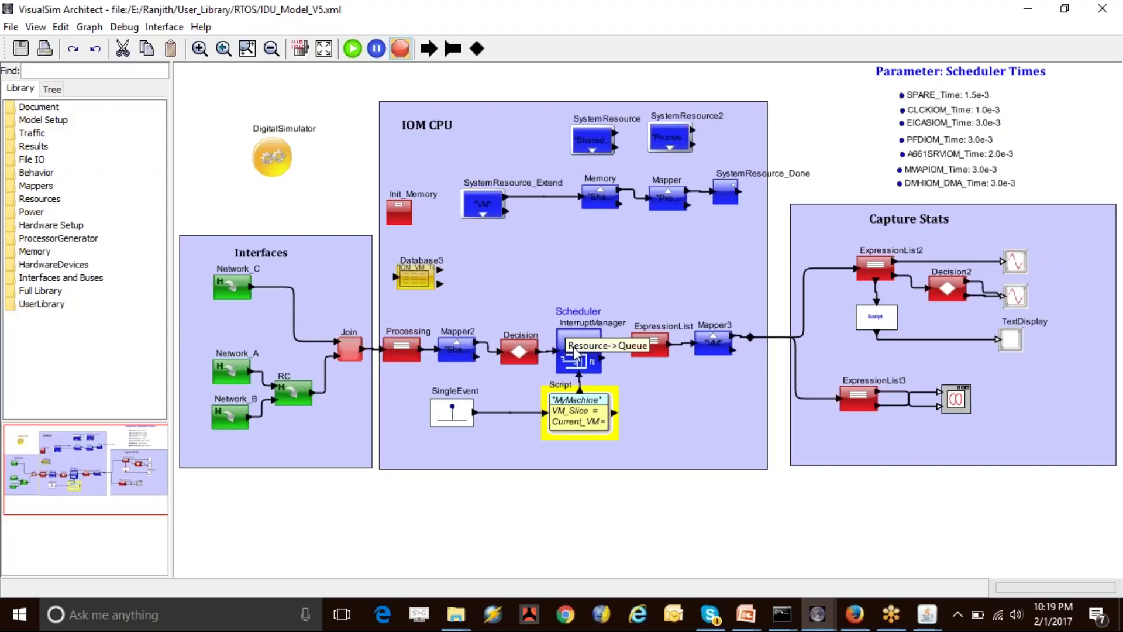
pyautogui.rightClick(579, 447)
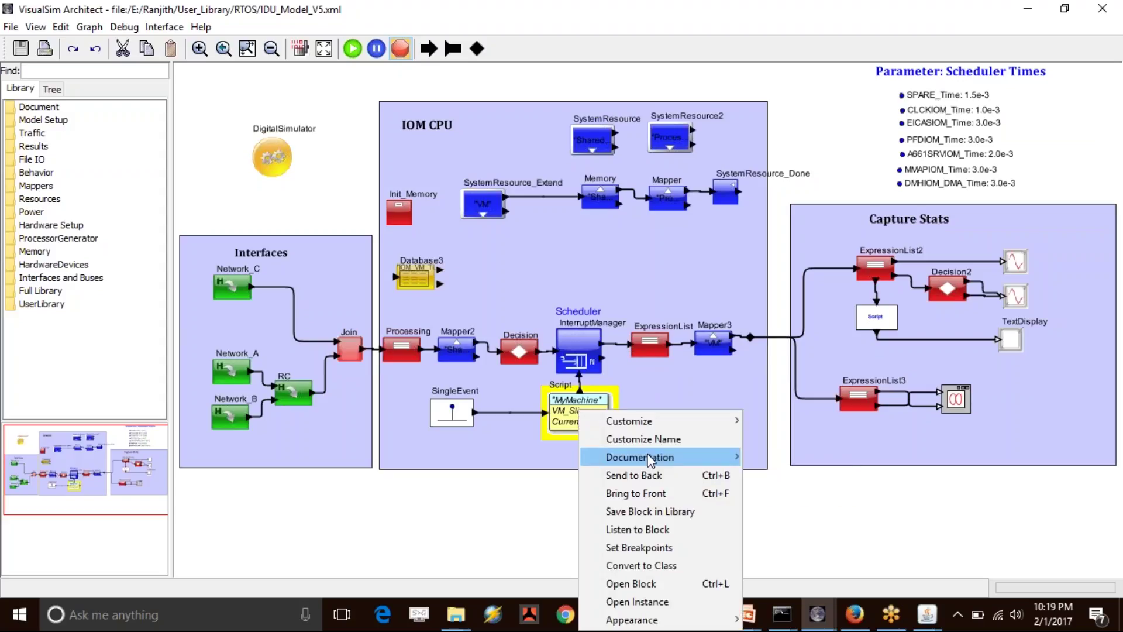
pyautogui.click(632, 583)
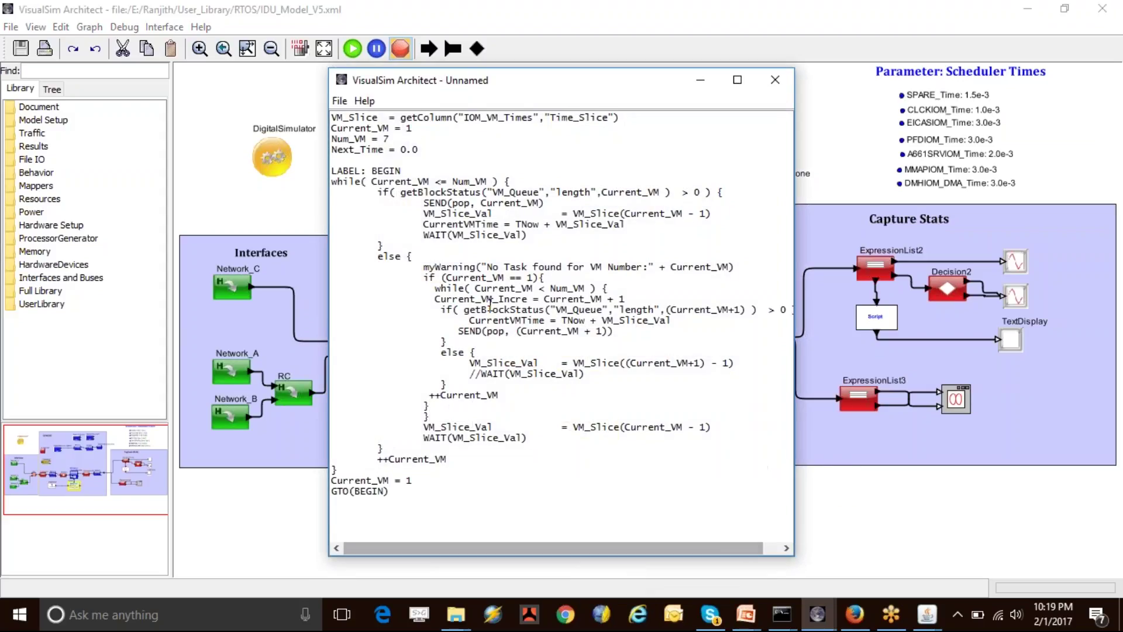
pyautogui.moveTo(373, 182); pyautogui.dragTo(524, 184)
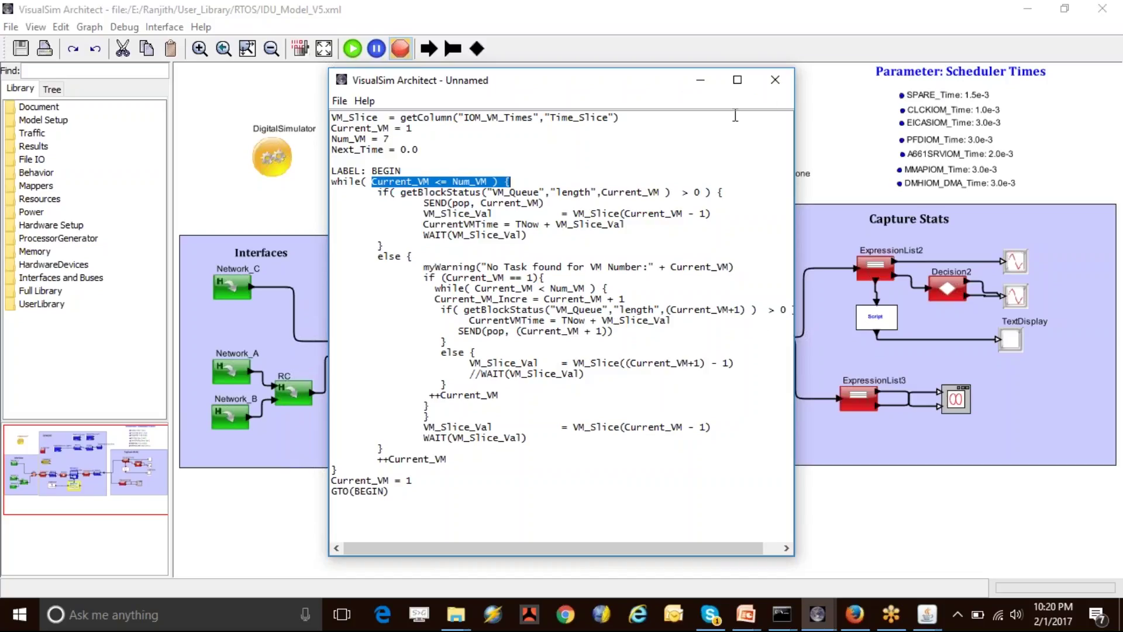
pyautogui.click(775, 80)
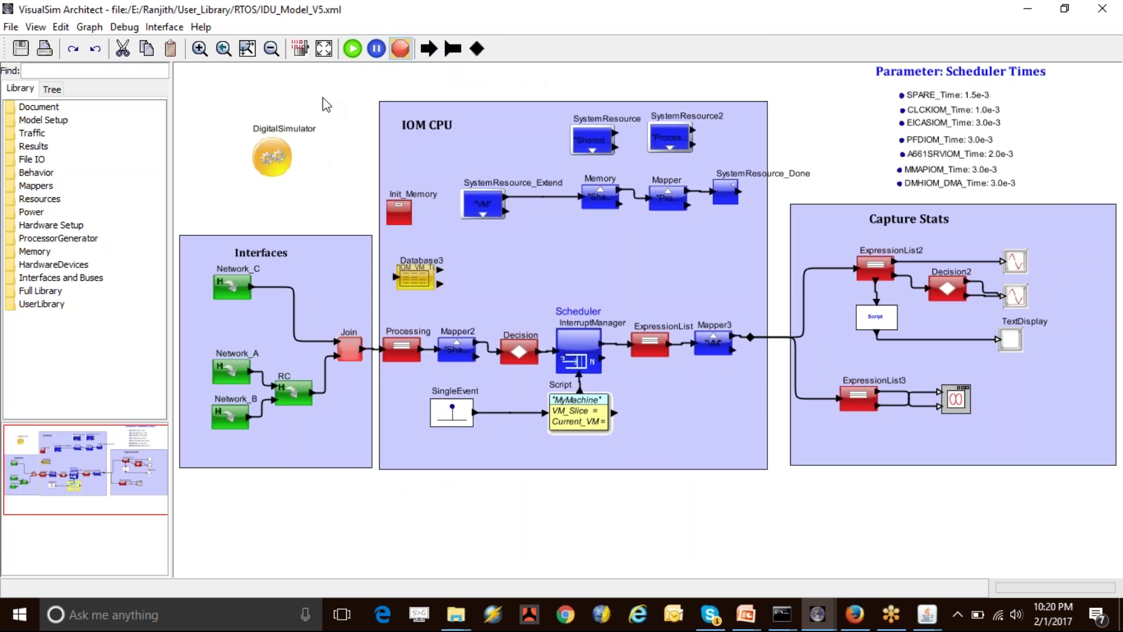
# Run the IDU_Model_V5 simulation, minimize its TextDisplay output, and narrow and reposition the Task Deviation Time plot to fit the screen
pyautogui.click(353, 48)
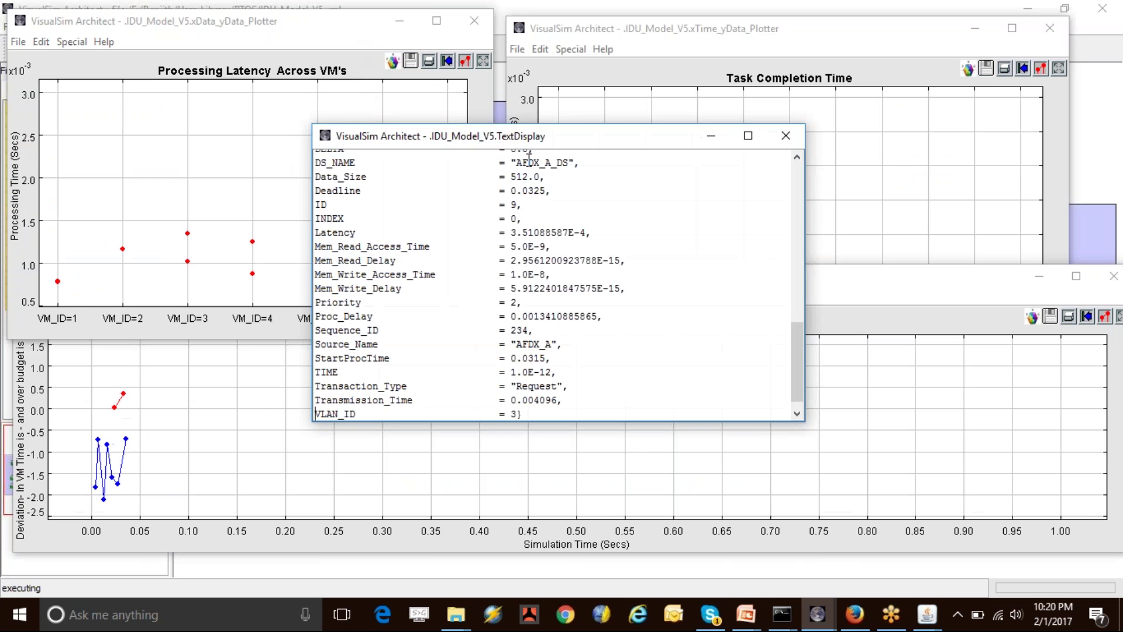
pyautogui.click(713, 138)
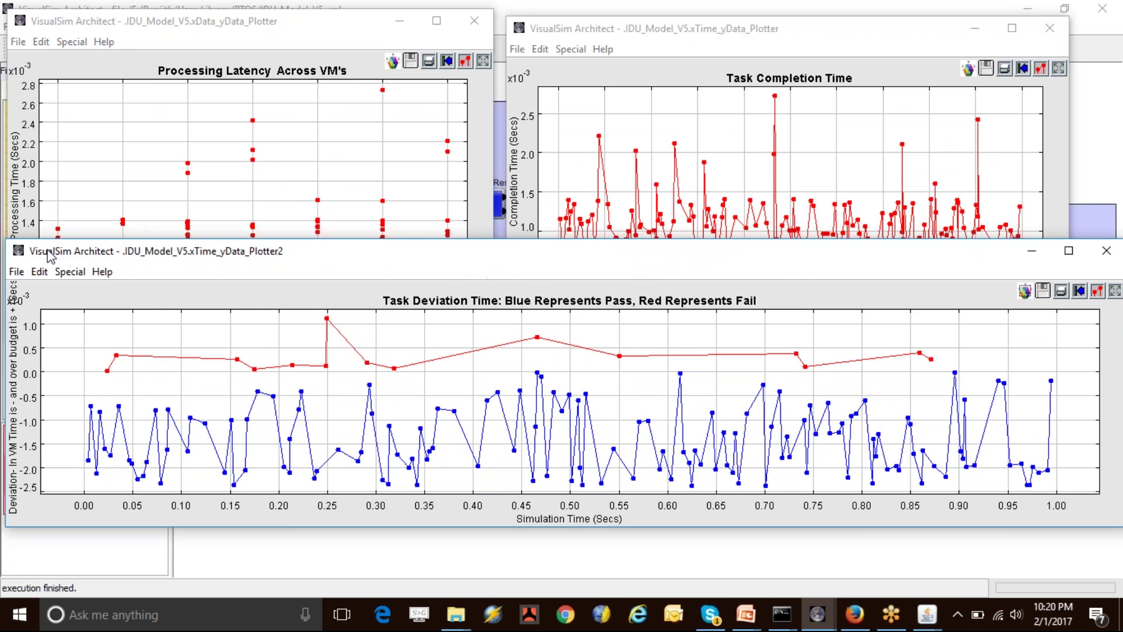
pyautogui.moveTo(7, 239); pyautogui.dragTo(83, 259)
pyautogui.moveTo(310, 275); pyautogui.dragTo(265, 281)
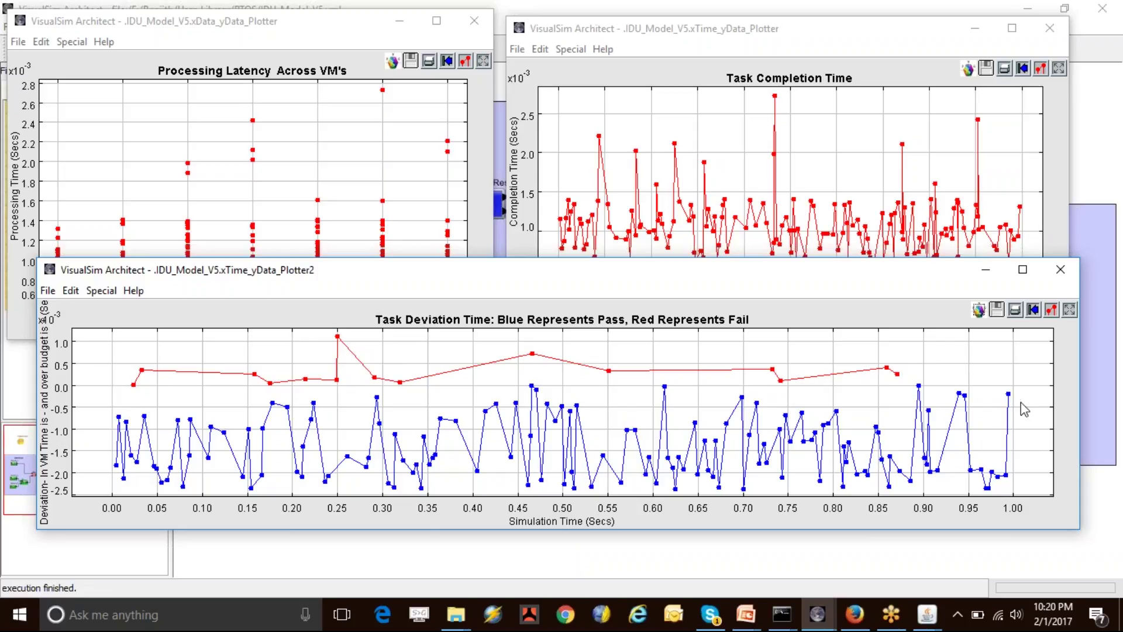
# Bring the Task Completion Time plot forward and zoom into its lower completion times across the full simulation time
pyautogui.click(728, 39)
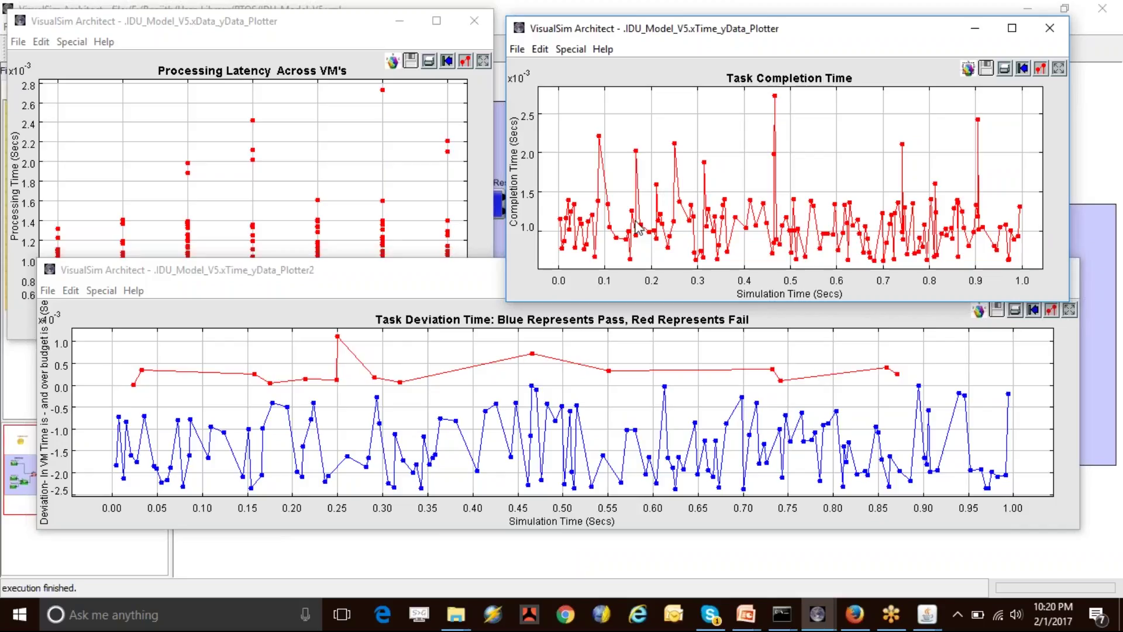
pyautogui.moveTo(557, 191); pyautogui.dragTo(1023, 286)
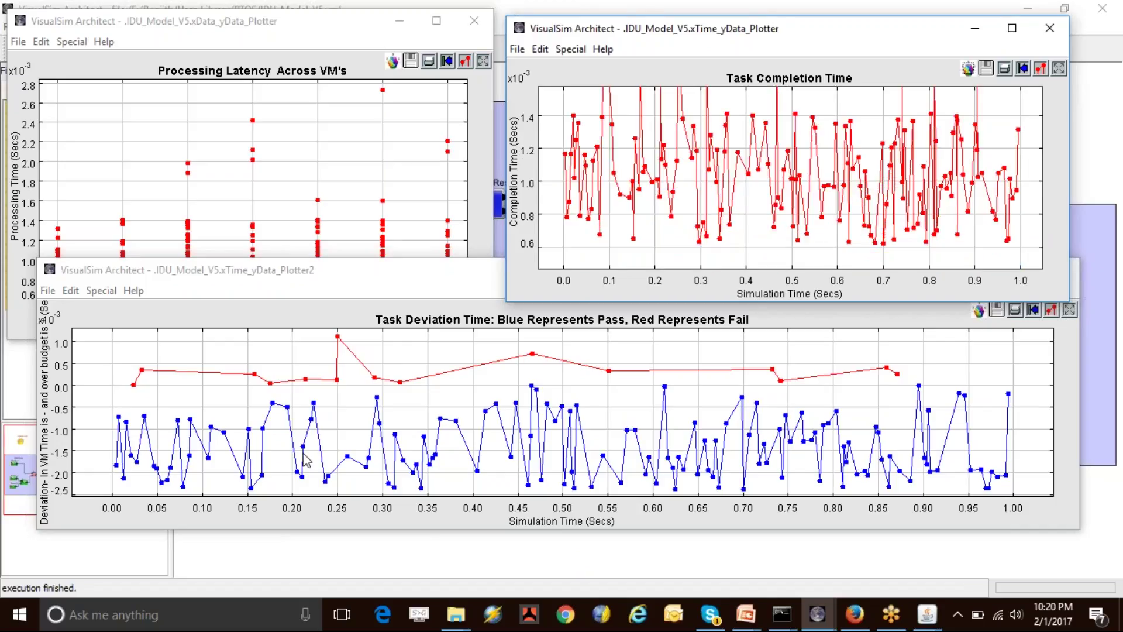
# Restore the Task Completion Time plot's full range, zoom into the peaks above about 1.6×10⁻³ s, and return to the full range
pyautogui.click(1058, 69)
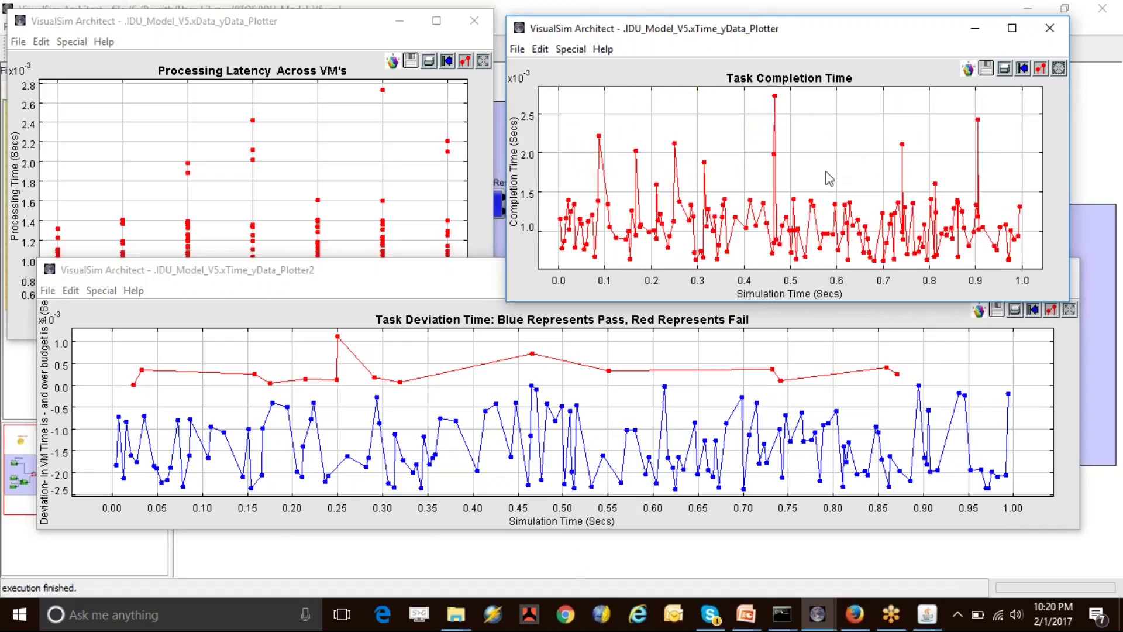
pyautogui.moveTo(566, 86); pyautogui.dragTo(1029, 186)
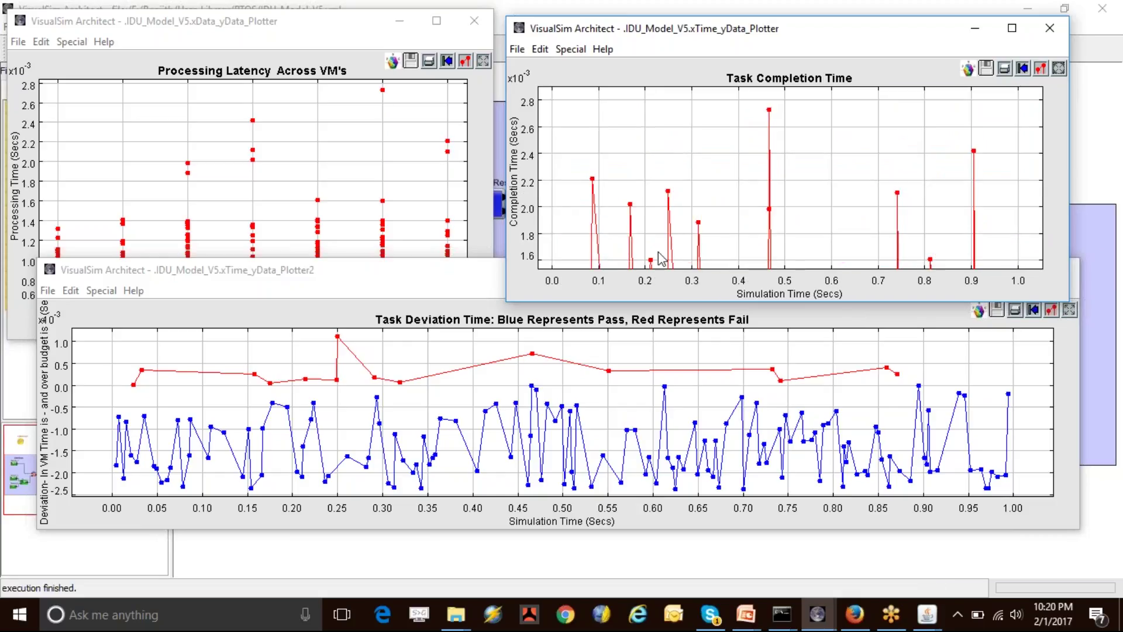
pyautogui.click(1058, 69)
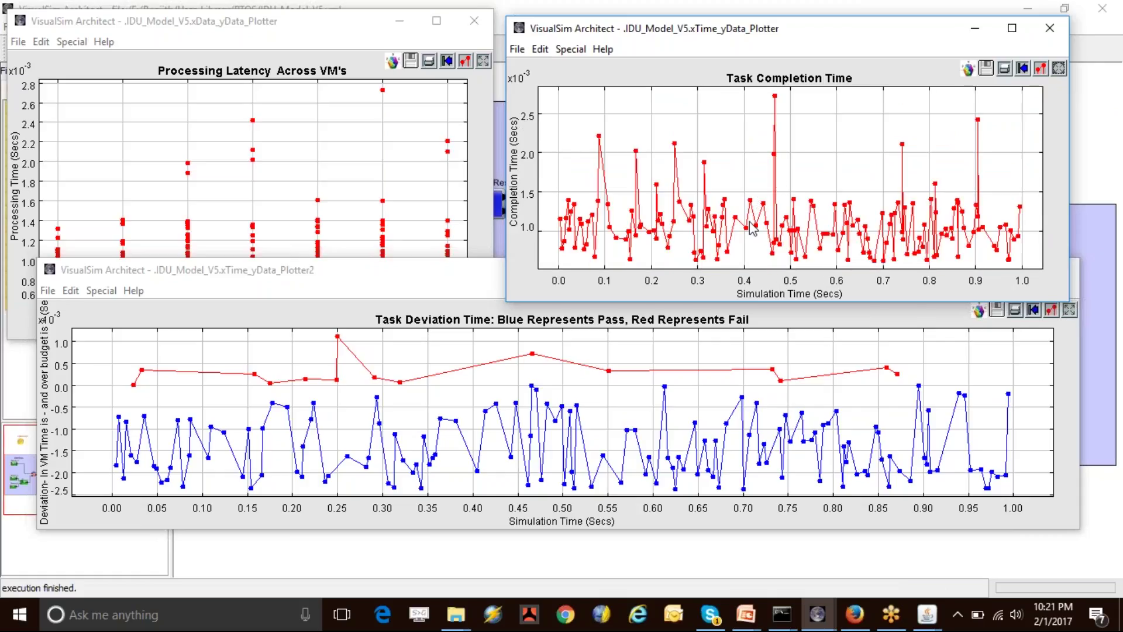
# Bring the Processing Latency Across VM's plot forward, enlarge its window, and zoom into VM_ID=6 before restoring the full plot
pyautogui.click(473, 117)
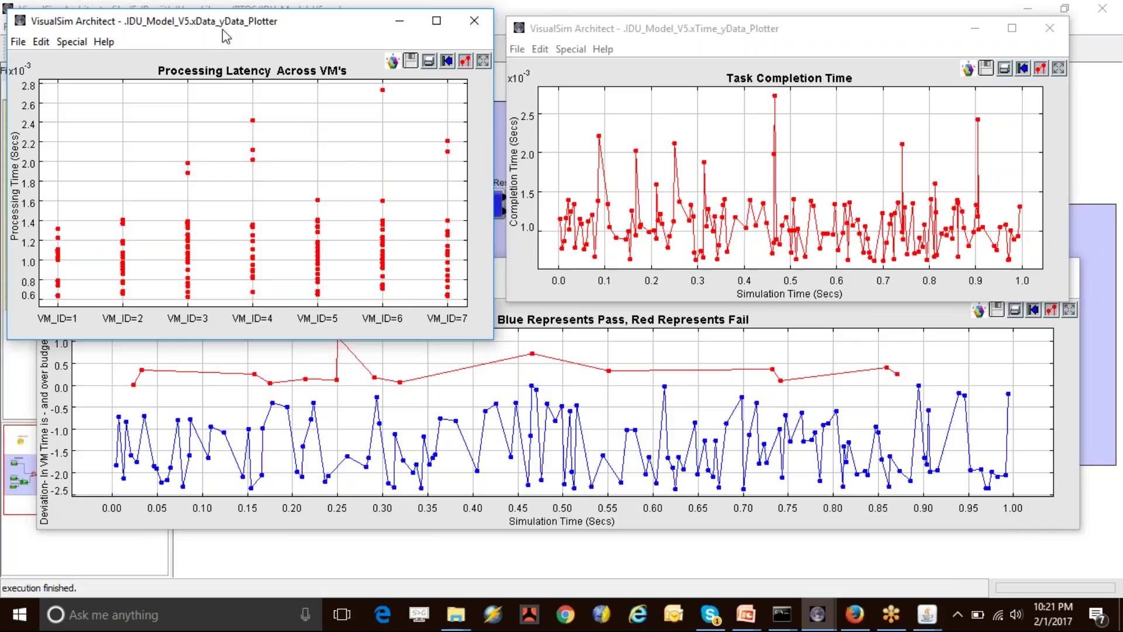
pyautogui.moveTo(485, 344); pyautogui.dragTo(562, 389)
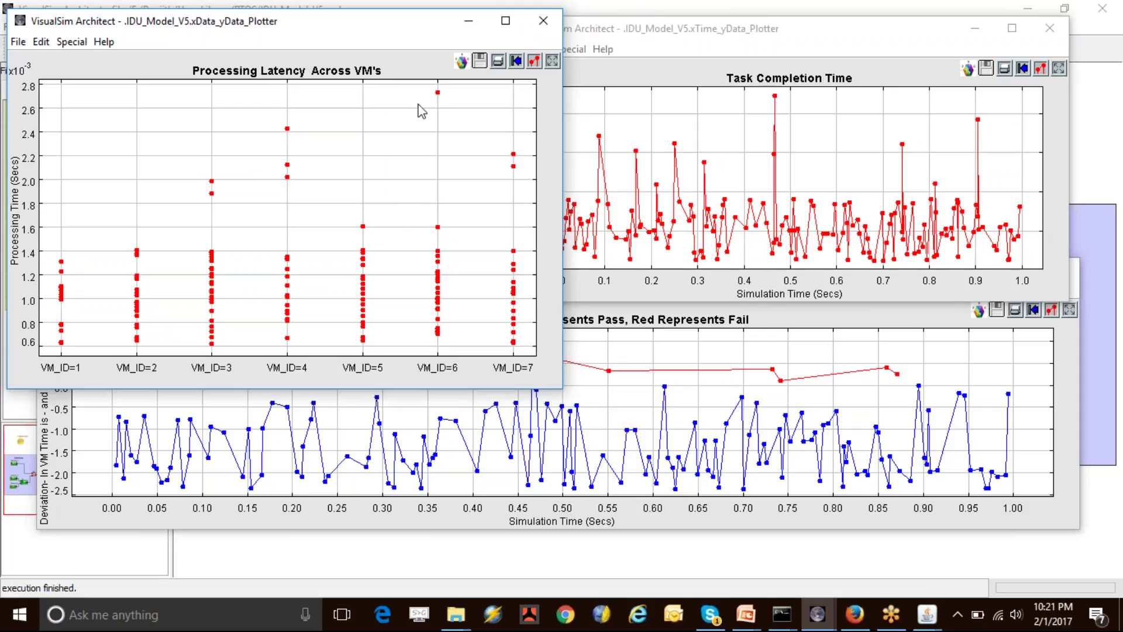
pyautogui.moveTo(425, 83); pyautogui.dragTo(459, 378)
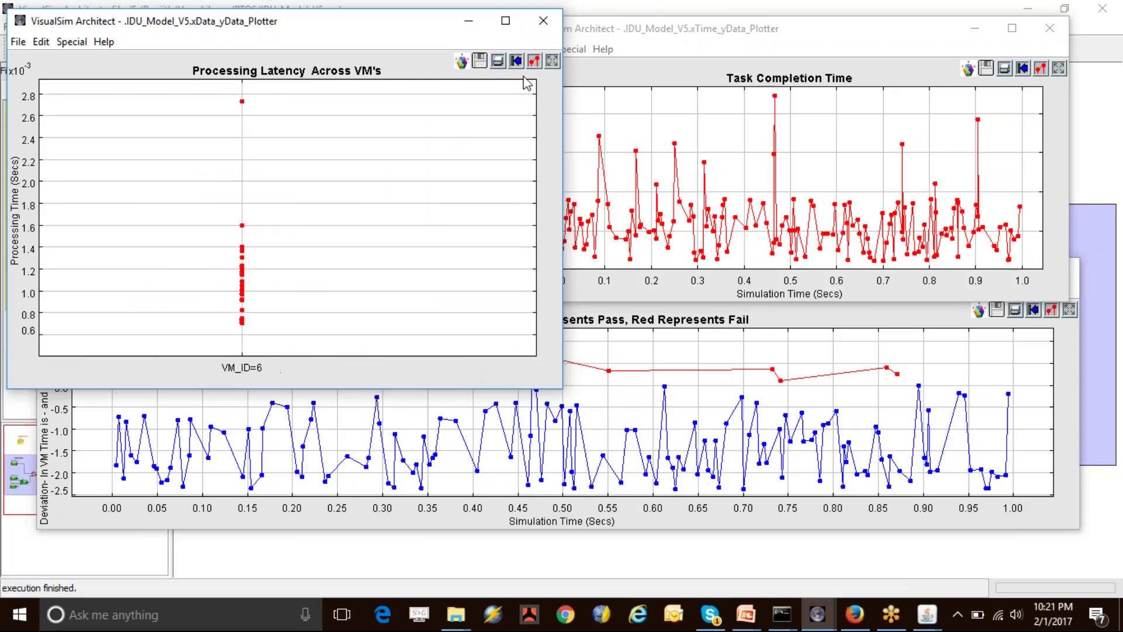
pyautogui.click(552, 61)
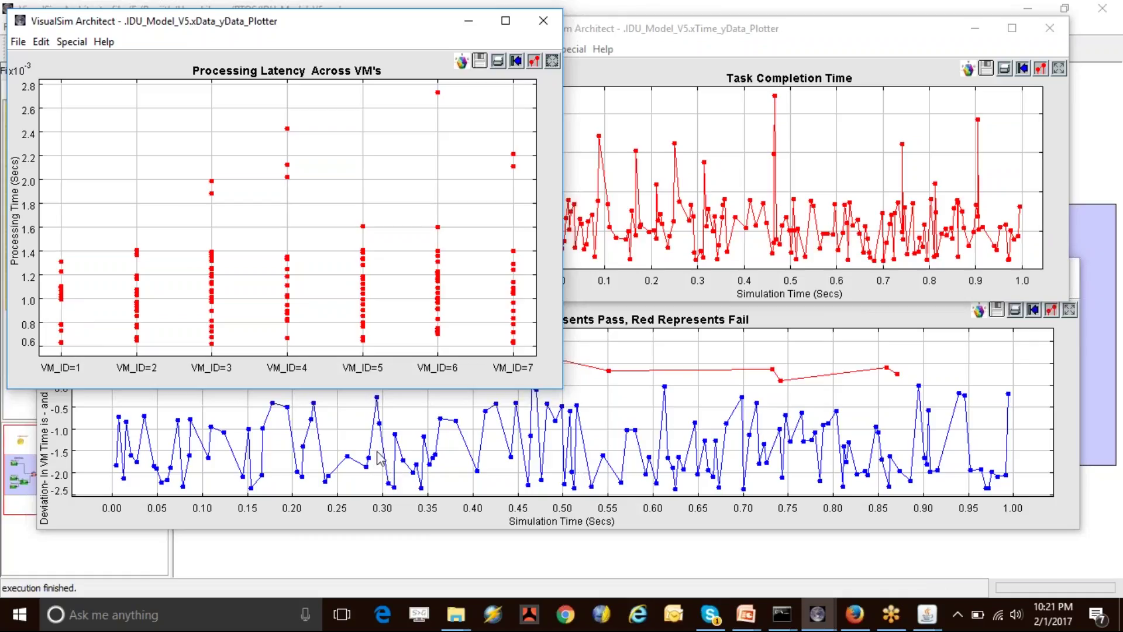
# Minimize the Processing Latency plot, bring the model window forward, and switch to the PowerPoint slideshow, advancing to the Q & A slide
pyautogui.click(470, 23)
pyautogui.click(330, 177)
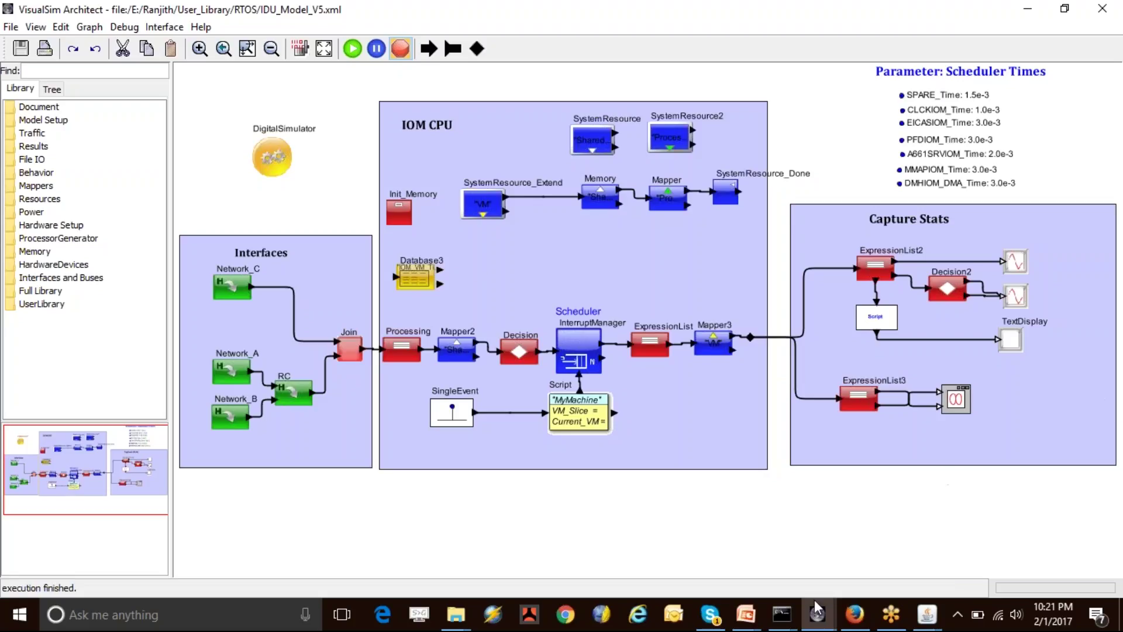
pyautogui.moveTo(744, 619)
pyautogui.click(785, 534)
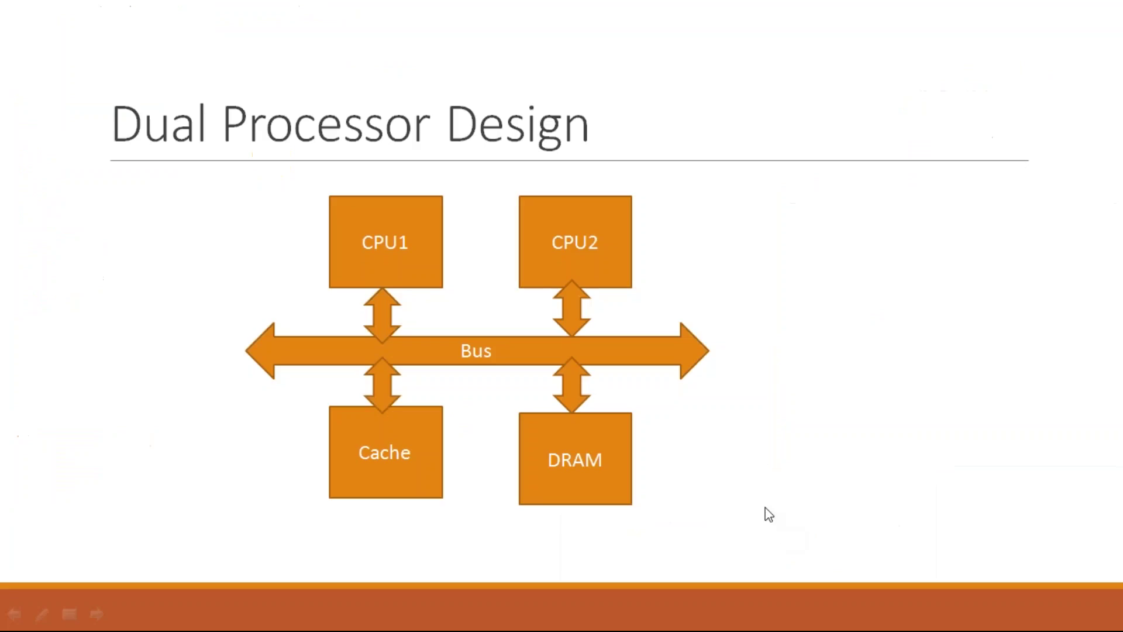
pyautogui.click(768, 515)
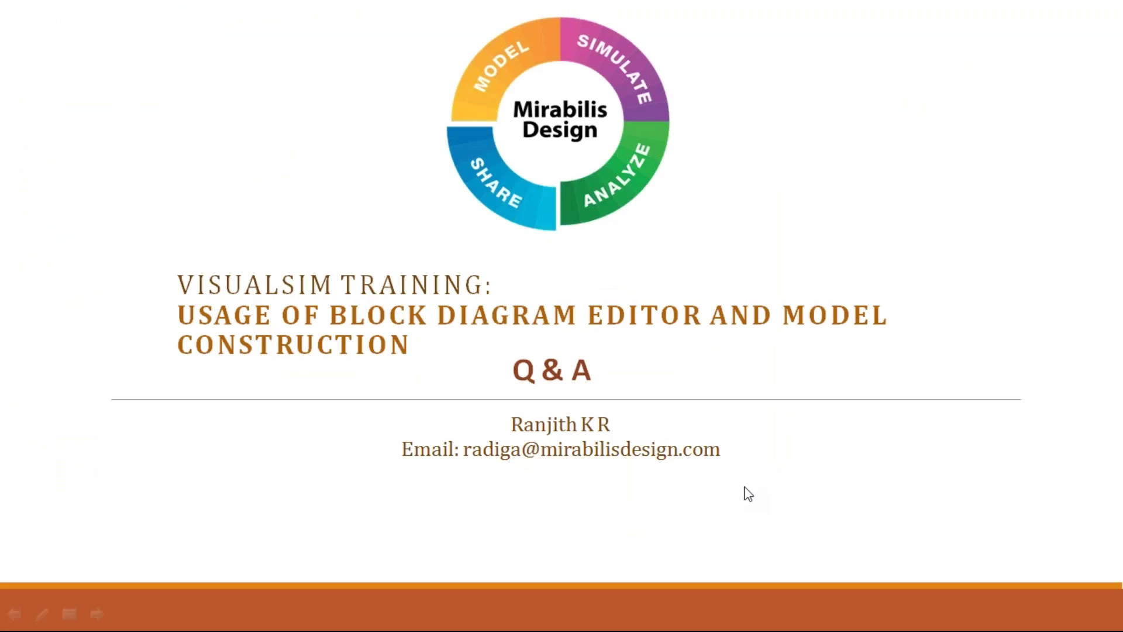